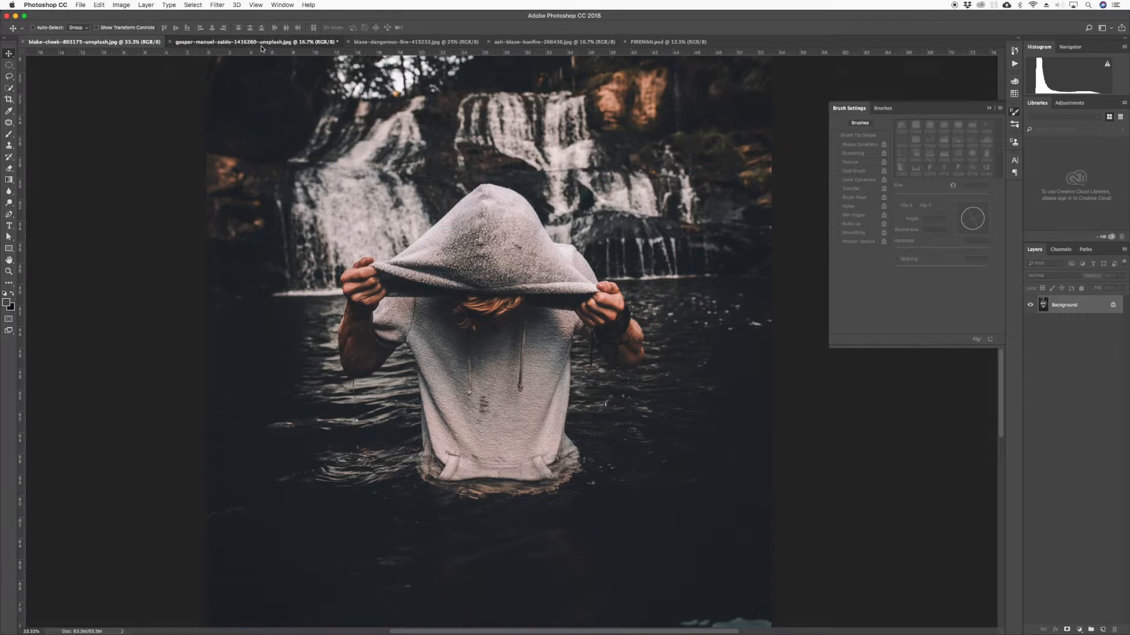
- Review the fire-breather and bonfire source photos and return to the photo of the hooded man
left_click(397, 42)
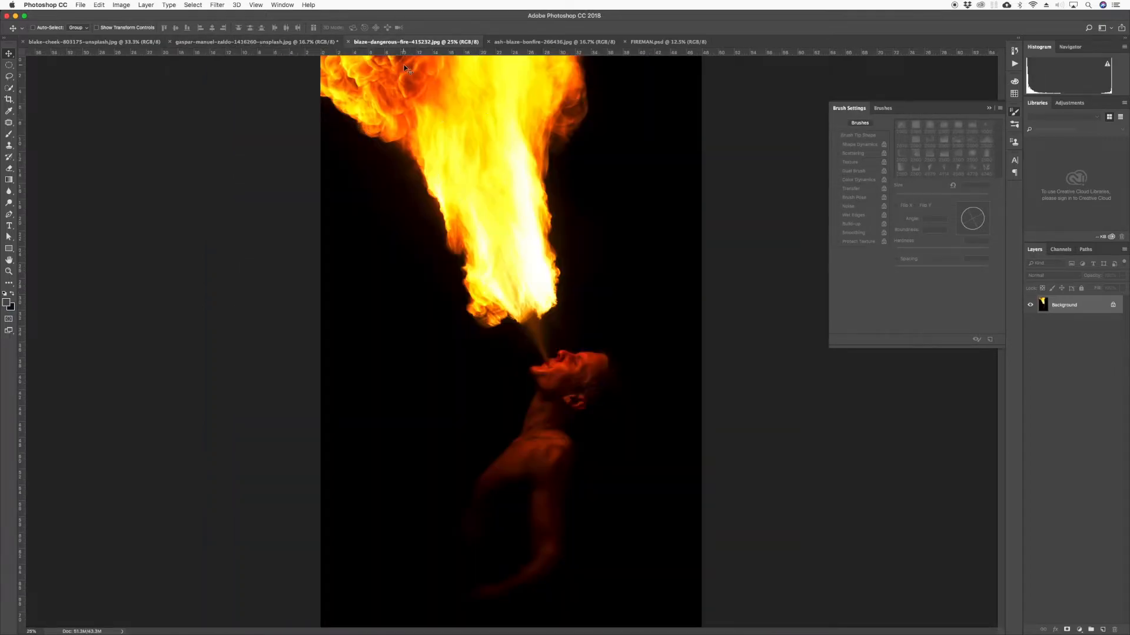
left_click(500, 44)
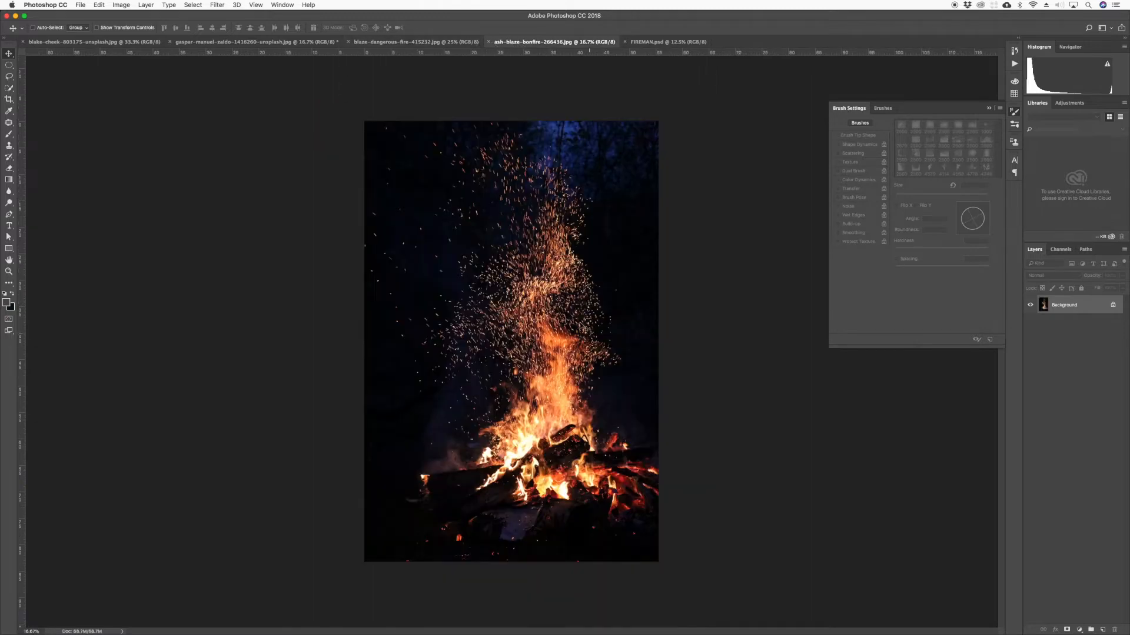
left_click(106, 43)
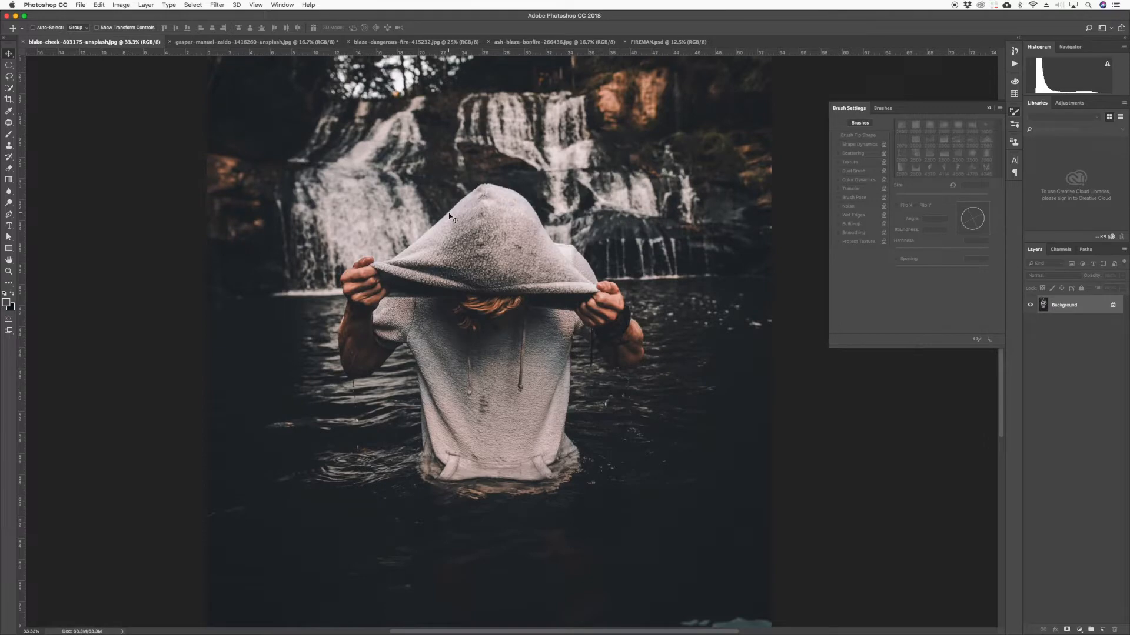
- Start a Pen tool path at the waterline on the right edge of the man's submerged hoodie
key("super+plus")
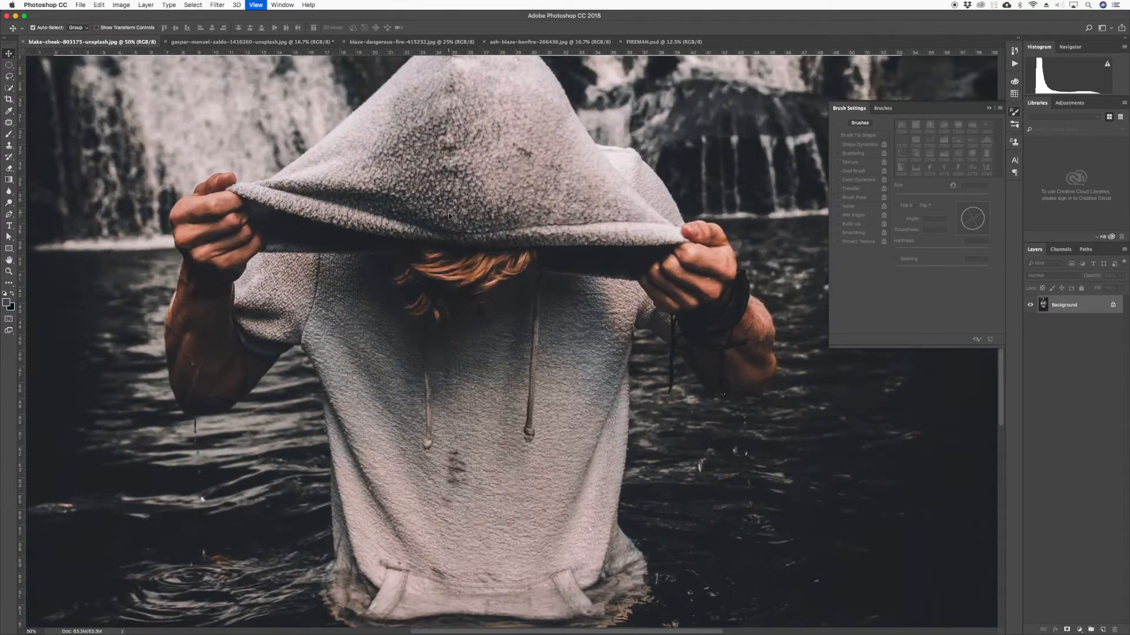
key("super+plus")
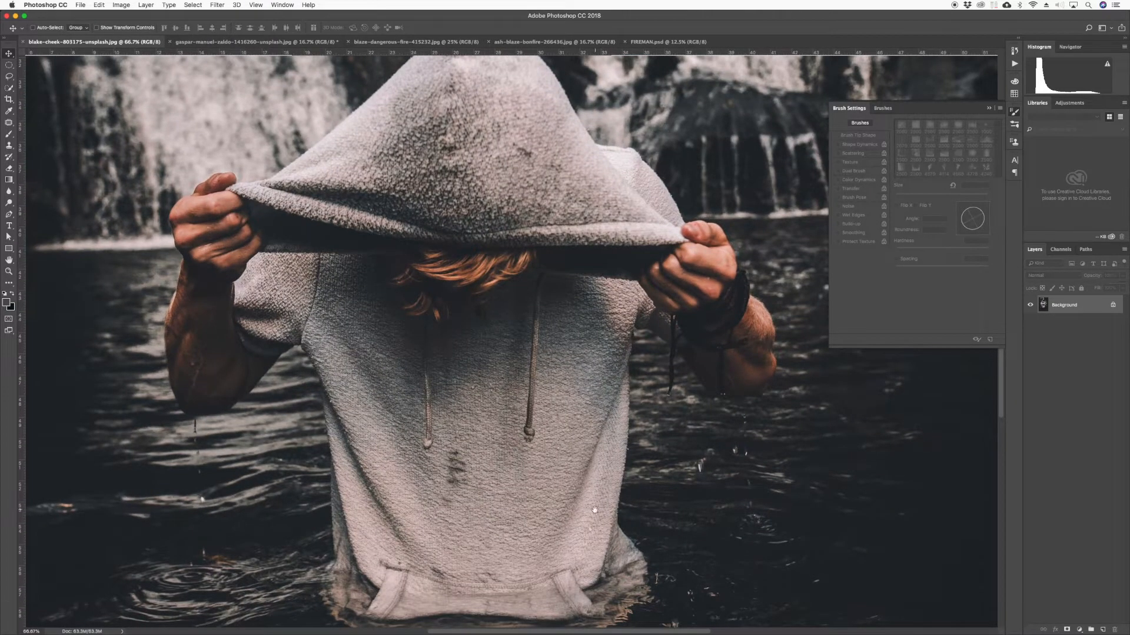
scroll(594, 509, "down", 6)
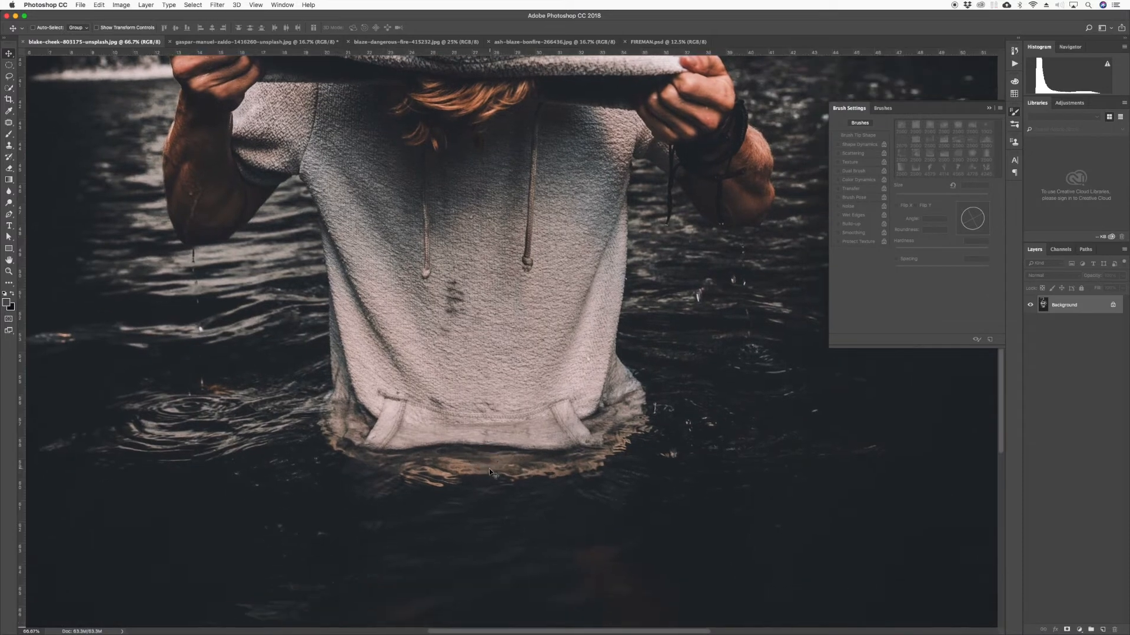
key("i")
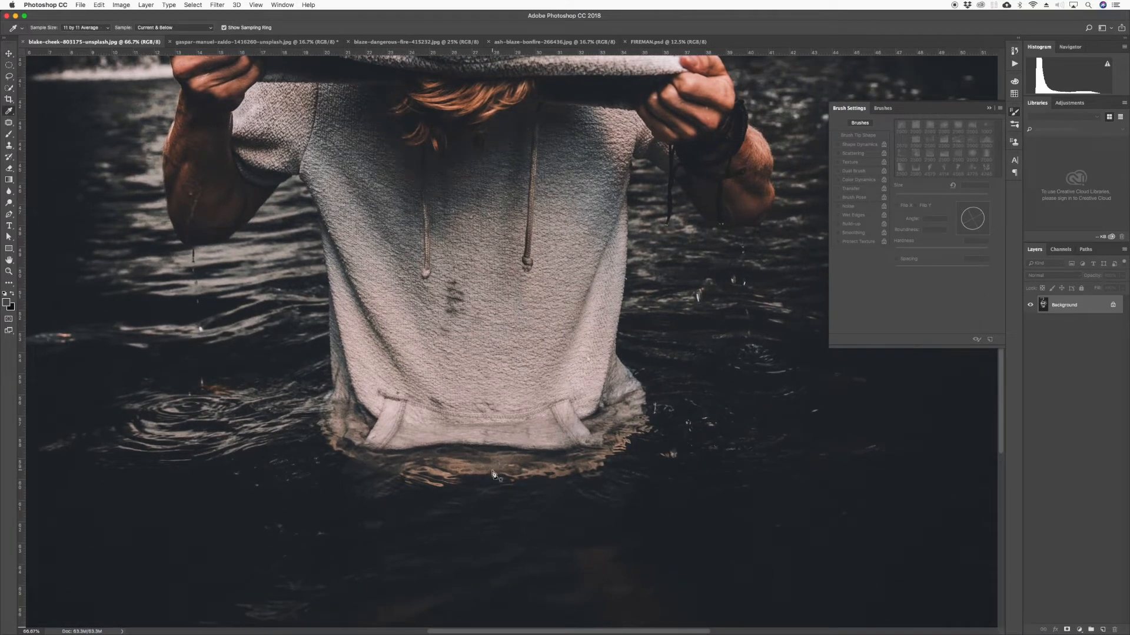
key("p")
scroll(492, 472, "up", 1)
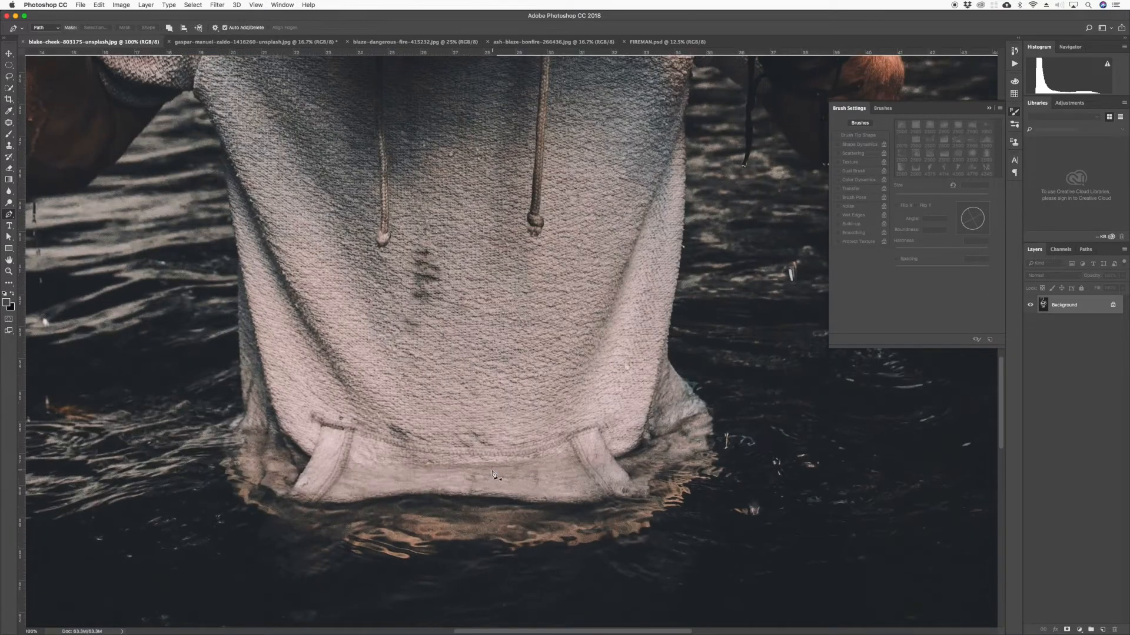
left_click_drag(510, 430, 497, 327)
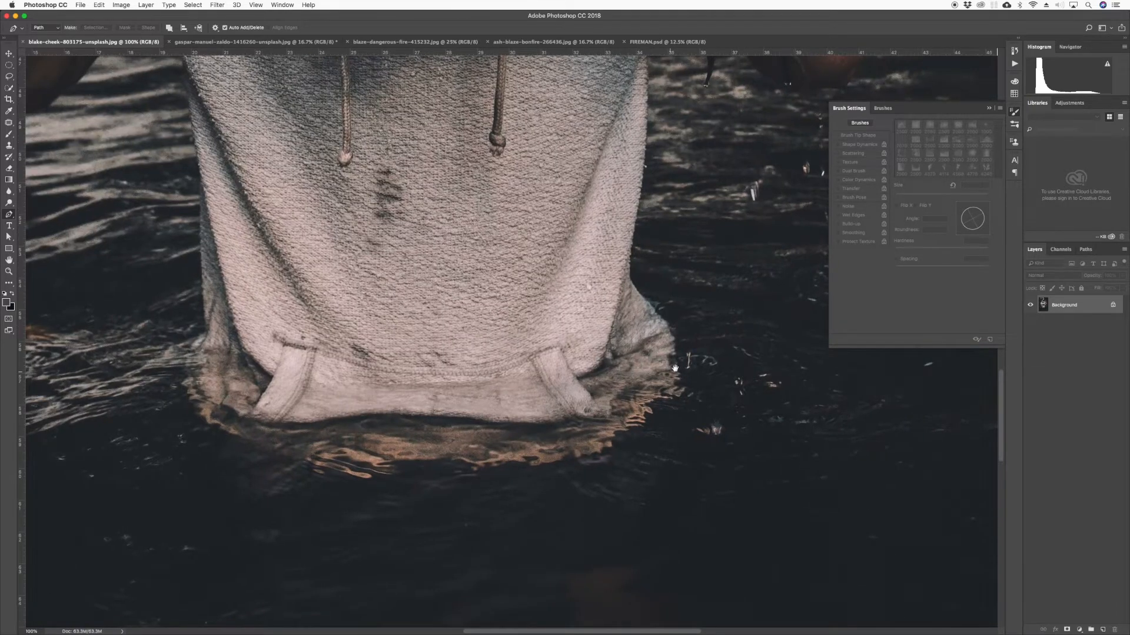
left_click_drag(675, 367, 554, 445)
left_click(552, 436)
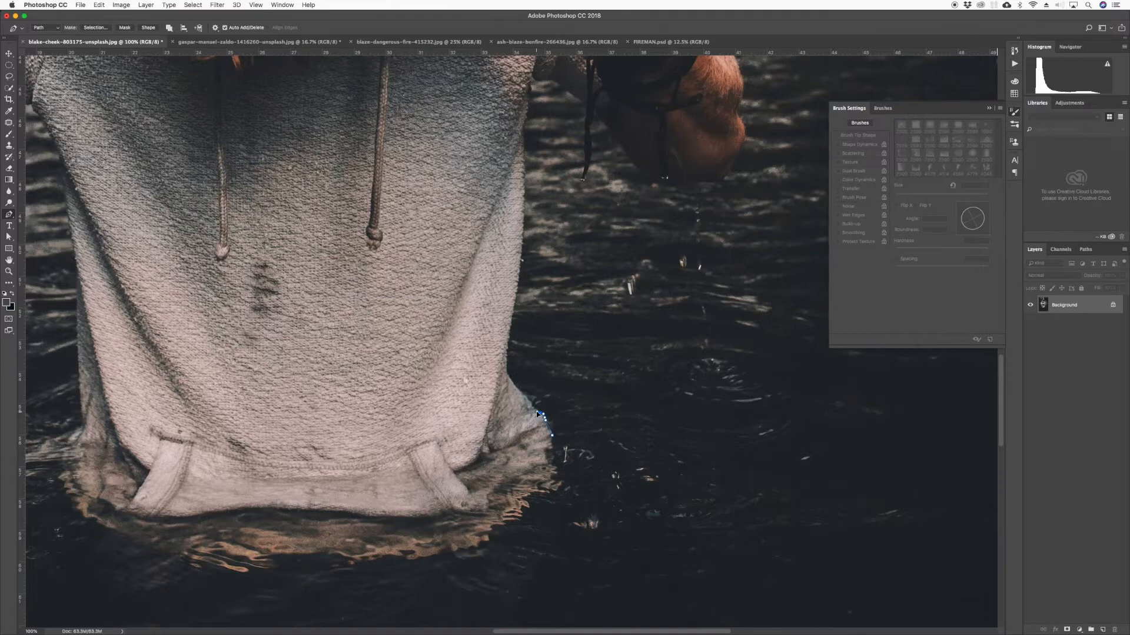
key("super+plus")
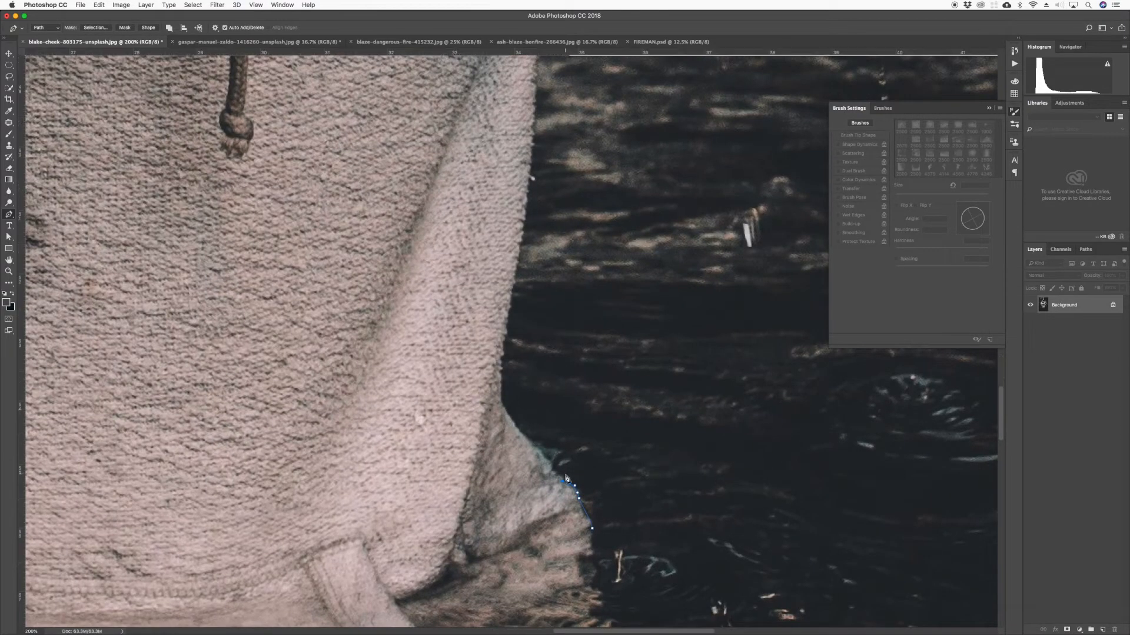
- Trace the path up along the flared hem to the right side of the hoodie's torso
left_click(554, 470)
left_click(543, 457)
left_click(540, 449)
left_click(519, 430)
left_click(507, 413)
left_click(502, 377)
key("super+plus")
left_click(498, 364)
- Continue the path along the right side of the hoodie's torso up towards the armpit
key("super+plus")
key("super+minus")
left_click_drag(512, 274, 515, 260)
scroll(493, 408, "up", 3)
left_click(509, 268)
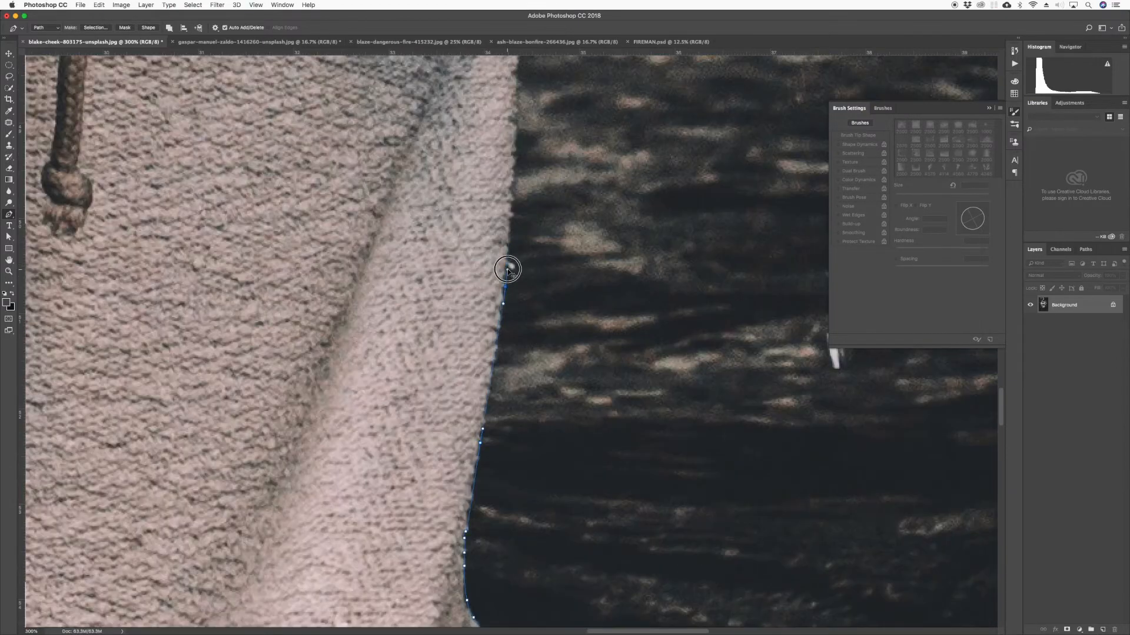
scroll(514, 164, "up", 7)
left_click(468, 374)
left_click(466, 322)
left_click(470, 276)
left_click_drag(483, 211, 485, 198)
left_click_drag(488, 173, 489, 160)
left_click(490, 154)
left_click(492, 146)
- Trace the path under the right sleeve and down the inner edge of the hanging bracelet cord
scroll(491, 146, "up", 3)
left_click_drag(473, 248, 478, 248)
left_click_drag(492, 248, 507, 247)
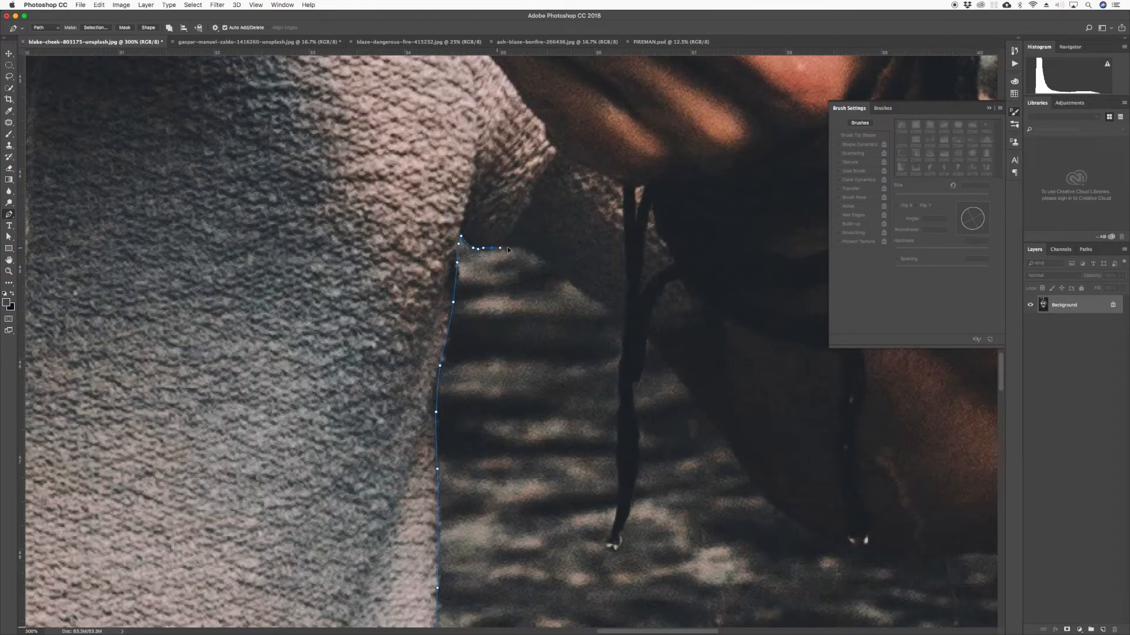
left_click_drag(618, 312, 622, 316)
scroll(617, 313, "right", 3)
left_click(533, 287)
left_click(531, 321)
left_click(529, 337)
scroll(530, 350, "down", 2)
left_click(526, 318)
left_click(522, 331)
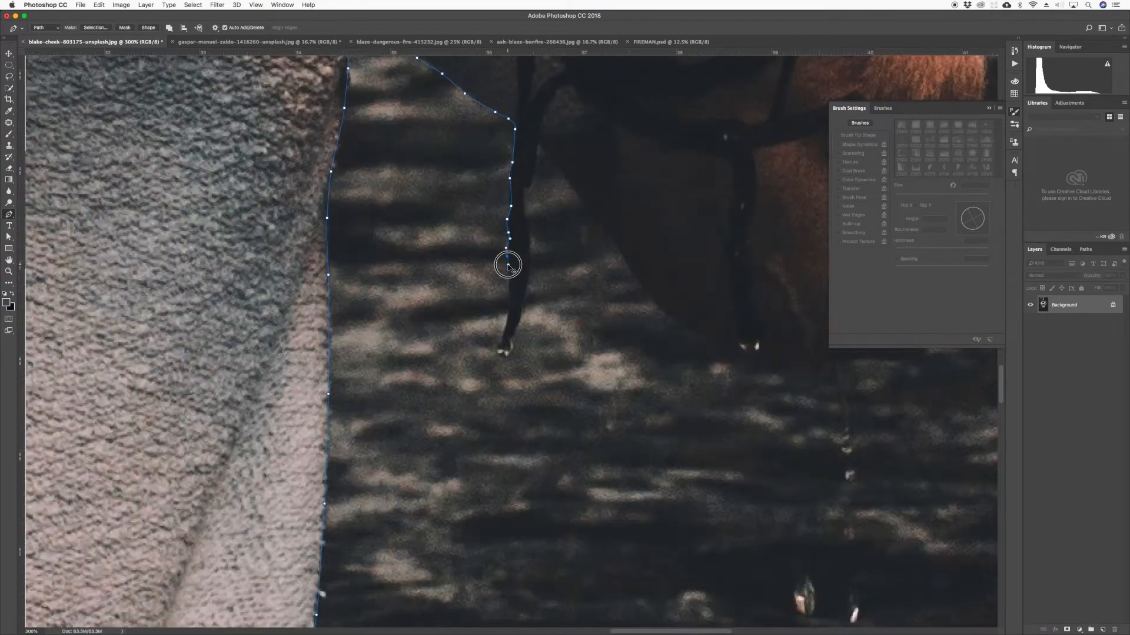
- Carry the path around the tip of the bracelet cord and back up its outer edge
left_click(511, 348)
left_click(514, 332)
scroll(517, 328, "up", 3)
left_click(485, 406)
left_click(493, 362)
left_click(489, 314)
left_click_drag(485, 293, 487, 291)
left_click(493, 293)
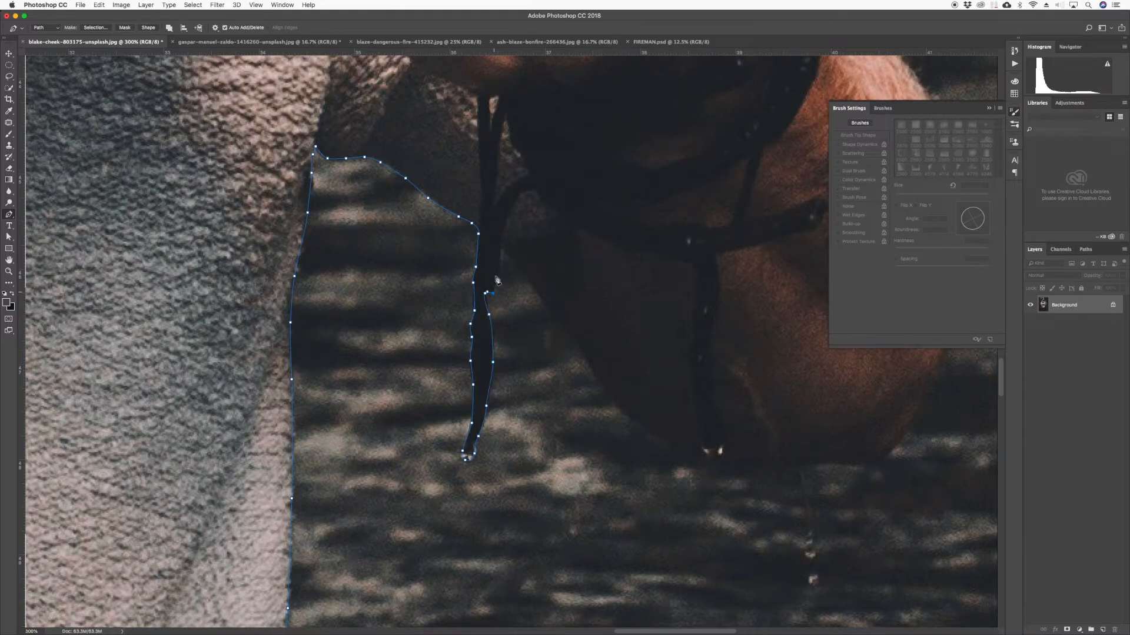
- Trace the path along the underside of the right arm to the bottom of the elbow
left_click(554, 316)
scroll(553, 316, "right", 5)
left_click(439, 298)
left_click(490, 356)
key("super+minus")
scroll(494, 383, "right", 3)
left_click(448, 411)
left_click(481, 415)
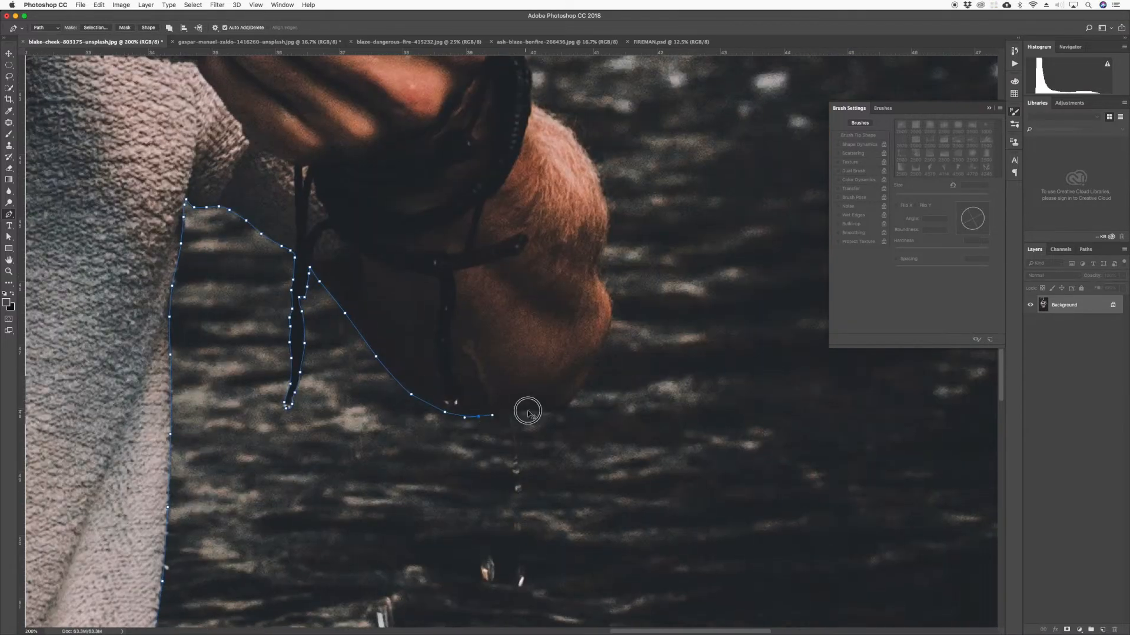
- Trace the path around the right elbow and up the outer forearm to the bracelets
left_click(506, 427)
left_click(502, 394)
left_click_drag(499, 362, 499, 348)
left_click_drag(503, 303, 499, 292)
scroll(498, 291, "up", 3)
mouse_move(556, 369)
left_mouse_down()
mouse_move(551, 361)
mouse_move(558, 369)
left_mouse_up()
left_click(496, 289)
left_click(493, 275)
scroll(492, 273, "up", 3)
left_click(516, 327)
left_click(497, 316)
- Trace the path around the knuckles and fingers of the right fist to the hoodie's shoulder
scroll(496, 313, "up", 3)
left_click_drag(547, 338, 540, 326)
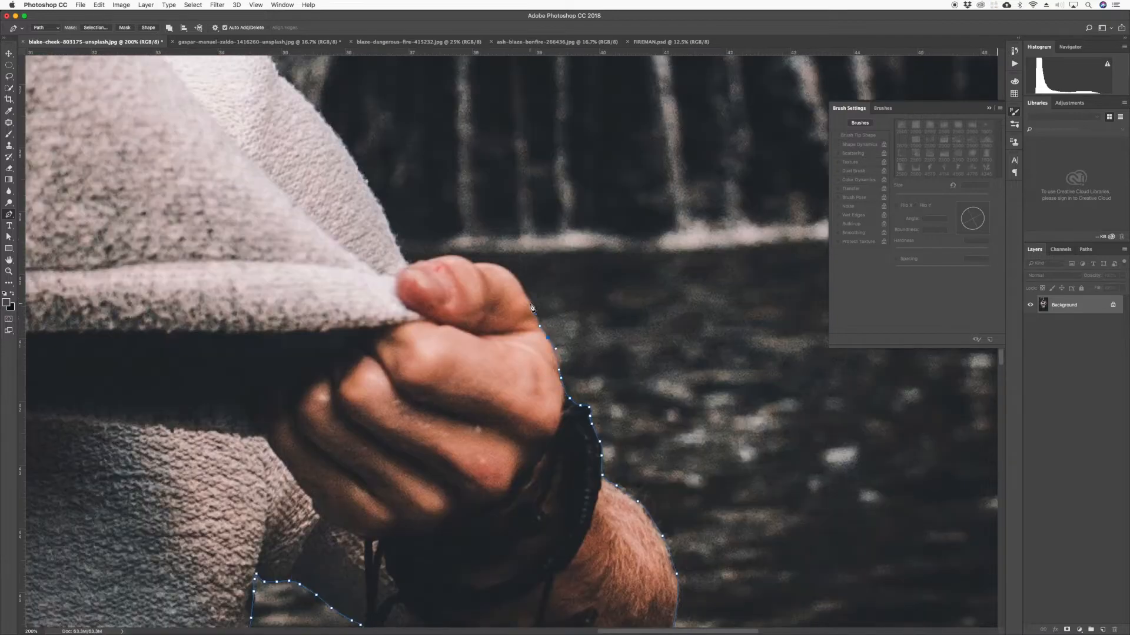
left_click(513, 271)
left_click(494, 257)
left_click(471, 257)
left_click(439, 251)
left_click(408, 257)
- Trace the path up and over the hoodie's right shoulder towards the hood
scroll(408, 257, "up", 3)
left_click(532, 406)
left_click(522, 375)
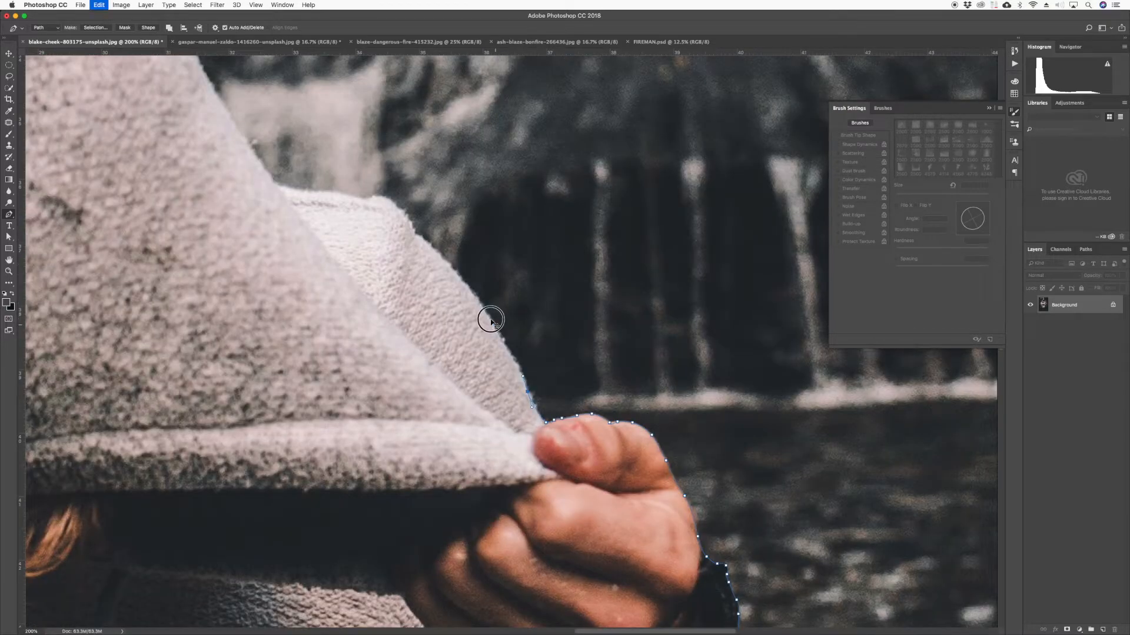
left_click(499, 334)
left_click(469, 289)
left_click_drag(440, 253, 513, 339)
left_click(495, 322)
left_click(484, 305)
left_click(465, 286)
left_click(449, 282)
left_click_drag(411, 280, 517, 319)
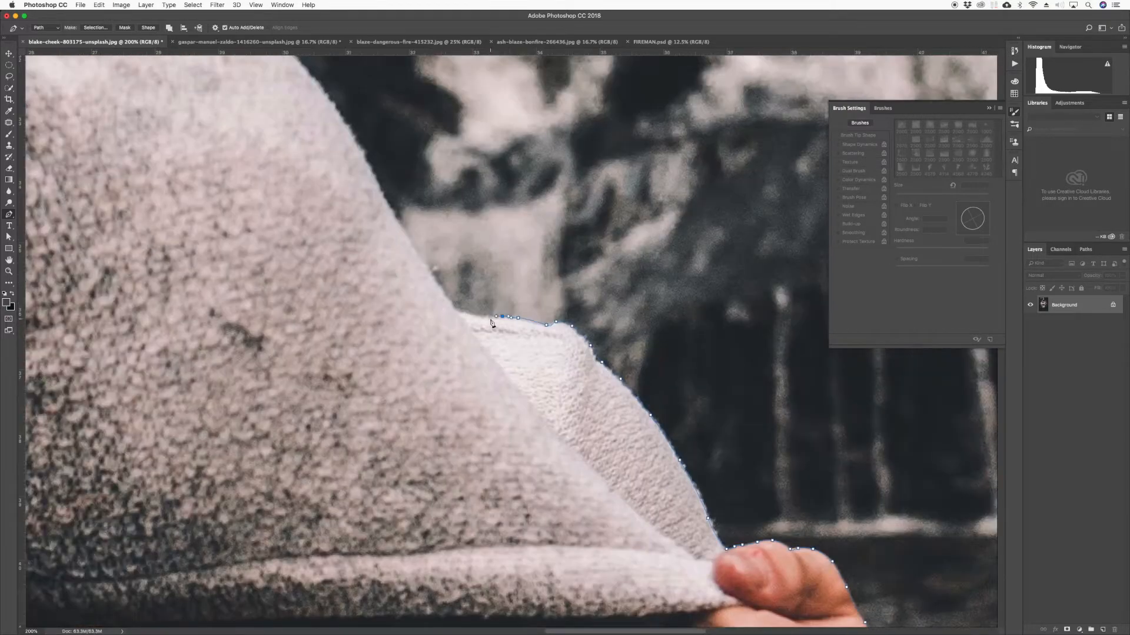
- Join the path to the hood and trace up its right edge
left_click(470, 312)
left_click(454, 306)
left_click(440, 287)
left_click_drag(411, 247, 544, 429)
left_click(537, 418)
left_click_drag(502, 345, 497, 335)
left_click_drag(464, 282, 459, 275)
left_click_drag(435, 244, 571, 347)
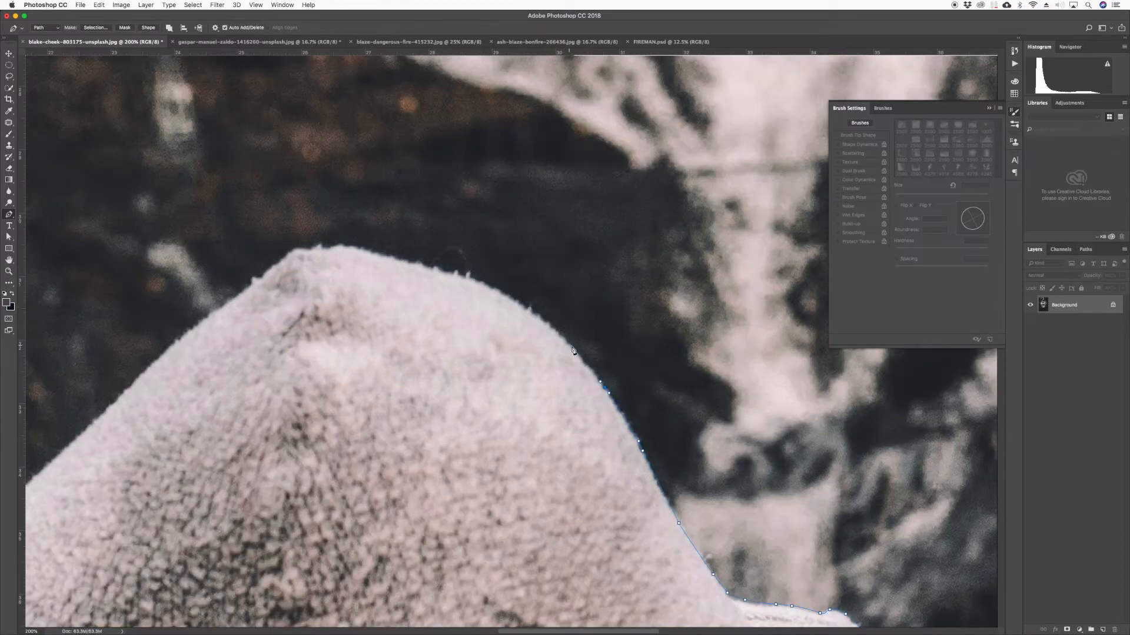
- Trace the path over the peak of the hood to its left slope
left_click(420, 264)
left_click(381, 253)
left_click(354, 248)
left_click(439, 263)
mouse_move(386, 261)
left_mouse_down()
mouse_move(491, 277)
mouse_move(536, 181)
left_mouse_up()
left_click(422, 263)
left_click(405, 264)
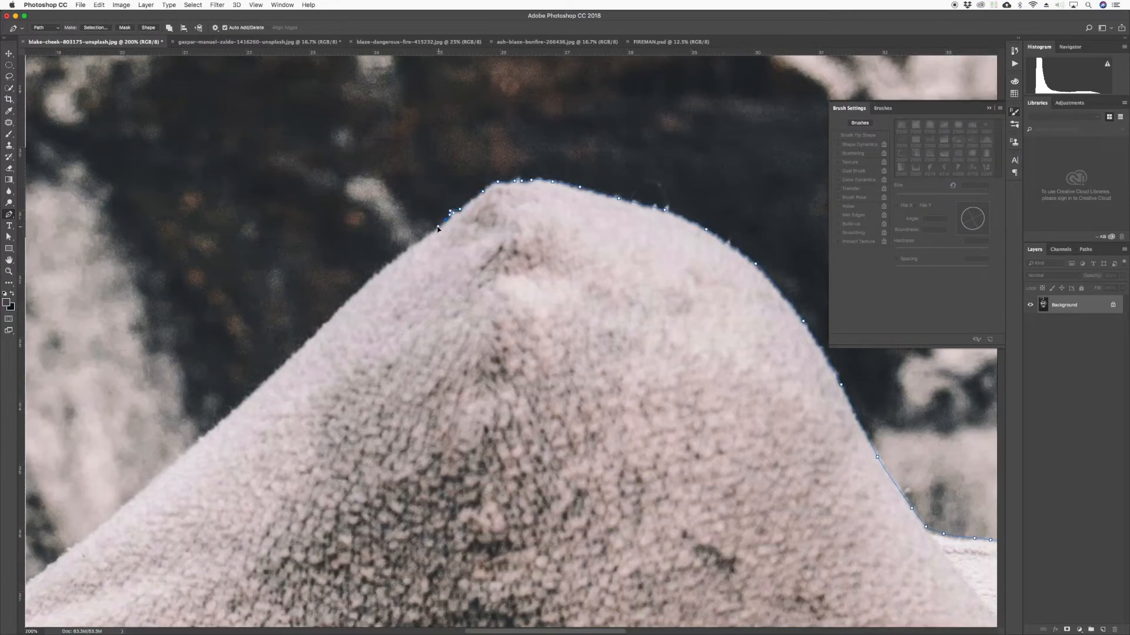
- Trace the path down the hood's left slope and over the thumb and top knuckles of the left fist
key("super+minus")
left_click_drag(219, 411, 461, 379)
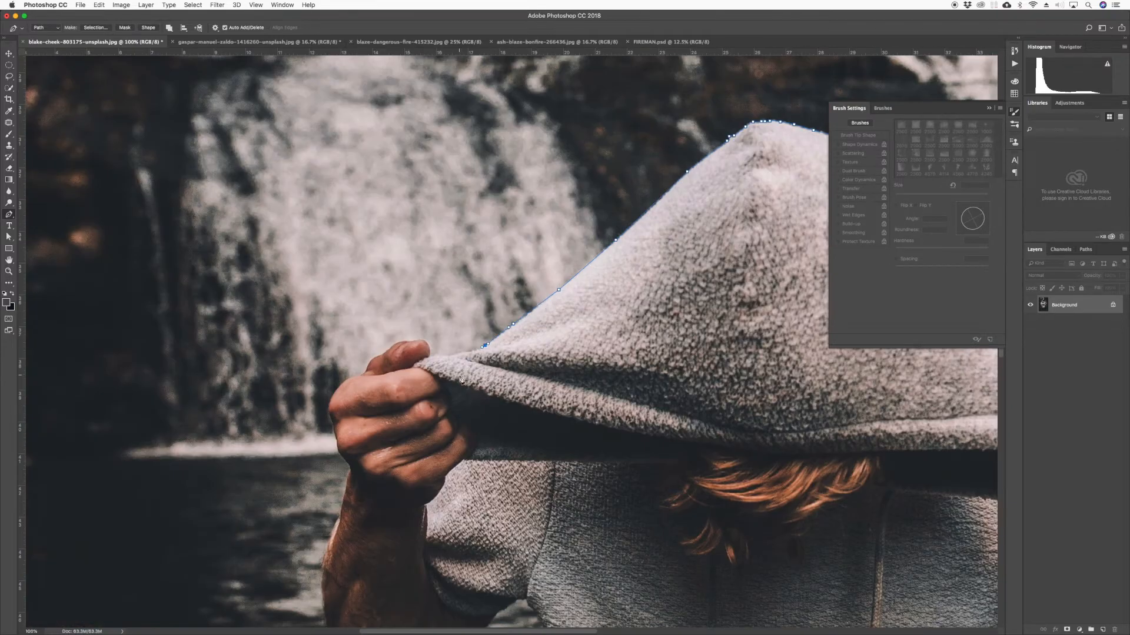
left_click(396, 344)
left_click(383, 353)
left_click(371, 361)
left_click(332, 397)
left_click(329, 411)
- Trace the path down the outer edge of the left fist to the wrist
key("super+plus")
left_click_drag(353, 406, 433, 283)
left_click(229, 373)
left_click_drag(247, 406, 240, 308)
left_click(229, 295)
left_click(241, 348)
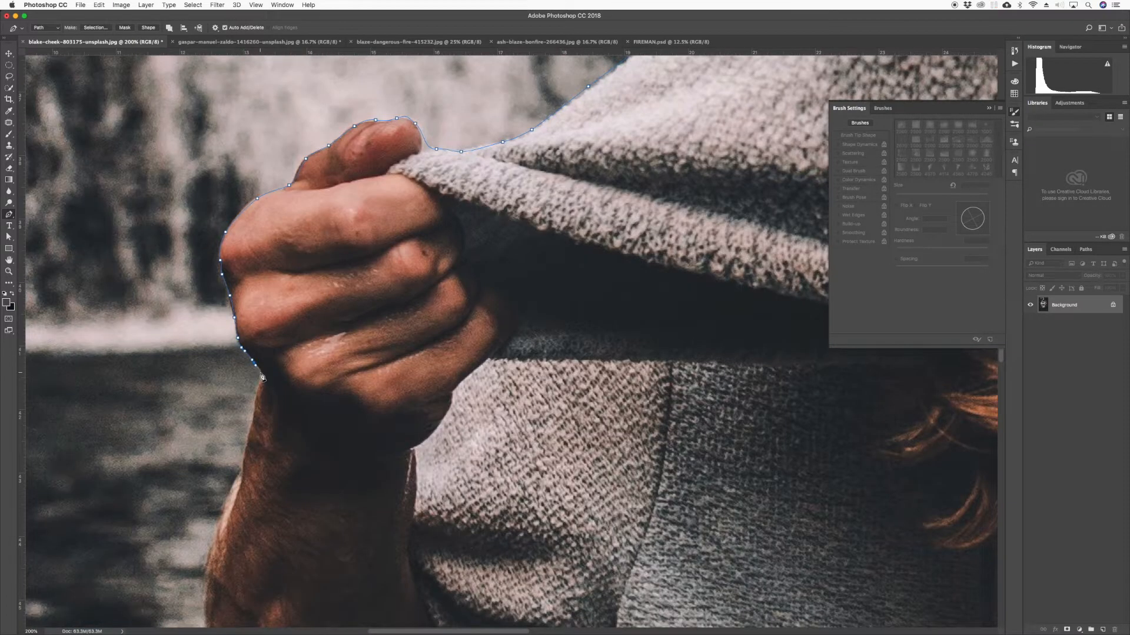
left_click(260, 374)
- Continue the path down the outer edge of the left forearm
left_click_drag(258, 388, 256, 400)
left_click_drag(247, 441, 279, 260)
left_click(274, 284)
left_click(257, 320)
left_click(239, 374)
mouse_move(239, 415)
left_mouse_down()
mouse_move(217, 308)
mouse_move(228, 431)
mouse_move(232, 298)
left_mouse_up()
- Trace the path around the left elbow and along the underside of the arm to the armpit
left_click_drag(239, 317, 243, 329)
left_click(252, 348)
left_click(263, 375)
left_click(278, 396)
left_click_drag(309, 406, 318, 408)
left_click_drag(327, 402, 233, 447)
left_click_drag(255, 447, 264, 445)
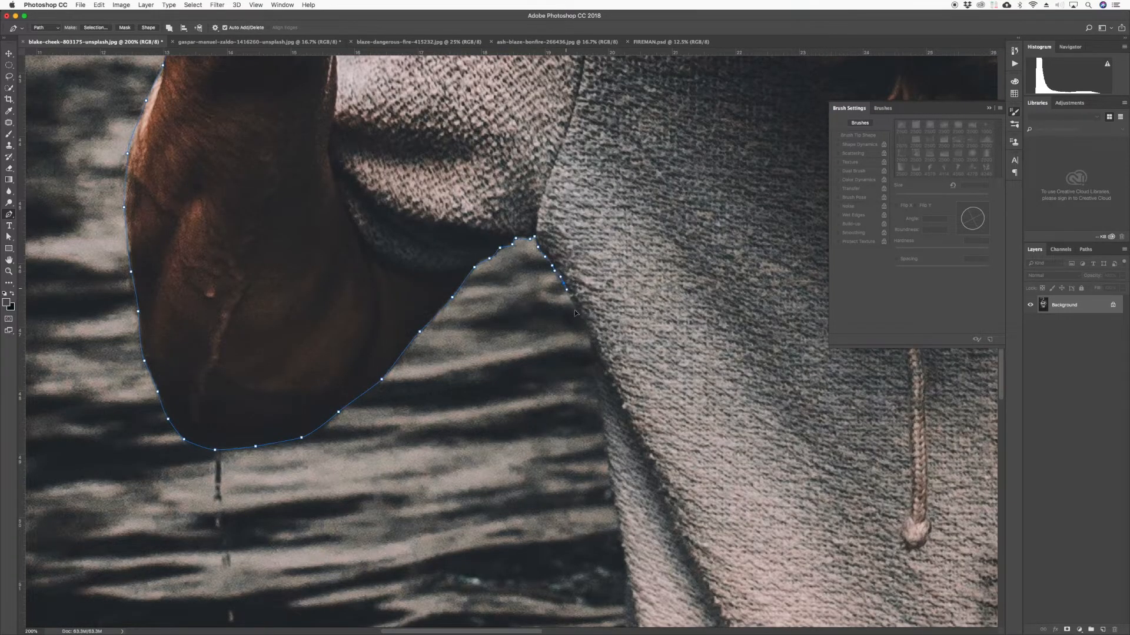
- Trace the path down the left side of the hoodie's torso to the waterline
left_click_drag(575, 313, 495, 211)
left_click(508, 238)
left_click_drag(527, 345, 505, 251)
left_click(518, 327)
left_click(524, 361)
left_click(524, 400)
left_click_drag(525, 403, 514, 316)
left_click_drag(515, 403, 510, 307)
left_click(513, 370)
left_click(516, 404)
left_click(517, 435)
left_click(520, 453)
- Carry the path loosely around the water ripples and the hoodie's reflection, back to the starting point on the right
key("super+minus")
key("super+minus")
key("super+minus")
left_click_drag(521, 453, 402, 536)
left_click(370, 470)
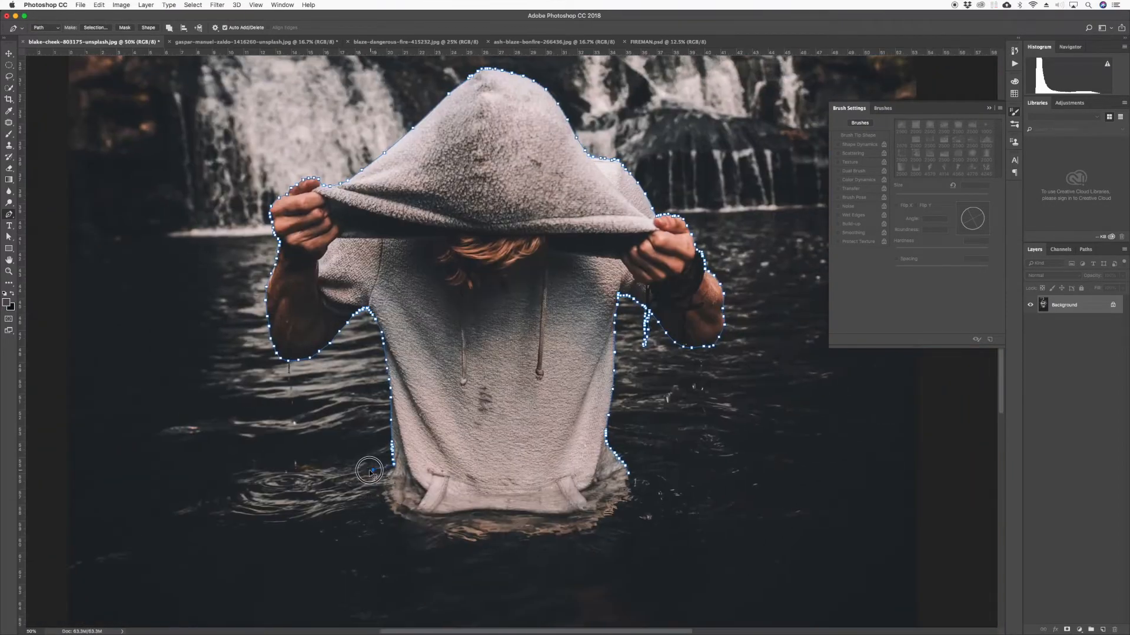
left_click(333, 469)
left_click(297, 471)
left_click(252, 472)
left_click(210, 514)
left_click(279, 529)
left_click(333, 517)
left_click(343, 532)
left_click(364, 540)
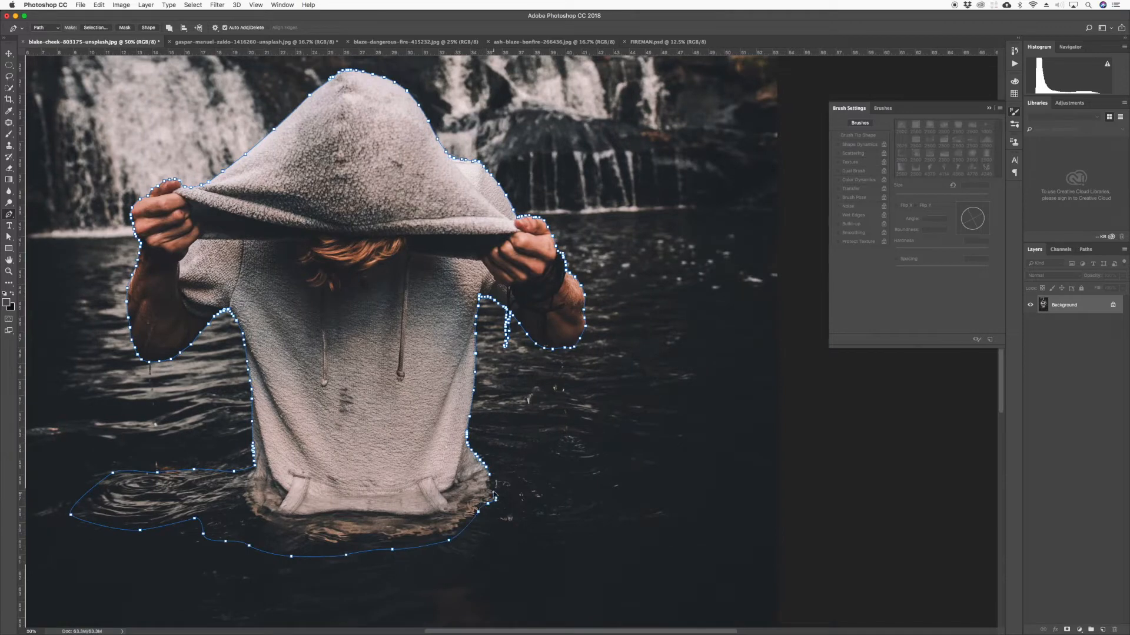
- Undo the last anchor points and extend the path around the water to the right of the hoodie, closing the outline
key("super+alt+z")
key("super+alt+z")
key("super+alt+z")
key("super+alt+z")
left_click(513, 536)
left_click(578, 533)
left_click(643, 524)
left_click(633, 504)
left_click(566, 494)
left_click(490, 475)
key("super+minus")
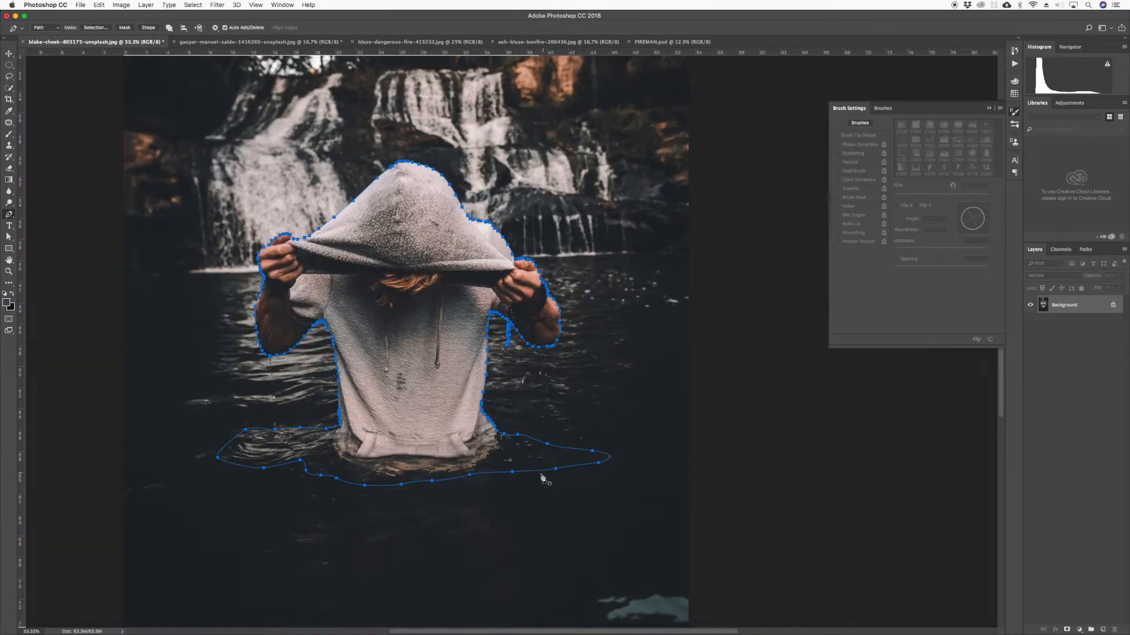
- Load the closed work path around the man as a selection
left_click_drag(364, 180, 430, 195)
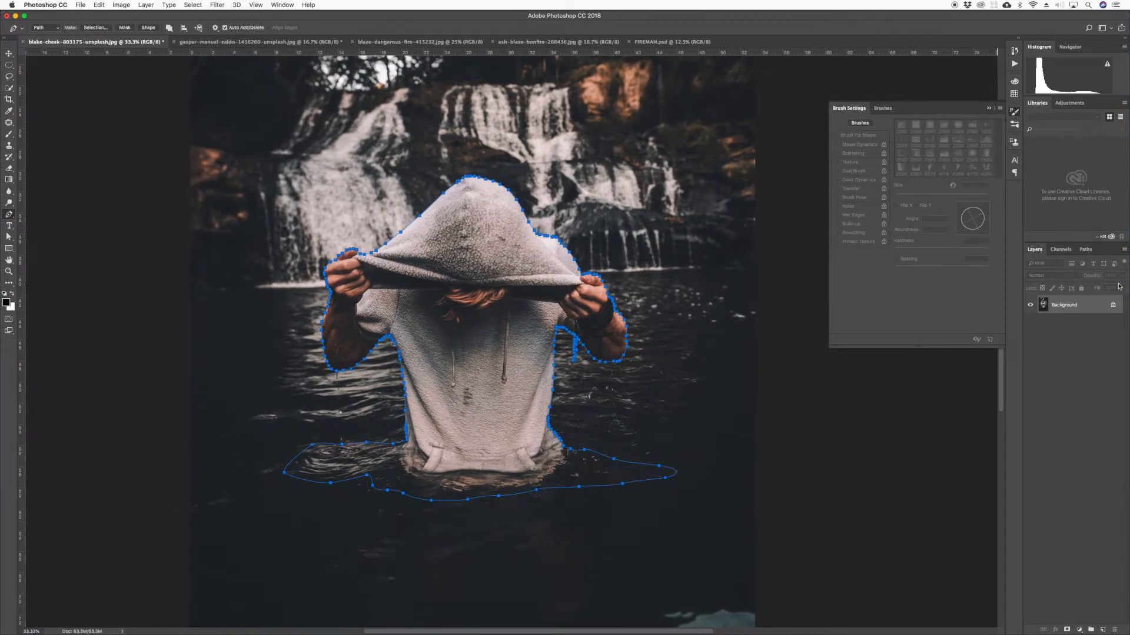
left_click(1086, 250)
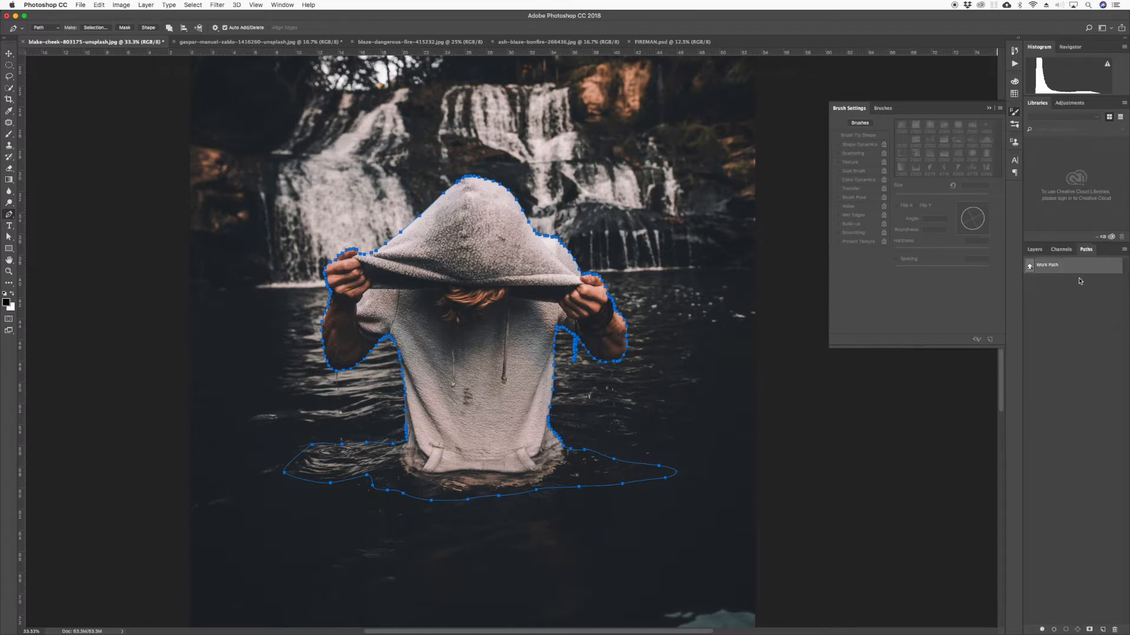
left_click(1030, 267, "super")
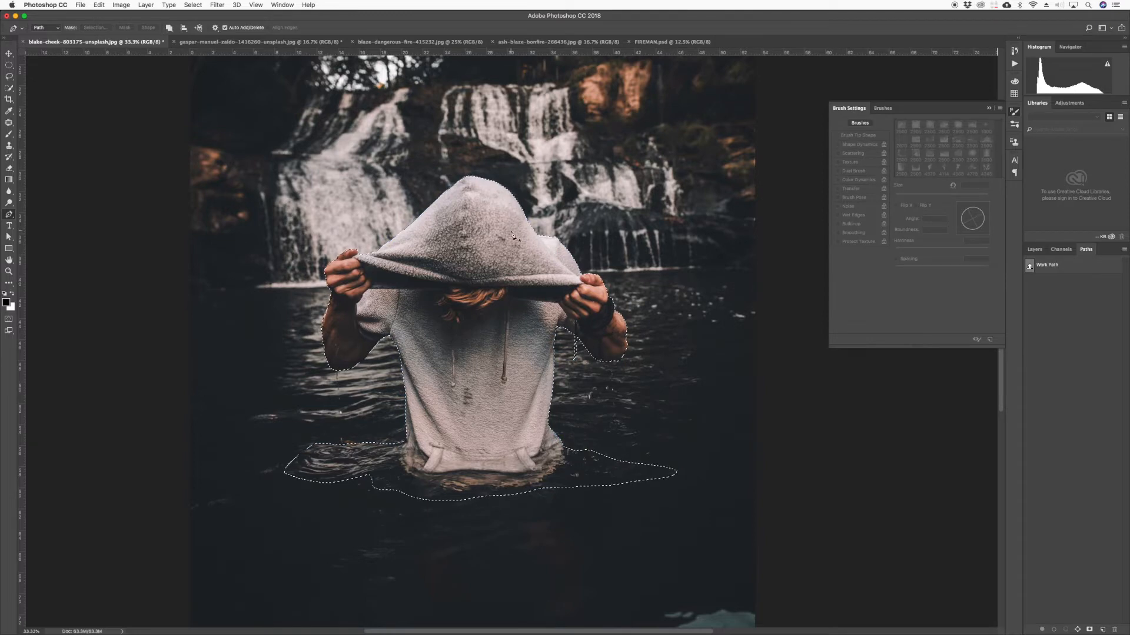
key("super+minus")
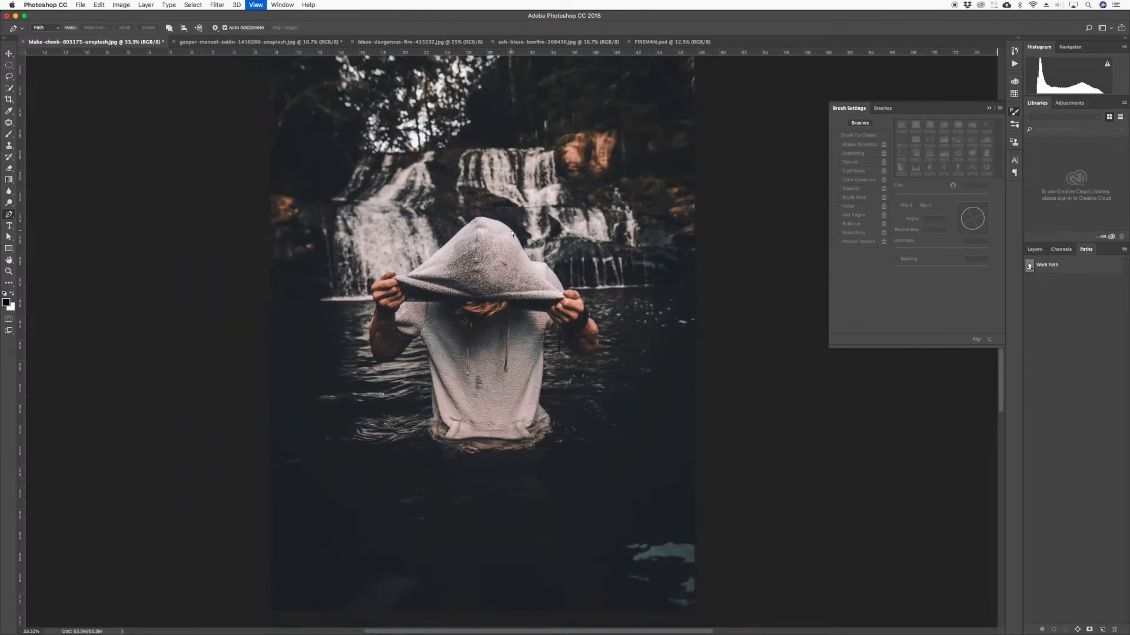
key("super+minus")
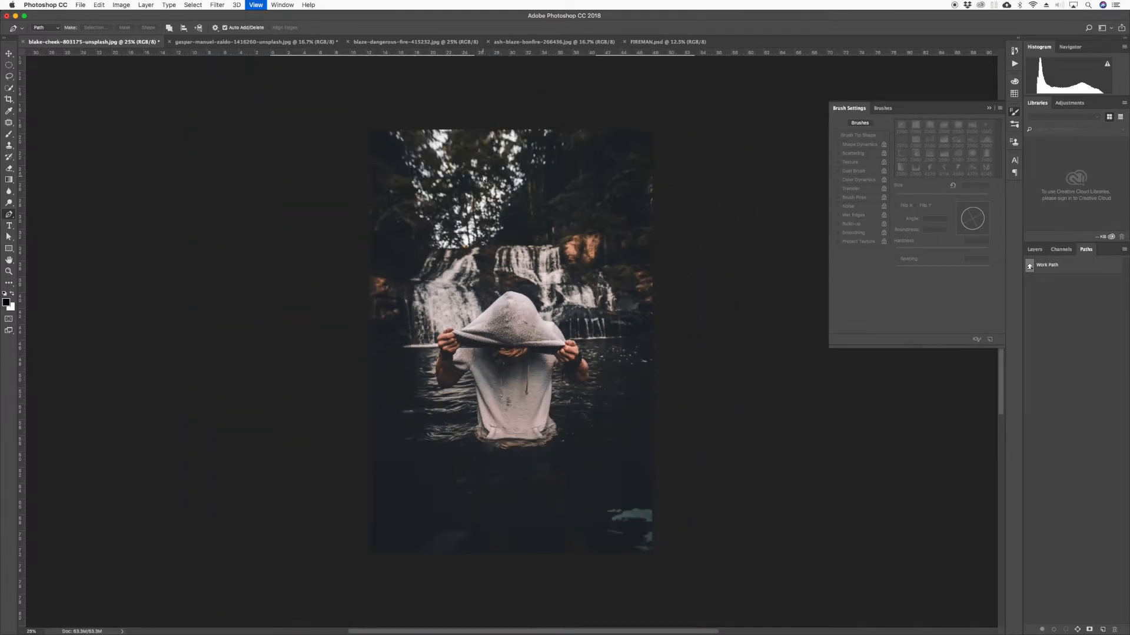
key("super+plus")
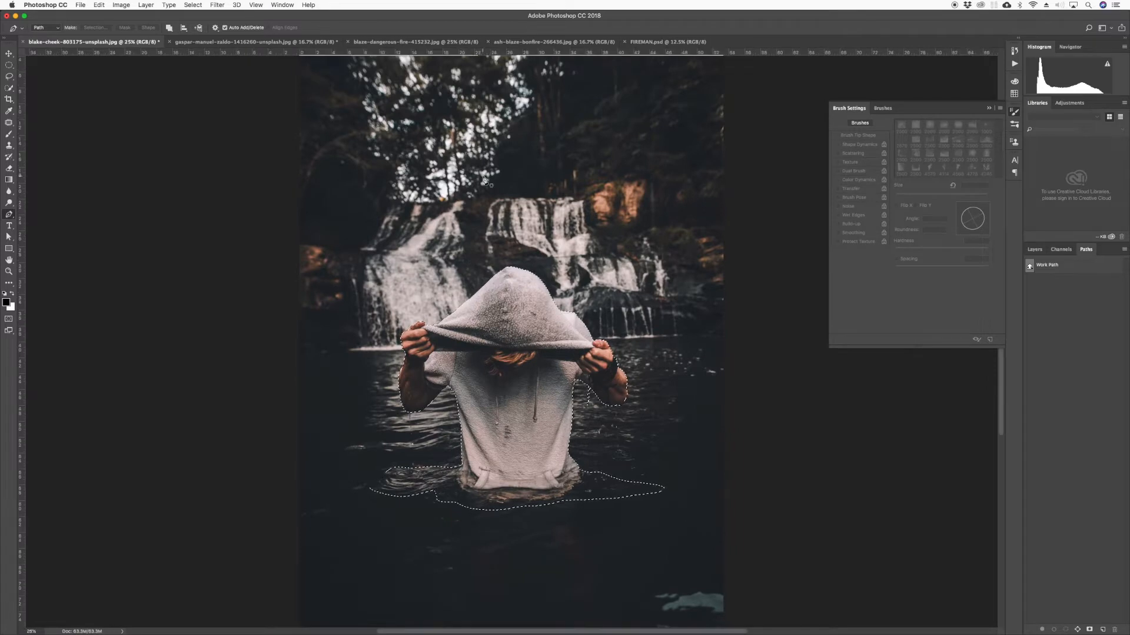
- Refine the selection in Select and Mask with an edge detection radius of 1 px and apply it
left_click(9, 78)
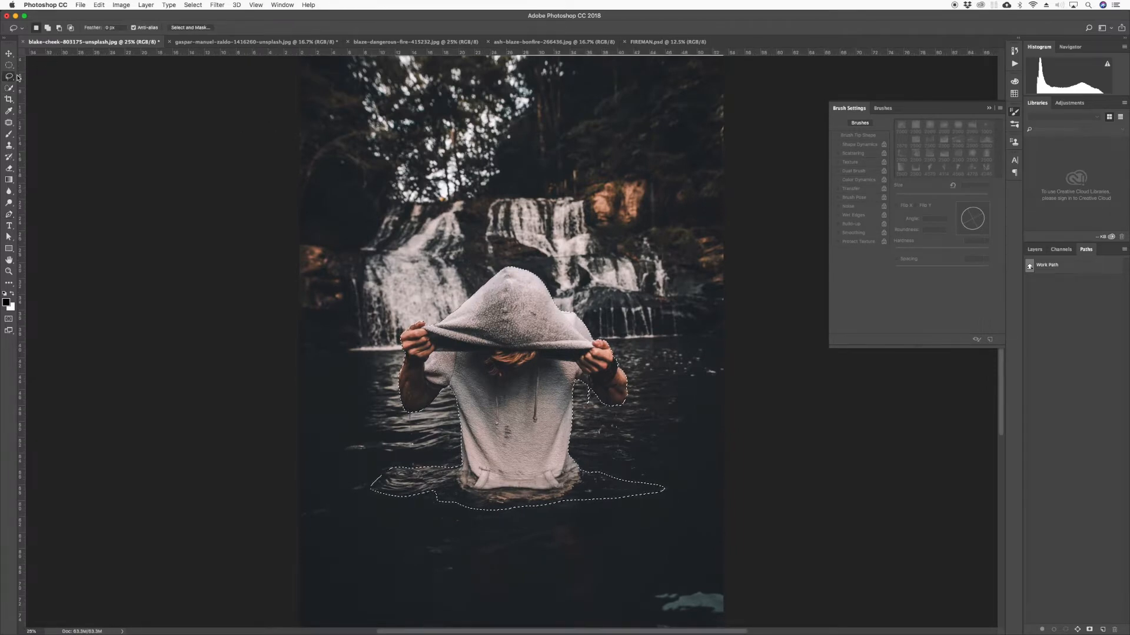
left_click(186, 28)
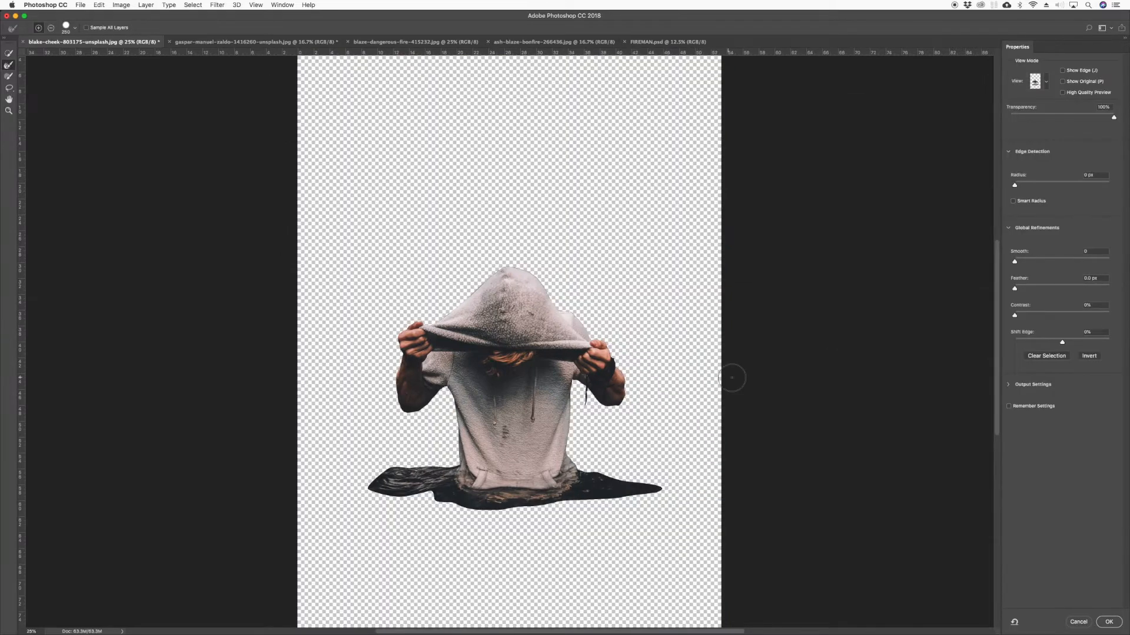
key("super+equal")
key("super+equal")
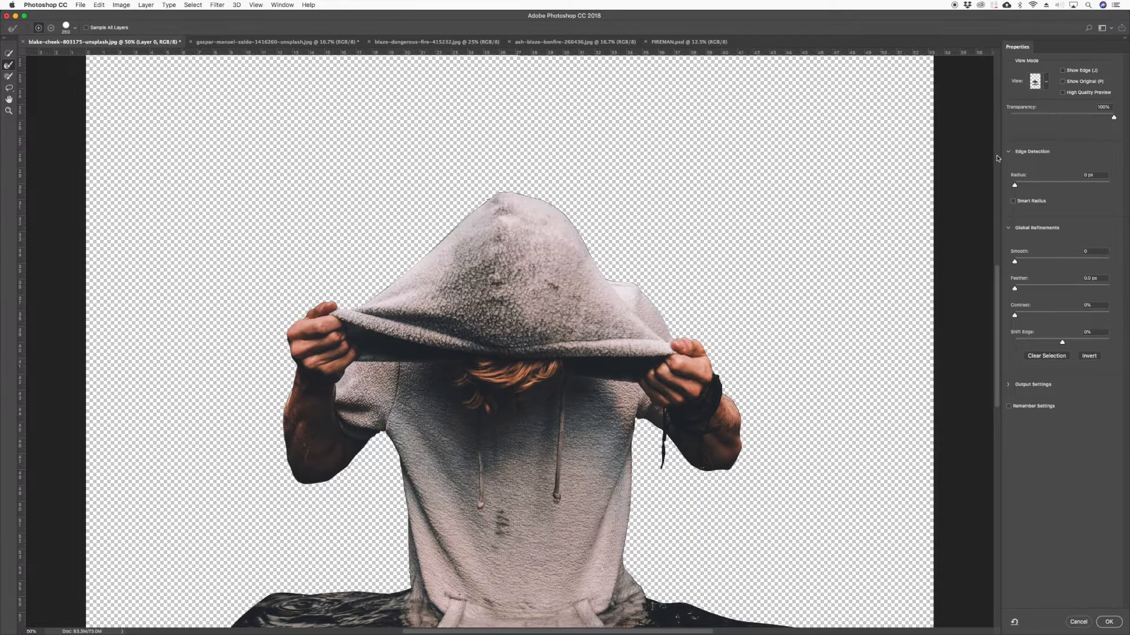
left_click(1015, 186)
key("bracketleft")
key("bracketleft")
key("bracketleft")
key("bracketleft")
key("bracketleft")
left_click_drag(501, 385, 510, 246)
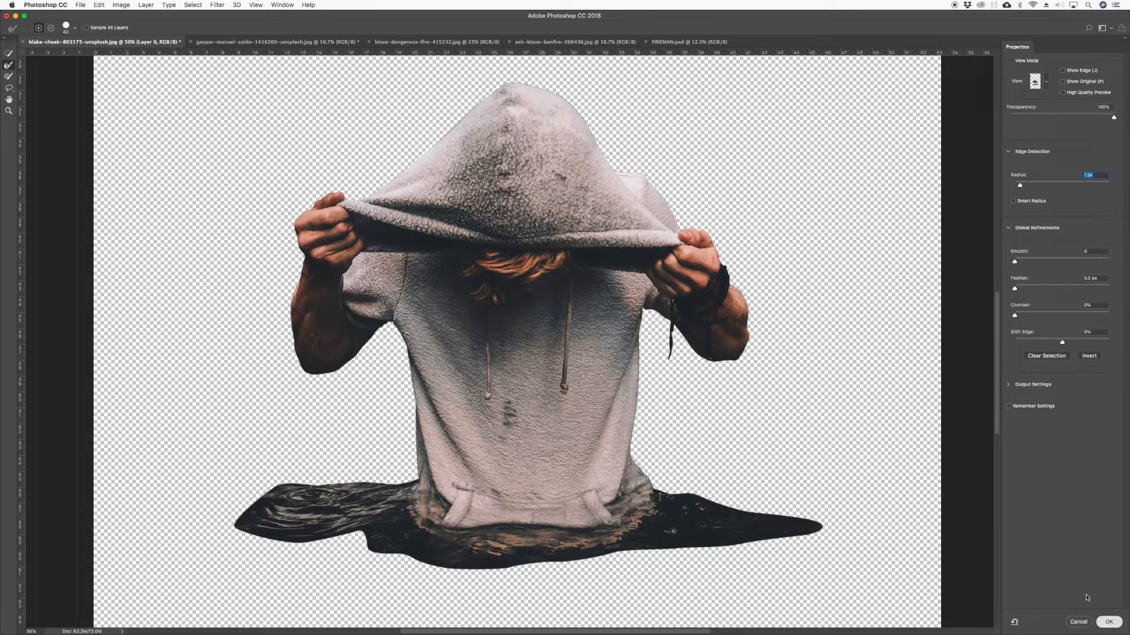
key("Return")
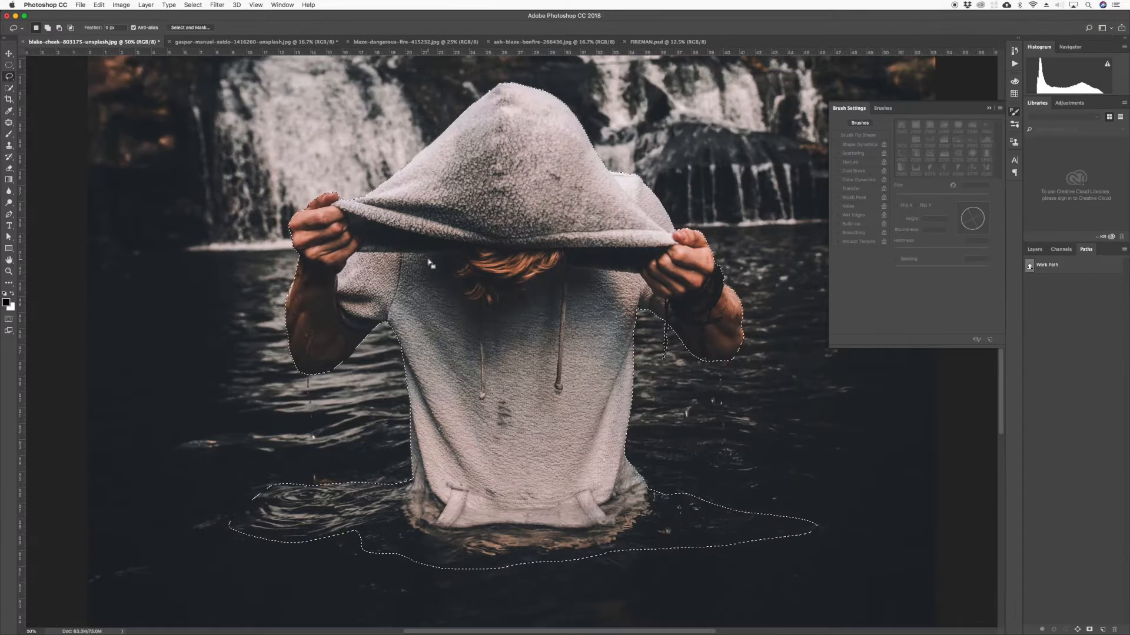
- Add a layer mask from the selection to isolate the man and water patch from the waterfall background
key("super+minus")
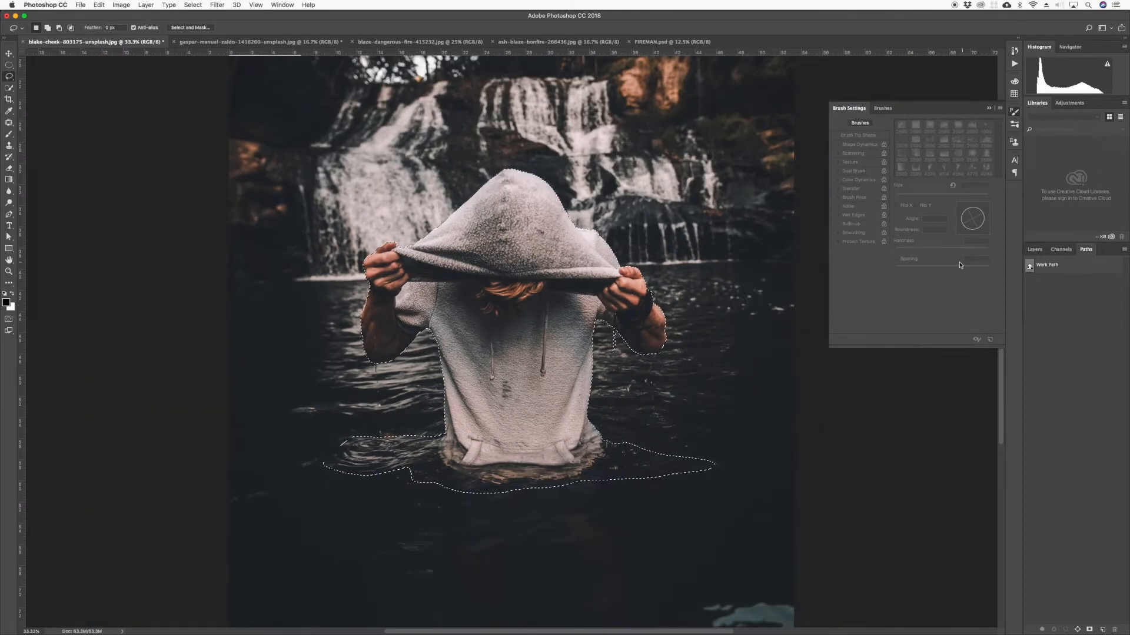
left_click(1034, 249)
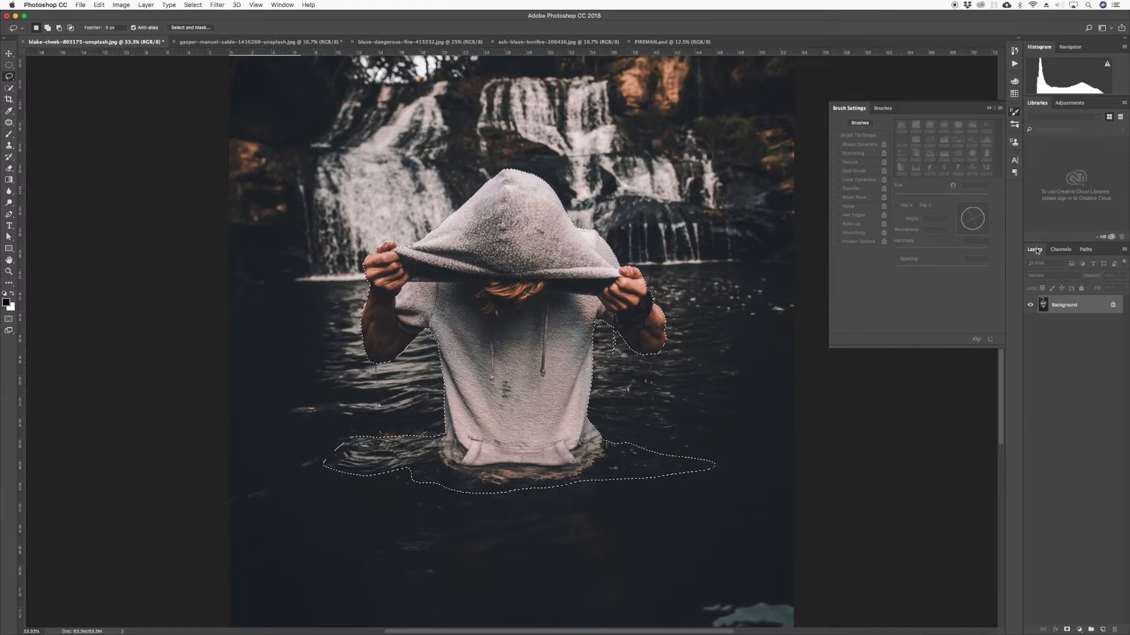
left_click(1067, 630)
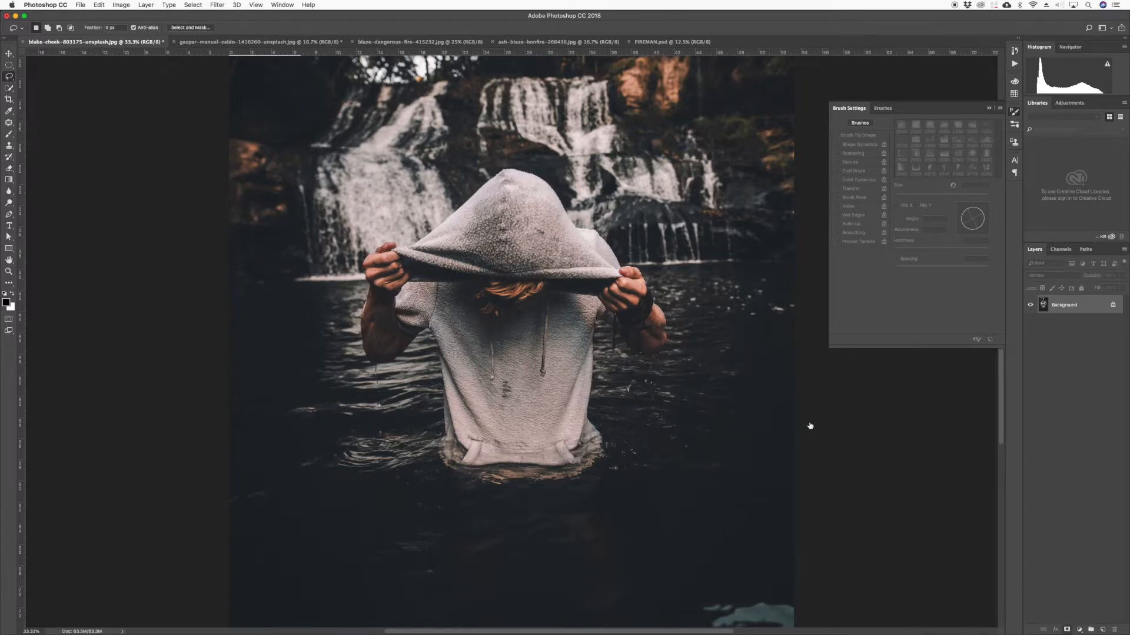
key("super+minus")
key("super+minus")
key("super+minus")
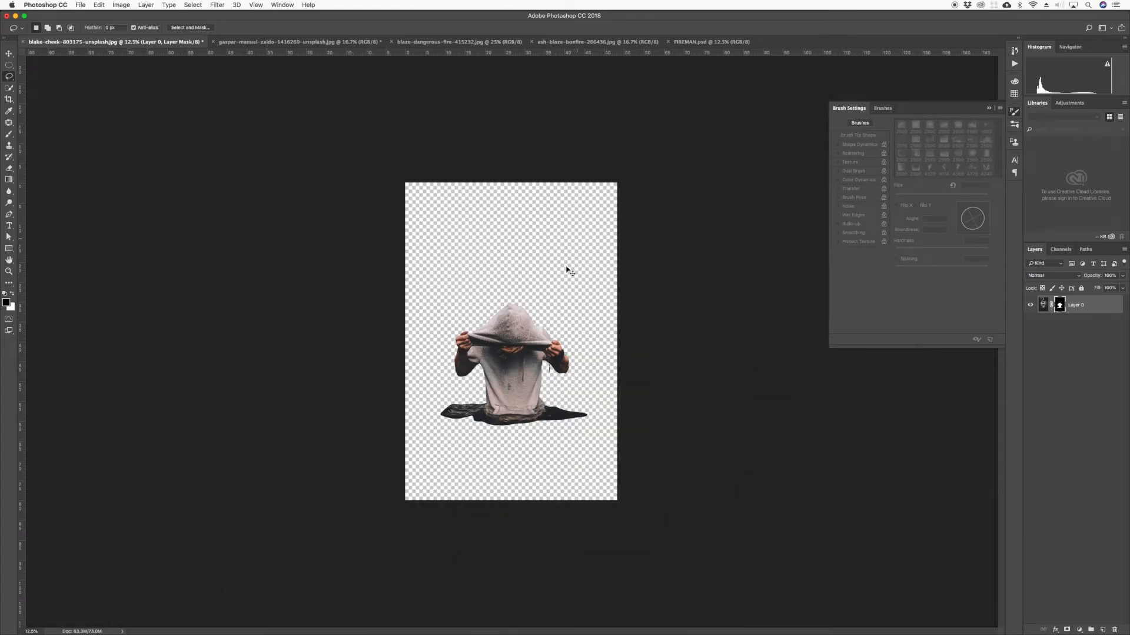
- Copy the masked man layer into the middle of the FIREMAN.psd document
key("v")
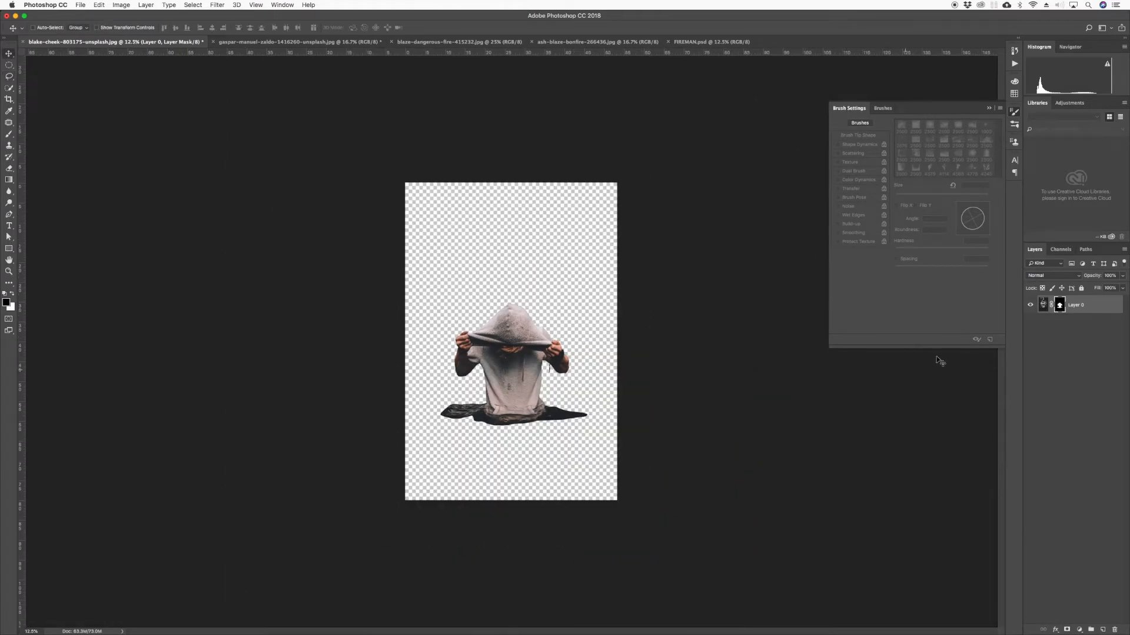
left_click(1043, 303)
left_click_drag(1043, 303, 530, 335)
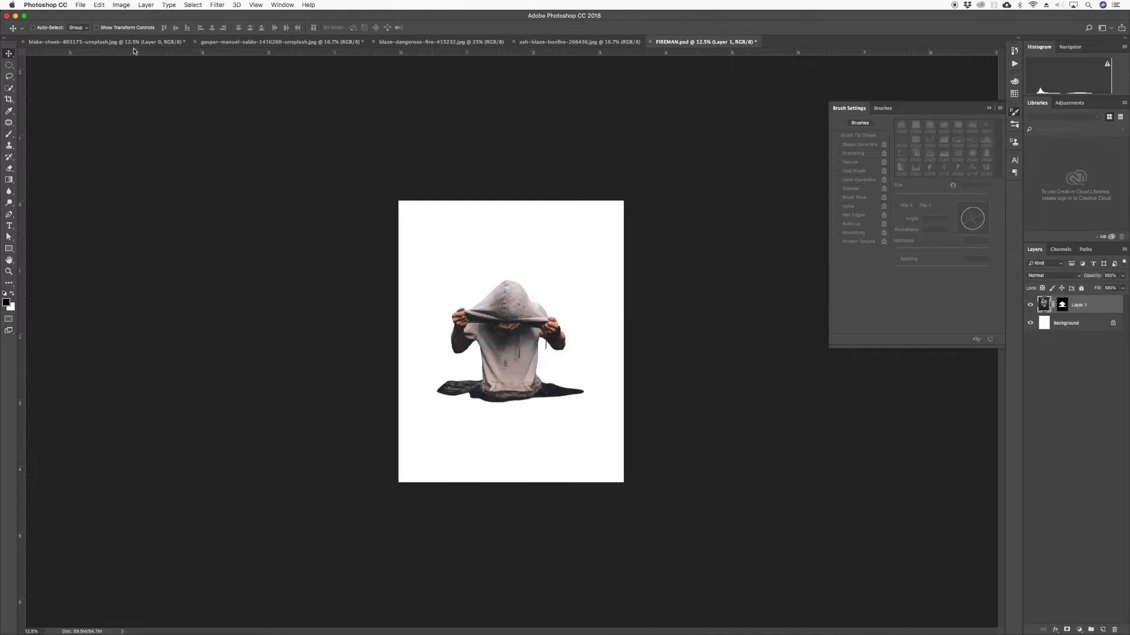
- Copy the cloudy lake photo into FIREMAN.psd and shift it down over the canvas
left_click(259, 42)
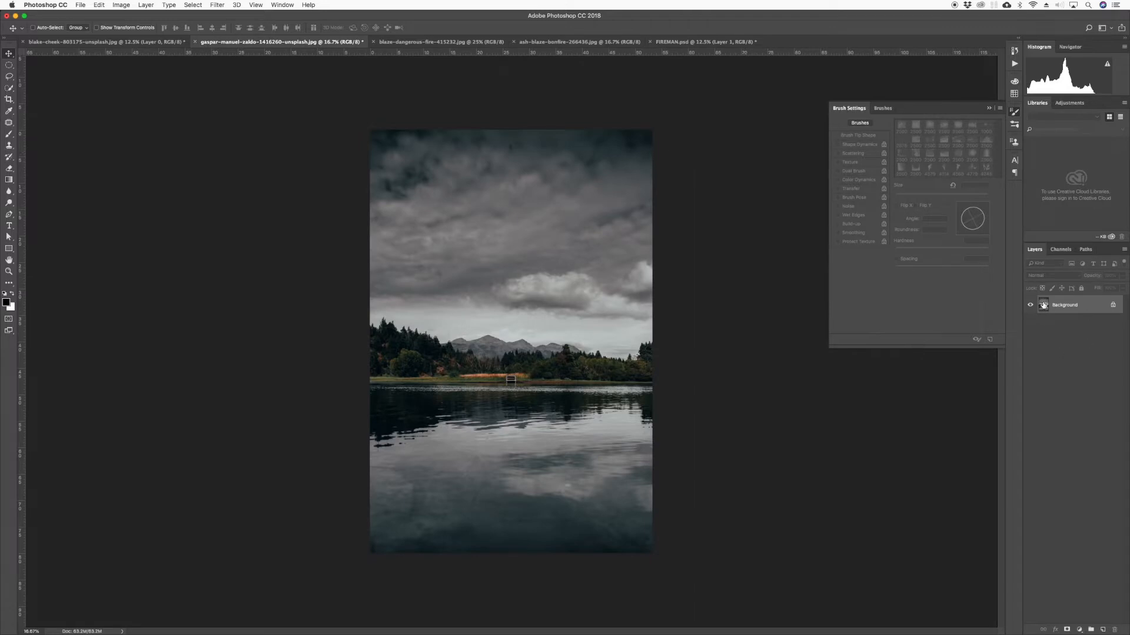
left_click_drag(1043, 304, 603, 291)
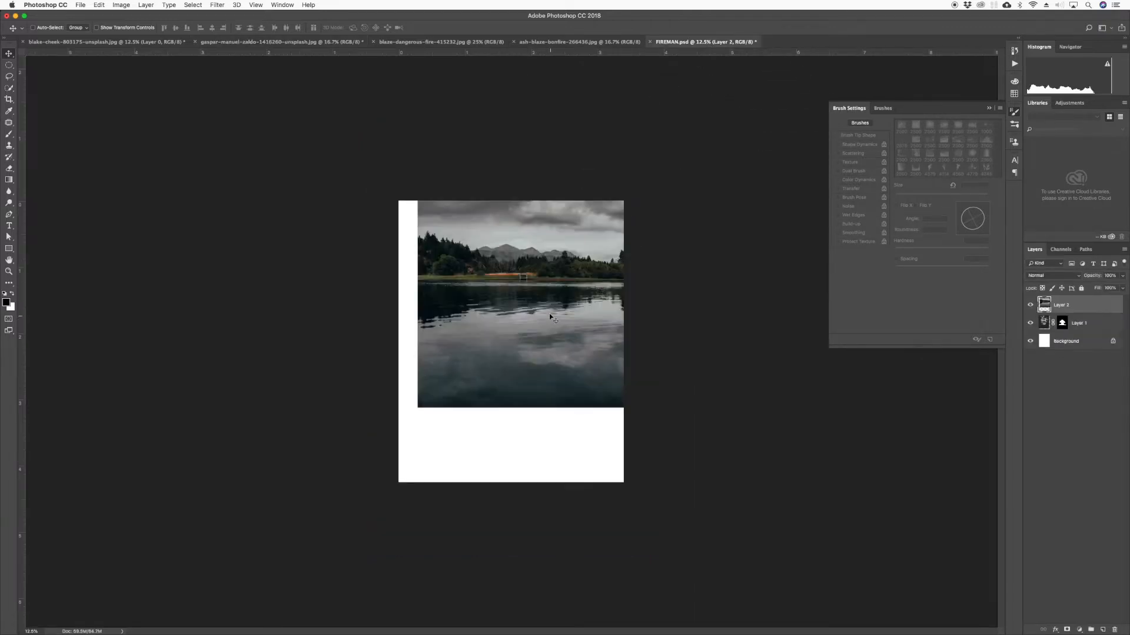
left_click_drag(550, 318, 533, 407)
- Scale the lake layer to about 108% so it fills the canvas, and move it beneath the man's layer
key("ctrl+t")
left_click_drag(617, 181, 630, 171)
left_click_drag(553, 232, 562, 233)
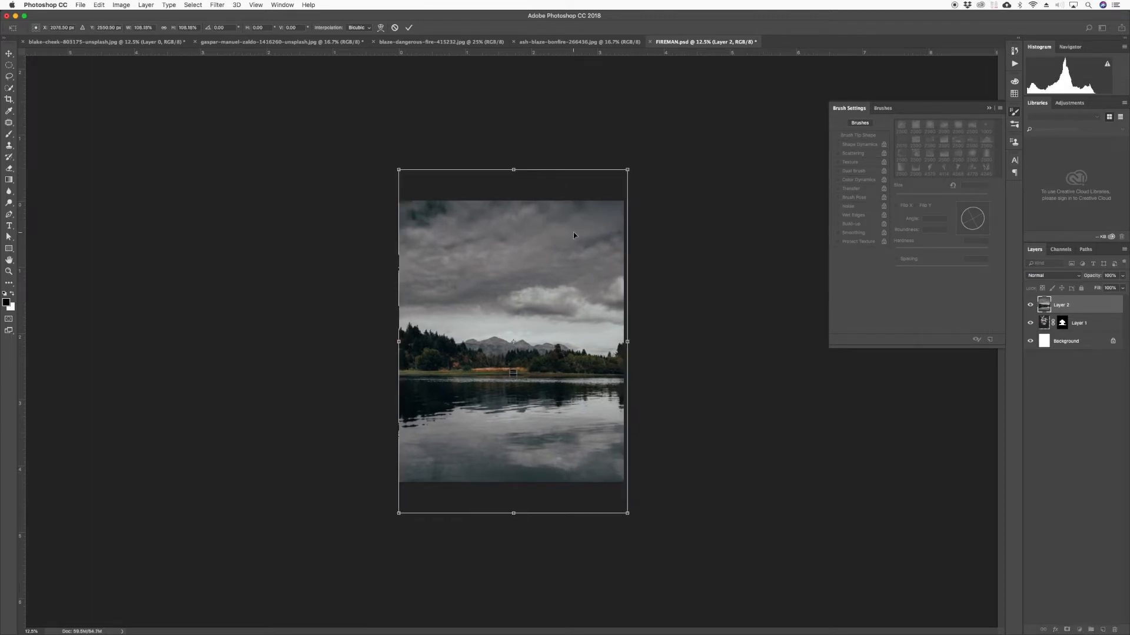
key("Left")
key("Left")
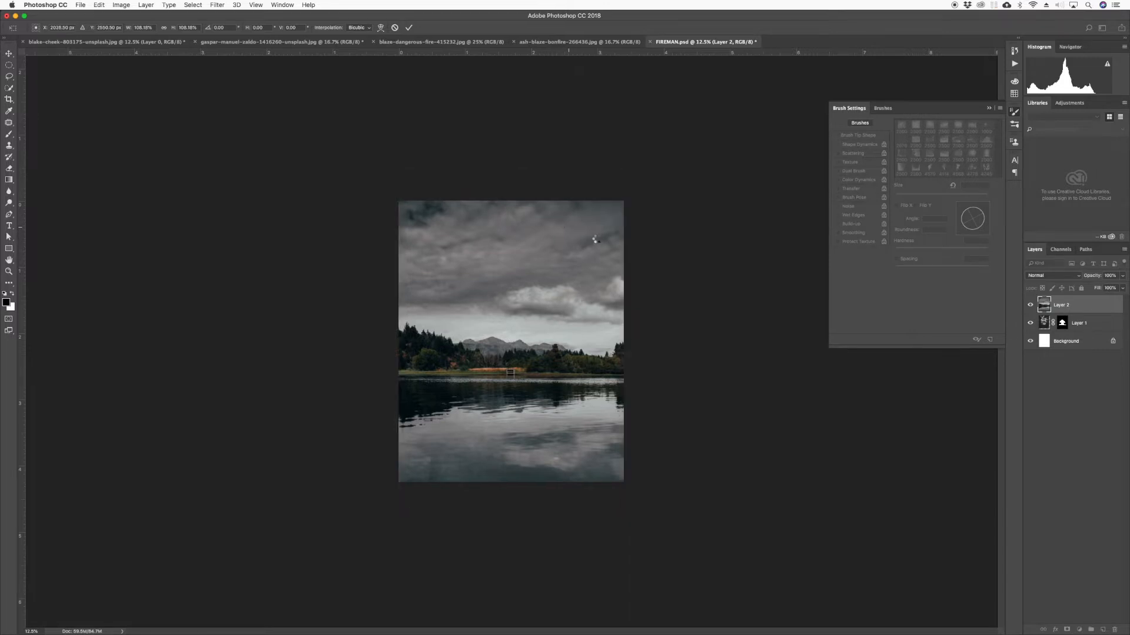
key("Return")
left_click_drag(1043, 304, 1047, 331)
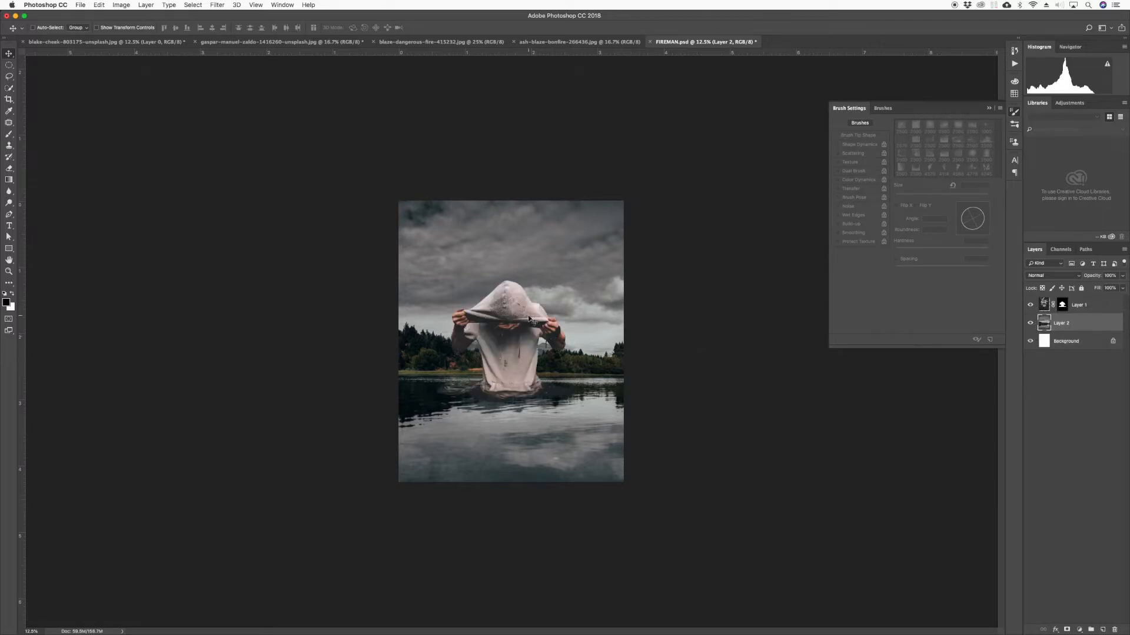
- Reposition the man lower in the lake and shift the lake layer slightly upward behind him
key("super")
left_click(512, 301, "super")
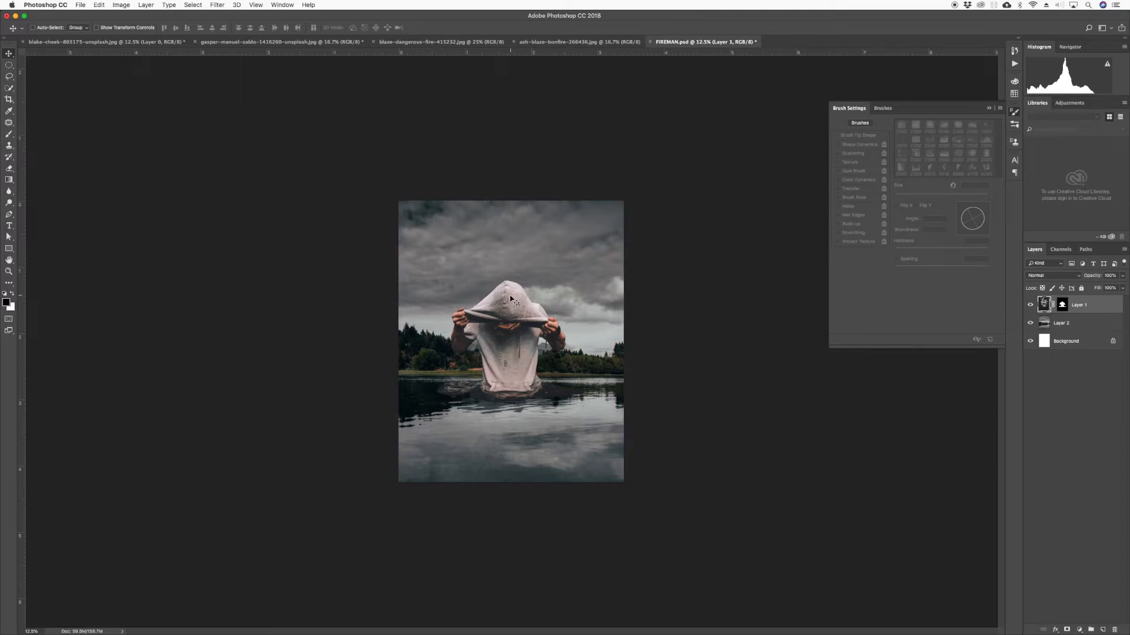
left_click_drag(510, 298, 521, 321)
left_click(579, 303, "super")
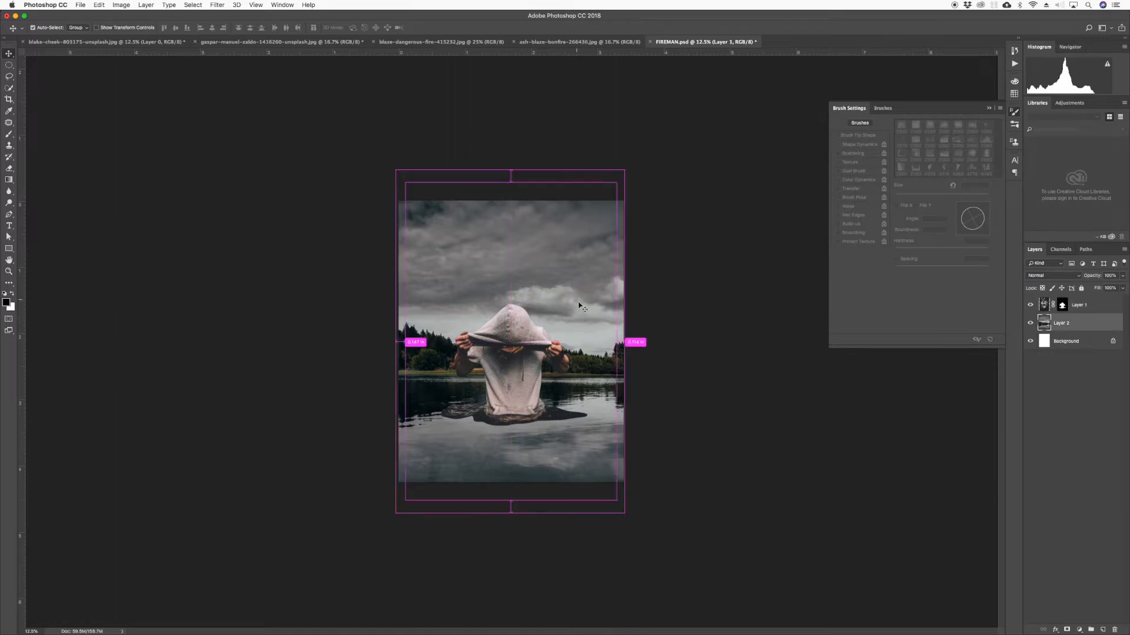
left_click_drag(575, 295, 580, 296)
left_click_drag(580, 291, 579, 287)
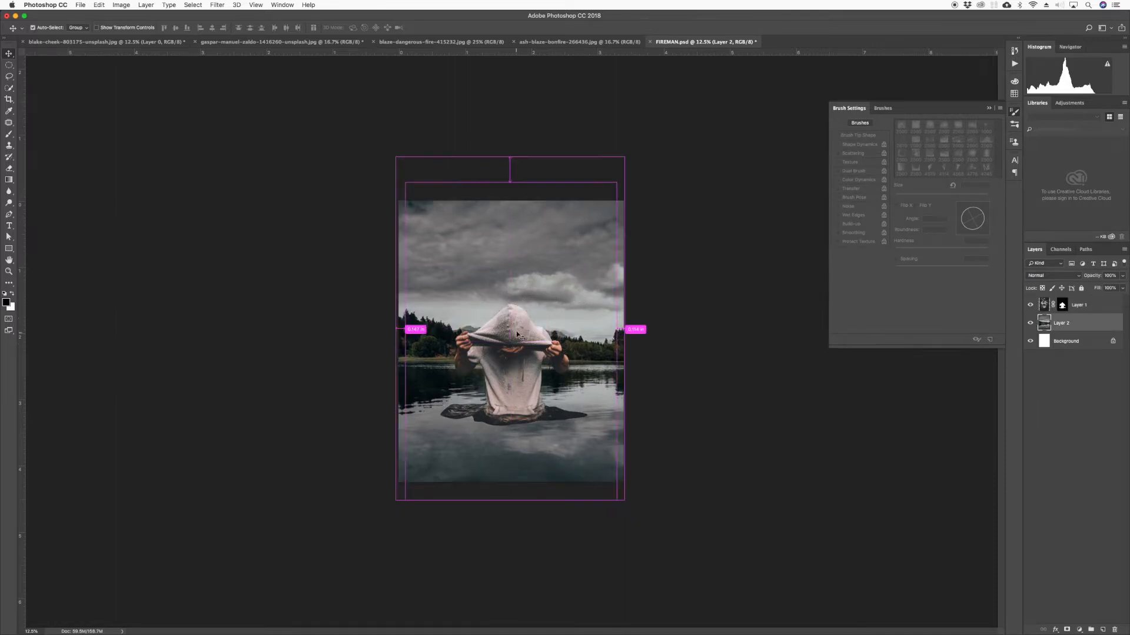
left_click_drag(517, 328, 521, 334)
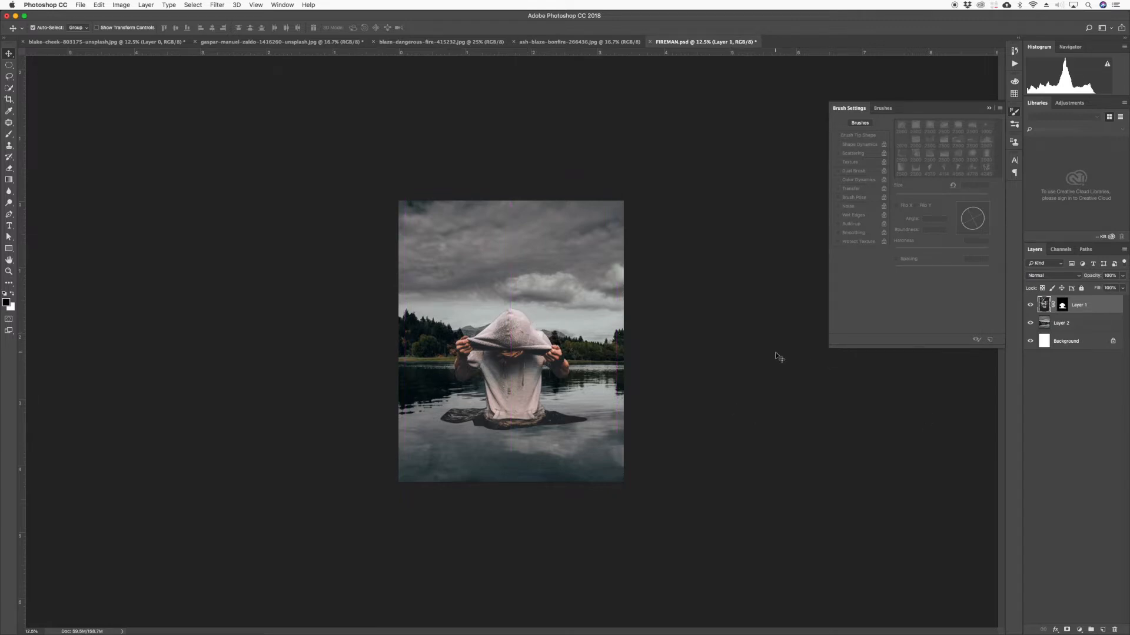
- Target the man's layer mask for painting with the Brush tool, with the water patch around his waist in view
key("super+plus")
key("super+plus")
key("super+plus")
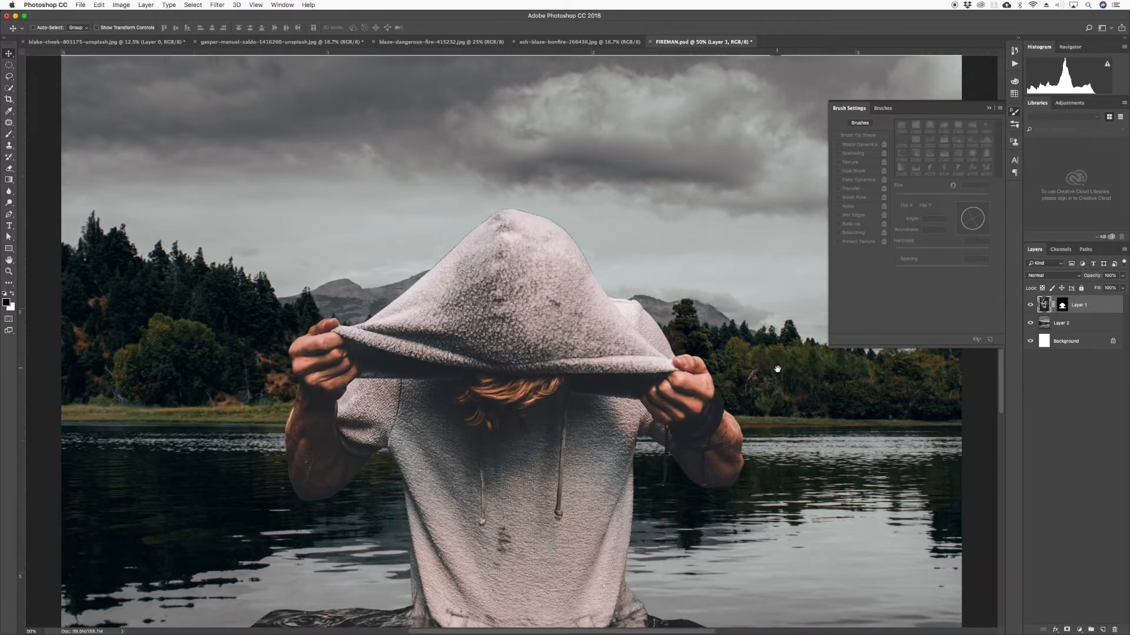
left_click(586, 368)
left_click_drag(586, 368, 536, 350)
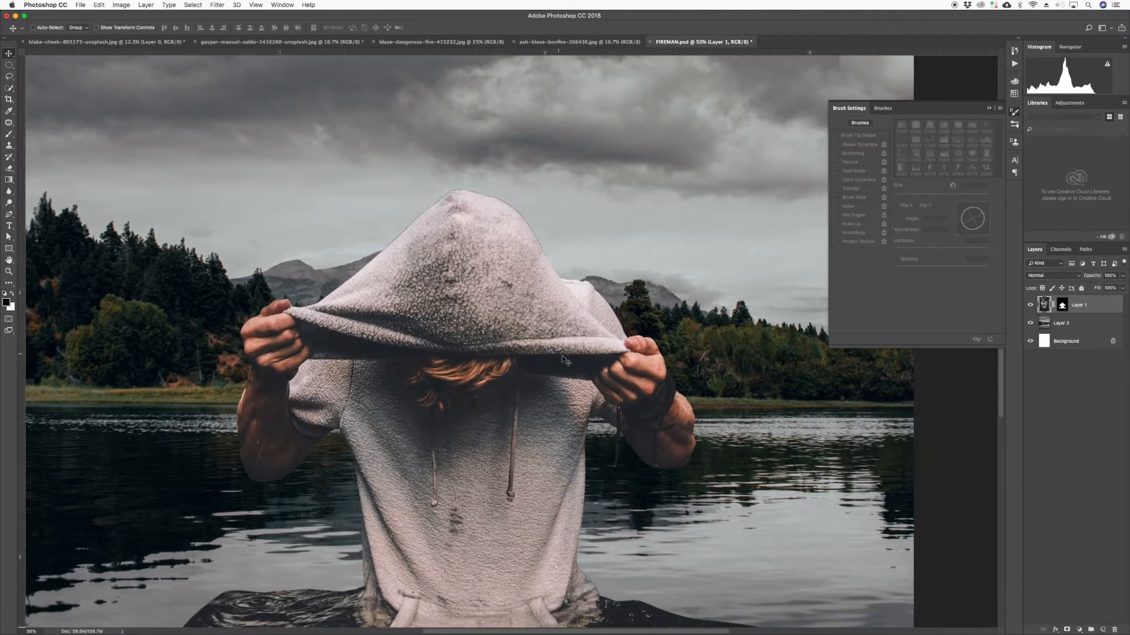
left_click_drag(597, 491, 598, 344)
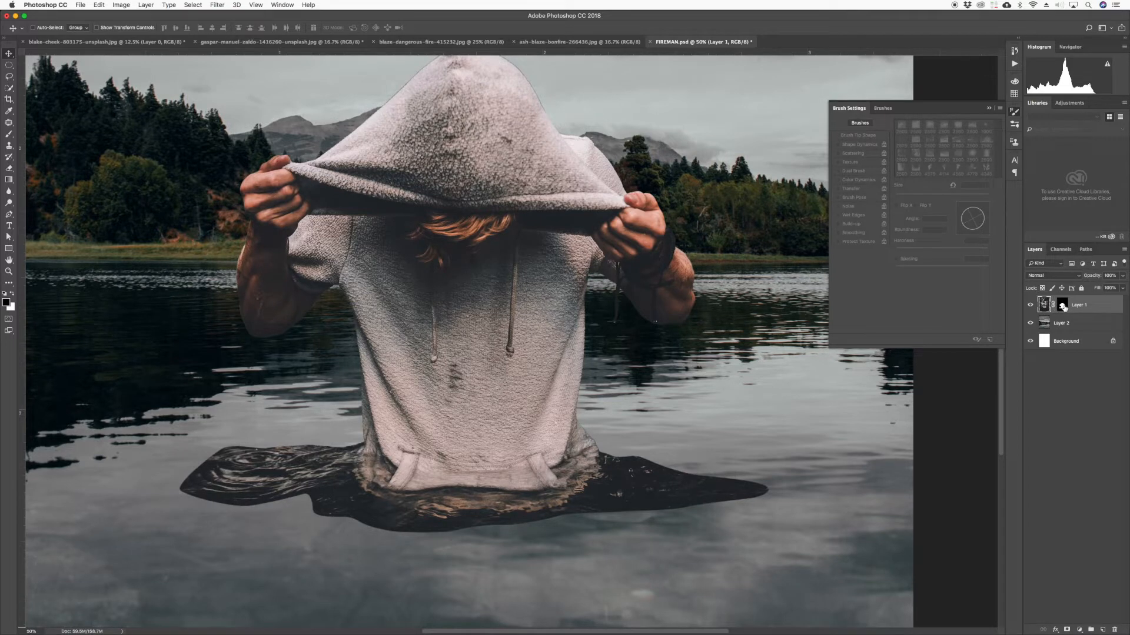
left_click(1062, 306)
left_click(1051, 307)
left_click(1066, 306)
key("b")
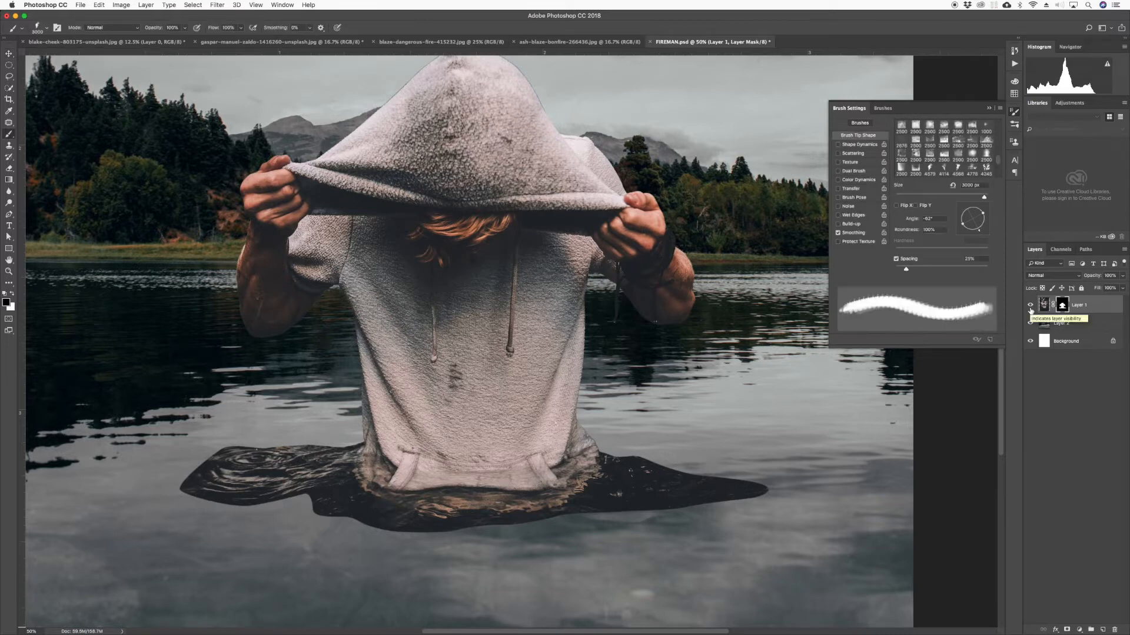
- Choose the Soft Round brush preset for painting on the man's layer mask
left_click(47, 30)
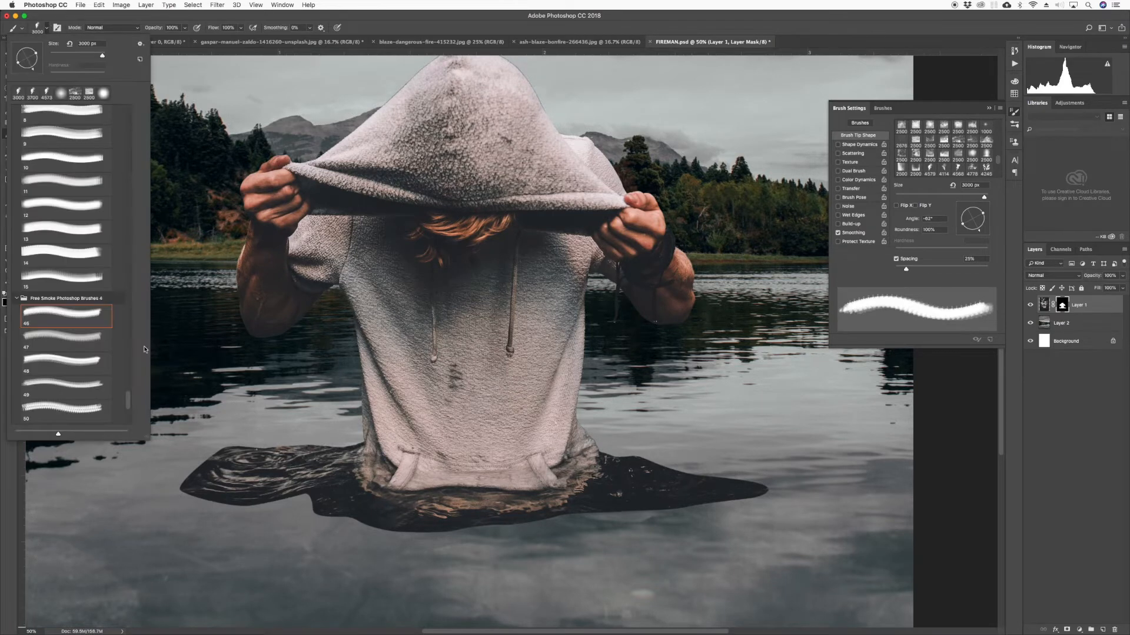
mouse_move(130, 398)
left_mouse_down()
mouse_move(156, 220)
mouse_move(128, 84)
left_mouse_up()
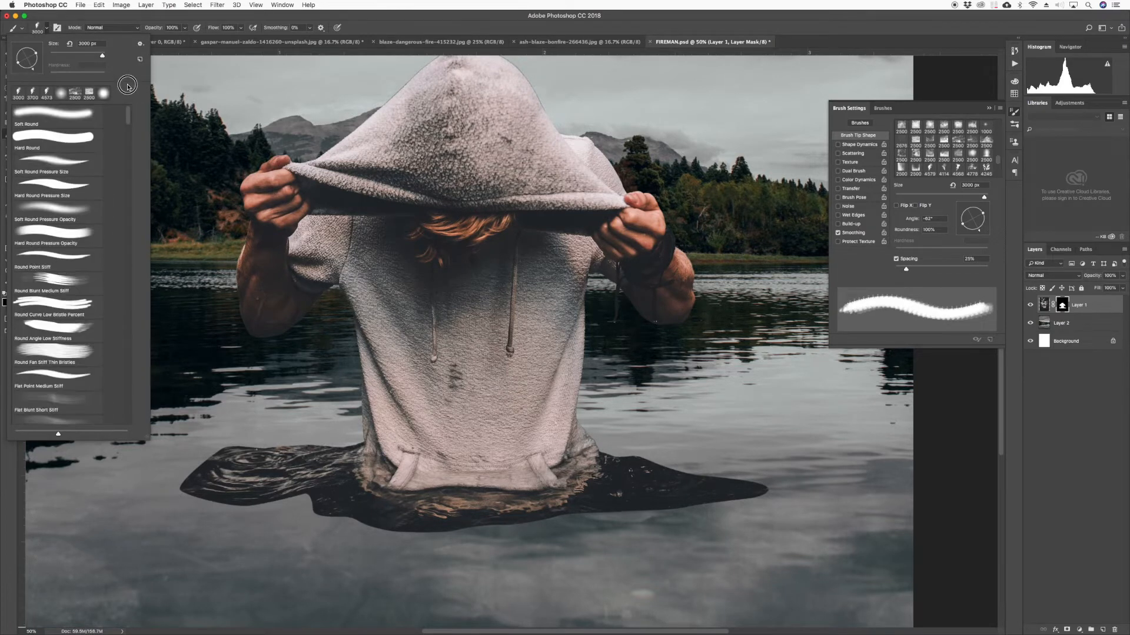
left_click(50, 115)
key("Return")
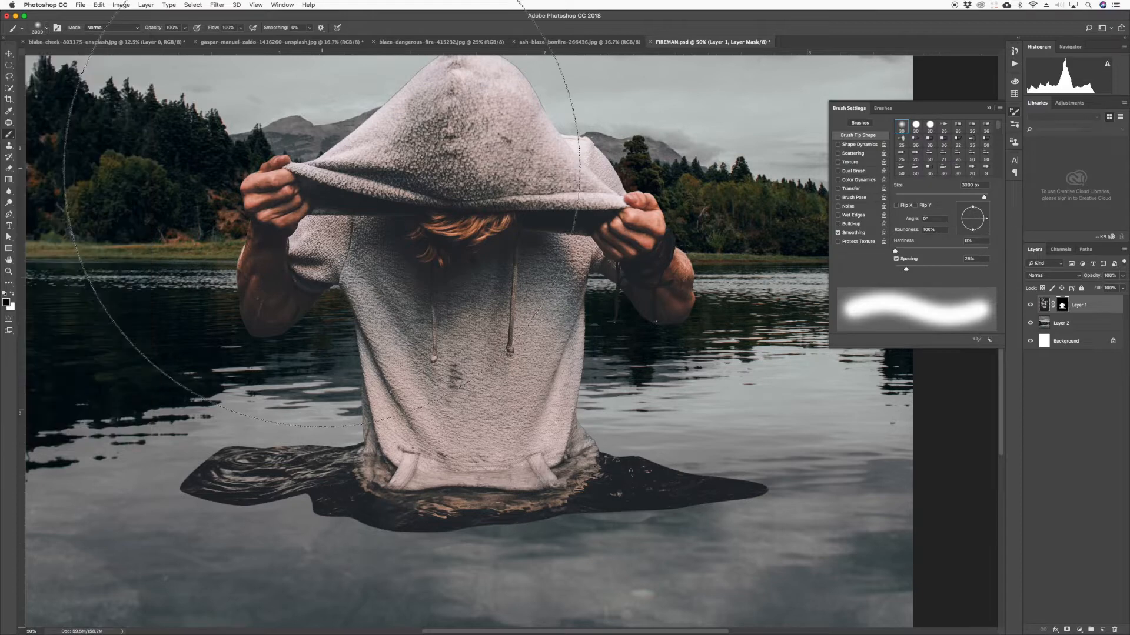
- Shrink the soft brush to 300 px and lower its flow to just under 90%
key("bracketleft")
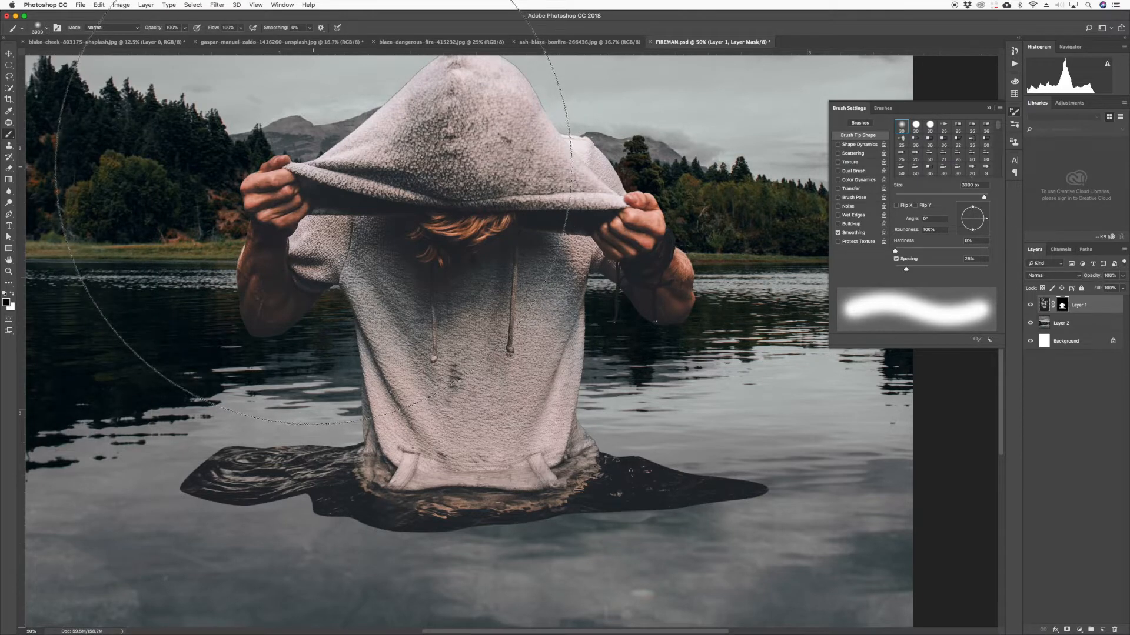
key("bracketleft")
key("bracketleft")
key("bracketleft")
key("bracketleft")
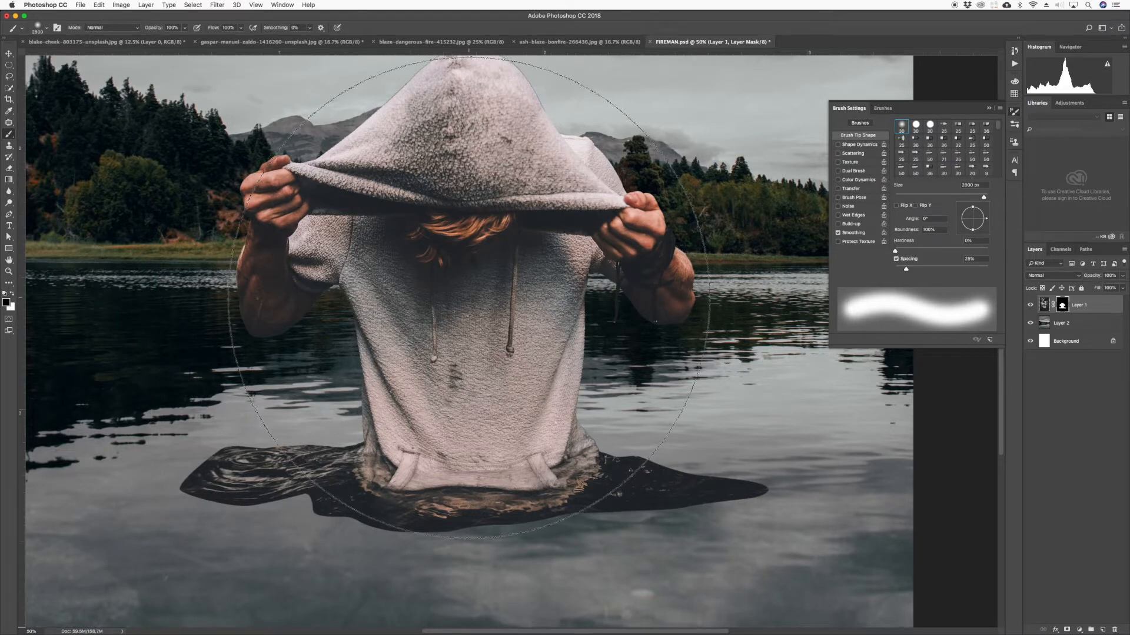
key("bracketleft")
key("bracketleft")
key("bracketleft")
key("bracketleft")
key("bracketleft")
key("bracketleft")
key("bracketleft")
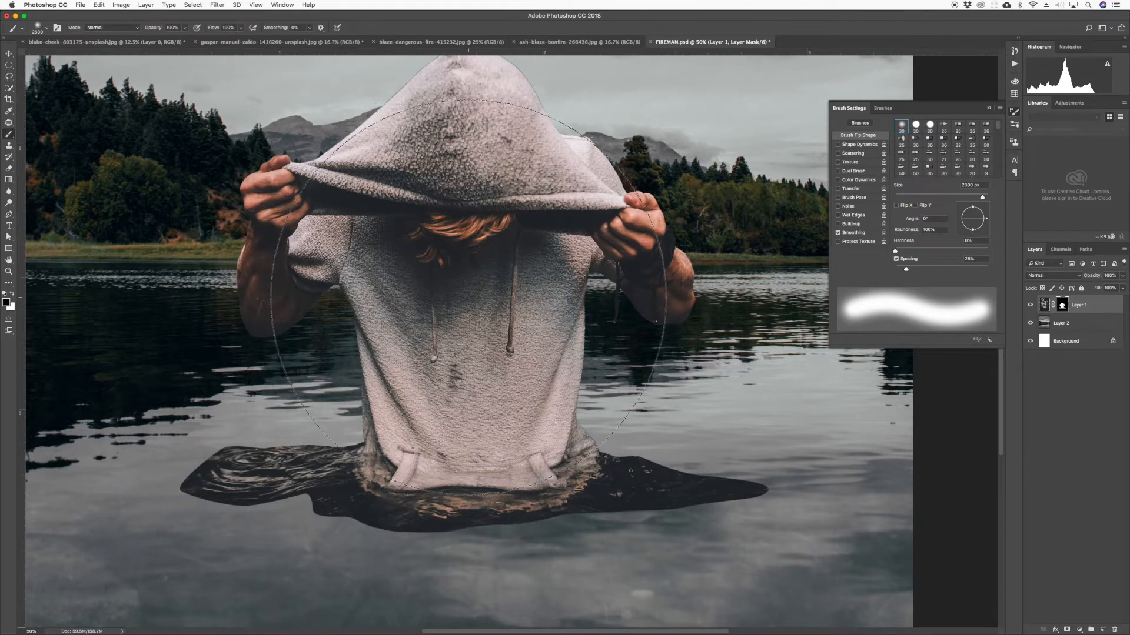
key("bracketleft")
key("bracketleft")
key("bracketleft")
key("bracketleft")
key("bracketleft")
key("bracketleft")
key("bracketleft")
key("bracketleft")
key("bracketleft")
key("bracketleft")
key("bracketleft")
key("bracketleft")
key("bracketleft")
key("bracketleft")
key("bracketleft")
key("bracketleft")
key("bracketleft")
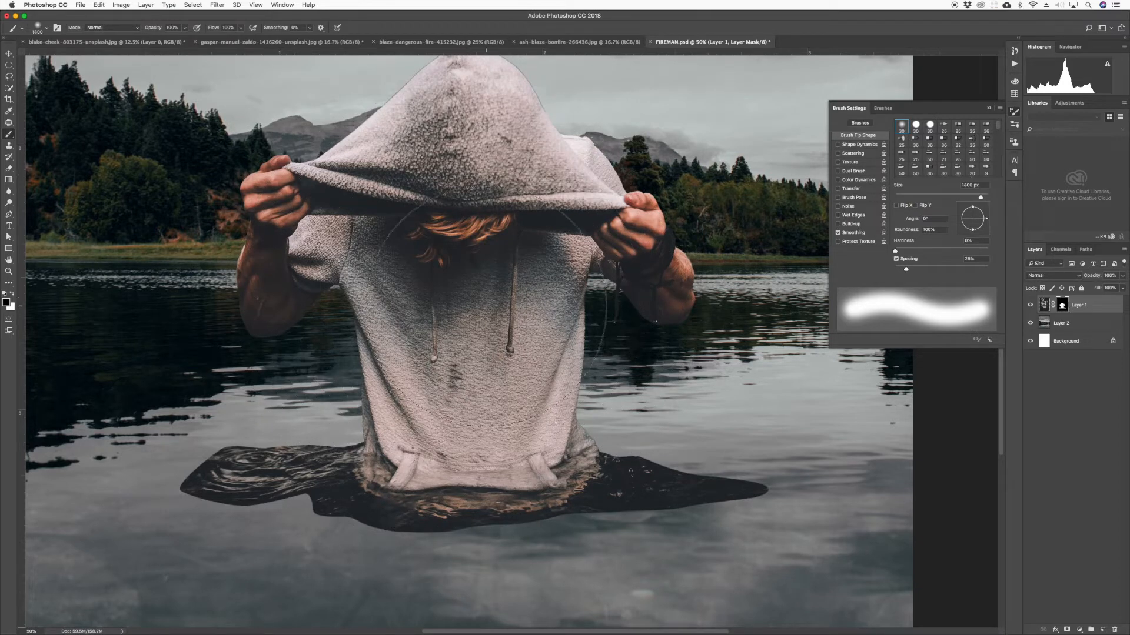
key("bracketright")
key("bracketright")
key("bracketright")
key("bracketright")
key("bracketleft")
key("bracketleft")
left_click_drag(239, 29, 236, 37)
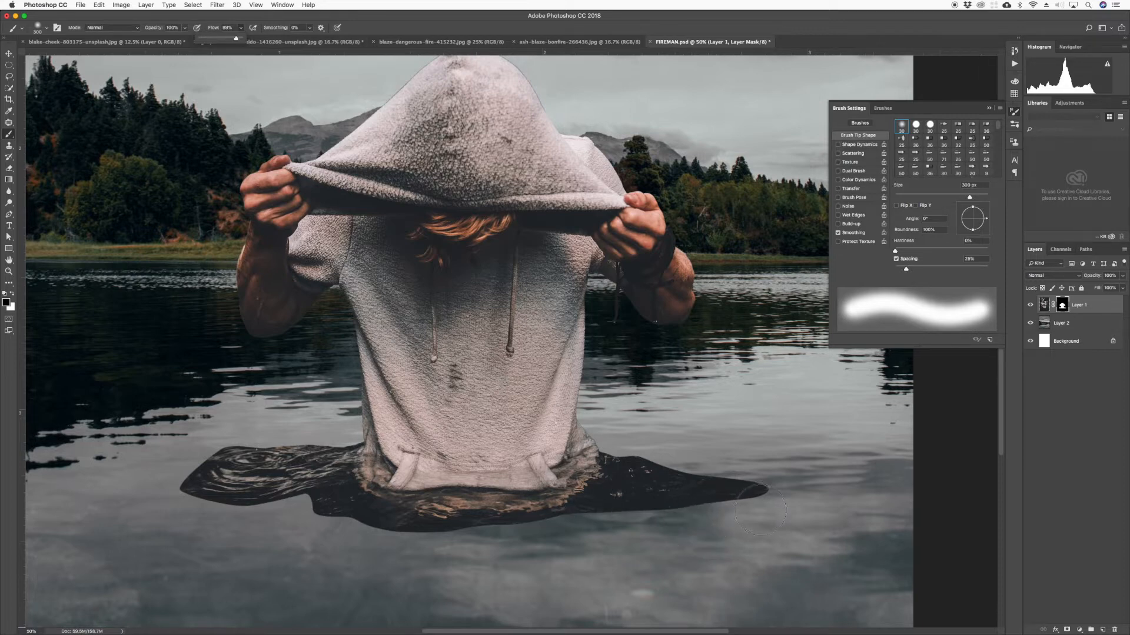
- Paint black on the mask to fade the right tip and upper right edge of the dark water patch, starting with a 400 px brush
key("bracketright")
mouse_move(756, 530)
left_mouse_down()
mouse_move(704, 535)
mouse_move(804, 511)
mouse_move(759, 470)
mouse_move(787, 464)
mouse_move(754, 451)
left_mouse_up()
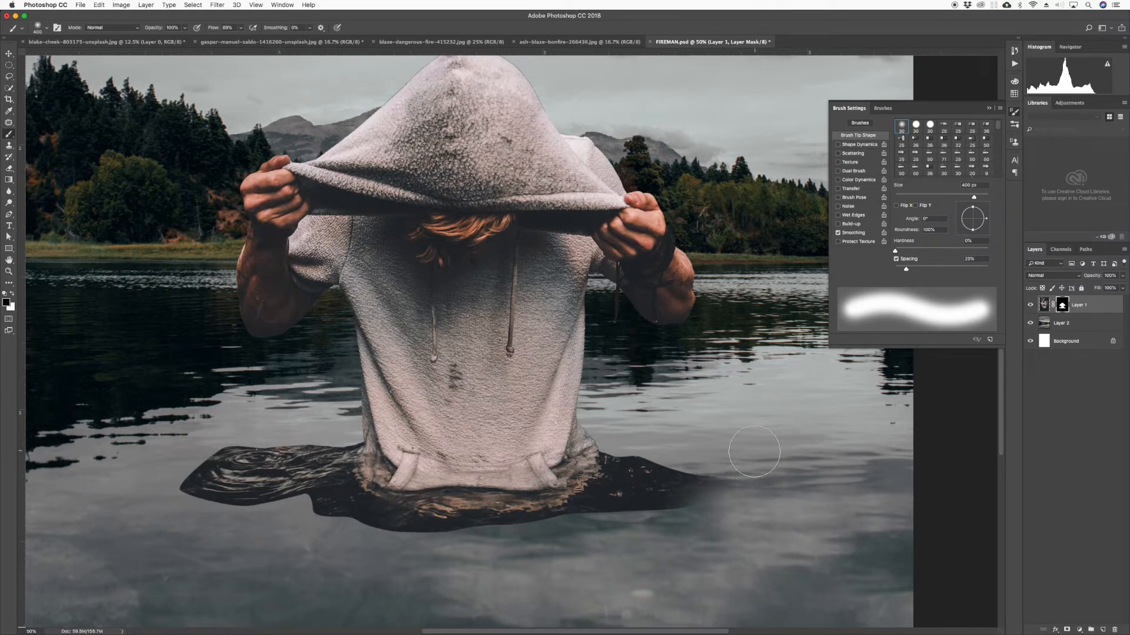
key("bracketleft")
key("bracketleft")
mouse_move(660, 473)
left_mouse_down()
mouse_move(691, 458)
mouse_move(655, 444)
mouse_move(717, 456)
mouse_move(647, 438)
left_mouse_up()
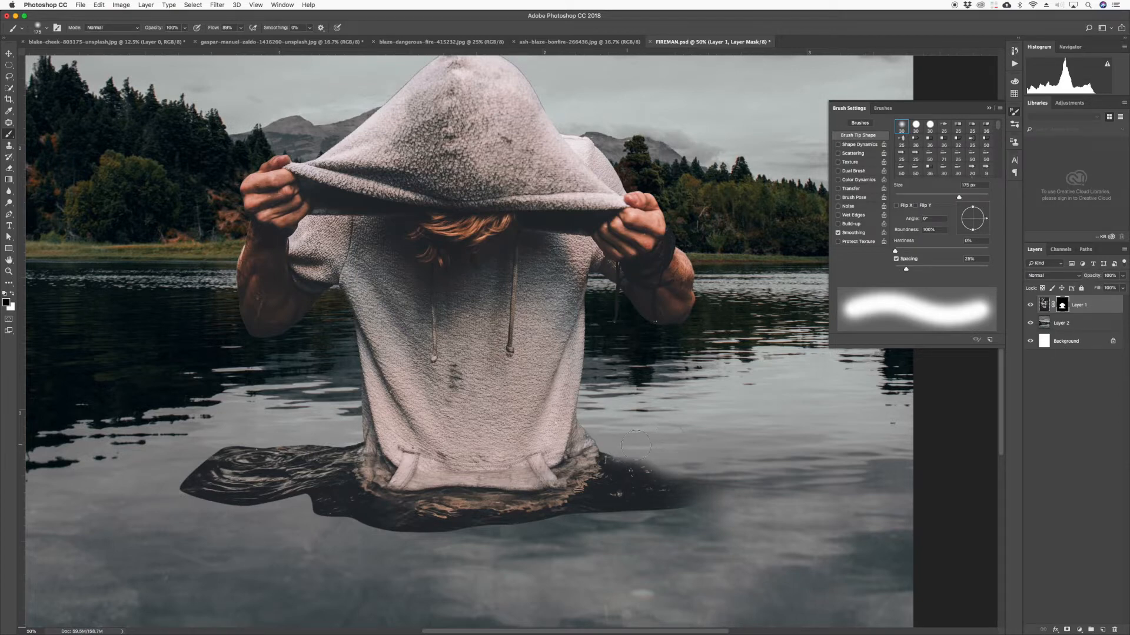
- Lower the brush flow to about 75% and soften the upper and lower edges of the water patch right of the man's waist
left_click(241, 29)
left_click_drag(240, 38, 231, 38)
left_click(548, 403)
key("bracketright")
key("bracketright")
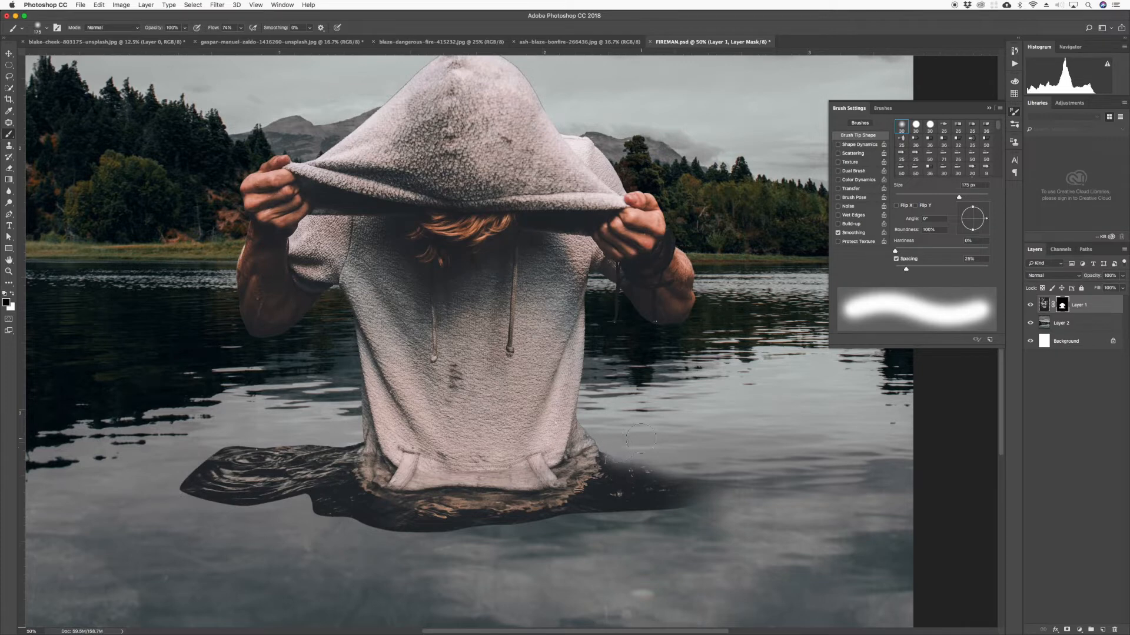
key("bracketleft")
key("bracketleft")
key("bracketright")
key("bracketright")
key("bracketright")
key("bracketright")
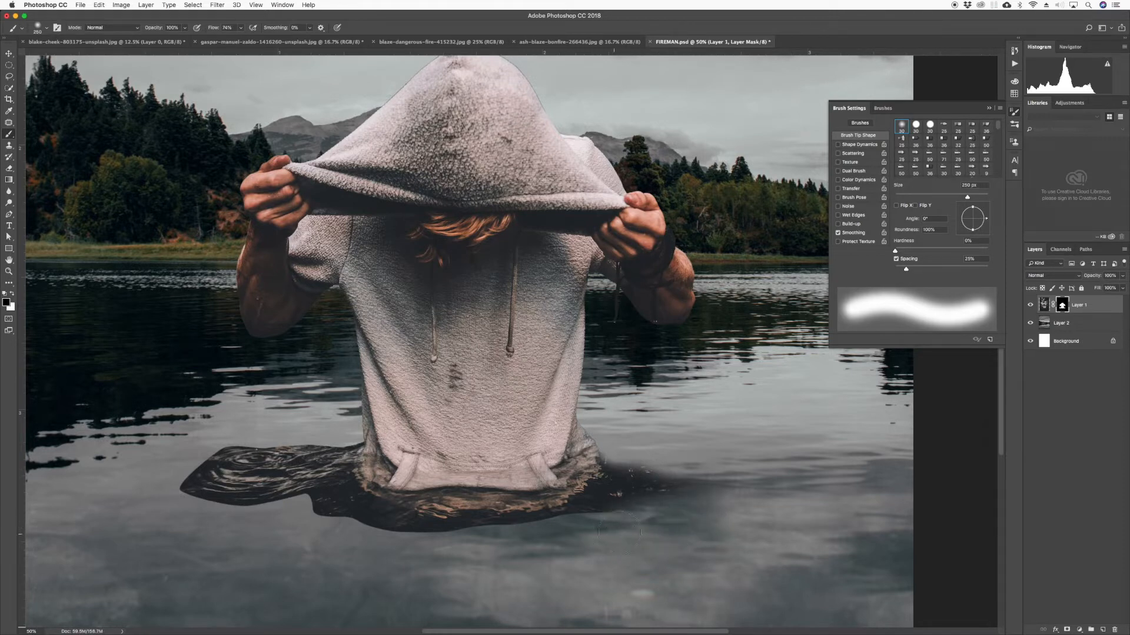
key("bracketright")
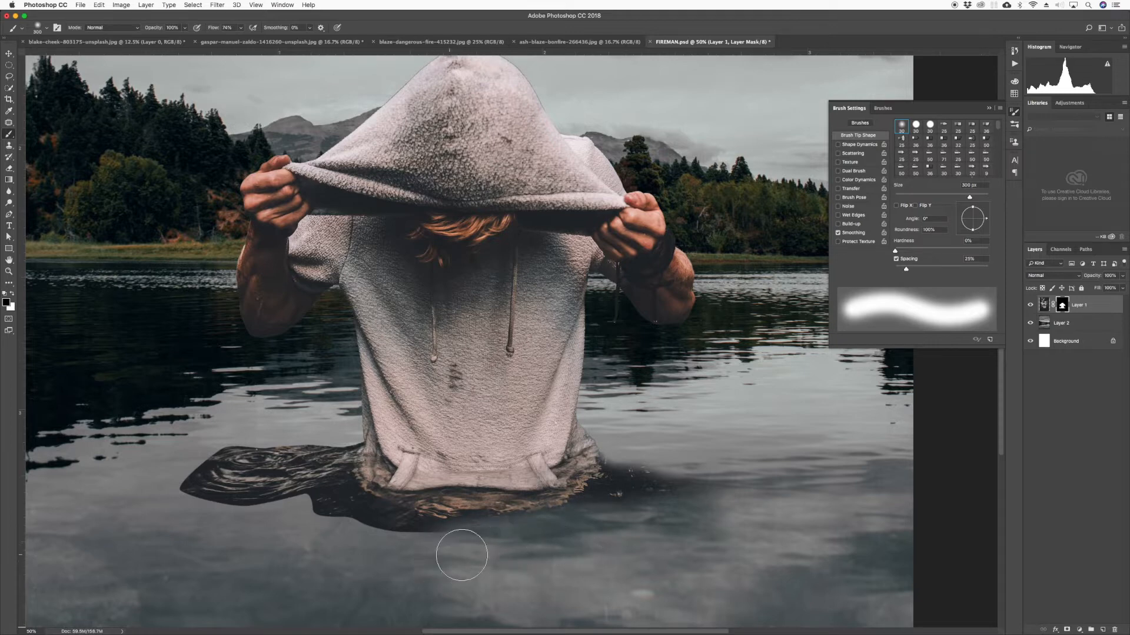
- Fade the water patch's lower edge below the waist and around its left tip, using a 300 px and then a 200 px brush
mouse_move(501, 554)
left_mouse_down()
mouse_move(355, 559)
mouse_move(428, 566)
mouse_move(318, 542)
mouse_move(417, 558)
mouse_move(320, 550)
left_mouse_up()
key("bracketleft")
key("bracketleft")
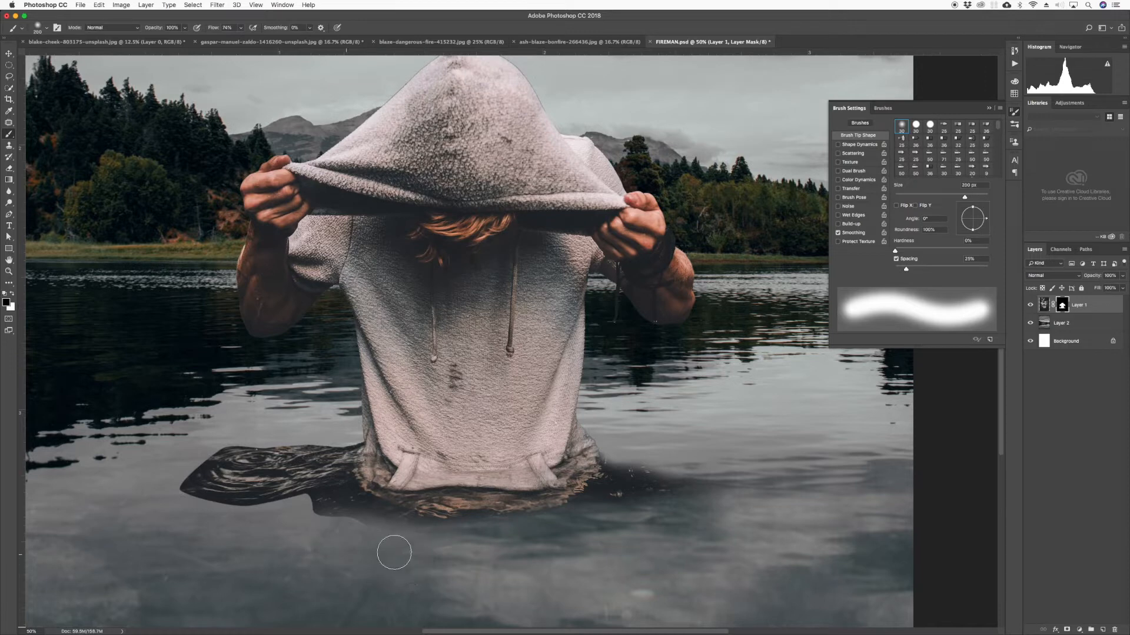
mouse_move(390, 546)
left_mouse_down()
mouse_move(294, 529)
mouse_move(314, 526)
mouse_move(273, 536)
mouse_move(307, 515)
mouse_move(299, 527)
mouse_move(310, 518)
mouse_move(256, 530)
mouse_move(274, 523)
mouse_move(193, 527)
mouse_move(176, 517)
mouse_move(250, 527)
mouse_move(147, 512)
mouse_move(196, 469)
mouse_move(146, 478)
mouse_move(249, 418)
mouse_move(219, 425)
left_mouse_up()
key("bracketright")
key("bracketright")
key("bracketleft")
key("bracketleft")
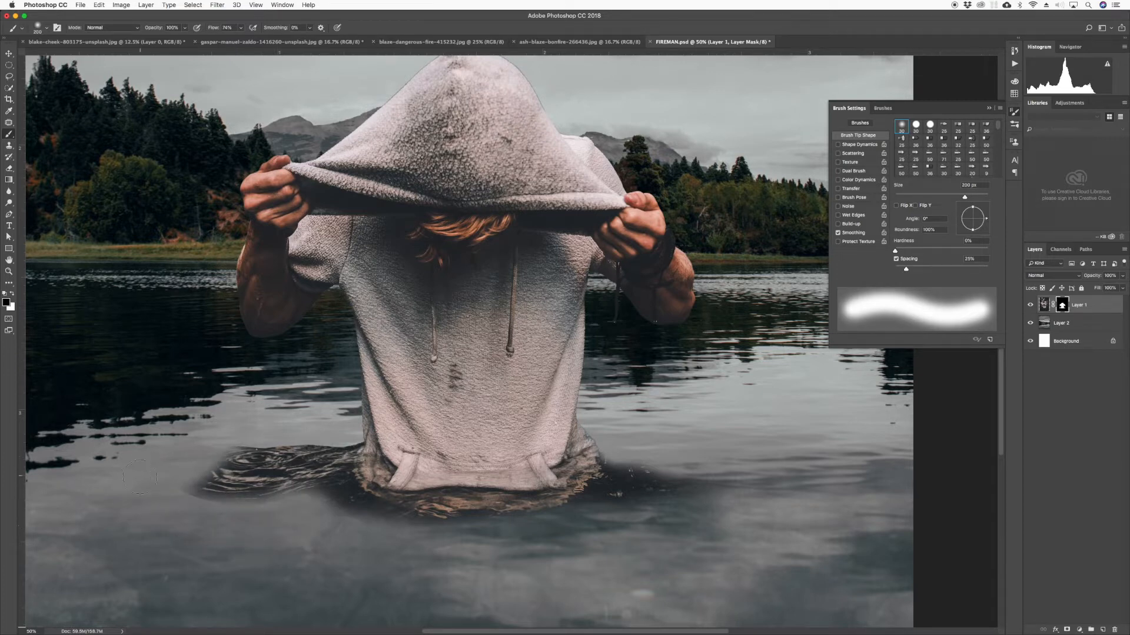
- Soften the outline and upper edge of the rippled water left of the man's waist with a brush of 150 to 175 px
mouse_move(140, 477)
left_mouse_down()
mouse_move(207, 525)
mouse_move(165, 491)
mouse_move(231, 517)
mouse_move(205, 523)
left_mouse_up()
key("bracketleft")
key("bracketleft")
key("bracketleft")
key("bracketright")
key("bracketright")
key("bracketright")
mouse_move(291, 425)
left_mouse_down()
mouse_move(218, 436)
mouse_move(324, 428)
left_mouse_up()
key("bracketright")
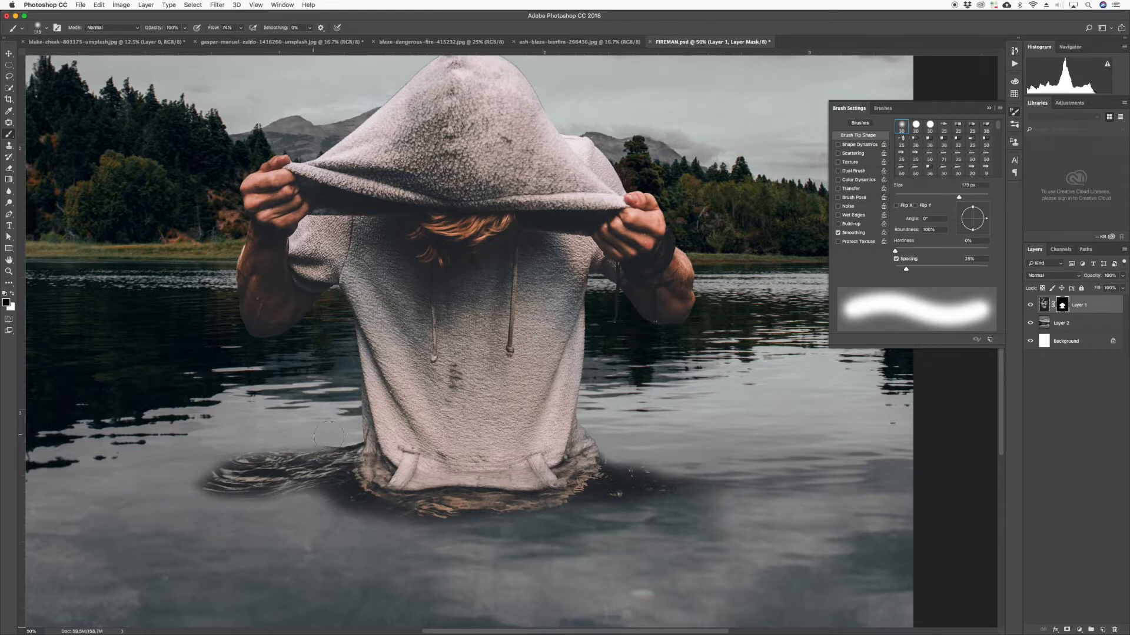
key("bracketleft")
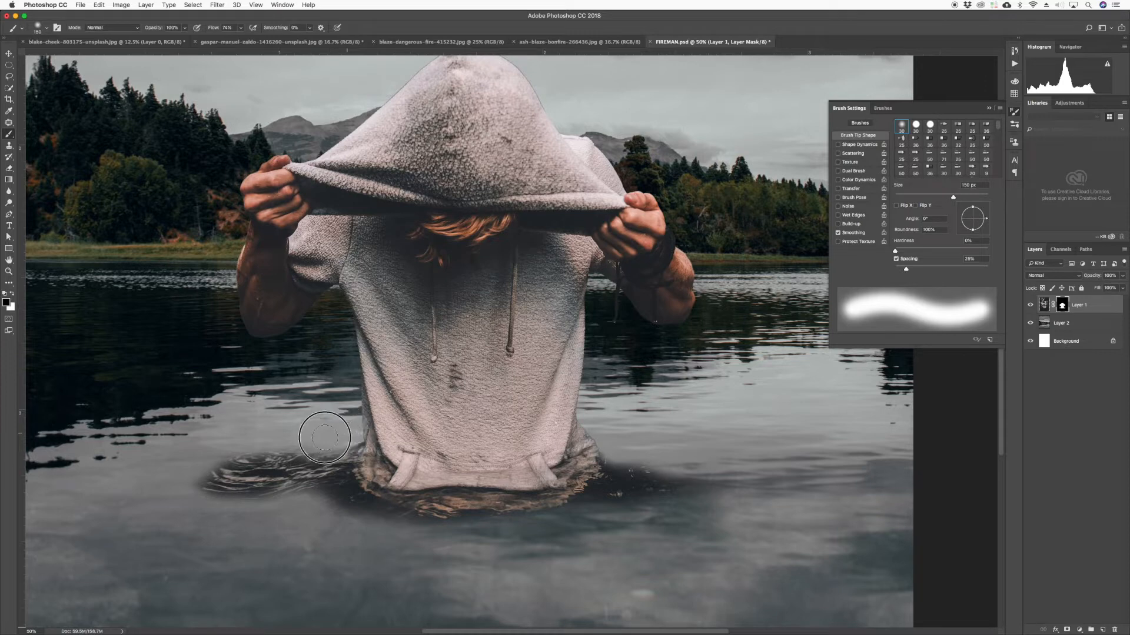
key("bracketright")
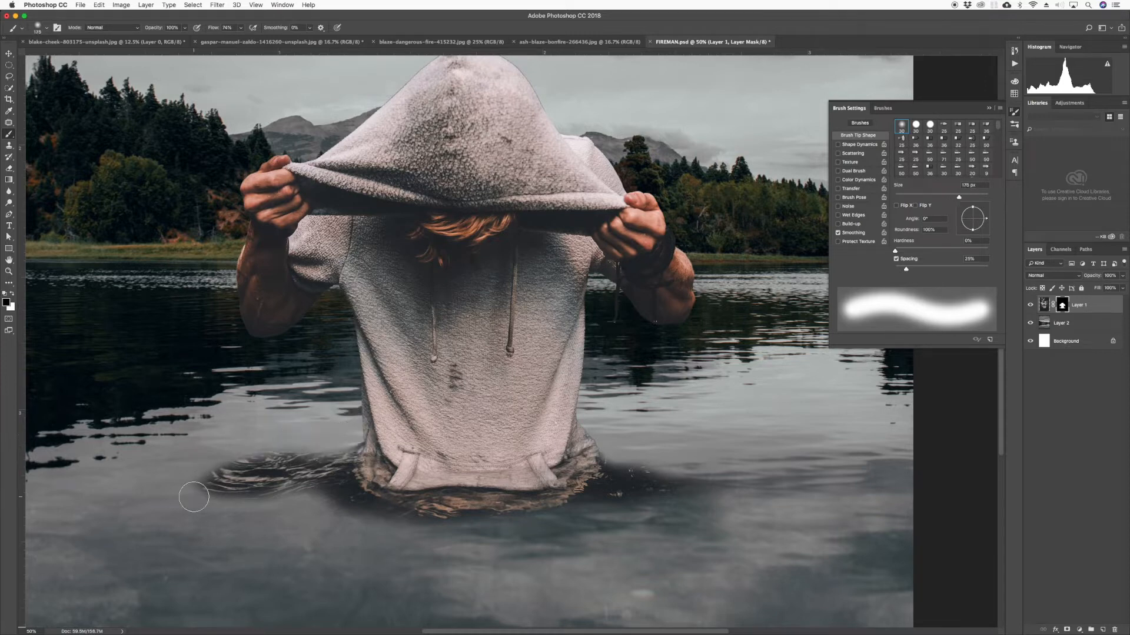
- Blend the far left end of the water ripples into the lake with a 400 px soft brush
key("bracketright")
key("bracketright")
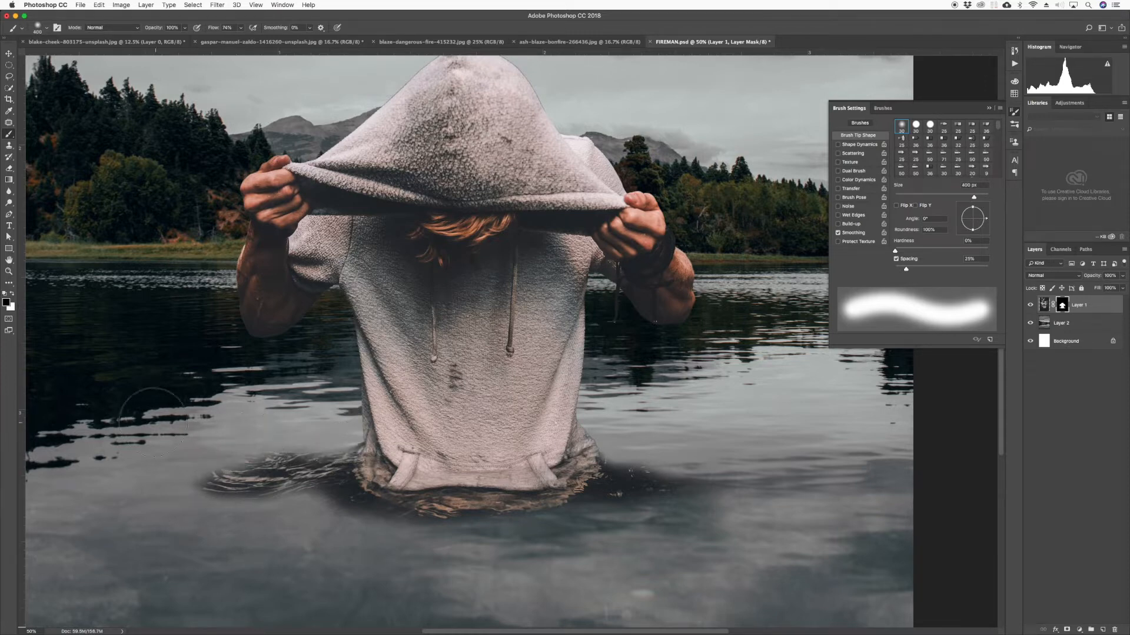
mouse_move(167, 496)
left_mouse_down()
mouse_move(185, 507)
mouse_move(159, 553)
mouse_move(202, 545)
mouse_move(193, 553)
left_mouse_up()
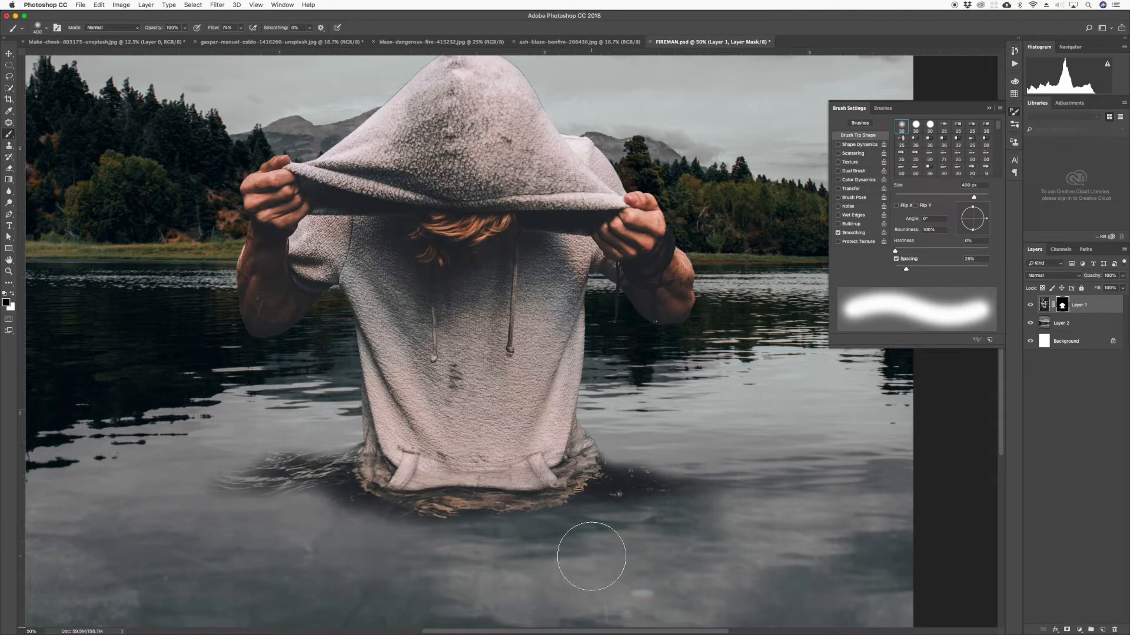
- Switch to the Move tool, bring the whole composite into view and save FIREMAN.psd
key("v")
key("super+minus")
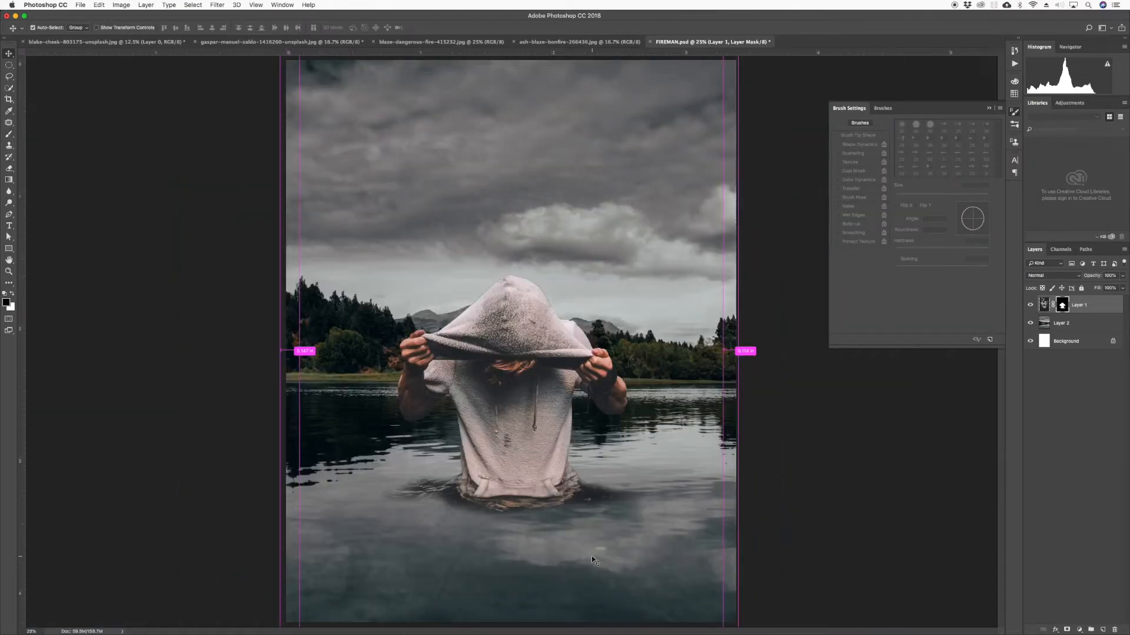
key("super+minus")
key("super+s")
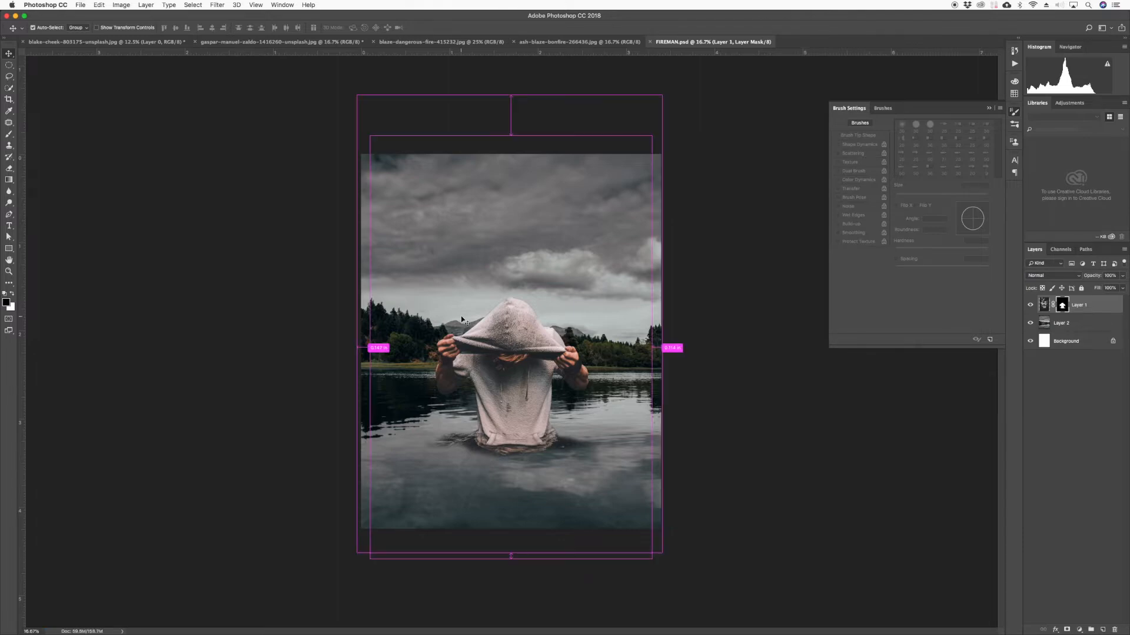
key("super+plus")
key("super+plus")
key("super+plus")
key("super+plus")
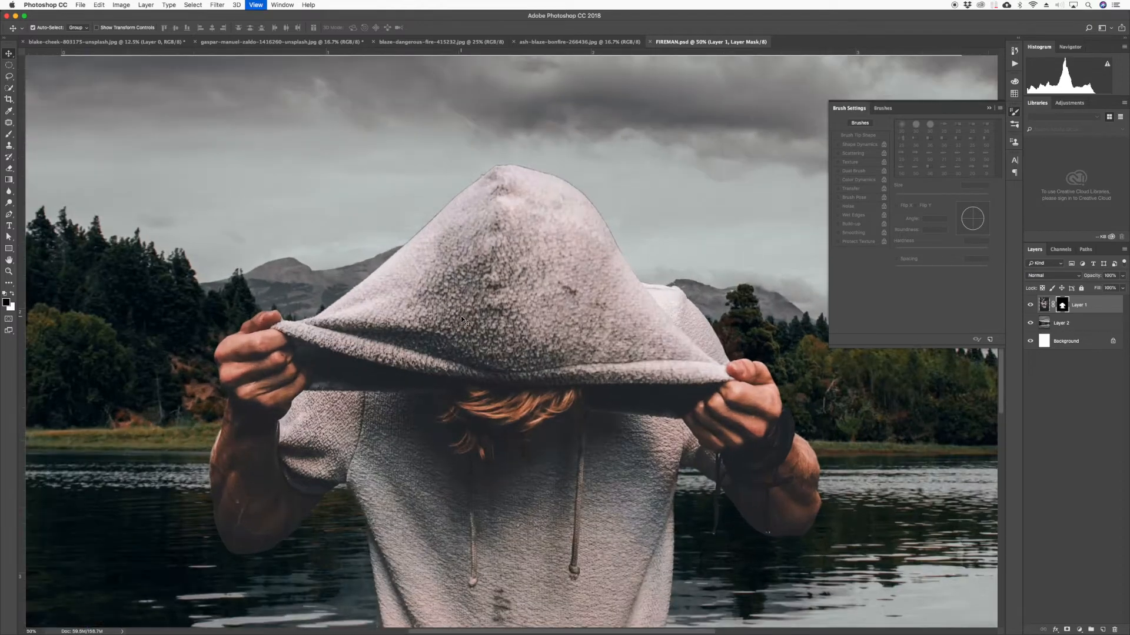
key("super+minus")
key("super+minus")
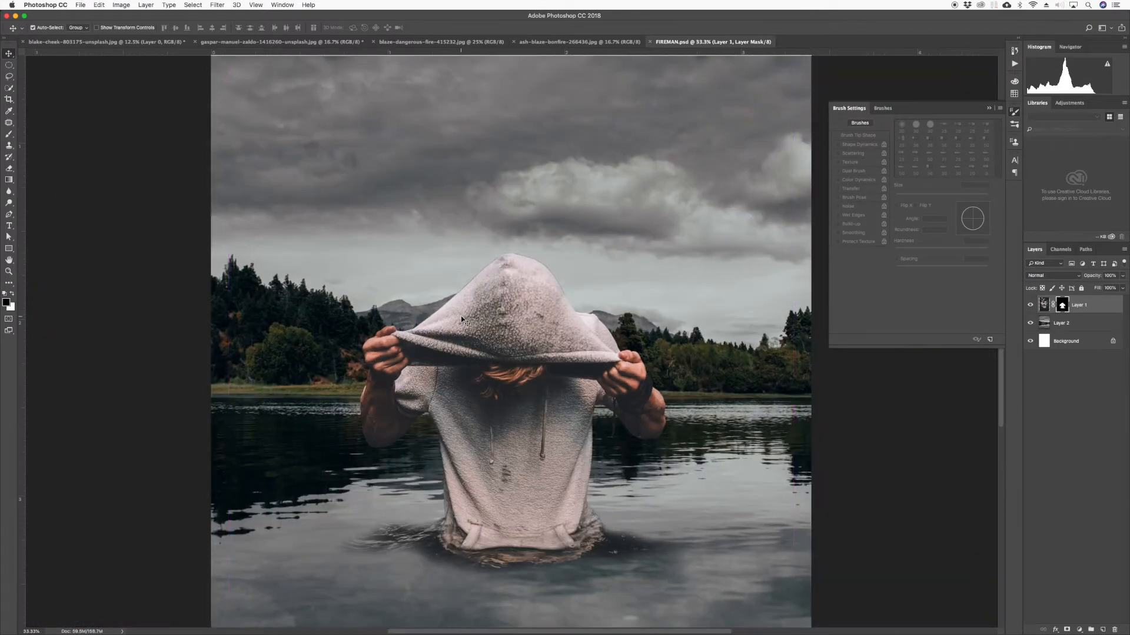
- Copy the fire-breather photo from blaze-dangerous-fire-415232.jpg into FIREMAN.psd as the top layer and position it over the man
left_click(239, 42)
left_click(415, 42)
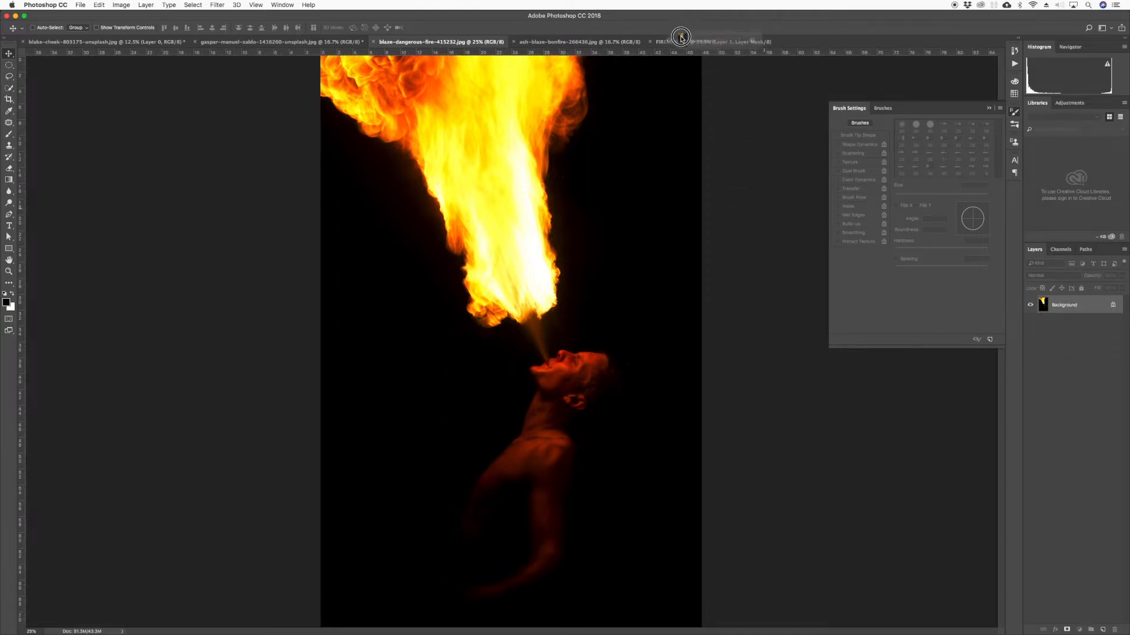
left_click(660, 43)
left_click_drag(660, 44, 429, 217)
left_click_drag(519, 263, 576, 472)
key("super+minus")
key("super+minus")
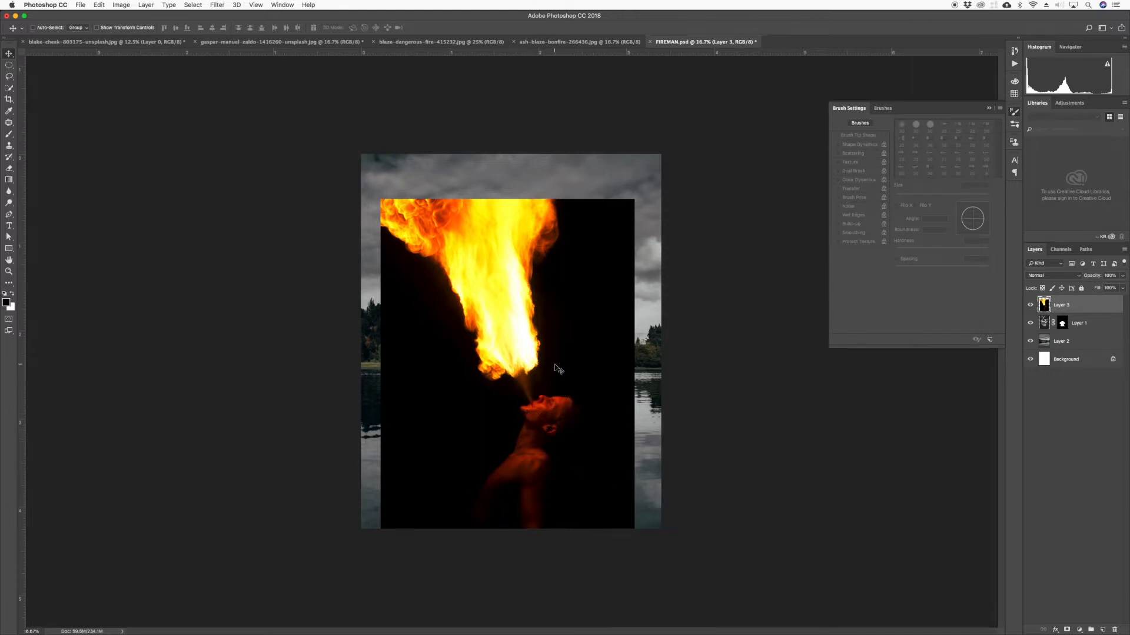
- Lasso loosely around the flame on the fire layer, delete everything outside that selection, and deselect
key("j")
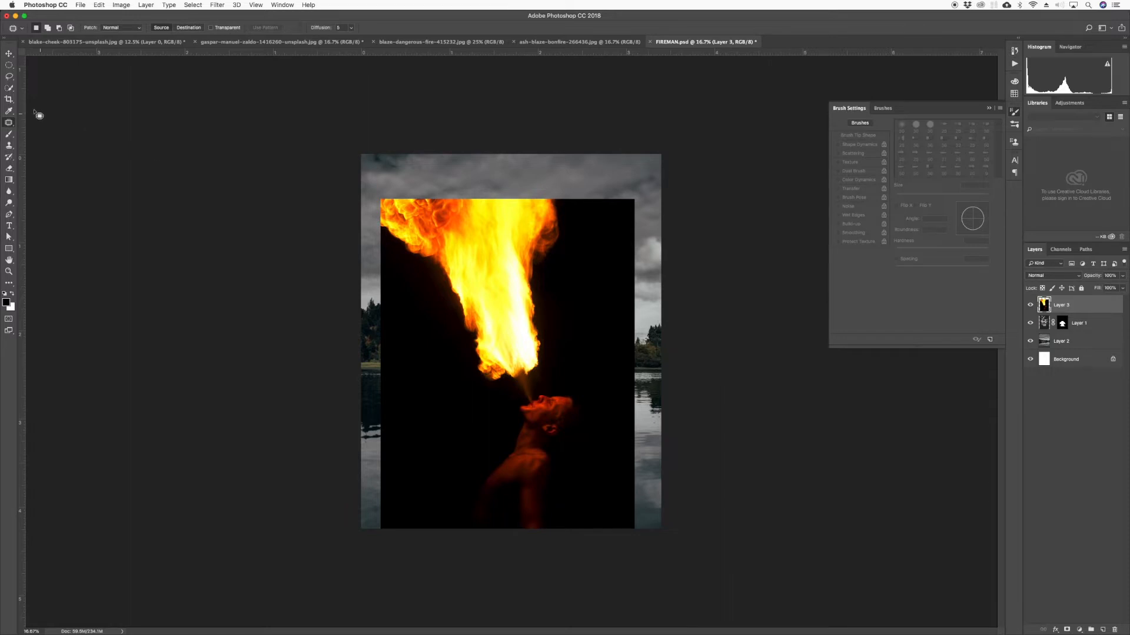
left_click(10, 77)
mouse_move(568, 183)
left_mouse_down()
mouse_move(553, 364)
mouse_move(513, 386)
mouse_move(477, 383)
mouse_move(446, 304)
mouse_move(379, 237)
mouse_move(380, 182)
mouse_move(575, 185)
left_mouse_up()
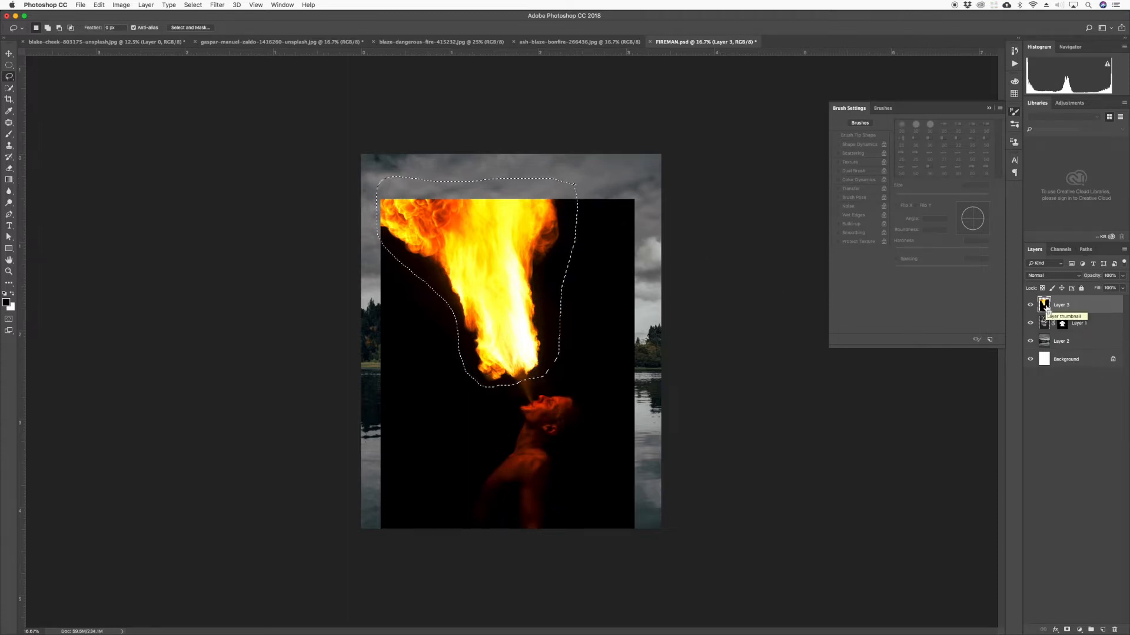
key("super+shift+i")
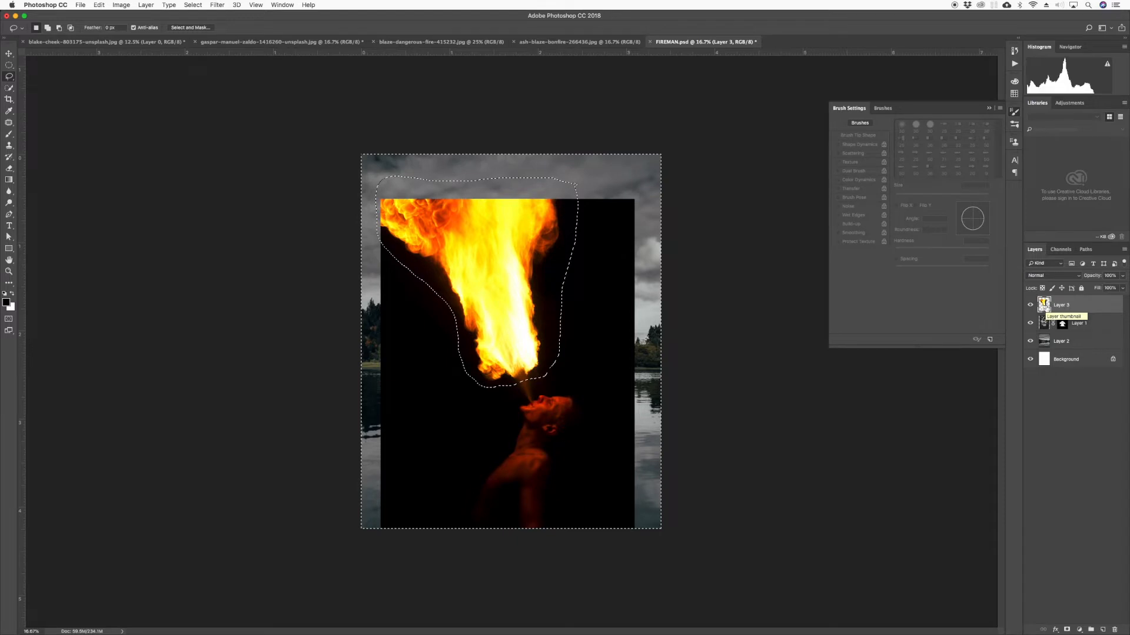
key("Delete")
key("super+d")
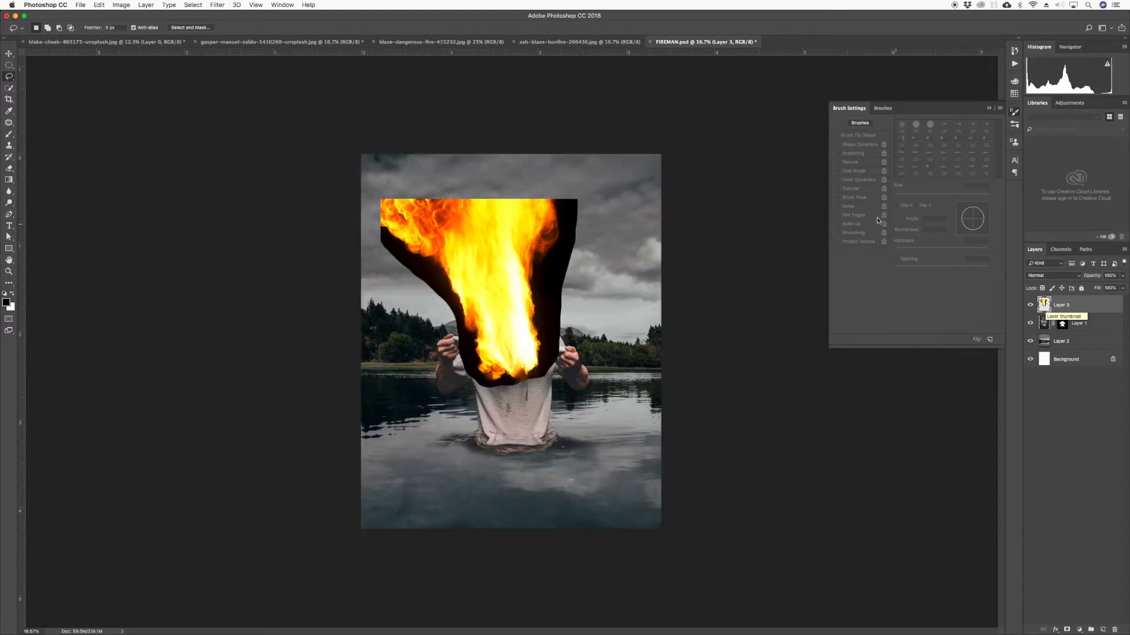
- Move the cut-out flame layer down over the man's torso and the water with the Move tool
left_click(9, 53)
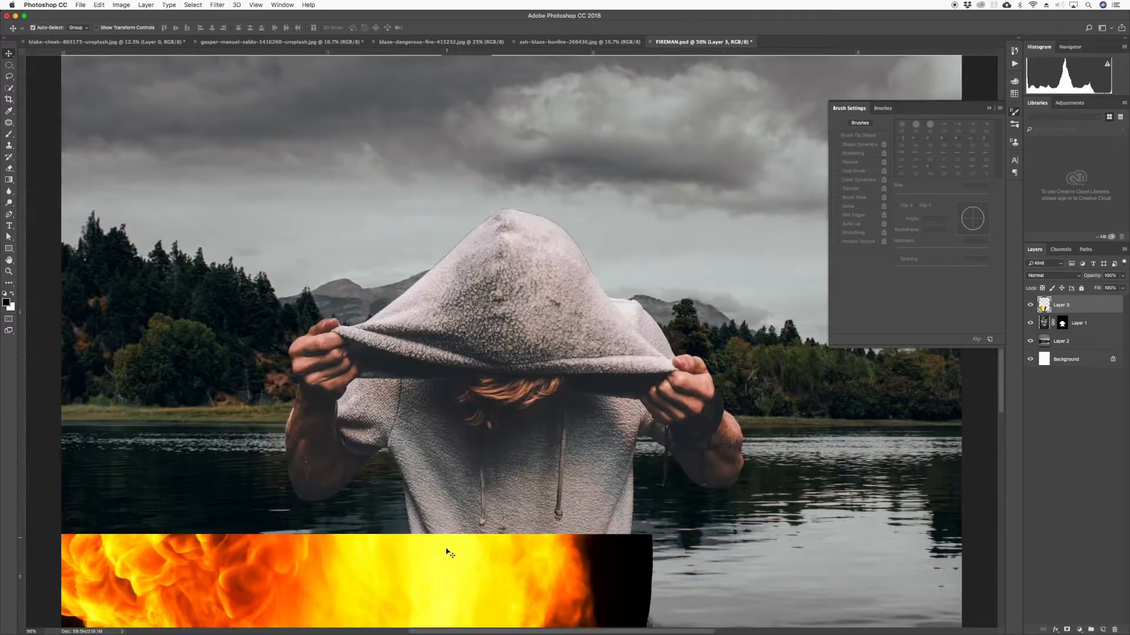
left_click_drag(449, 548, 499, 539)
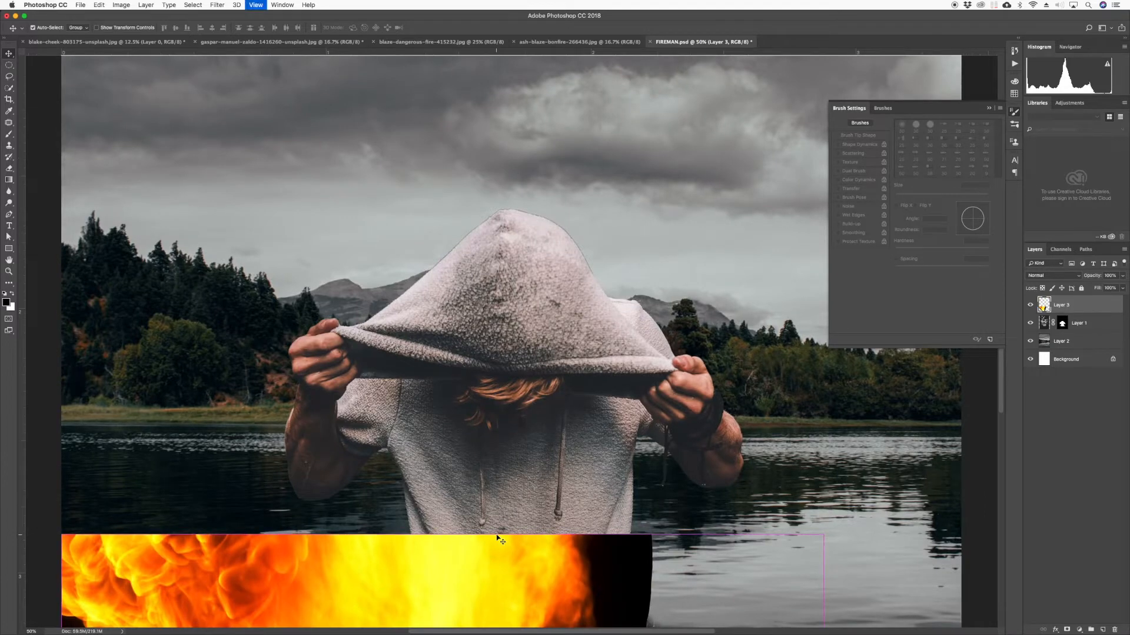
key("super+minus")
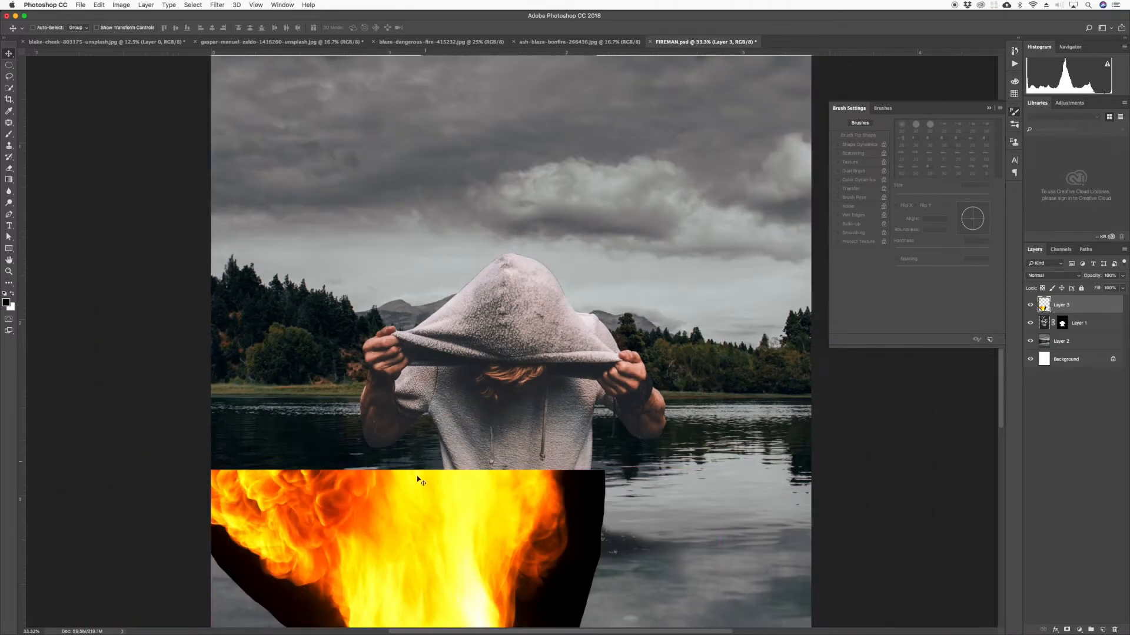
left_click_drag(358, 524, 427, 385)
key("super+t")
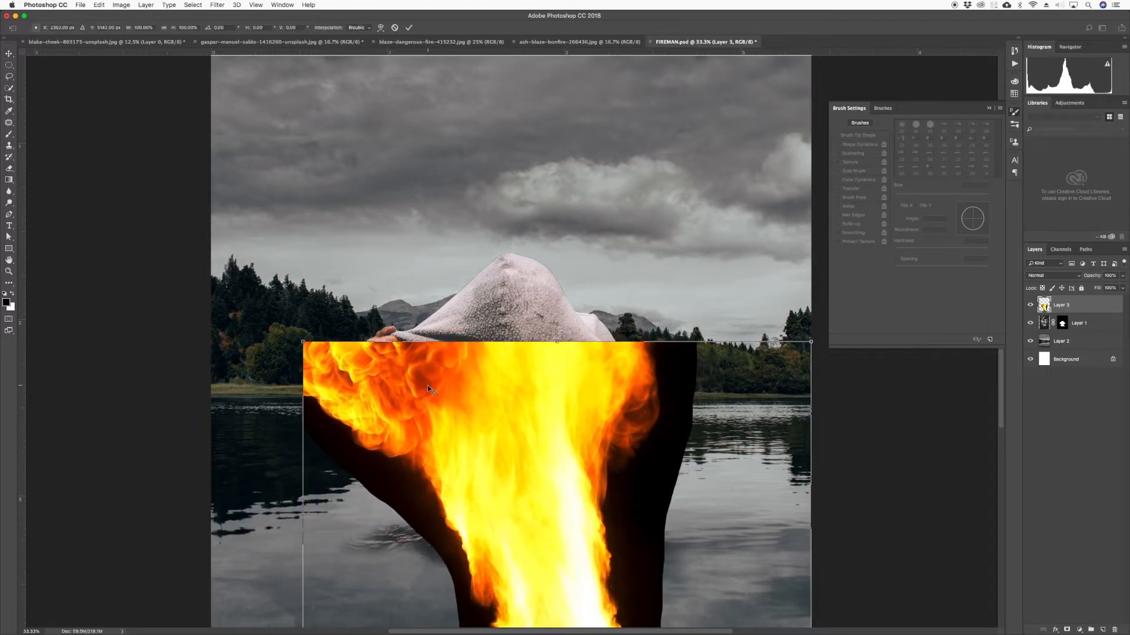
key("super+minus")
key("super+minus")
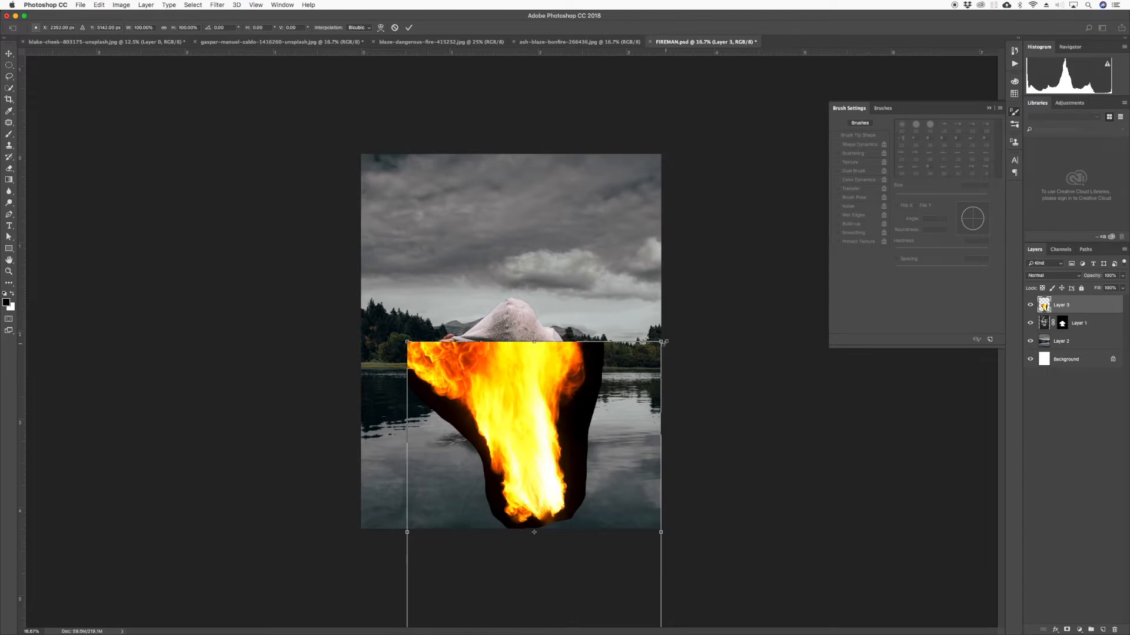
left_click_drag(663, 341, 625, 361)
left_click_drag(524, 403, 532, 381)
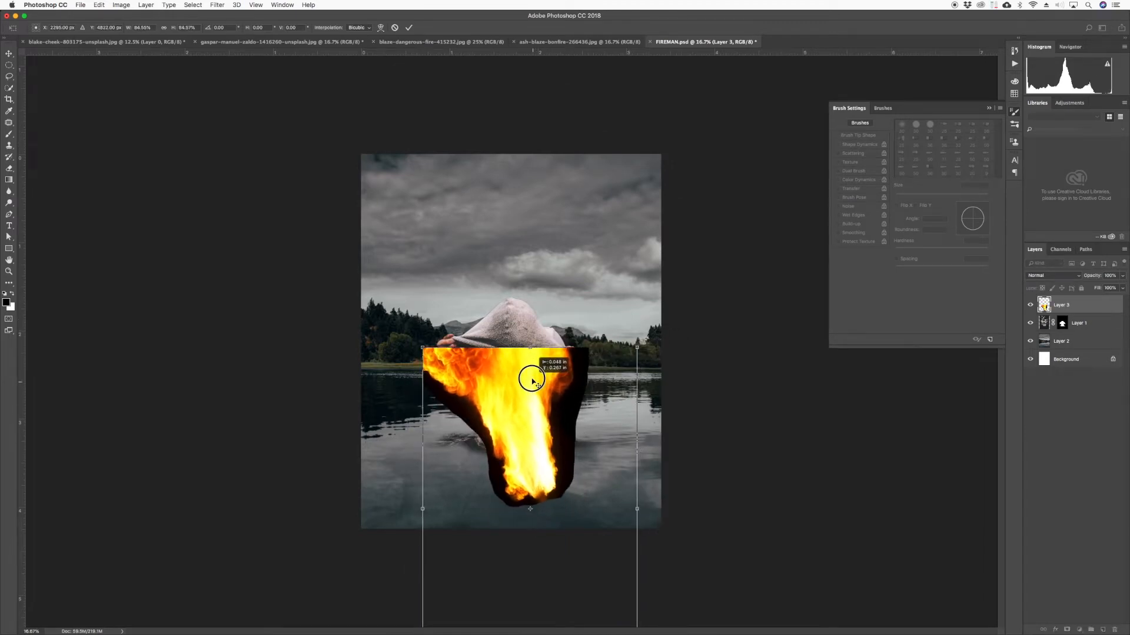
key("Escape")
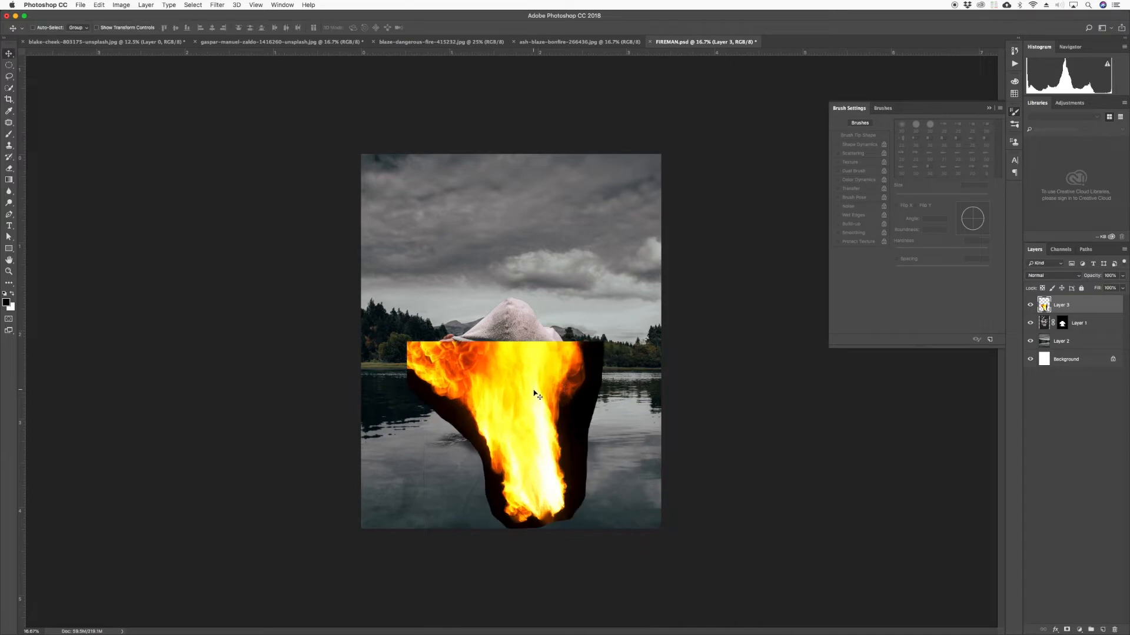
- Flip the flame layer vertically with Free Transform and reposition it so the flame's narrow end meets the man's torso
key("super+t")
right_click(537, 381)
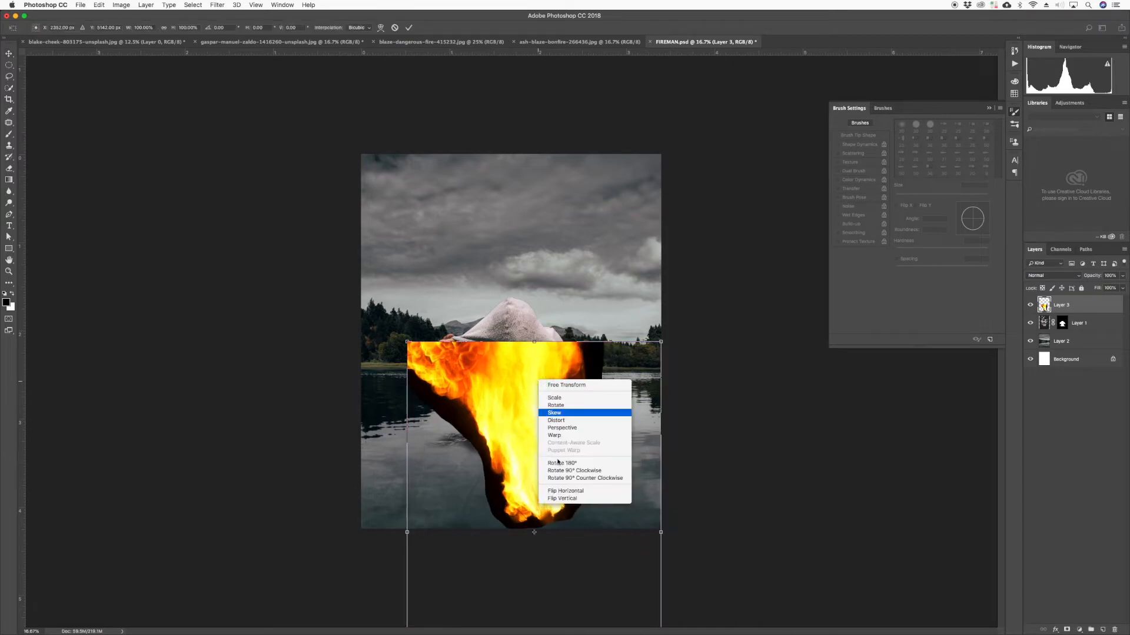
left_click(567, 498)
left_click_drag(546, 369, 518, 369)
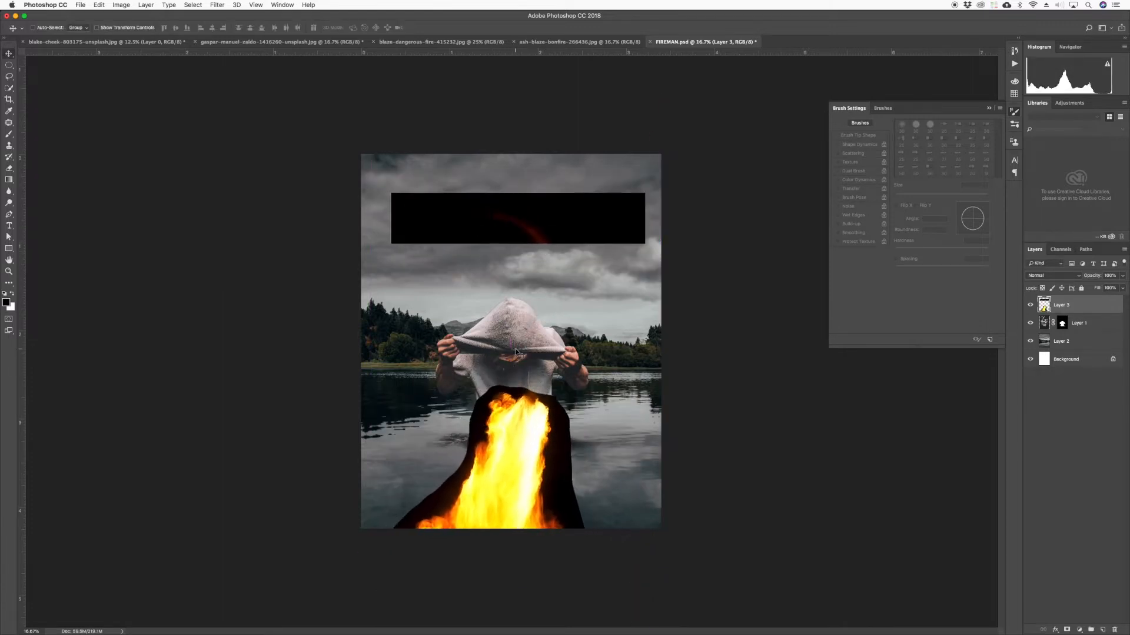
- Lasso around the leftover black strip of the fire layer in the sky, delete it, and deselect
key("m")
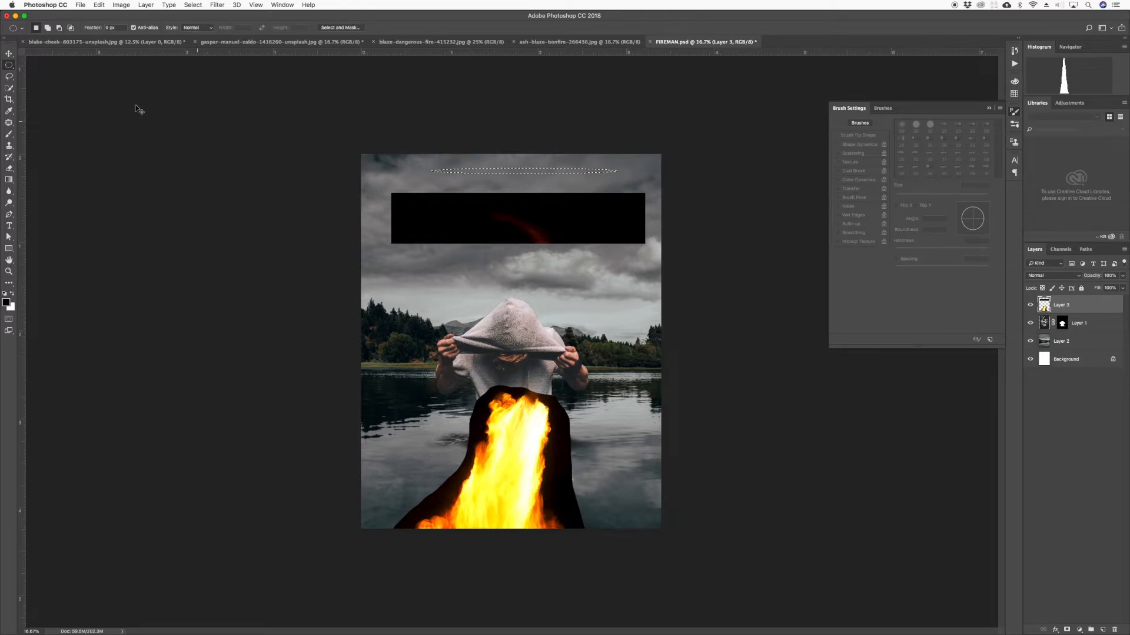
left_click(8, 76)
mouse_move(474, 174)
left_mouse_down()
mouse_move(358, 201)
mouse_move(405, 257)
mouse_move(605, 267)
mouse_move(665, 234)
mouse_move(652, 189)
mouse_move(557, 169)
mouse_move(448, 176)
left_mouse_up()
key("Delete")
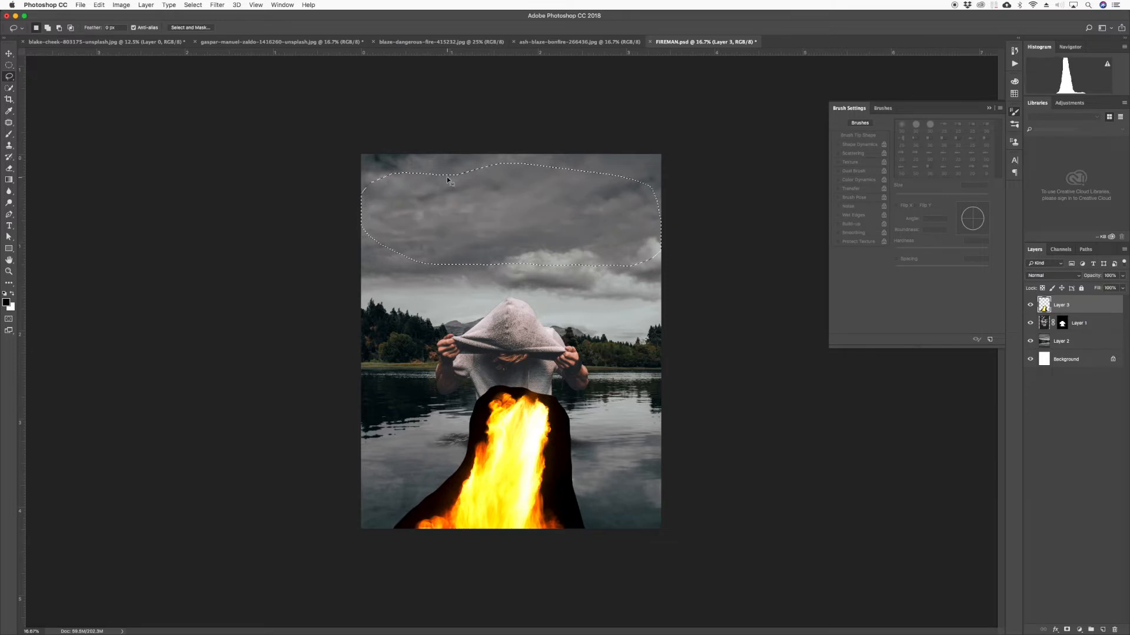
key("super+d")
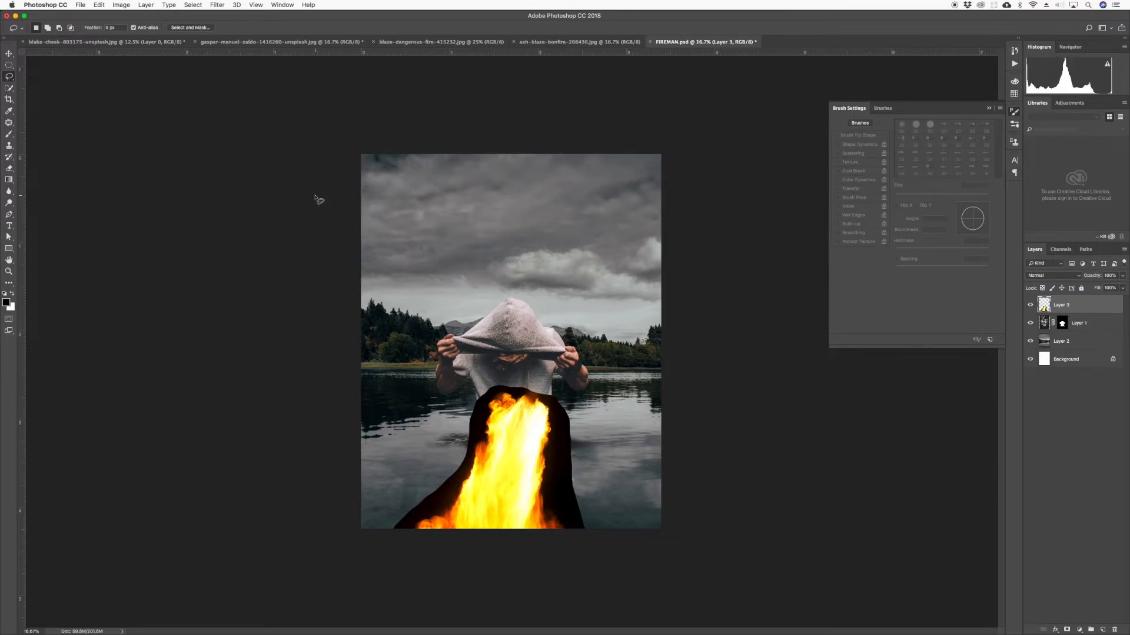
- Move the flame up over the man's torso and hood, and rotate it about 15° counterclockwise so it stands upright
key("v")
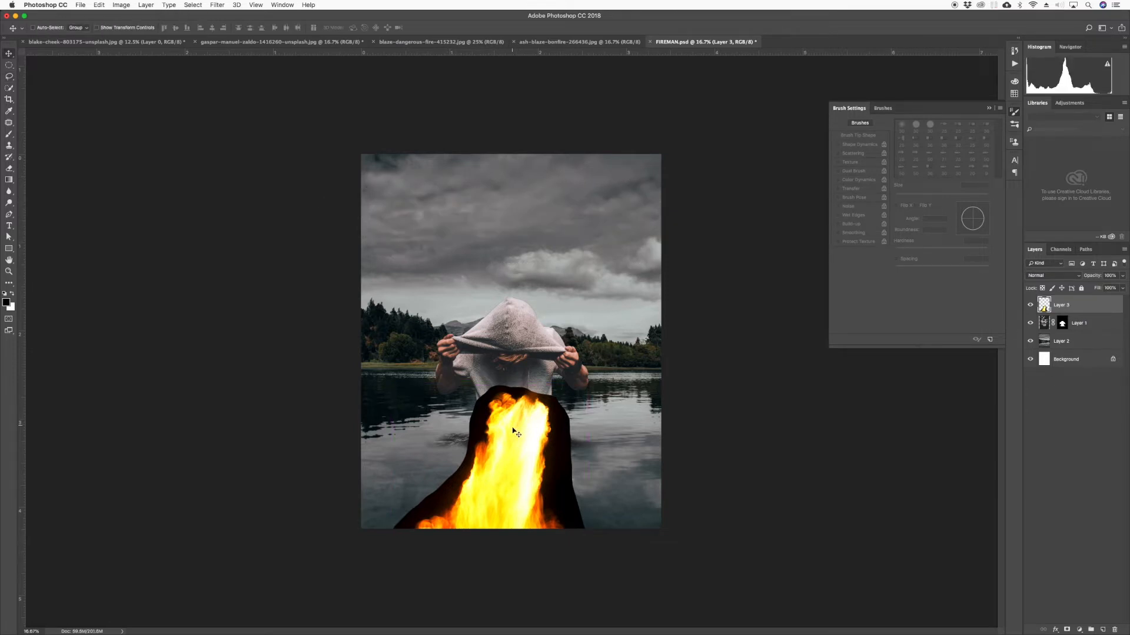
mouse_move(517, 426)
left_mouse_down()
mouse_move(512, 376)
mouse_move(514, 411)
left_mouse_up()
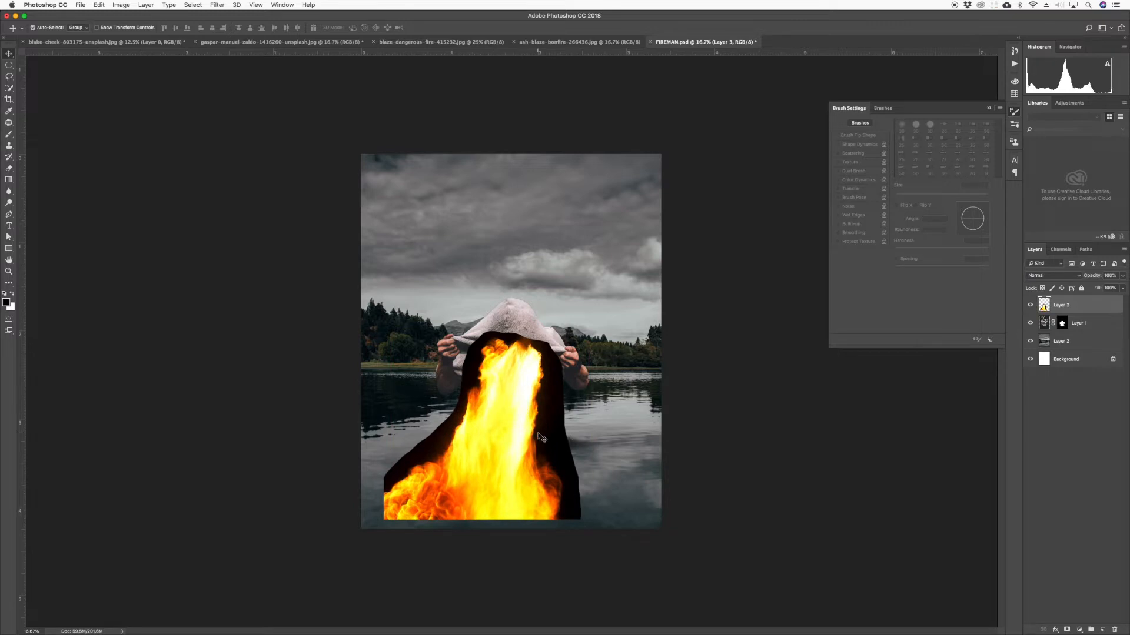
key("ctrl+t")
mouse_move(612, 507)
left_mouse_down()
mouse_move(622, 512)
mouse_move(636, 491)
mouse_move(626, 493)
left_mouse_up()
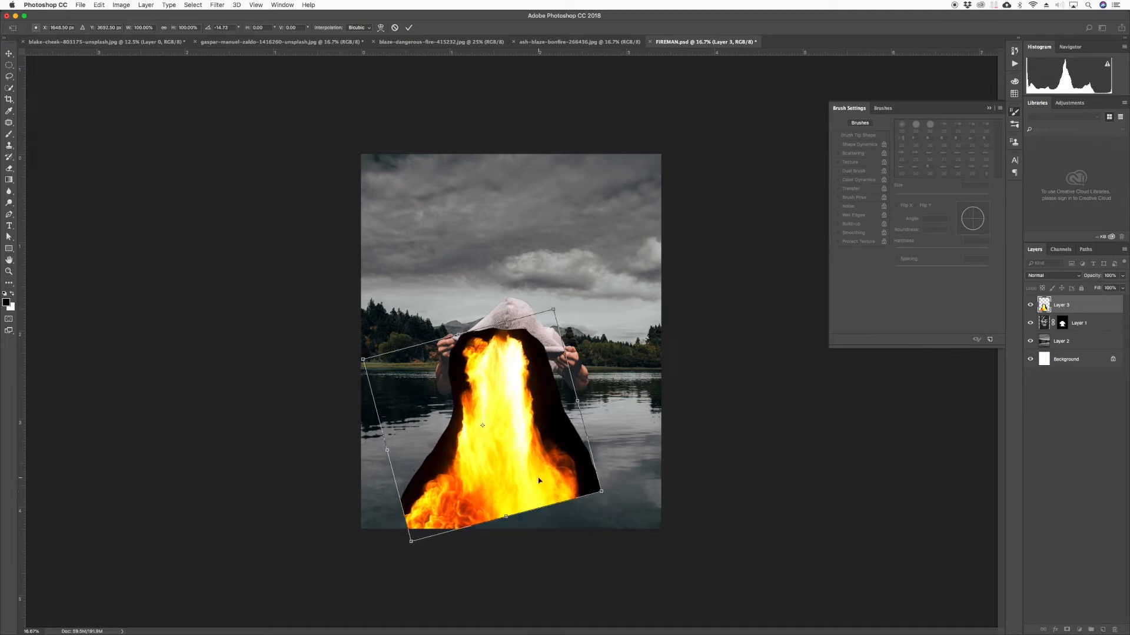
left_click_drag(540, 479, 624, 495)
left_click_drag(551, 463, 551, 466)
key("Return")
- Hide the black around the flame in the layer's Blending Options by raising the Blend If This Layer black point to 31
key("super+equal")
key("super+equal")
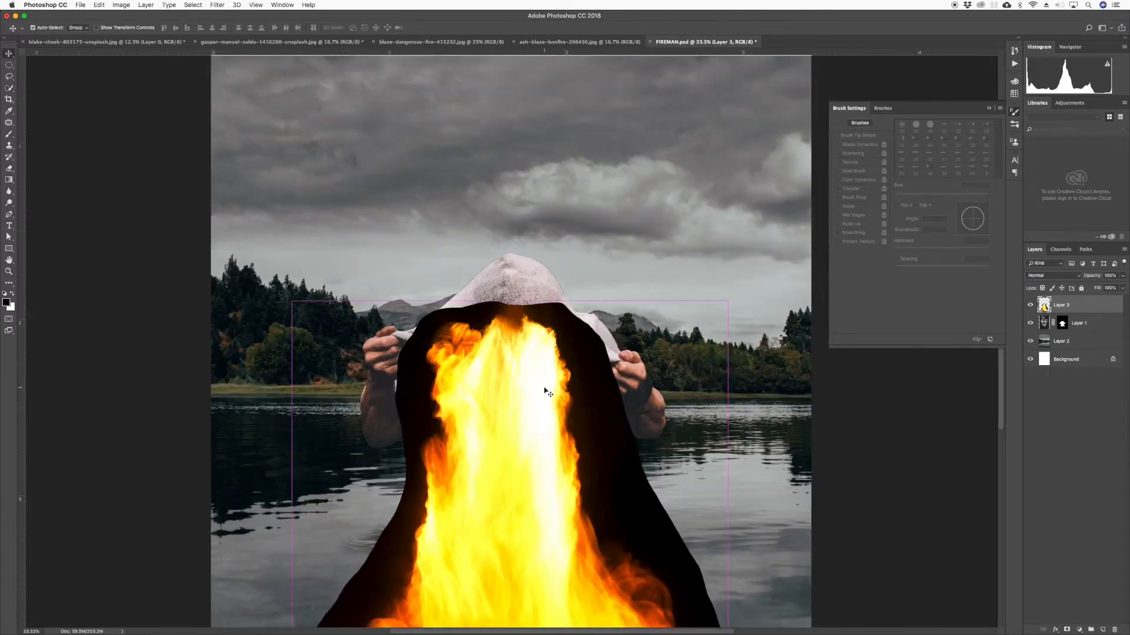
key("super+minus")
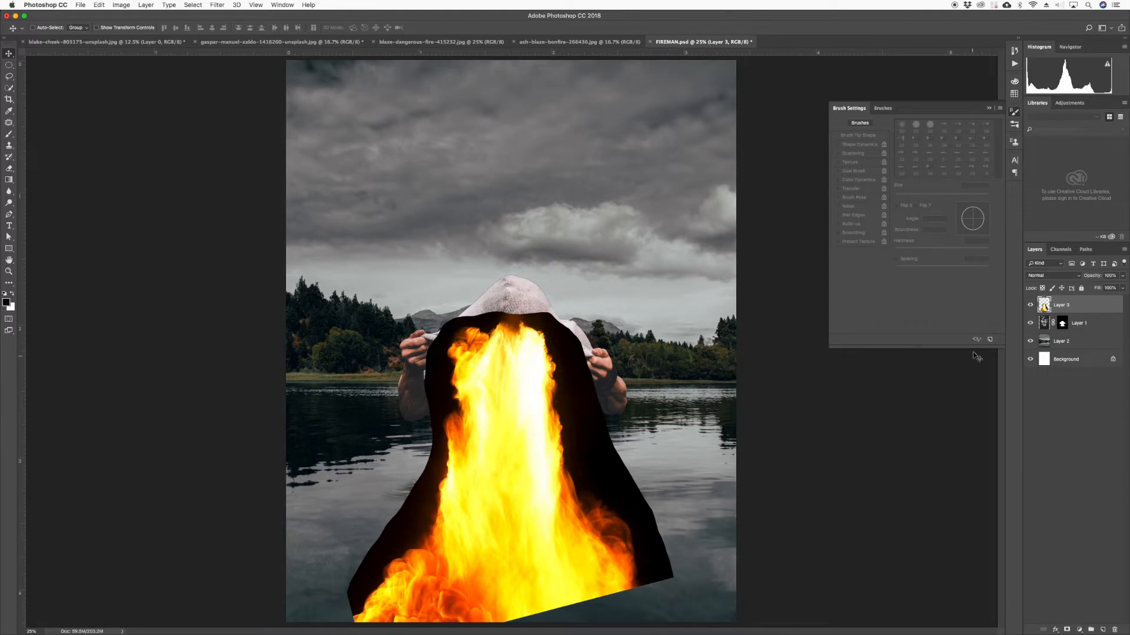
left_click(1042, 305)
left_click(1054, 630)
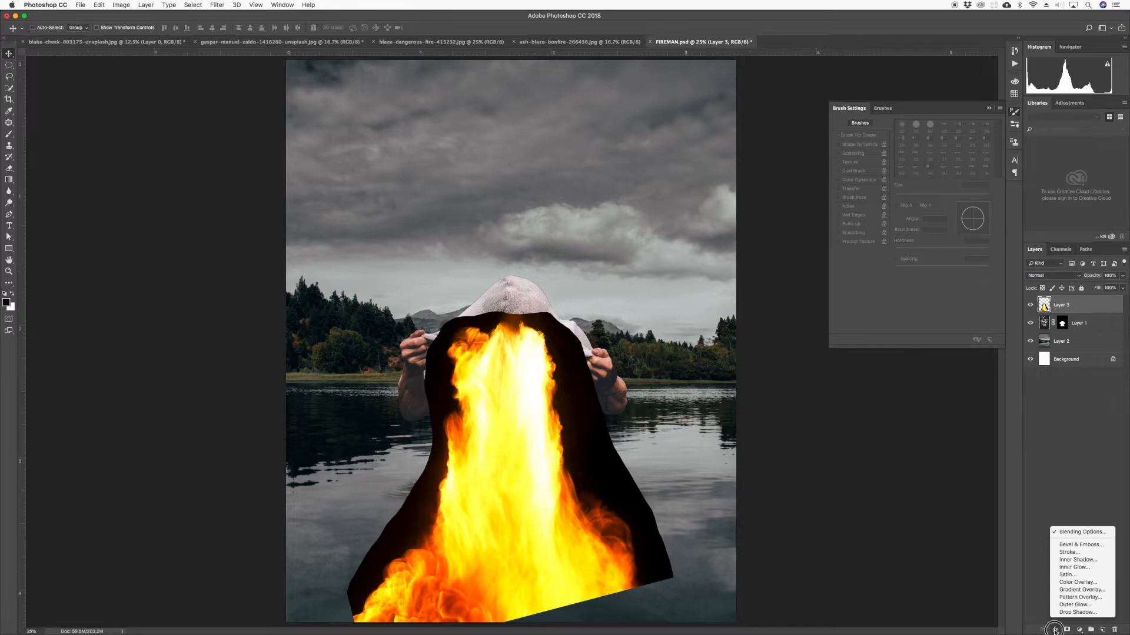
left_click(1070, 533)
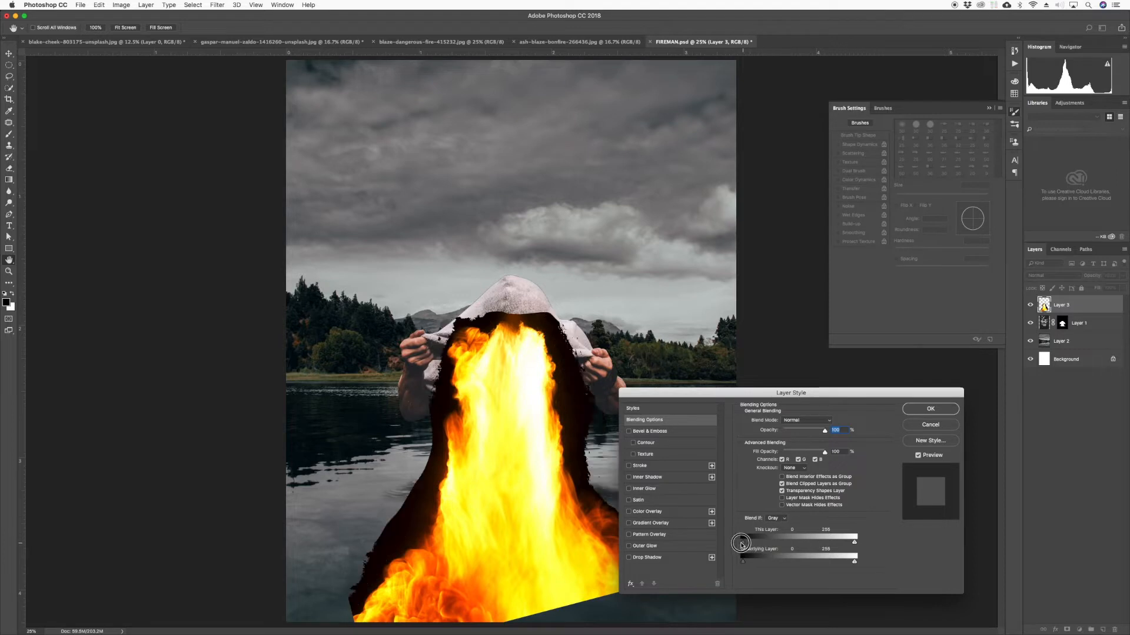
left_click_drag(743, 544, 756, 541)
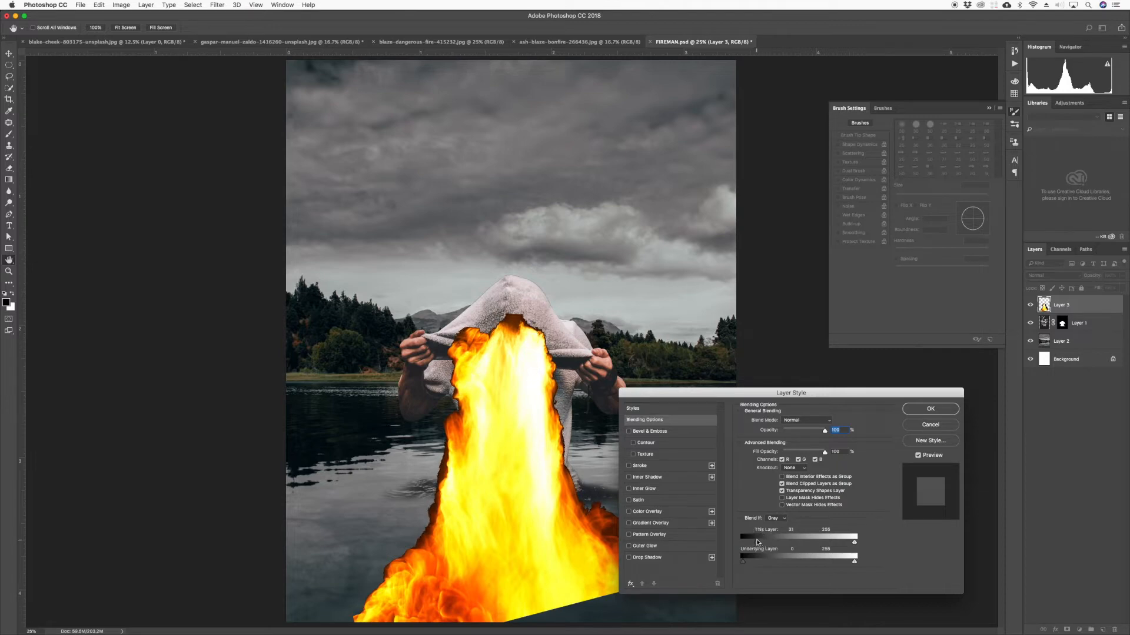
- Split the This Layer black slider and pull its bright half further toward white to soften the flame's edges, then apply the style
key("super+equal")
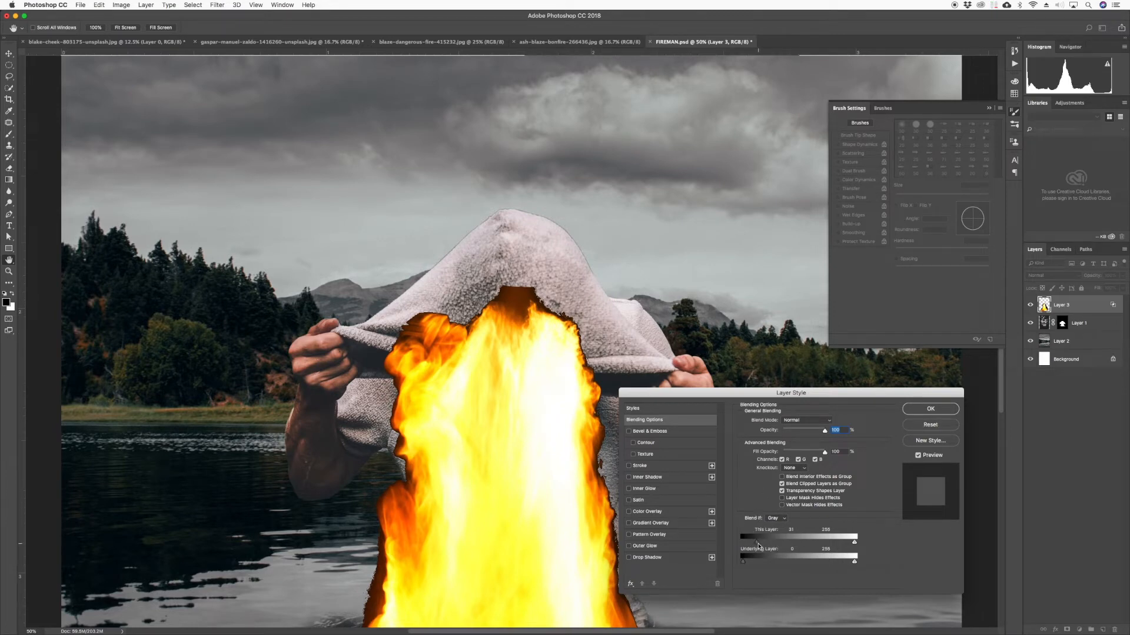
left_click_drag(758, 545, 777, 542)
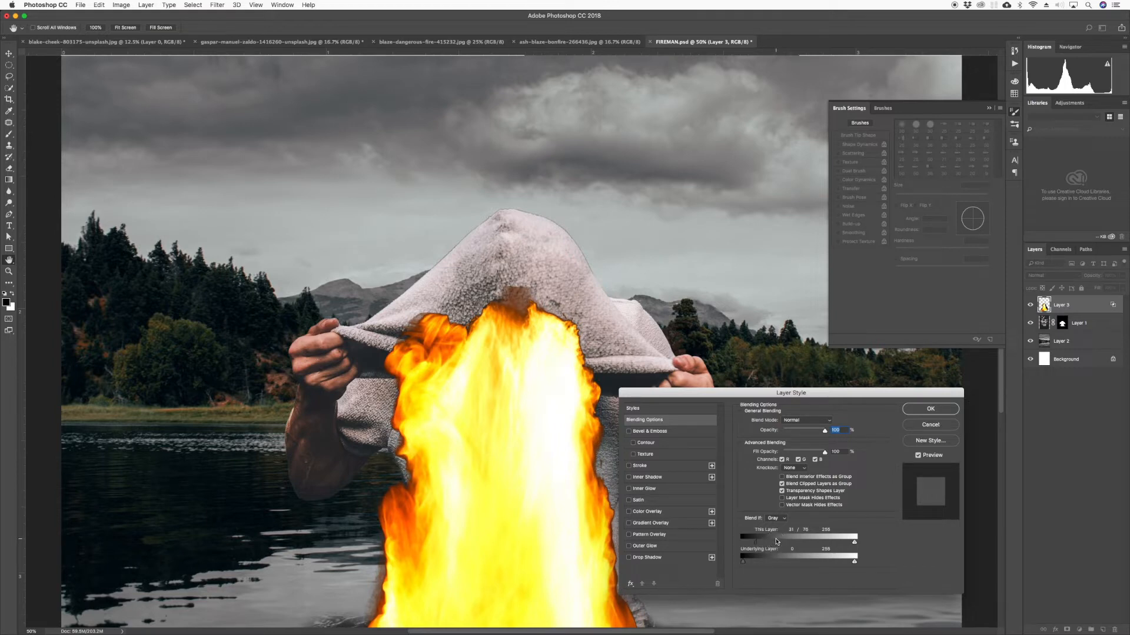
left_click(930, 409)
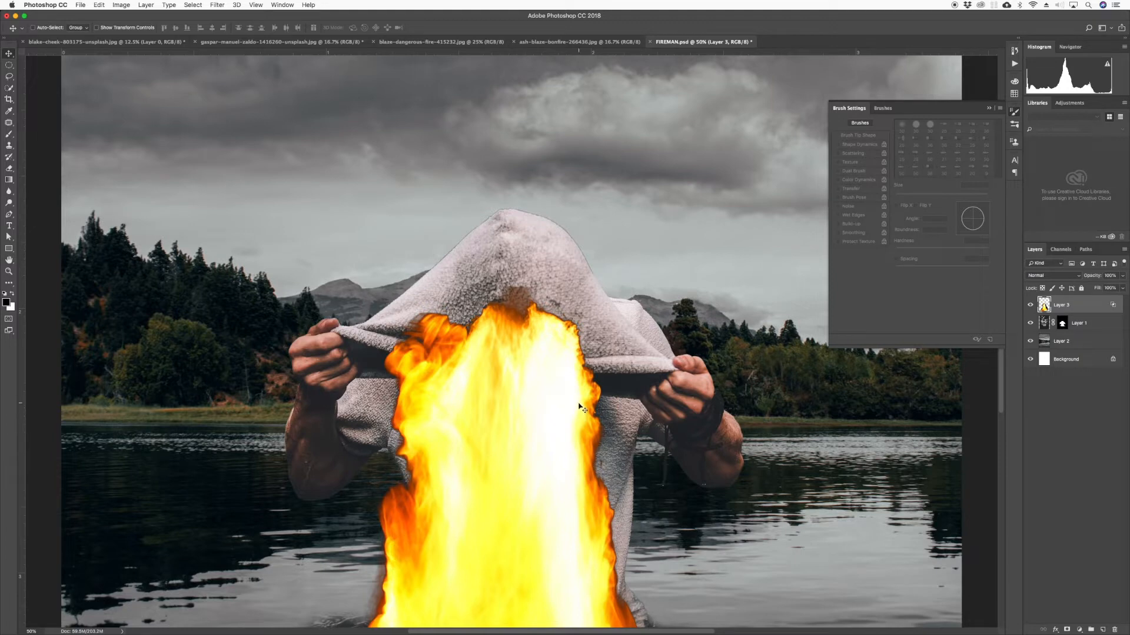
- Bring the whole composite into view and save FIREMAN.psd
key("super+minus")
key("super+minus")
key("super+minus")
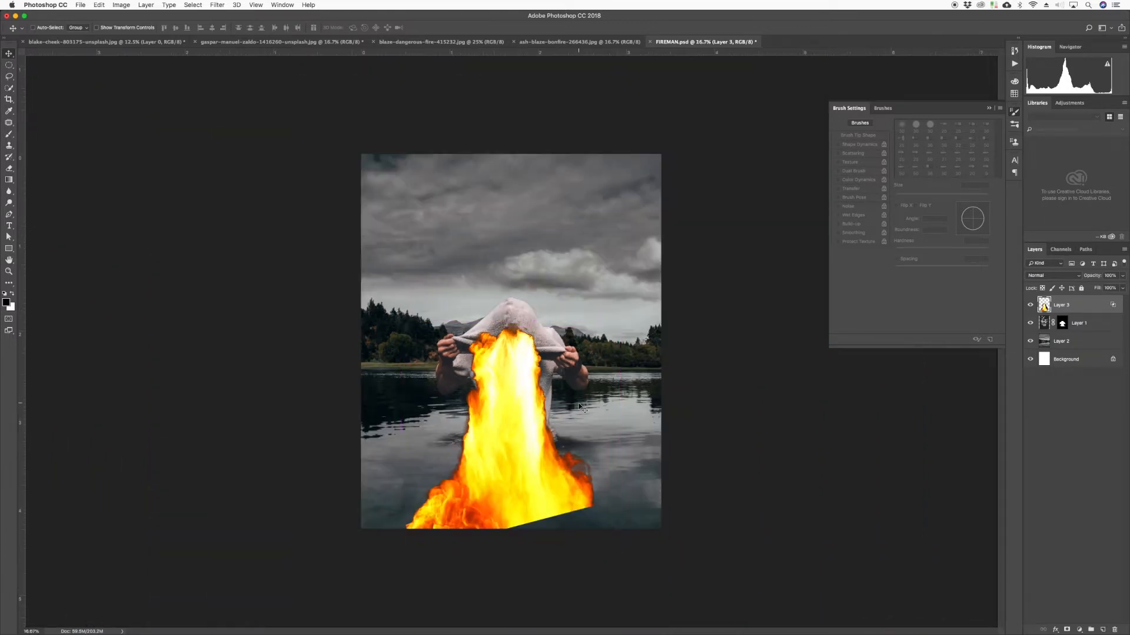
key("super+s")
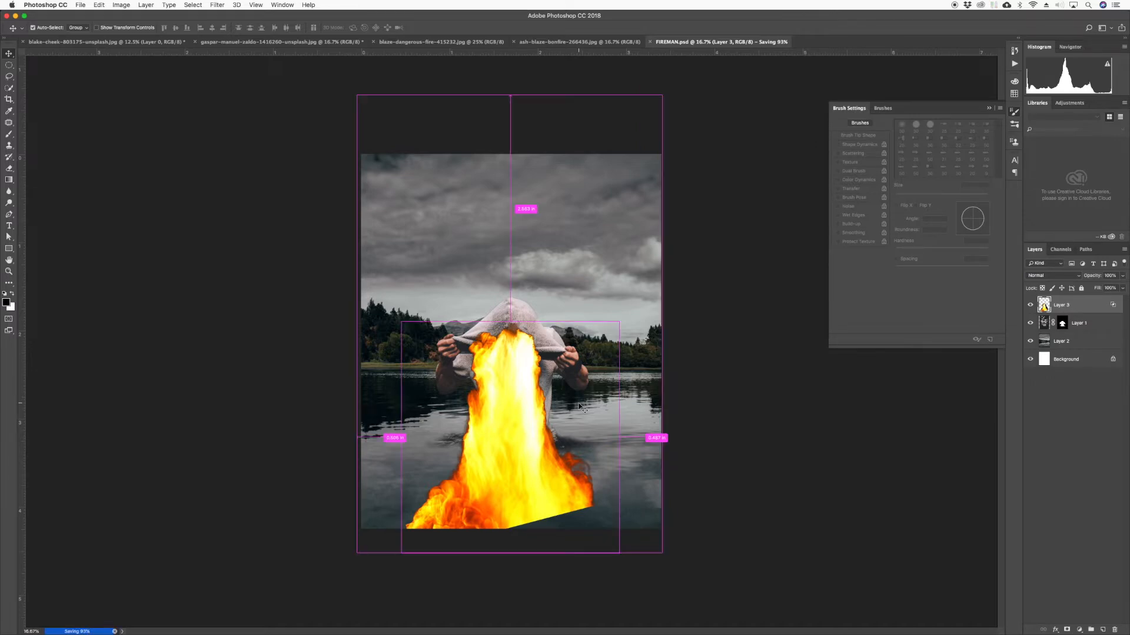
- Move the flame layer aside to the left of the man so that his hood and torso are uncovered
key("super+plus")
key("super+plus")
key("super+plus")
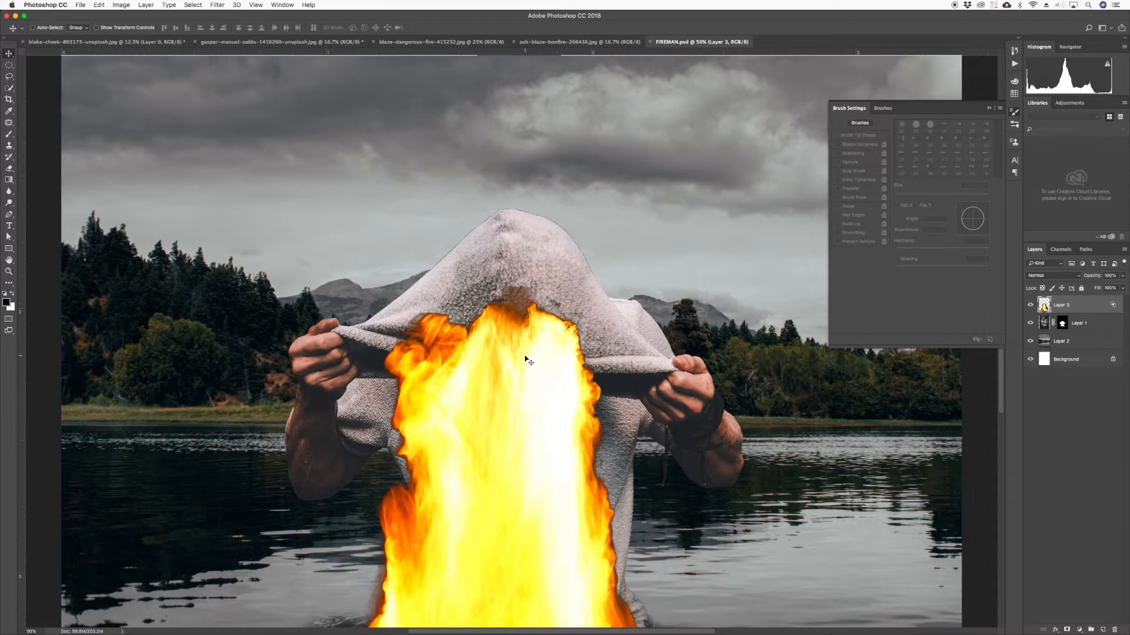
left_click_drag(526, 359, 192, 270)
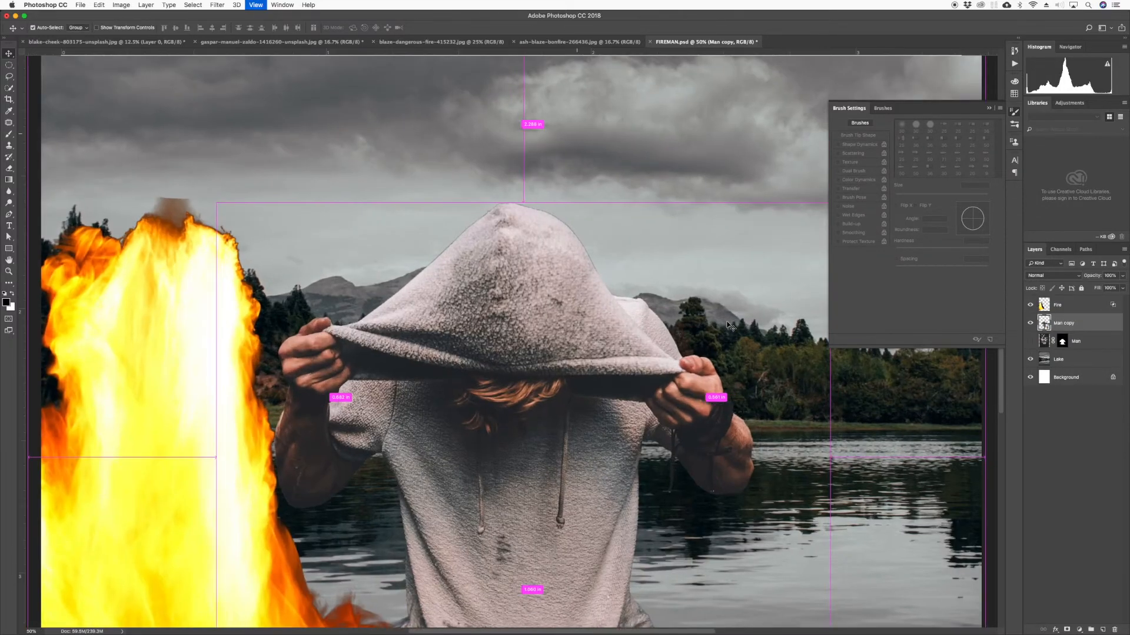
- Trace a closed Pen path along the hood's lower hem and loosely around the top of the hood
key("super+equal")
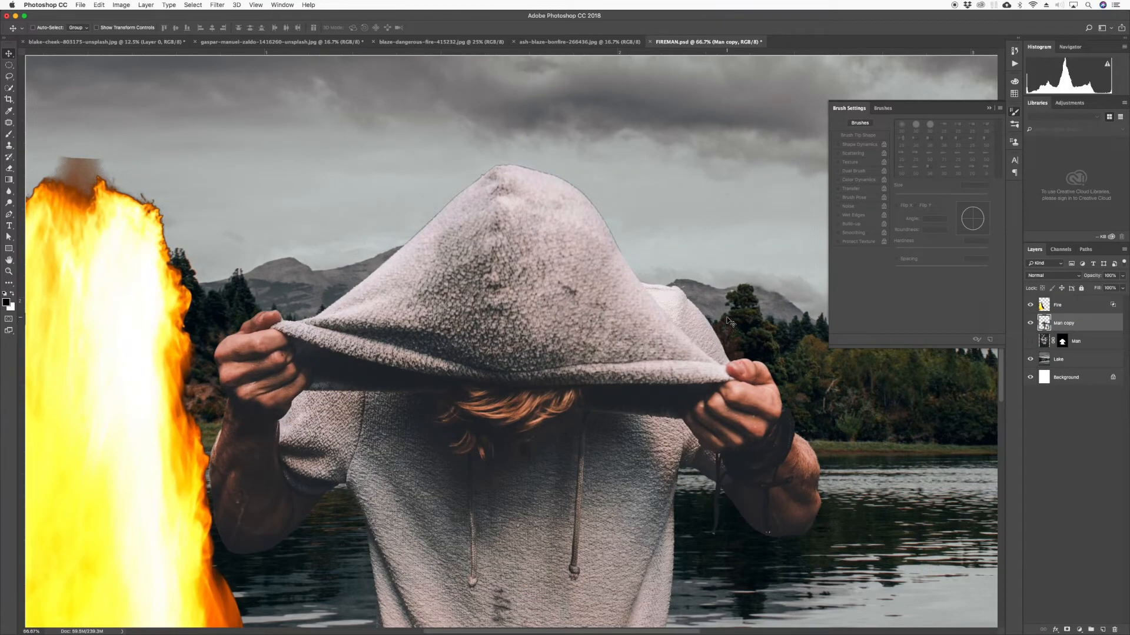
key("p")
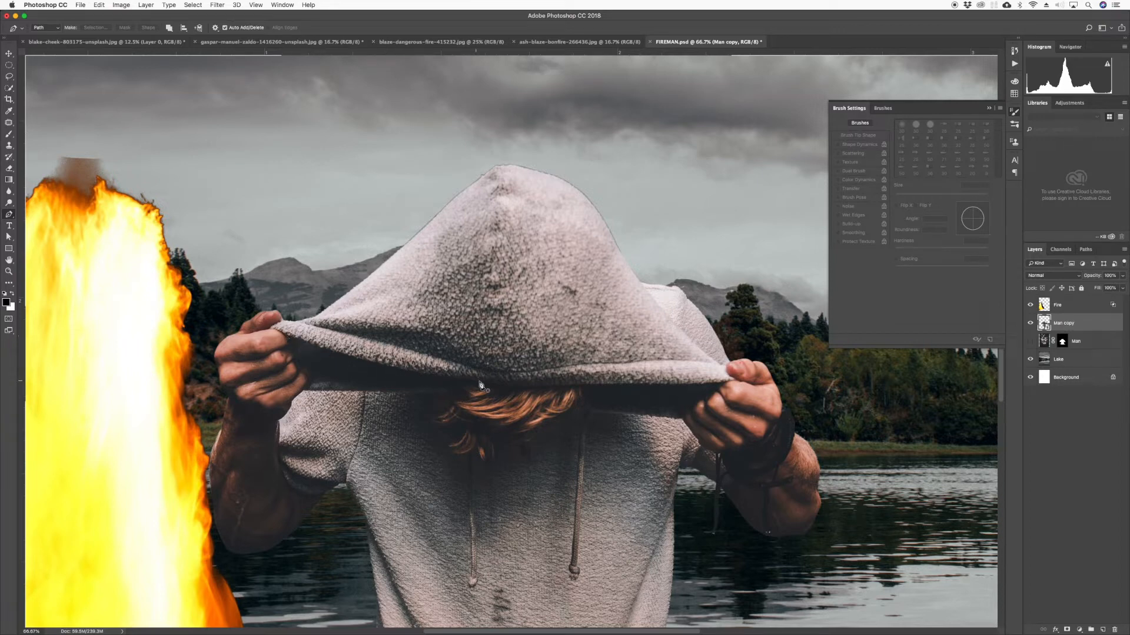
left_click(725, 384)
left_click_drag(671, 384, 520, 387)
left_click_drag(495, 384, 277, 321)
left_click_drag(252, 265, 259, 244)
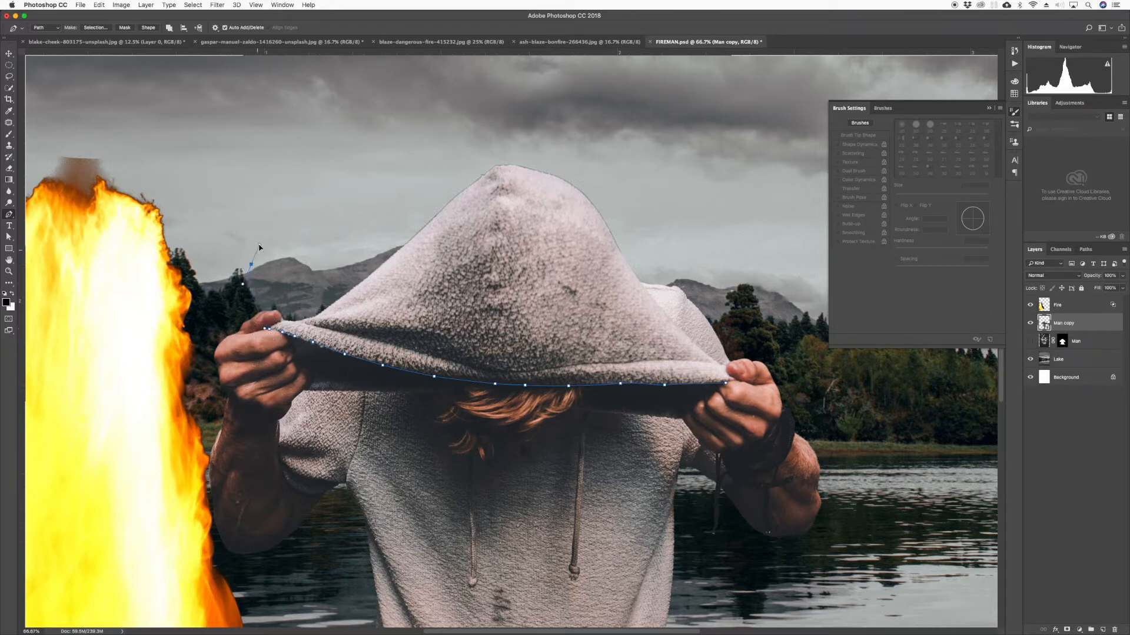
left_click_drag(374, 179, 423, 152)
left_click_drag(517, 117, 568, 117)
left_click_drag(645, 155, 681, 187)
left_click_drag(726, 253, 742, 275)
left_click(746, 288)
left_click_drag(752, 334, 742, 378)
left_click(9, 53)
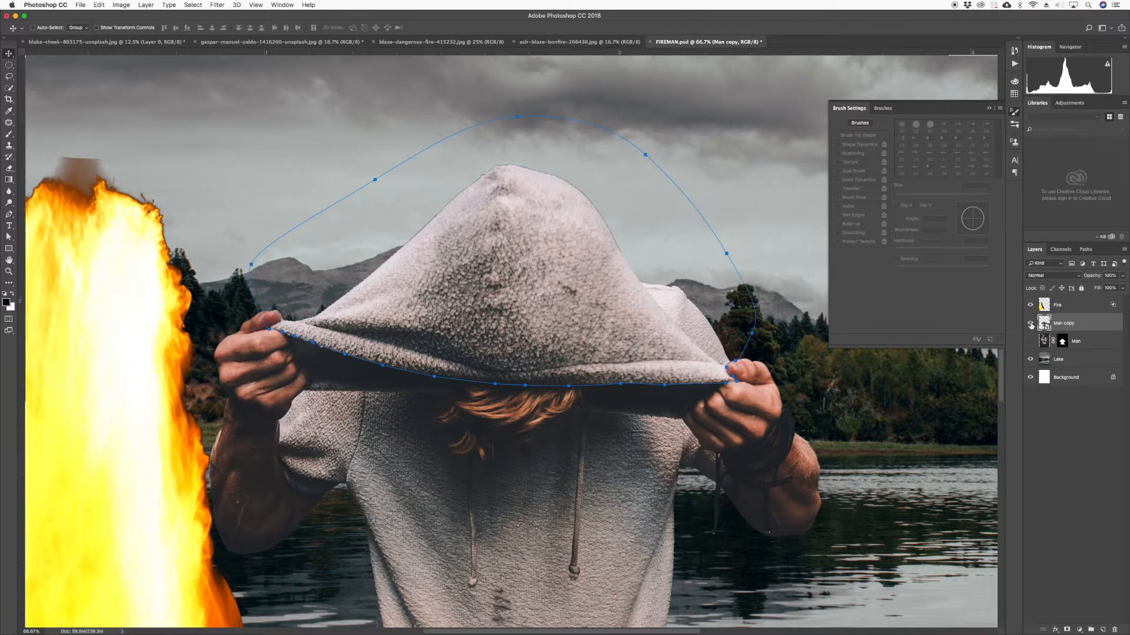
- Load the work path as a selection and copy the hood from the Man copy layer onto a new layer
left_click(1085, 249)
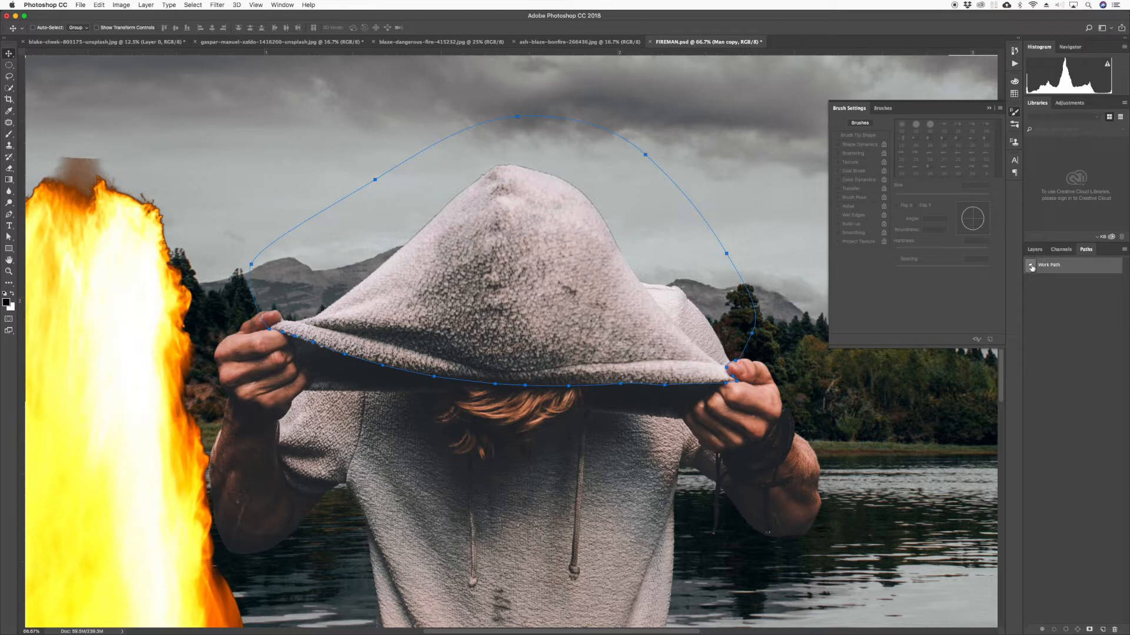
left_click(1065, 630)
left_click(1034, 250)
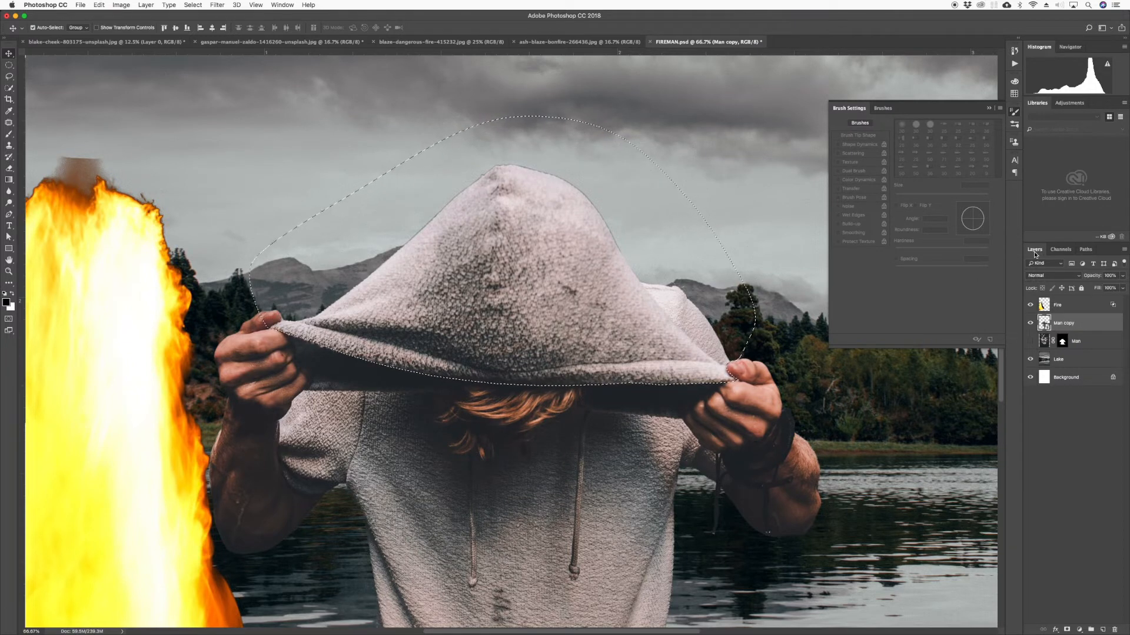
key("super+j")
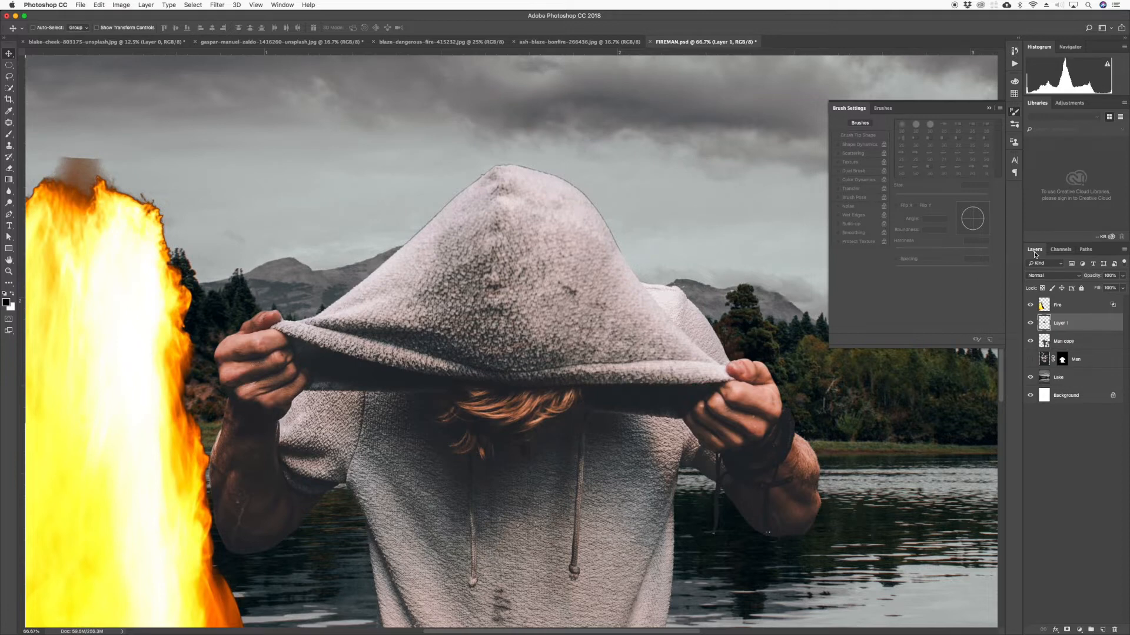
- Hide the Man copy layer and toggle the visibility of the copied hood layer to check its cut-out
left_click(1031, 341)
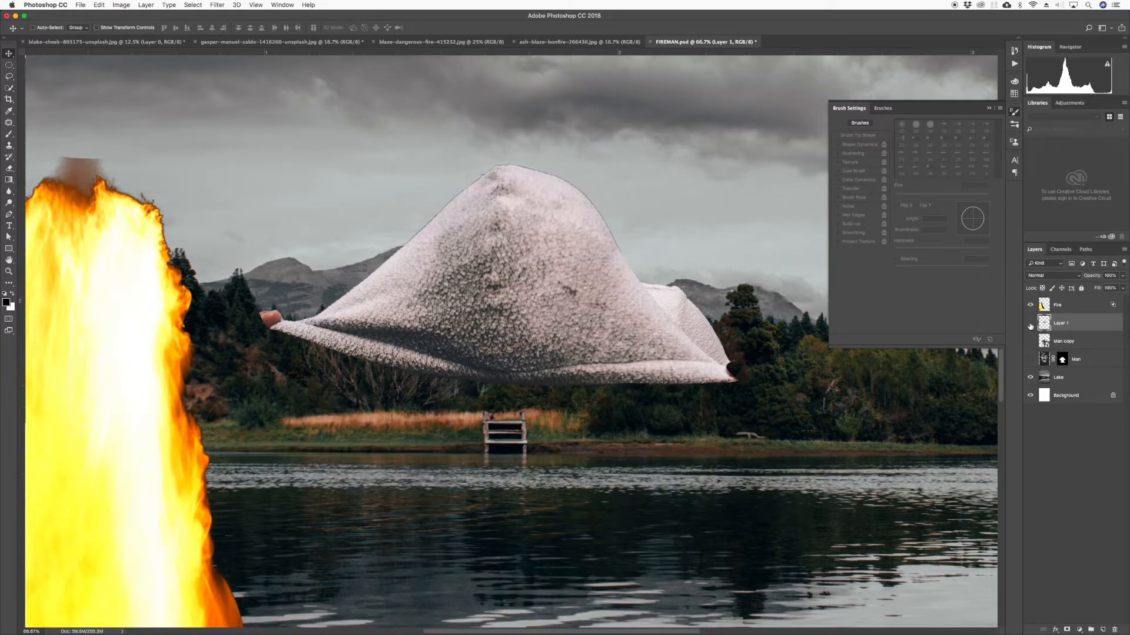
left_click(1030, 323)
left_click(1030, 323)
left_click(1030, 323)
left_click(1030, 323)
- Stack the Fire layer beneath the copied hood layer with the flame centred under the hem, and show the Man copy layer
left_click_drag(1042, 306, 1044, 331)
left_click_drag(121, 244, 561, 303)
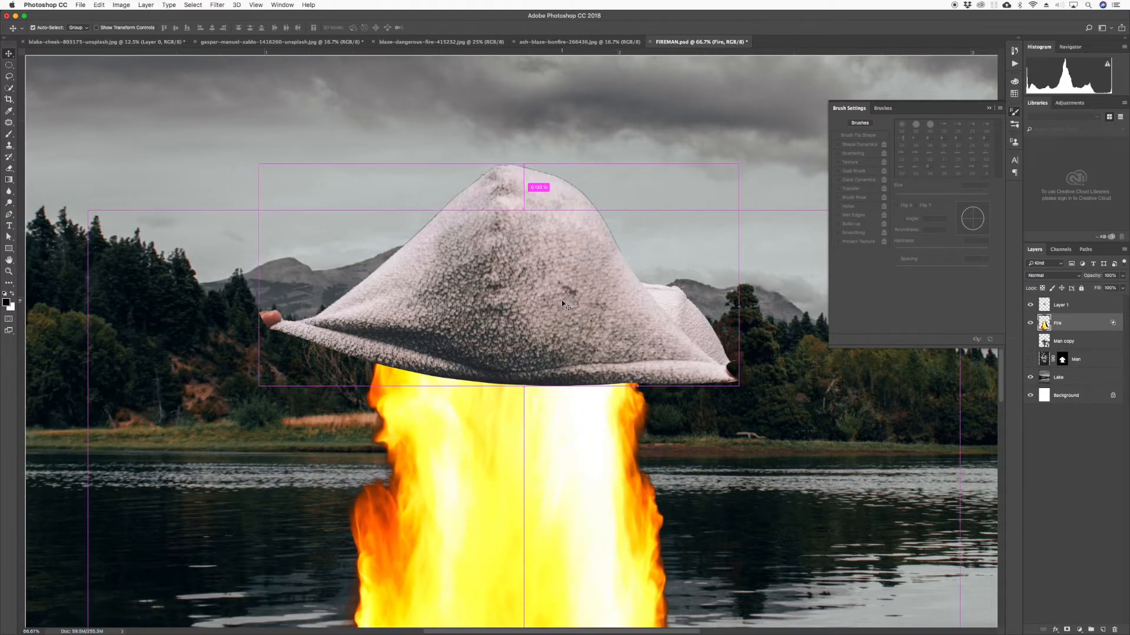
key("super+minus")
key("super+minus")
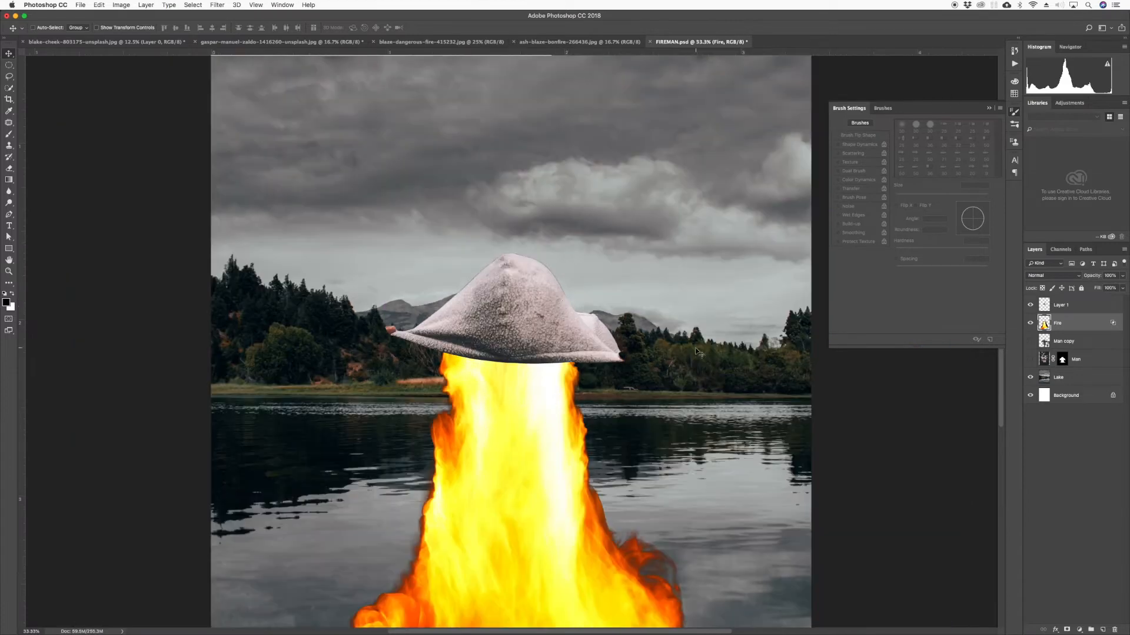
left_click(1029, 341)
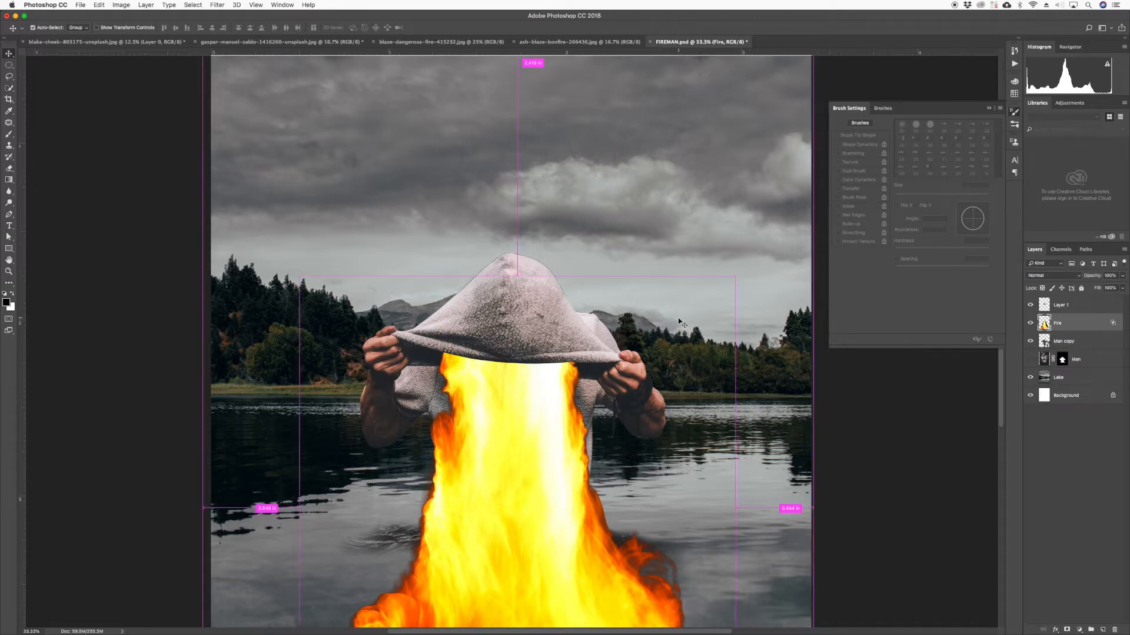
- Look over the flame beneath the hood at overview and close-up, and save FIREMAN.psd
key("super+minus")
key("super+minus")
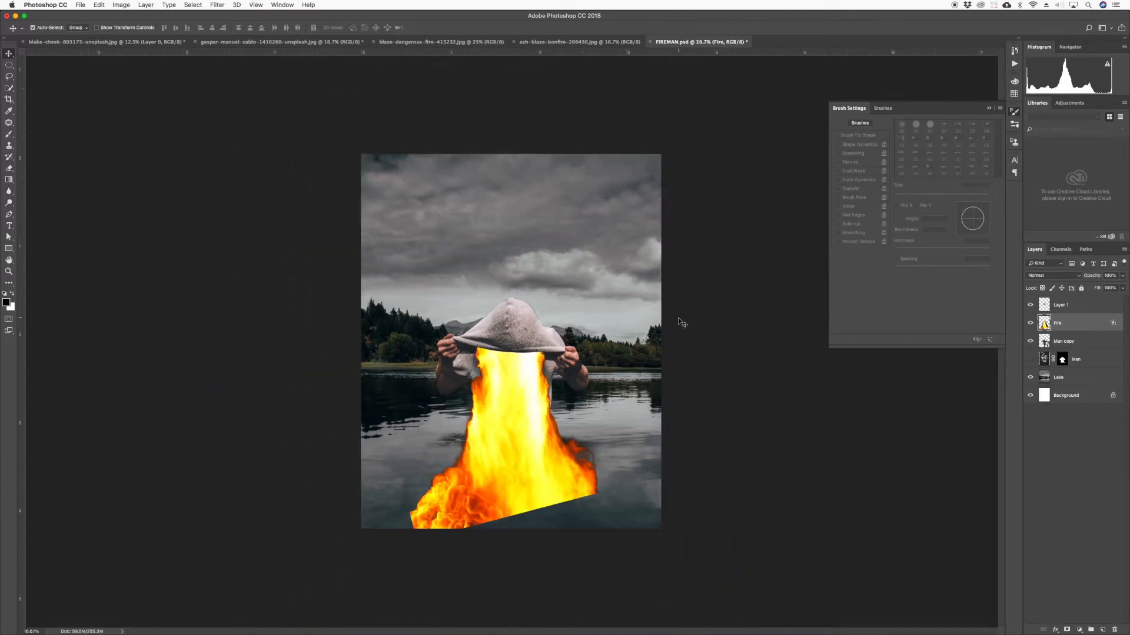
key("super+plus")
key("super+plus")
key("super+plus")
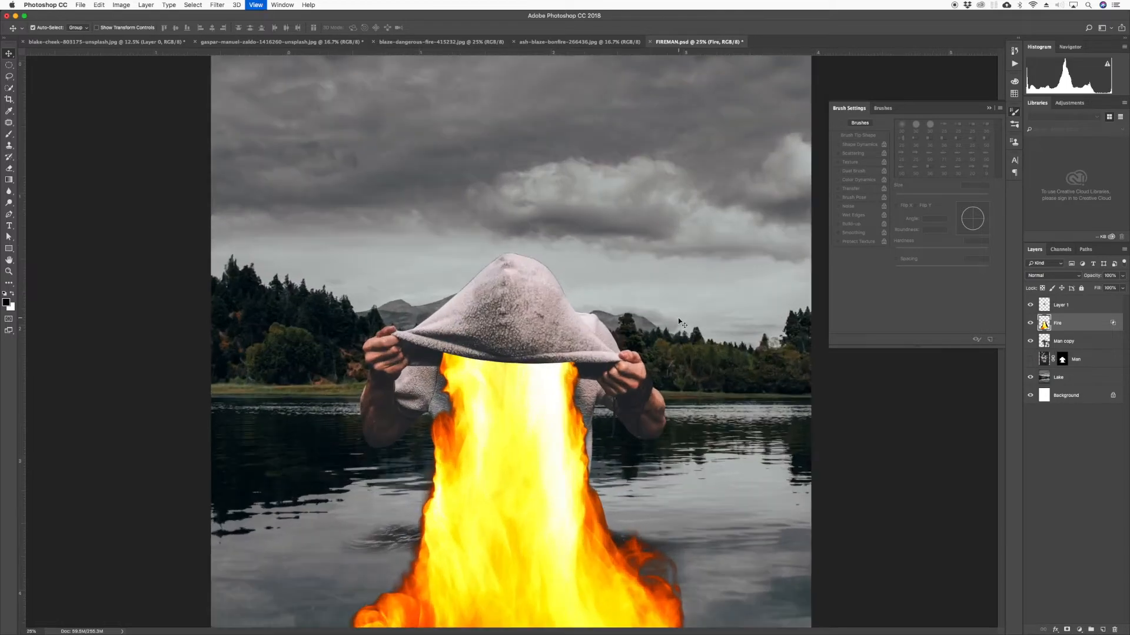
key("super+plus")
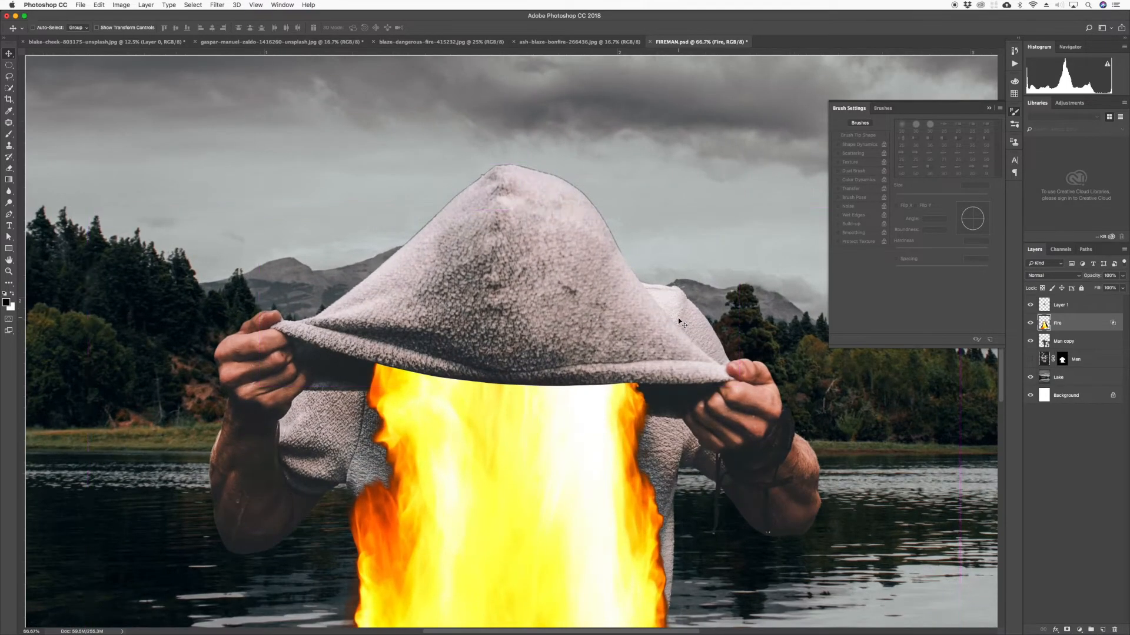
key("super+s")
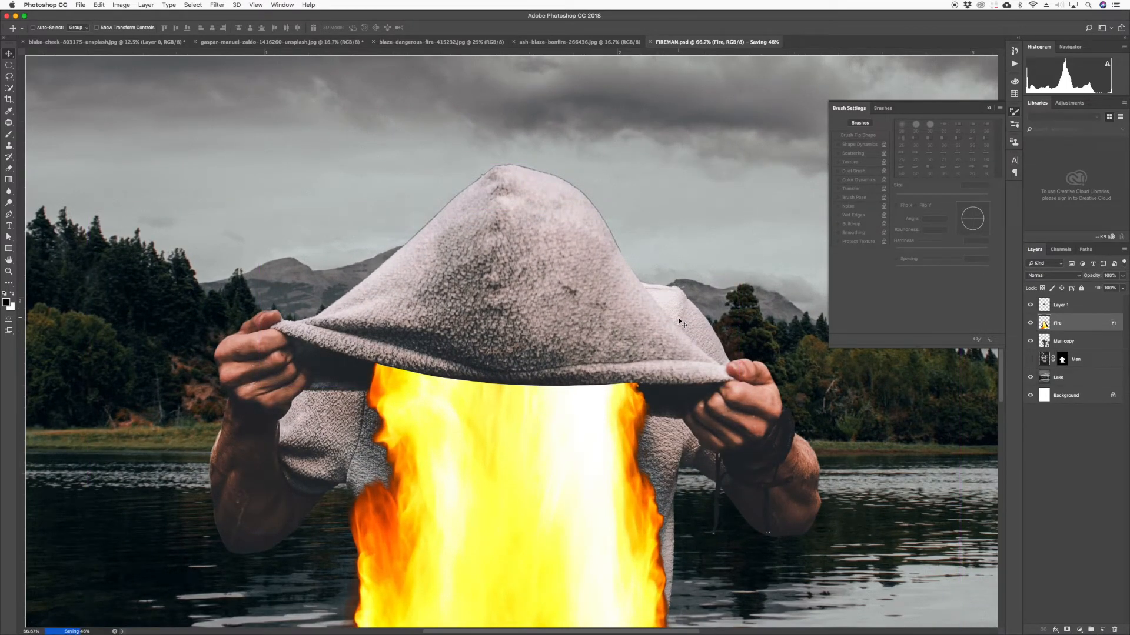
- Toggle the visibility of the copied hood layer to check how it covers the top of the flame
key("super+plus")
key("super+plus")
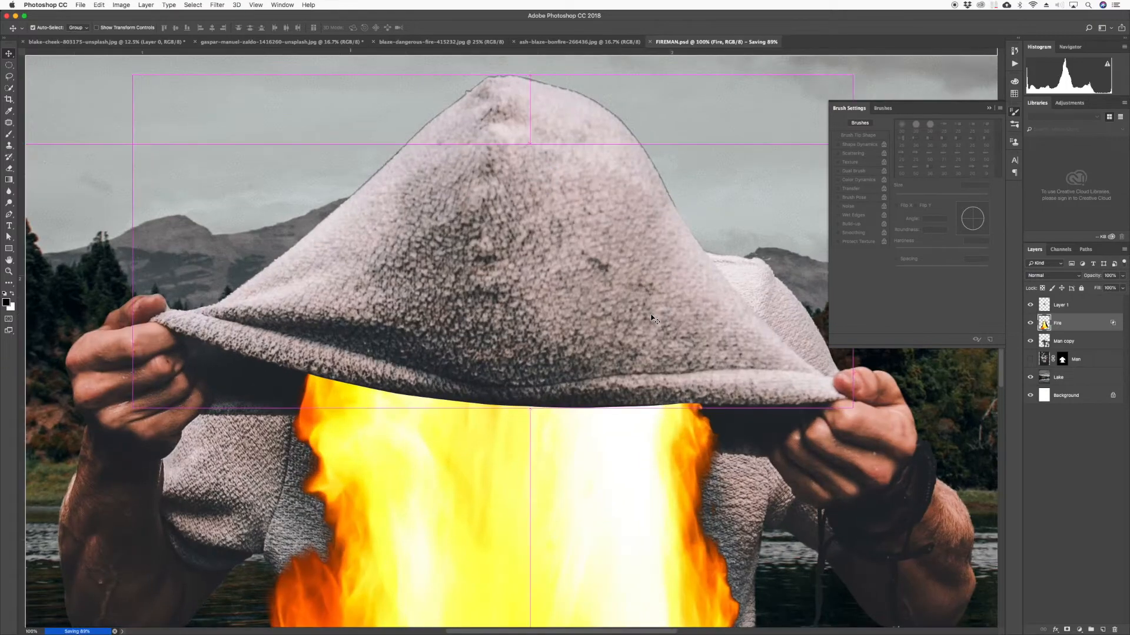
key("super+minus")
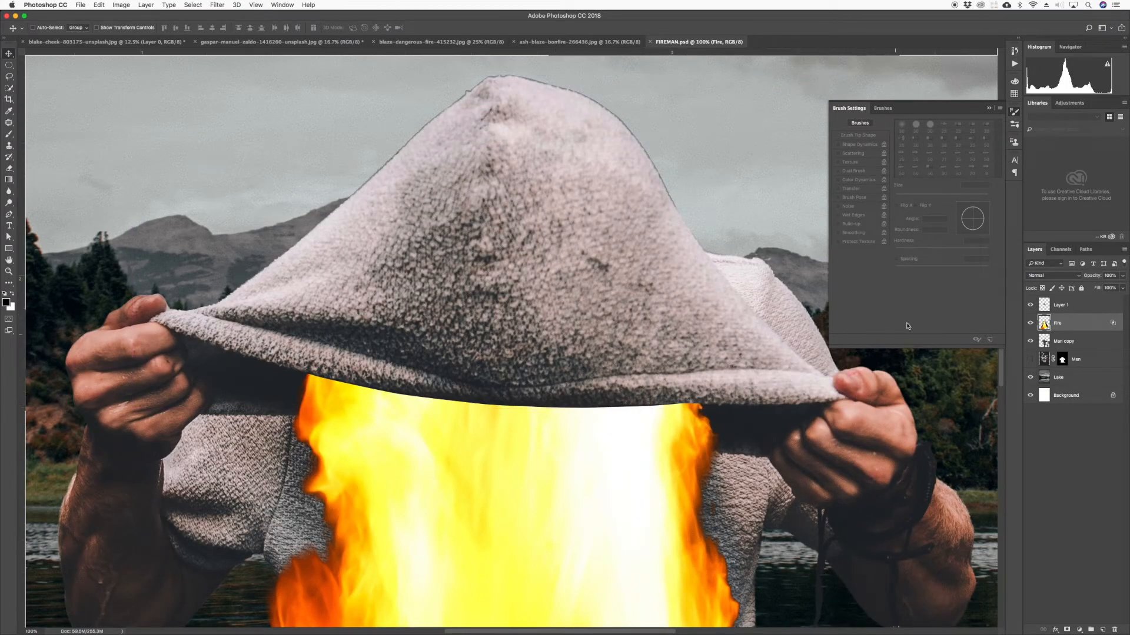
left_click(1030, 306)
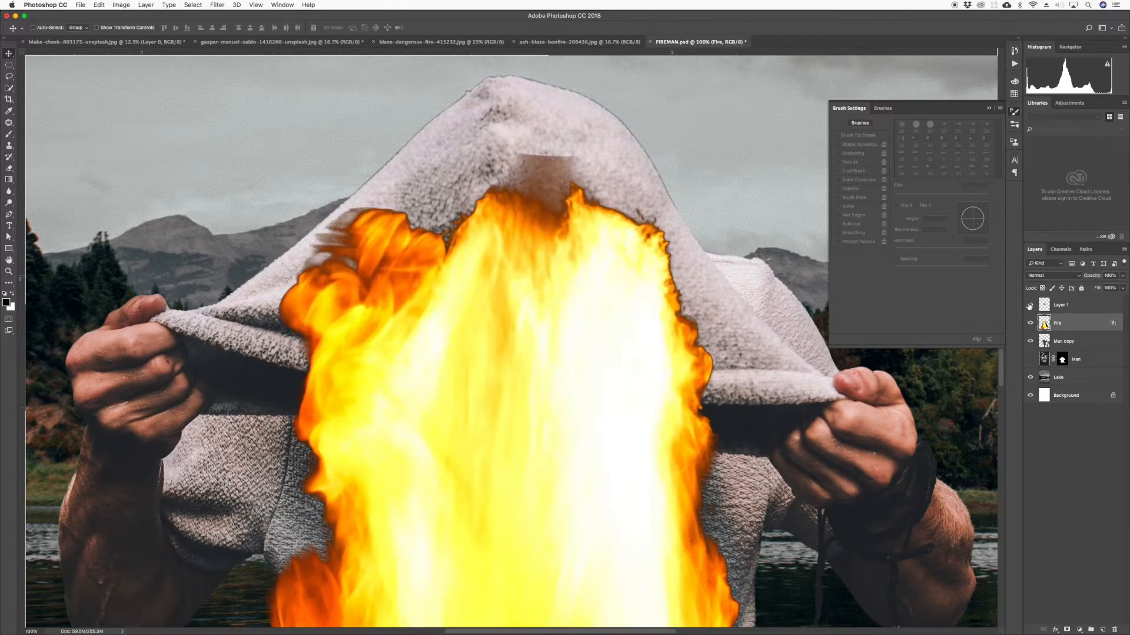
left_click(1029, 306)
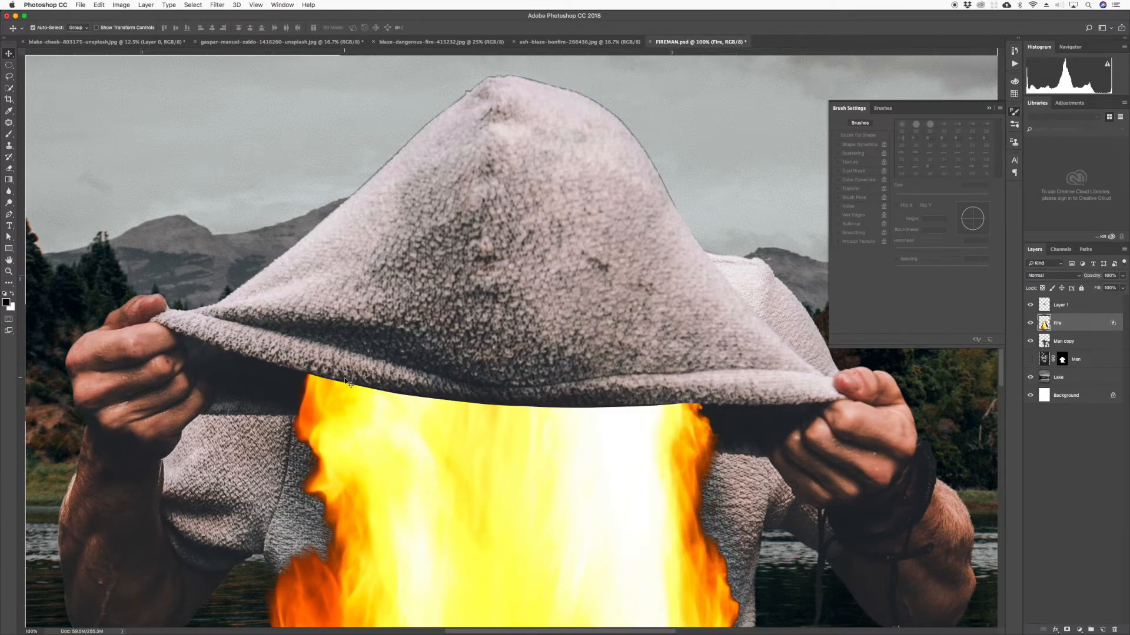
- Set up the Blur tool on Layer 1 with a soft 40 px tip and 100% strength for the hood's hem
key("super+plus")
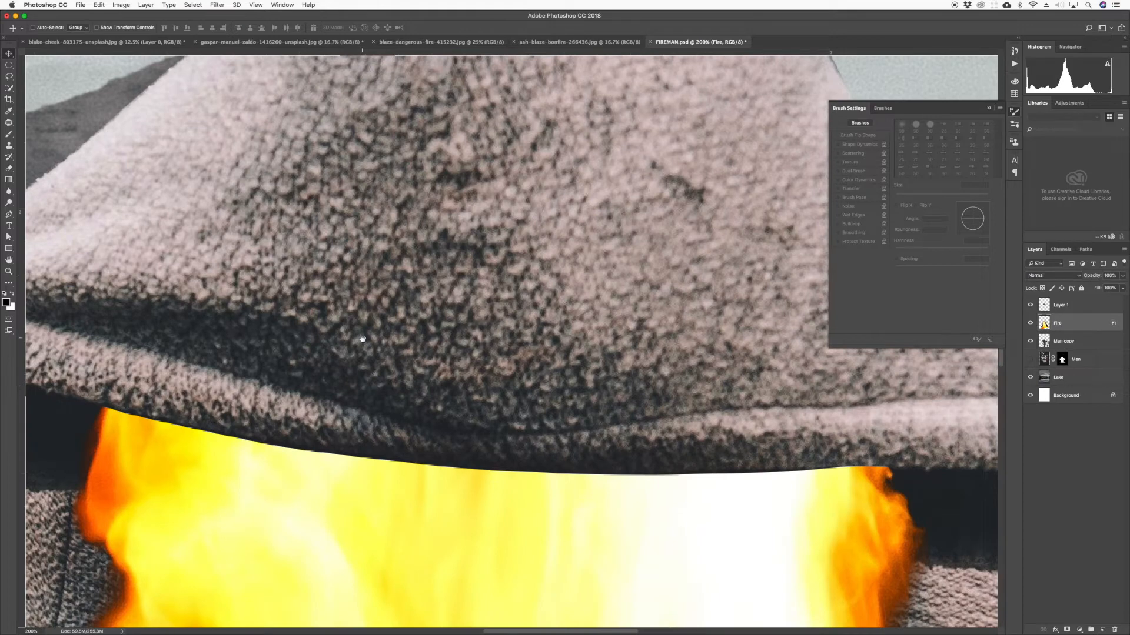
left_click_drag(362, 339, 443, 349)
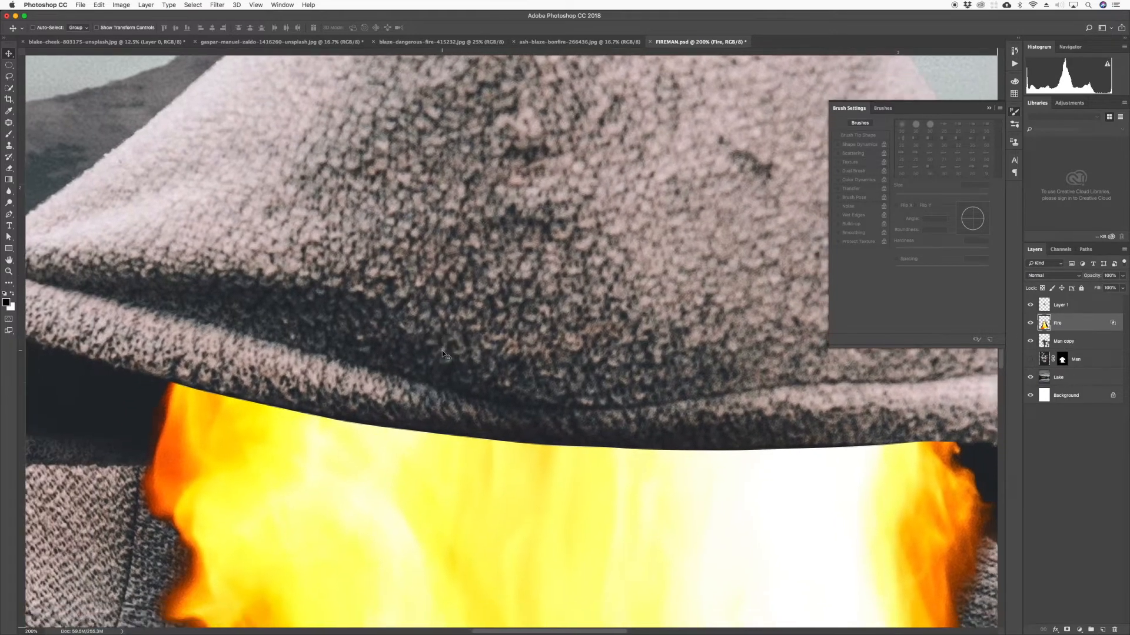
key("alt+bracketright")
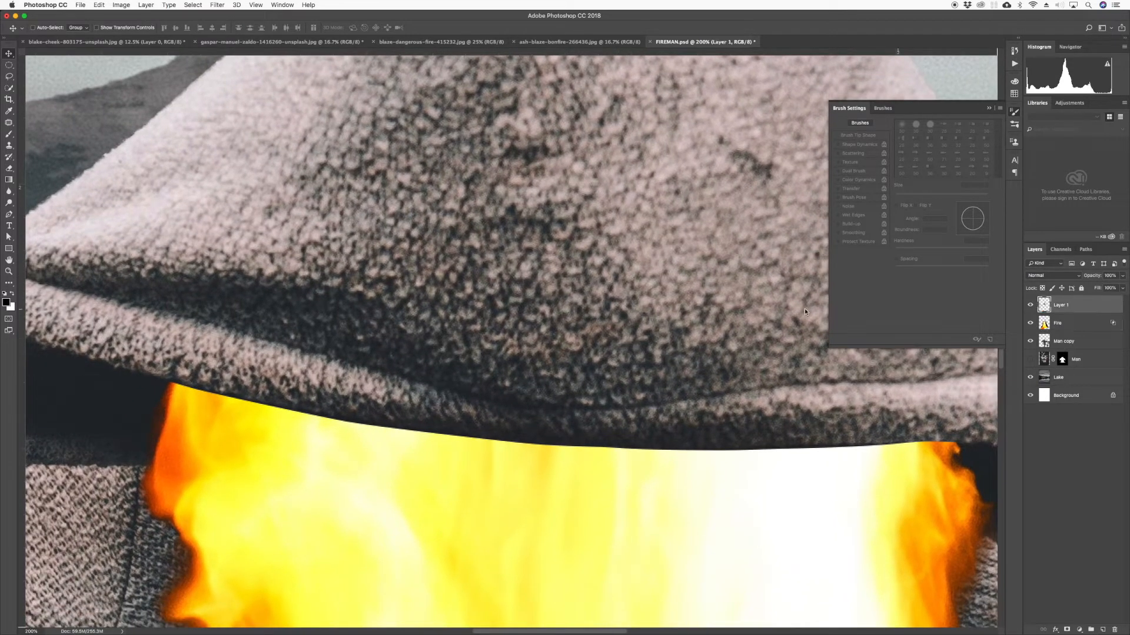
left_click(9, 191)
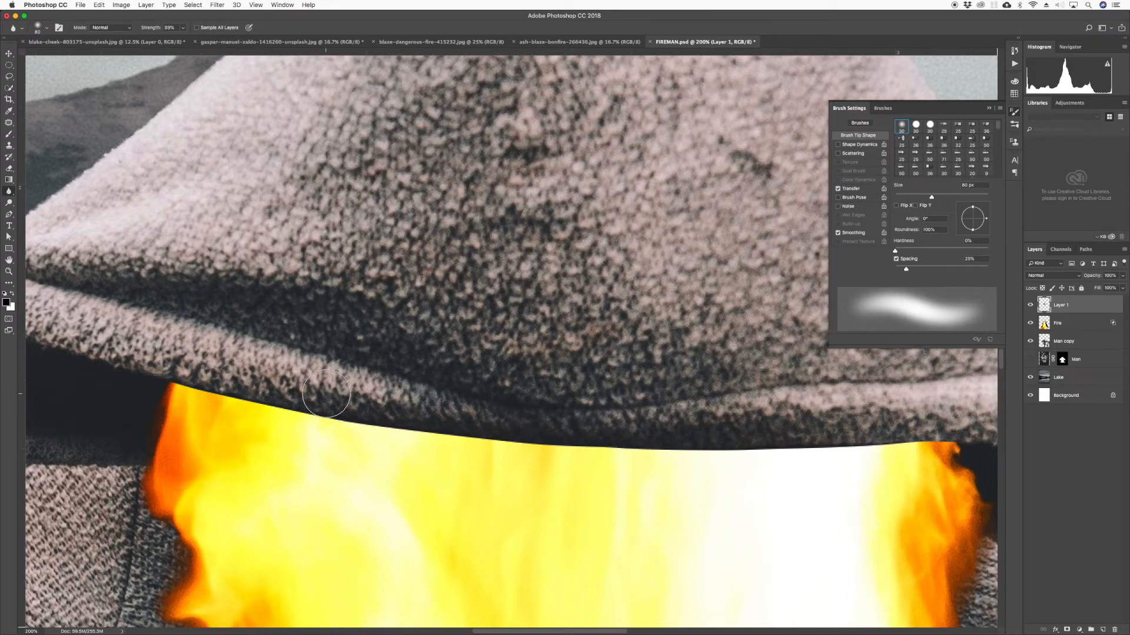
key("bracketleft")
key("bracketleft")
key("bracketleft")
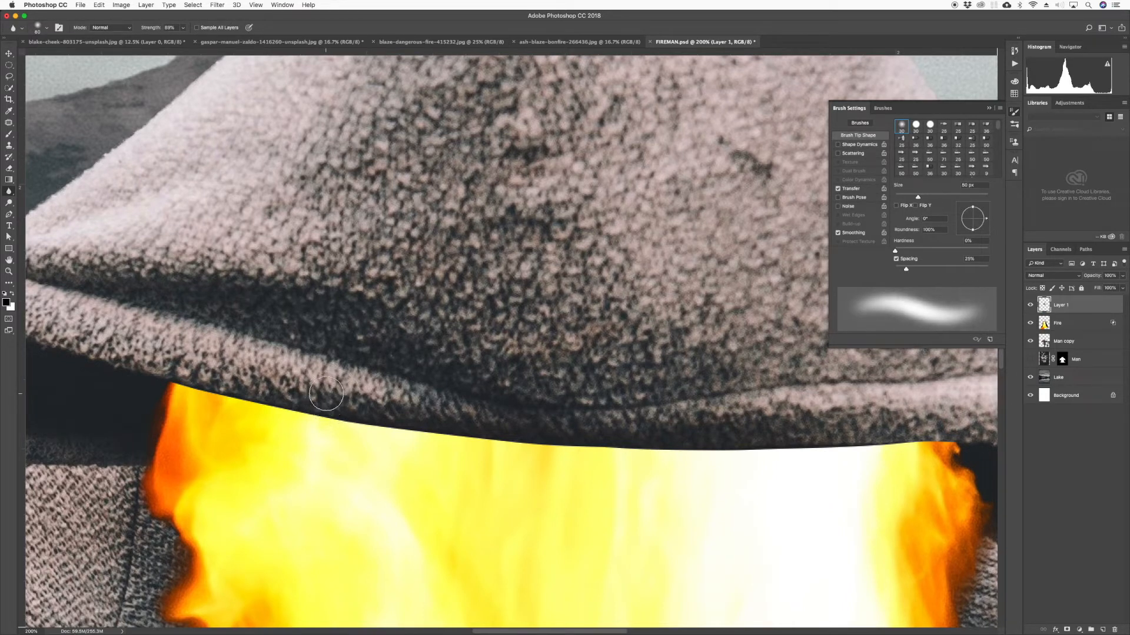
left_click(183, 27)
left_click_drag(181, 38, 198, 37)
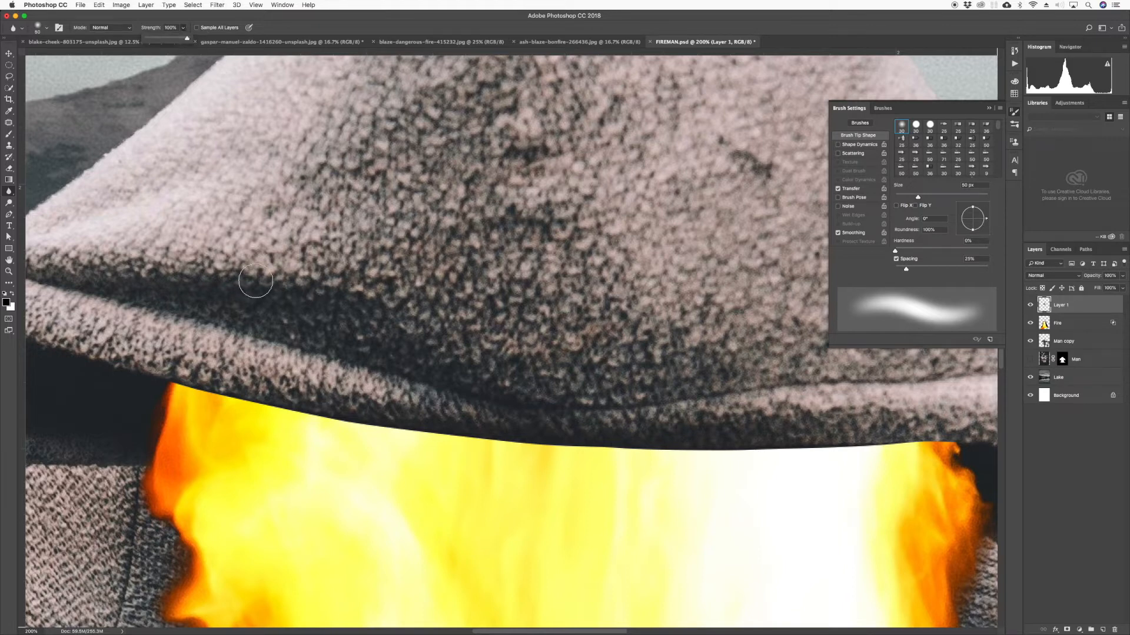
left_click(218, 253)
key("bracketleft")
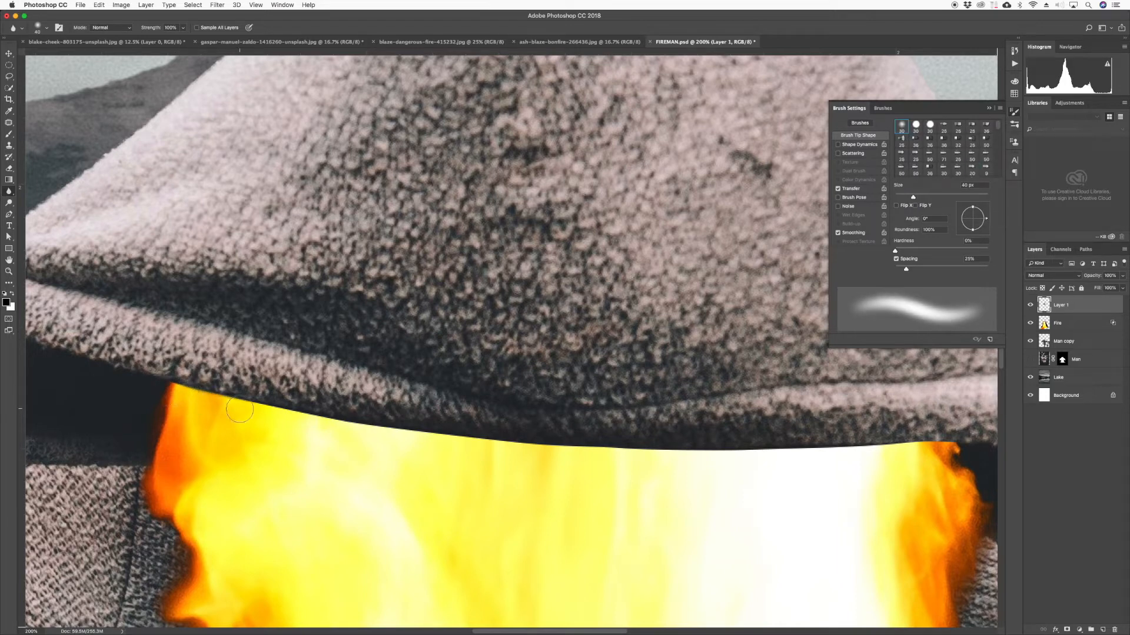
- Blur the hard lower edge of the hood's hem along its full width above the flame
mouse_move(239, 410)
left_mouse_down()
mouse_move(273, 420)
mouse_move(218, 406)
mouse_move(318, 426)
mouse_move(203, 405)
mouse_move(398, 443)
mouse_move(297, 424)
mouse_move(641, 460)
mouse_move(476, 458)
left_mouse_up()
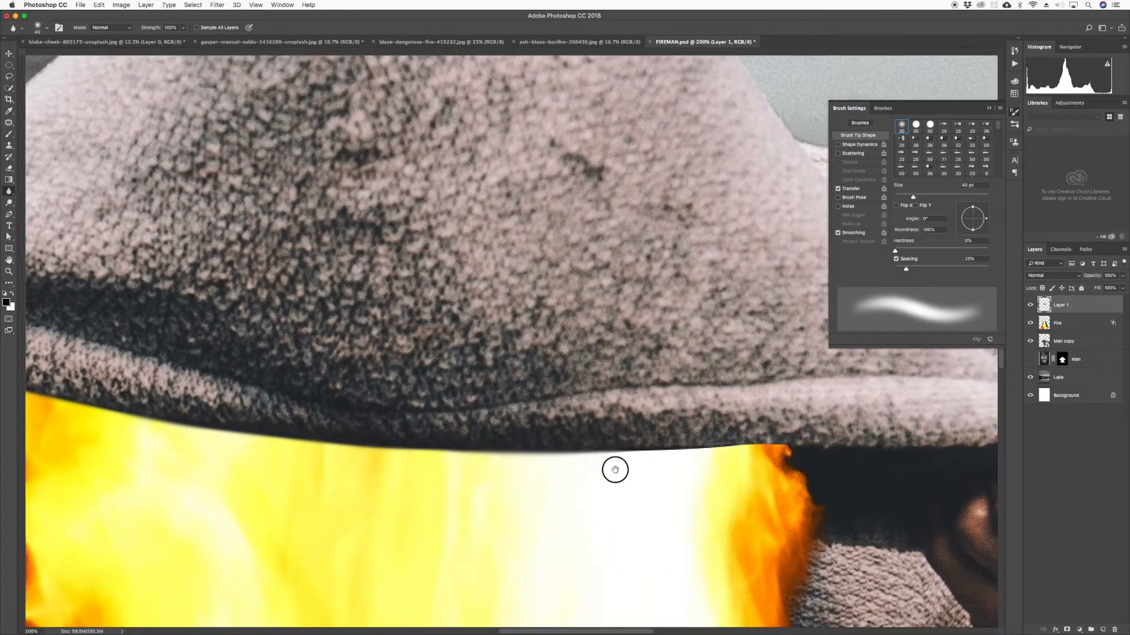
left_click_drag(615, 470, 450, 472)
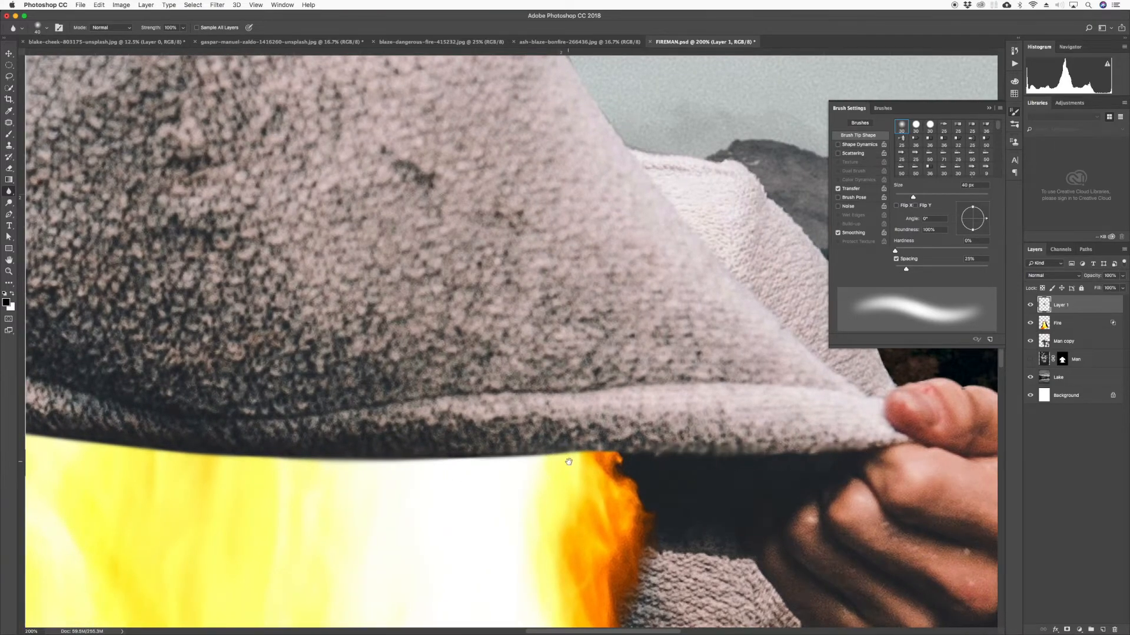
left_click_drag(568, 462, 782, 473)
left_click_drag(418, 474, 557, 474)
left_click_drag(361, 444, 561, 485)
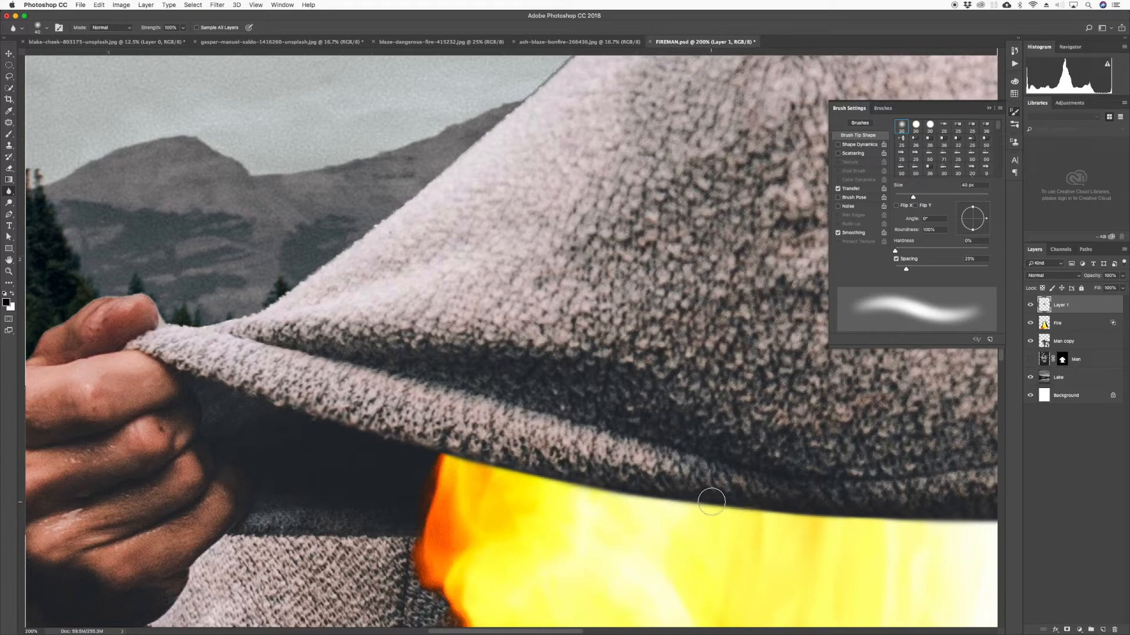
- Check the softened hem at overview and close-up, toggling the hood layer's visibility for comparison
key("v")
key("super+minus")
key("super+minus")
key("super+minus")
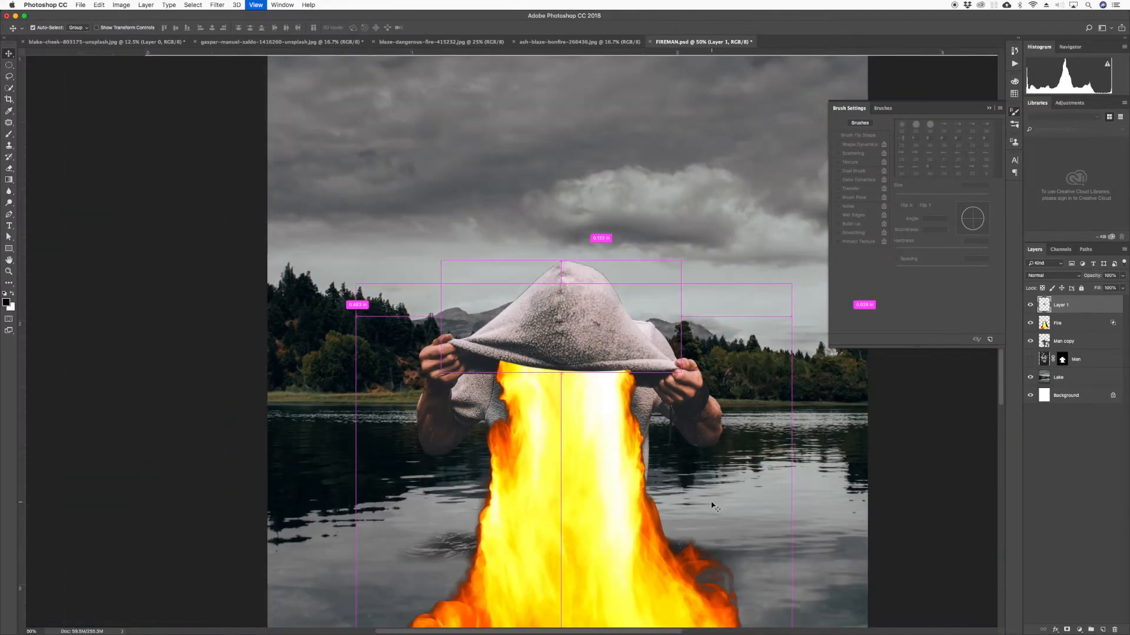
key("super+minus")
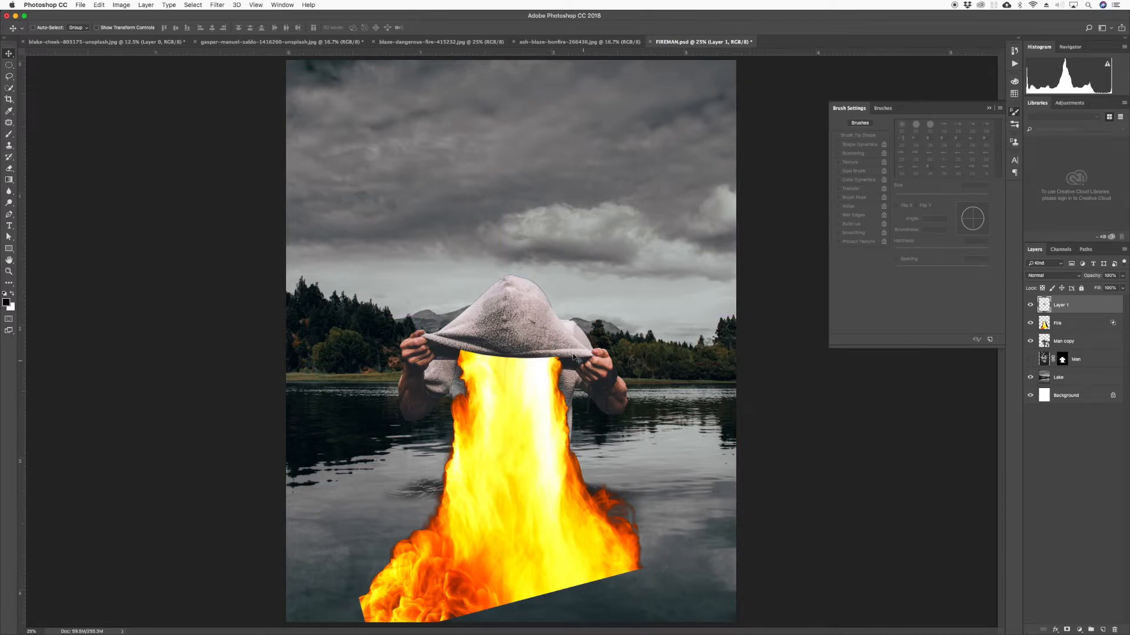
key("super+plus")
key("super+plus")
key("super+plus")
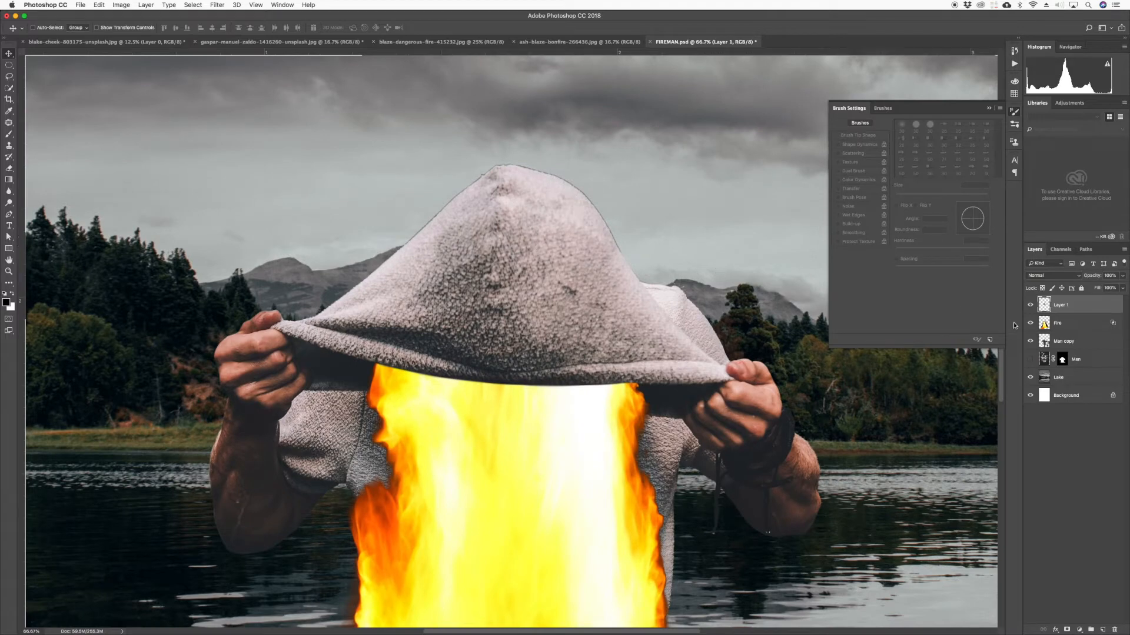
left_click(1030, 305)
left_click(1031, 306)
- Add a layer mask to Layer 1 and set up a soft black 35 px brush at the hood's upper outline
left_click(1066, 629)
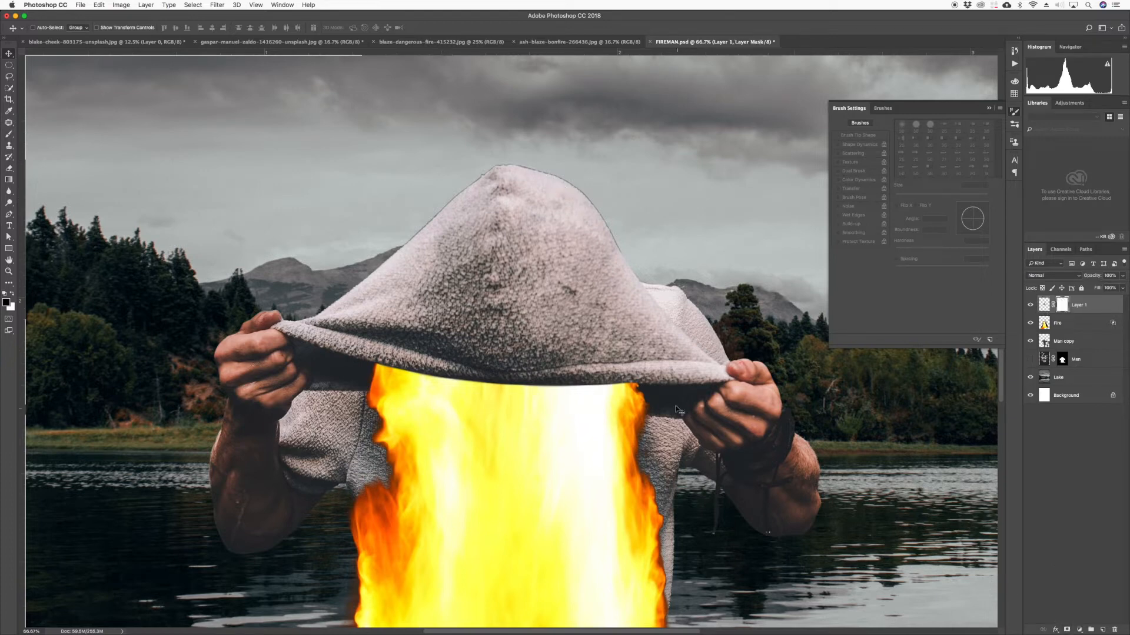
key("b")
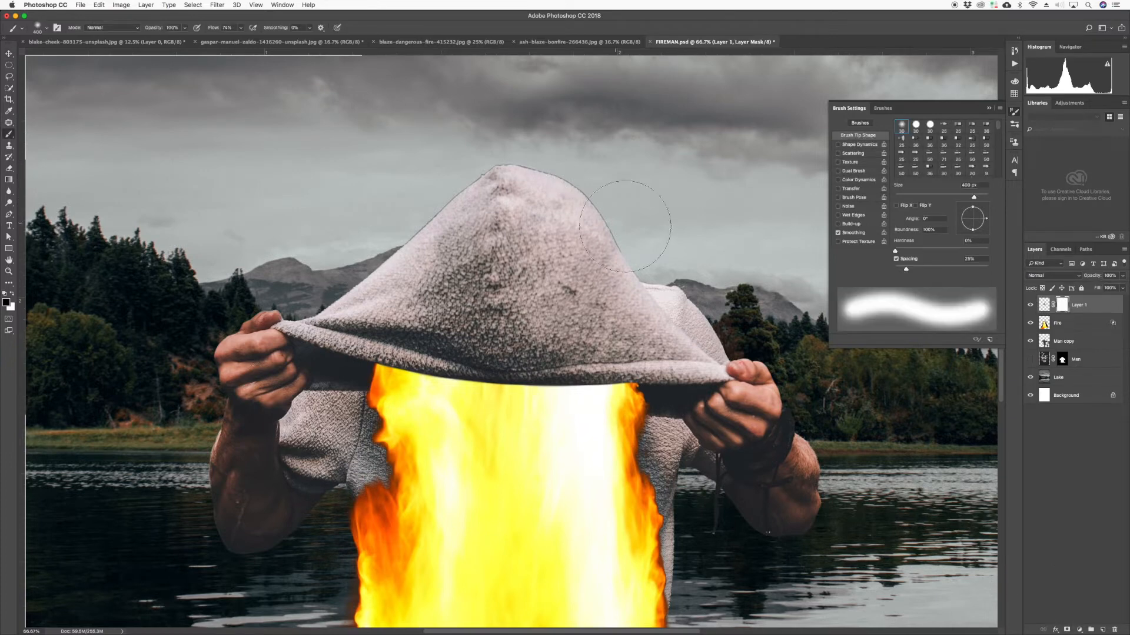
key("bracketleft")
key("bracketleft")
key("bracketleft")
key("bracketleft")
key("bracketleft")
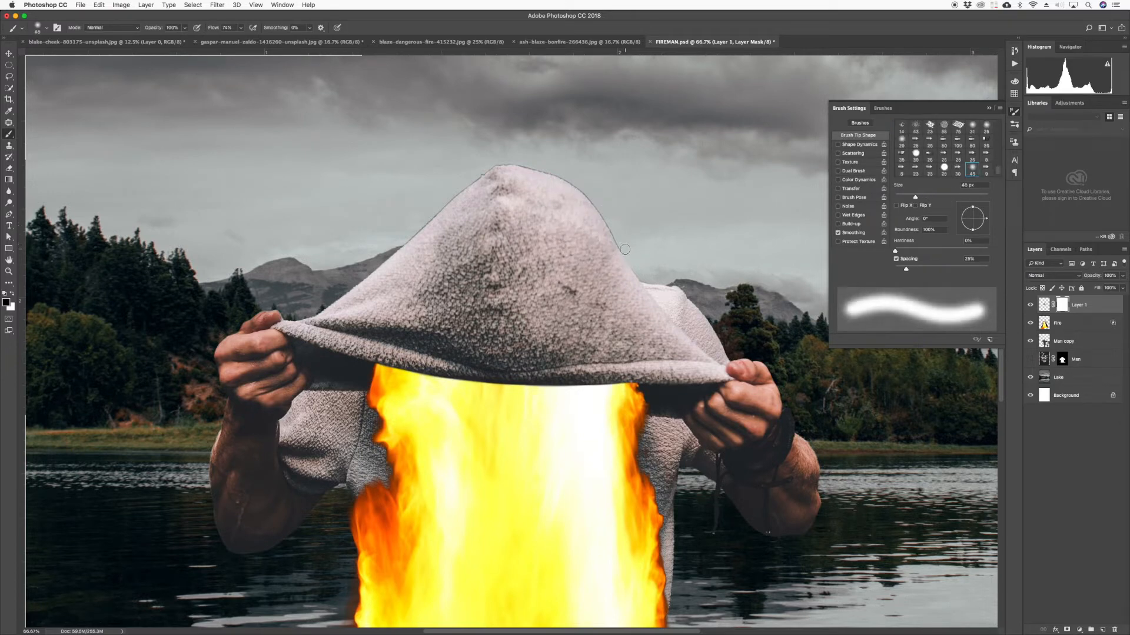
key("super+plus")
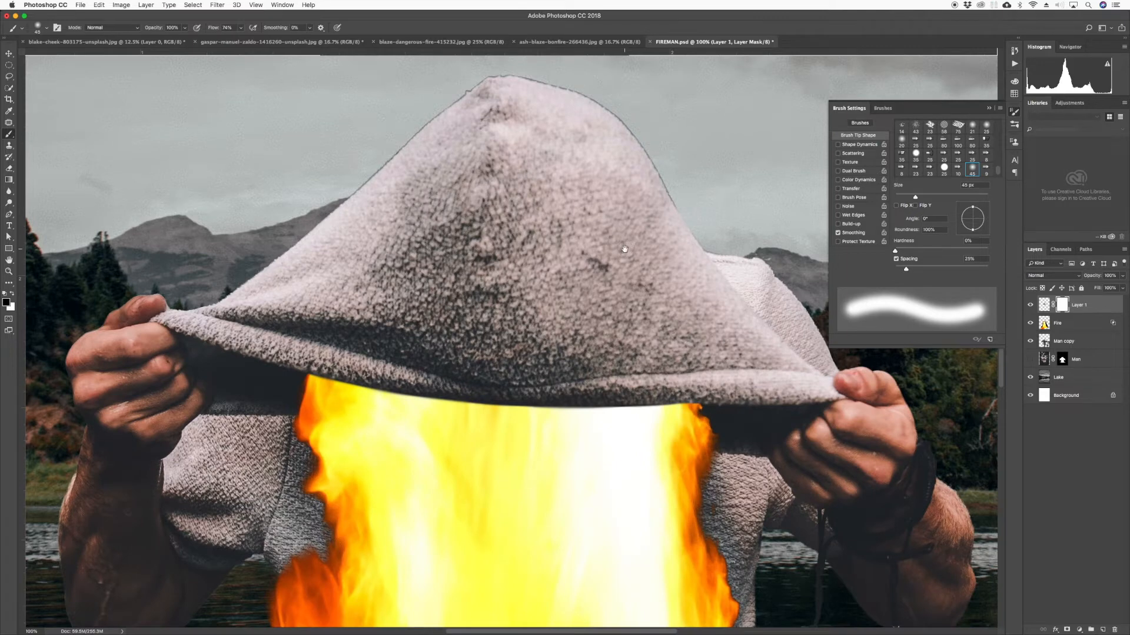
left_click_drag(625, 249, 618, 306)
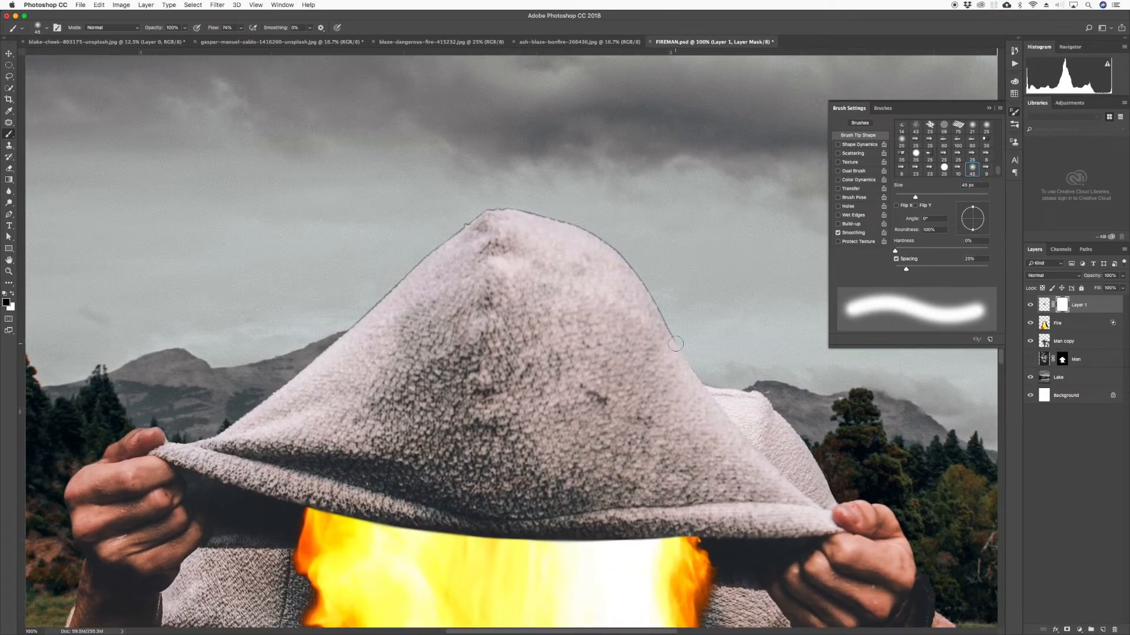
key("bracketleft")
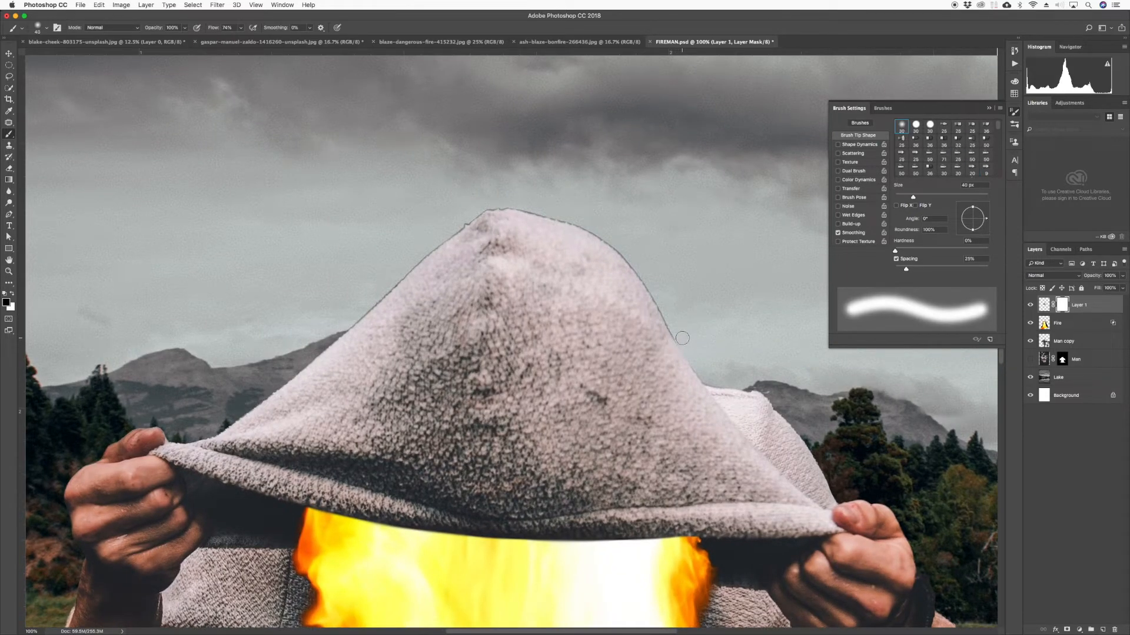
left_click_drag(676, 317, 661, 336)
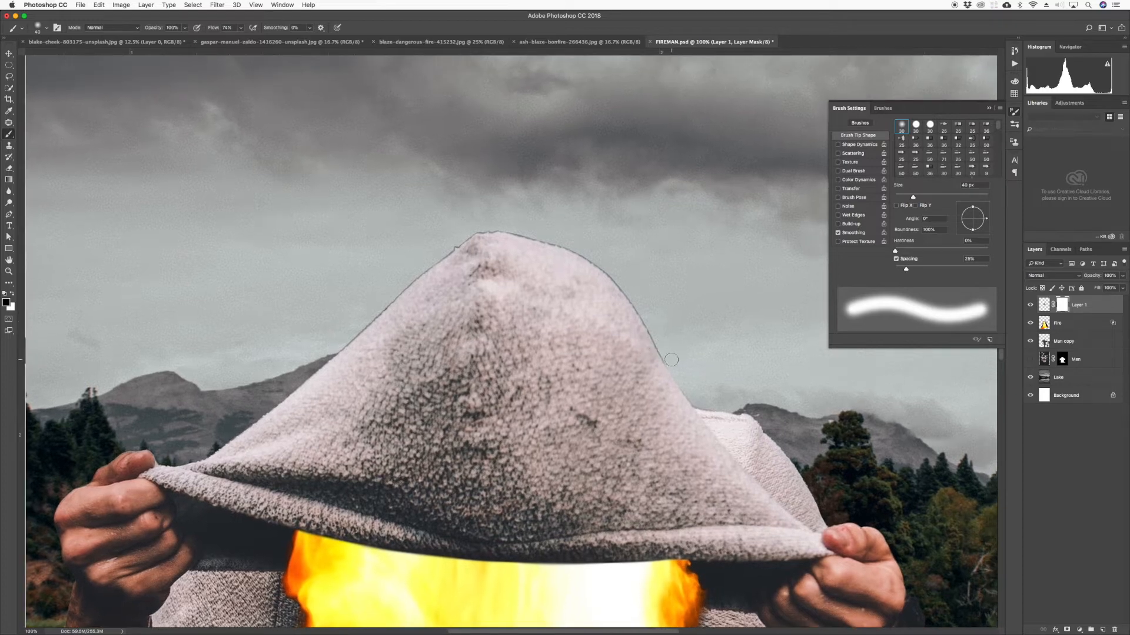
key("bracketleft")
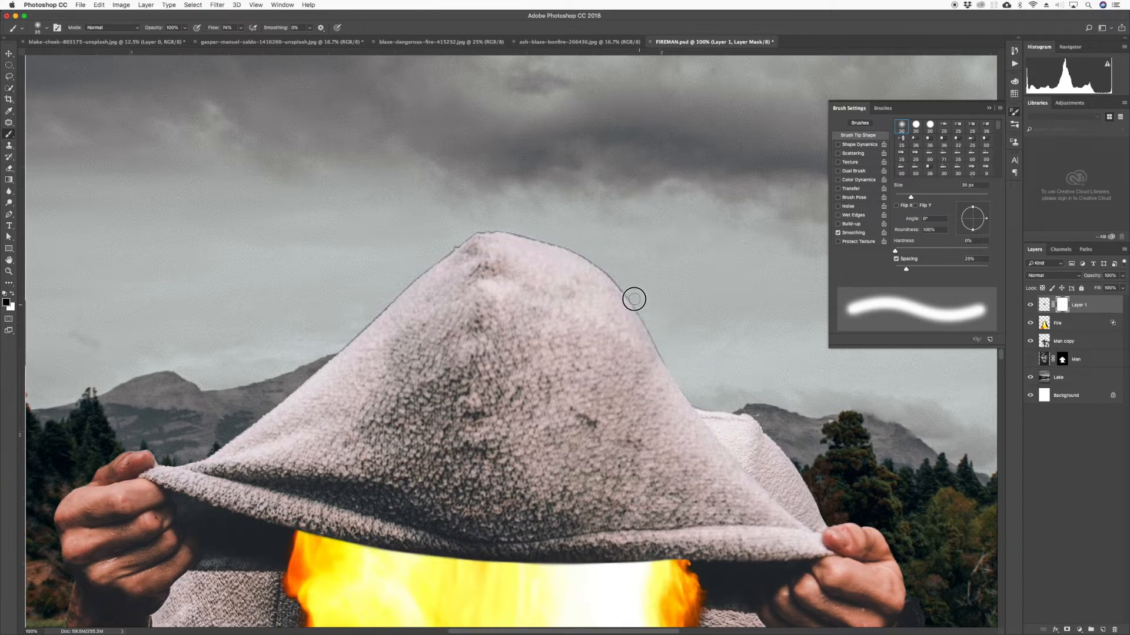
- Set the brush flow to 60% and the opacity to 78%
left_click(240, 27)
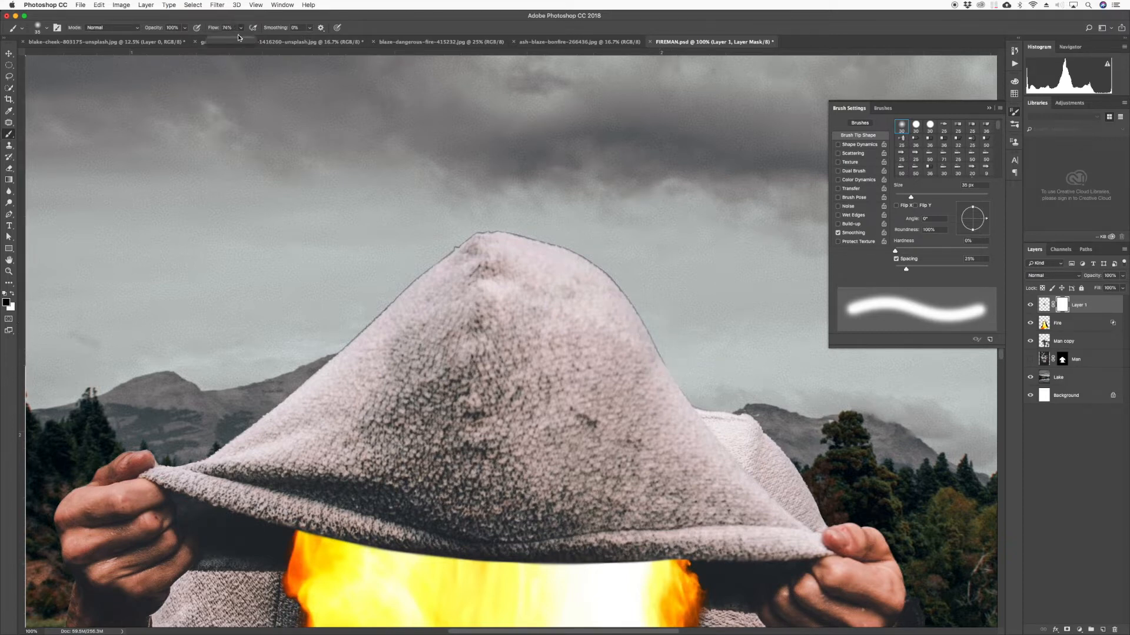
left_click_drag(242, 38, 235, 38)
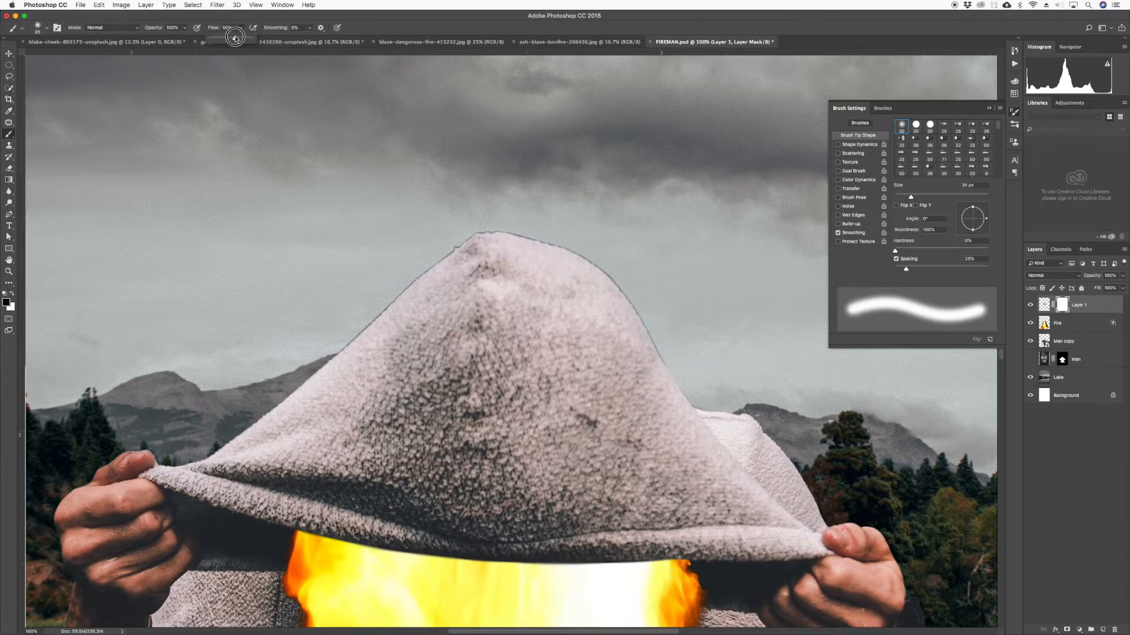
left_click(186, 28)
left_click_drag(184, 38, 176, 39)
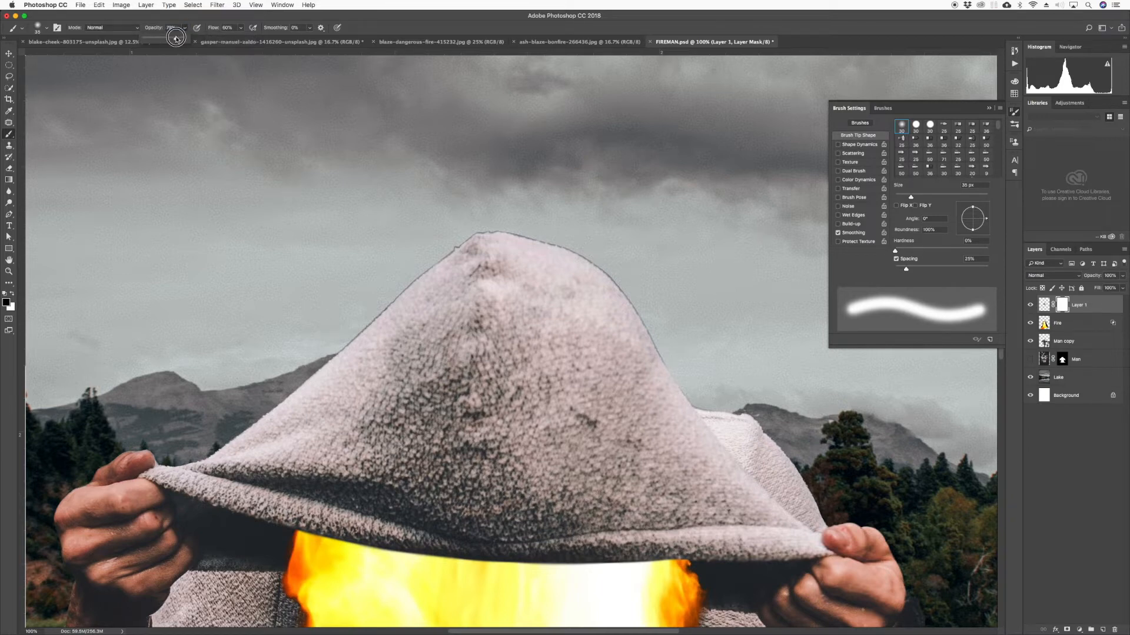
- Paint black on Layer 1's mask along the hood's dark upper outline, undoing and repainting the stroke on the slope above the mountains
left_click(653, 304)
mouse_move(636, 301)
left_mouse_down()
mouse_move(628, 287)
mouse_move(668, 358)
left_mouse_up()
mouse_move(607, 274)
left_mouse_down()
mouse_move(565, 243)
mouse_move(472, 228)
mouse_move(391, 283)
mouse_move(359, 321)
mouse_move(386, 304)
mouse_move(338, 348)
left_mouse_up()
key("super+z")
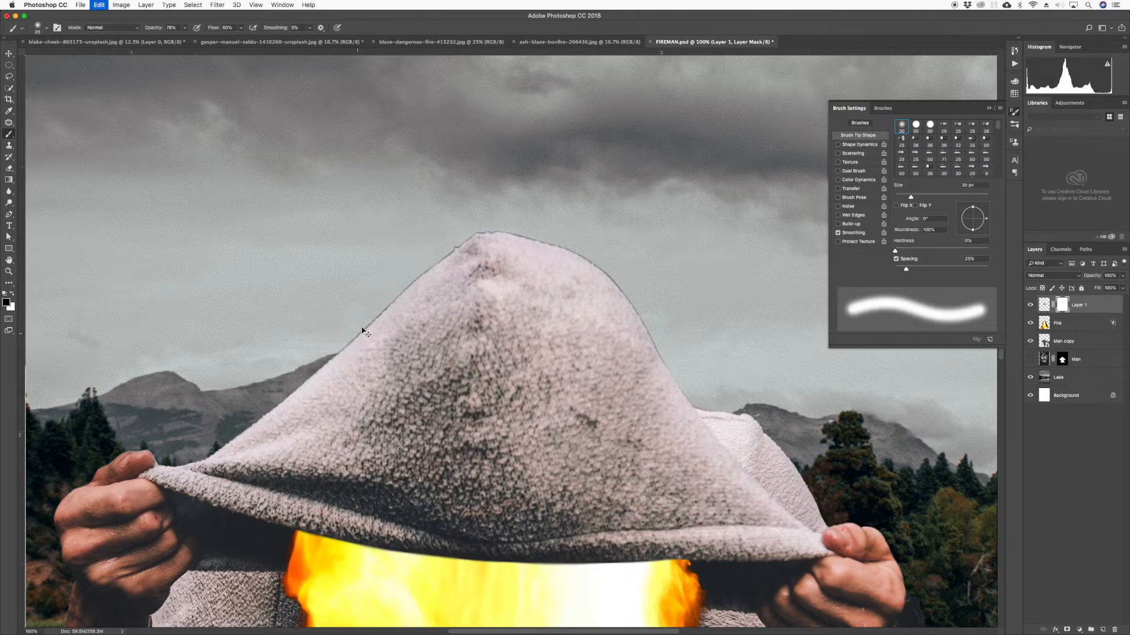
left_click_drag(380, 308, 330, 351)
- Hide the Man copy layer, toggle Layer 1's visibility for comparison, and target Layer 1's mask
left_click(1042, 347)
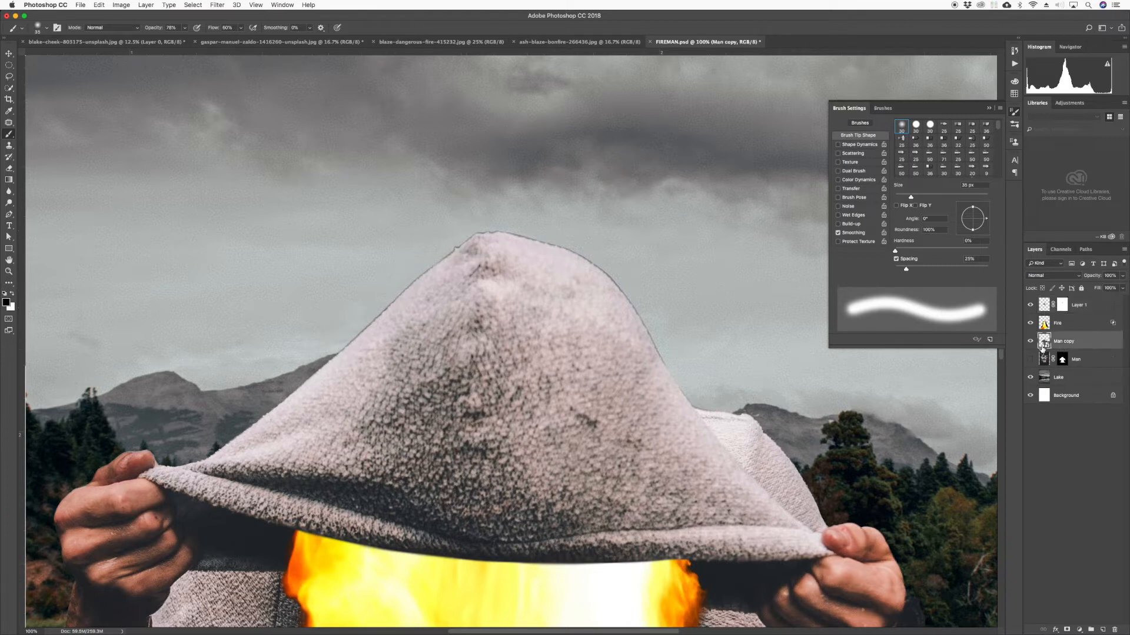
left_click(1030, 341)
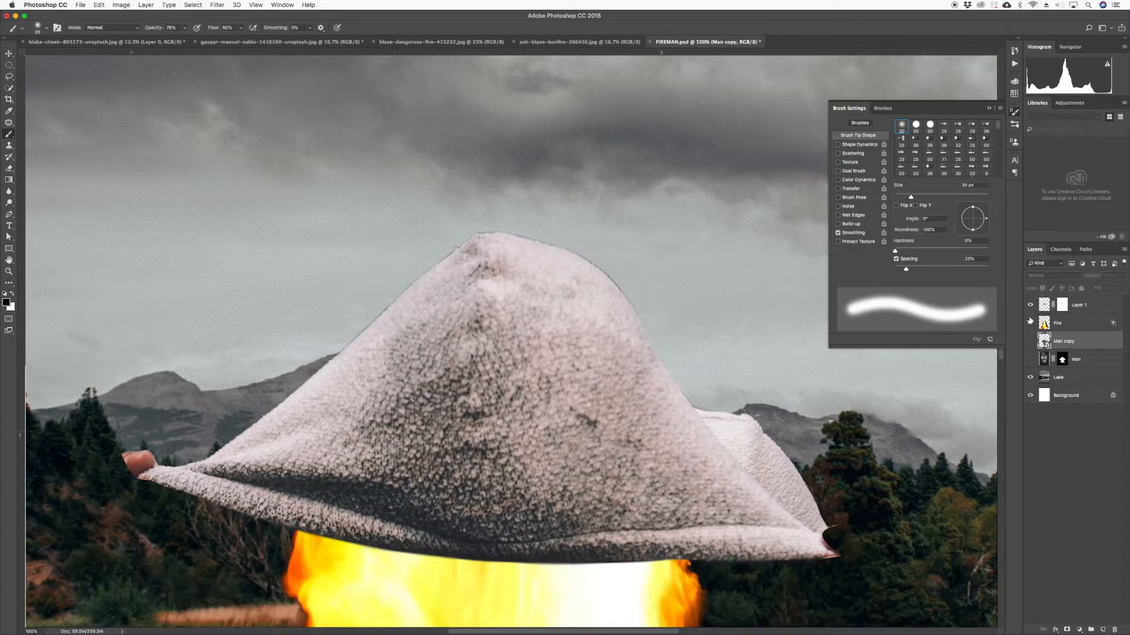
left_click(1031, 305)
left_click(1030, 305)
left_click(1065, 306)
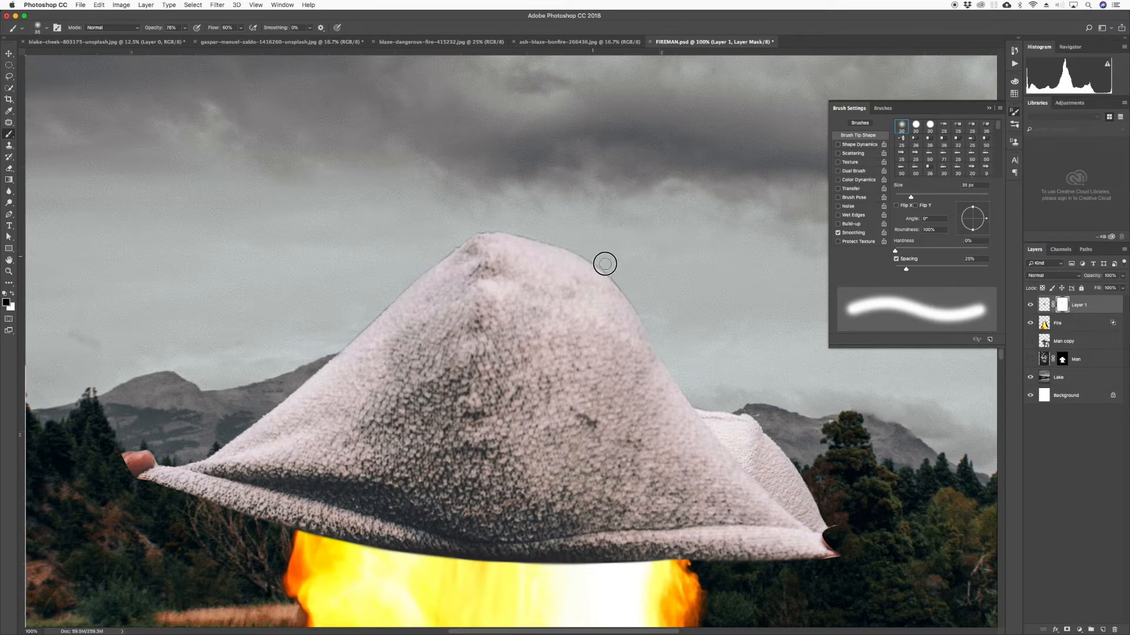
- Paint black on Layer 1's mask around the hood's upper outline to remove the remaining dark edge on both slopes and the peak
left_click(628, 295)
left_click_drag(595, 256, 535, 233)
left_click(508, 228)
left_click_drag(601, 257, 579, 251)
mouse_move(493, 224)
left_mouse_down()
mouse_move(463, 230)
mouse_move(327, 353)
left_mouse_up()
left_click_drag(398, 293, 369, 320)
left_click(369, 316)
left_click(415, 276)
left_click(414, 276)
left_click(465, 238)
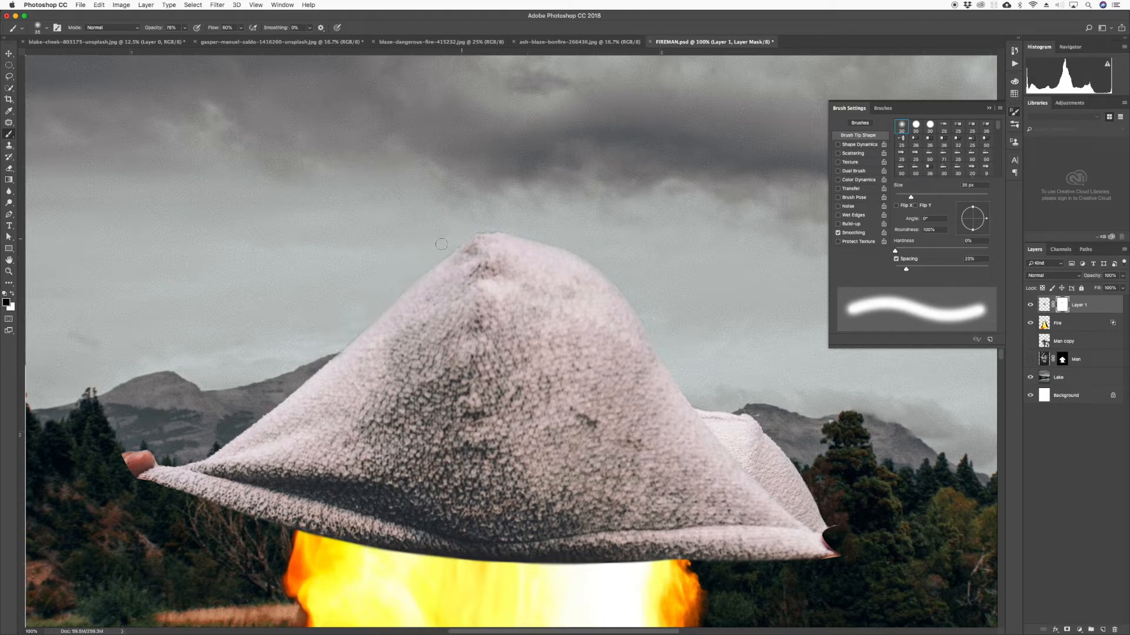
left_click(485, 226)
left_click(531, 232)
left_click(593, 257)
left_click(621, 283)
left_click(675, 347)
- Show the Man copy layer again and copy Layer 1's mask onto it
left_click(1030, 342)
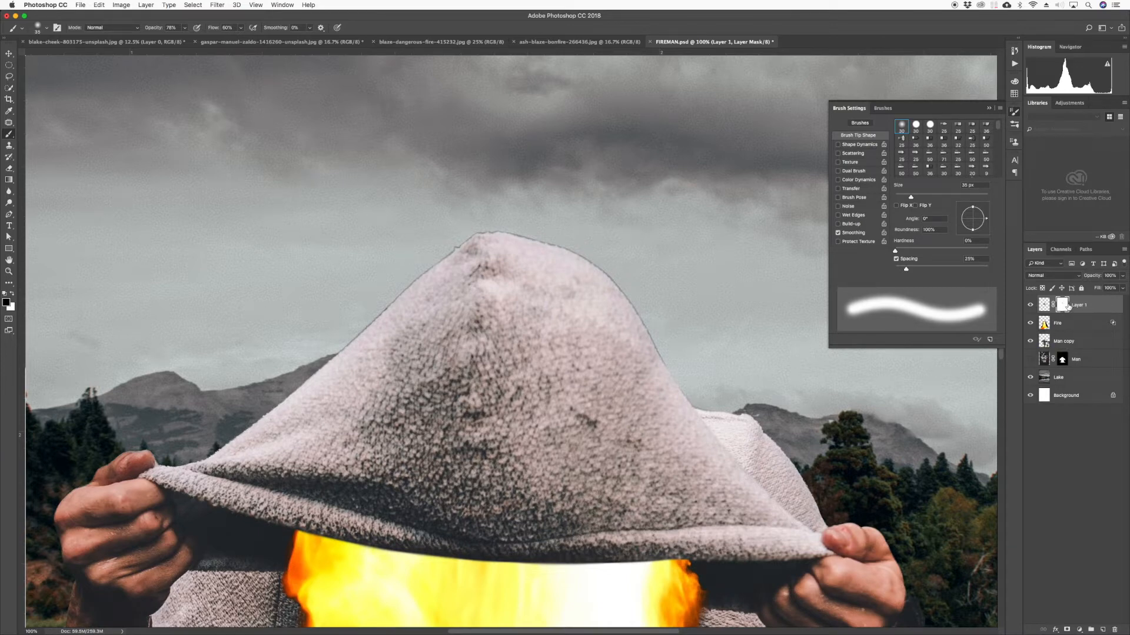
left_click_drag(1062, 305, 1082, 347)
key("super+minus")
key("super+minus")
key("super+minus")
key("super+minus")
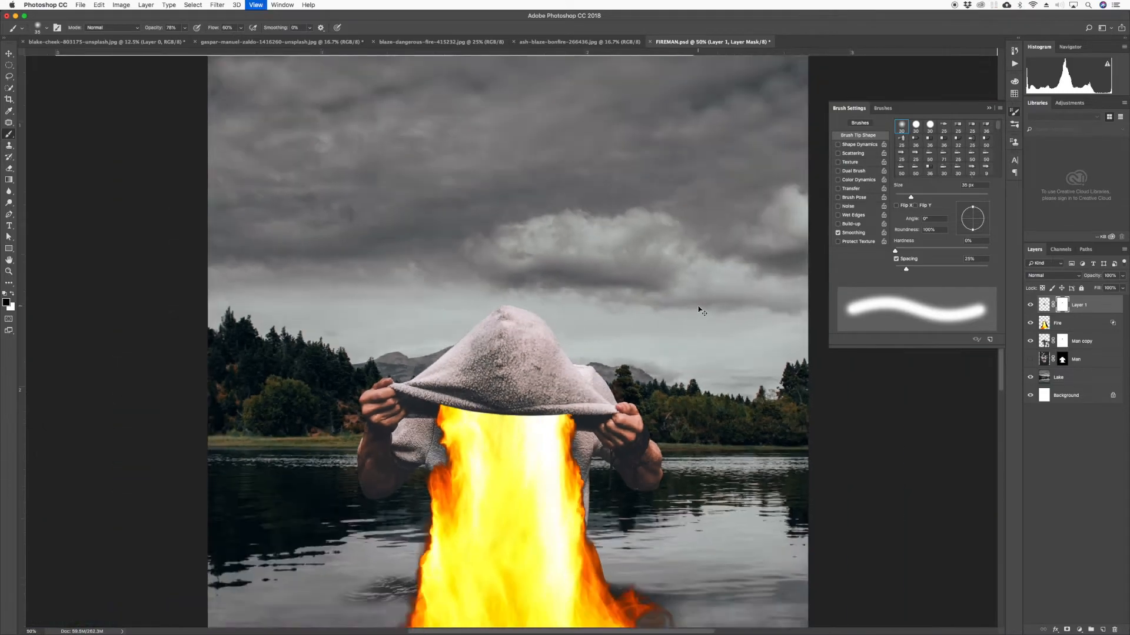
key("super+minus")
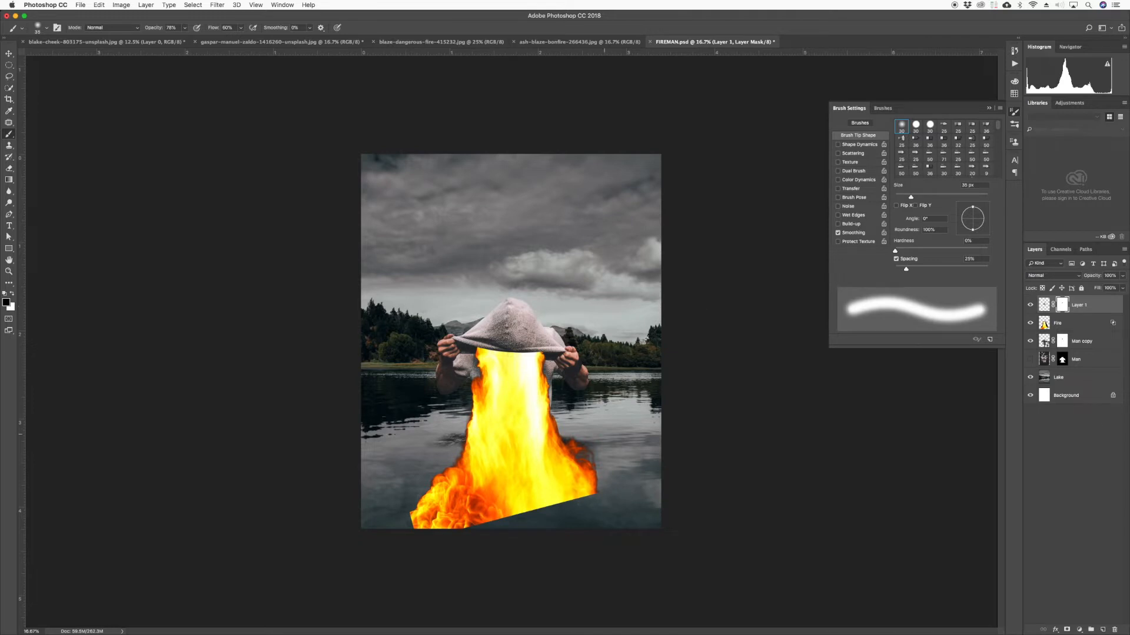
- Add a layer mask to the Fire layer and set the soft brush to 1000 px at 100% opacity
left_click(1056, 326)
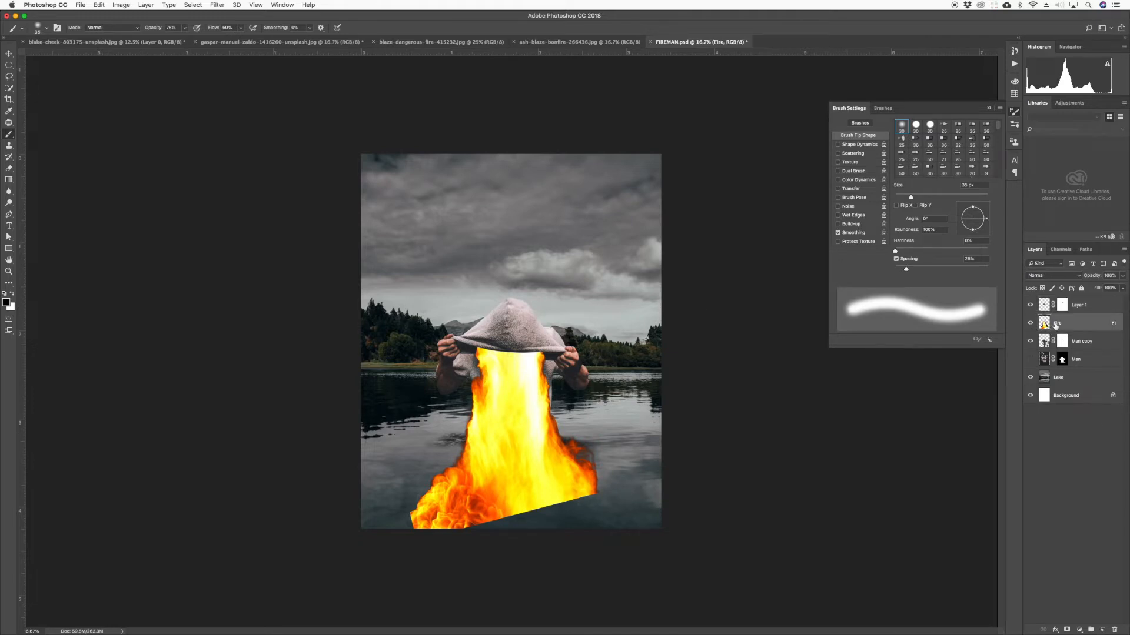
left_click(1066, 630)
key("bracketright")
key("bracketright")
key("bracketright")
key("bracketright")
key("bracketright")
key("bracketright")
key("bracketright")
key("bracketright")
key("bracketright")
key("bracketright")
key("bracketright")
key("bracketright")
key("bracketright")
key("bracketright")
key("bracketright")
key("bracketright")
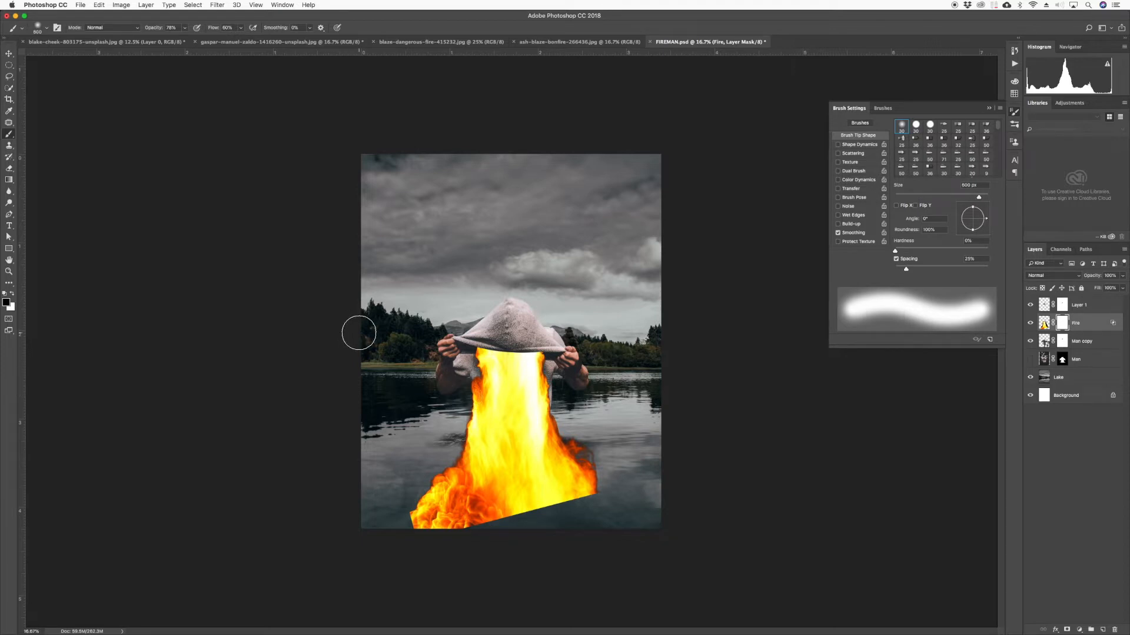
key("bracketright")
key("bracketright")
key("bracketright")
key("bracketright")
key("bracketright")
left_click(188, 27)
left_click_drag(184, 37, 203, 38)
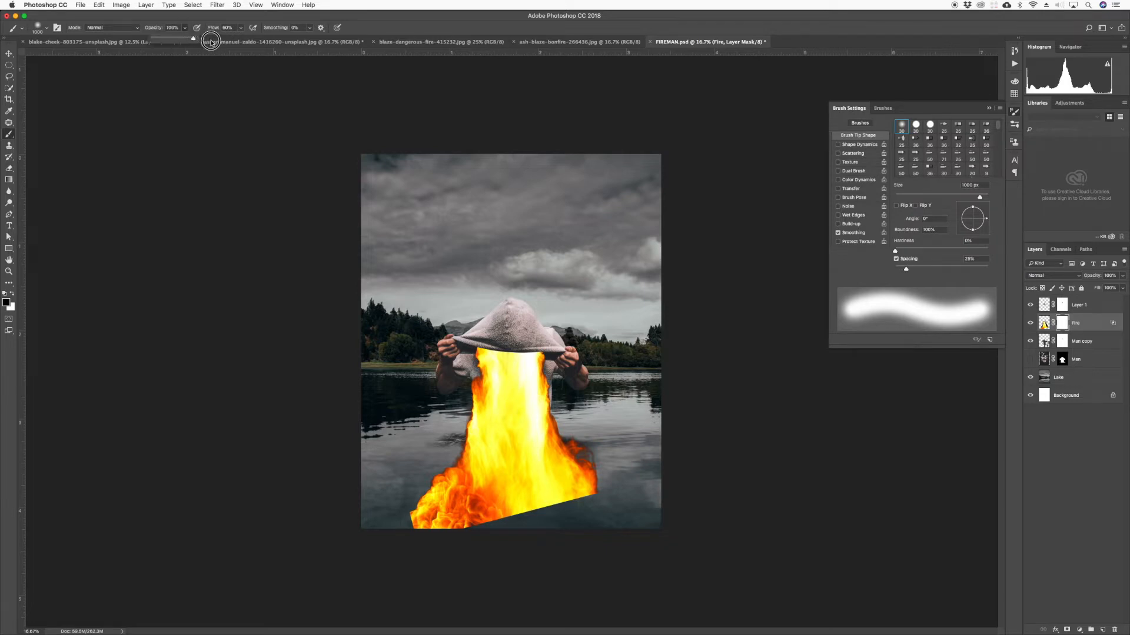
- Test a black stroke on the Fire mask along the flames' cut-off lower edge, undo it, and set the brush flow to 100%
left_click(574, 417)
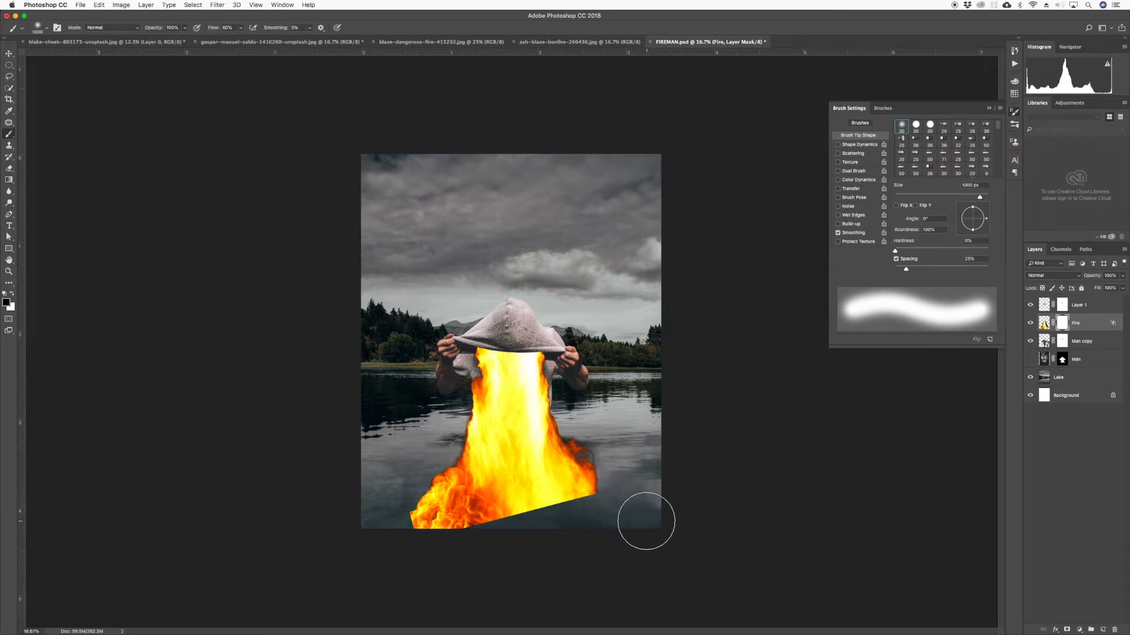
mouse_move(570, 524)
left_mouse_down()
mouse_move(513, 527)
mouse_move(566, 528)
mouse_move(505, 533)
mouse_move(544, 532)
left_mouse_up()
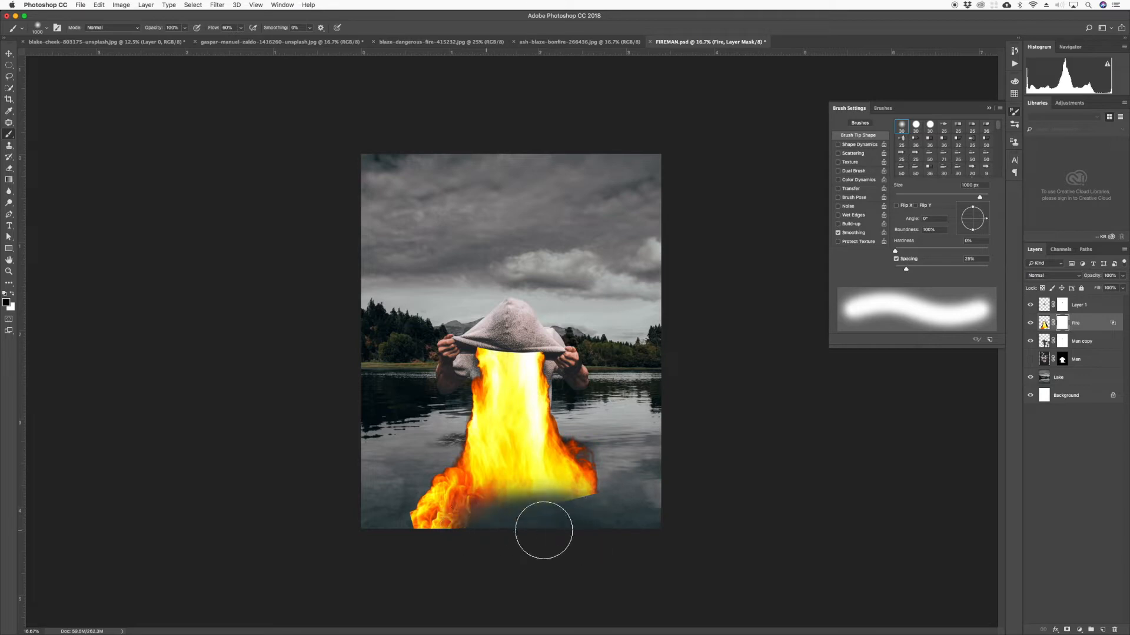
key("super+z")
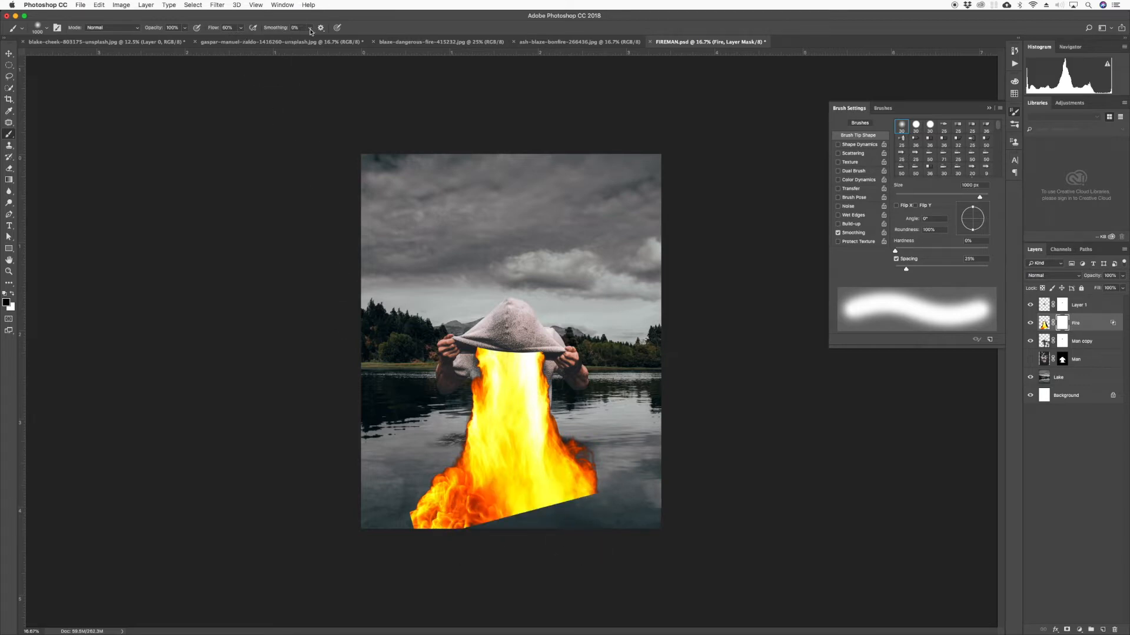
left_click(241, 28)
left_click_drag(240, 42, 275, 41)
- Duplicate the Fire layer, place the copy directly beneath the Man layer, and hide it as a backup
left_click(9, 53)
left_click(1044, 323)
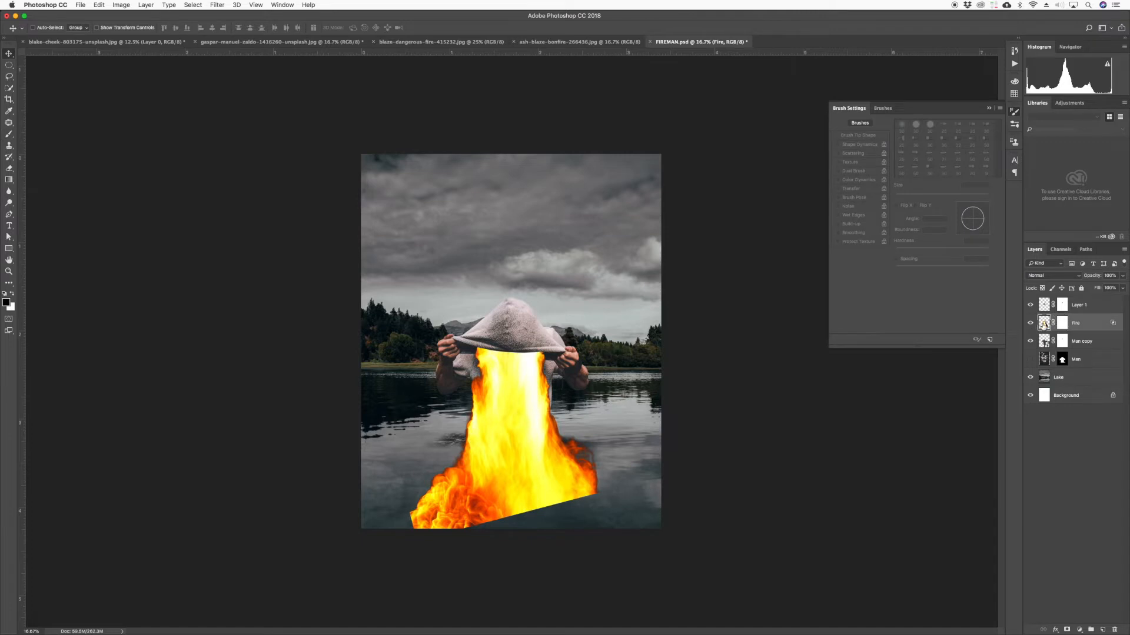
key("super+j")
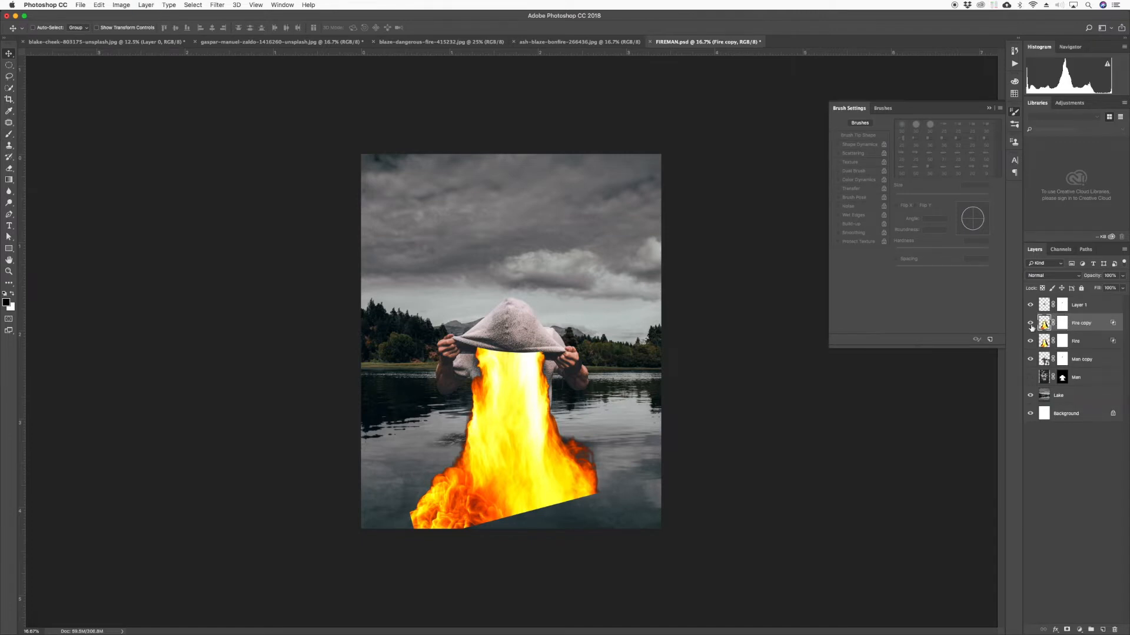
left_click(1029, 323)
left_click(1030, 323)
left_click_drag(1044, 322, 1048, 374)
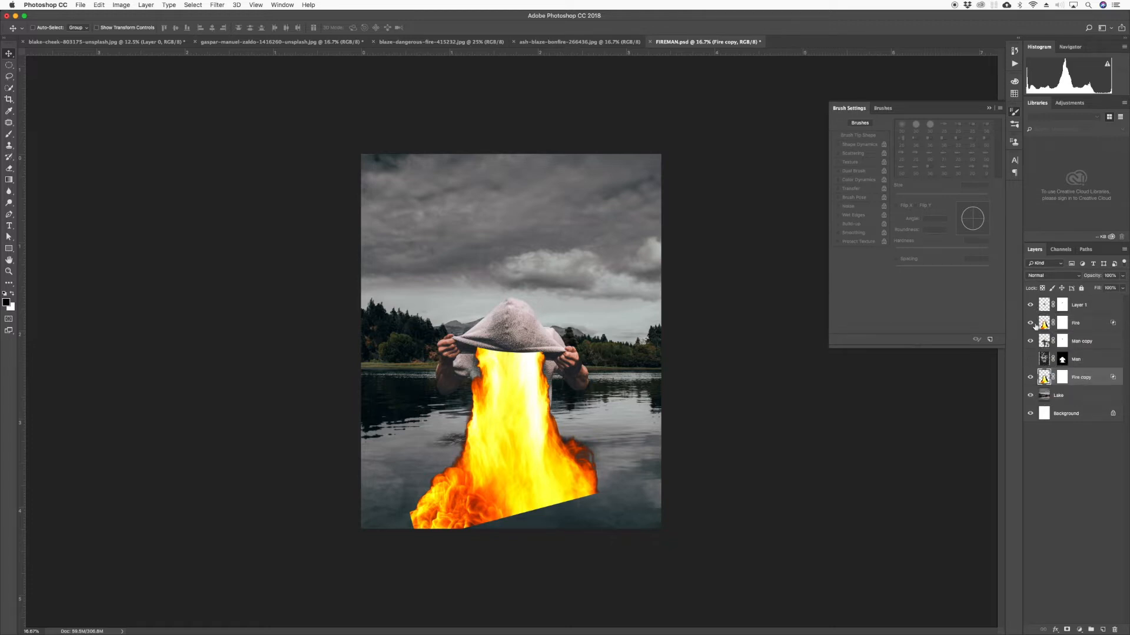
left_click(1030, 378)
- Paint black on the Fire layer's mask to fade the flames' hard lower edge into the water, and save the document
left_click(1043, 326)
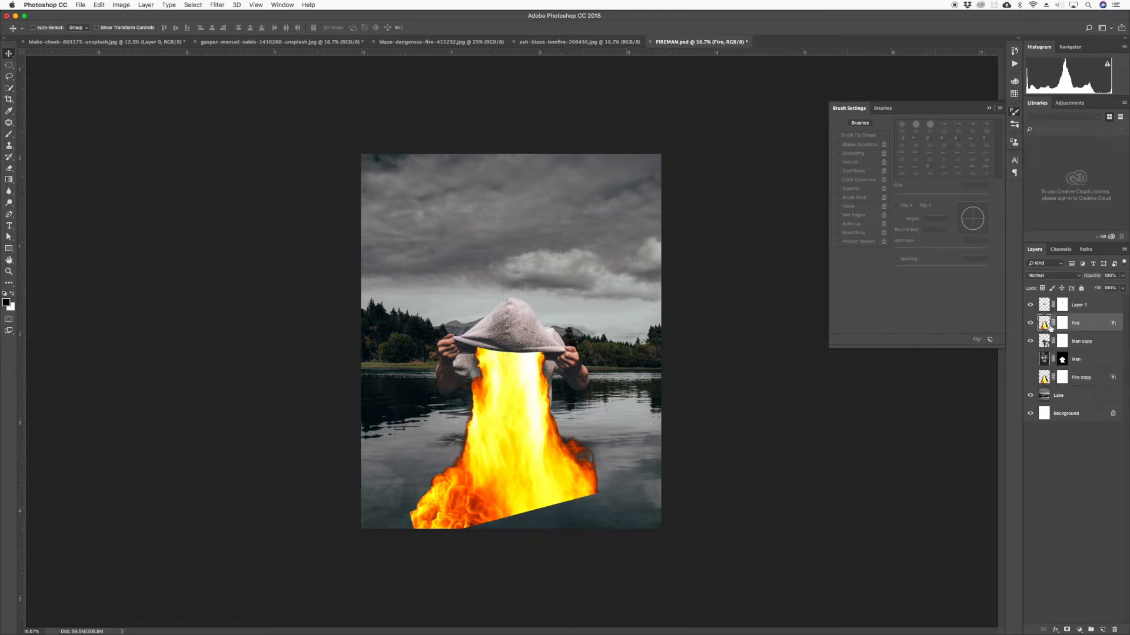
left_click(1062, 324)
key("b")
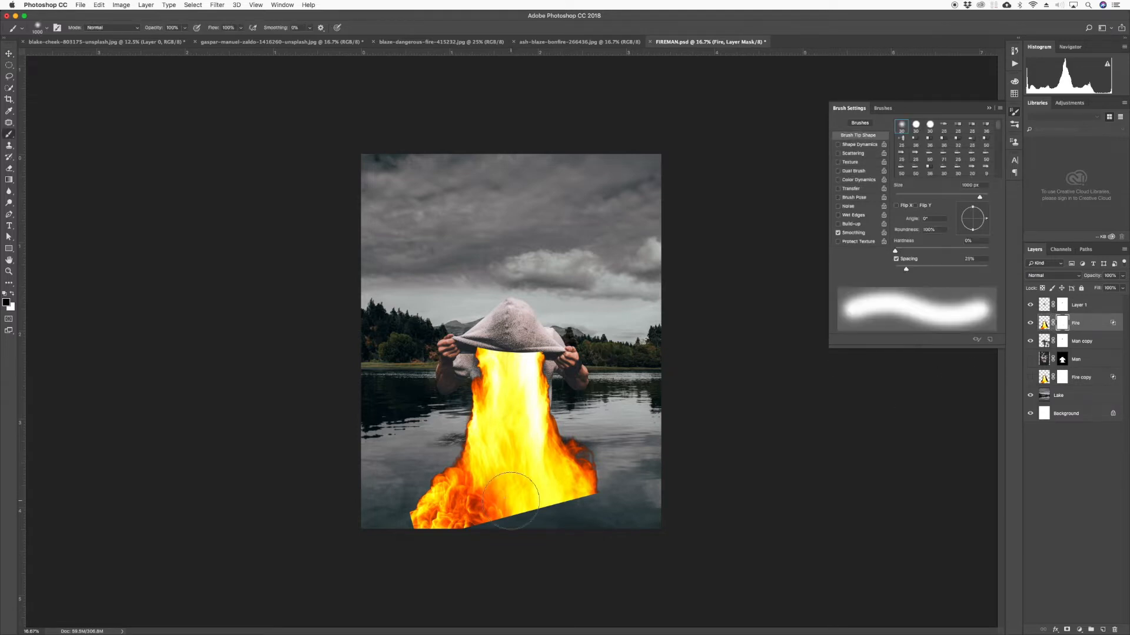
mouse_move(434, 551)
left_mouse_down()
mouse_move(508, 538)
mouse_move(383, 537)
mouse_move(478, 539)
mouse_move(421, 526)
mouse_move(630, 523)
mouse_move(515, 522)
mouse_move(614, 516)
mouse_move(466, 507)
mouse_move(489, 511)
mouse_move(433, 520)
mouse_move(500, 510)
mouse_move(580, 524)
mouse_move(532, 501)
mouse_move(481, 520)
mouse_move(528, 503)
mouse_move(585, 522)
mouse_move(511, 497)
mouse_move(479, 511)
mouse_move(540, 499)
mouse_move(582, 519)
mouse_move(548, 495)
mouse_move(572, 517)
left_mouse_up()
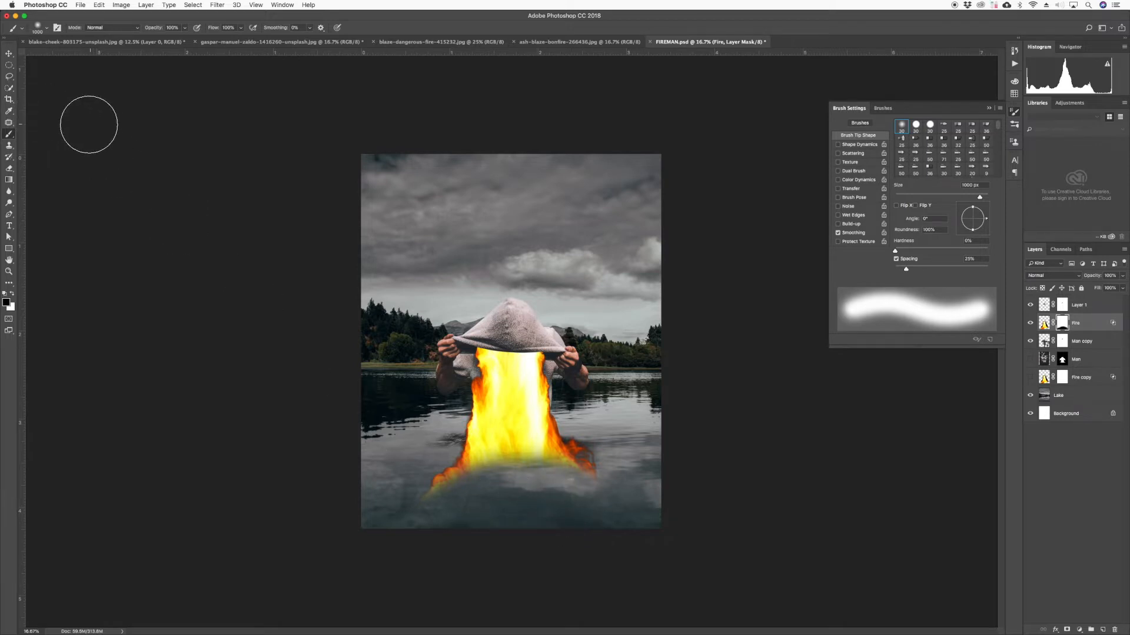
key("v")
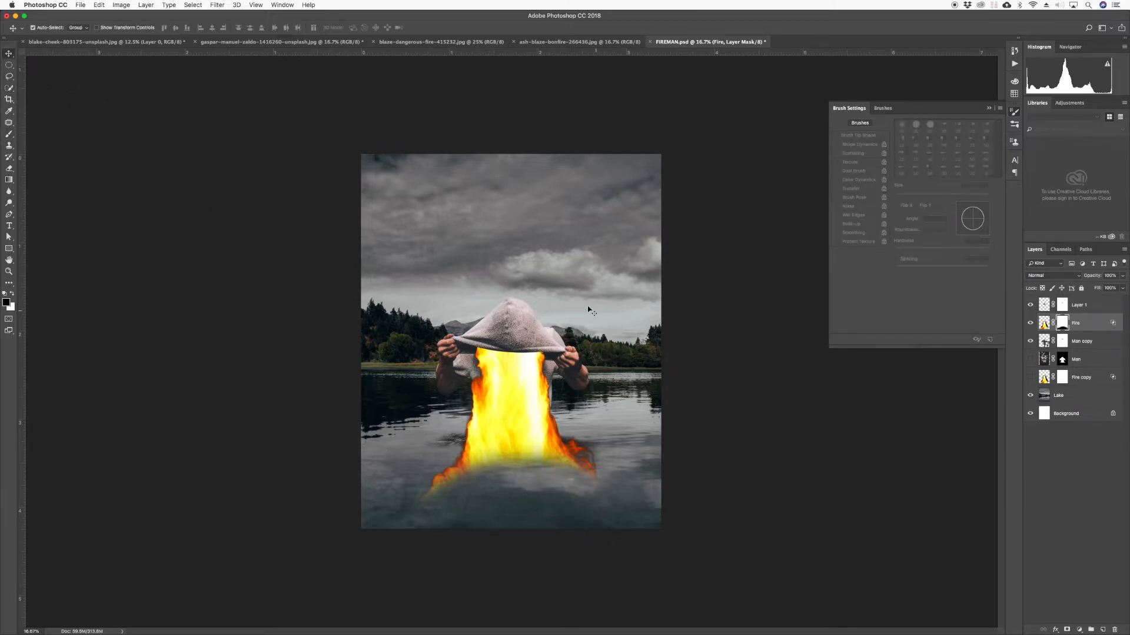
key("super+s")
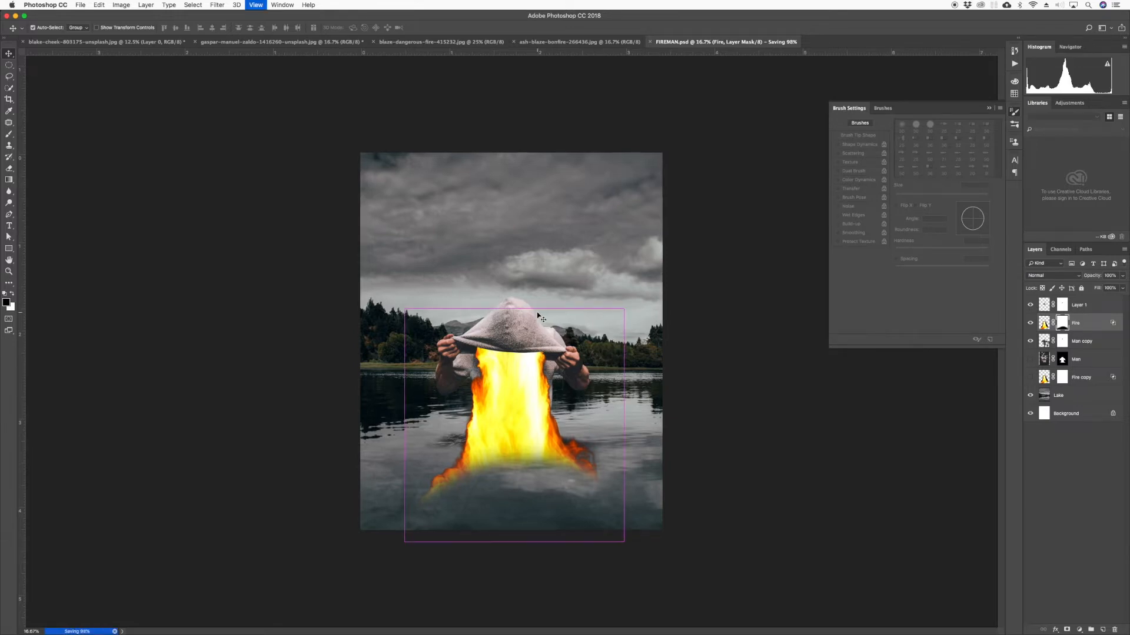
- Add a Curves adjustment layer above the Fire layer and clip it to the fire
key("super+equal")
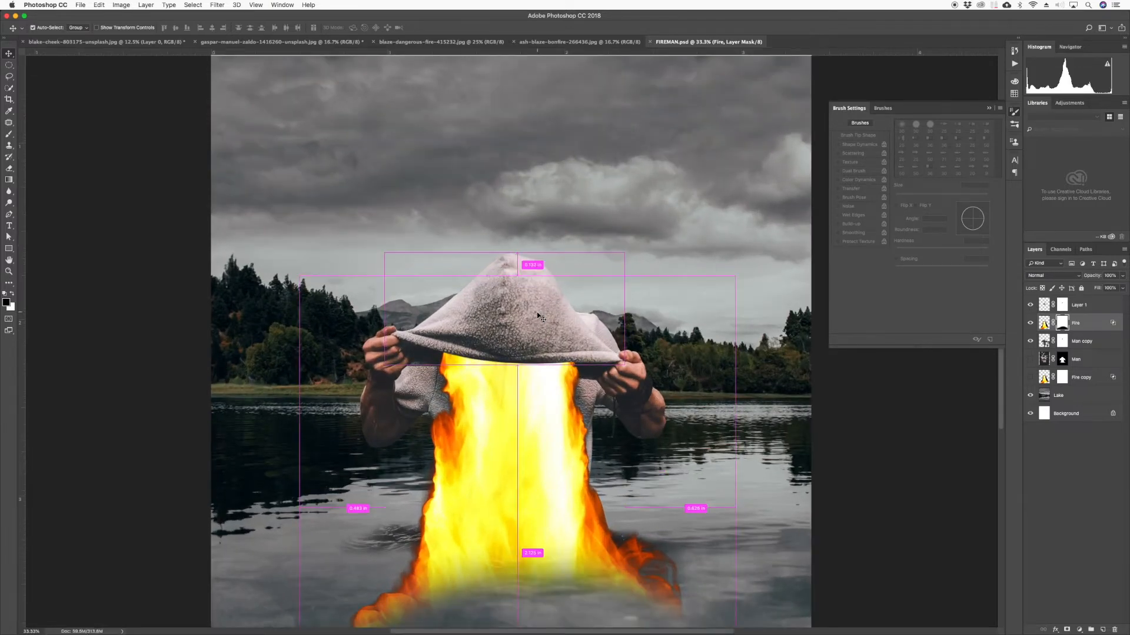
key("super+equal")
key("super+minus")
key("super+minus")
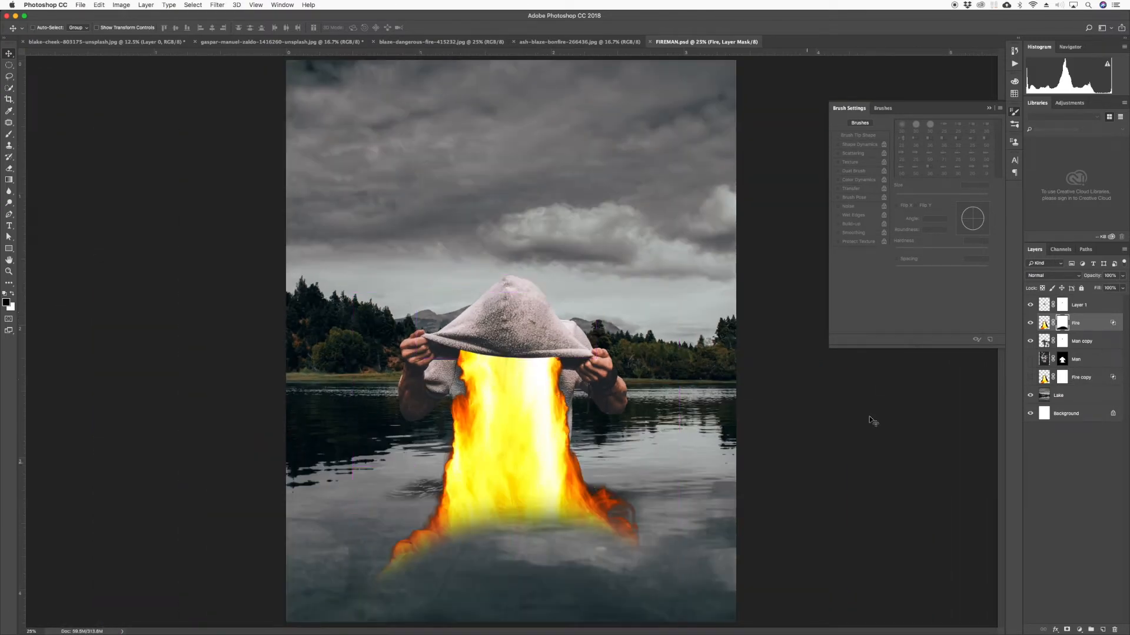
left_click(1043, 323)
left_click(1079, 630)
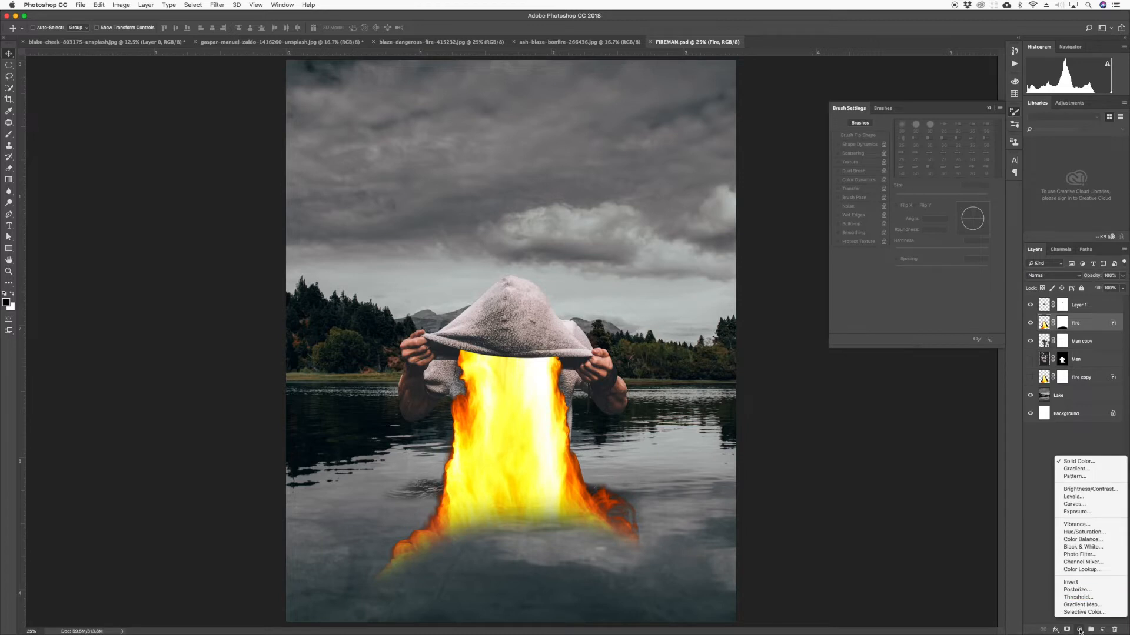
left_click(1089, 504)
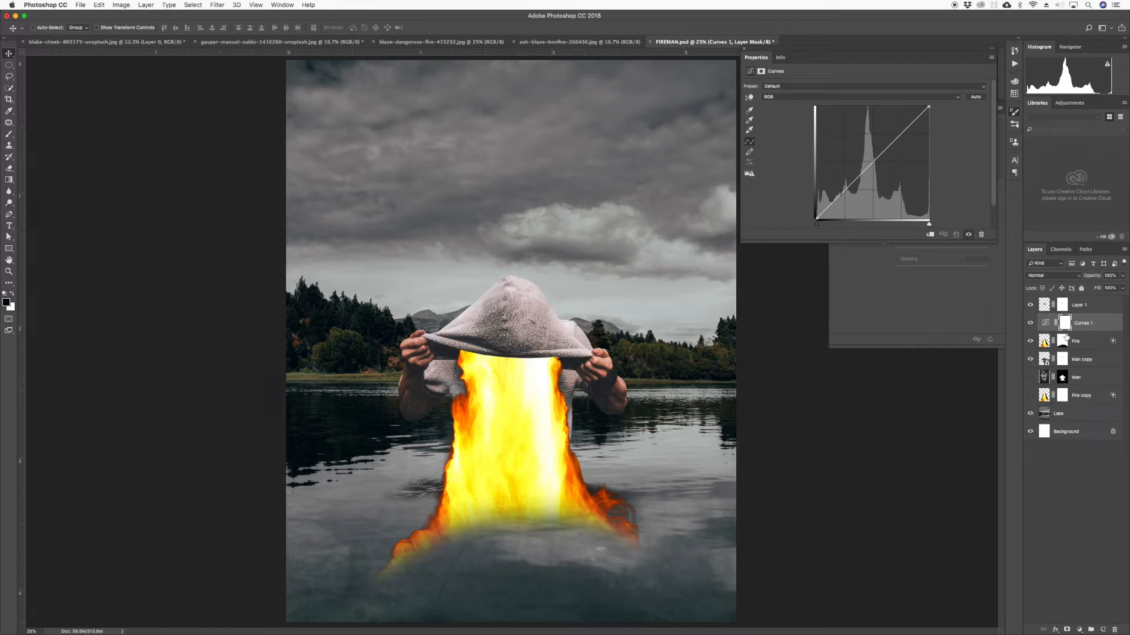
left_click_drag(1066, 337, 1071, 328)
left_click(1072, 330, "alt")
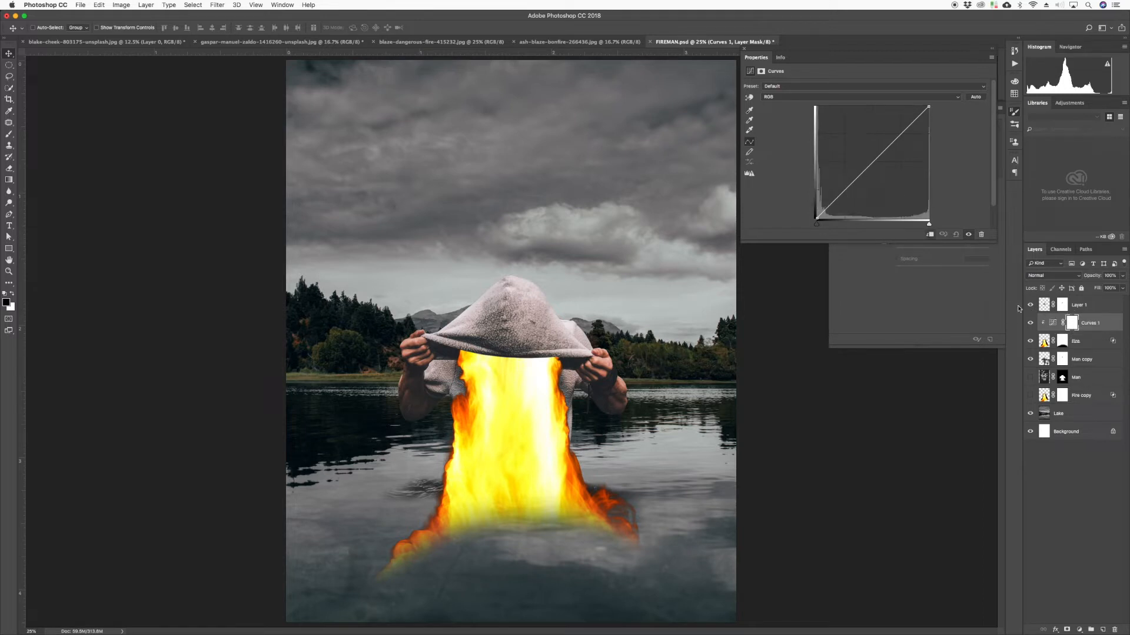
- Lower the white endpoint of the RGB curve slightly to dim the fire's highlights, and save the document
left_click(1053, 324)
left_click(928, 106)
left_click_drag(928, 107, 935, 122)
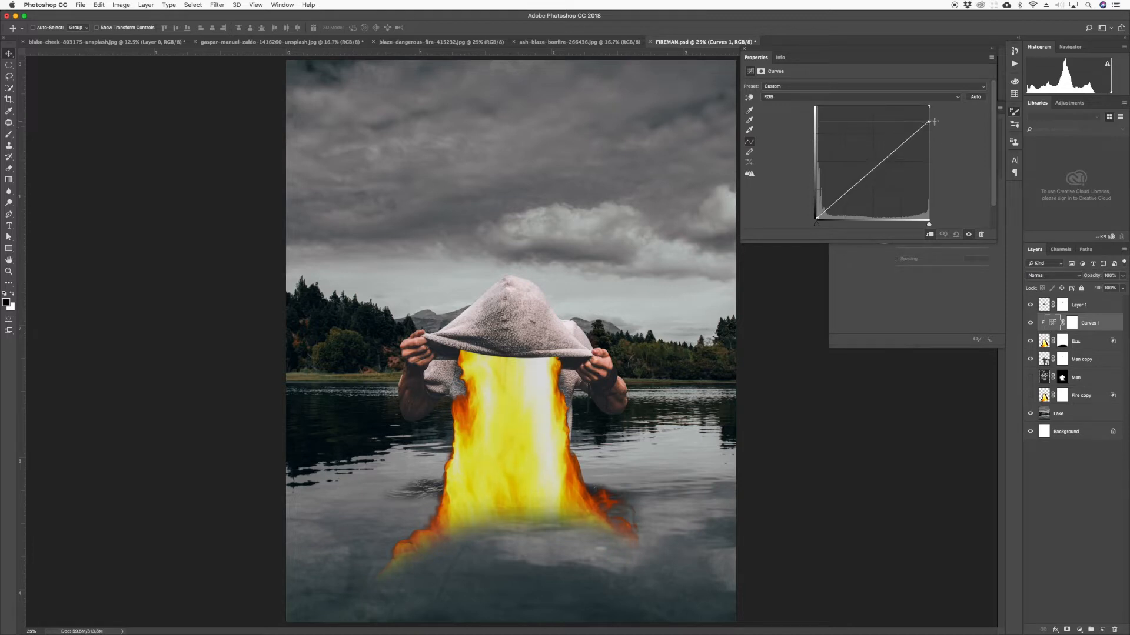
key("super+minus")
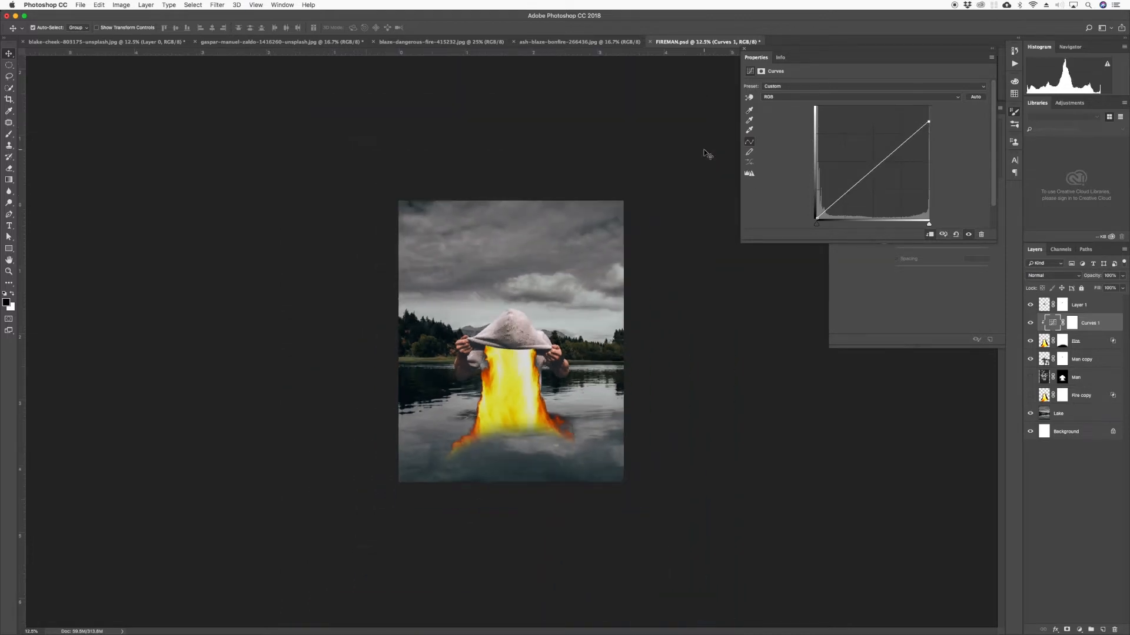
key("super+plus")
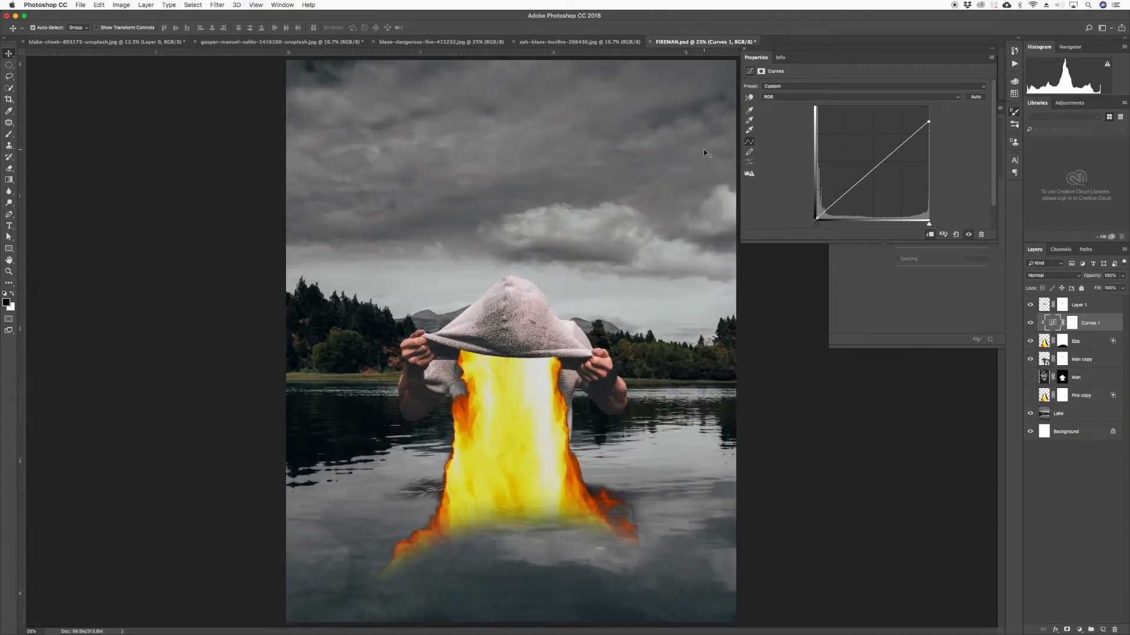
key("super+s")
- Create a new layer named Smoke above Layer 1
left_click(1045, 307)
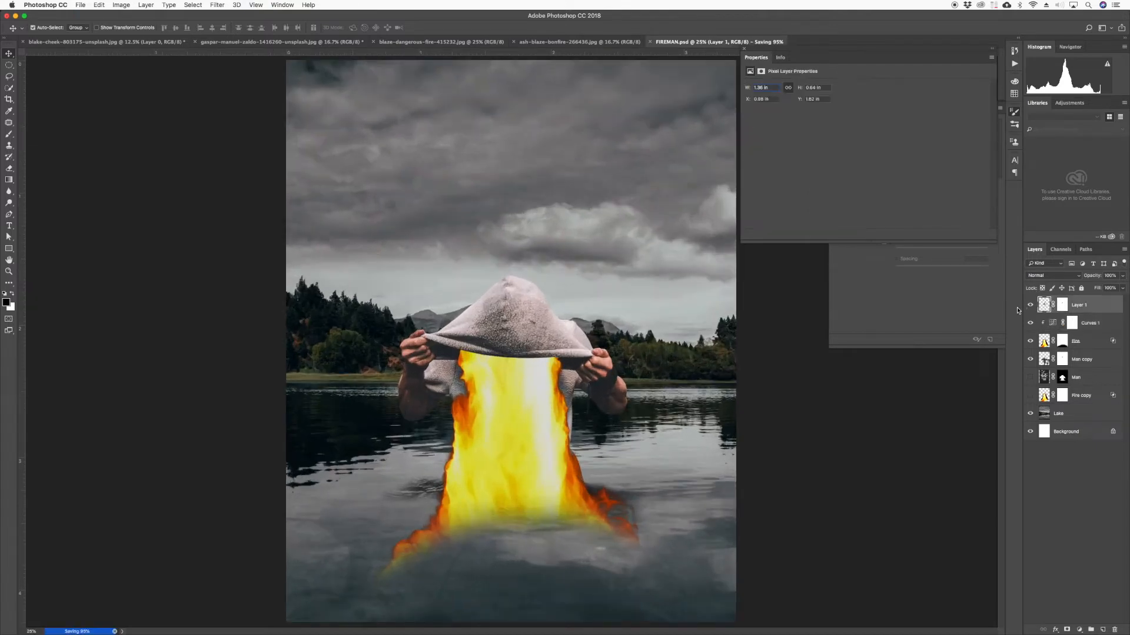
key("shift+super+n")
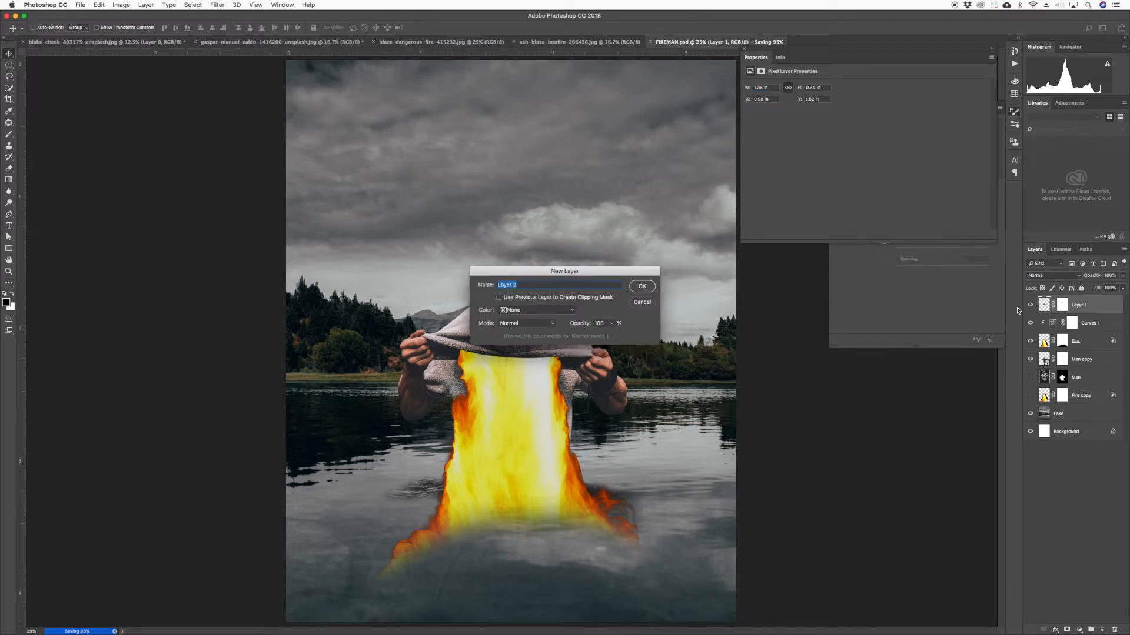
type("Smoke")
key("Return")
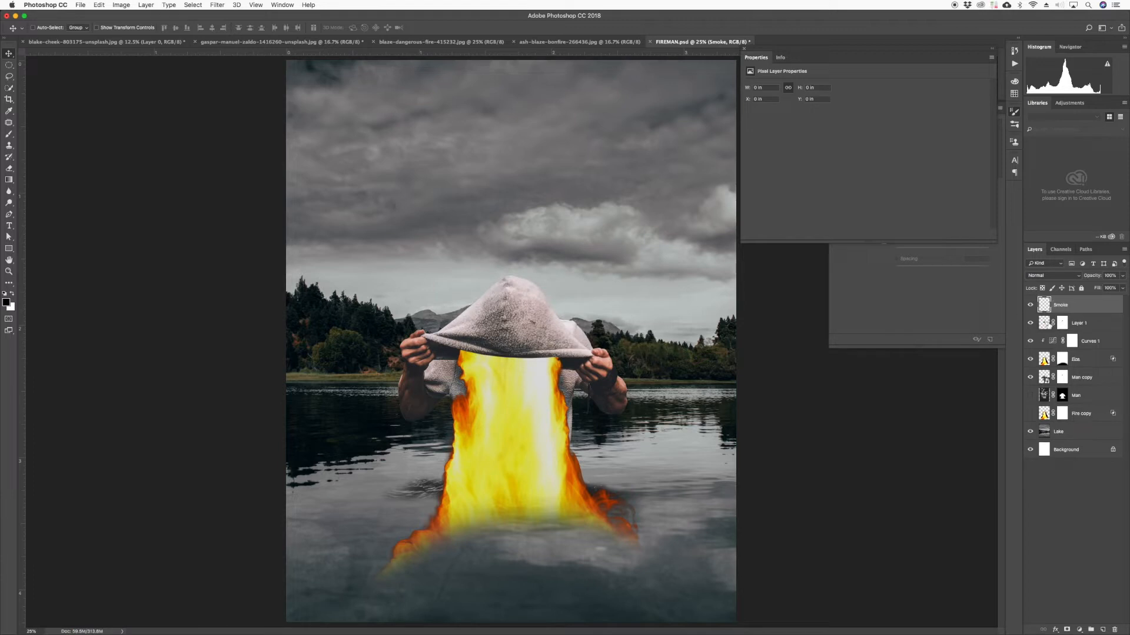
- Activate the Brush tool and set the foreground color to light gray acacac
key("b")
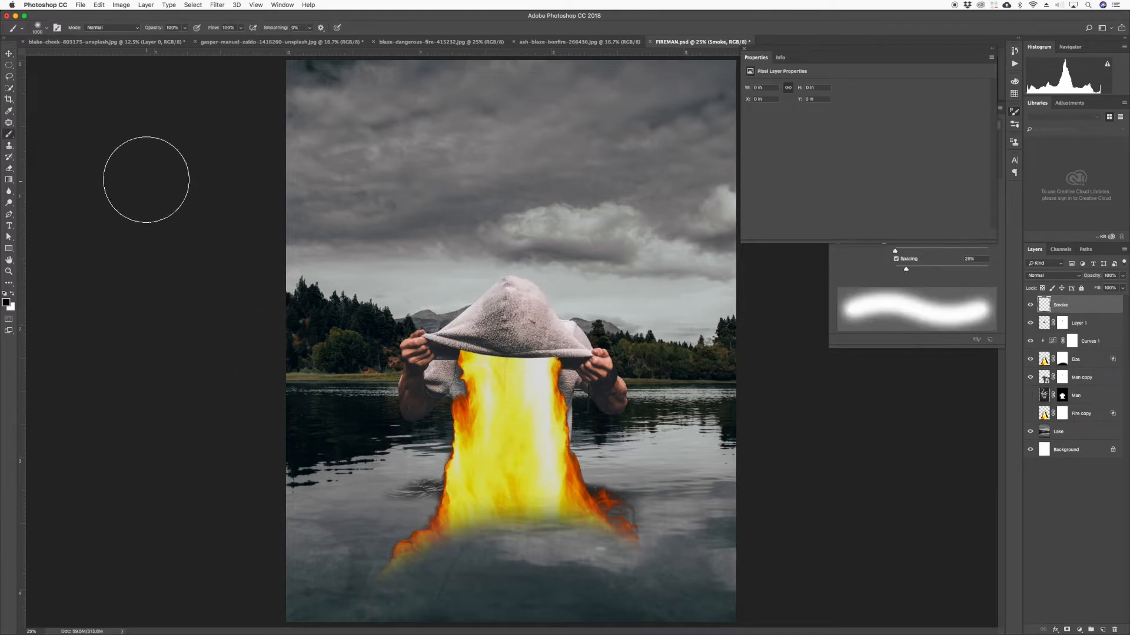
left_click(6, 302)
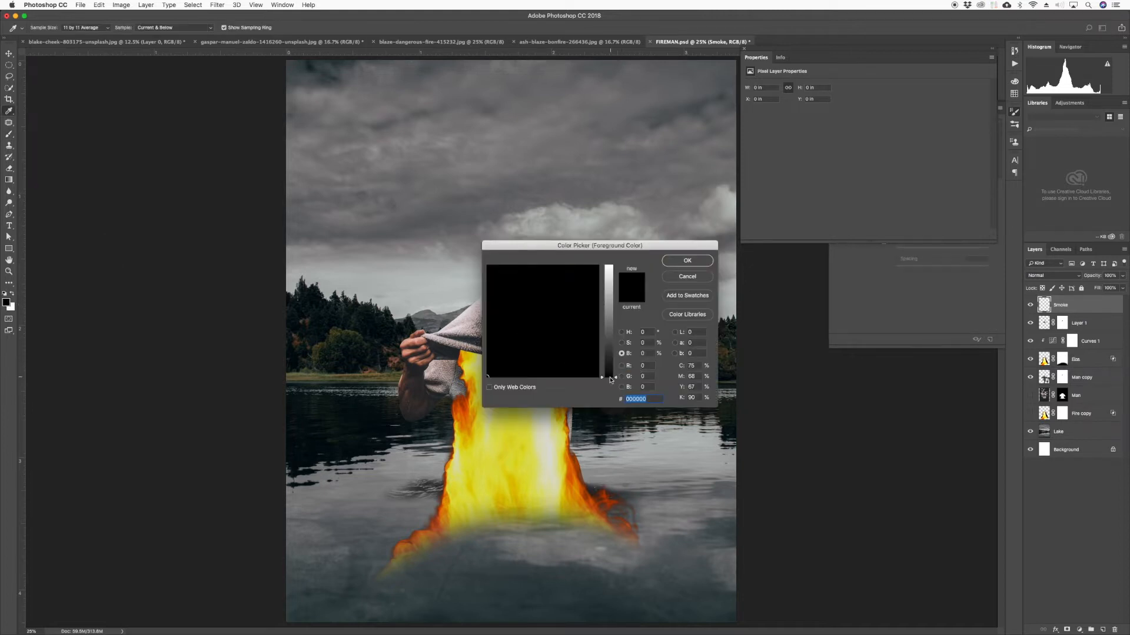
left_click_drag(615, 380, 614, 302)
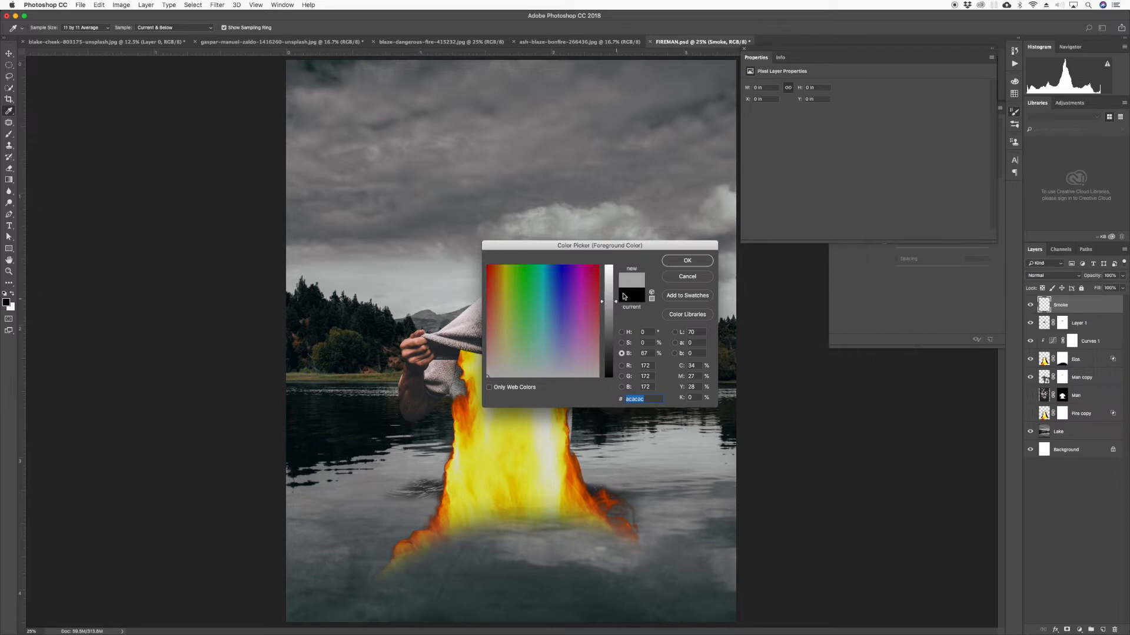
left_click(685, 260)
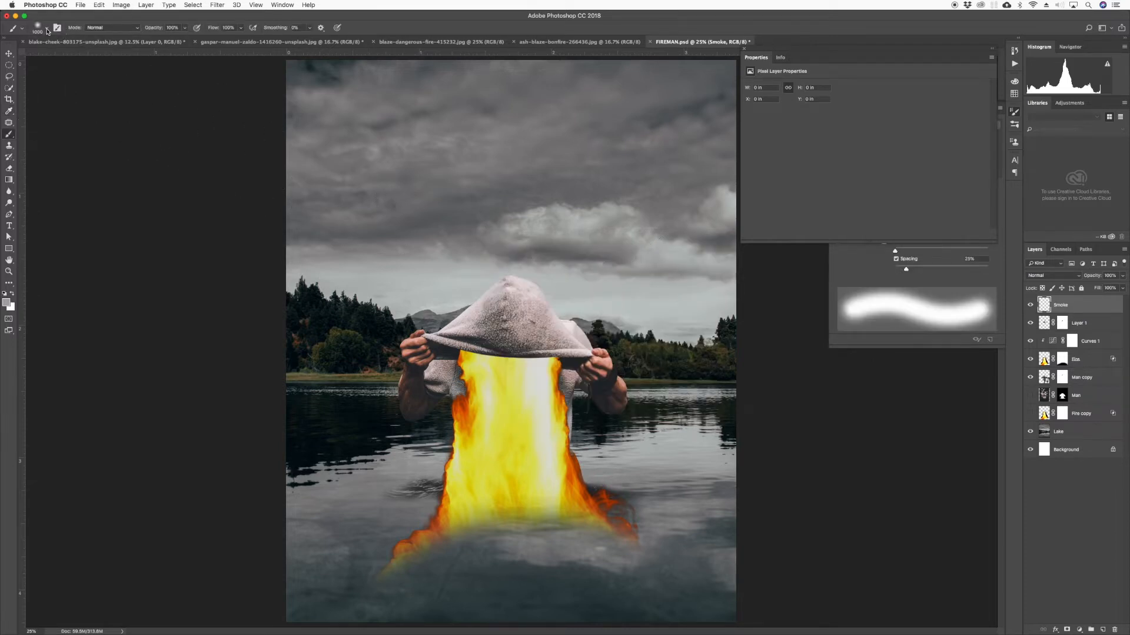
- Choose smoke brush 46 from the Free Smoke Photoshop Brushes 4 set and close the floating layer properties
left_click(48, 31)
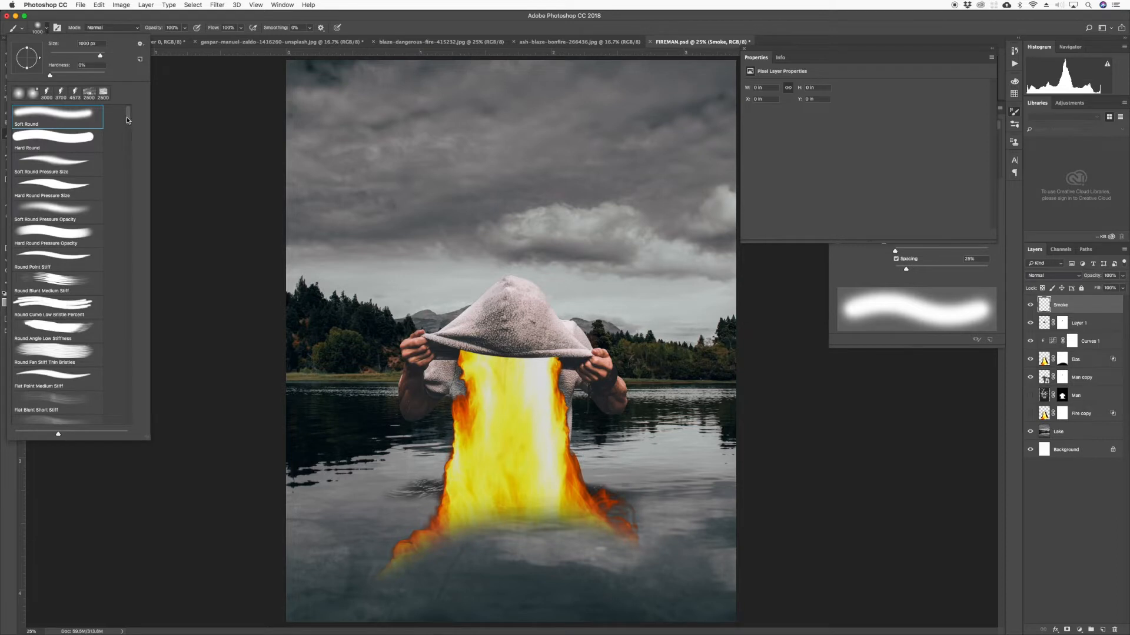
mouse_move(128, 120)
left_mouse_down()
mouse_move(134, 436)
mouse_move(140, 410)
left_mouse_up()
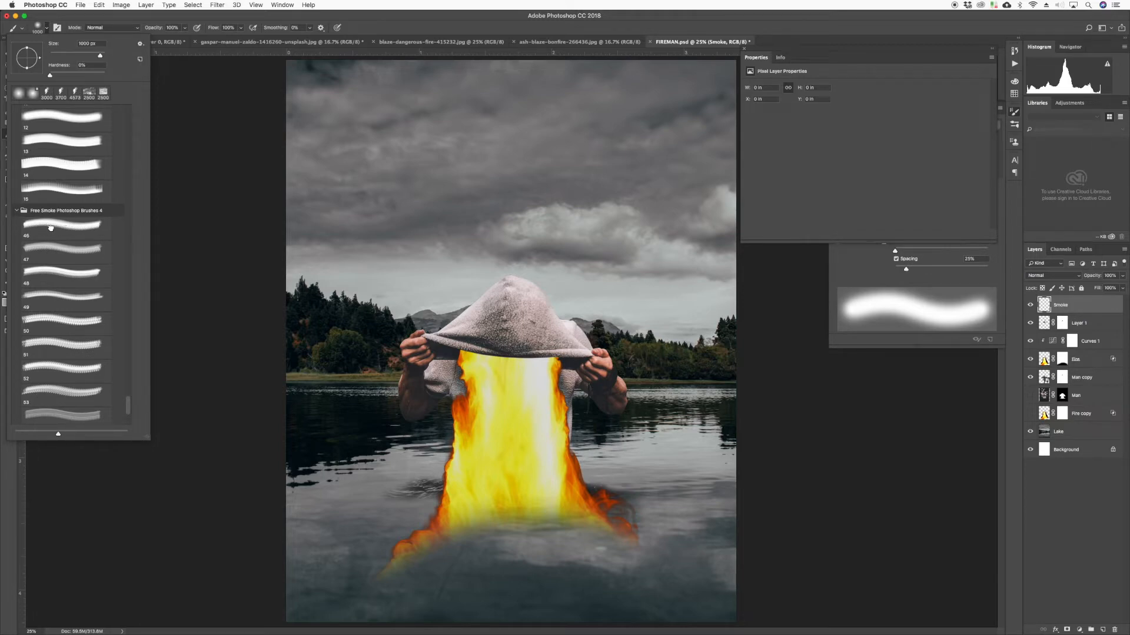
left_click(51, 228)
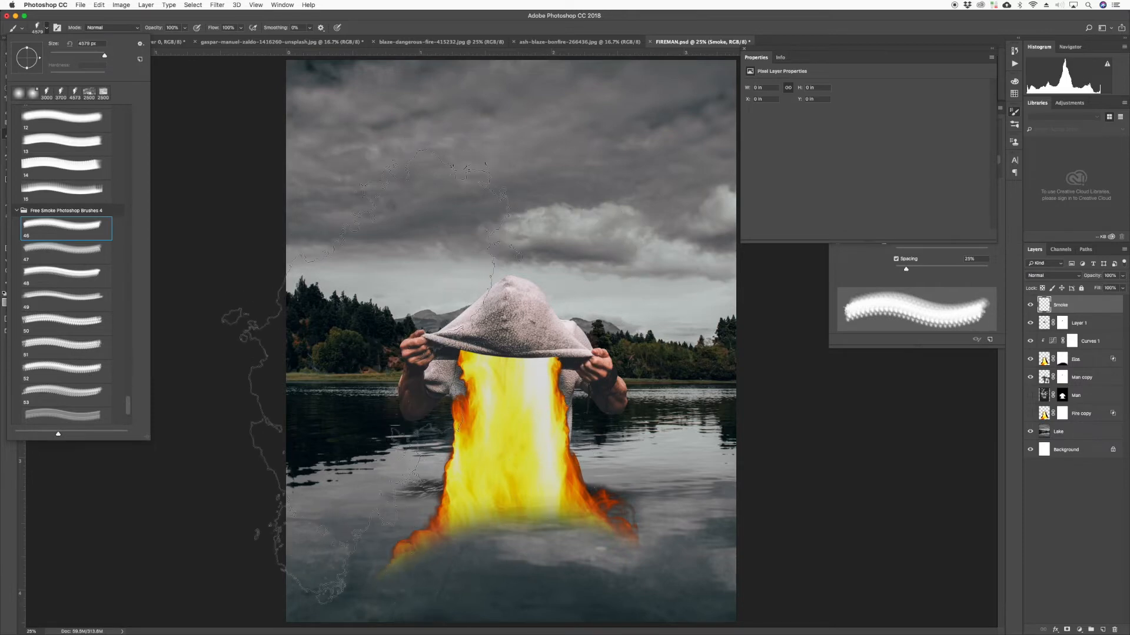
left_click(80, 255)
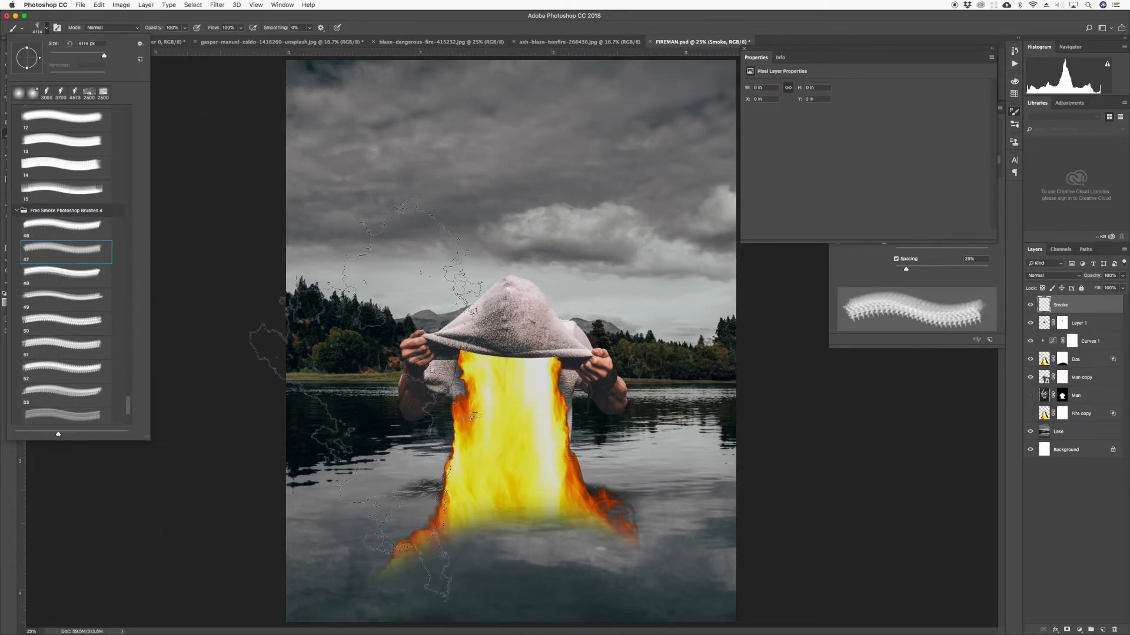
left_click(86, 229)
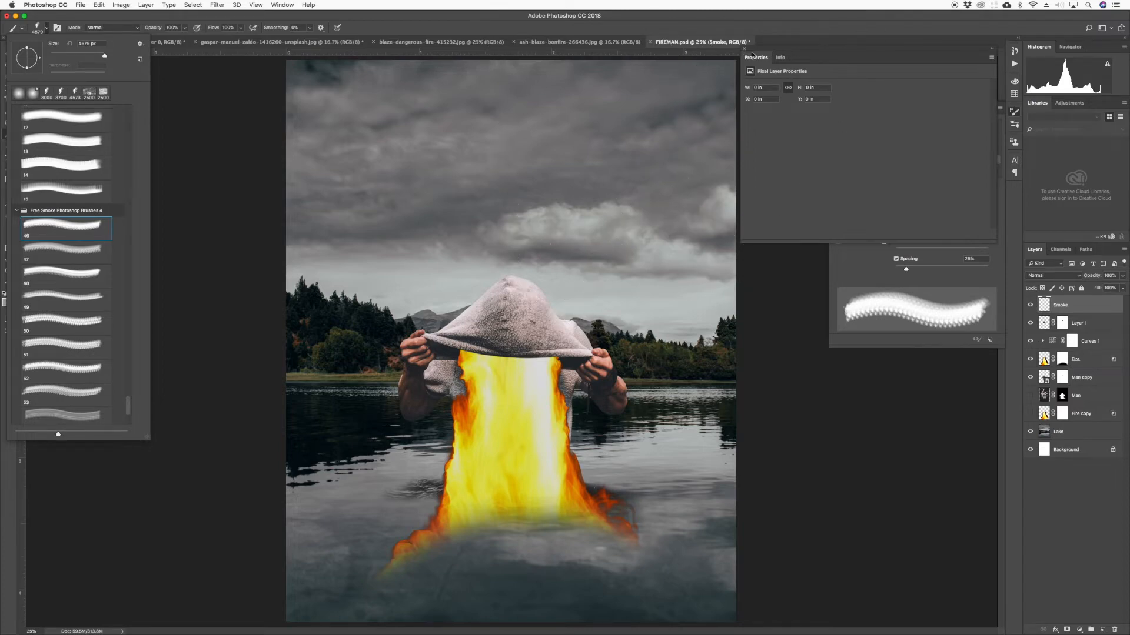
left_click(779, 63)
left_click(744, 48)
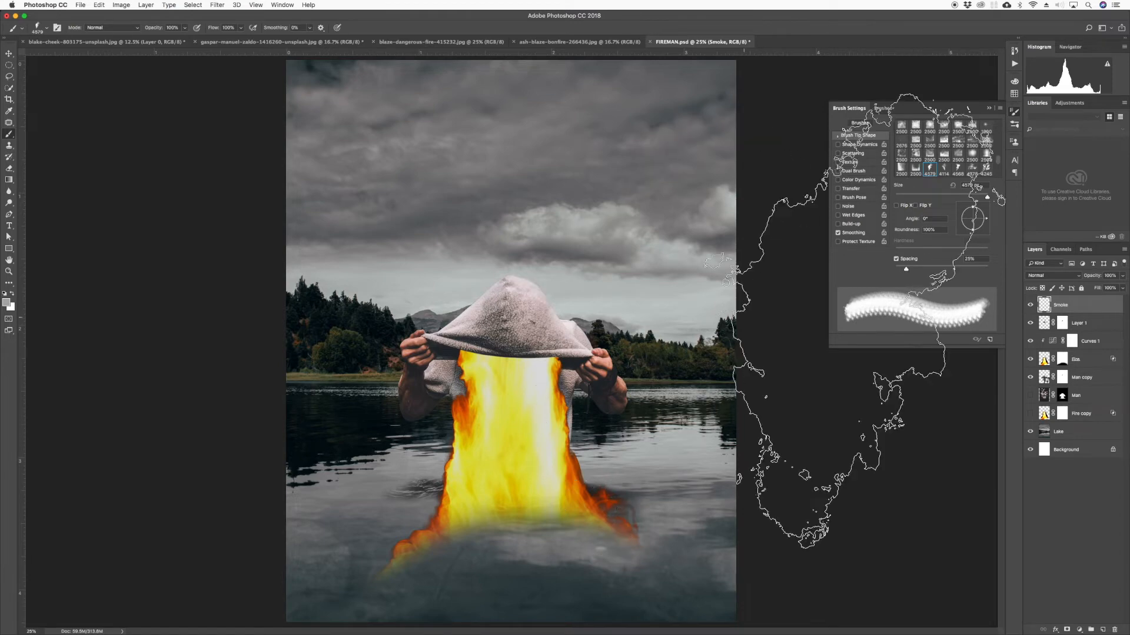
- Stamp smoke once over the left side of the flames' base, with the brush angled at -72° and sized about 2900 px
left_click_drag(988, 222, 977, 229)
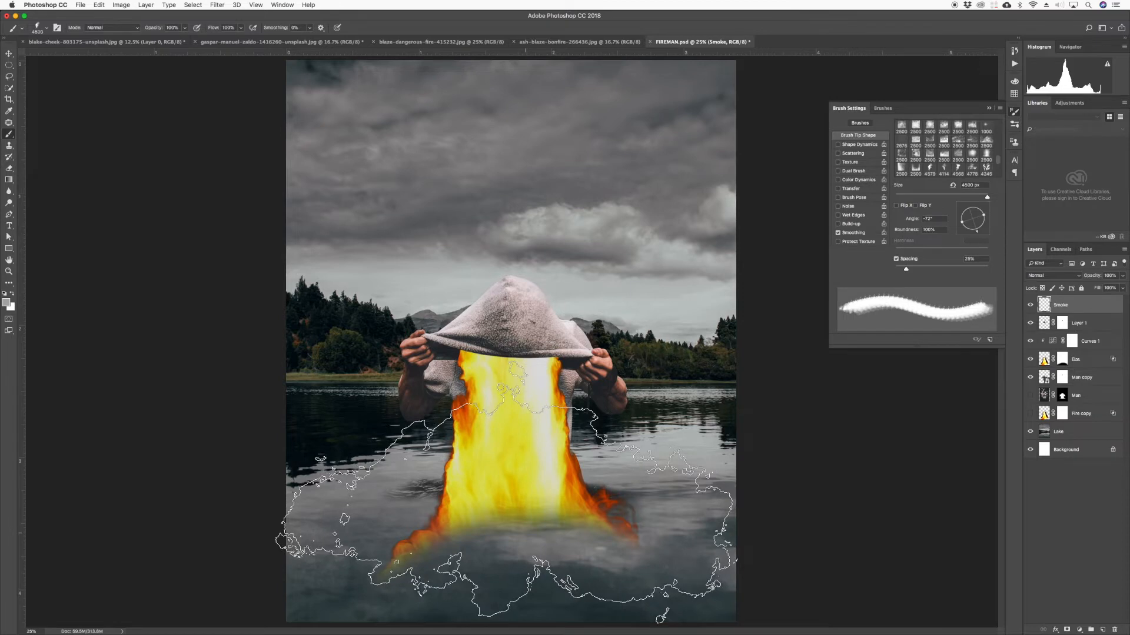
key("bracketleft")
key("bracketleft")
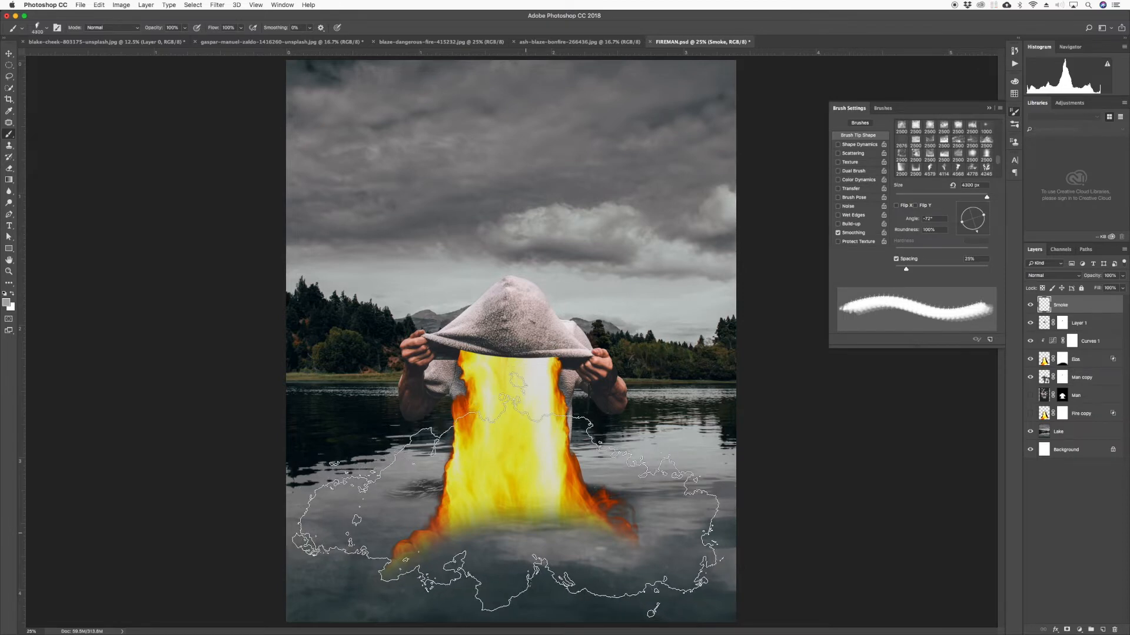
key("bracketleft")
key("bracketleft")
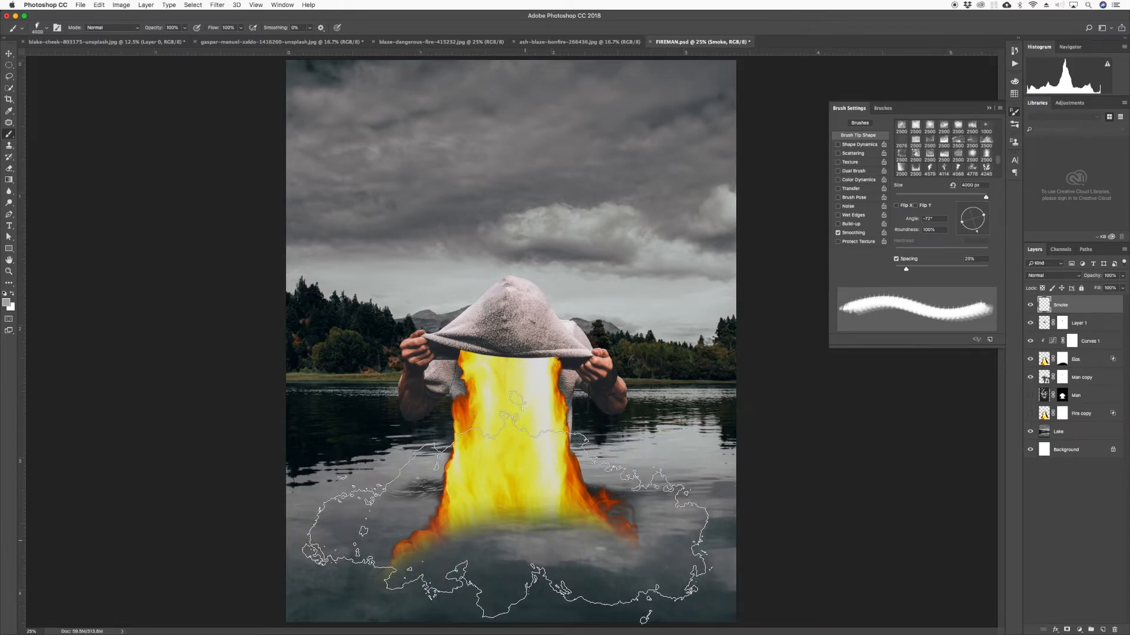
key("bracketleft")
key("bracketleft")
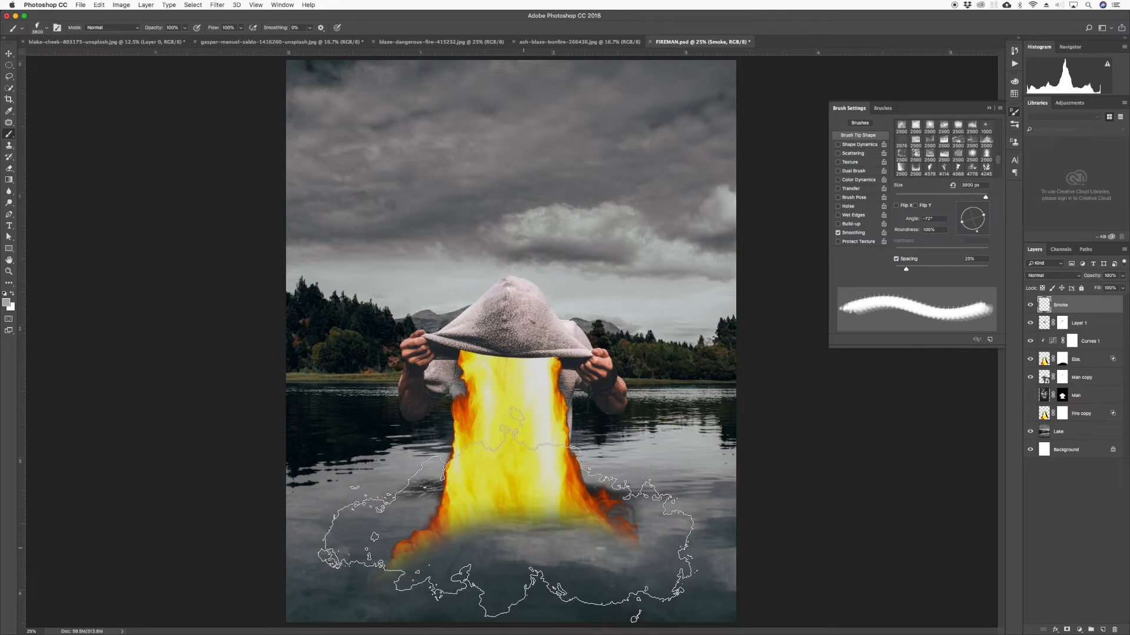
key("bracketleft")
key("bracketleft")
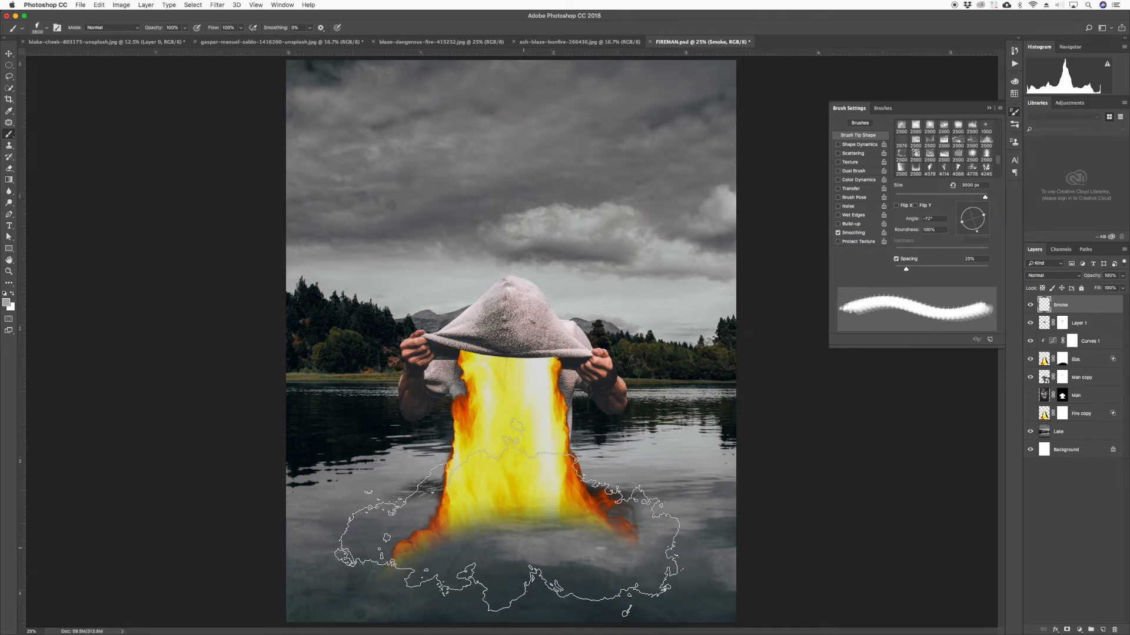
key("bracketleft")
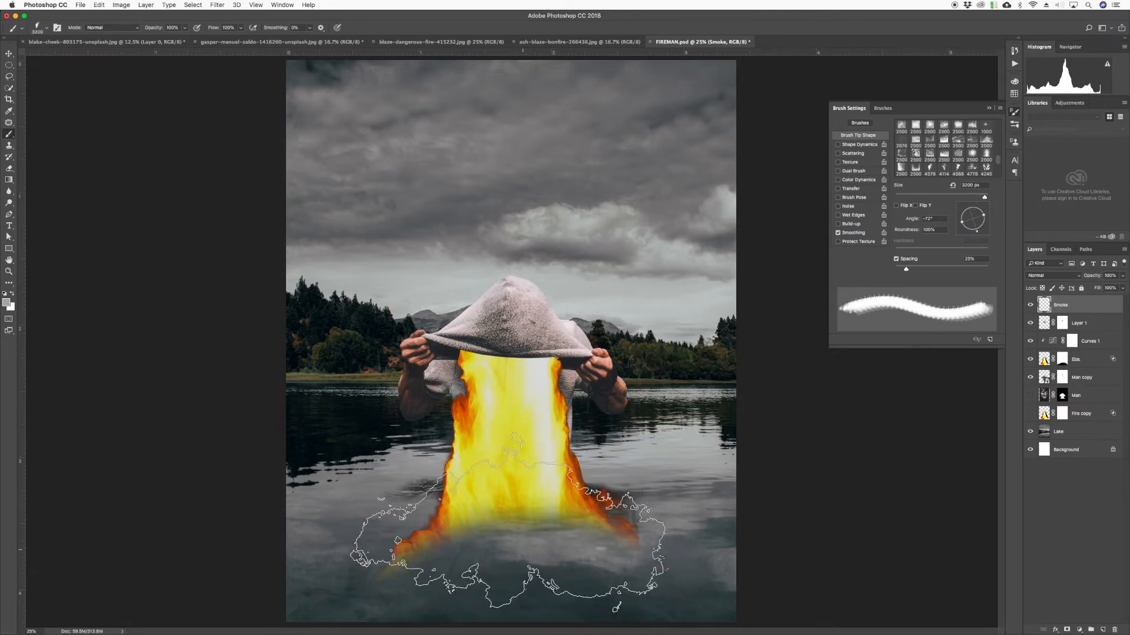
key("bracketleft")
key("bracketleft")
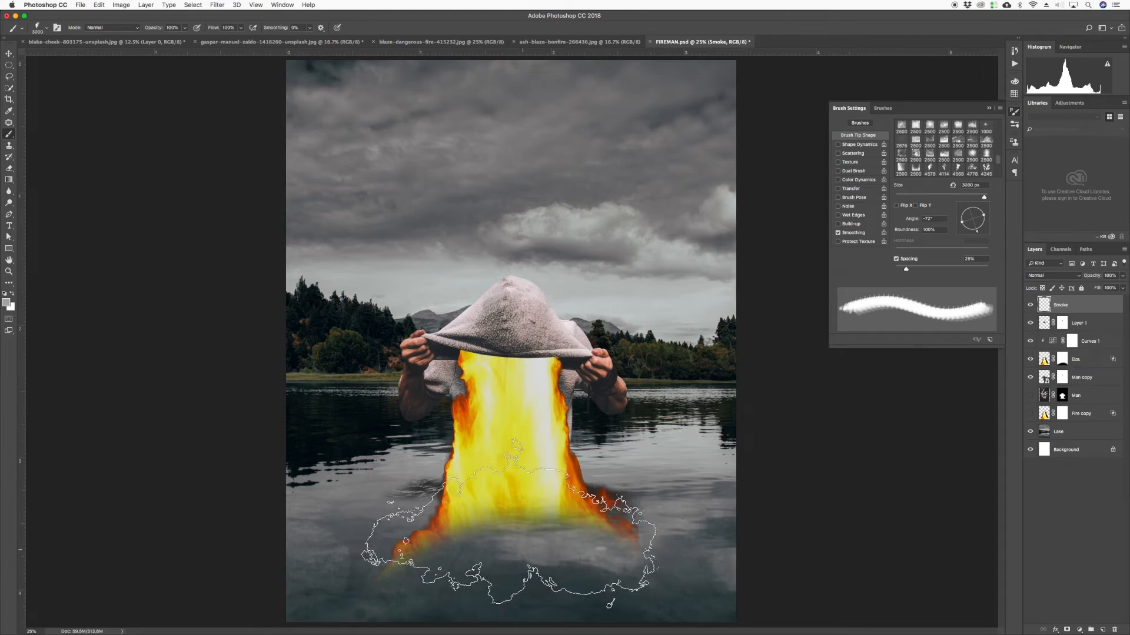
key("bracketleft")
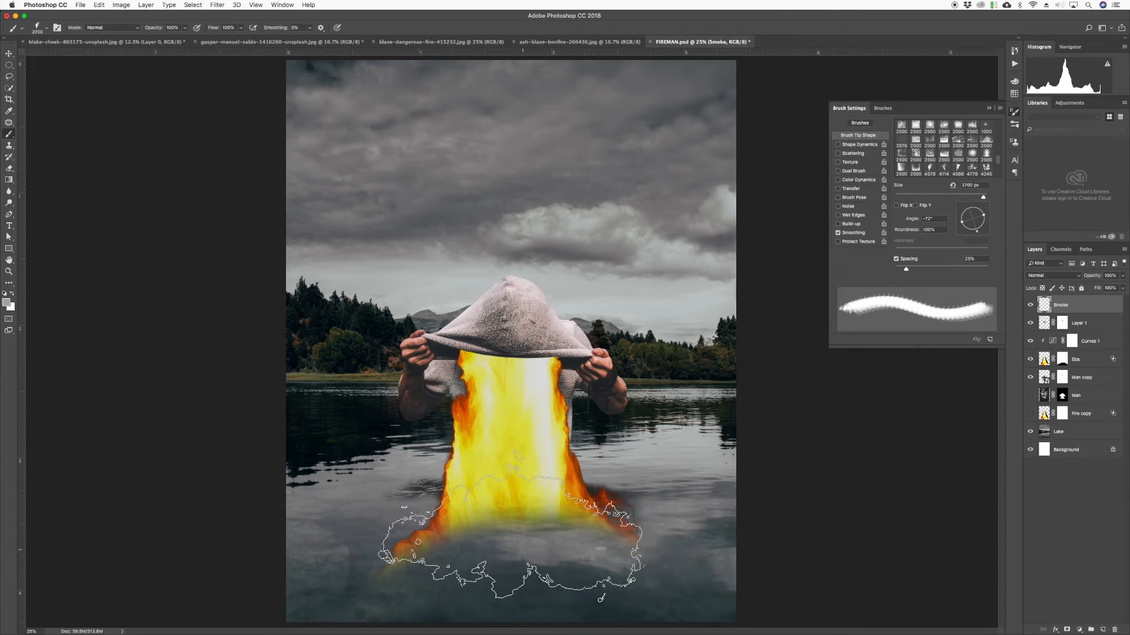
key("bracketright")
key("bracketright")
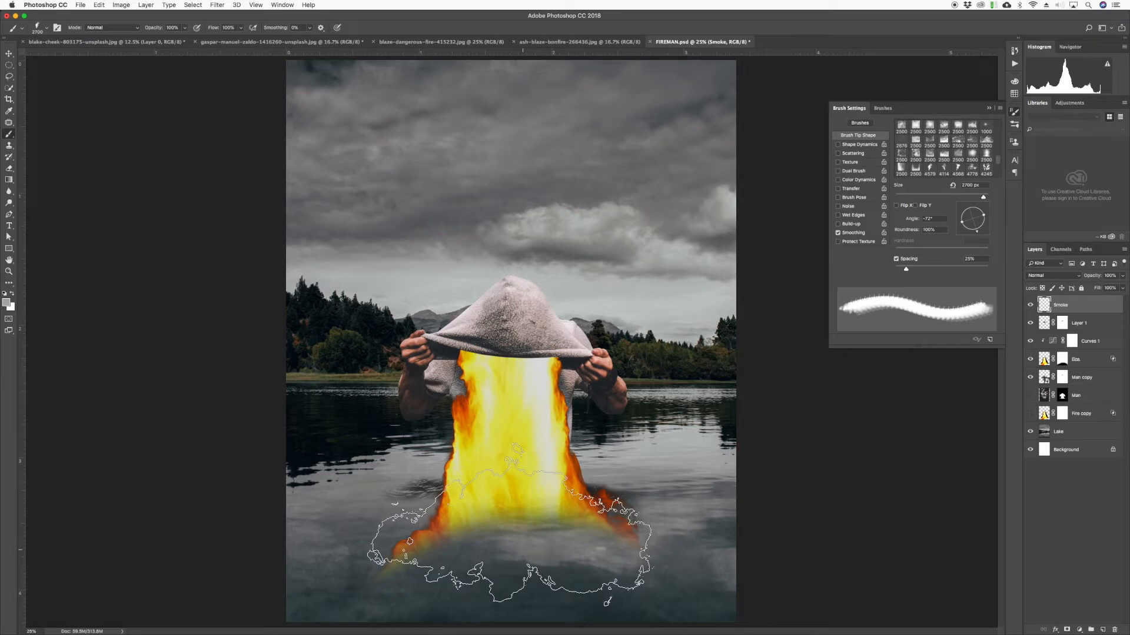
key("bracketright")
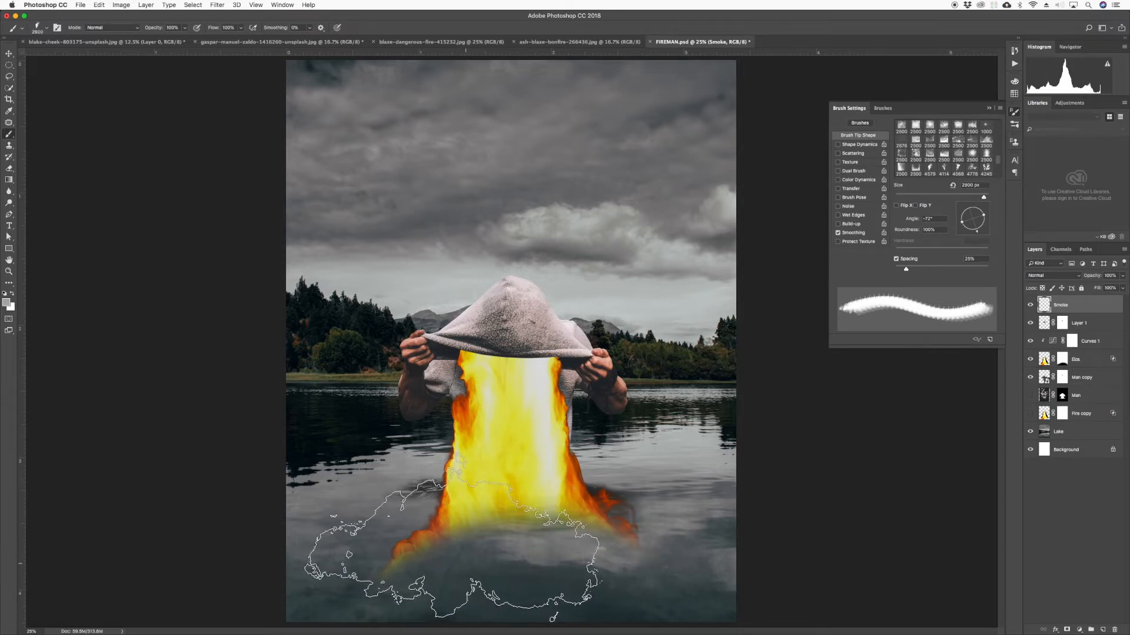
left_click(452, 550)
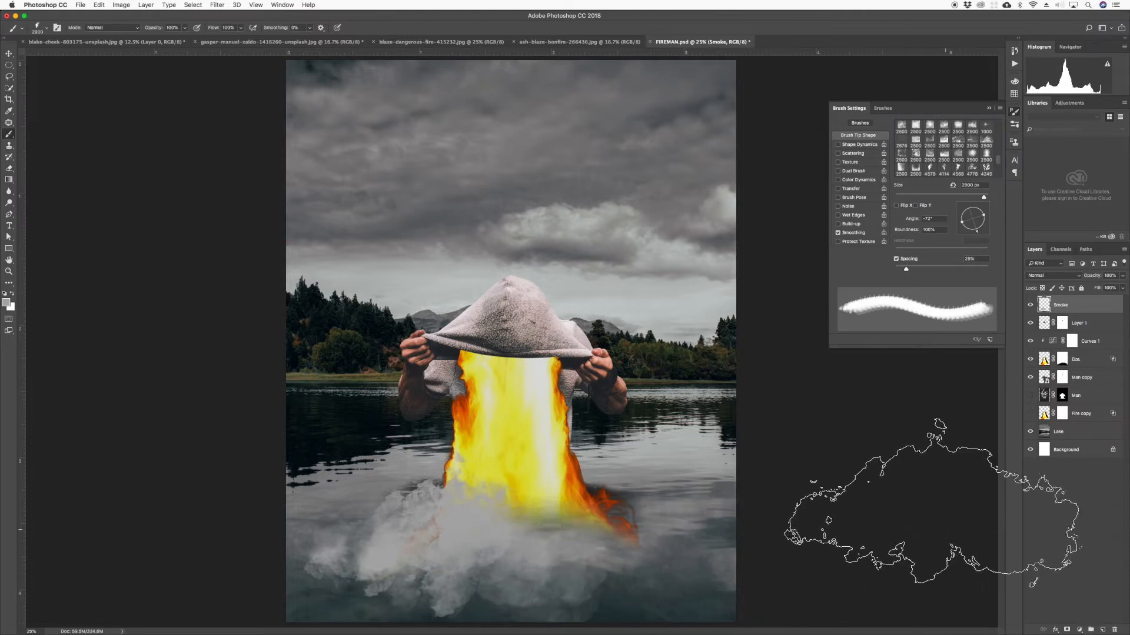
- Create a new layer named smoke2 above the Smoke layer and reduce the brush size to 2400 px
key("super+shift+n")
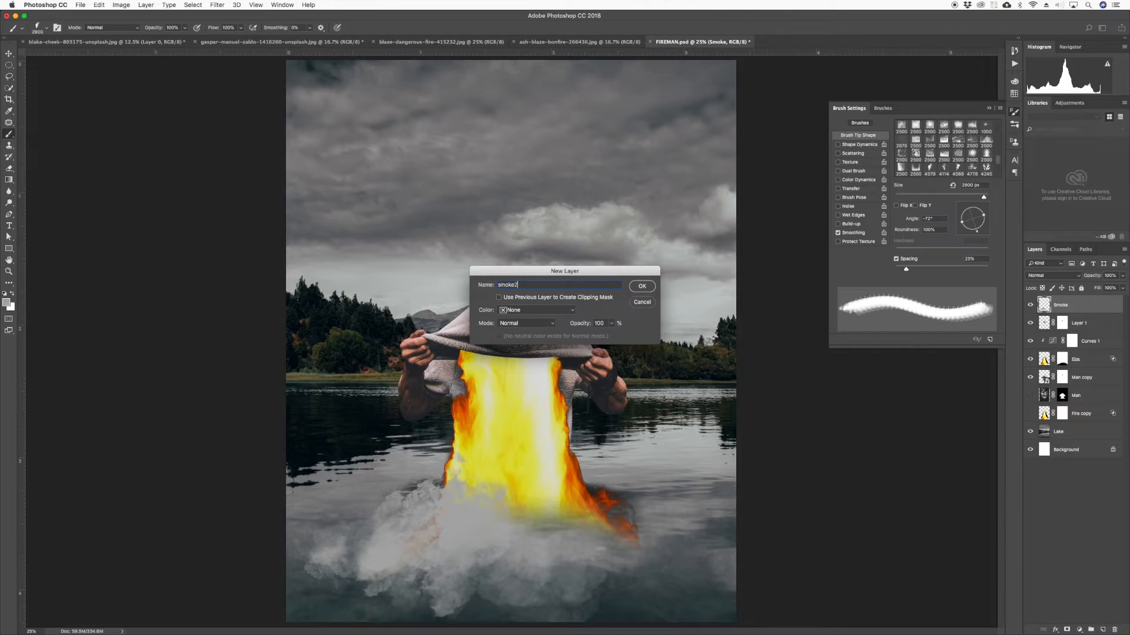
key("Return")
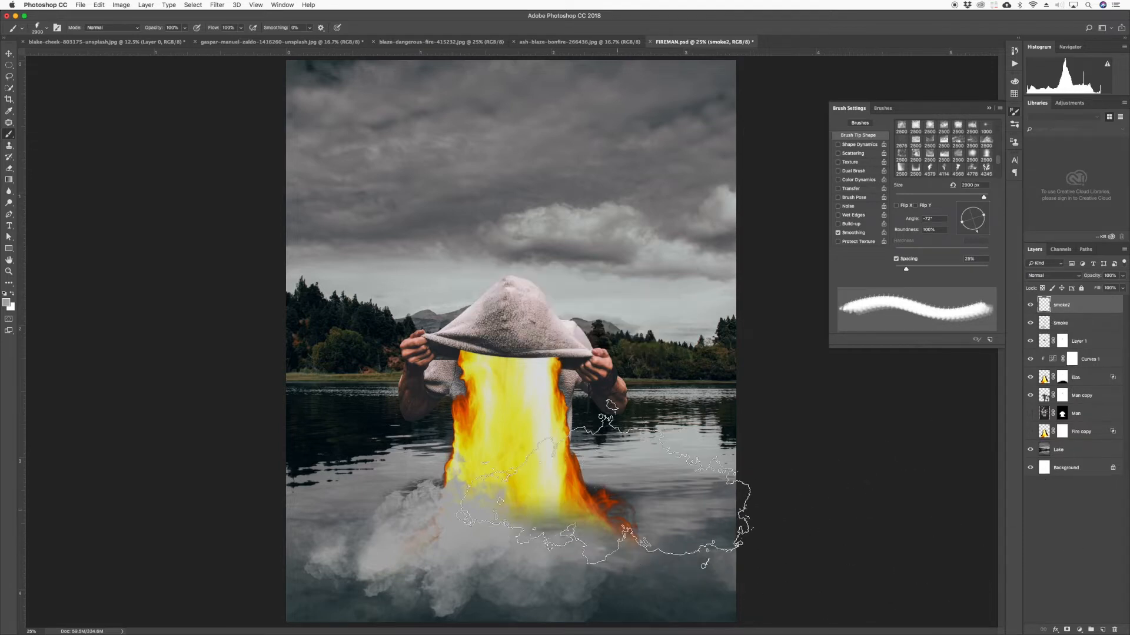
key("bracketleft")
key("bracketleft")
key("bracketleft")
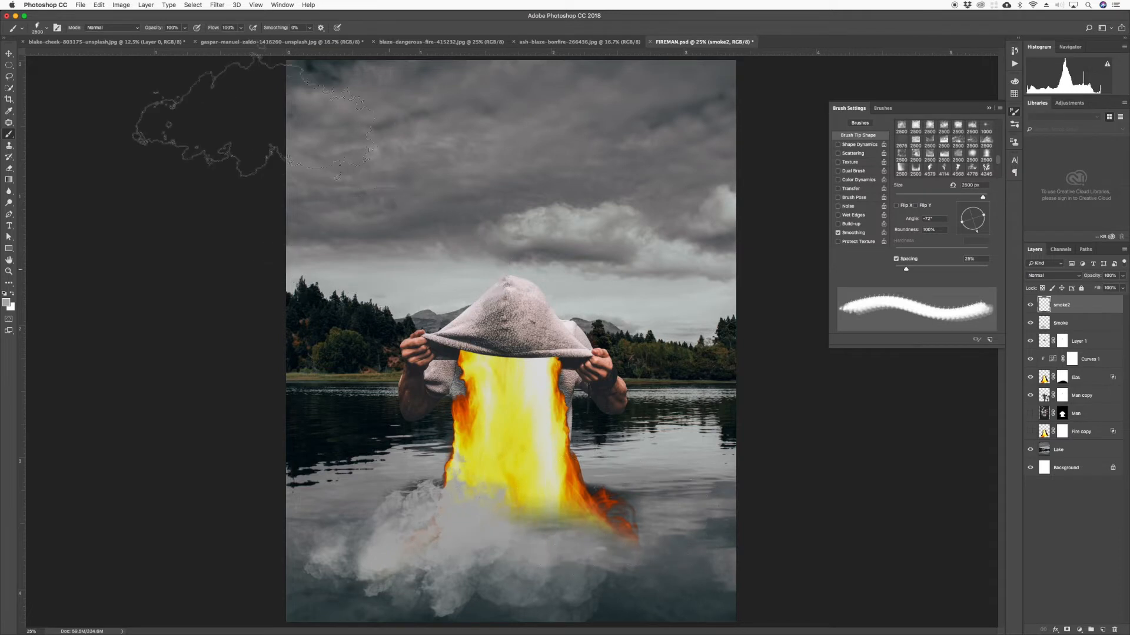
- Choose smoke brush 47 from the Free Smoke Photoshop Brushes 4 set and rotate its tip to -115°
left_click(47, 30)
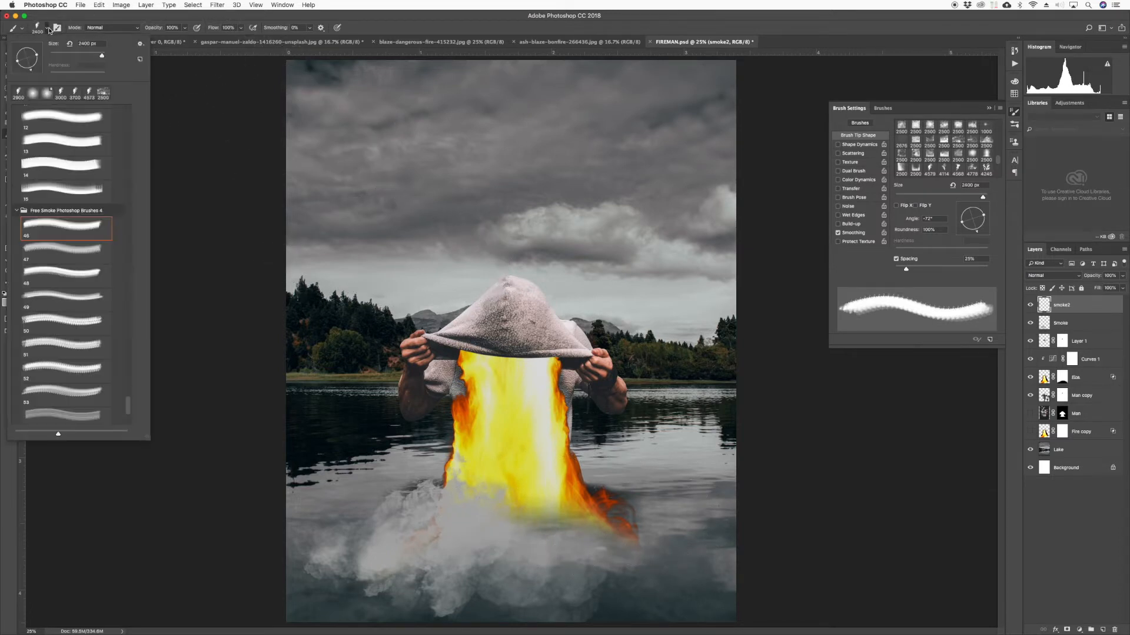
left_click(59, 254)
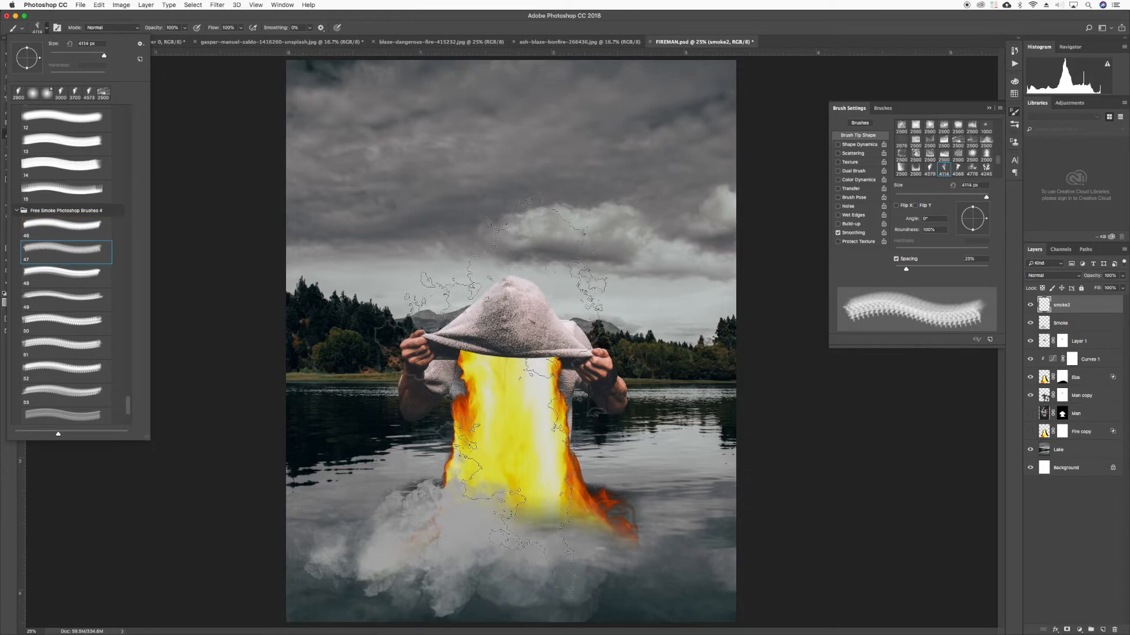
left_click(970, 216)
left_click_drag(987, 222, 968, 232)
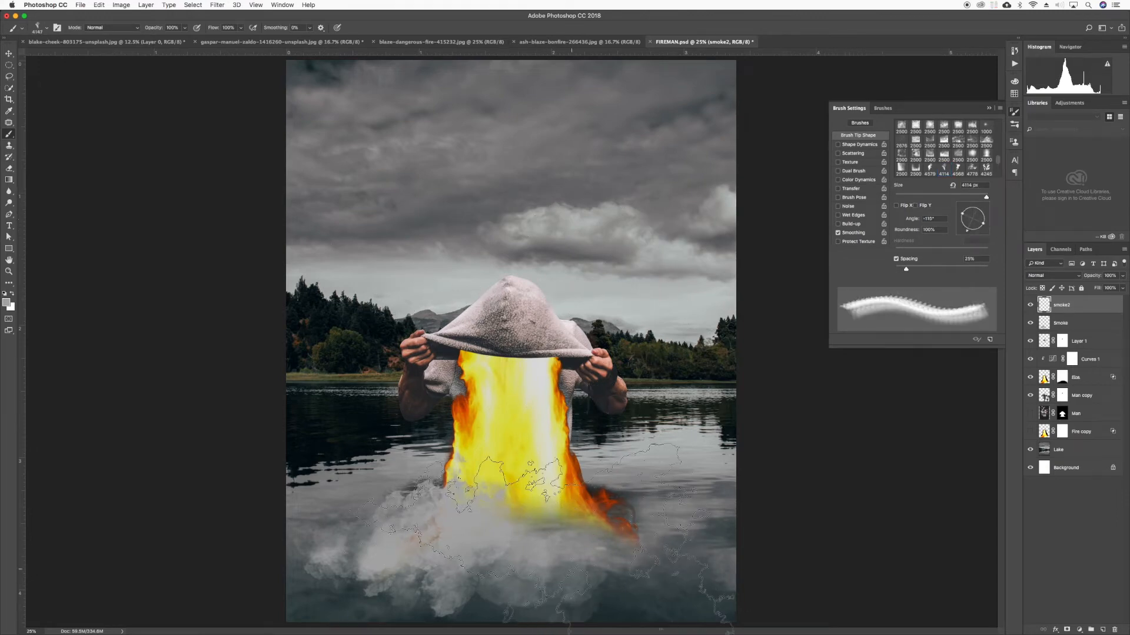
key("Return")
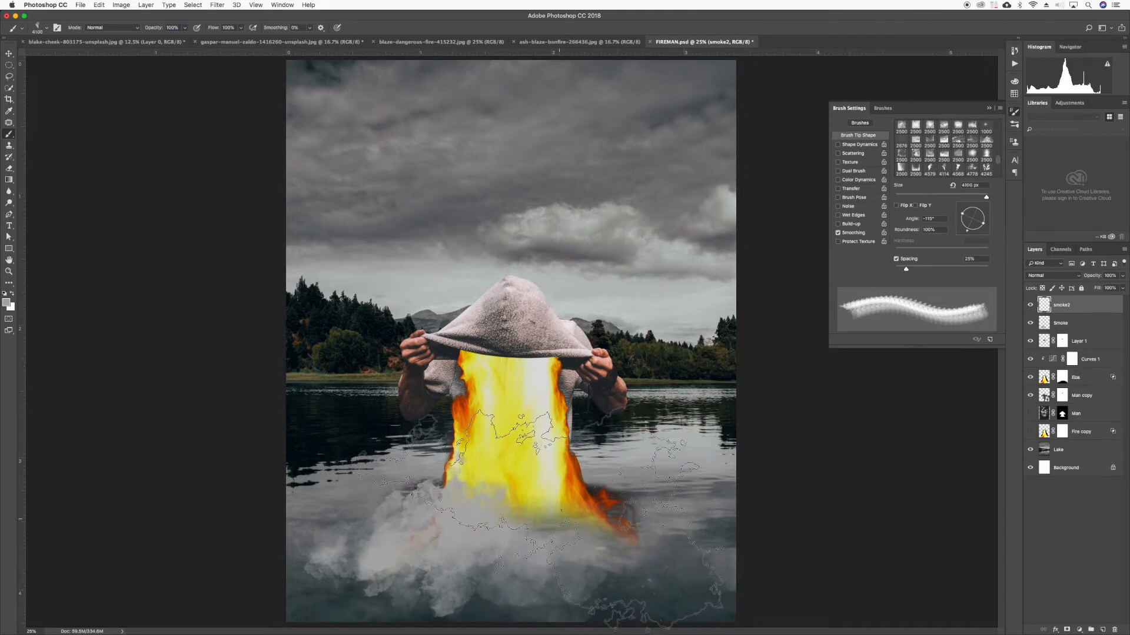
- Reduce the smoke brush's size to about 2800 px to fit the right side of the flames' base
key("bracketleft")
key("bracketleft")
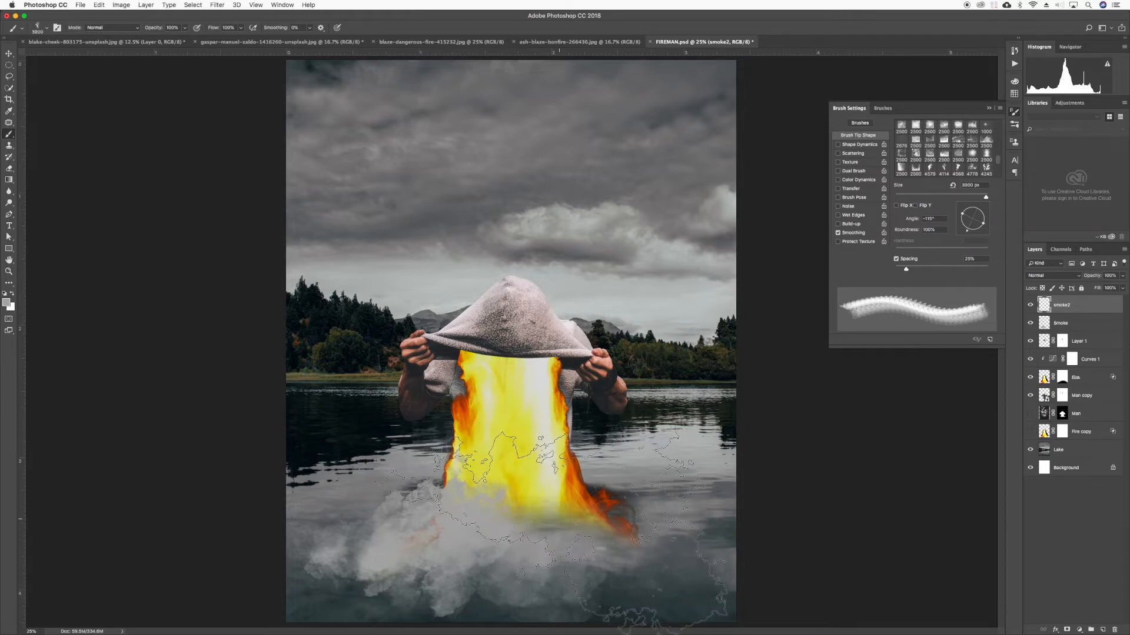
key("bracketleft")
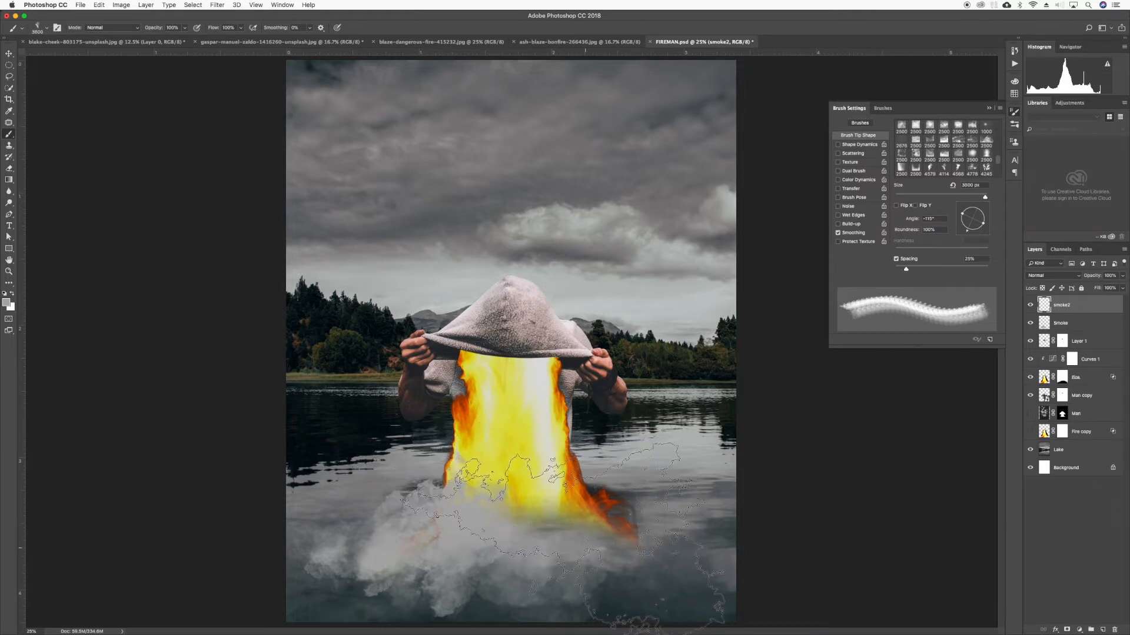
key("bracketleft")
key("bracketleft")
key("bracketleft")
key("bracketleft")
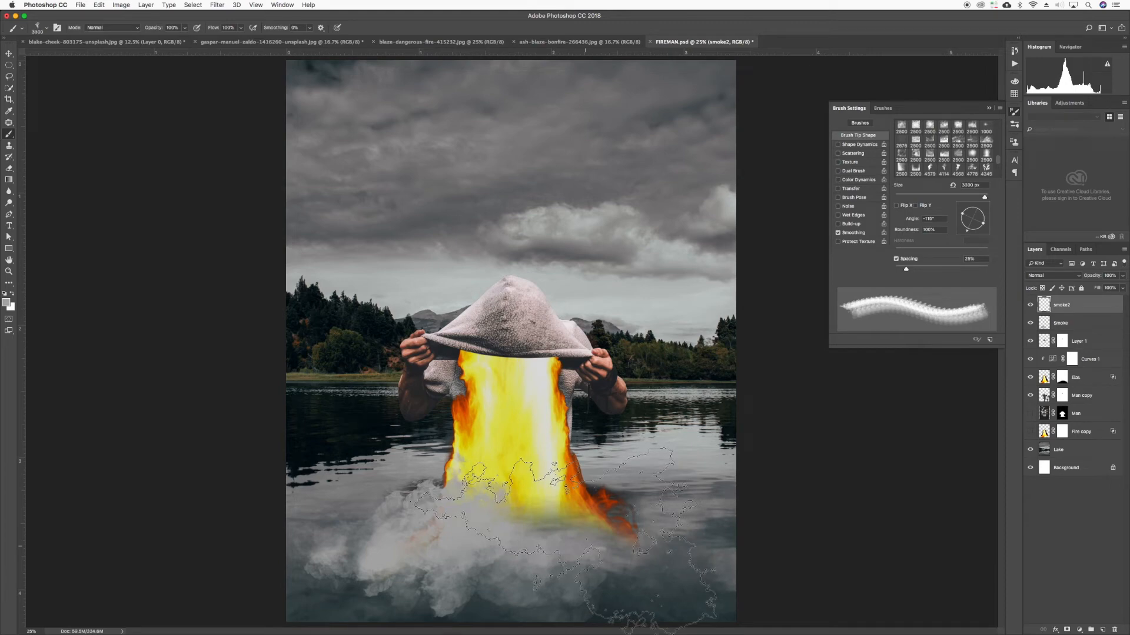
key("bracketleft")
key("bracketleft")
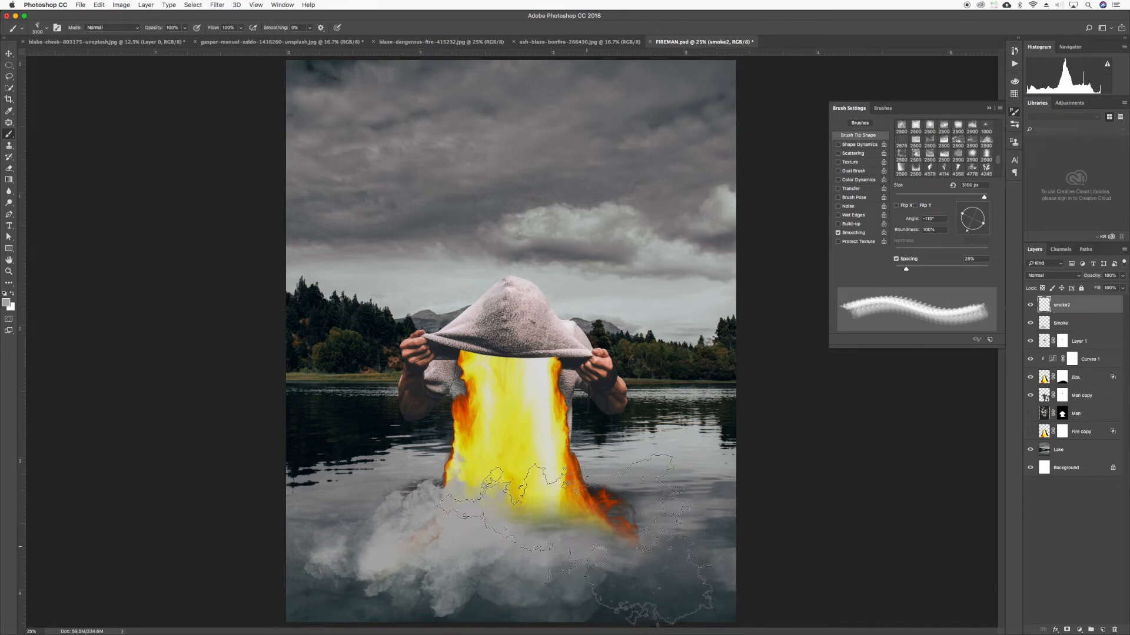
key("bracketleft")
key("bracketleft")
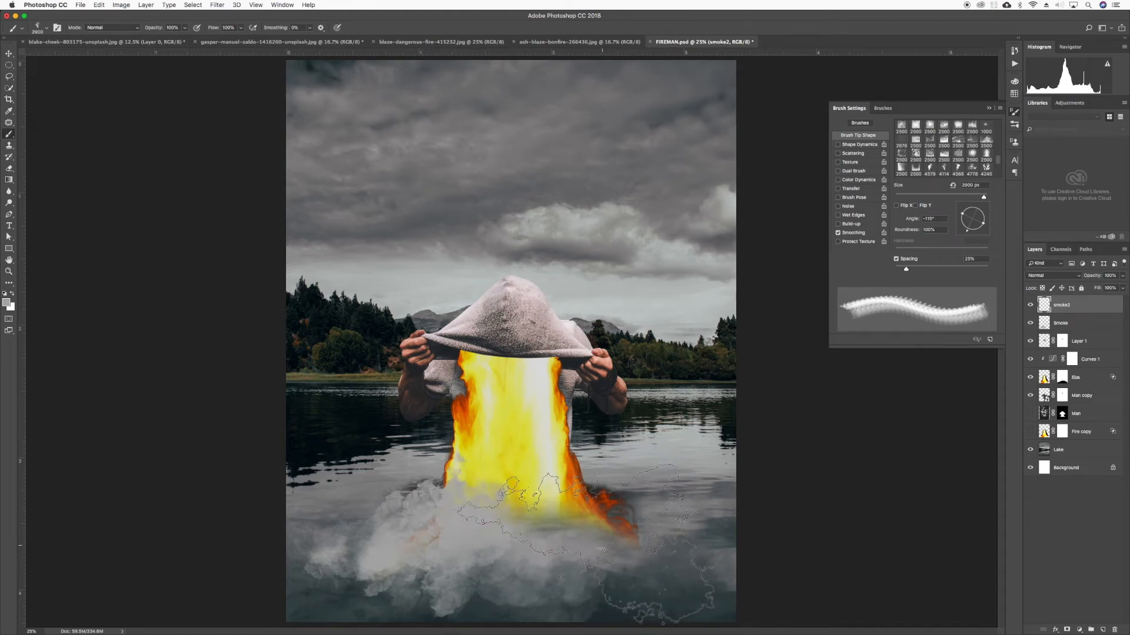
key("bracketleft")
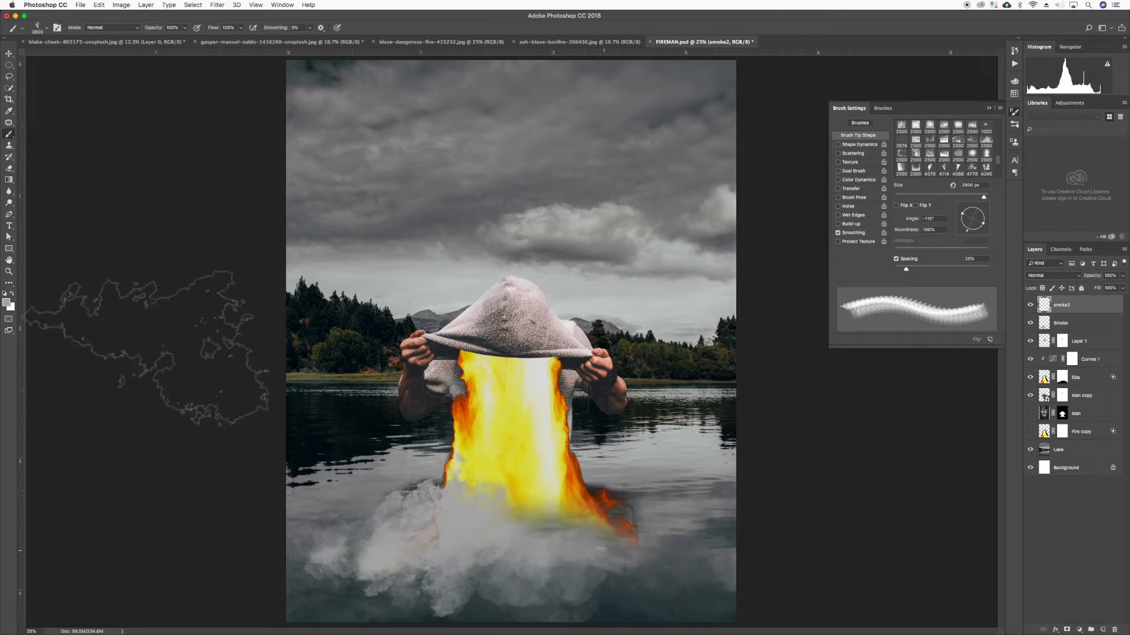
key("bracketleft")
- Lighten the foreground colour to grey #bababa and stamp smoke over the right side of the flames' base at 2700 px
left_click(6, 303)
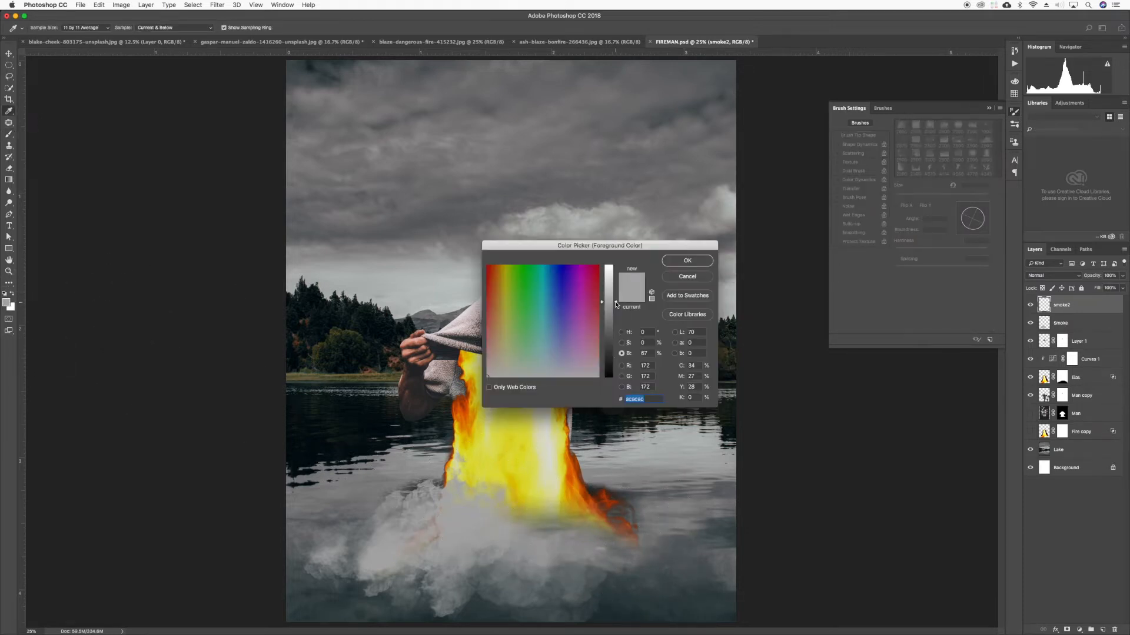
left_click_drag(616, 304, 615, 297)
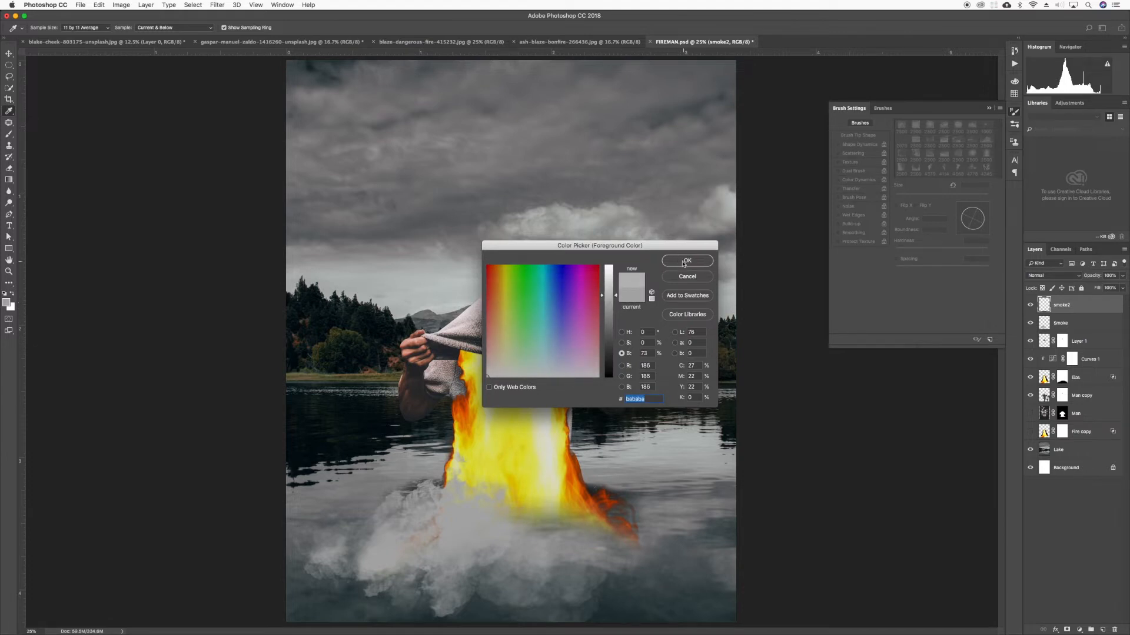
key("Return")
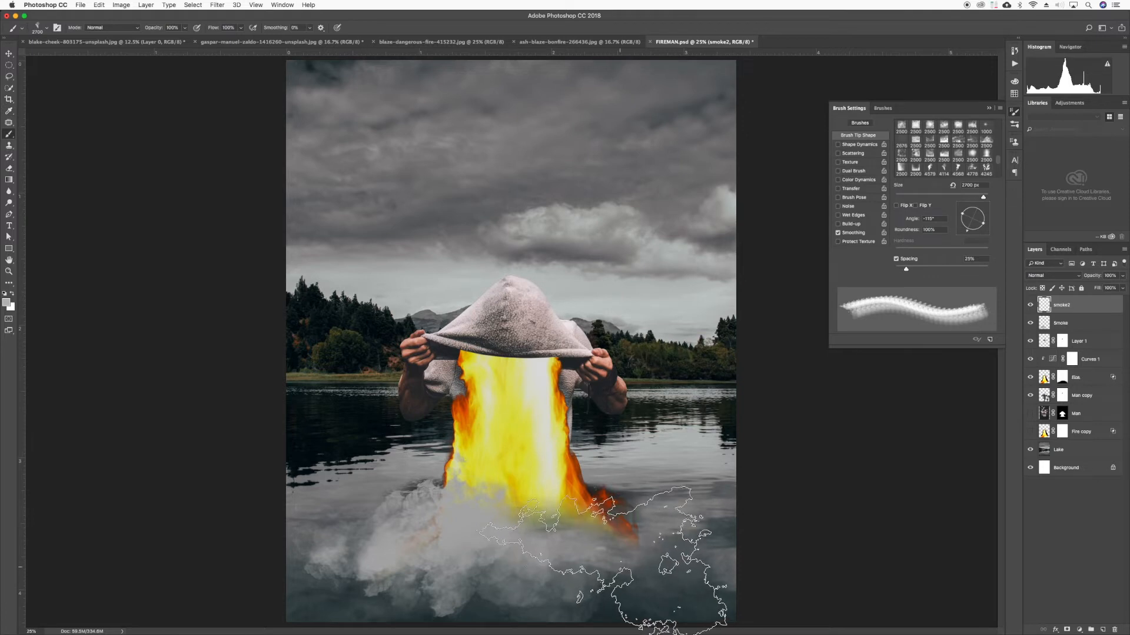
left_click(615, 561)
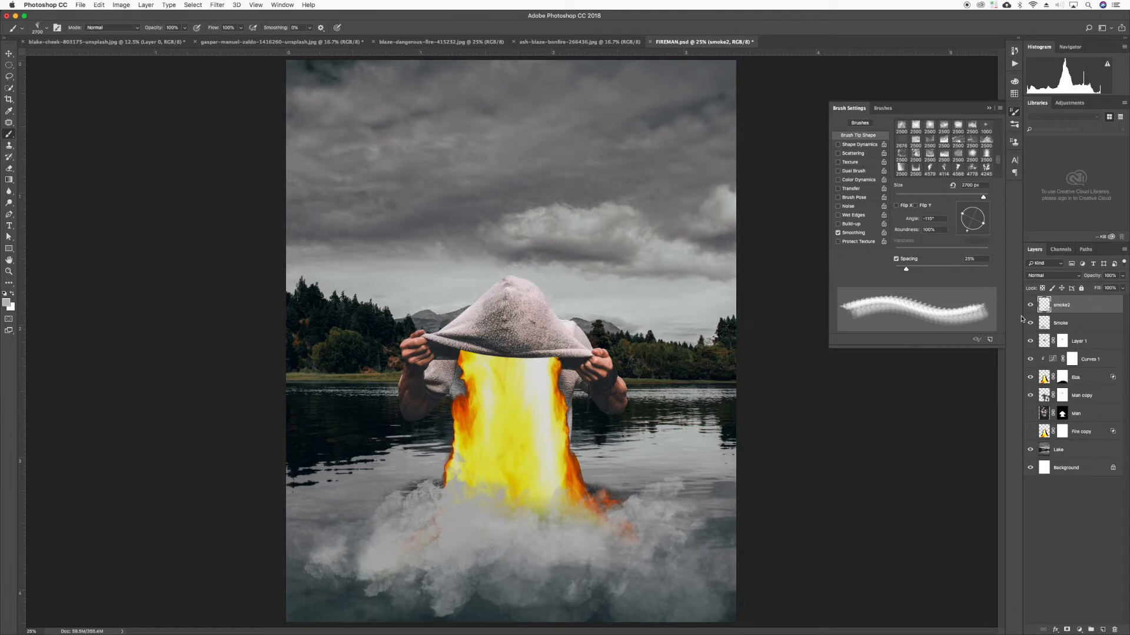
- Create a new layer named Smoke3 above smoke2
key("super+shift+n")
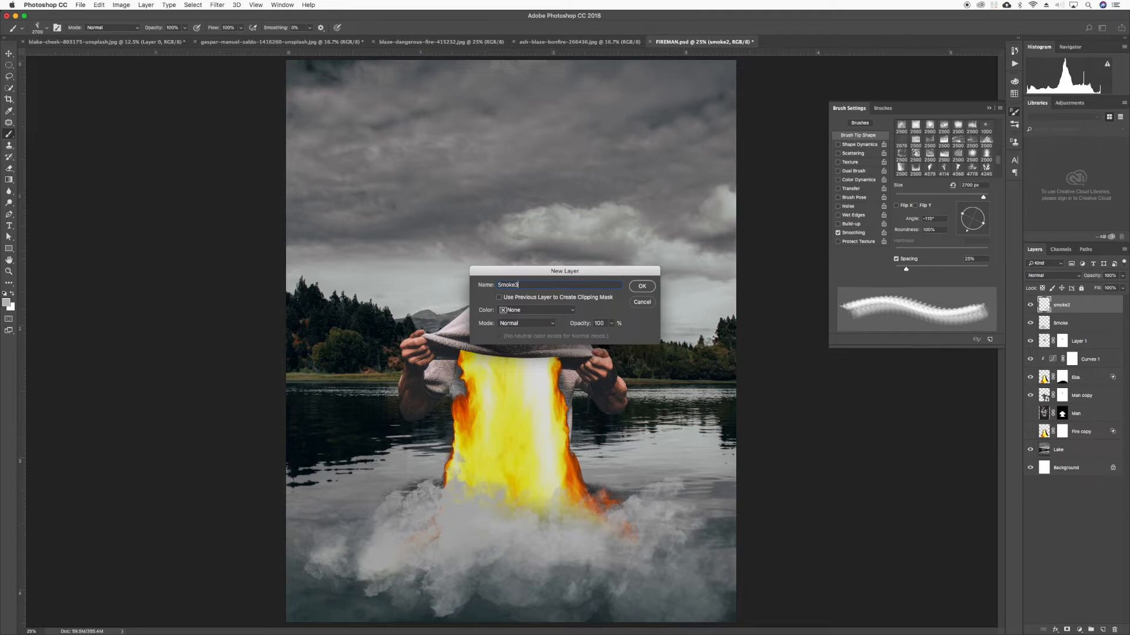
type("Smoke3")
key("Return")
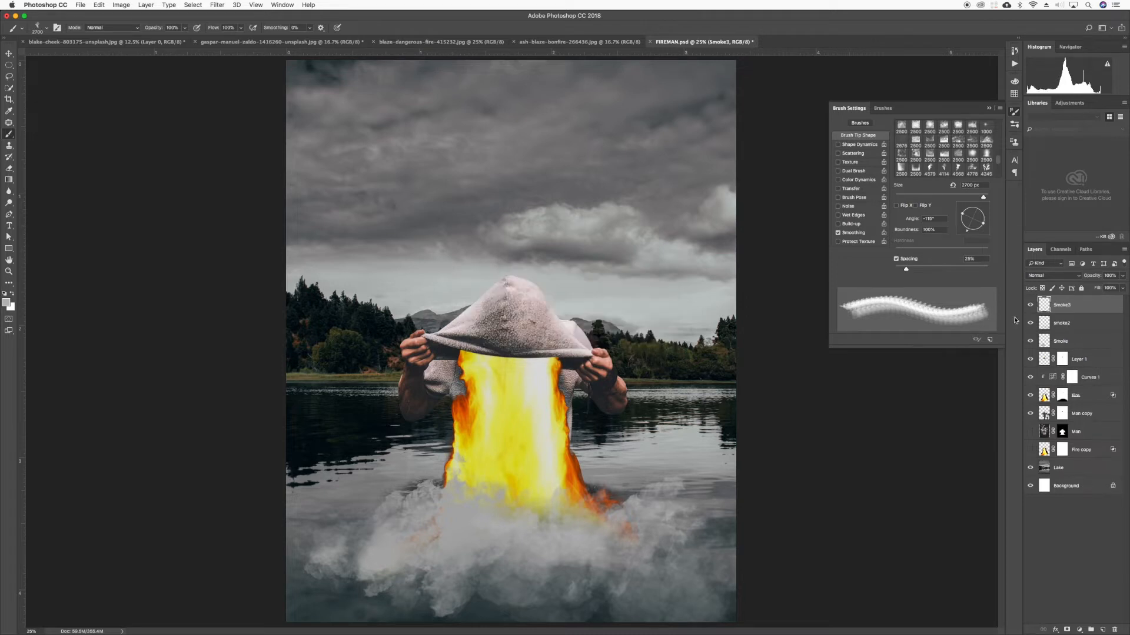
- Choose the smoke brush just after 47 in the Free Smoke Photoshop Brushes 4 set and rotate its tip to -75°
left_click(47, 30)
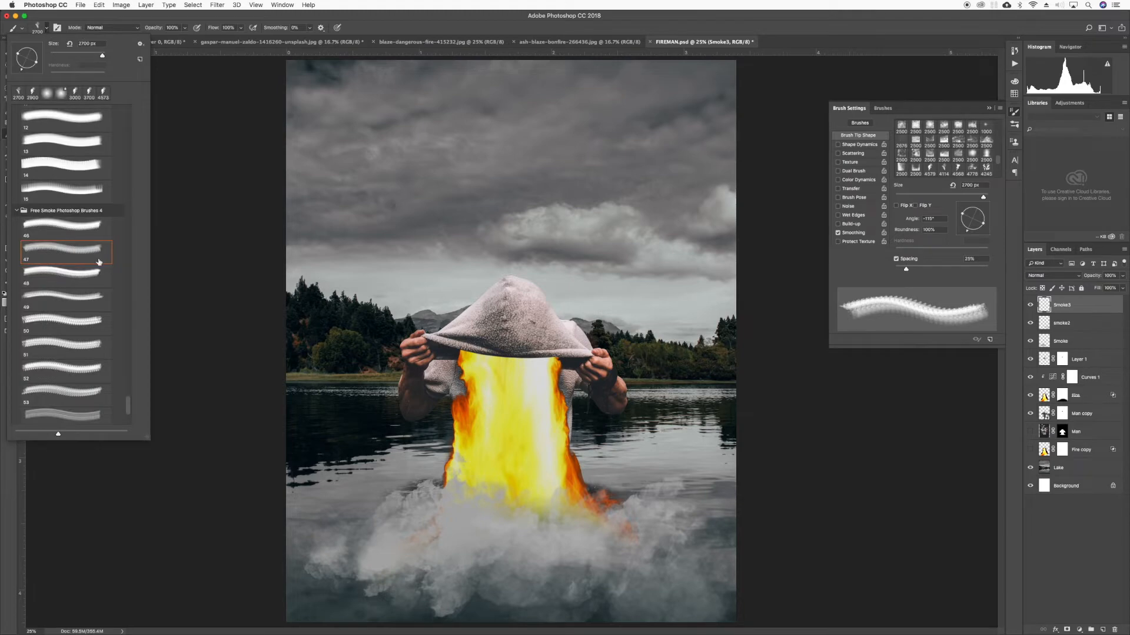
left_click(68, 277)
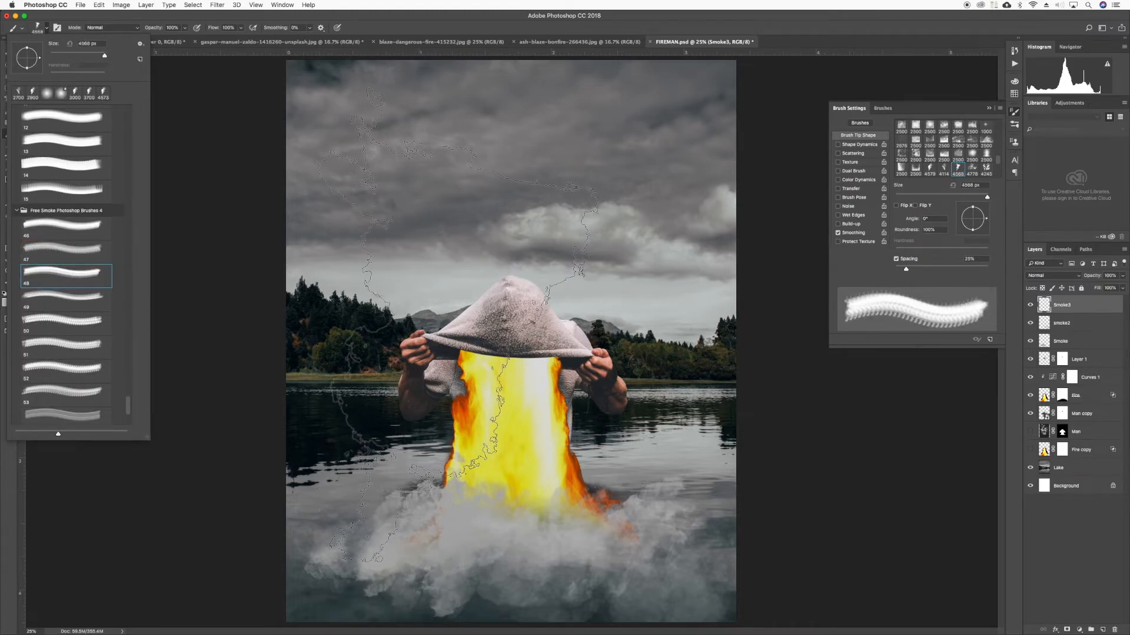
key("Return")
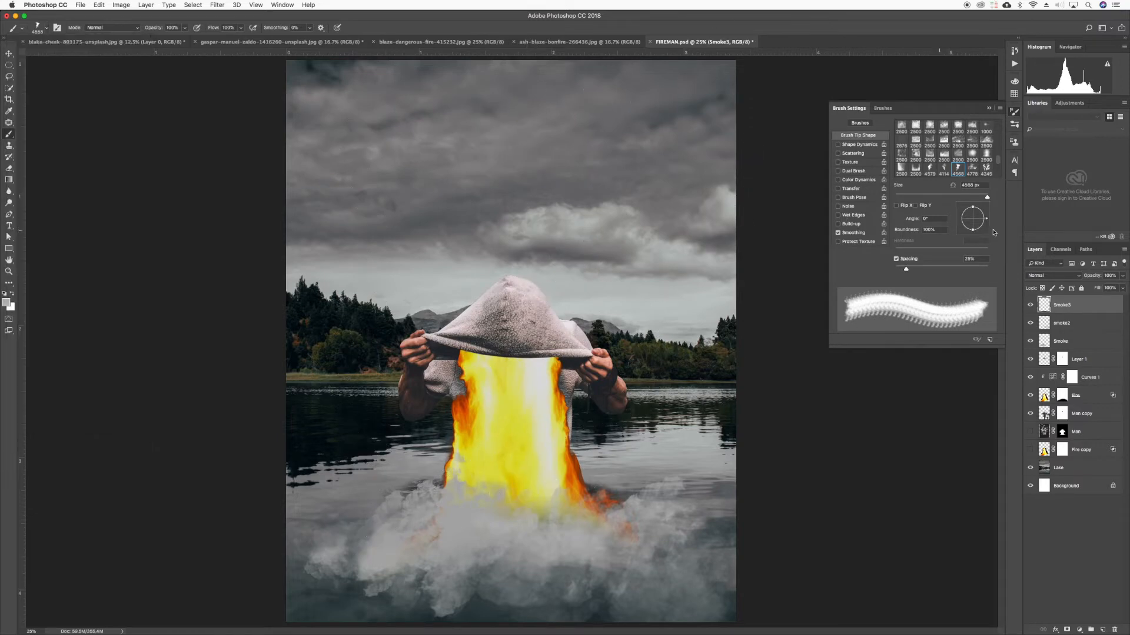
left_click_drag(988, 221, 978, 232)
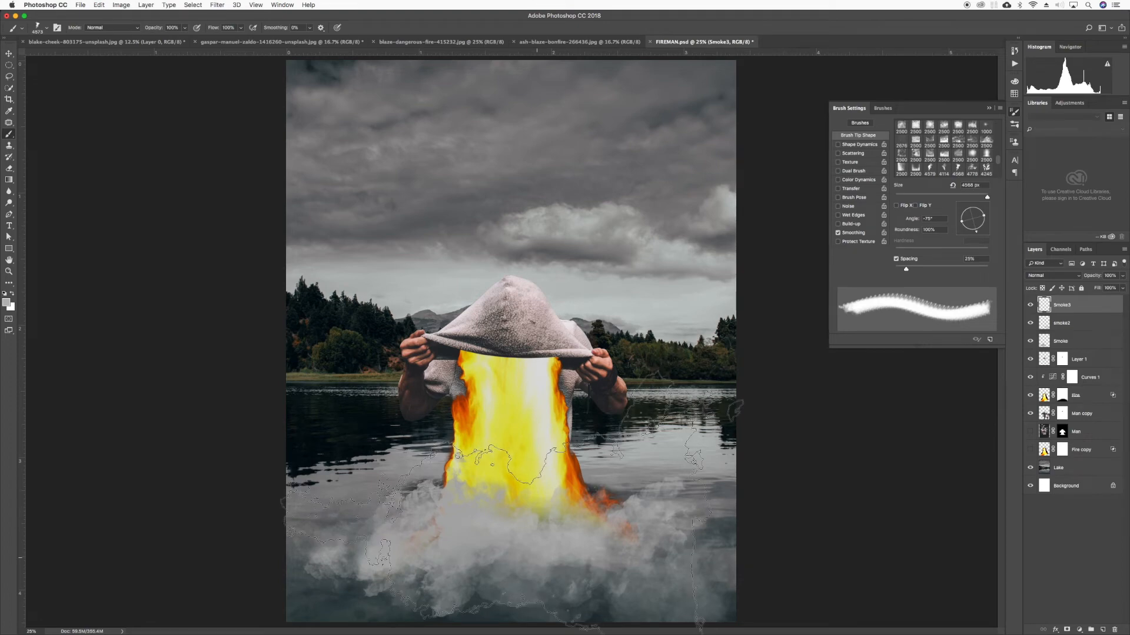
- Reduce the smoke brush's size to 3000 px to fit the smoke around the flames' base
key("bracketleft")
key("bracketleft")
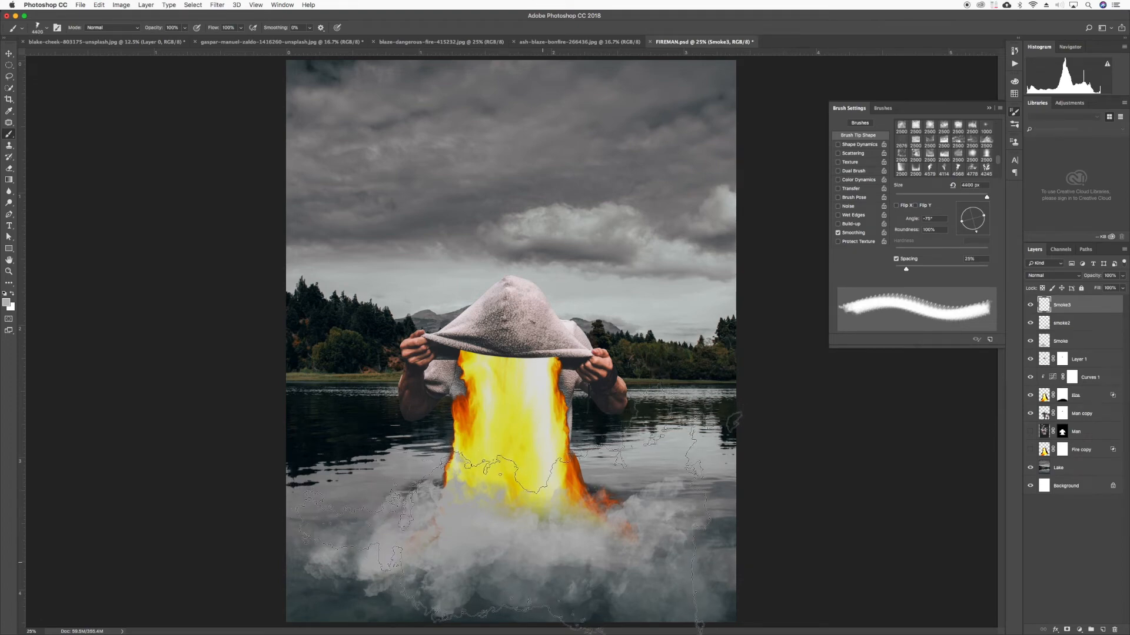
key("bracketleft")
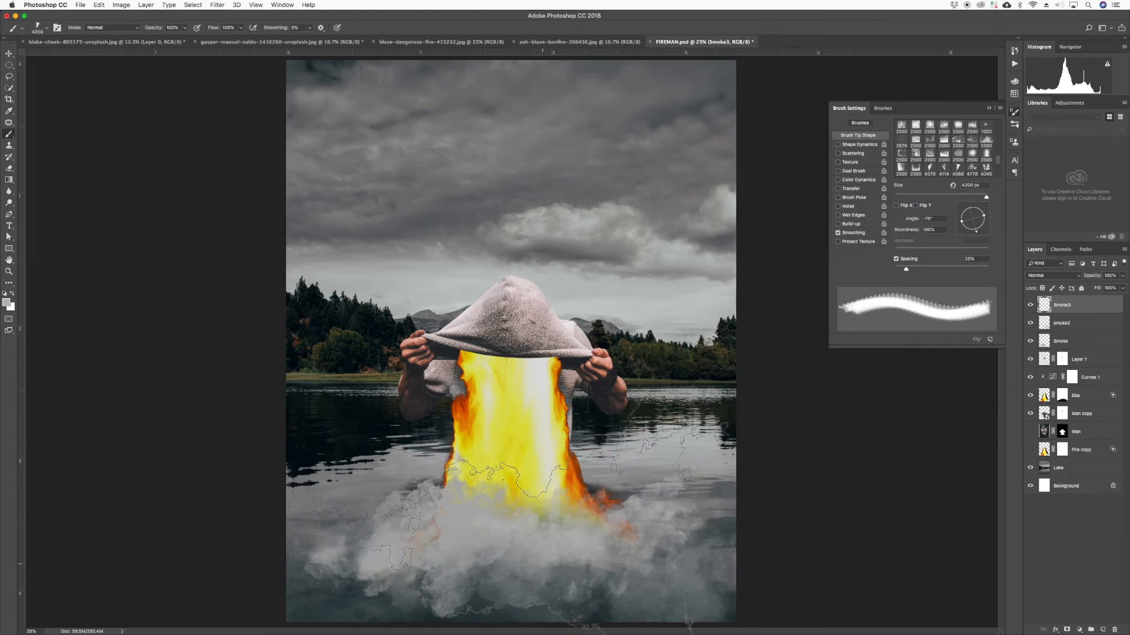
key("bracketleft")
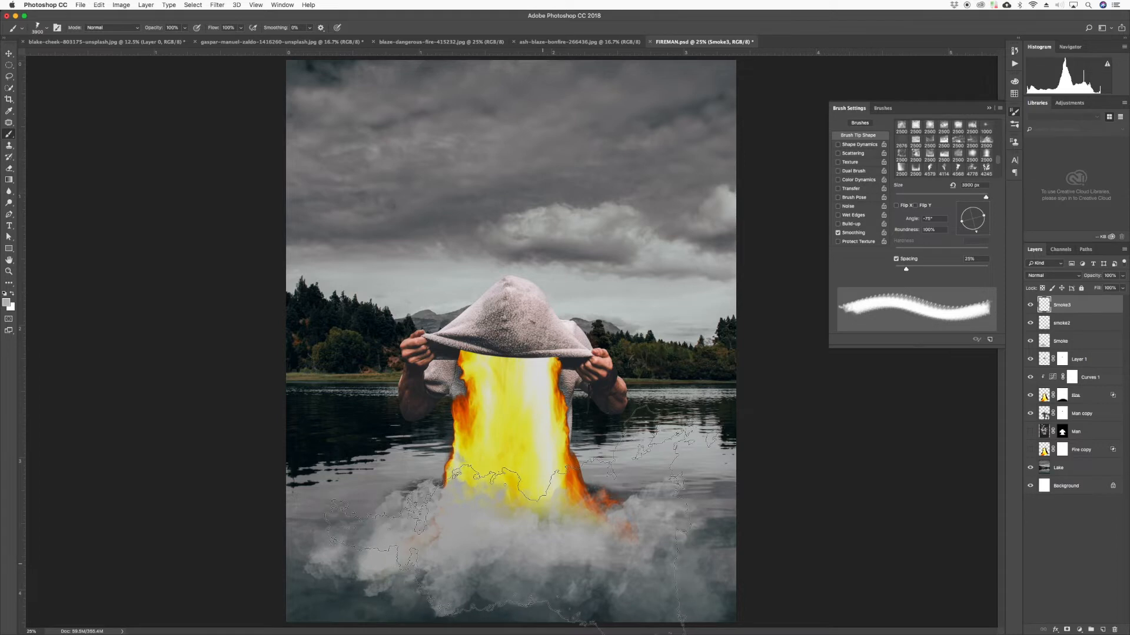
key("bracketleft")
key("bracketleft")
key("bracketleft")
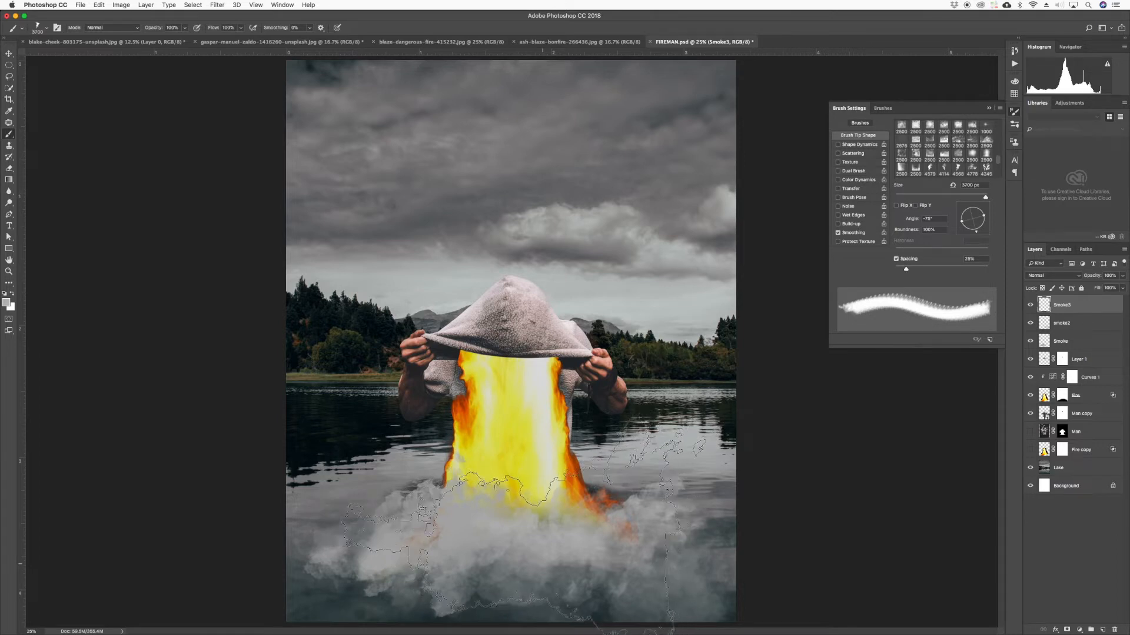
key("bracketleft")
key("bracketleft")
key("bracketleft")
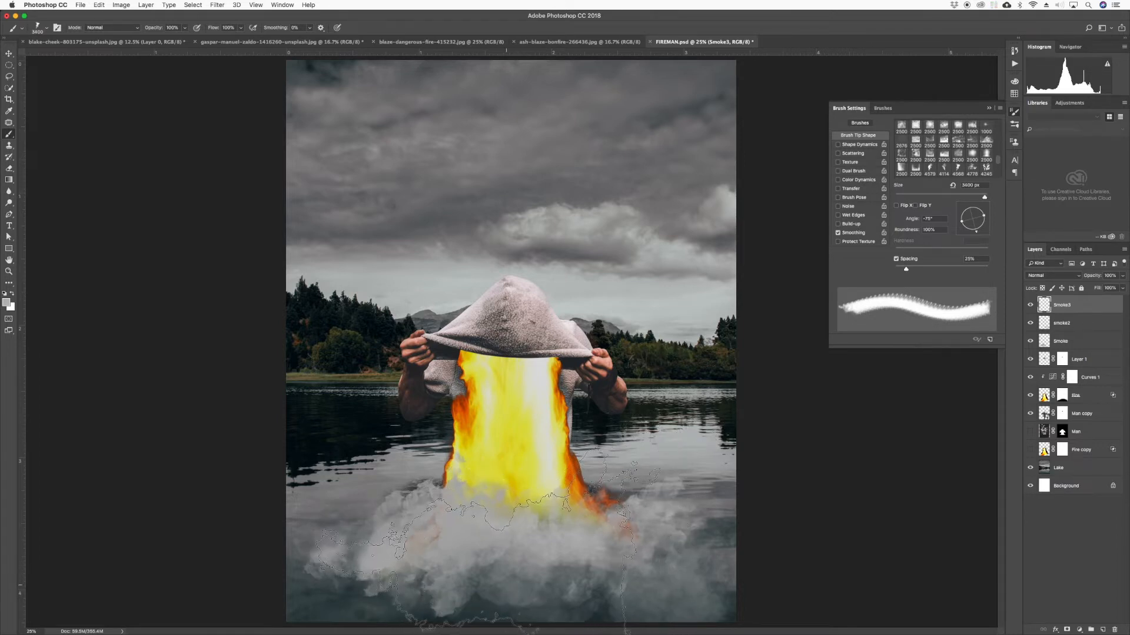
key("bracketleft")
key("bracketleft")
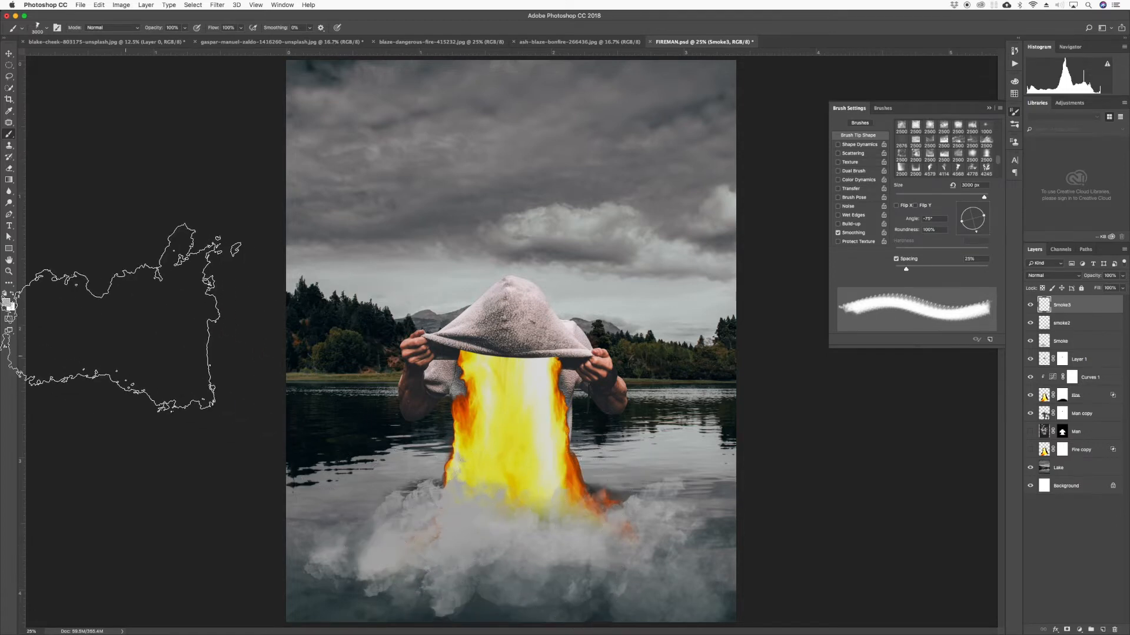
- Darken the foreground colour to grey #535353 and return to the Brush tool
left_click(6, 302)
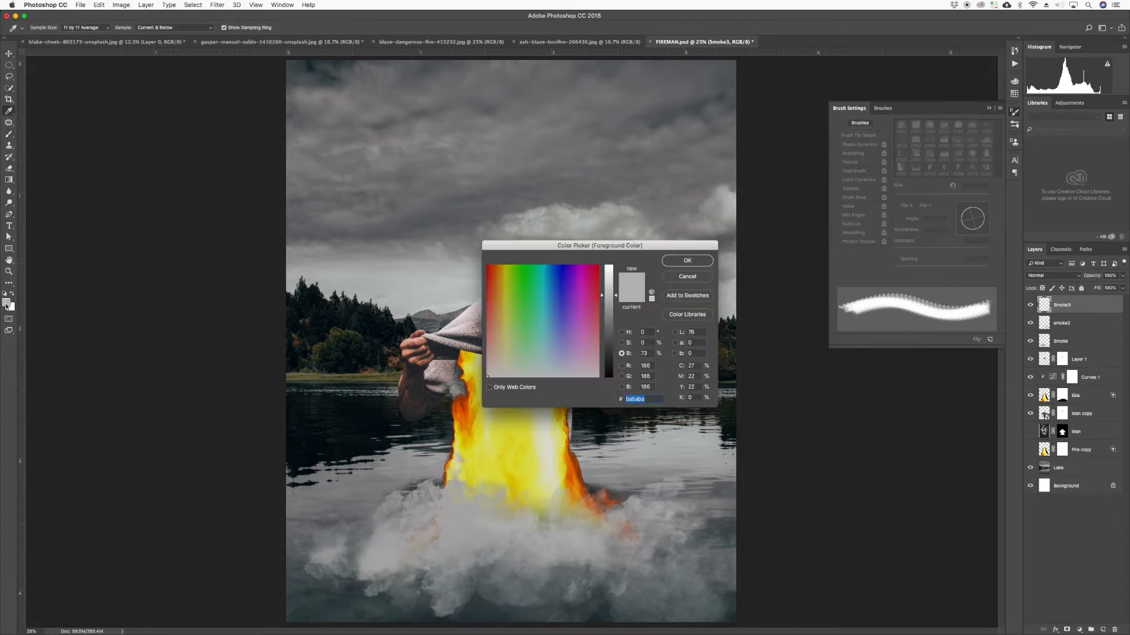
left_click_drag(616, 296, 612, 341)
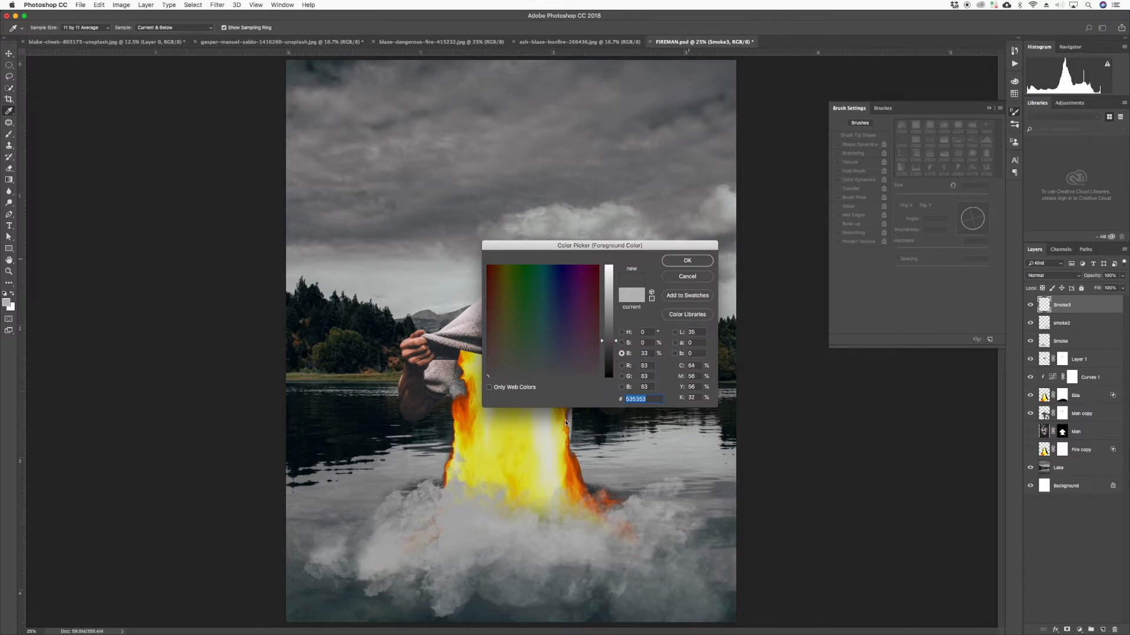
key("Return")
key("b")
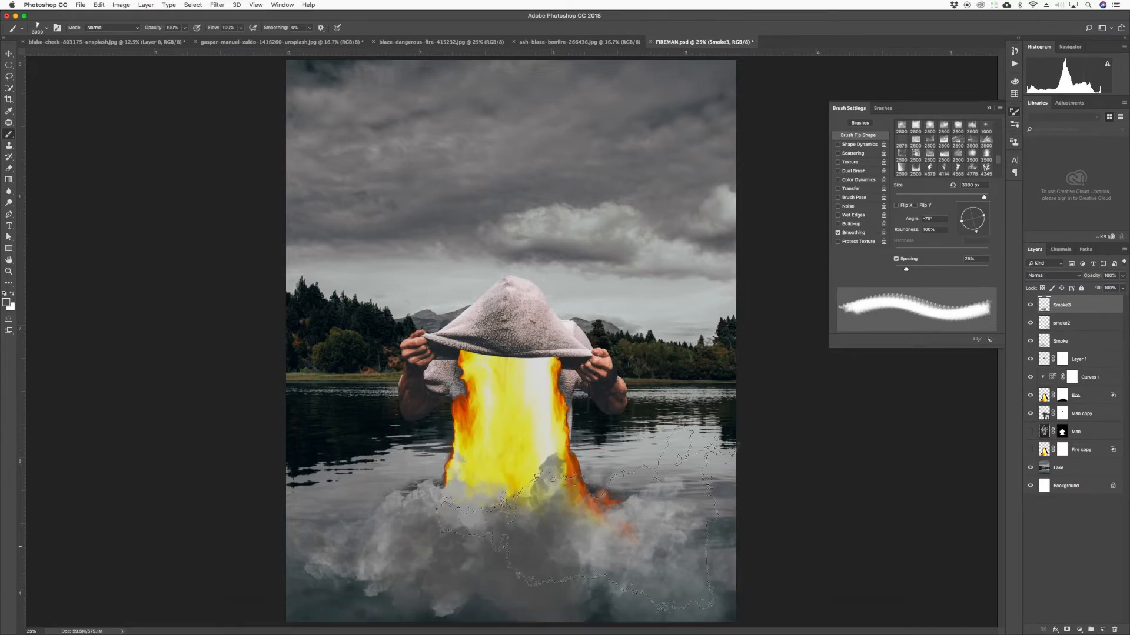
- Undo the last dark smoke stamp, reduce the brush to 2400 px and stamp dark smoke over the right side of the flames' base
key("super+z")
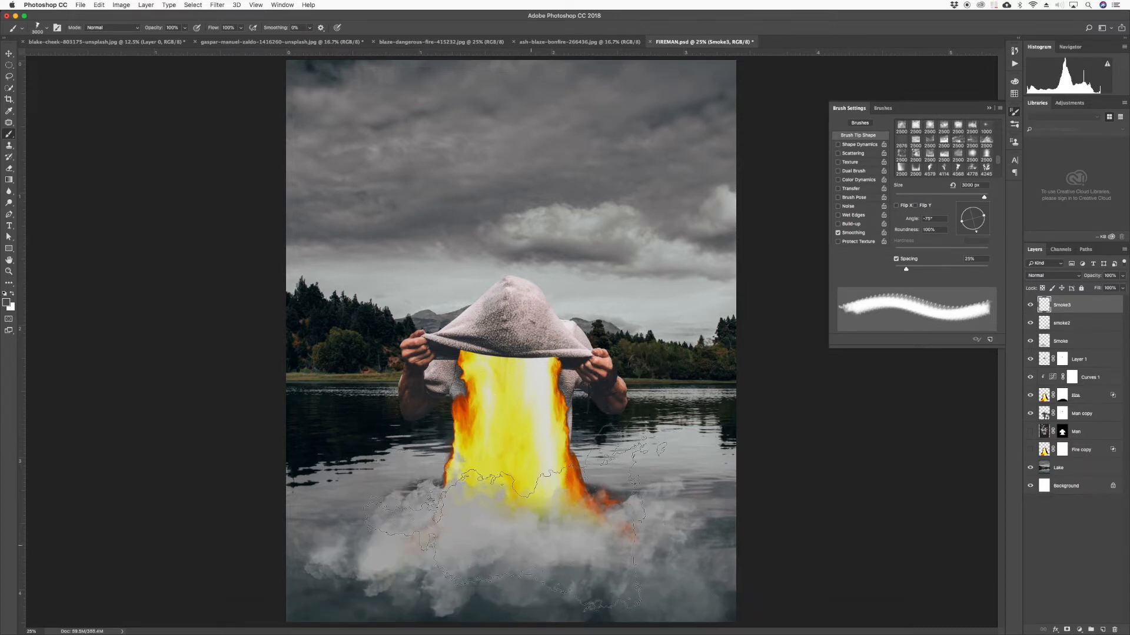
key("bracketleft")
key("bracketleft")
key("bracketleft")
key("bracketleft")
key("bracketleft")
left_click(554, 542)
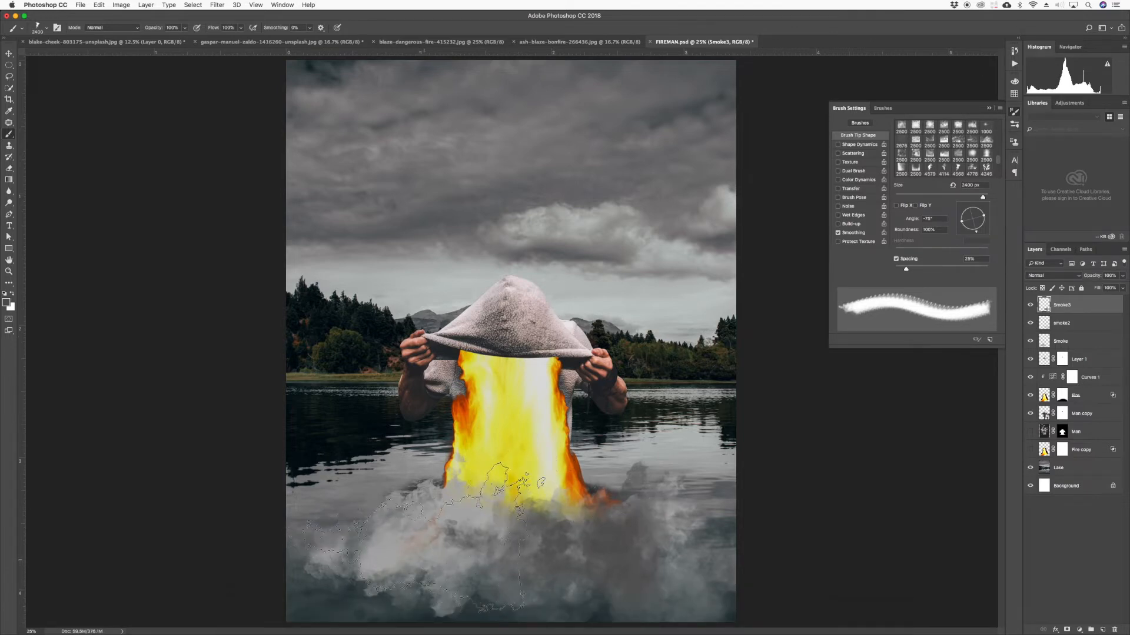
- Stamp dark smoke over the left side of the flames' base, with the brush angled at 117° and sized 1800 px
mouse_move(977, 234)
left_mouse_down()
mouse_move(983, 203)
mouse_move(966, 211)
left_mouse_up()
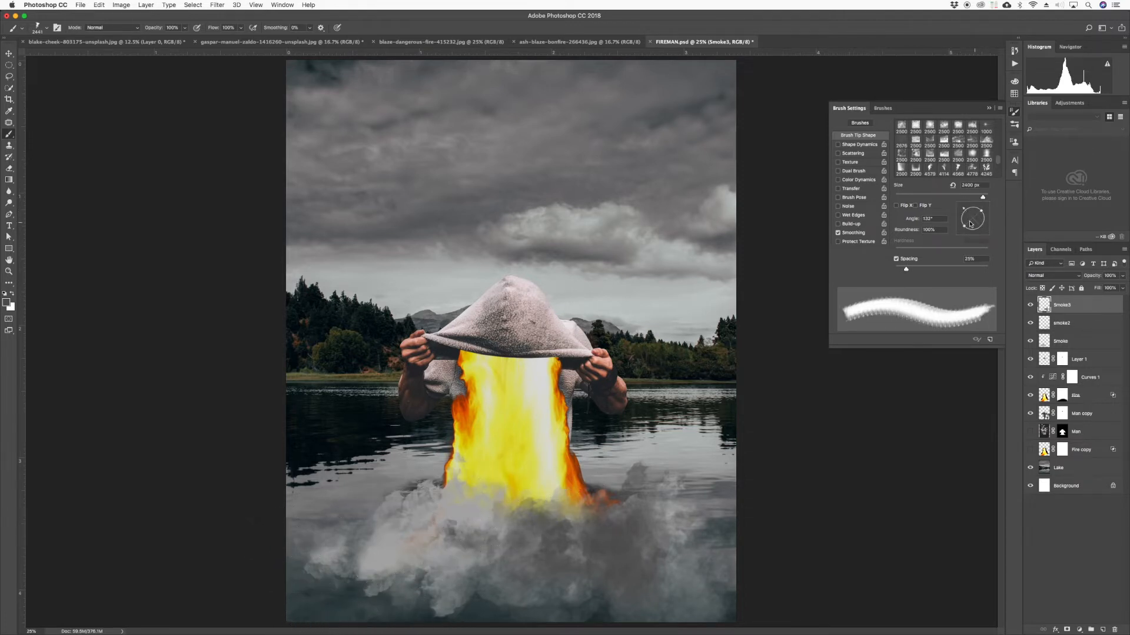
left_click_drag(965, 211, 968, 207)
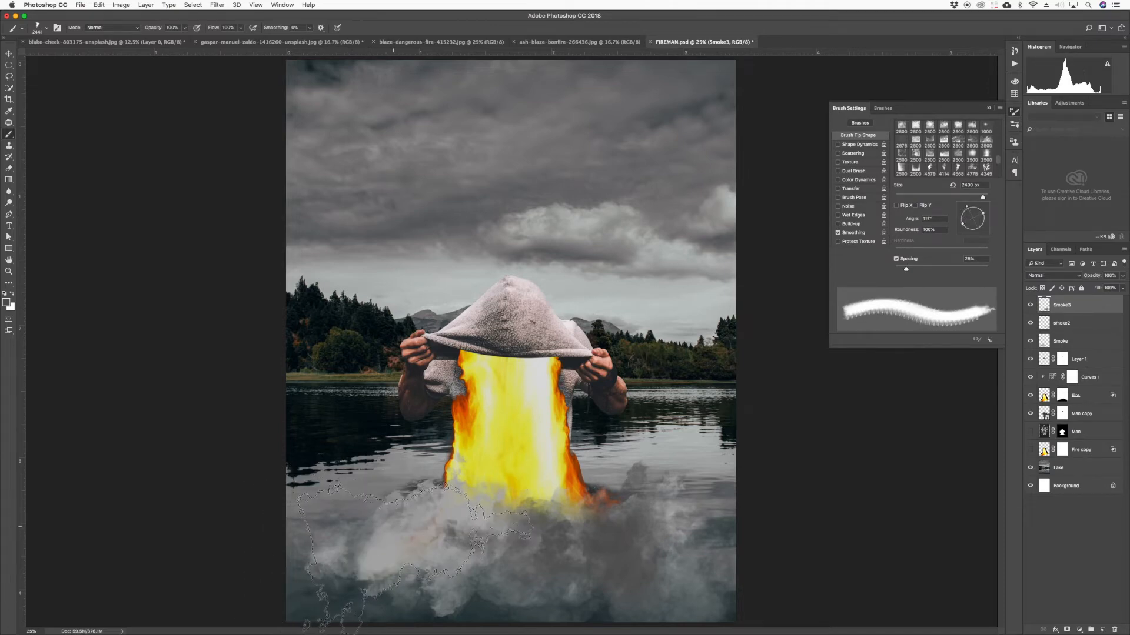
key("bracketleft")
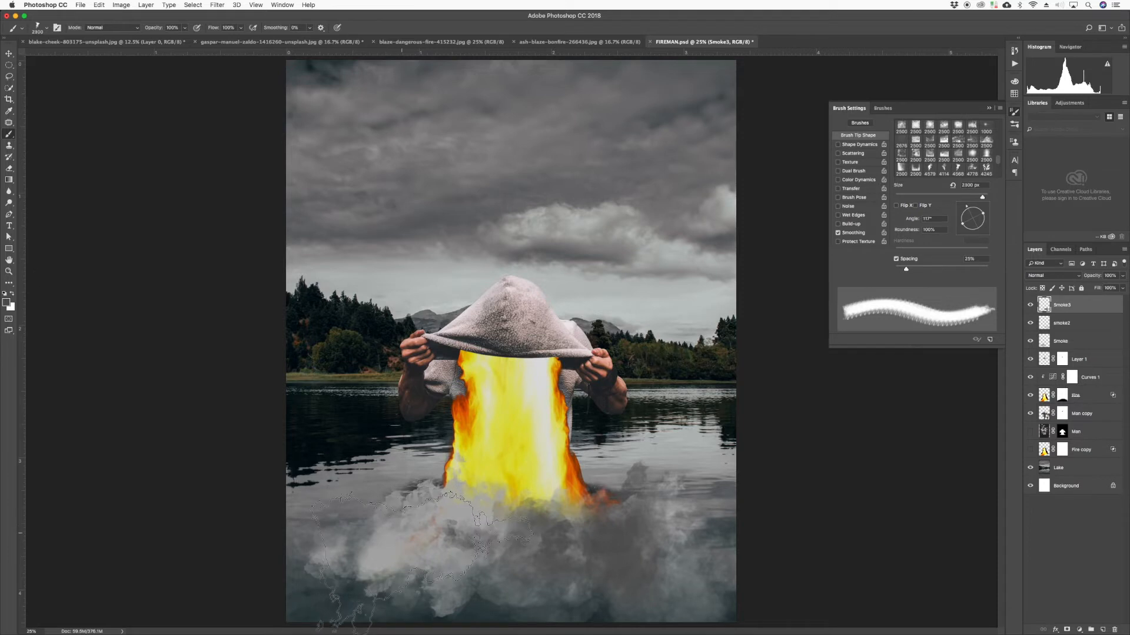
key("bracketleft")
key("bracketleft")
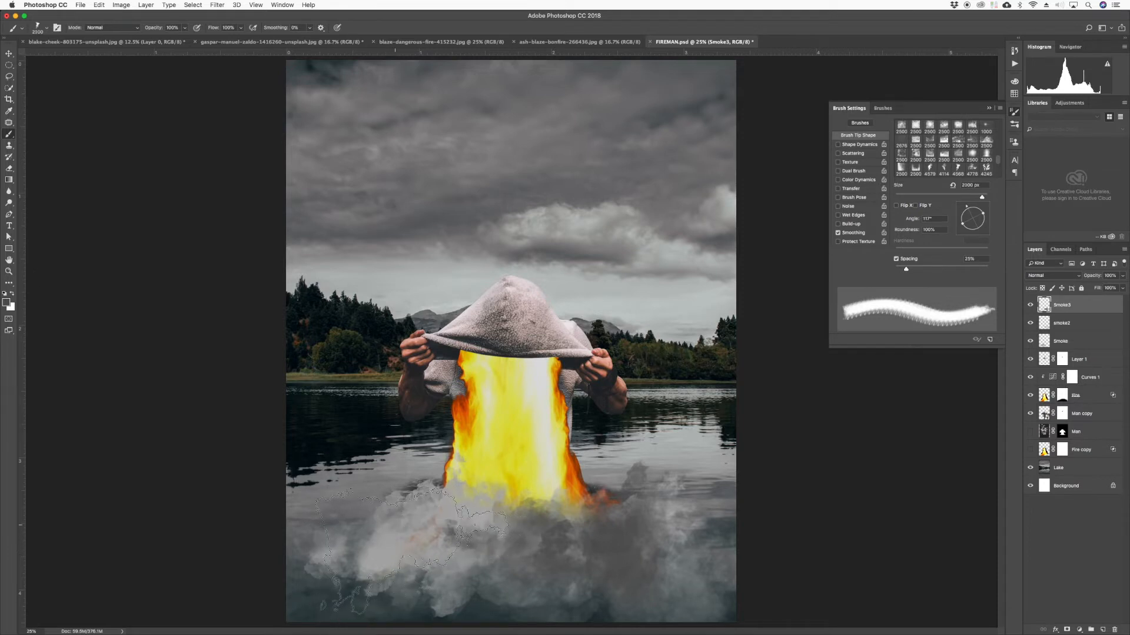
key("bracketleft")
key("bracketleft")
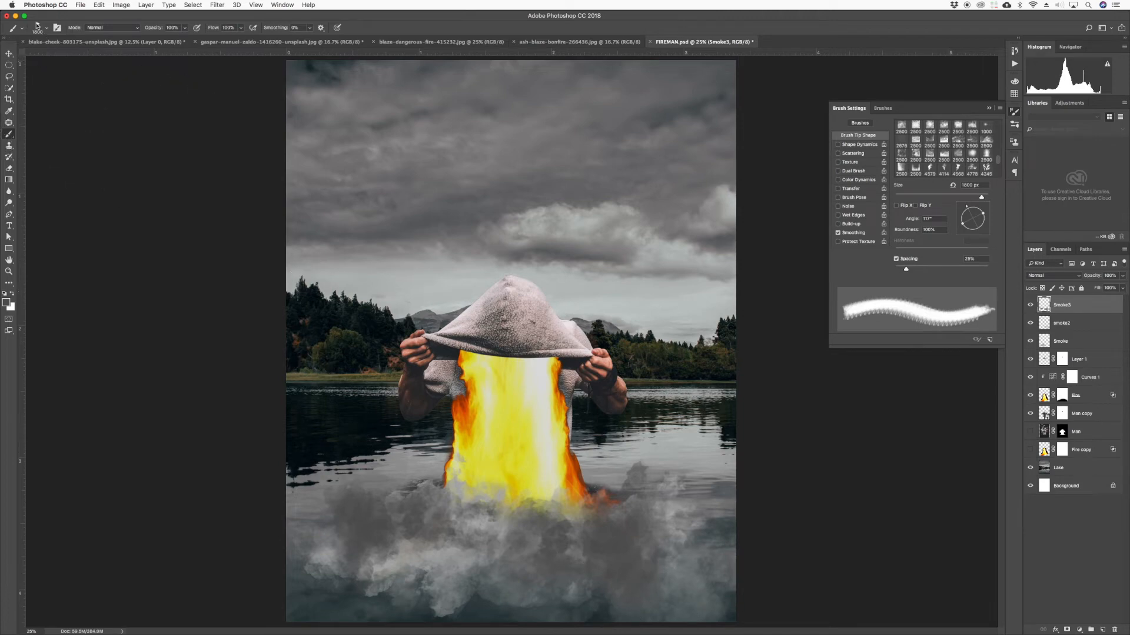
- Lower the Smoke3 layer's opacity to 64%
left_click(9, 54)
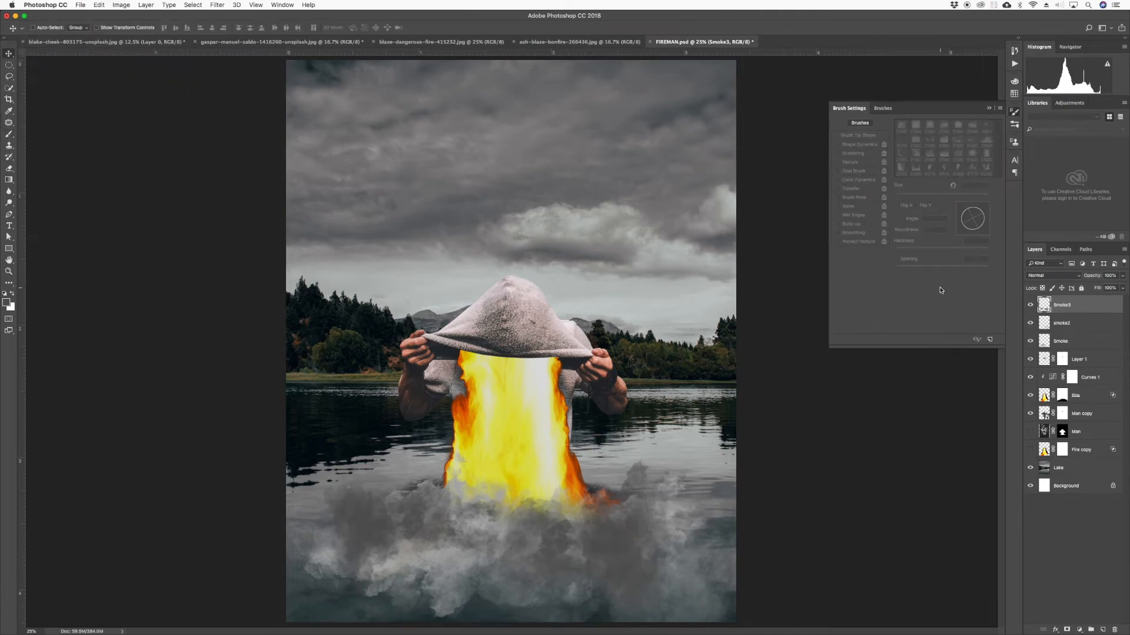
left_click(1123, 276)
left_click_drag(1121, 288, 1106, 286)
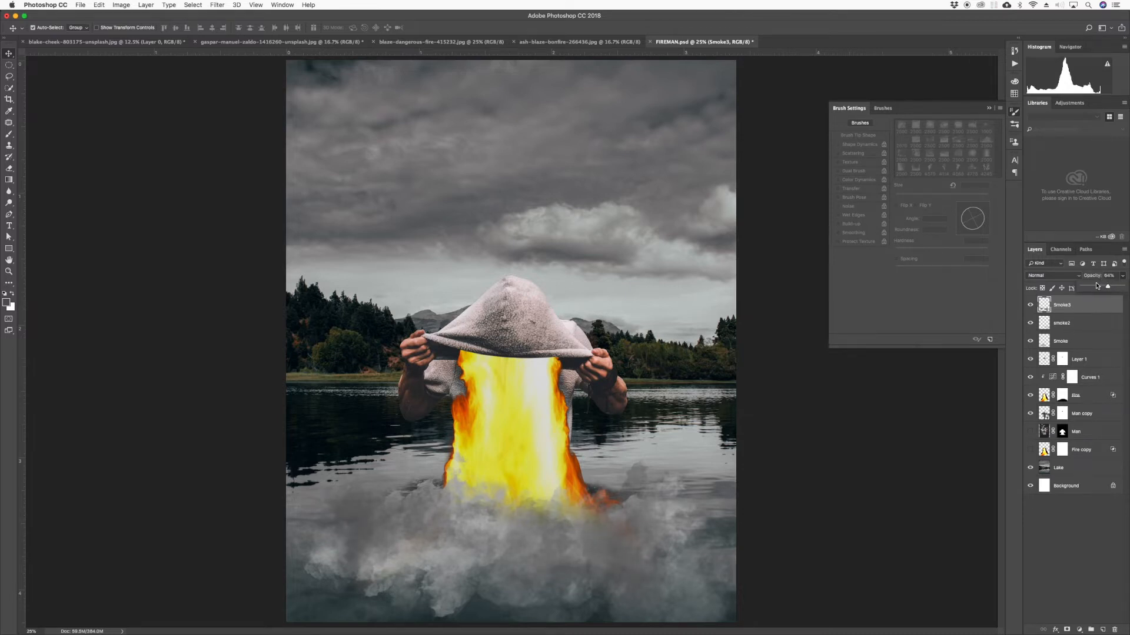
- Check the smoke blend over the whole composite and save FIREMAN.psd
key("super+minus")
key("super+minus")
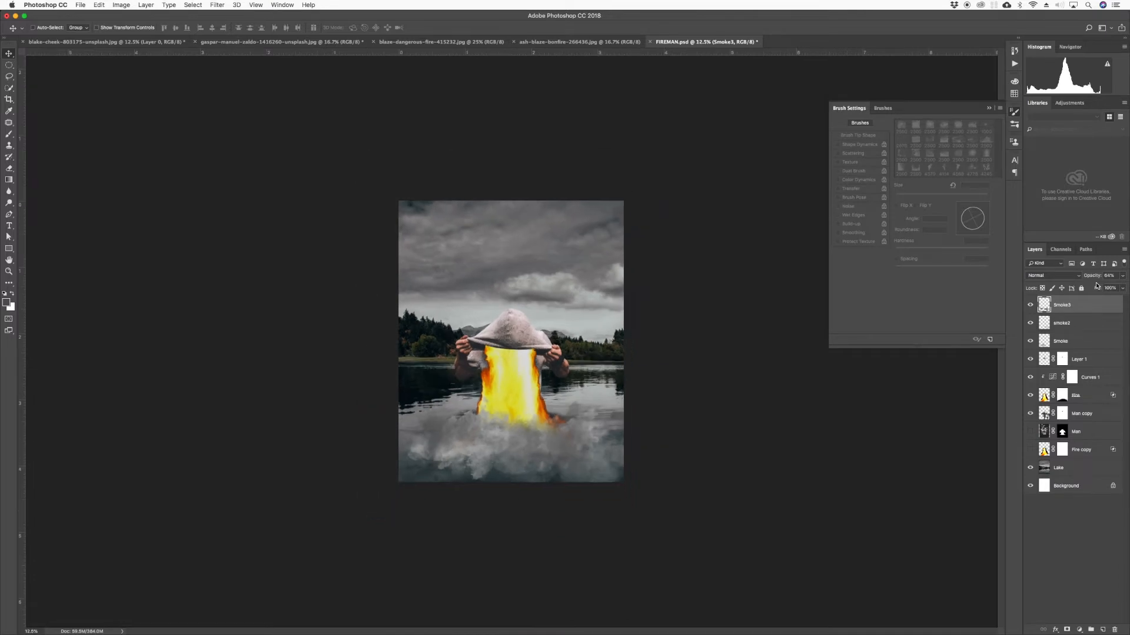
key("super+plus")
key("super+plus")
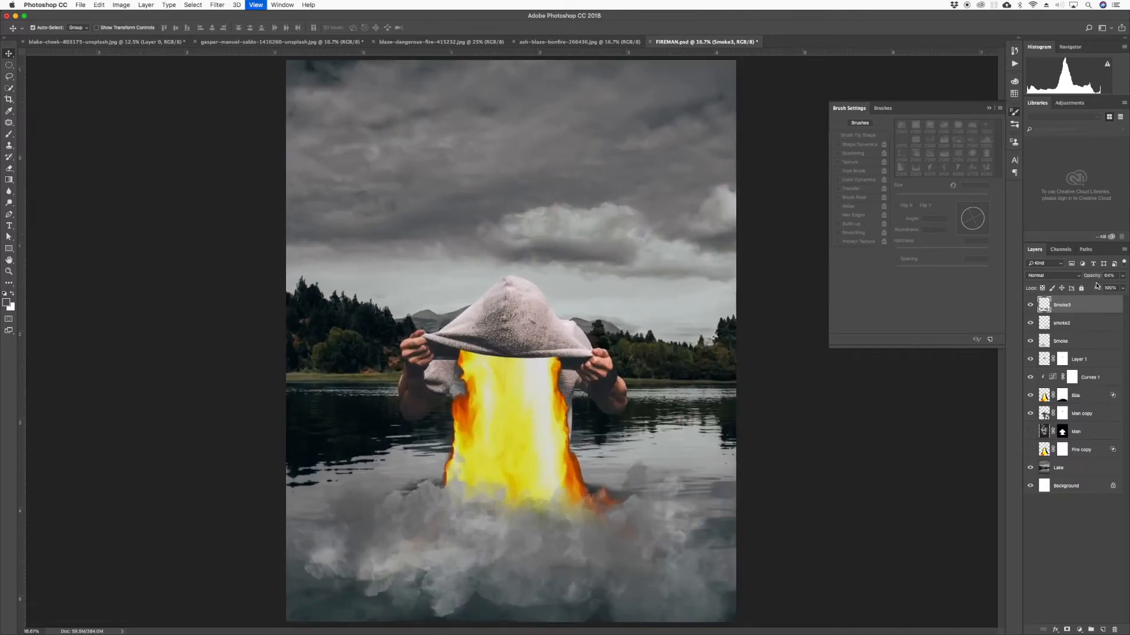
key("super+plus")
key("super+plus")
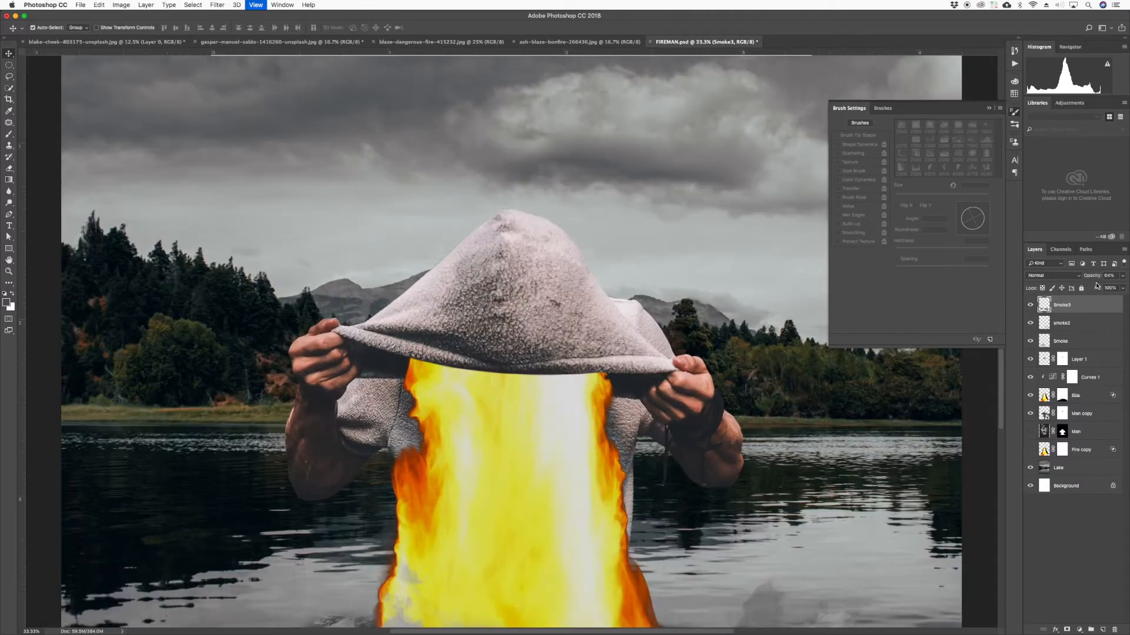
key("super+minus")
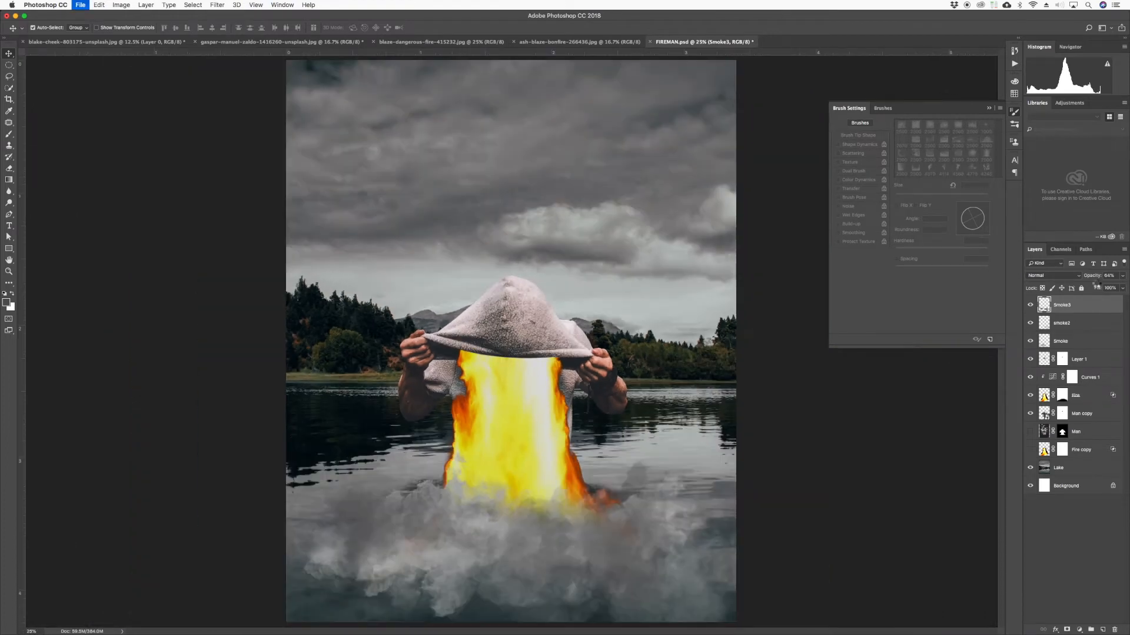
key("super+s")
- Compare the Man and Man copy layers by toggling their visibility, looking closely at the cutout around the hood and arms
key("super+equal")
key("super+equal")
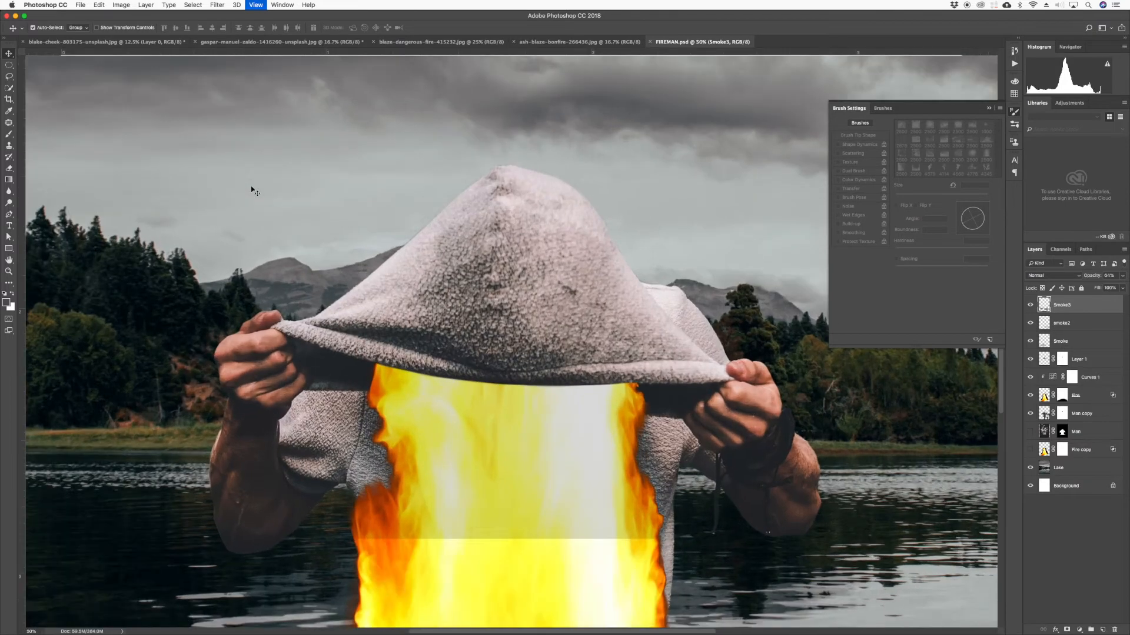
key("super+equal")
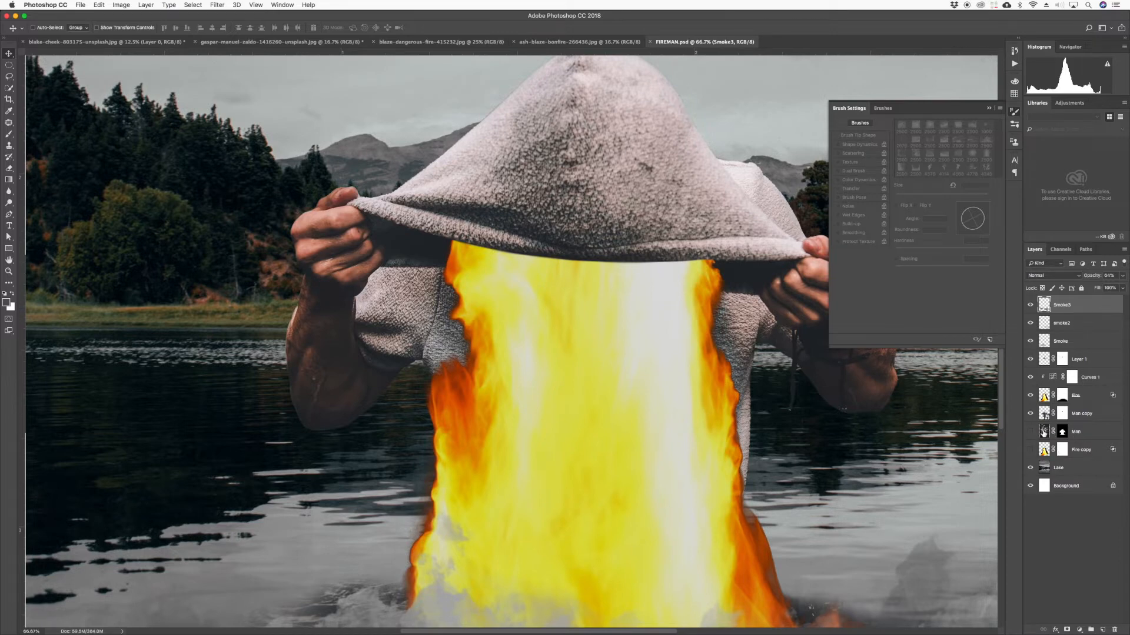
left_click(1041, 436)
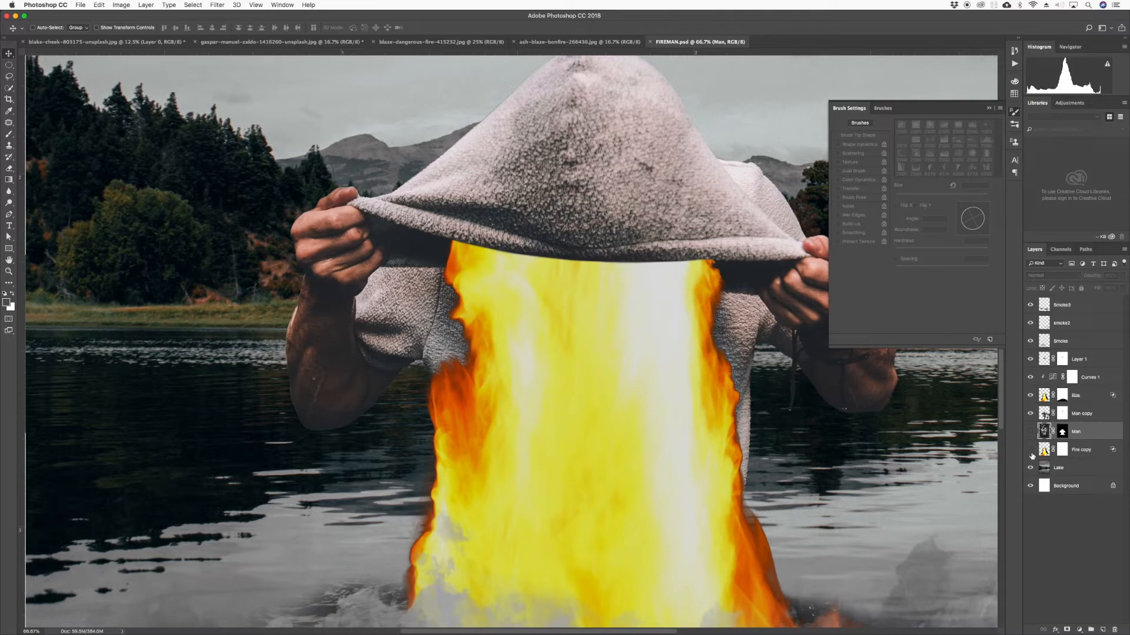
left_click(1030, 432)
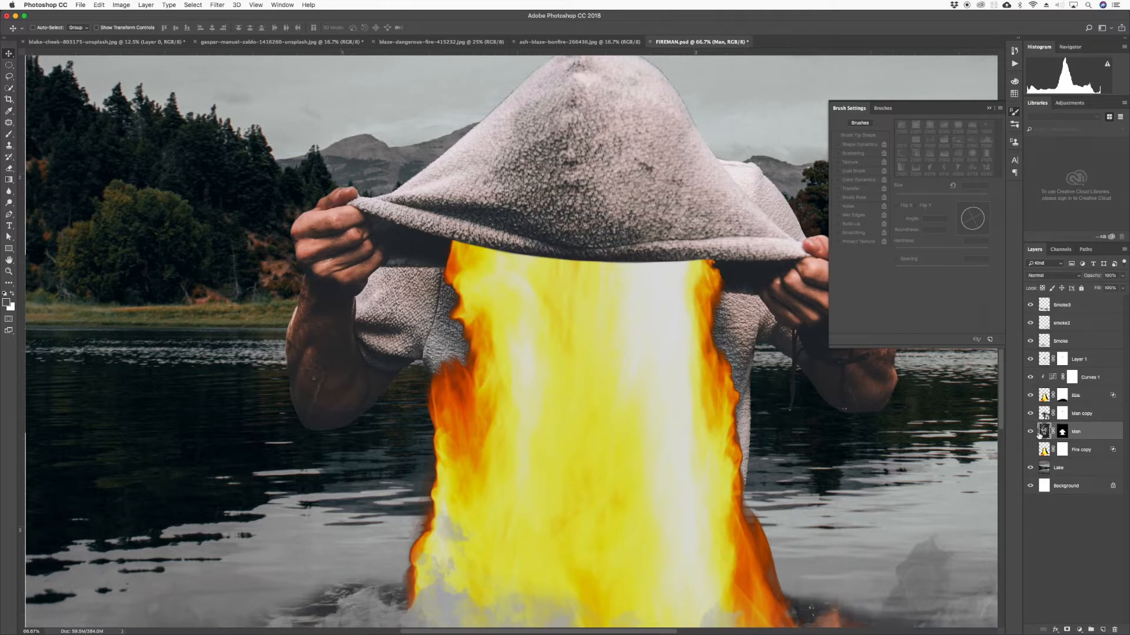
left_click(1040, 415)
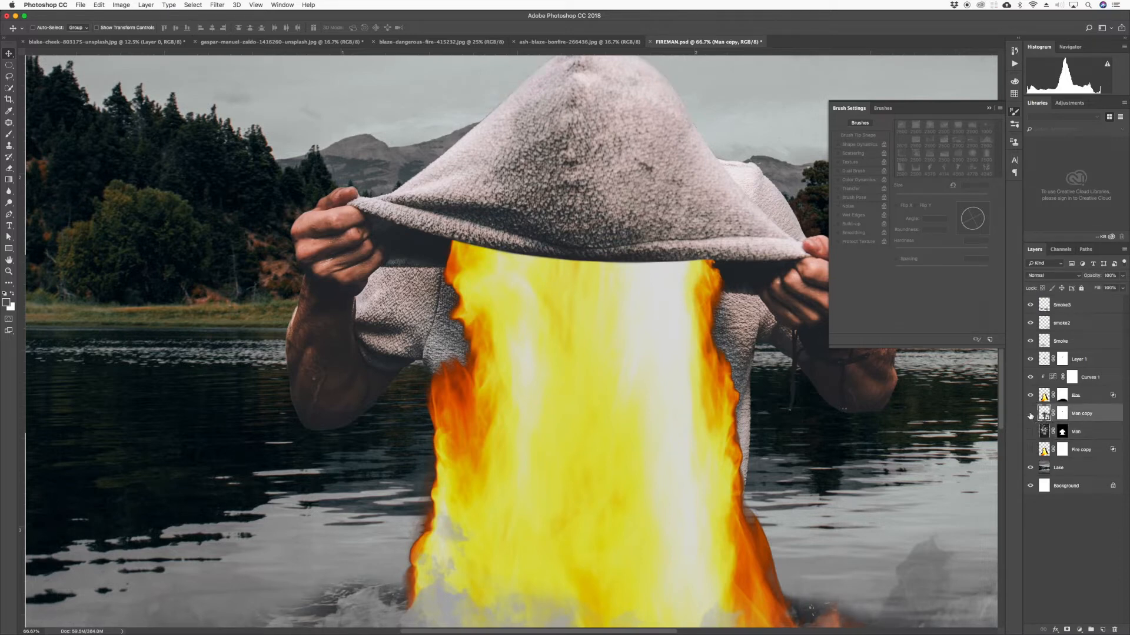
left_click(1029, 415)
left_click(1029, 415)
- Open the Man copy smart object's contents, examine the cutout edges around the left-hand arm and sleeve, and close the document
right_click(1095, 414)
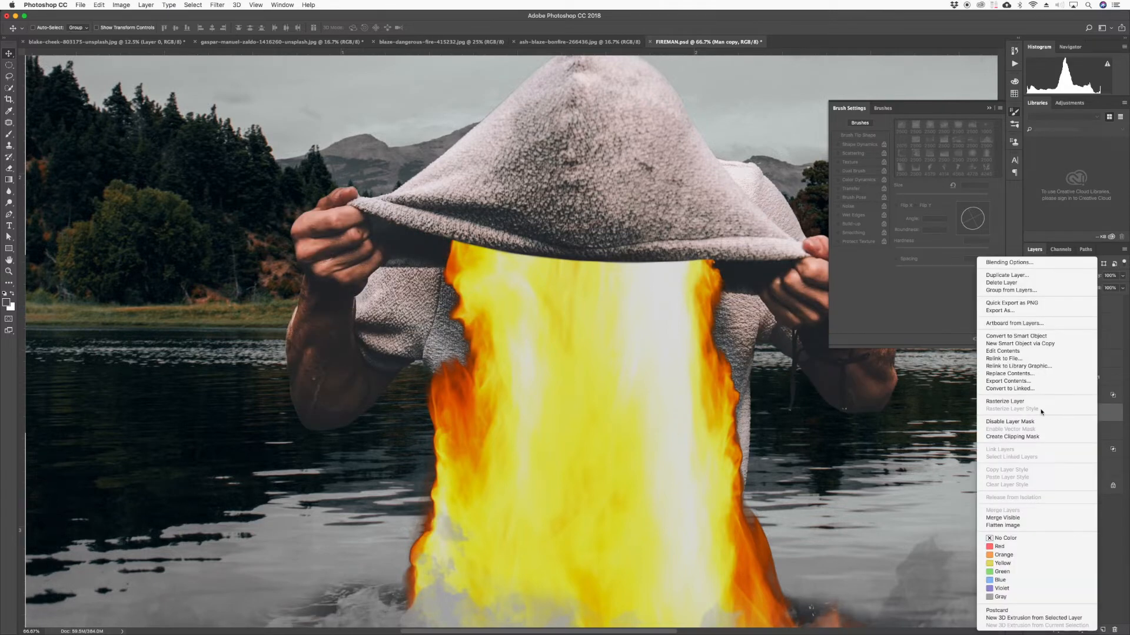
left_click(1023, 402)
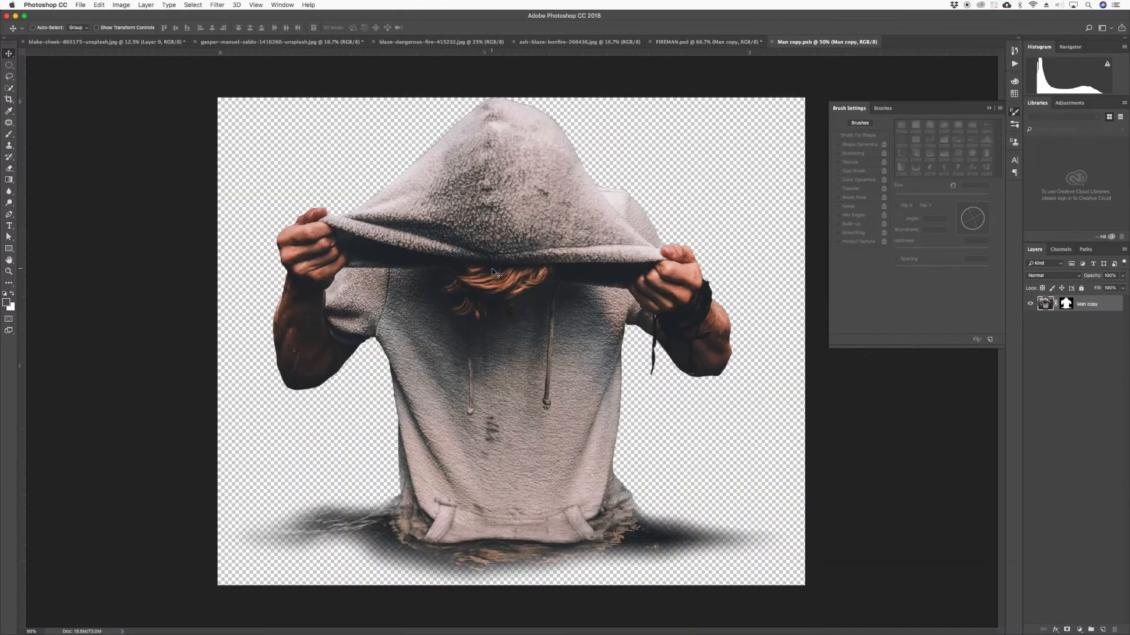
key("super+plus")
key("super+plus")
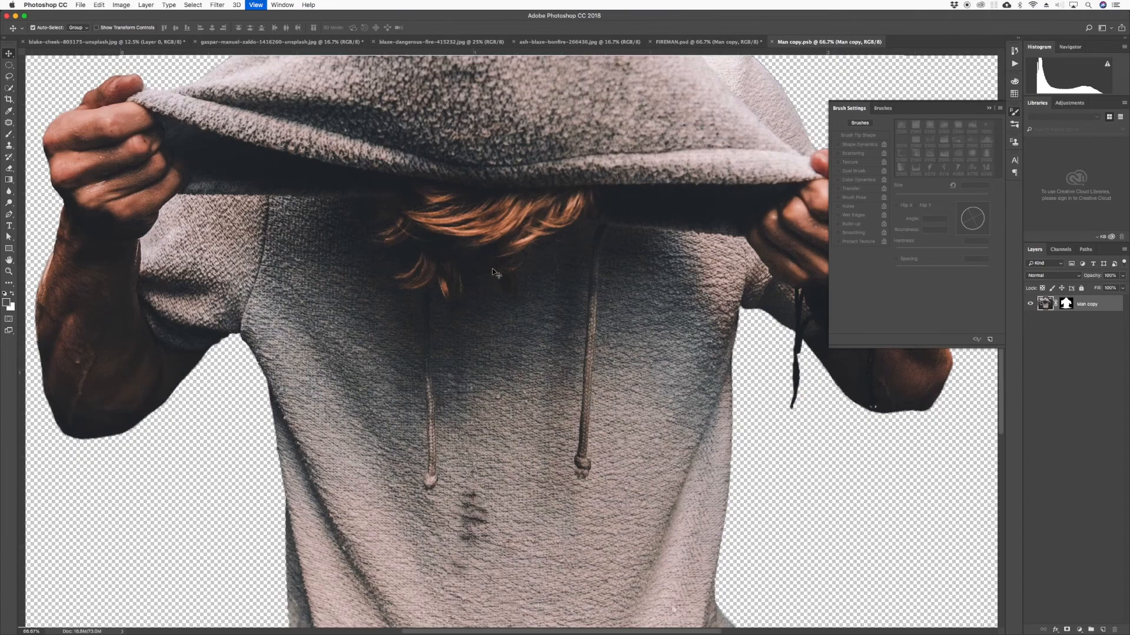
key("super+plus")
left_click_drag(493, 265, 851, 299)
left_click_drag(459, 241, 688, 290)
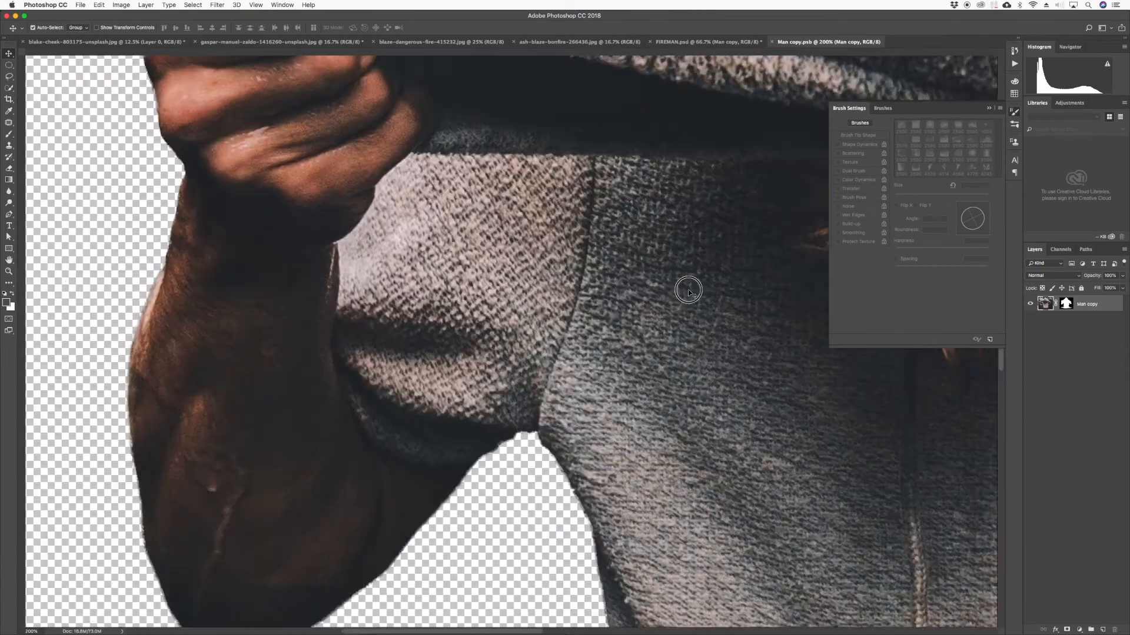
left_click_drag(387, 151, 550, 188)
left_click_drag(562, 300, 546, 245)
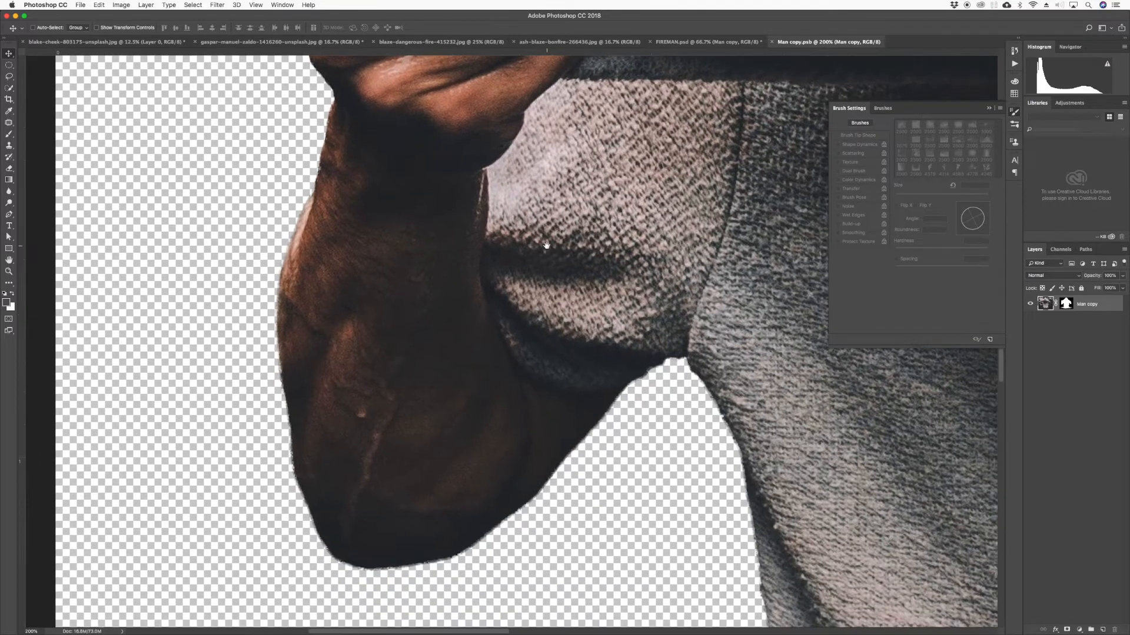
left_click_drag(492, 365, 439, 206)
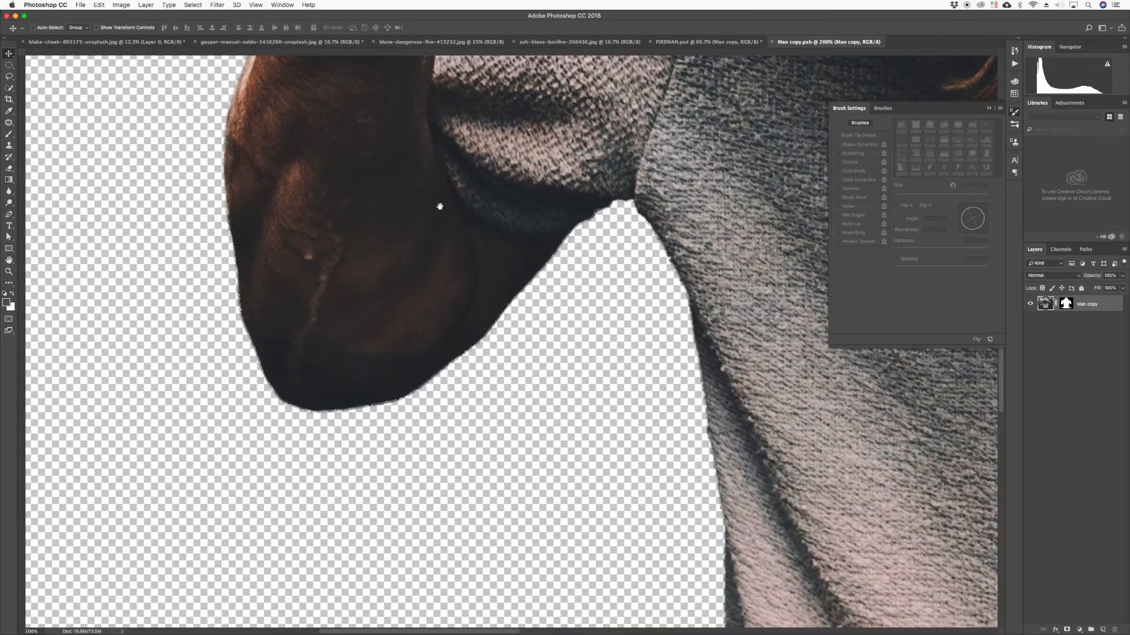
left_click_drag(607, 306, 575, 290)
key("super+w")
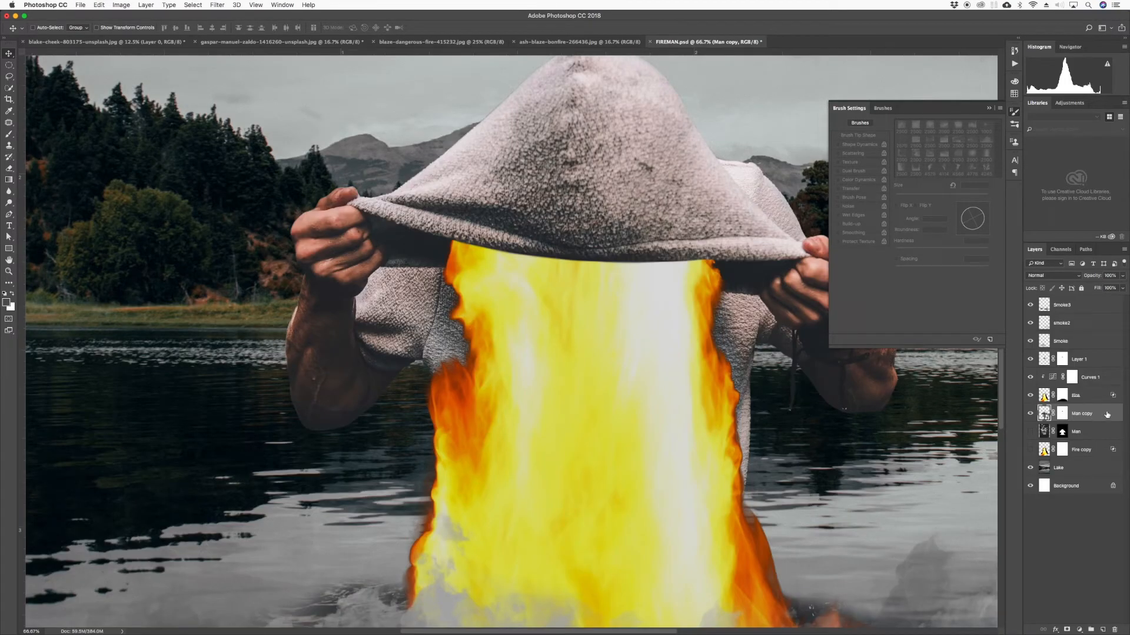
- Rasterize the Man copy layer, leaving its layer mask attached
right_click(1107, 415)
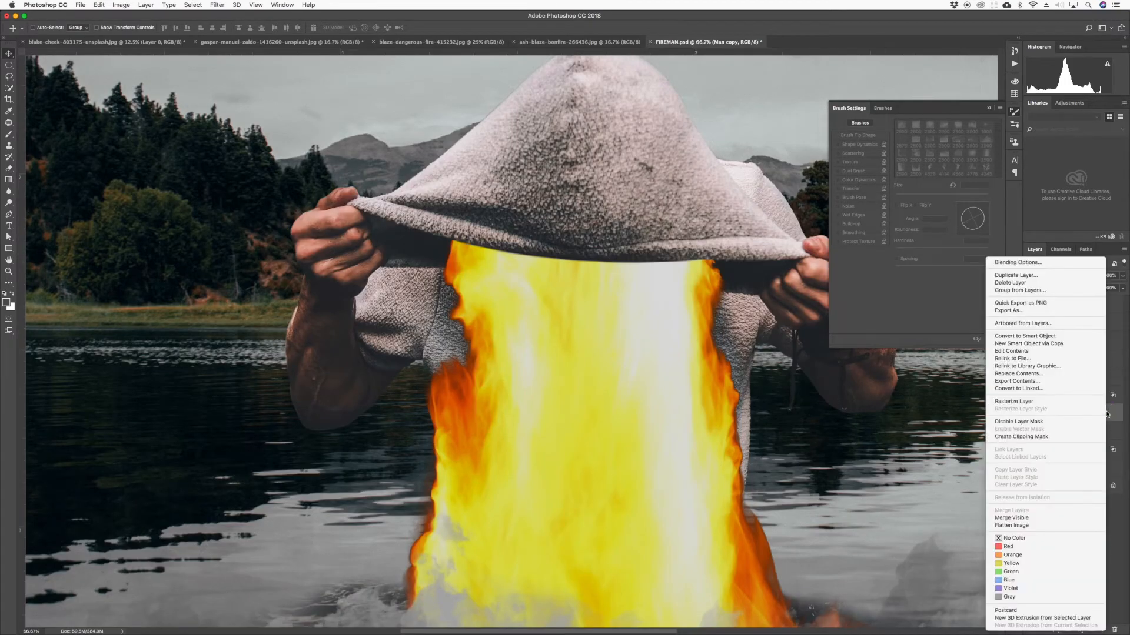
left_click(1050, 407)
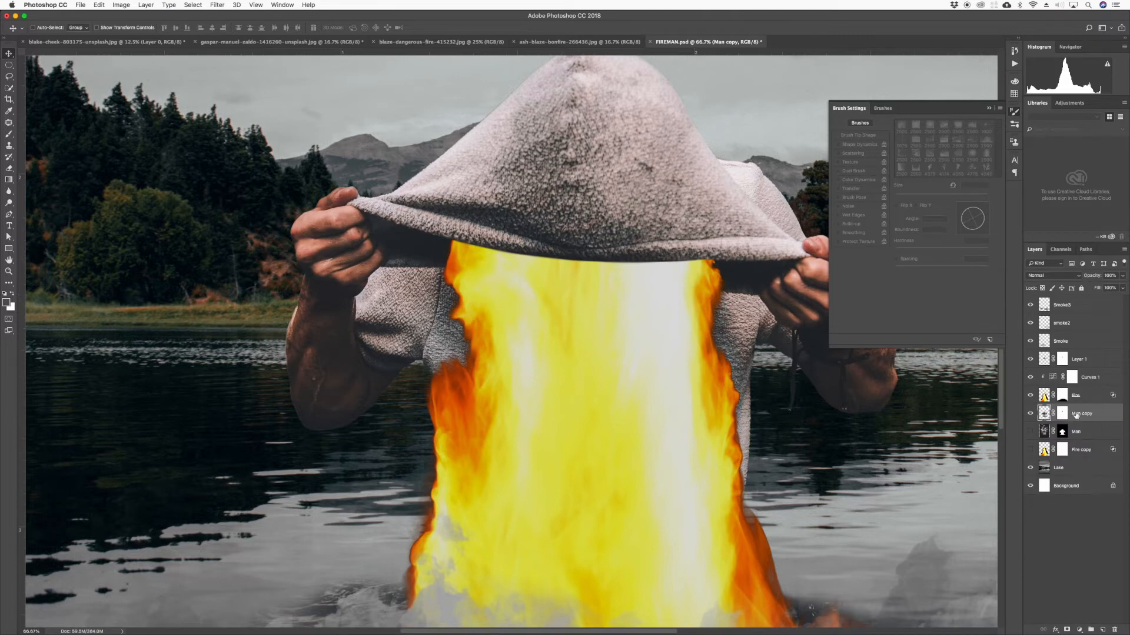
left_click(1063, 414)
right_click(1080, 413)
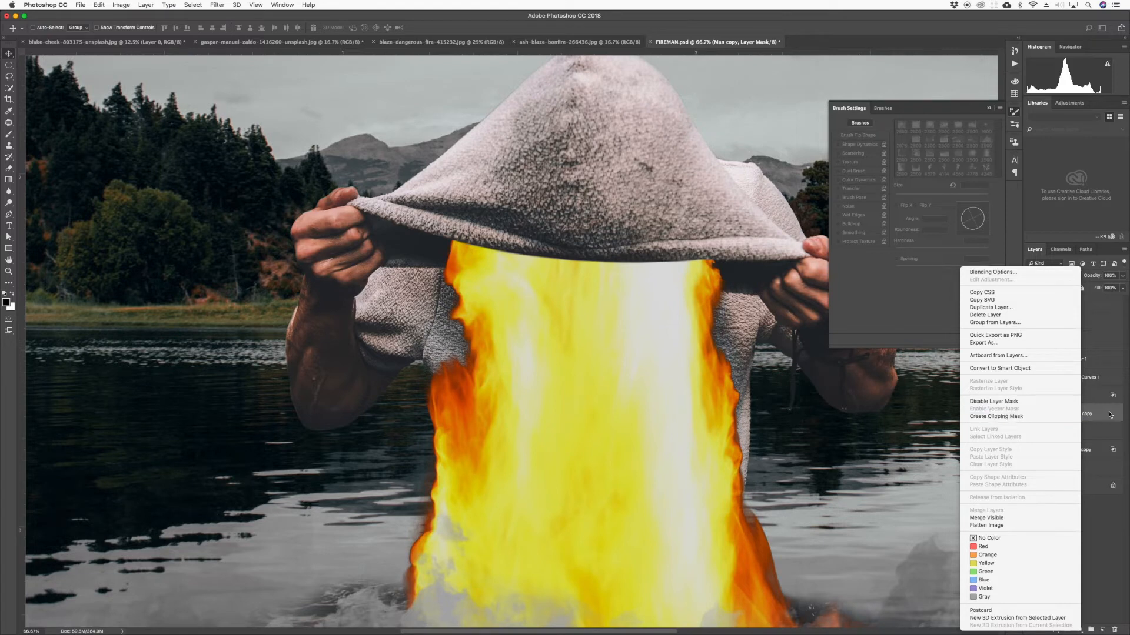
left_click(1110, 414)
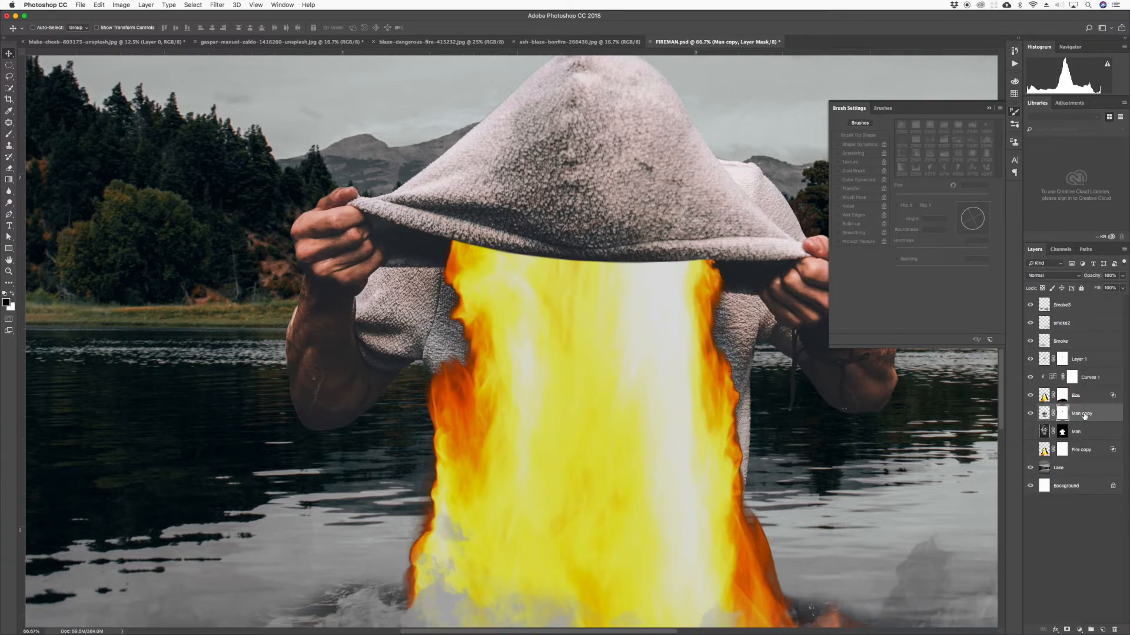
- Convert the masked Man copy layer to a smart object and rasterize it into a plain layer without a separate mask
right_click(1092, 414)
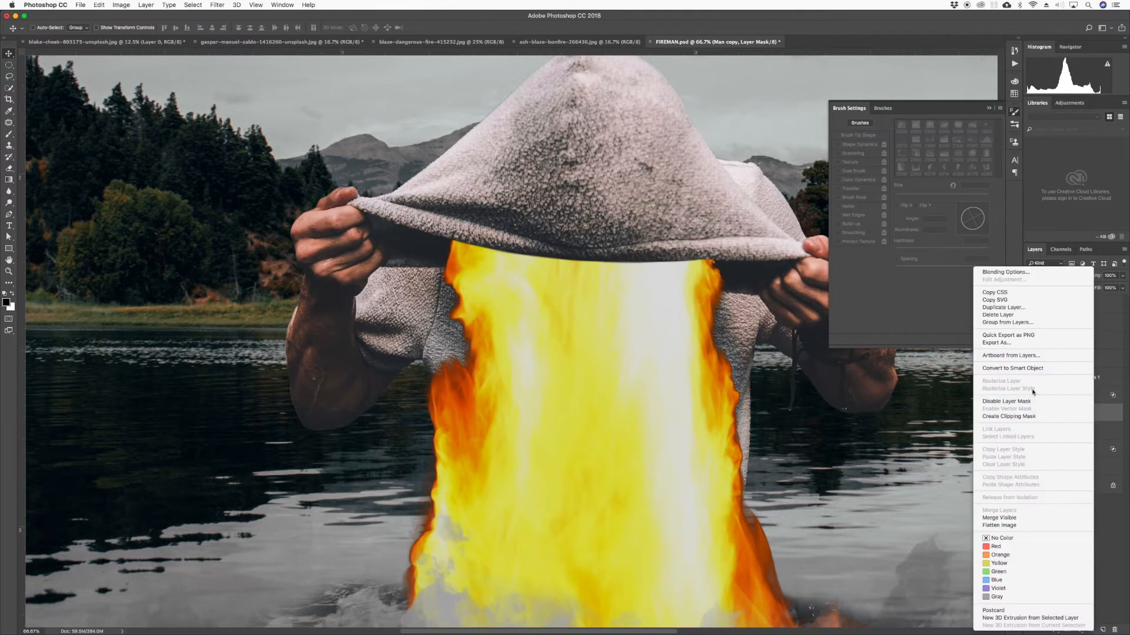
left_click(1066, 415)
left_click(1092, 413)
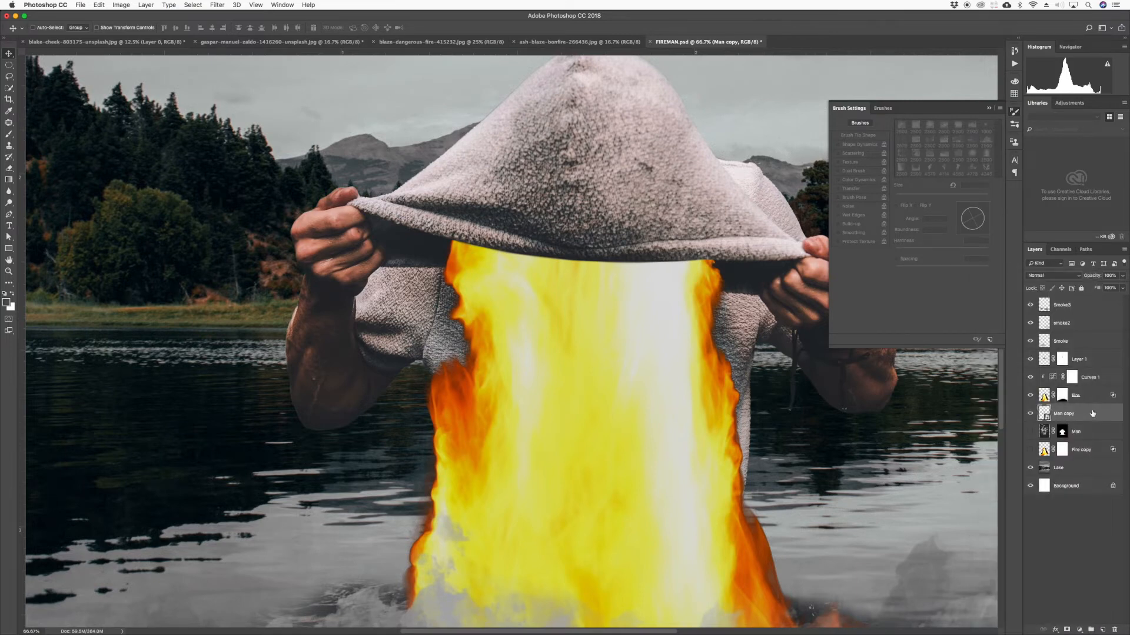
right_click(1092, 414)
left_click(1029, 403)
left_click(1030, 413)
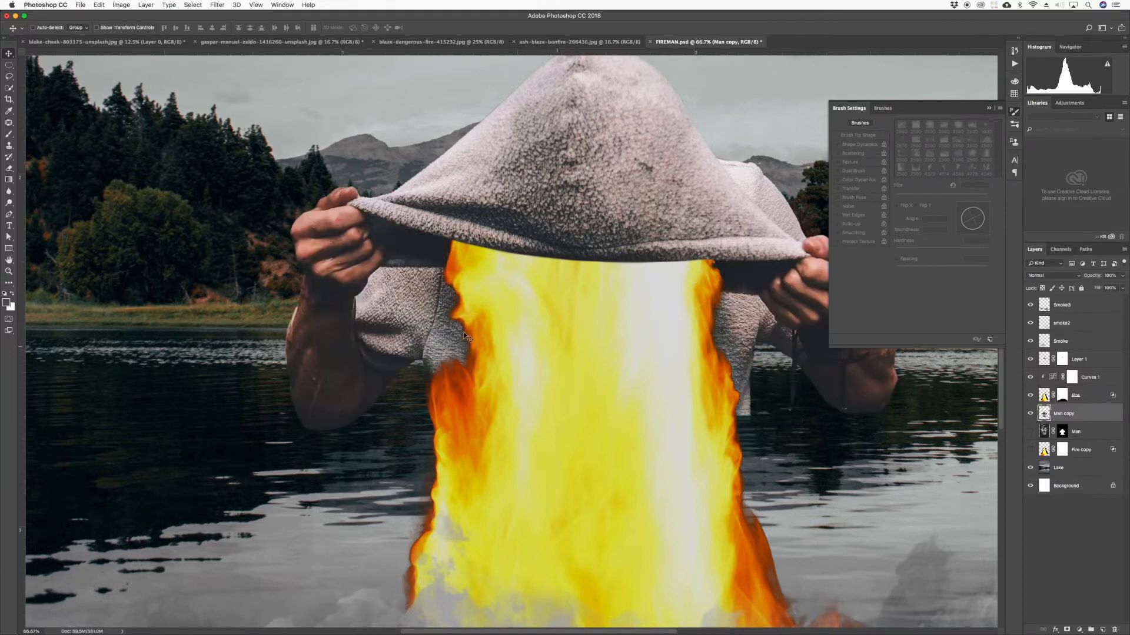
- Soften the inner lower edge of the left-hand arm on the Man copy layer with the Blur tool, reducing the brush to 20 px
left_click(8, 192)
key("super+plus")
key("super+plus")
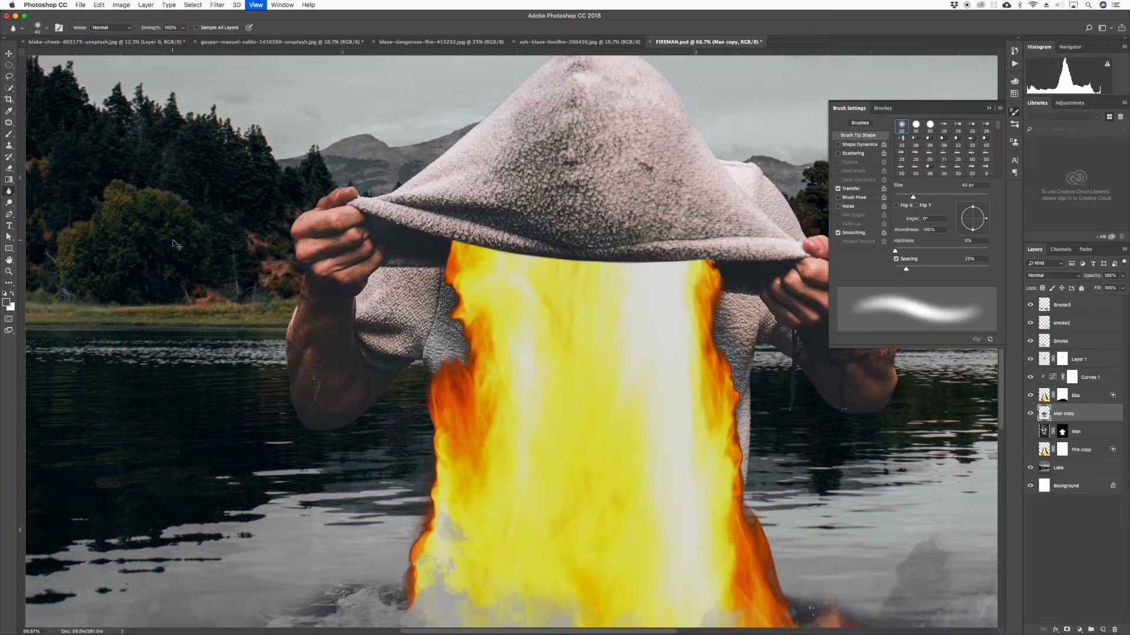
left_click_drag(311, 401, 343, 374)
left_click_drag(214, 407, 291, 345)
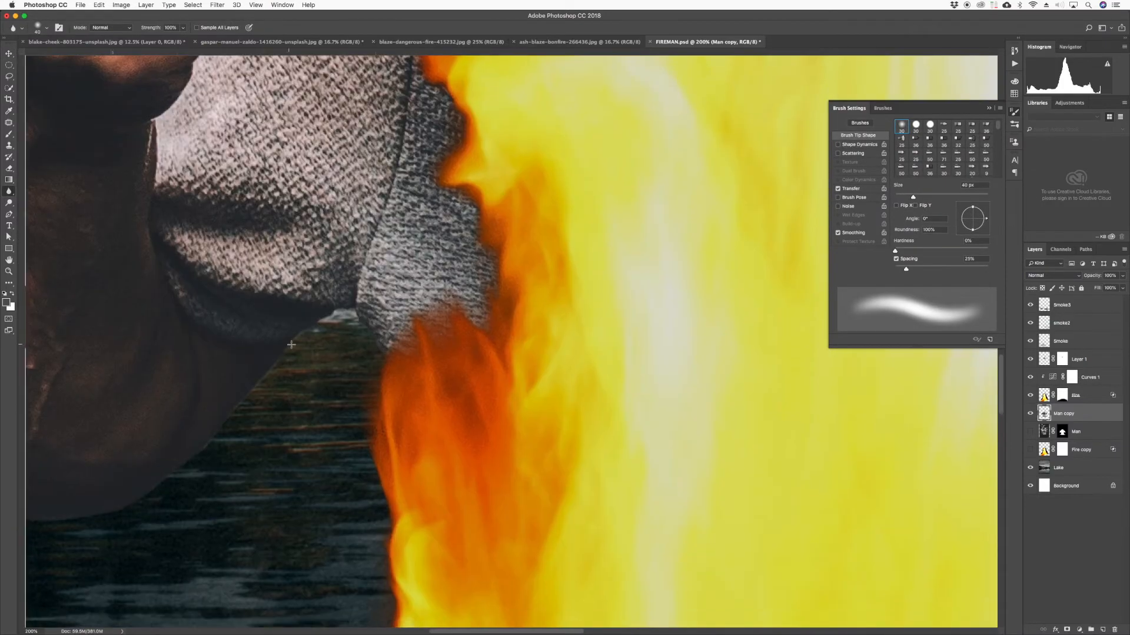
key("b")
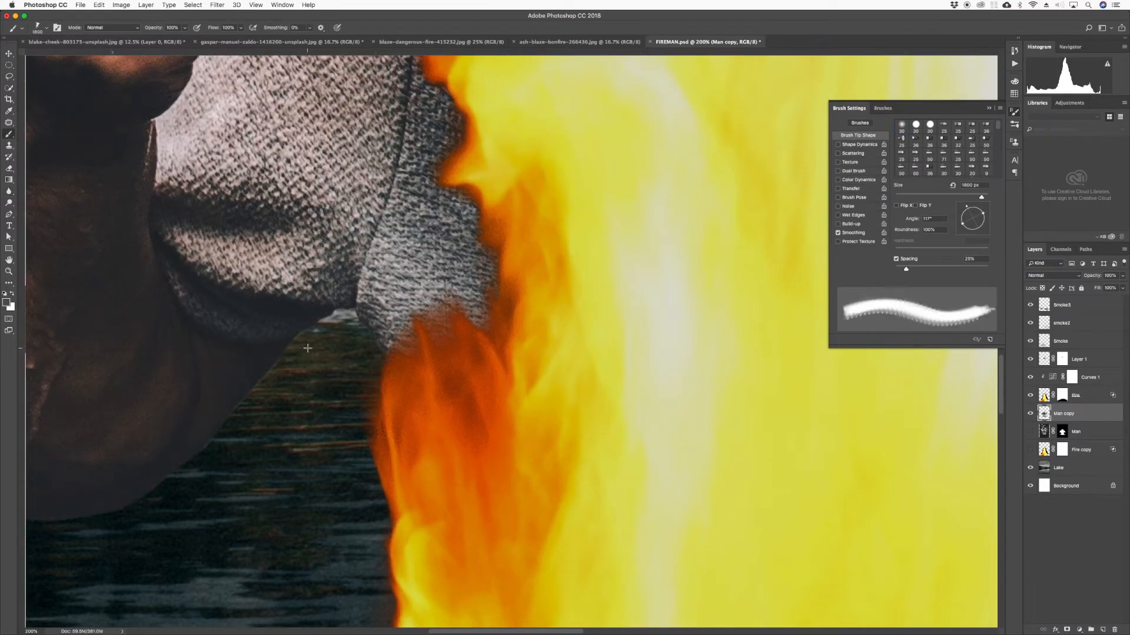
left_click(9, 191)
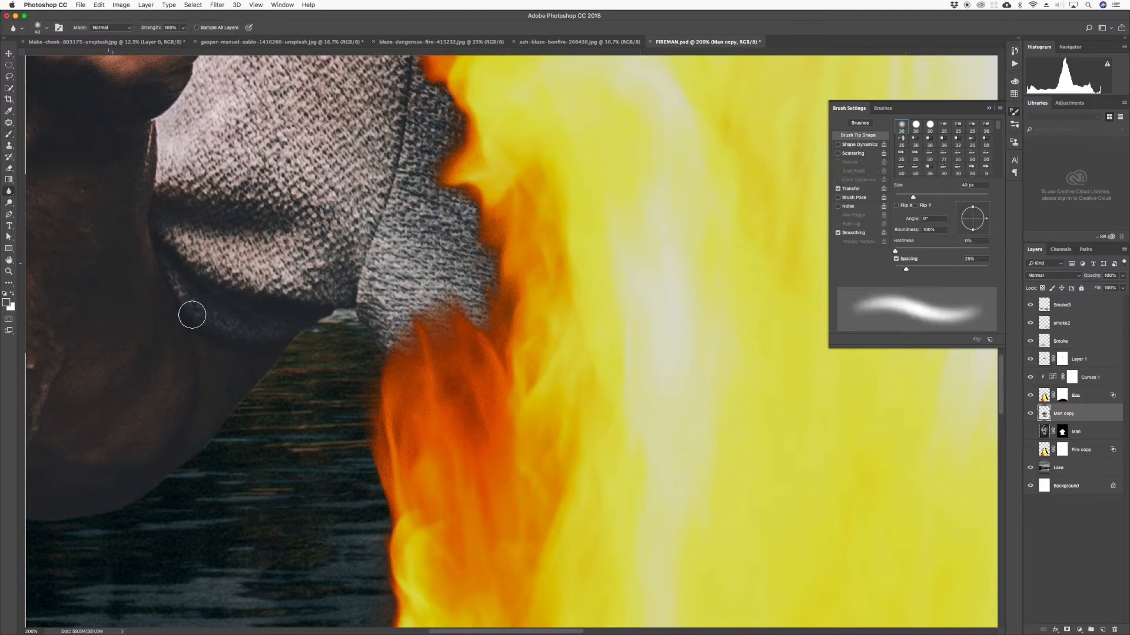
key("bracketleft")
key("bracketleft")
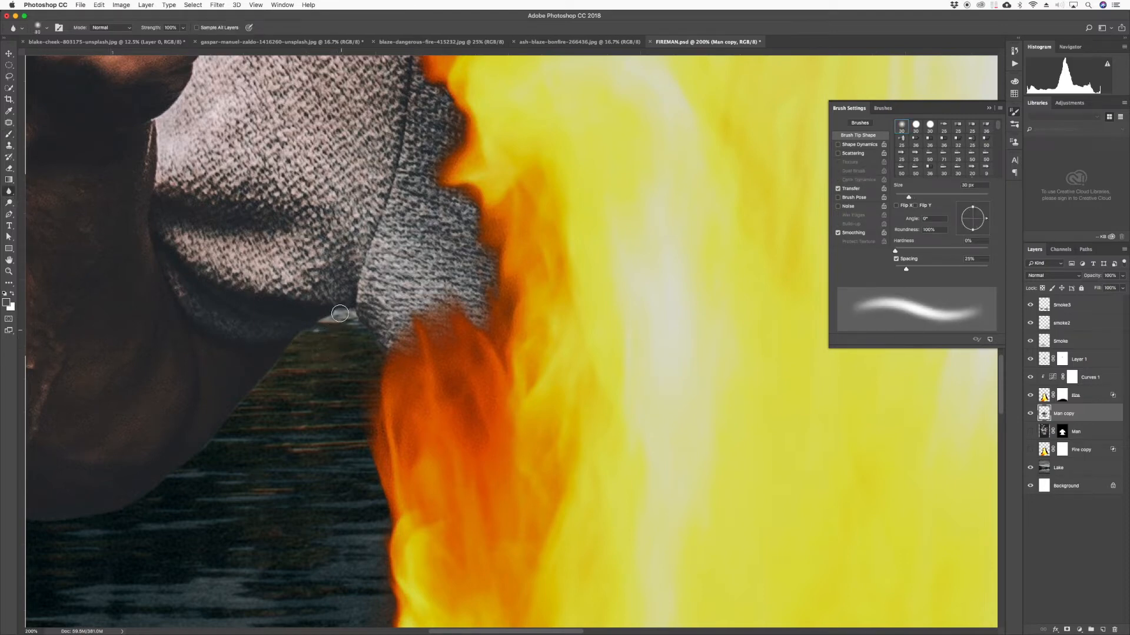
left_click_drag(315, 326, 224, 436)
key("space")
left_click_drag(288, 416, 397, 389)
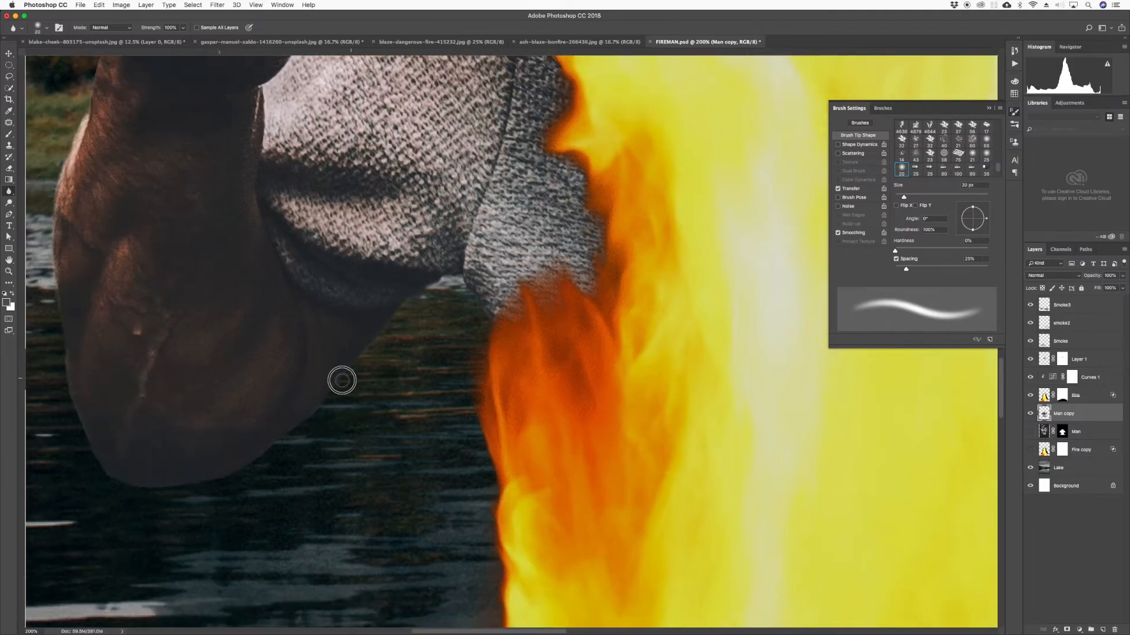
left_click_drag(316, 416, 239, 473)
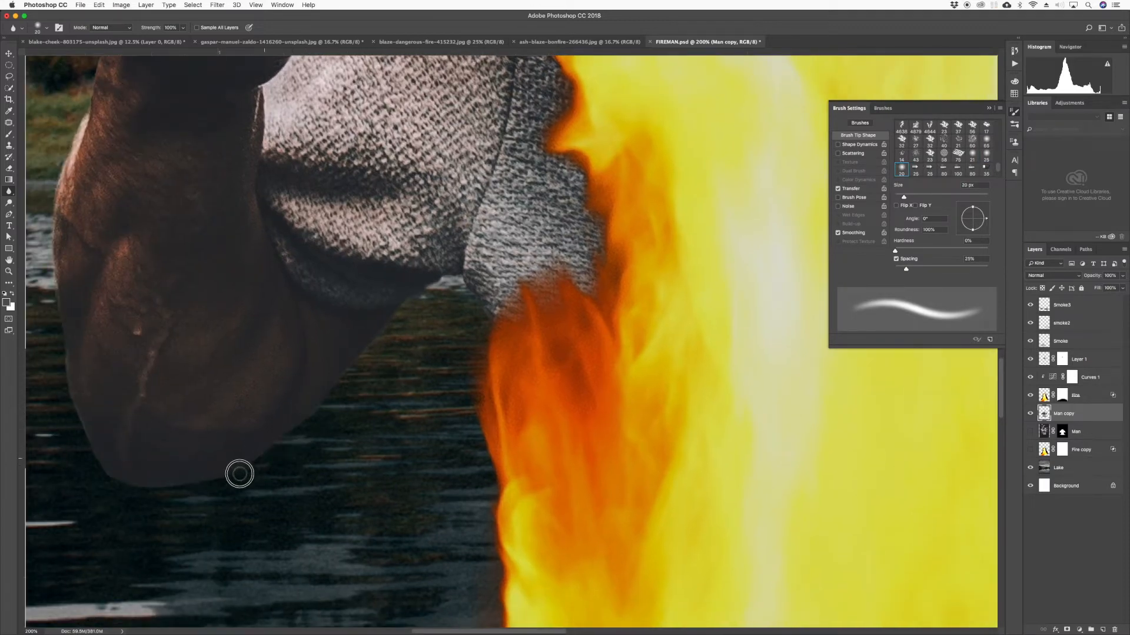
- Lower the Blur tool's strength to 75% and soften the elbow and outer edge of the left-hand forearm, undoing the last stroke
left_click(184, 32)
left_click_drag(186, 38, 172, 38)
mouse_move(261, 471)
left_mouse_down()
mouse_move(188, 493)
mouse_move(223, 490)
mouse_move(154, 498)
mouse_move(203, 497)
mouse_move(114, 483)
mouse_move(239, 537)
left_mouse_up()
left_click_drag(219, 494, 218, 468)
left_click(218, 499)
left_click_drag(208, 374, 207, 269)
left_click(213, 306)
key("super+z")
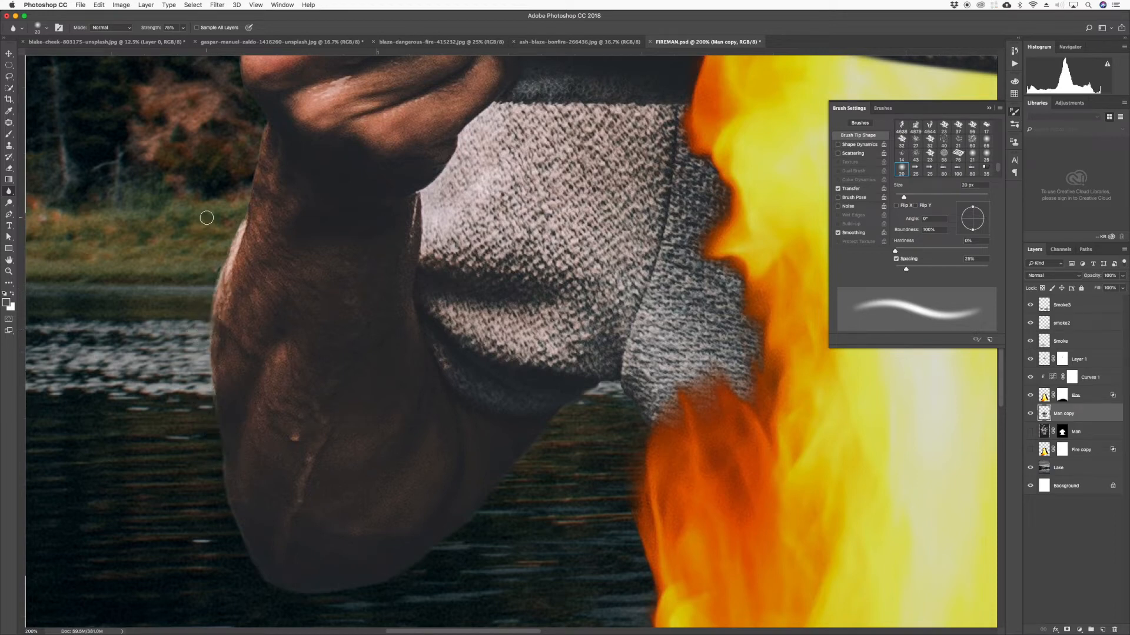
- Set the blur strength to 53% and soften the outer edge of the left-hand fist, using a 10 px brush along the raised finger
left_click(184, 27)
left_click_drag(183, 38, 173, 38)
left_click(229, 151)
mouse_move(213, 264)
left_mouse_down()
mouse_move(246, 196)
mouse_move(220, 408)
mouse_move(210, 396)
mouse_move(217, 330)
mouse_move(224, 338)
mouse_move(187, 266)
left_mouse_up()
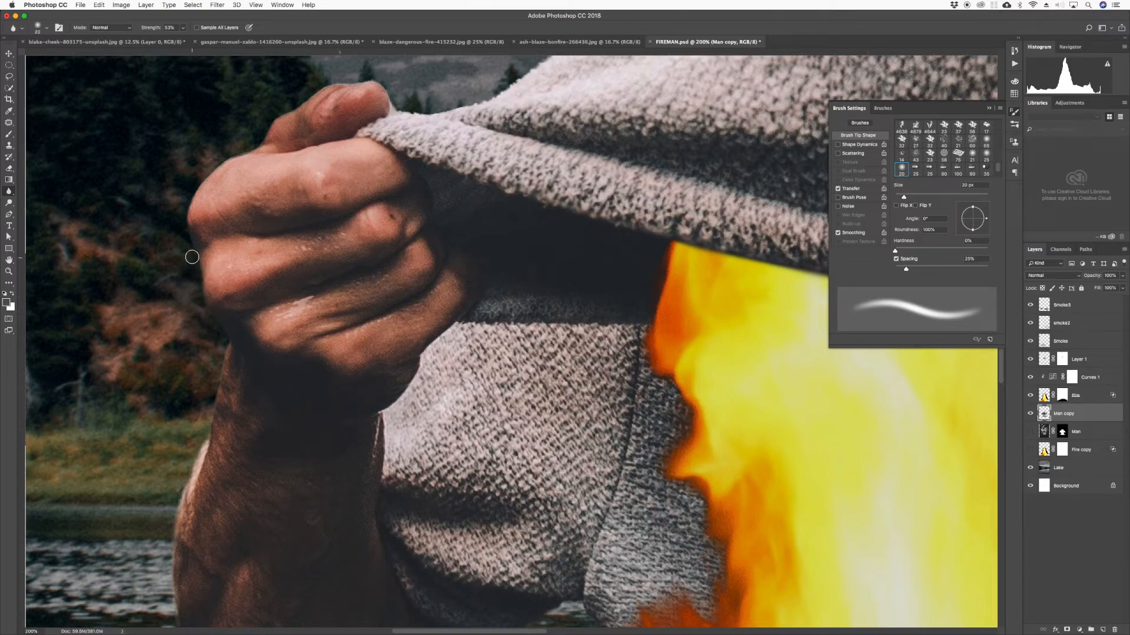
scroll(189, 227, "up", 5)
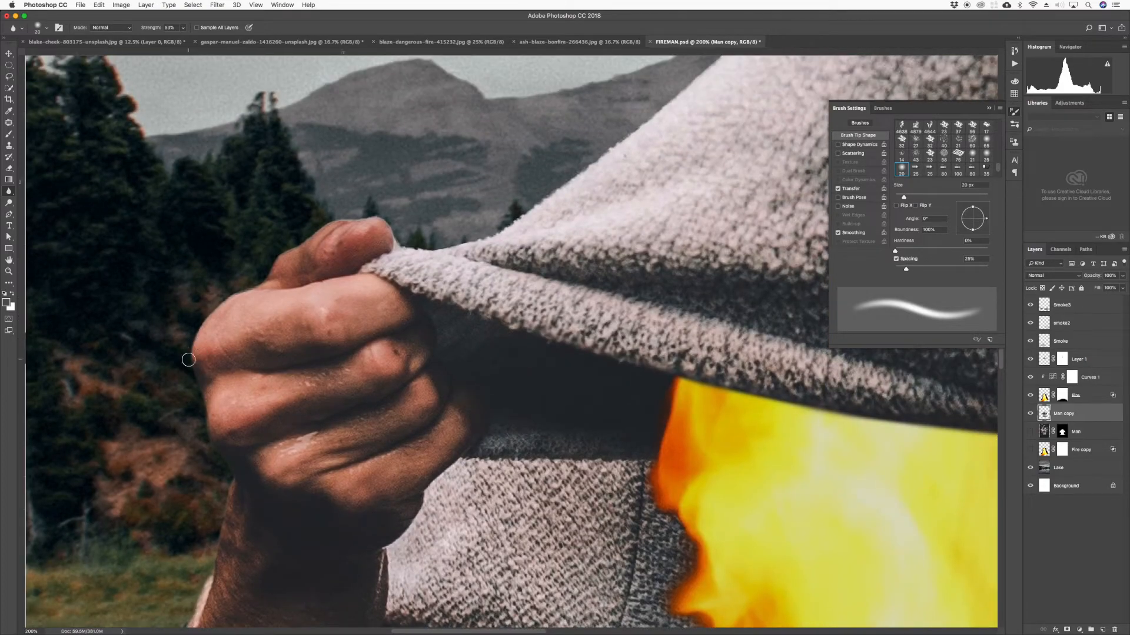
mouse_move(189, 360)
left_mouse_down()
mouse_move(199, 316)
mouse_move(257, 273)
left_mouse_up()
key("bracketleft")
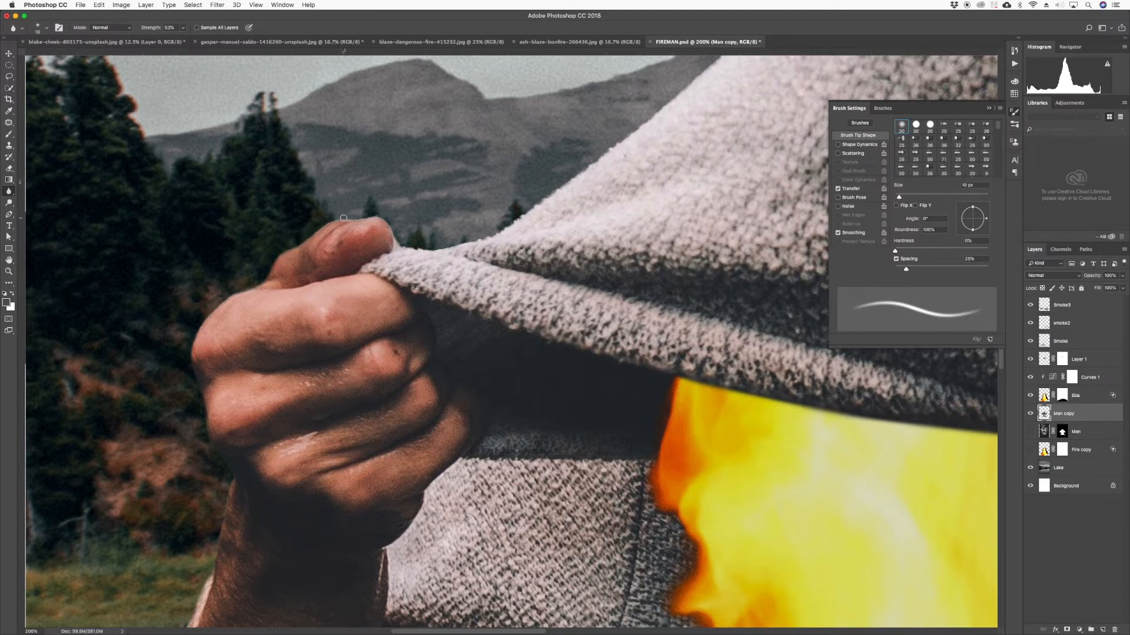
left_click_drag(344, 218, 352, 217)
- Enlarge the Blur brush to 20 px and soften the outer edge of the right-hand fist on the Man copy layer
left_click_drag(430, 244, 236, 247)
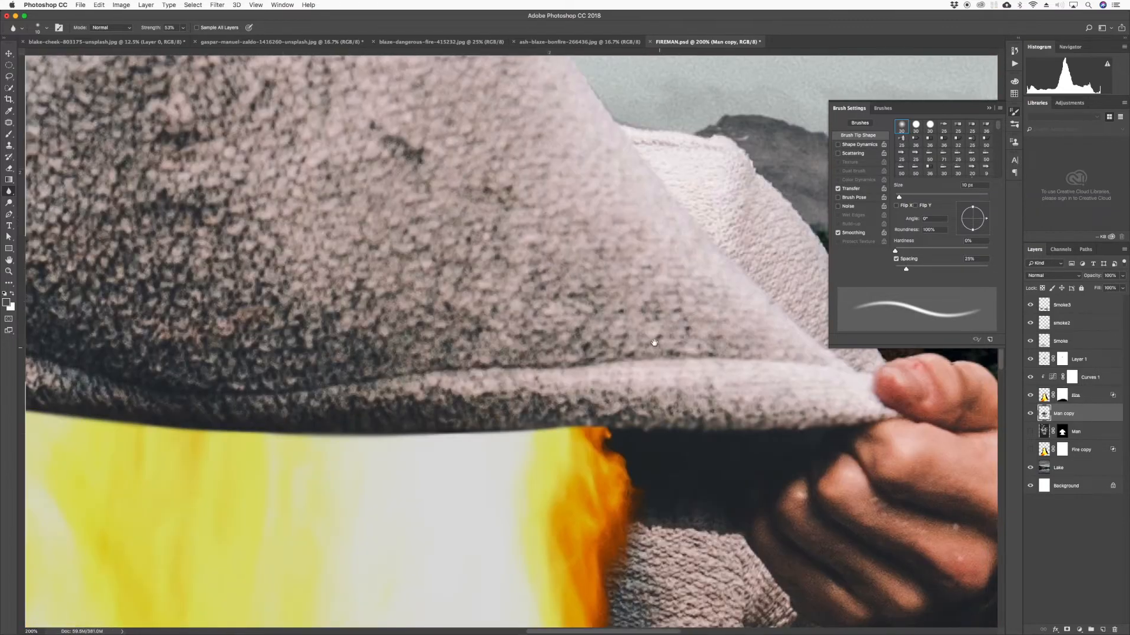
mouse_move(620, 331)
left_mouse_down()
mouse_move(373, 431)
mouse_move(282, 354)
left_mouse_up()
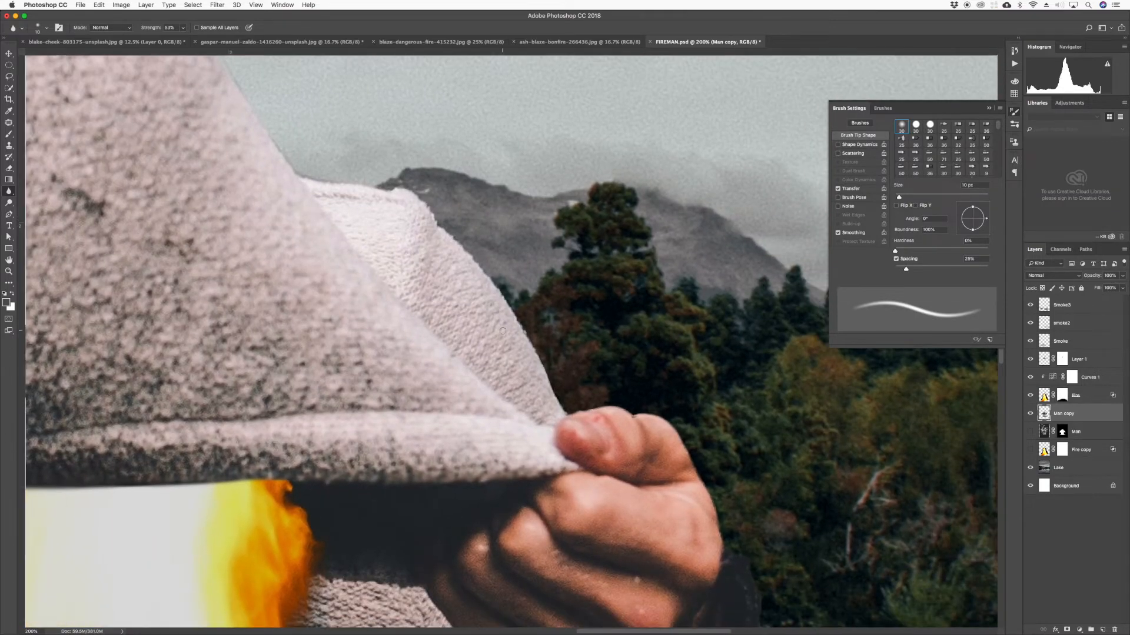
key("bracketright")
key("bracketright")
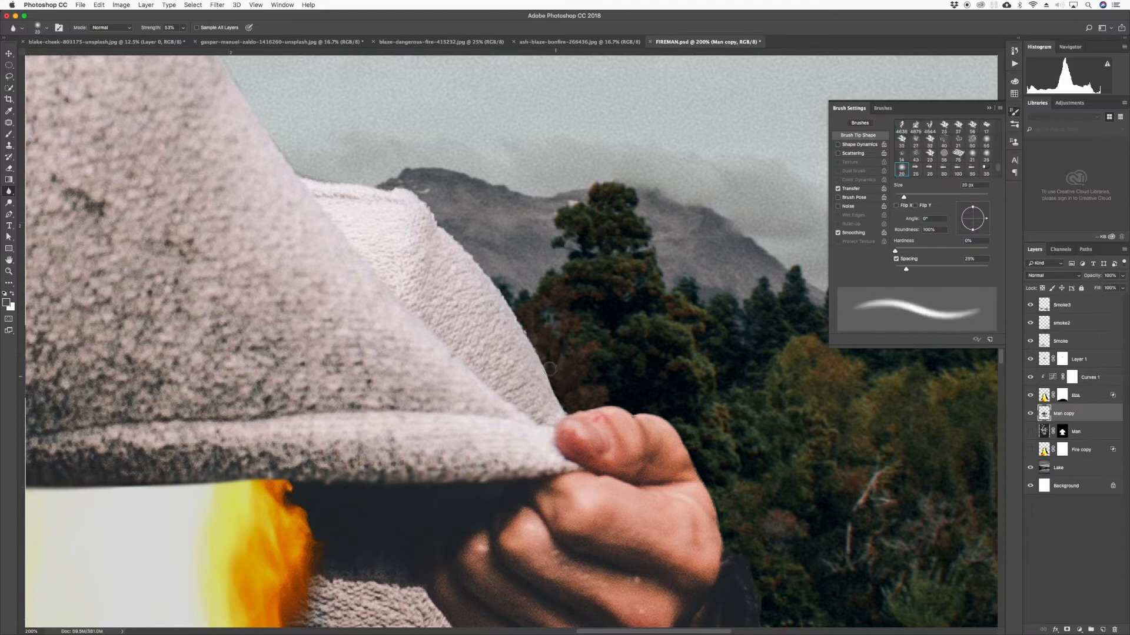
mouse_move(578, 408)
left_mouse_down()
mouse_move(658, 408)
mouse_move(686, 436)
left_mouse_up()
left_click_drag(706, 479, 688, 383)
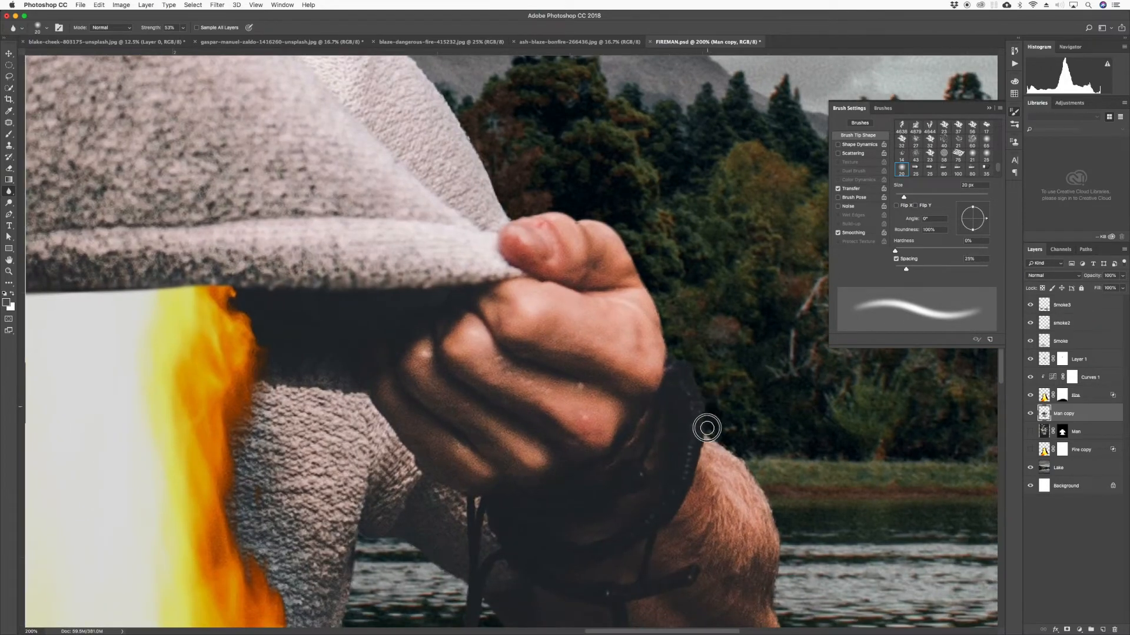
- Soften the outer edge of the right-hand forearm and around the underside of its elbow with the Blur tool
left_click_drag(781, 520, 712, 400)
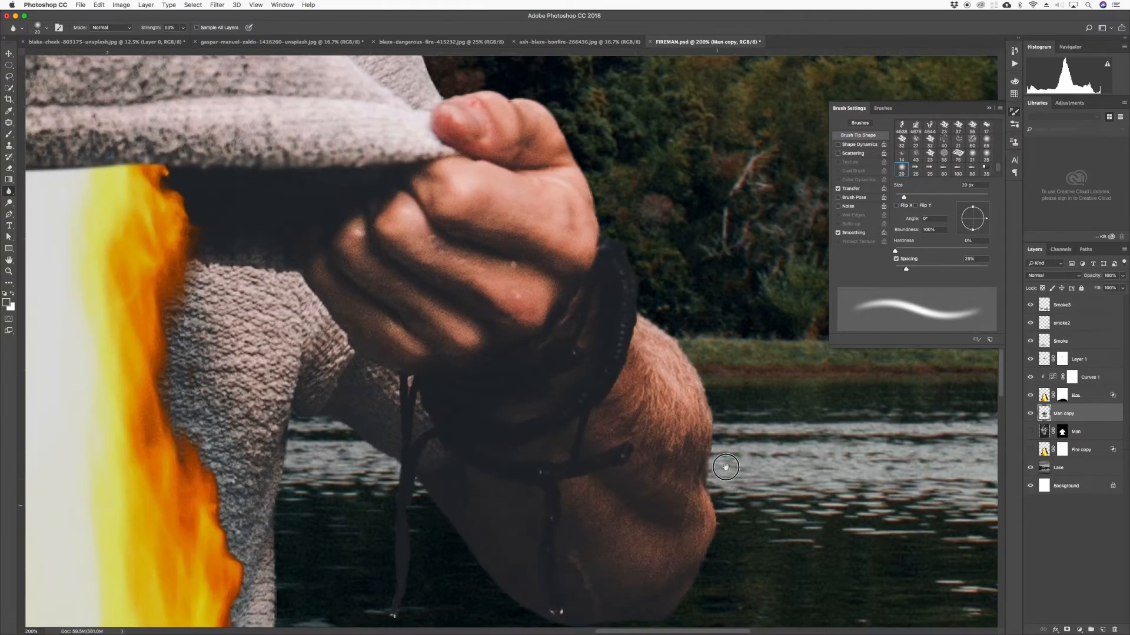
left_click_drag(724, 466, 732, 390)
left_click(697, 516)
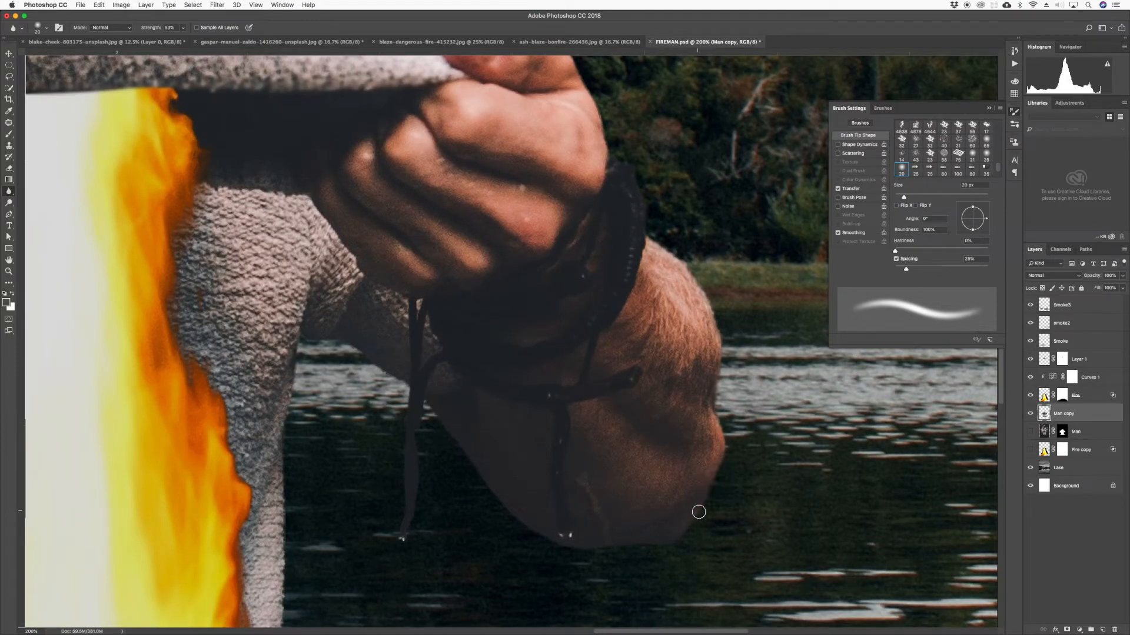
left_click(698, 517)
left_click(678, 546)
left_click(654, 553)
left_click(597, 555)
left_click(562, 555)
left_click(546, 543)
left_click(523, 523)
left_click(495, 500)
left_click(476, 472)
- Soften the inner edge of the right-hand arm and the hanging cord beside it
left_click_drag(476, 472, 423, 405)
left_click(426, 486)
mouse_move(426, 486)
left_mouse_down()
mouse_move(395, 557)
mouse_move(393, 469)
mouse_move(390, 513)
mouse_move(414, 418)
mouse_move(393, 461)
mouse_move(402, 407)
mouse_move(405, 441)
mouse_move(418, 399)
left_mouse_up()
left_click(404, 399)
left_click(405, 391)
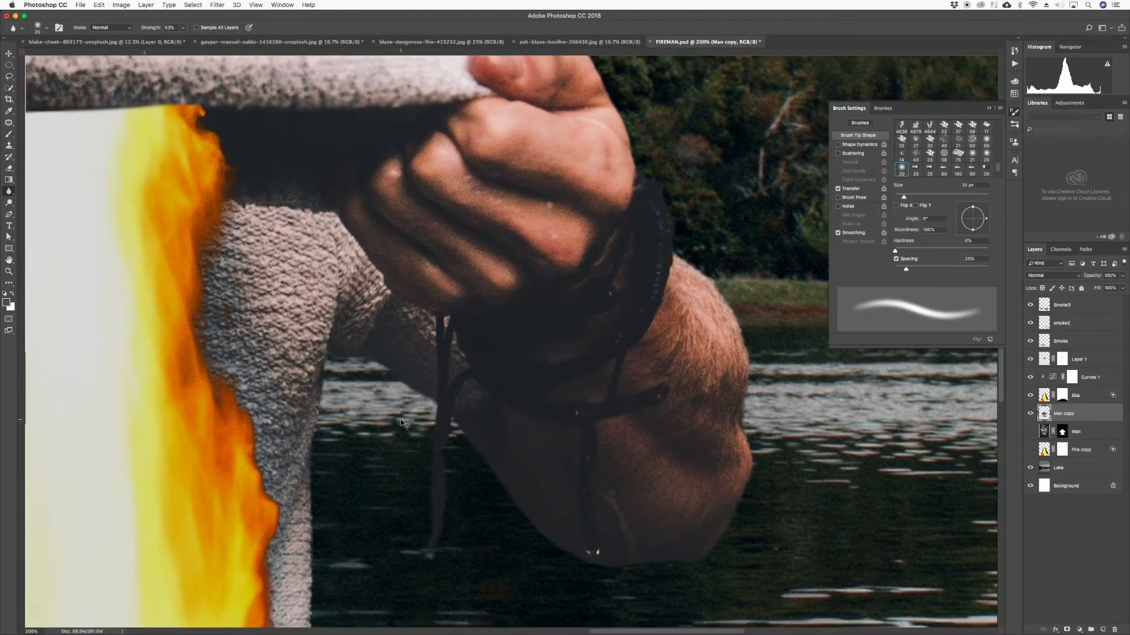
- Examine the blended edges in the whole composite, comparing it with the Man copy layer hidden and shown
key("super+minus")
key("super+minus")
key("super+minus")
key("super+minus")
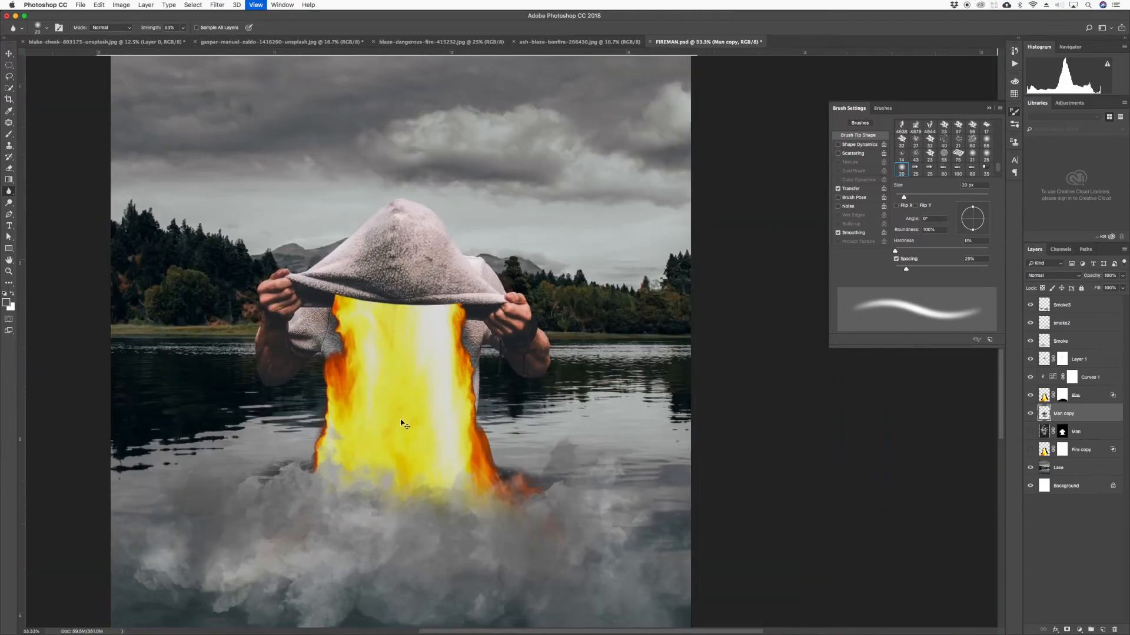
key("super+minus")
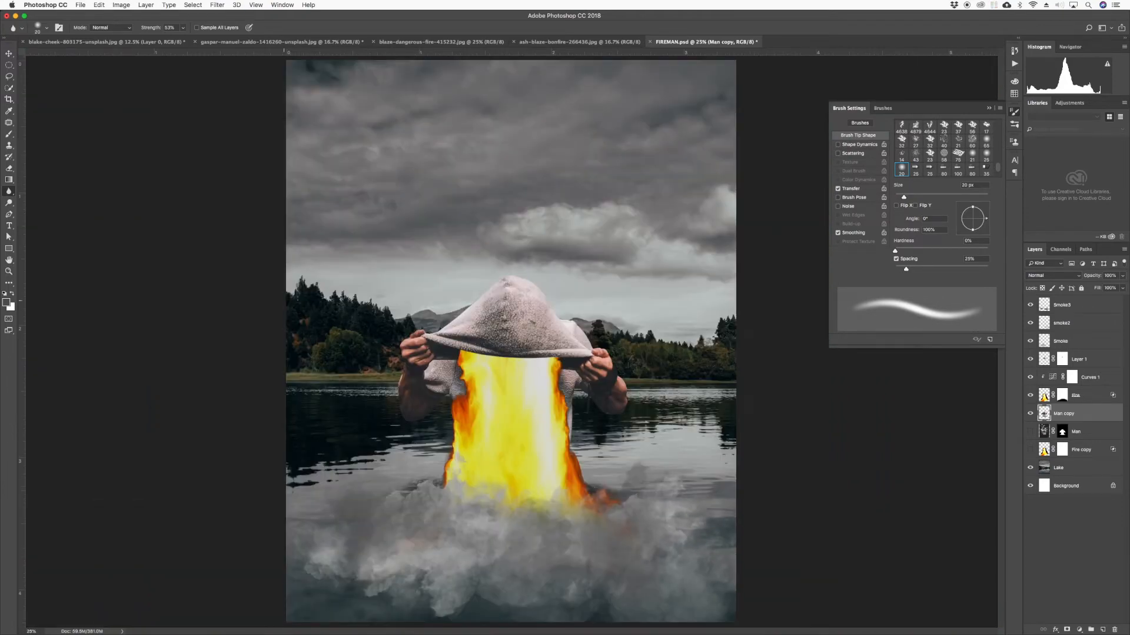
left_click(7, 53)
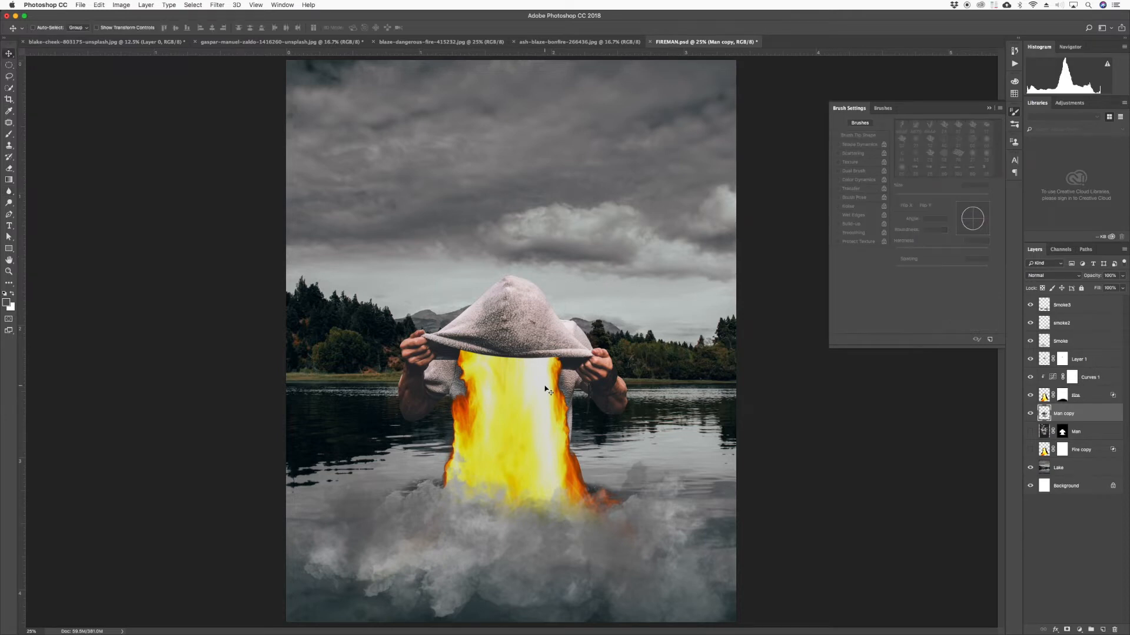
left_click(1031, 415)
left_click(1030, 415)
- Add a Curves adjustment layer above Man copy and clip it to that layer, checking the layer's visibility
left_click(1079, 630)
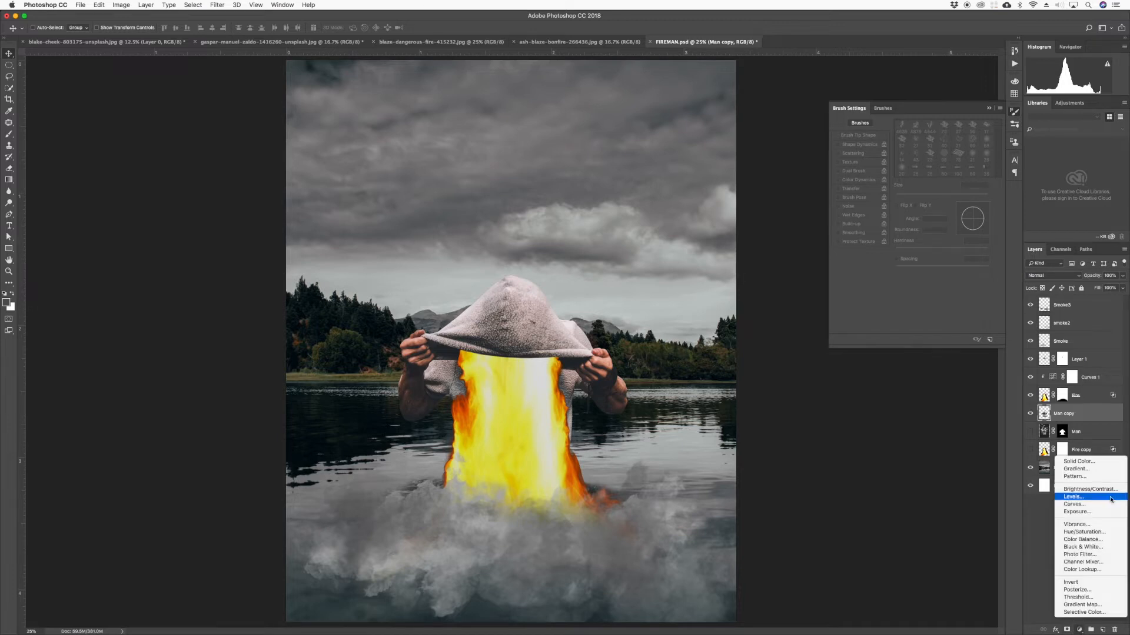
left_click(1092, 505)
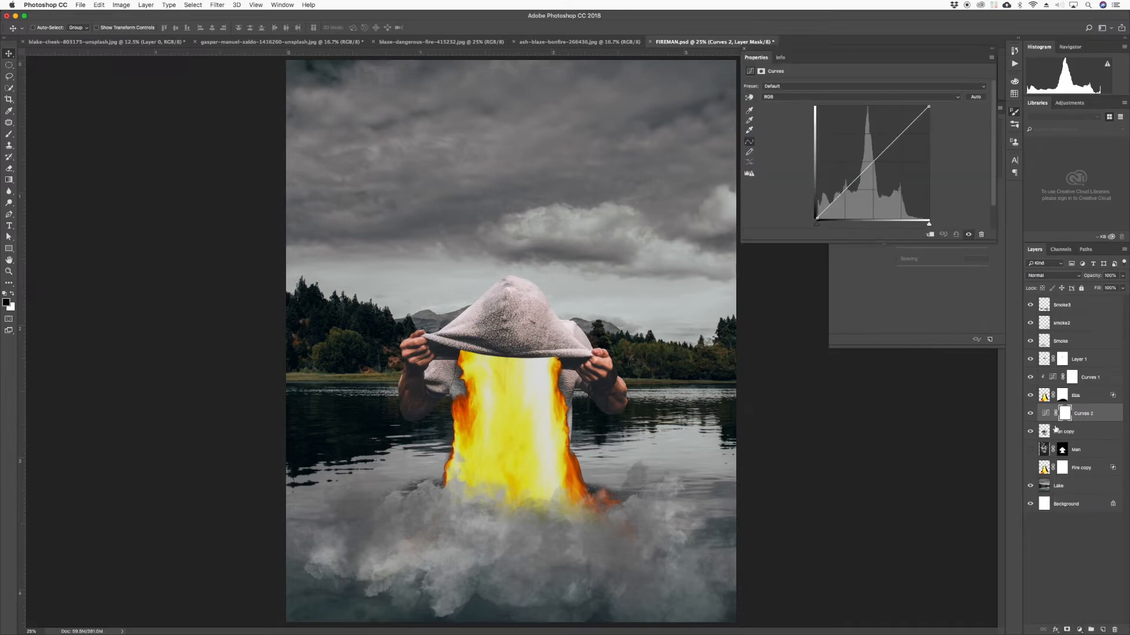
left_click(1050, 421, "alt")
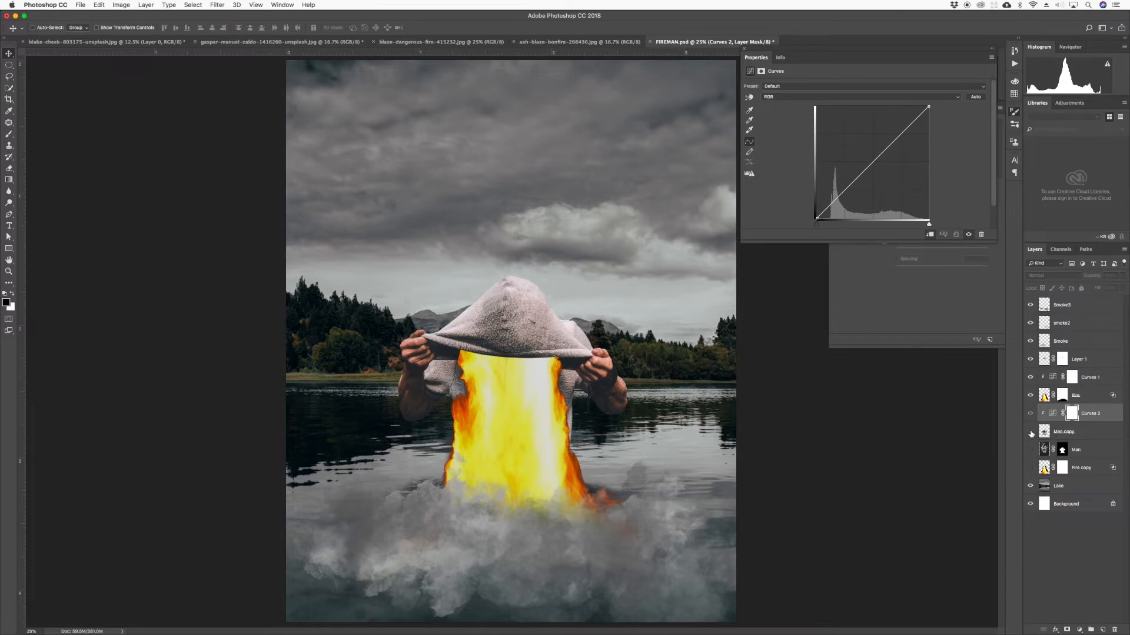
left_click(1030, 432)
left_click(1030, 431)
- Darken the man slightly by pulling the midpoint of the clipped Curves adjustment's RGB curve down
left_click(1053, 413)
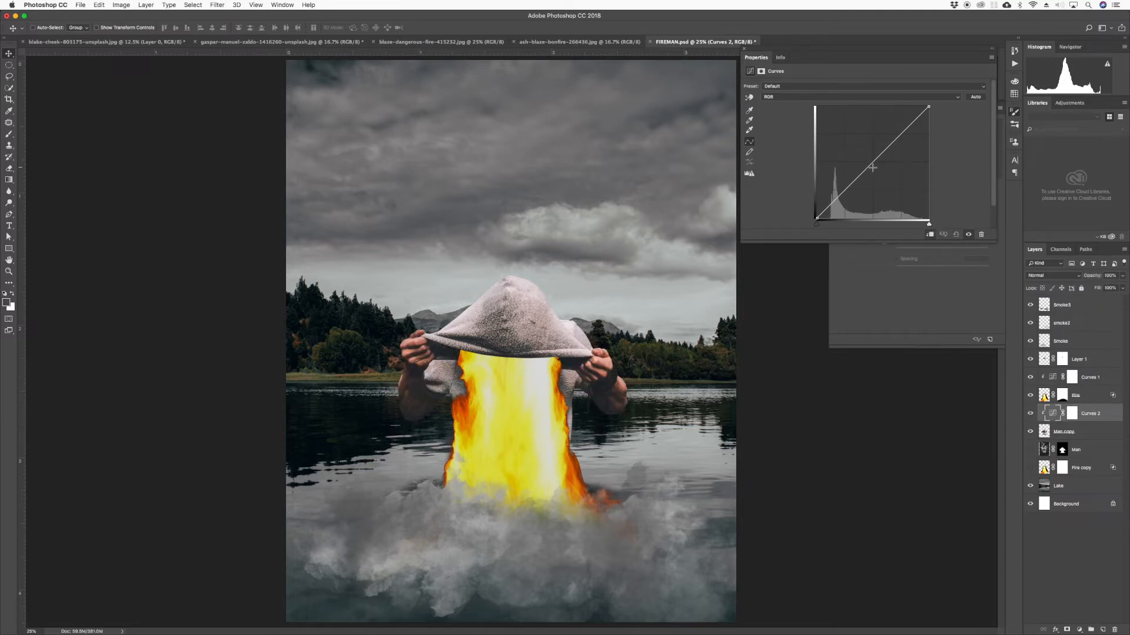
key("super+equal")
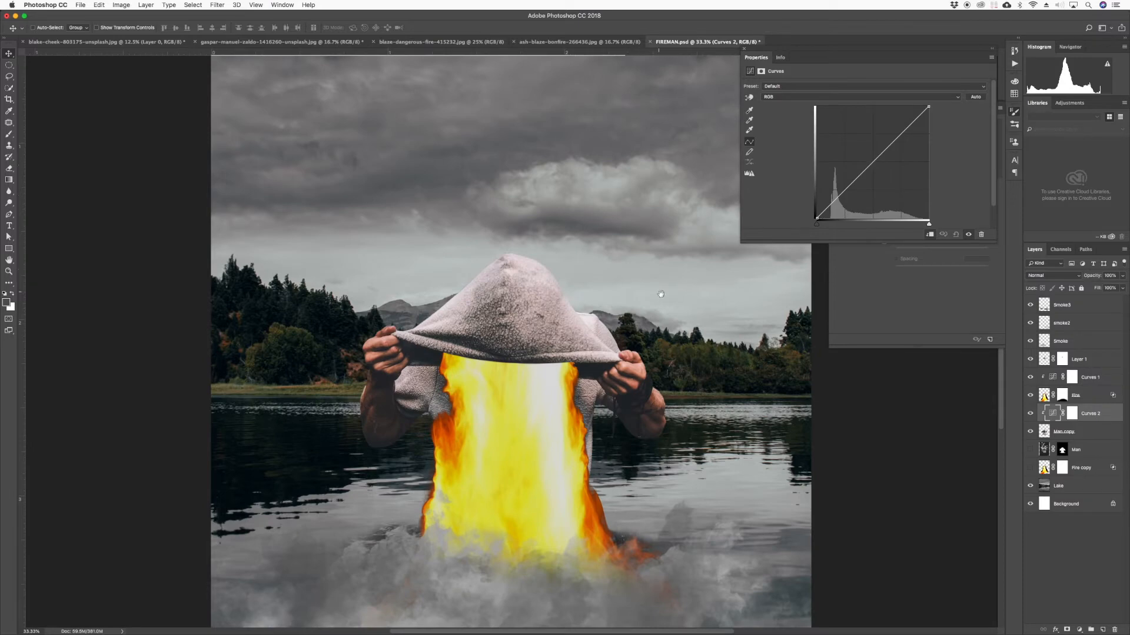
left_click_drag(642, 287, 633, 275)
left_click_drag(605, 269, 596, 266)
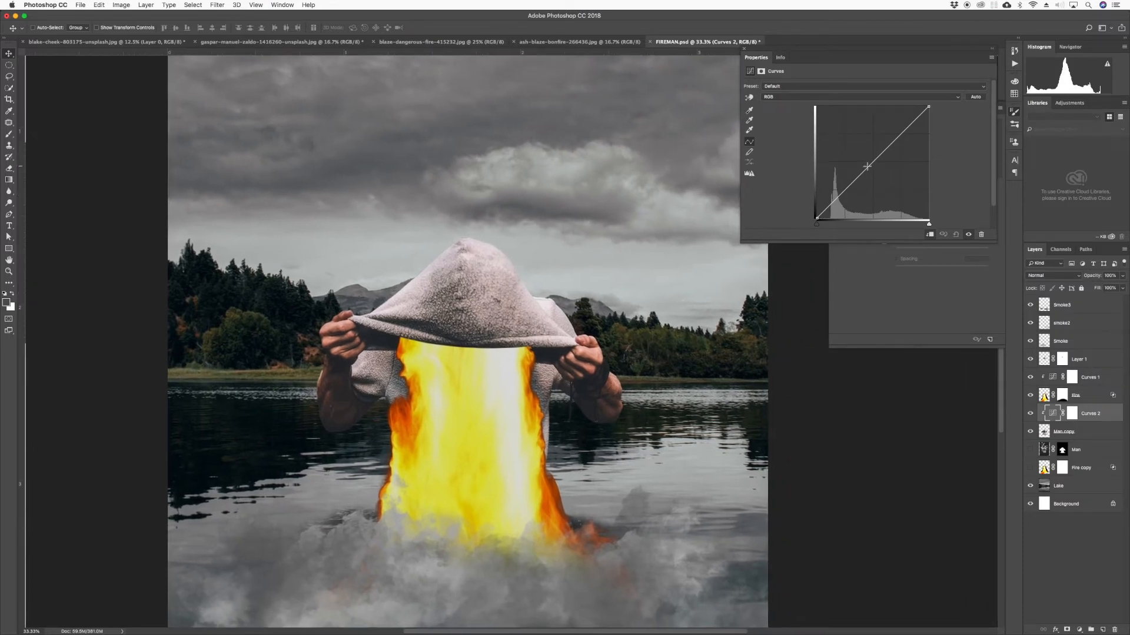
left_click_drag(867, 167, 875, 171)
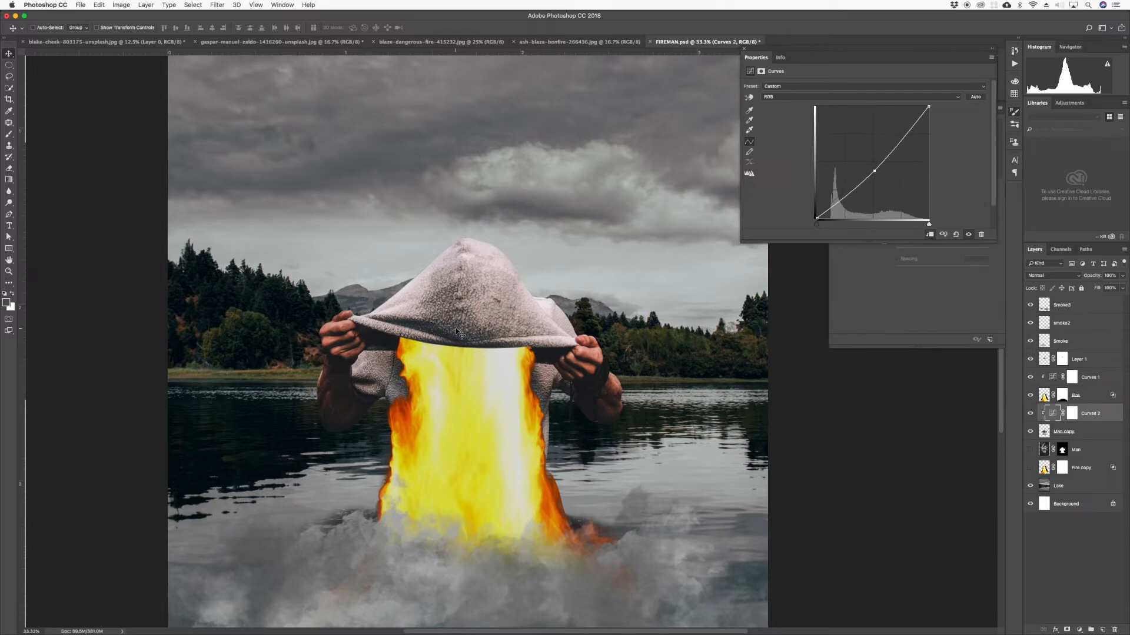
left_click(476, 294, "super")
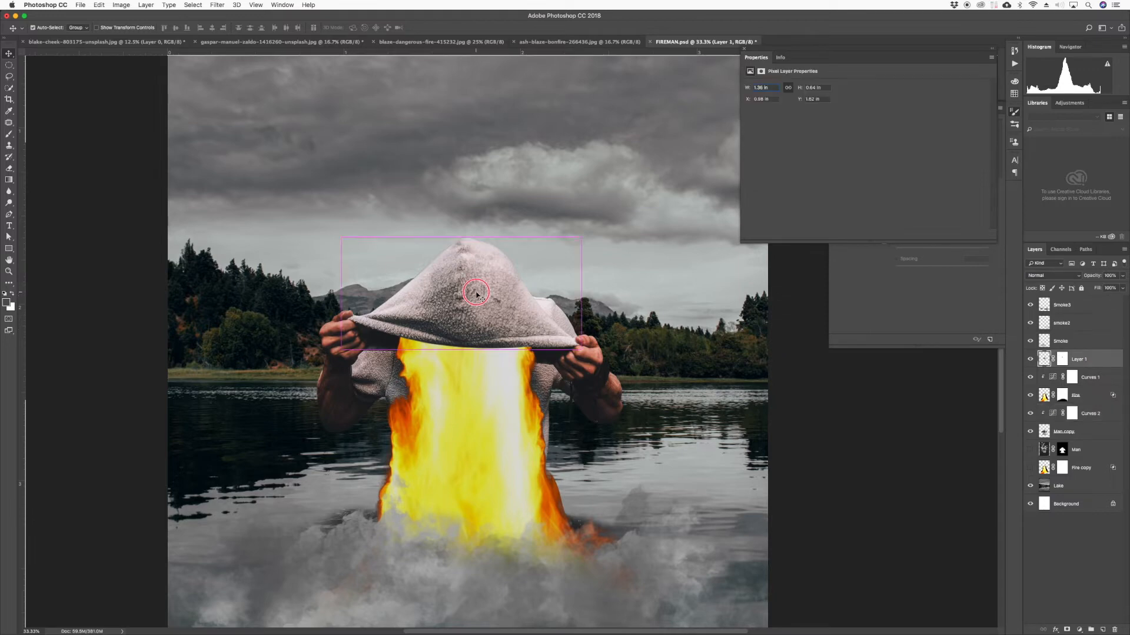
mouse_move(476, 294)
left_mouse_down()
mouse_move(471, 253)
mouse_move(474, 273)
left_mouse_up()
key("super+z")
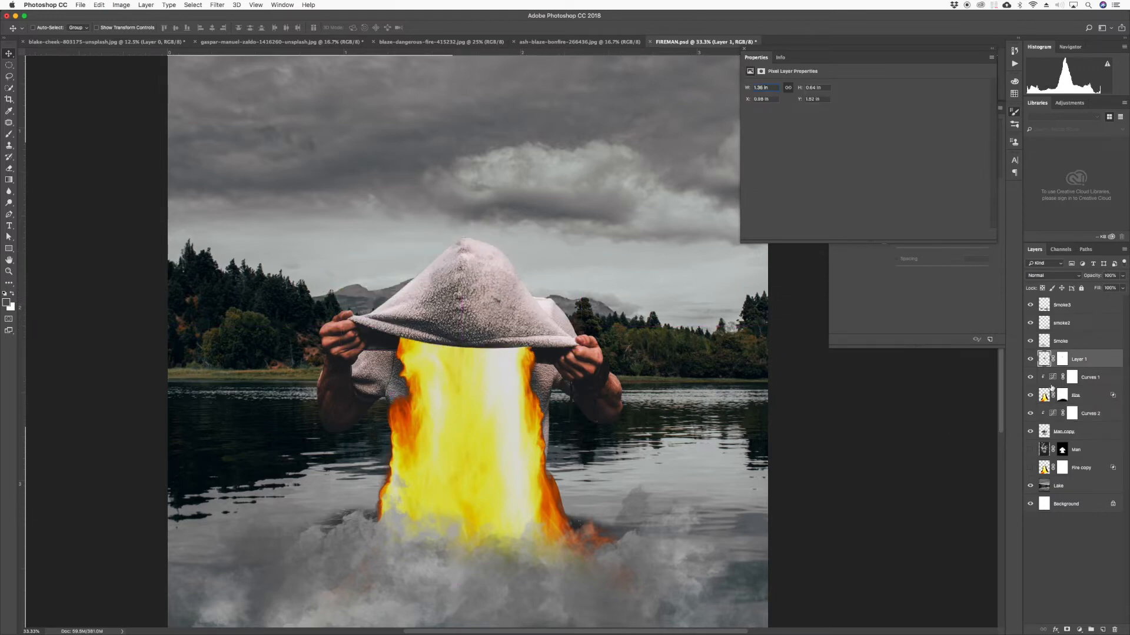
- Try a duplicate of Curves 1 clipped to Layer 1, compare it against the existing curves adjustments, and delete the duplicate
left_click_drag(1053, 380, 1056, 356)
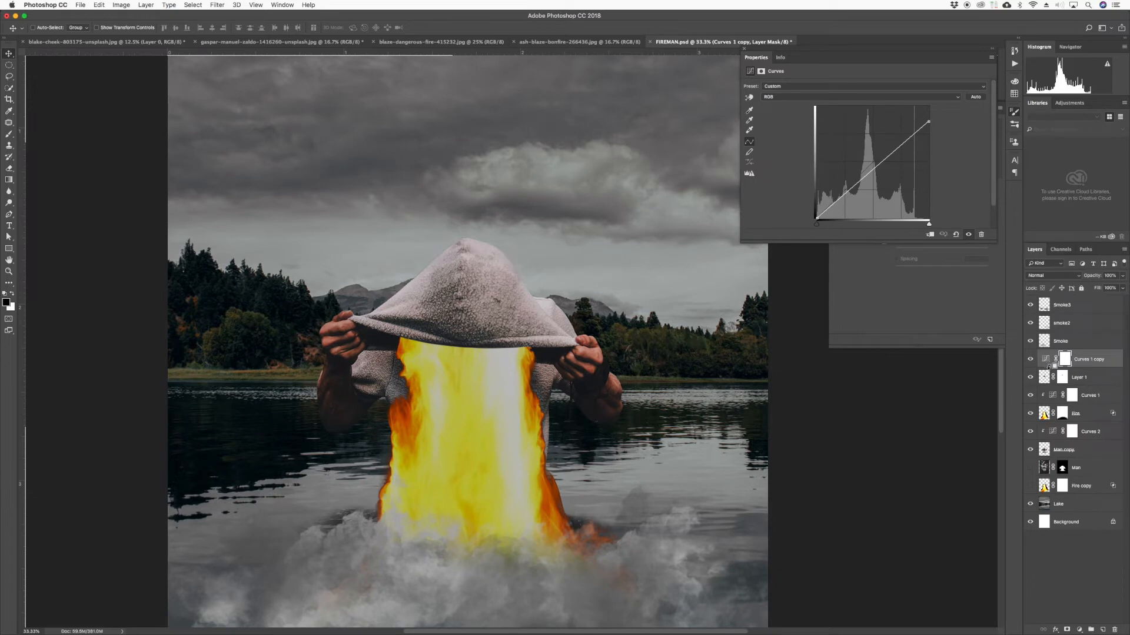
left_click(1033, 369, "alt")
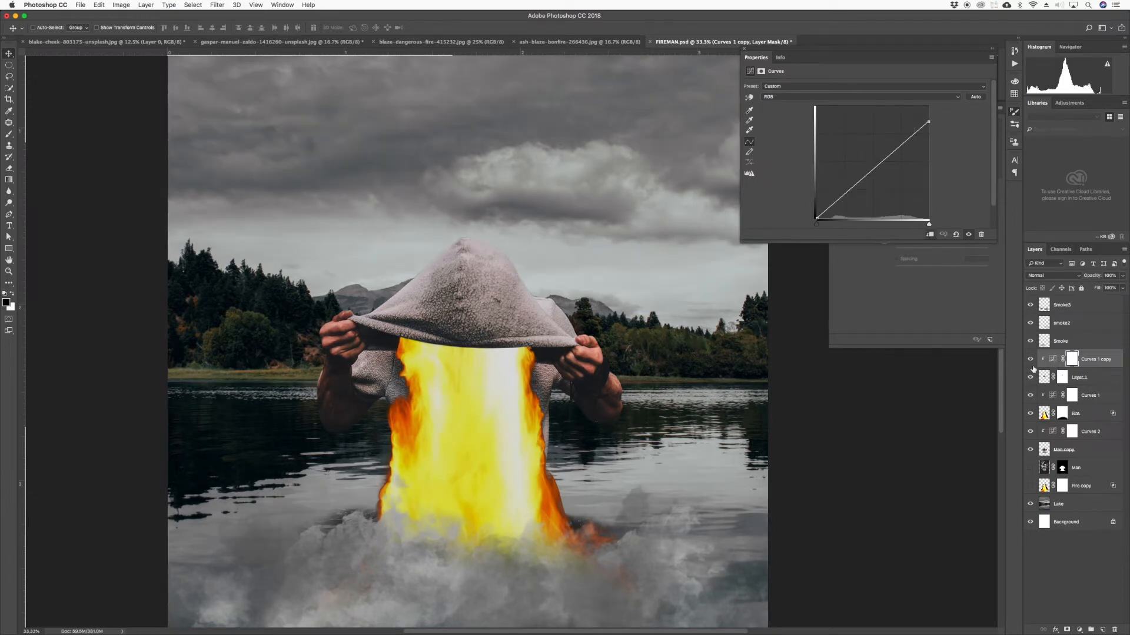
left_click(1031, 359)
left_click(1030, 359)
left_click(1030, 396)
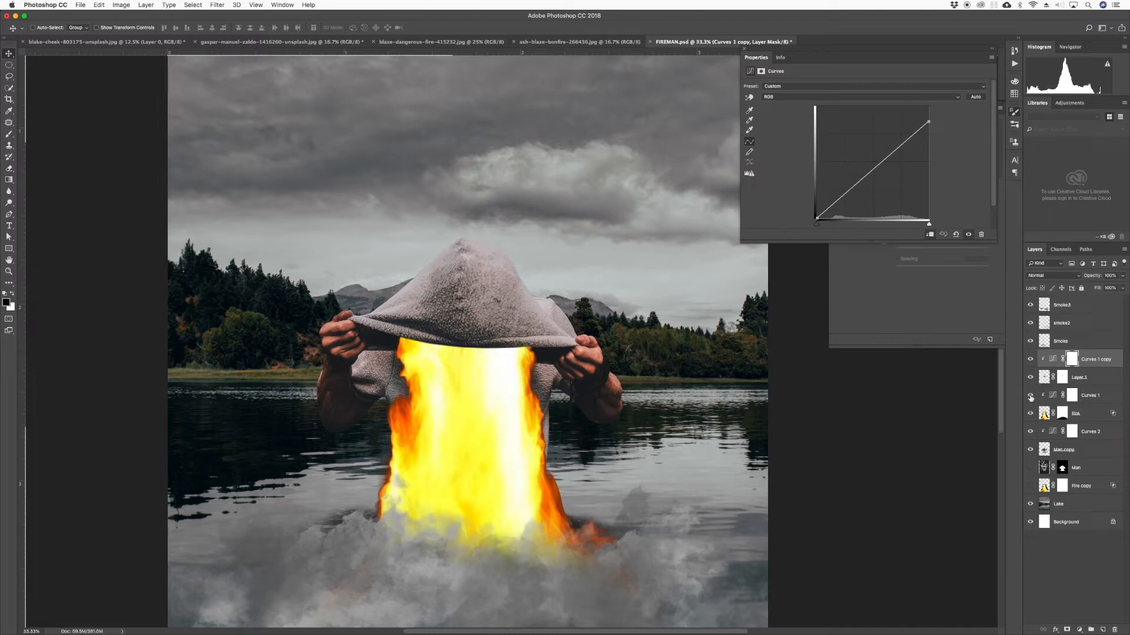
left_click(1030, 396)
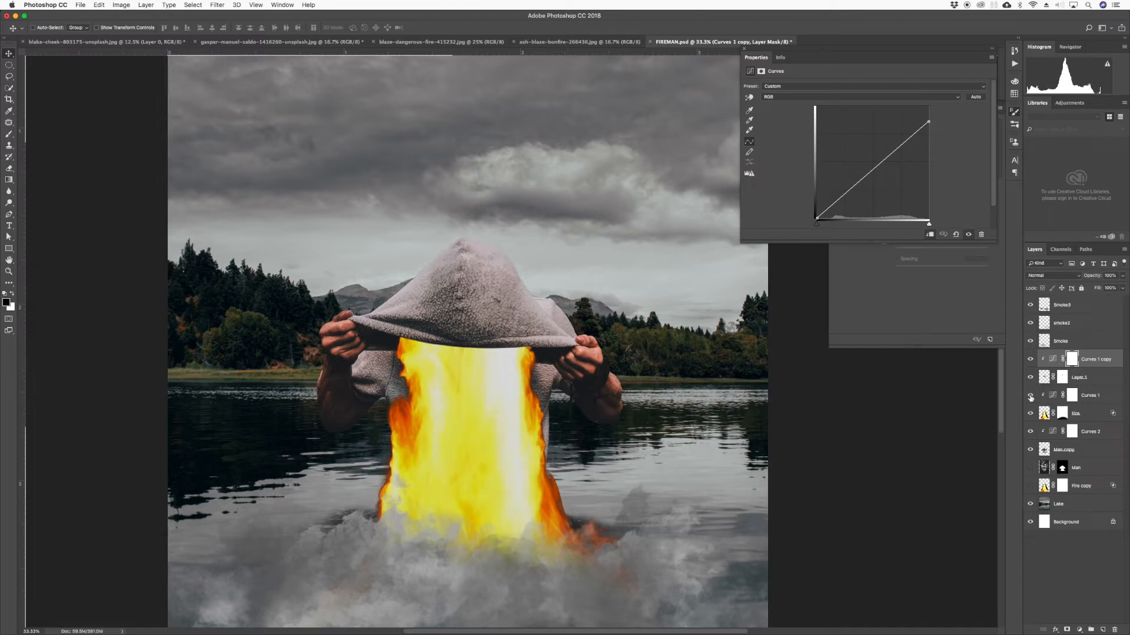
left_click(1029, 360)
left_click(1029, 360)
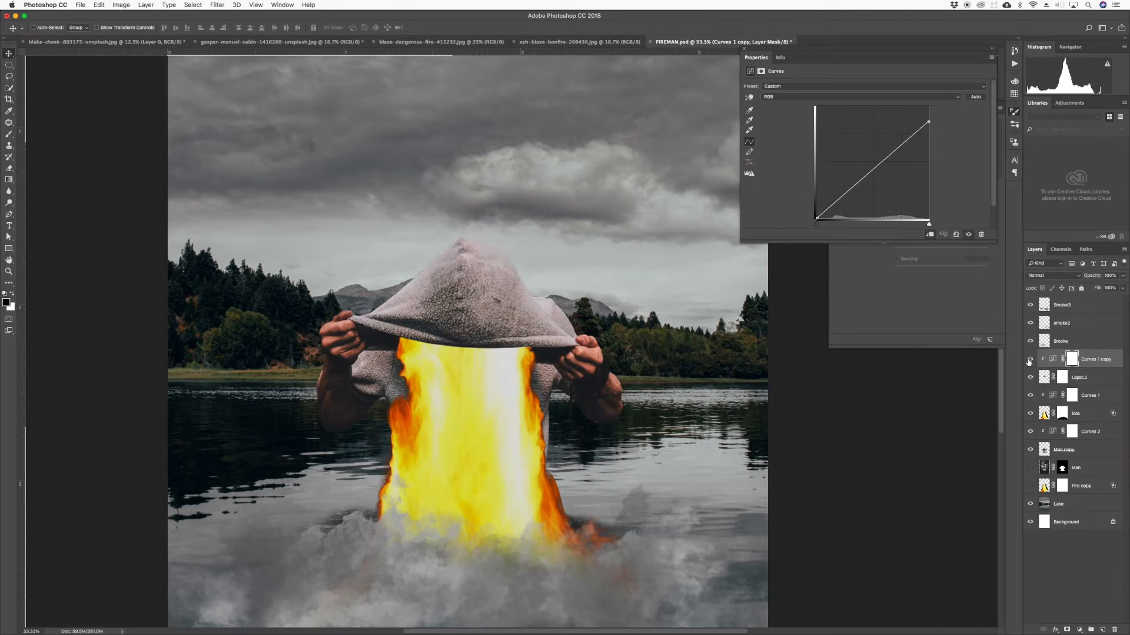
left_click(1030, 432)
left_click(1030, 432)
left_click_drag(1052, 360, 1113, 630)
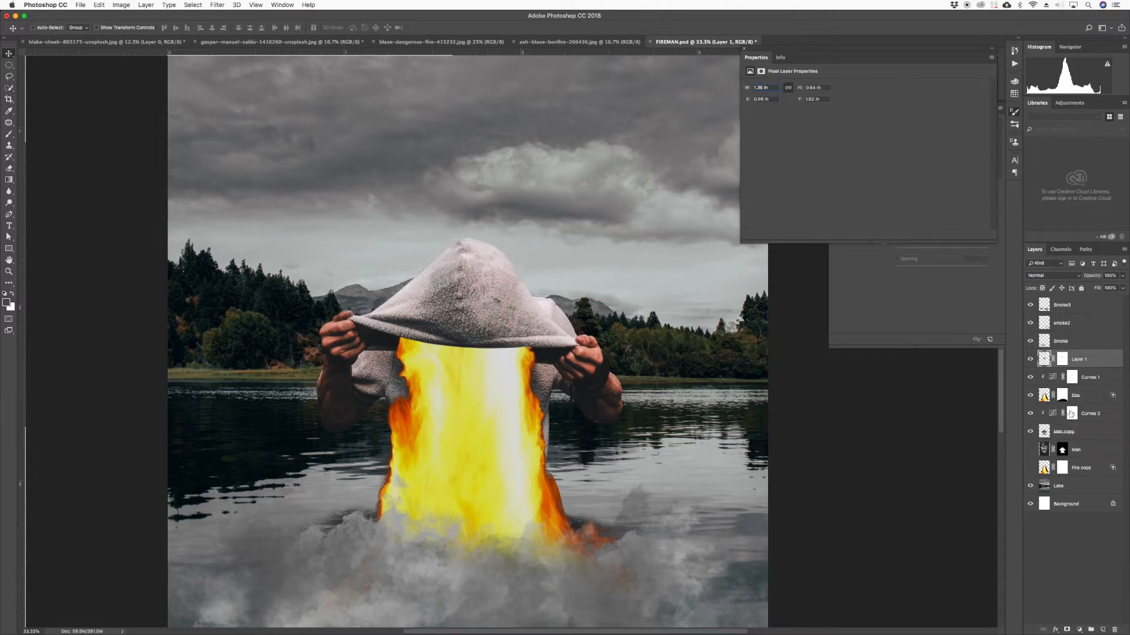
- Duplicate the Curves 2 adjustment above Layer 1, clip it to Layer 1, and compare the hood with and without it
left_click(1030, 414)
left_click(1030, 414)
left_click_drag(1102, 418, 1094, 355)
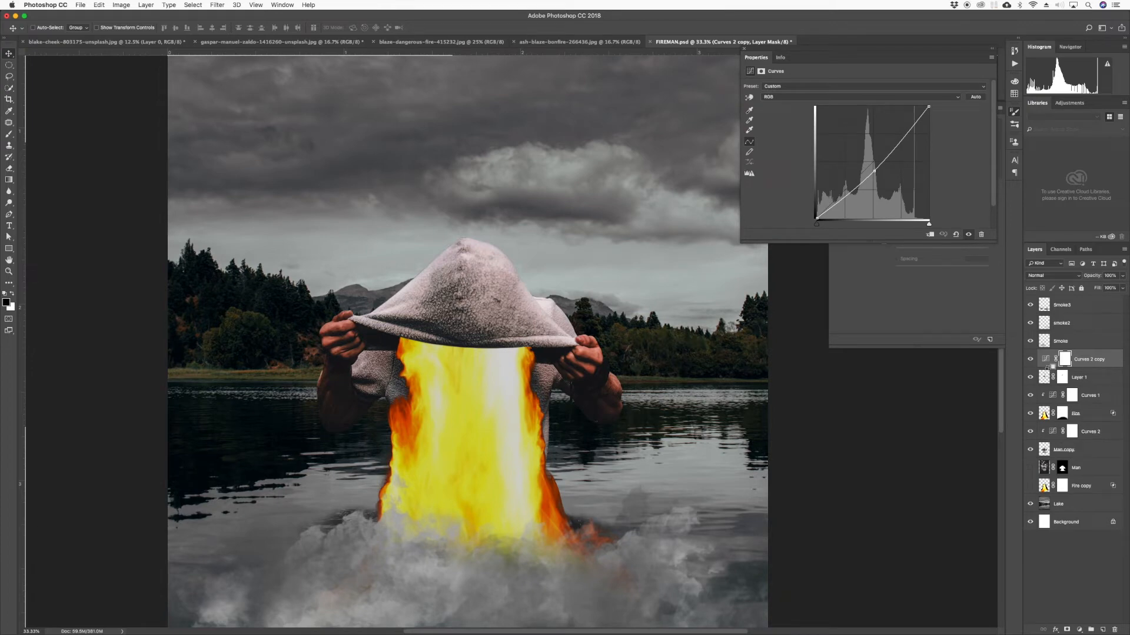
left_click(1046, 367, "alt")
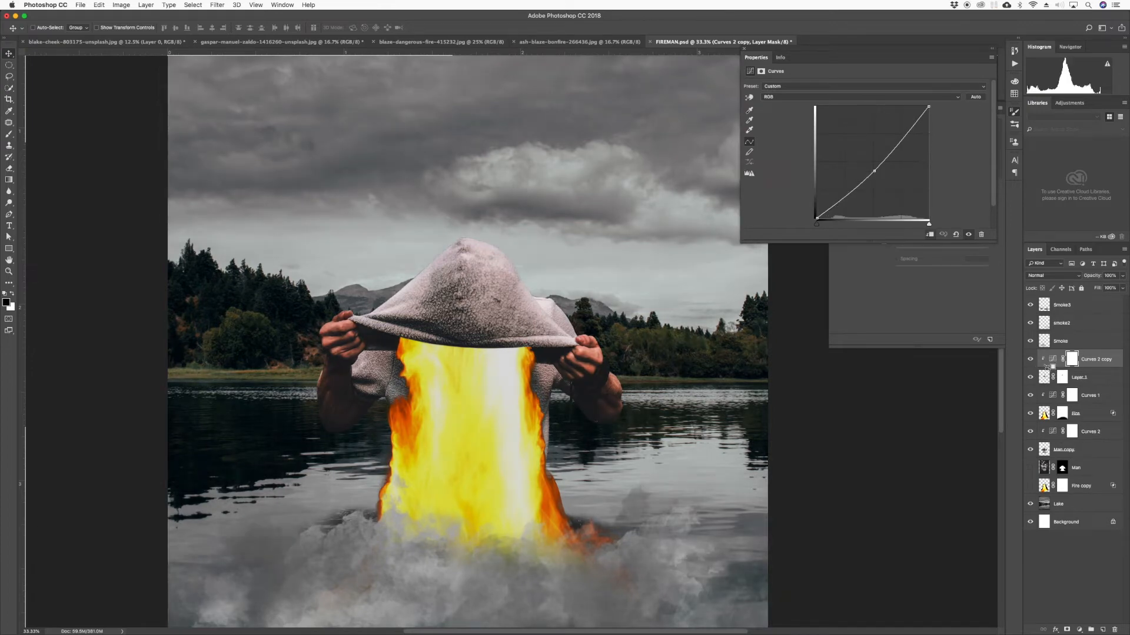
left_click(1031, 360)
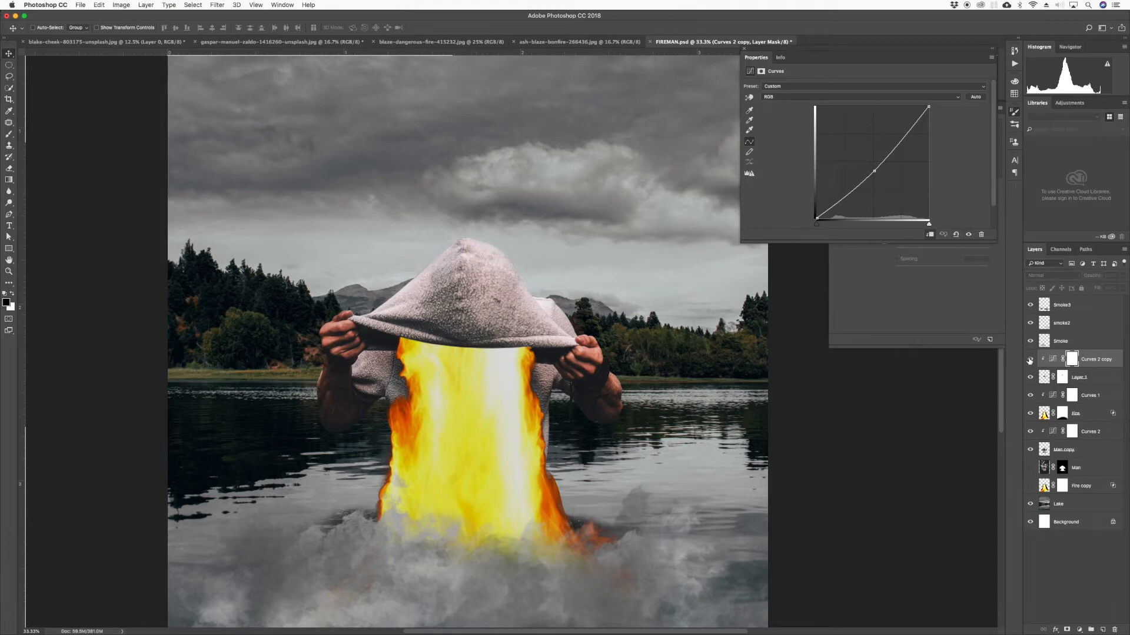
left_click(1030, 359)
- View the whole composite and save the document
key("super+minus")
key("super+minus")
key("super+minus")
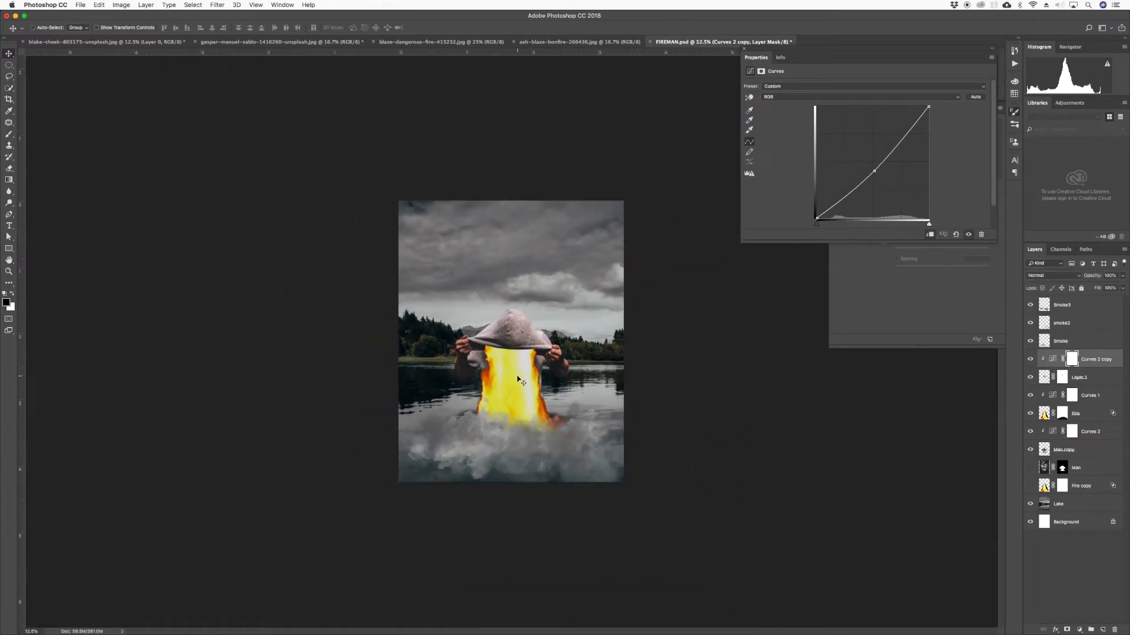
key("super+s")
- Add a white layer mask to the Man copy layer
key("super+equal")
key("super+equal")
key("super+equal")
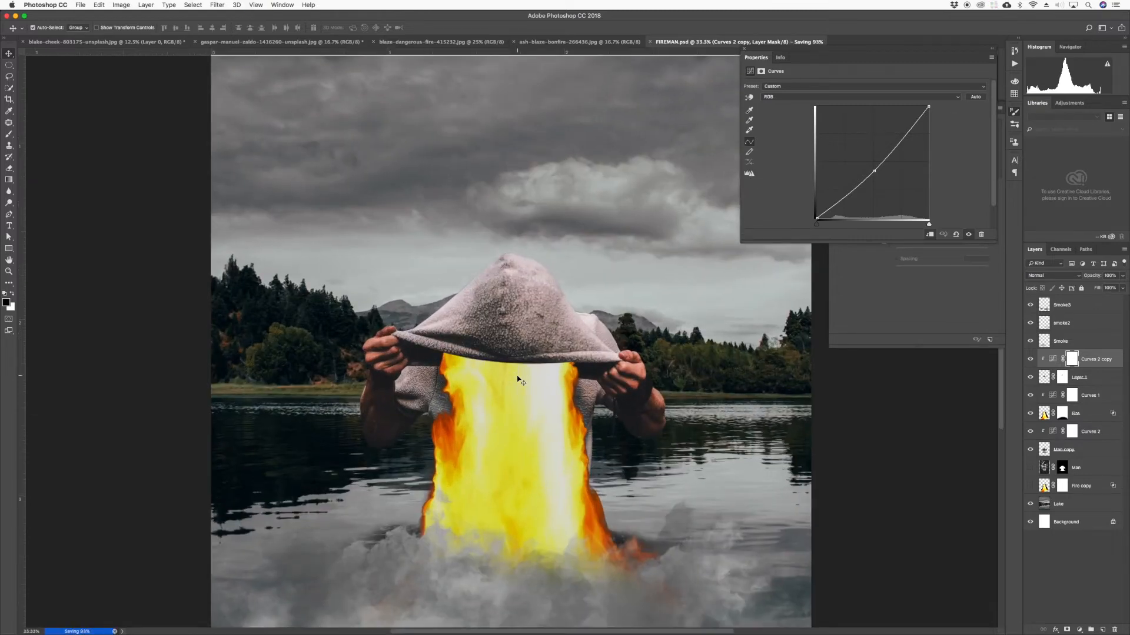
key("super+equal")
key("super+minus")
key("space")
left_click_drag(517, 375, 520, 340)
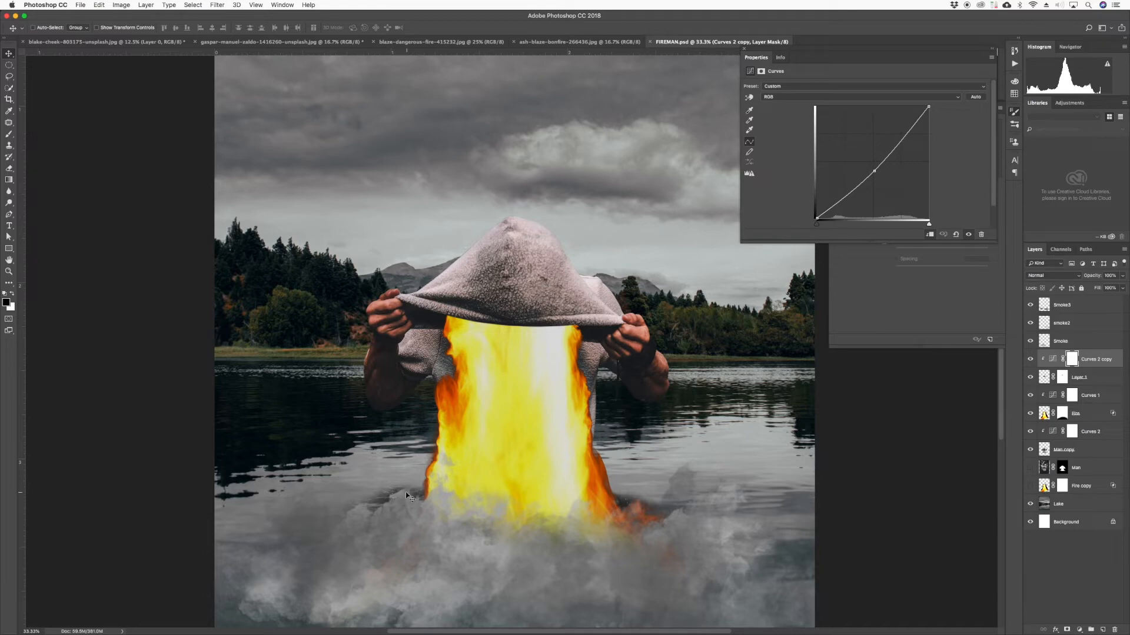
key("space")
left_click_drag(502, 550, 479, 514)
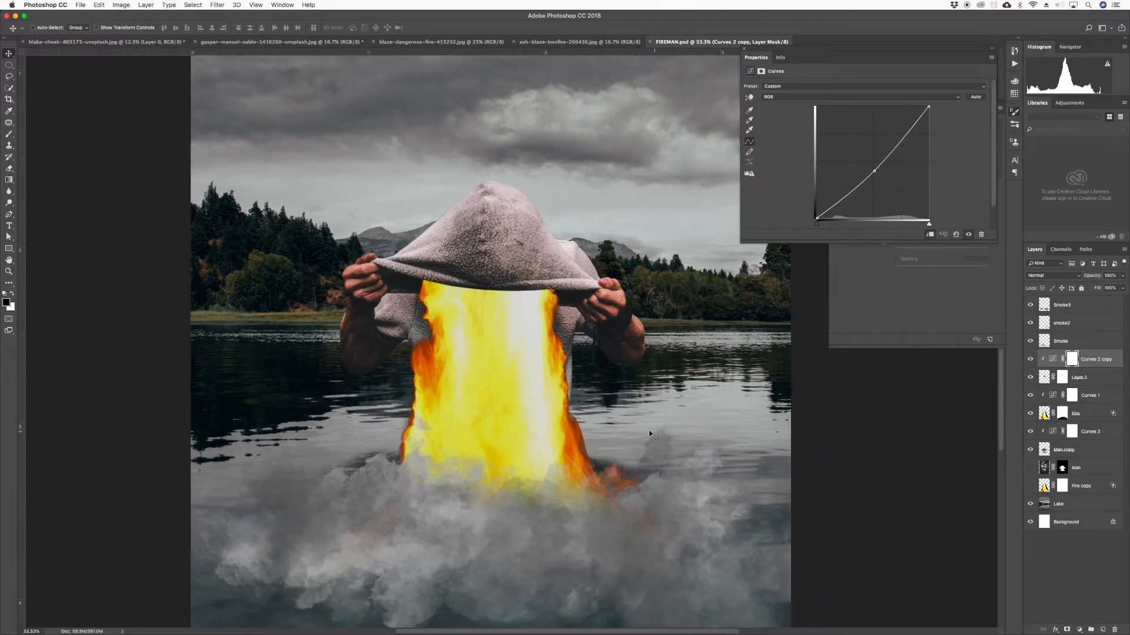
left_click(614, 328, "super")
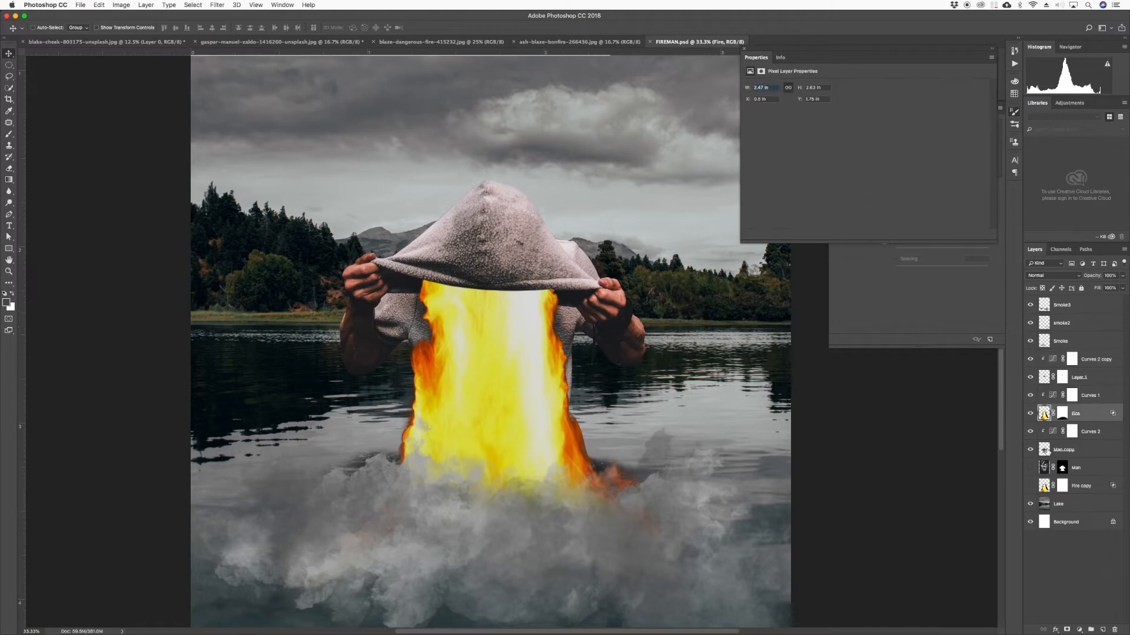
left_click(1033, 452)
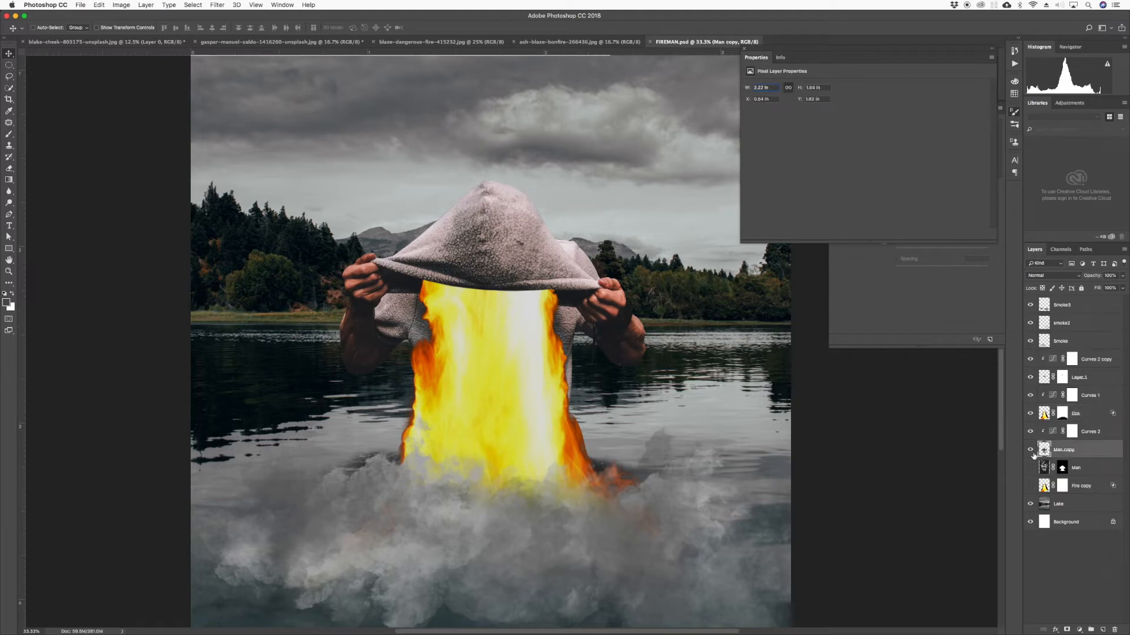
left_click(1066, 630)
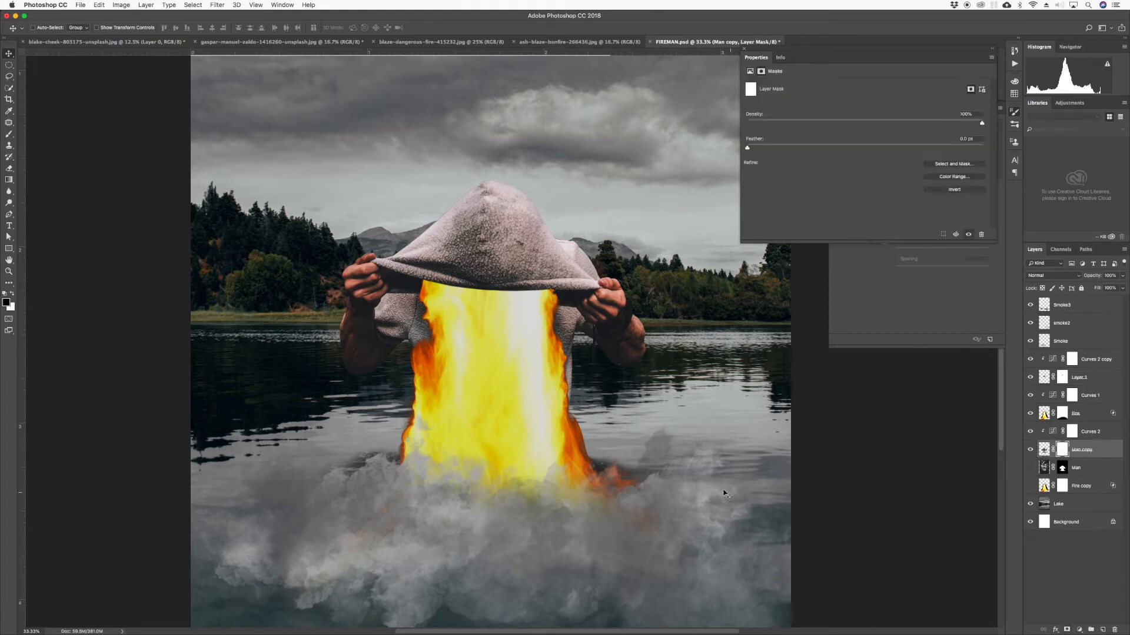
key("b")
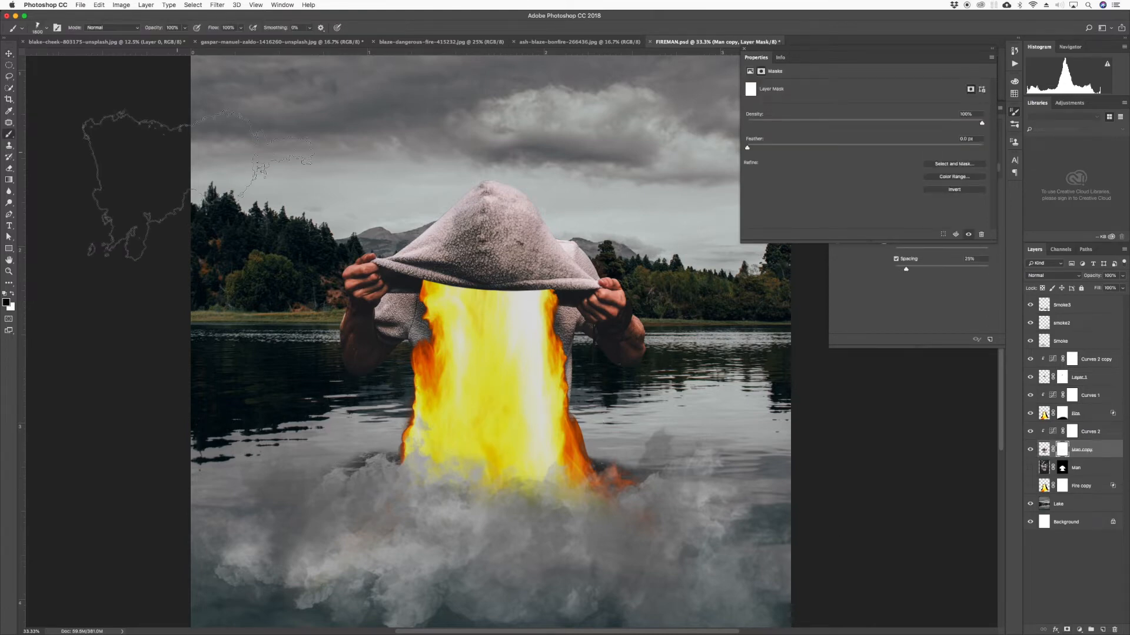
left_click(47, 29)
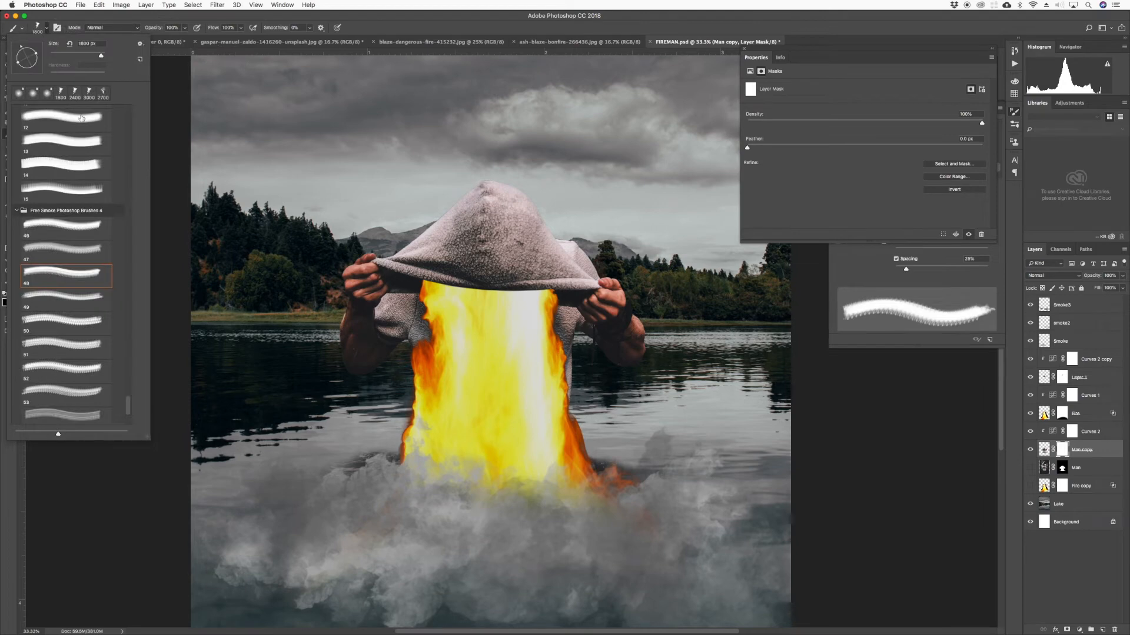
scroll(81, 117, "up", 5)
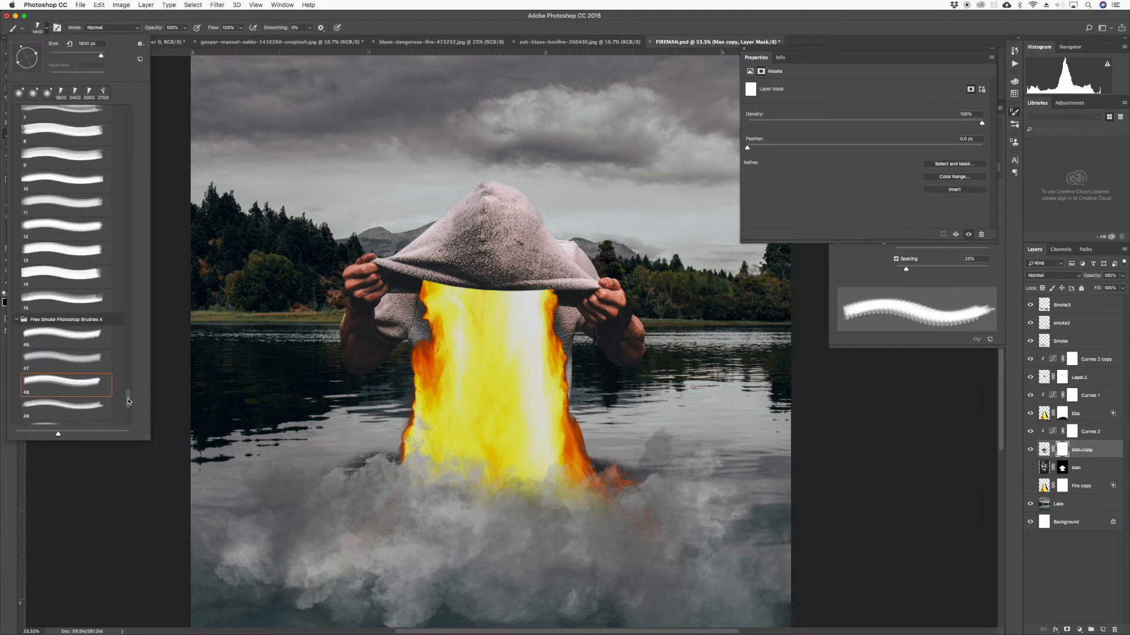
left_click_drag(128, 401, 134, 109)
left_click(18, 93)
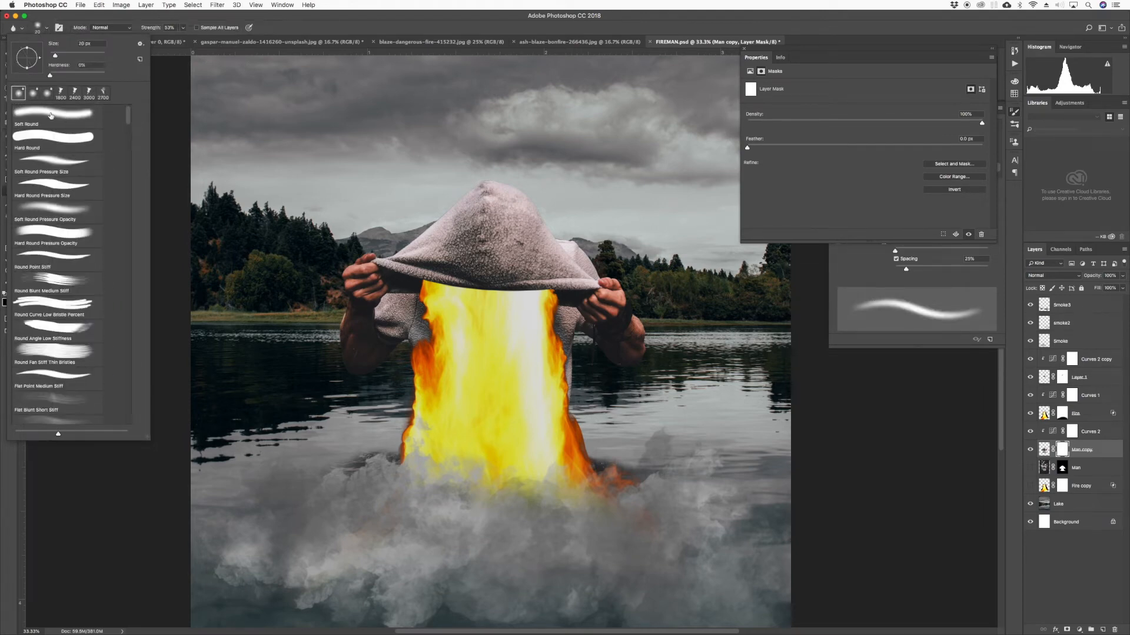
left_click(55, 114)
key("Return")
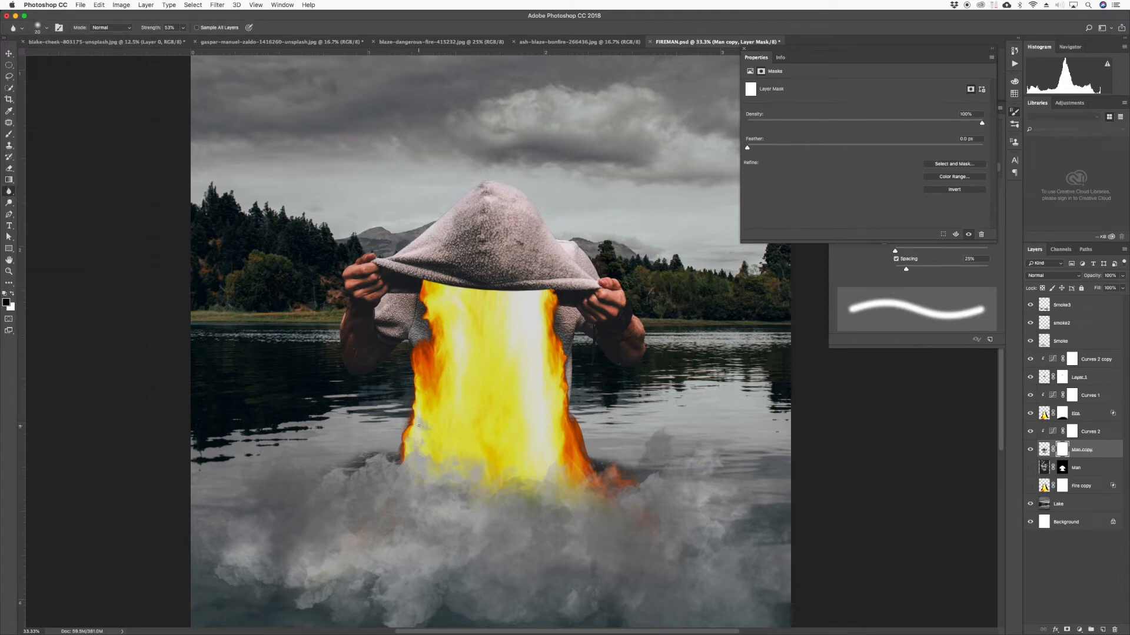
key("bracketright")
key("bracketright")
key("bracketright")
key("bracketright")
key("bracketright")
key("bracketright")
key("bracketright")
key("bracketright")
key("bracketright")
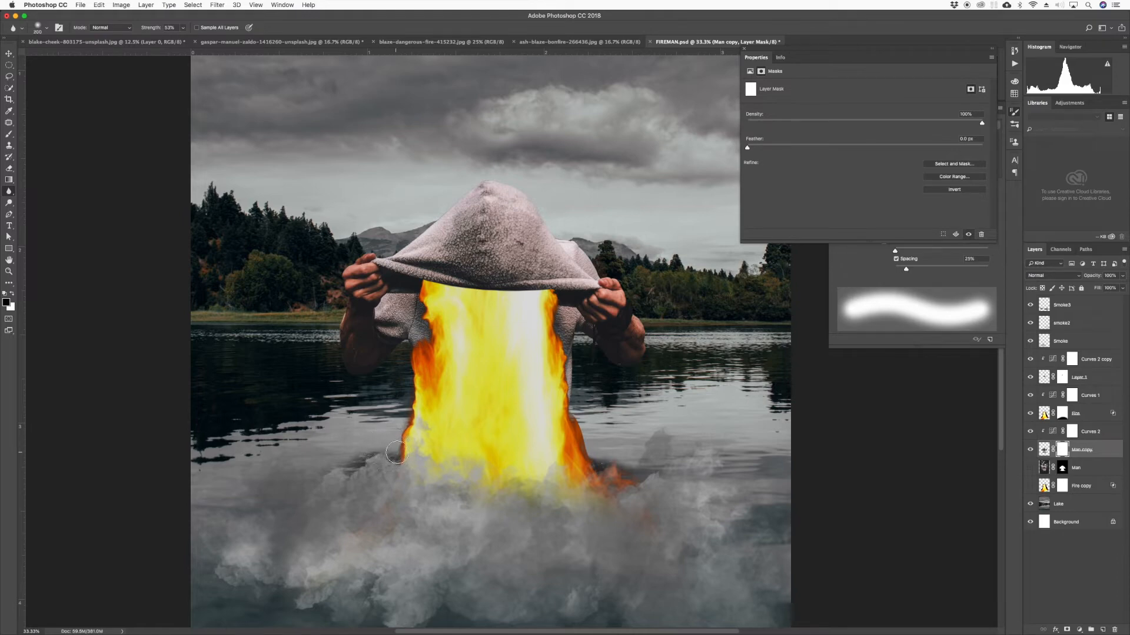
left_click_drag(397, 452, 378, 452)
left_click(182, 27)
left_click(18, 111)
- Activate the Brush tool with the Soft Round preset
left_click(12, 135)
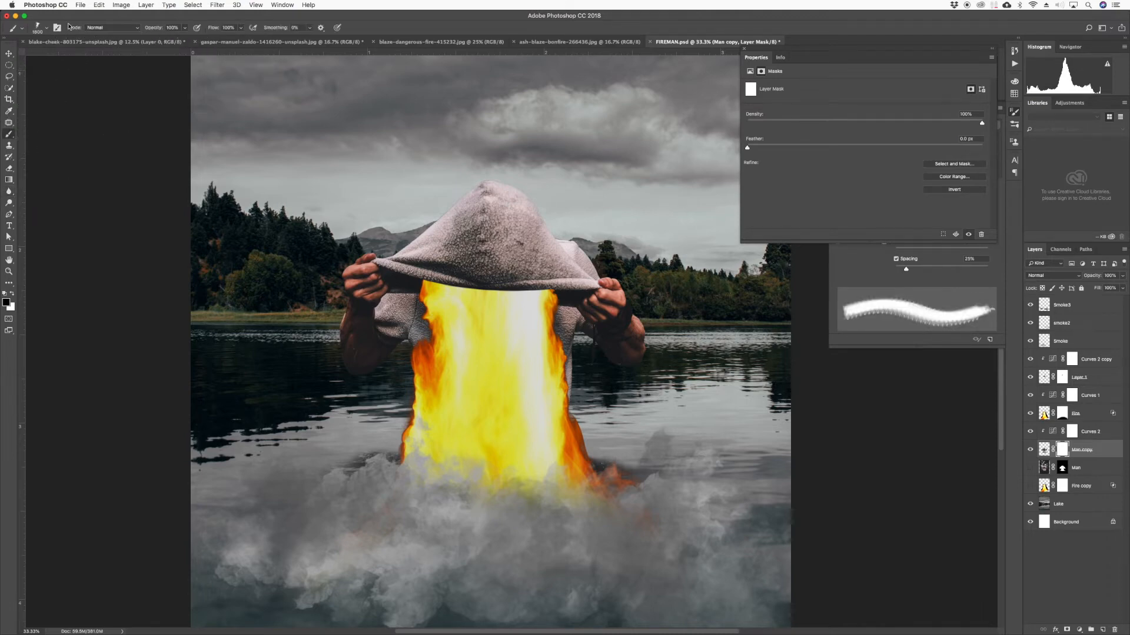
left_click(46, 28)
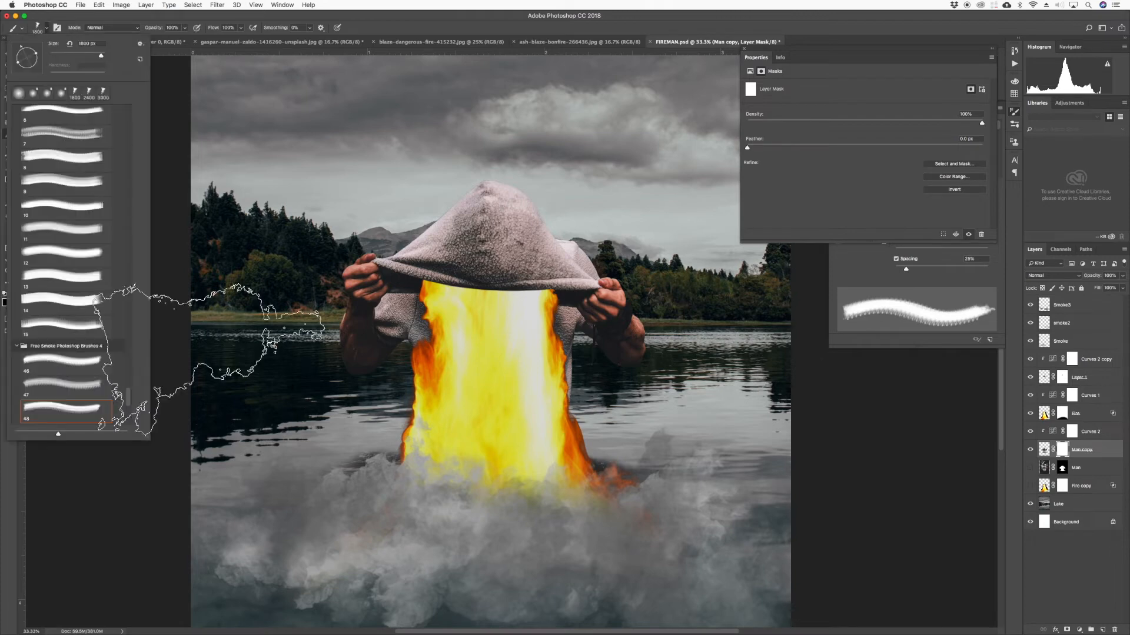
left_click_drag(128, 401, 127, 115)
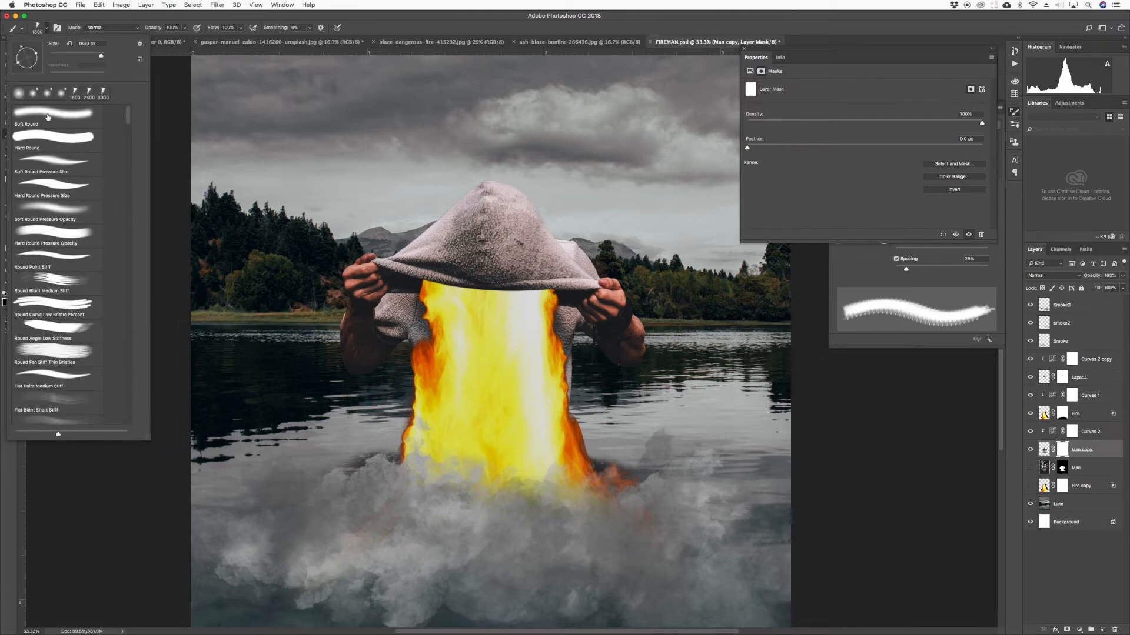
left_click(65, 122)
key("Return")
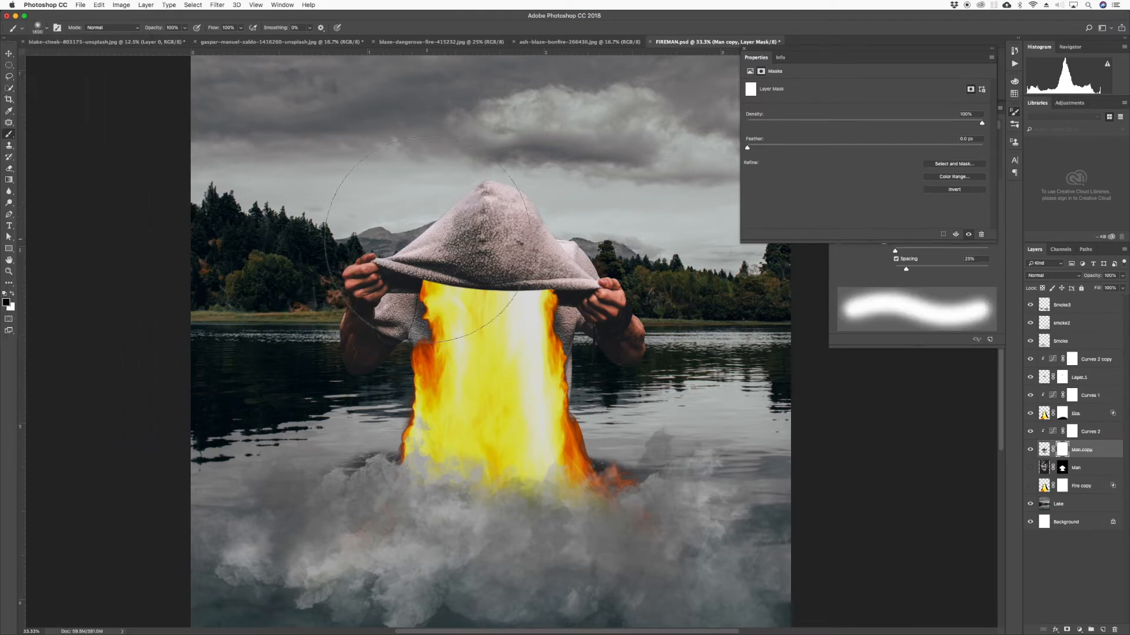
- Shrink the brush and paint black on the Man copy mask to hide leftover edges on both sides of the flames above the smoke
key("bracketleft")
key("bracketleft")
key("bracketleft")
key("bracketleft")
key("bracketleft")
key("bracketleft")
key("bracketleft")
key("bracketleft")
key("bracketleft")
key("bracketleft")
key("bracketleft")
key("bracketleft")
left_click_drag(389, 450, 349, 443)
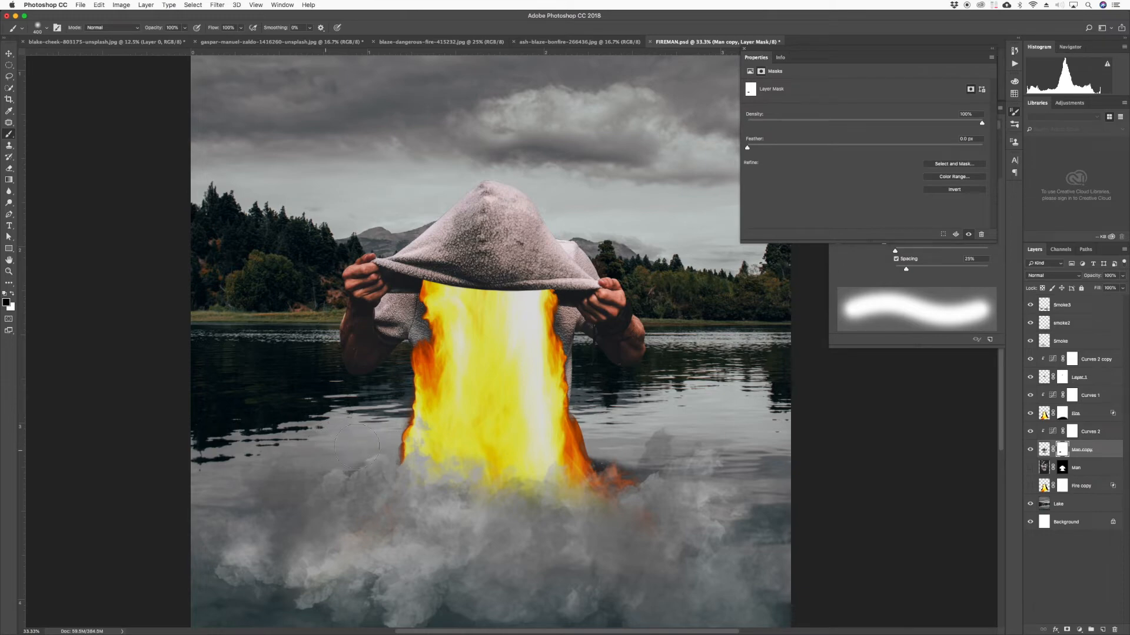
left_click_drag(611, 466, 628, 454)
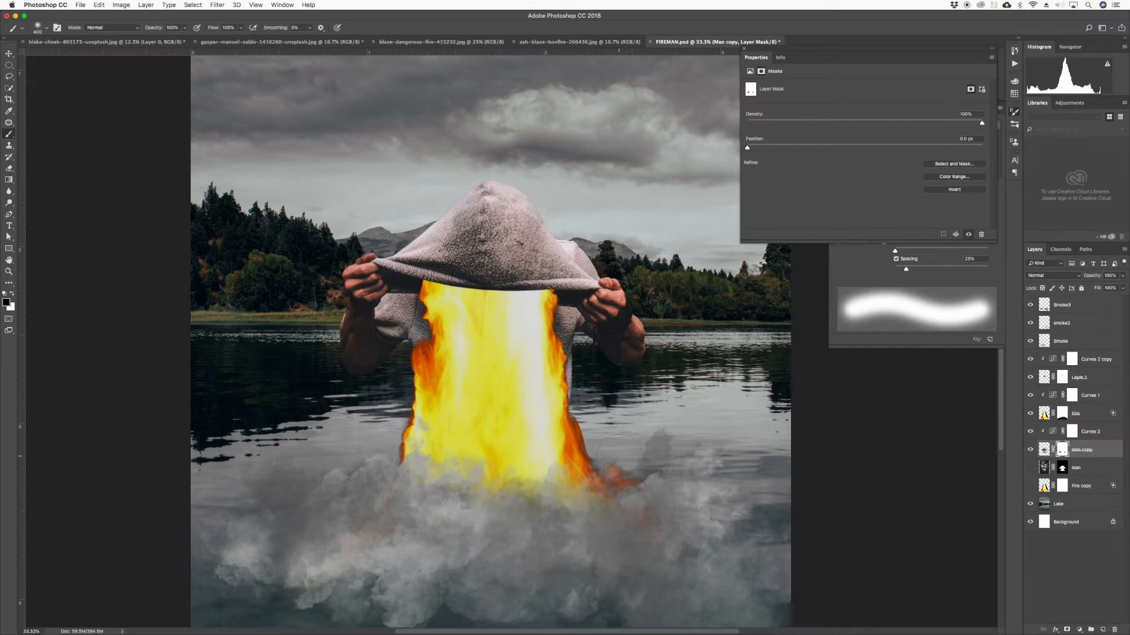
- Switch to the Move tool, view the whole composite, and save the masked version of the document
left_click(9, 52)
key("super+minus")
key("super+minus")
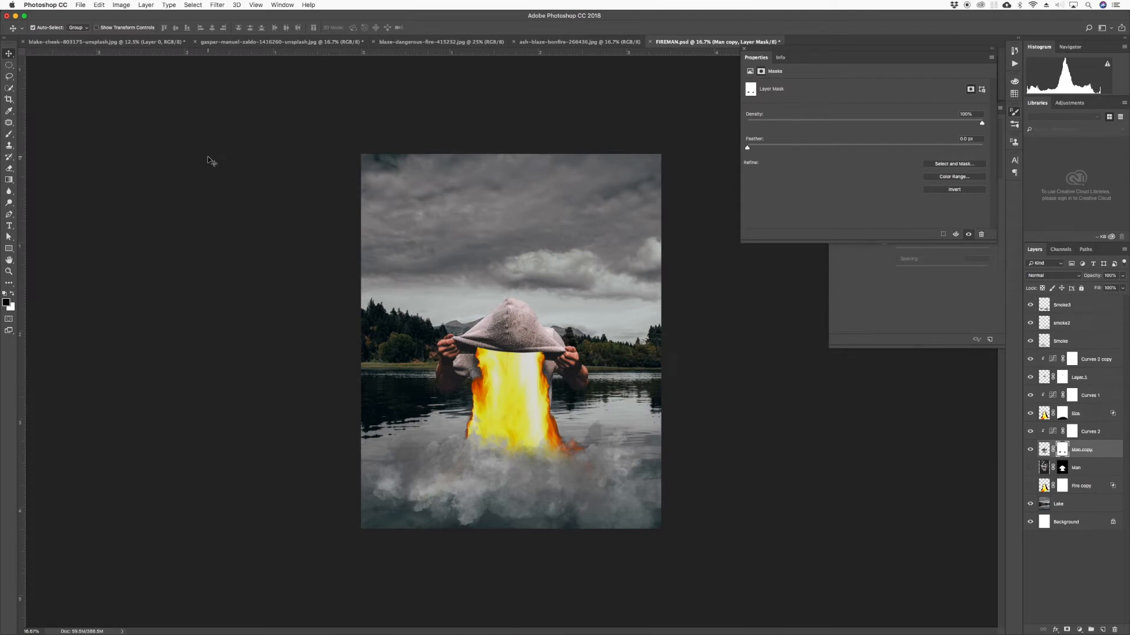
key("super+s")
- Make the Fire copy layer visible and select it
left_click(1030, 486)
left_click(1081, 486)
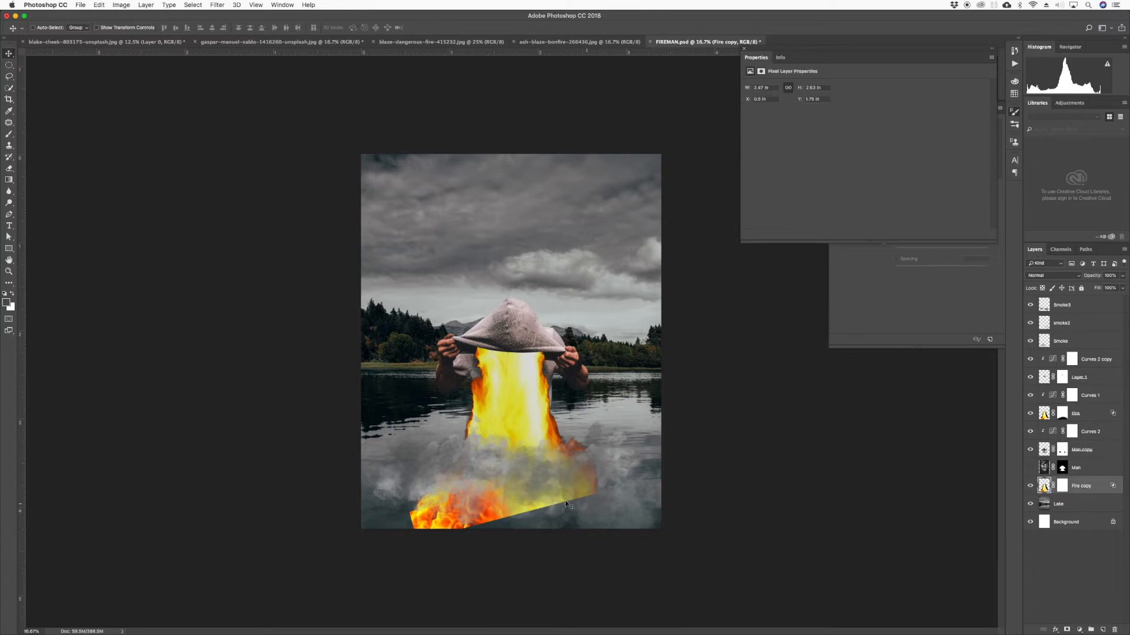
left_click(461, 512, "super")
left_click_drag(448, 519, 483, 482)
key("super+z")
- Free-transform the Fire copy flames, moving them up and rotating them clockwise until their bottom edge is level
left_click(1042, 488)
key("super+t")
left_click_drag(500, 518, 500, 485)
left_click_drag(633, 273, 686, 292)
key("Return")
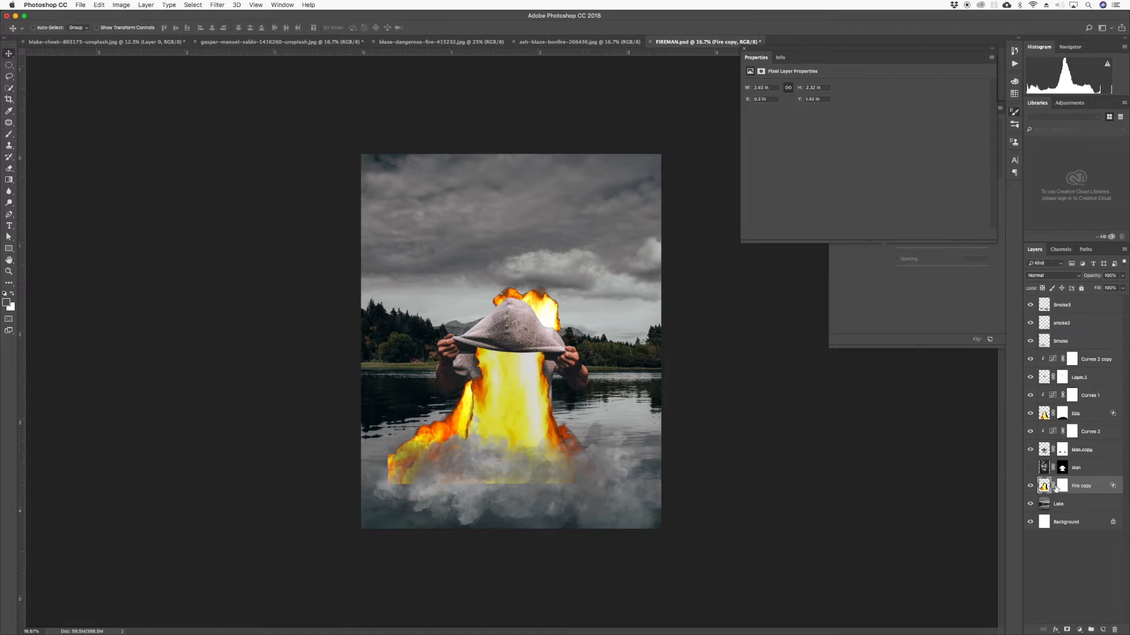
- Place the Fire copy layer above Smoke3, shift its flames down and right over the smoke, and select its layer mask
left_click_drag(1044, 486, 1056, 299)
left_click_drag(531, 405, 552, 429)
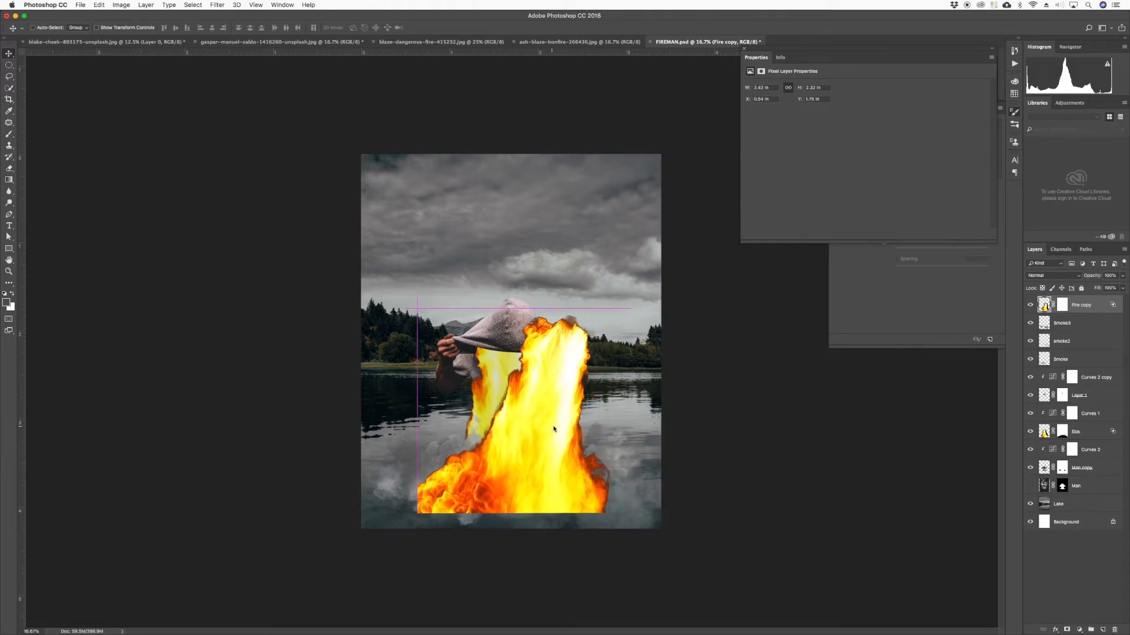
left_click(1062, 304)
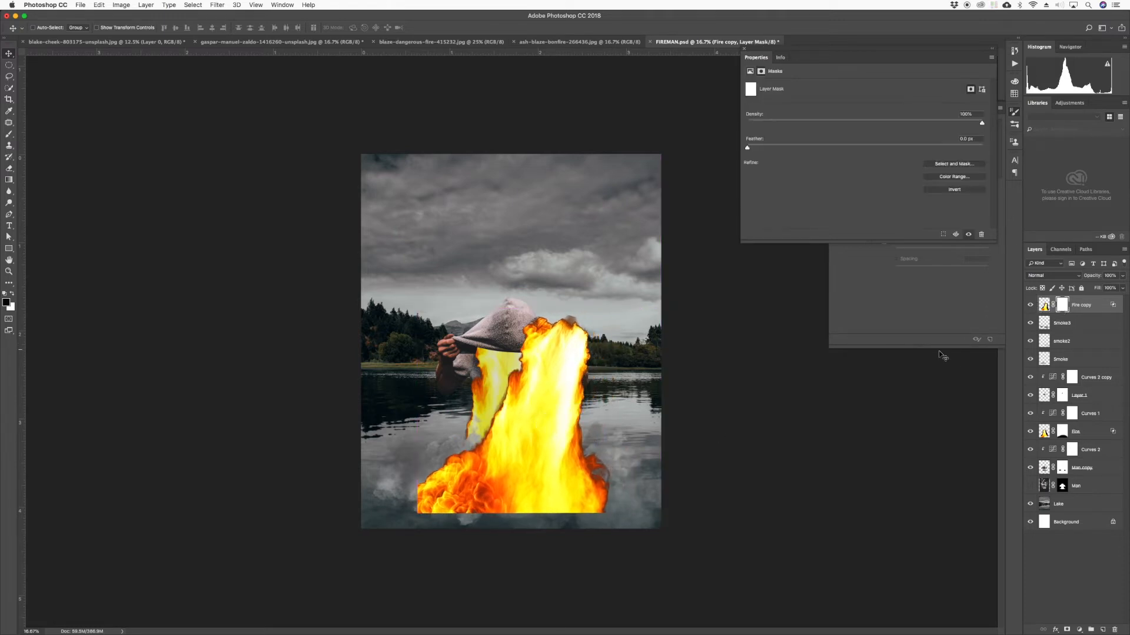
- Mask out the upper flames on the Fire copy layer with an enlarged soft black brush of 1400 px, uncovering the man's torso and arm
key("b")
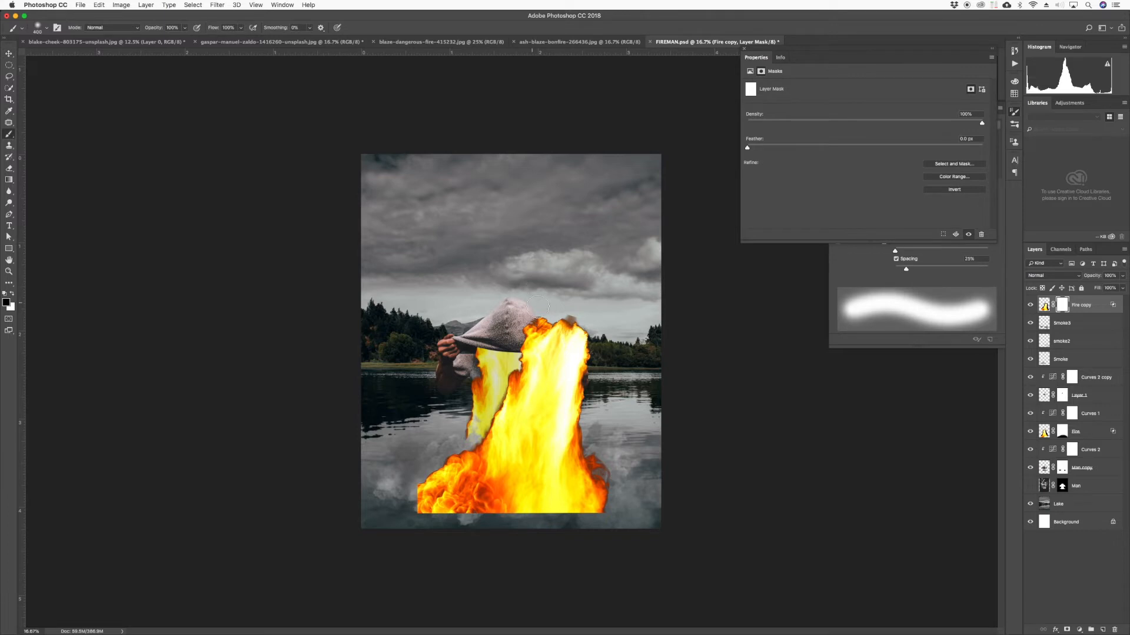
key("bracketright")
key("bracketright")
key("bracketright")
key("bracketright")
key("bracketright")
key("bracketright")
key("bracketright")
key("bracketright")
key("bracketright")
mouse_move(608, 341)
left_mouse_down()
mouse_move(564, 360)
mouse_move(518, 380)
mouse_move(541, 391)
left_mouse_up()
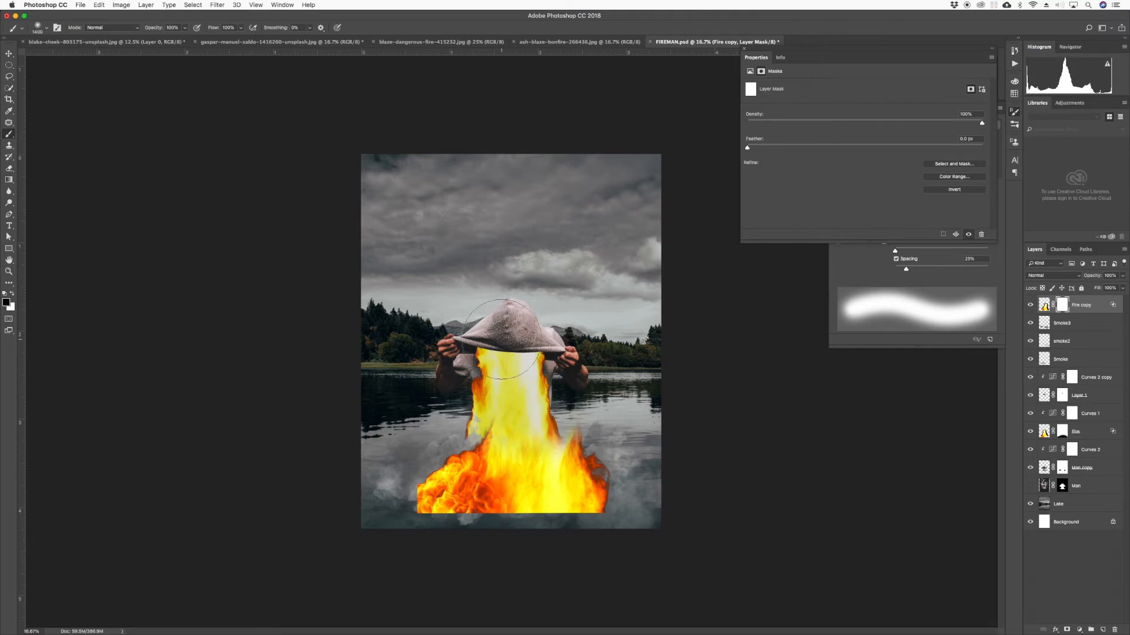
mouse_move(556, 338)
left_mouse_down()
mouse_move(550, 368)
mouse_move(511, 380)
mouse_move(539, 385)
mouse_move(509, 385)
left_mouse_up()
- Duplicate the Fire copy flames upward, flip the duplicate vertically, and move it down so it mirrors the flames along their flat bottom edge
left_click(10, 53)
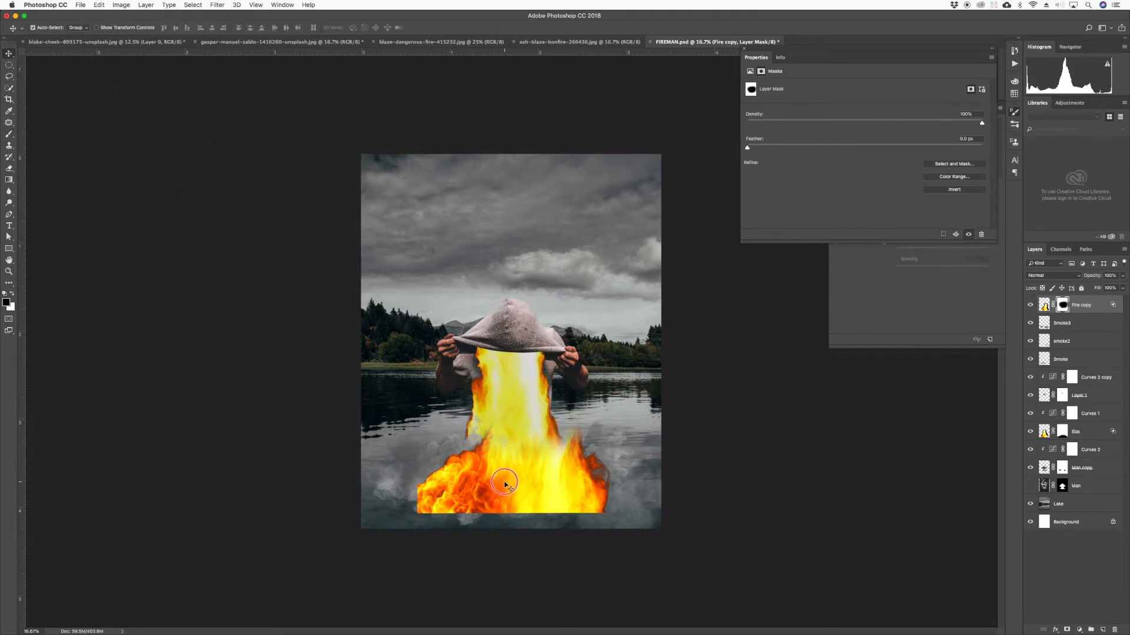
mouse_move(524, 483)
left_mouse_down()
mouse_move(524, 422)
mouse_move(525, 496)
left_mouse_up()
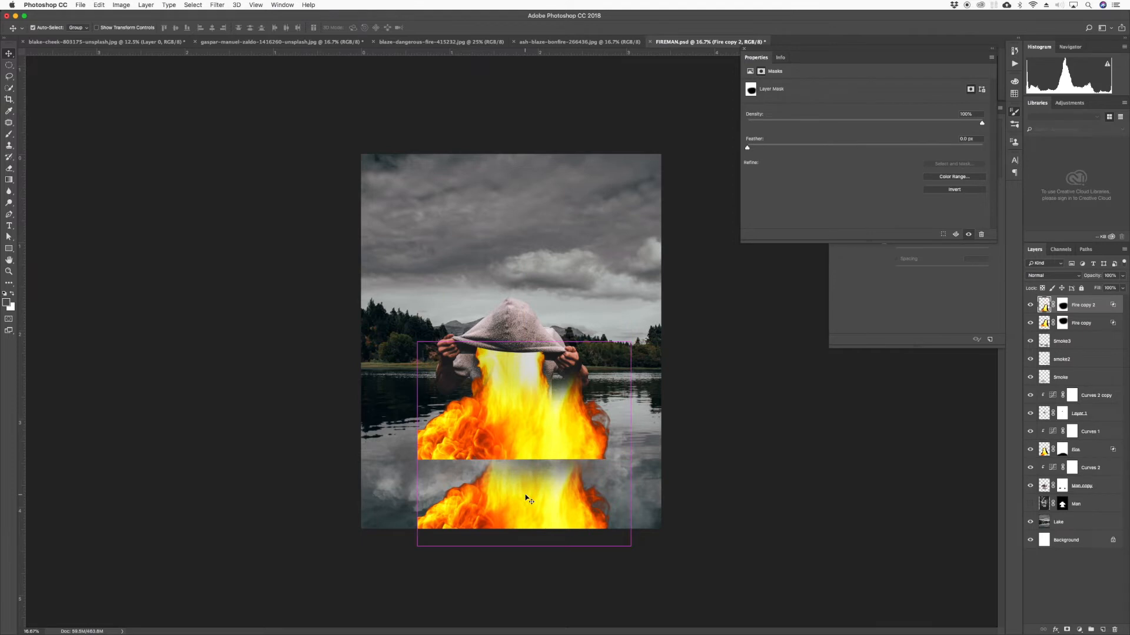
key("super+t")
right_click(532, 496)
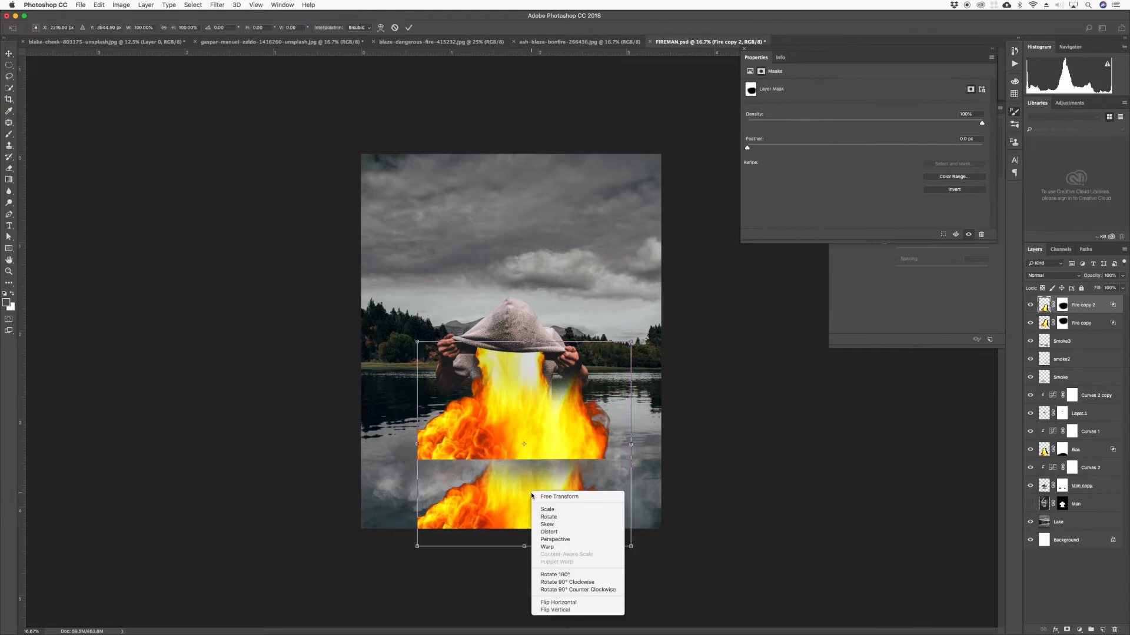
left_click(550, 610)
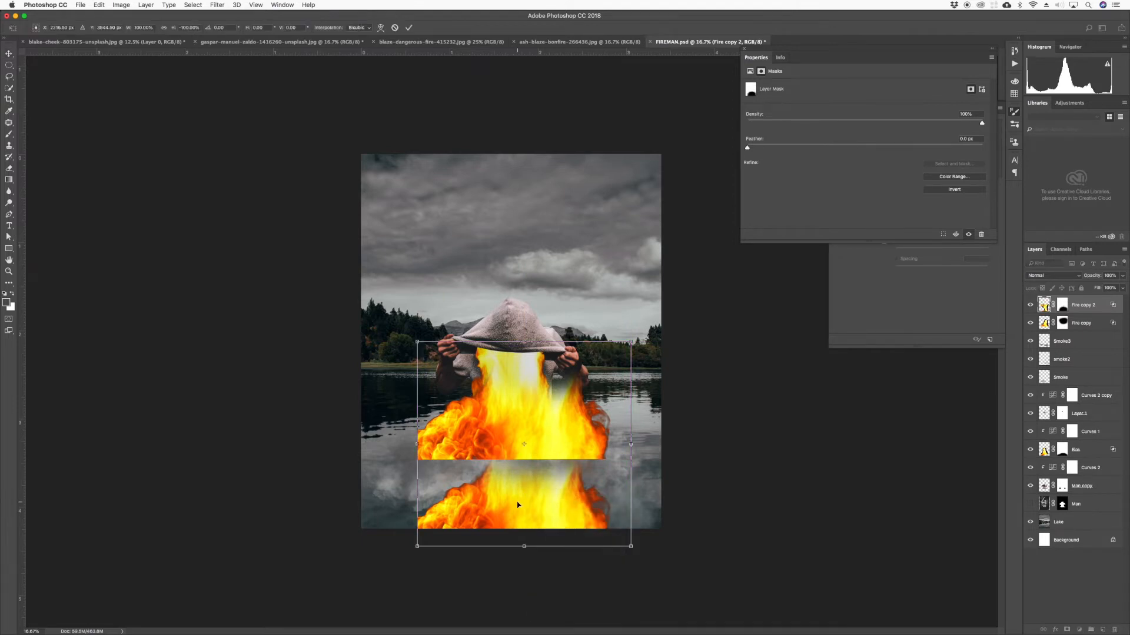
left_click_drag(525, 372, 529, 484)
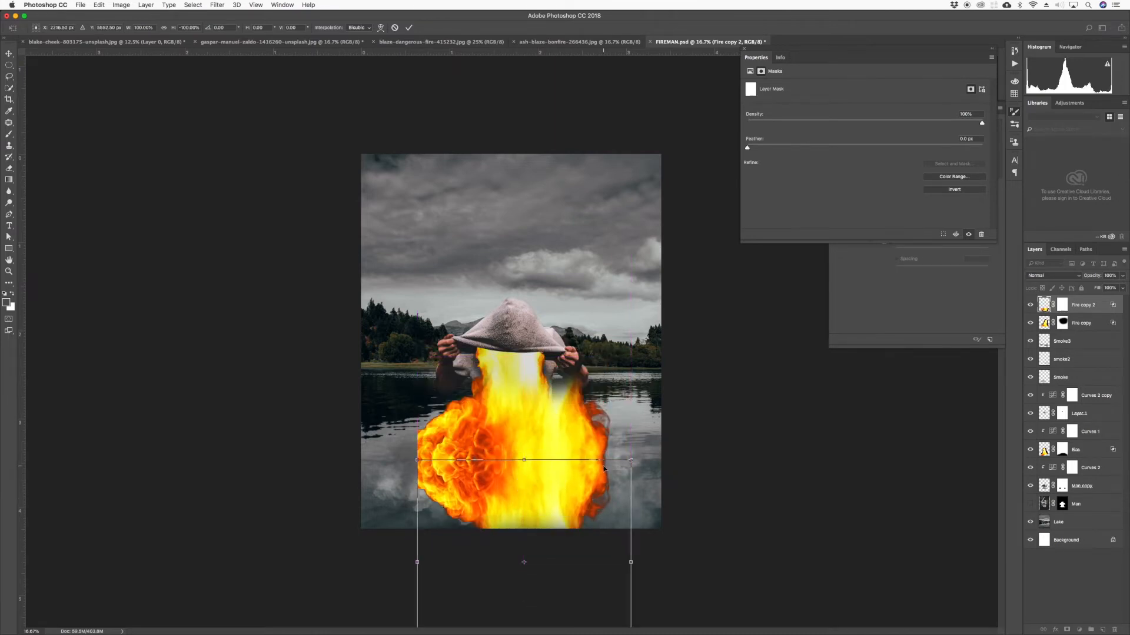
key("Return")
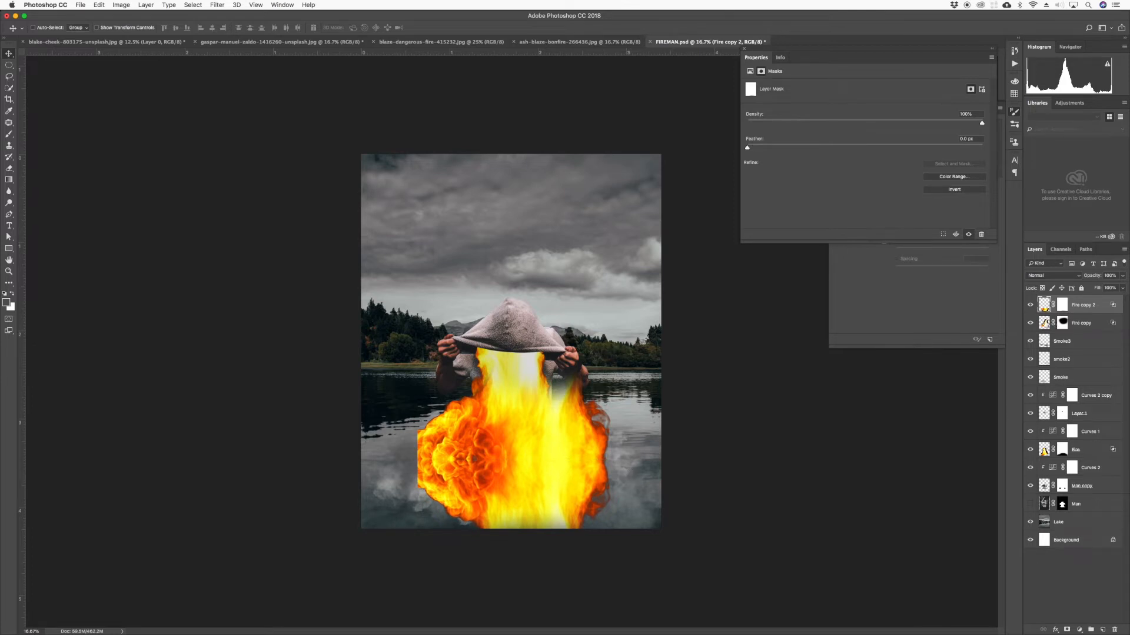
- Shift the Fire copy and Fire copy 2 layers down together and place them beneath the three smoke layers
left_click(1047, 325, "shift")
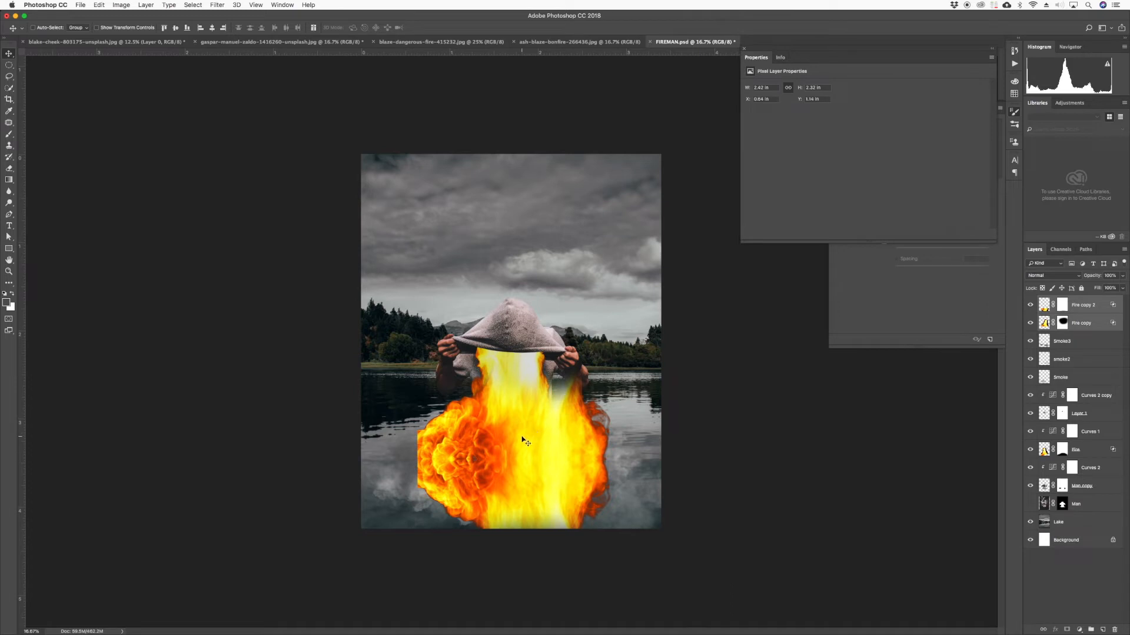
left_click_drag(522, 437, 523, 475)
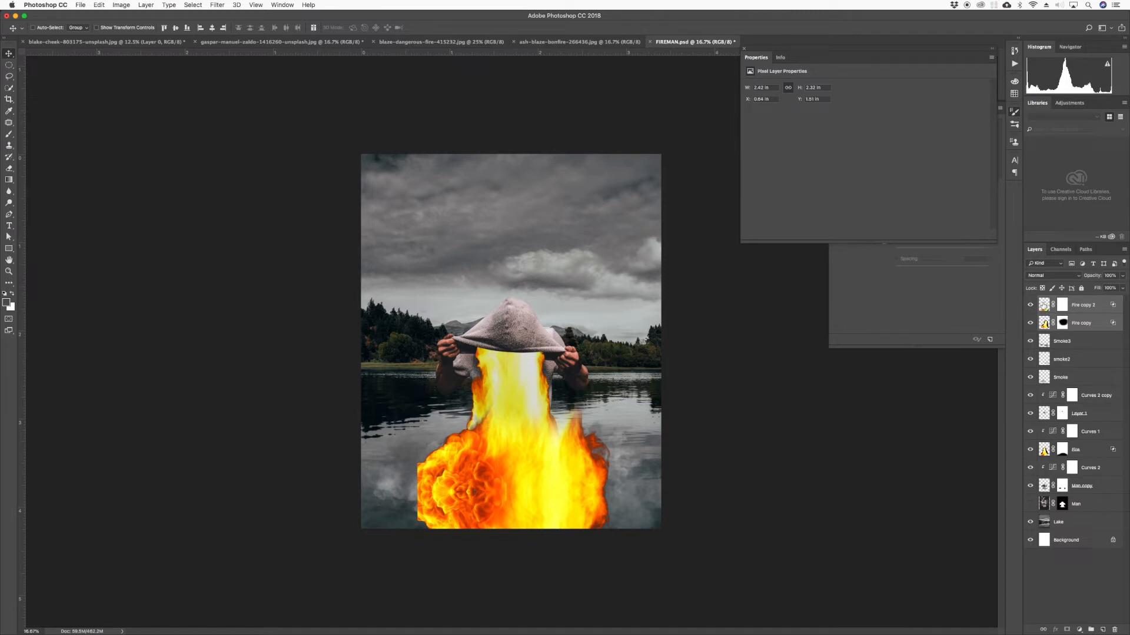
left_click_drag(1043, 303, 1093, 390)
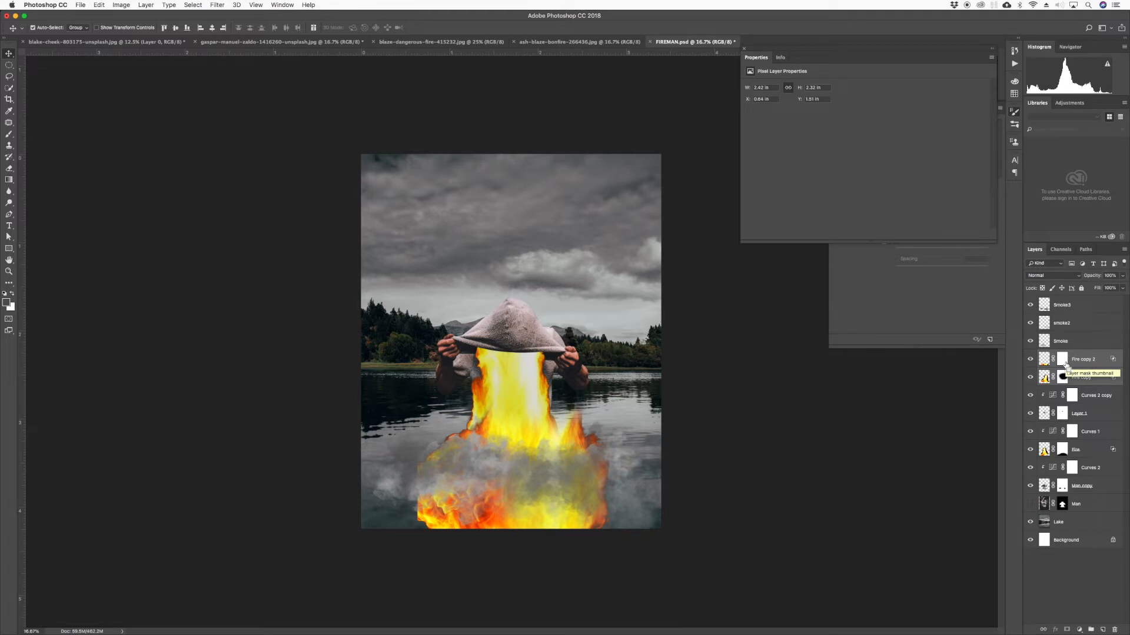
- Group the two flame copies, toggle the group's visibility to compare, and add a layer mask to the group
key("super+g")
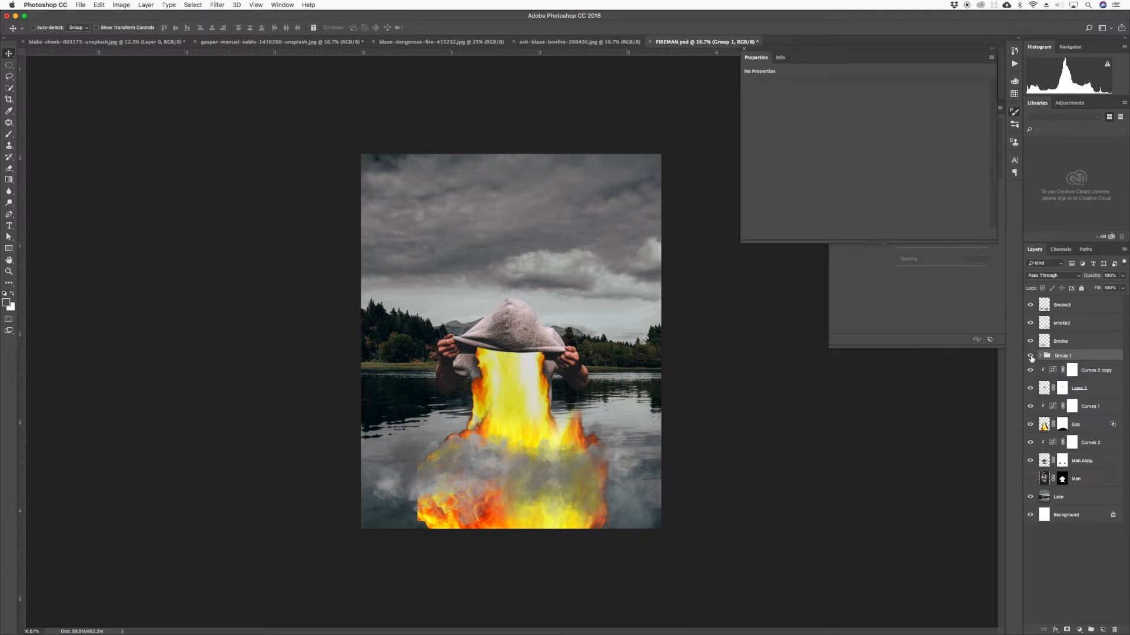
left_click(1030, 356)
left_click(1030, 356)
left_click(1067, 630)
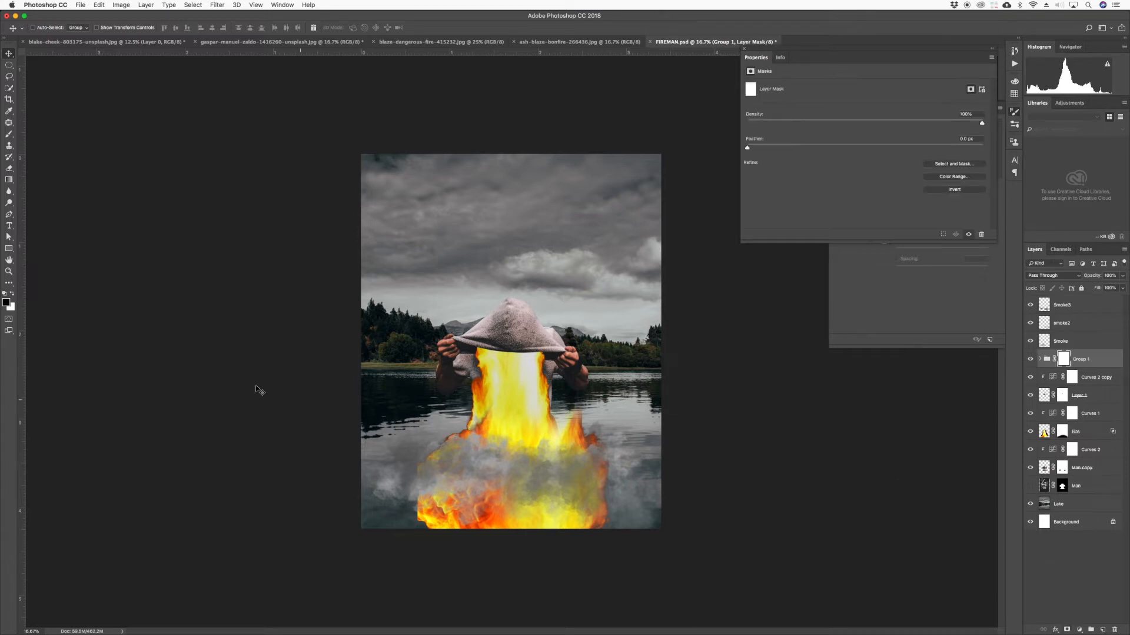
- Paint black on the Group 1 mask with a soft brush, reduced from 1400 to 900 px, to fade the lower flame edges into the water
key("b")
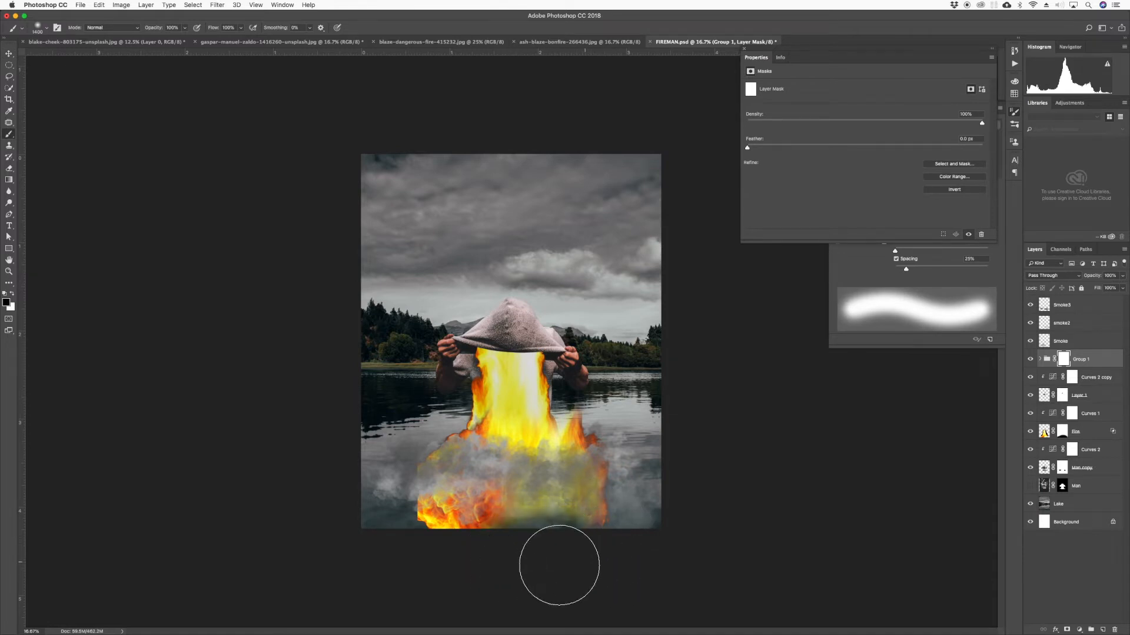
mouse_move(524, 577)
left_mouse_down()
mouse_move(450, 578)
mouse_move(401, 563)
mouse_move(386, 523)
left_mouse_up()
key("bracketleft")
key("bracketleft")
key("bracketleft")
key("bracketleft")
key("bracketleft")
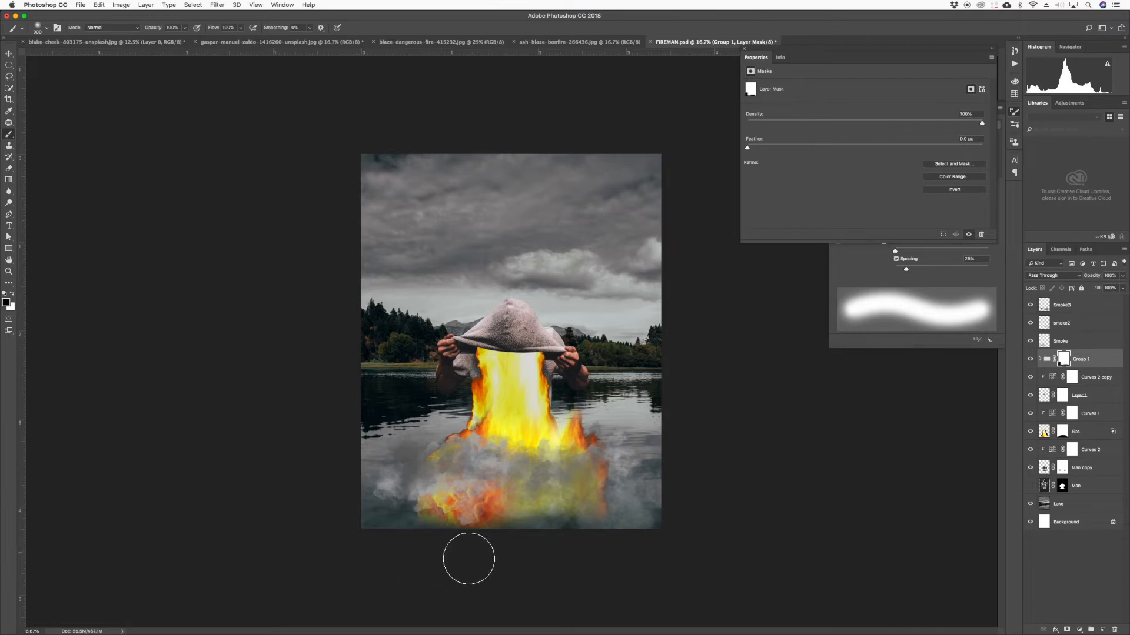
left_click(451, 545)
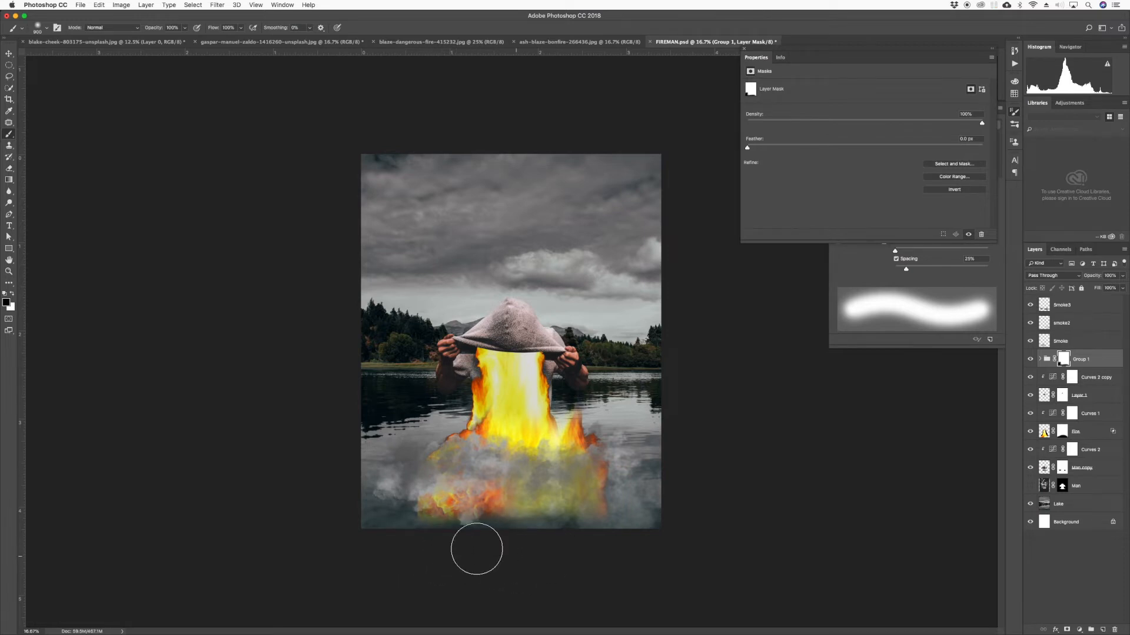
mouse_move(619, 543)
left_mouse_down()
mouse_move(608, 545)
mouse_move(617, 533)
left_mouse_up()
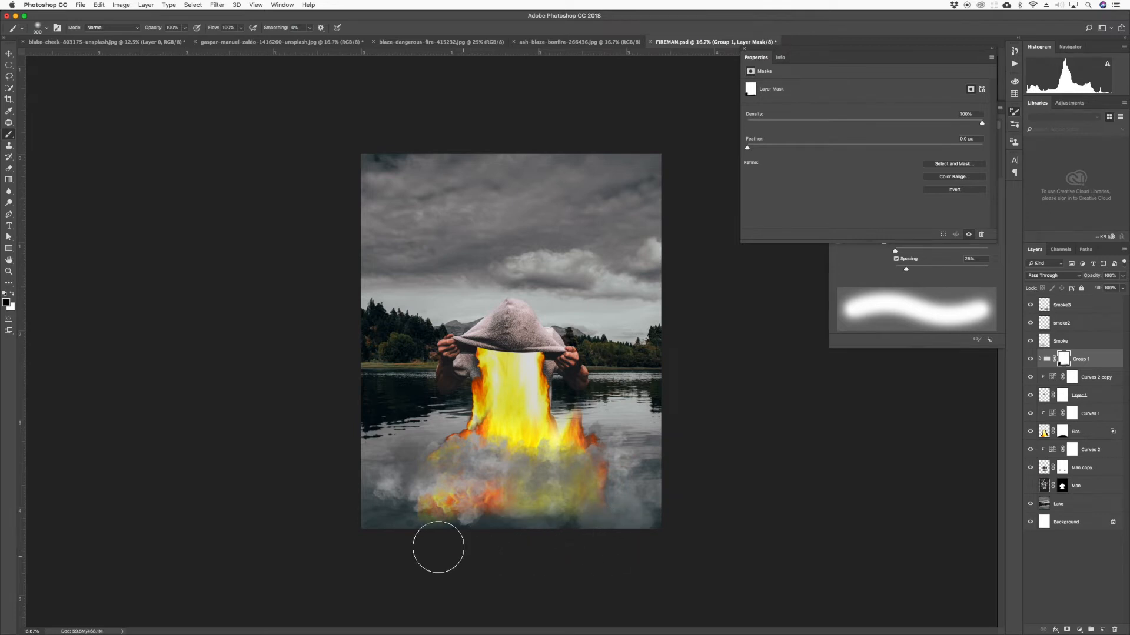
- Lower the opacity of Group 1 to about 48% and save the document
left_click(10, 55)
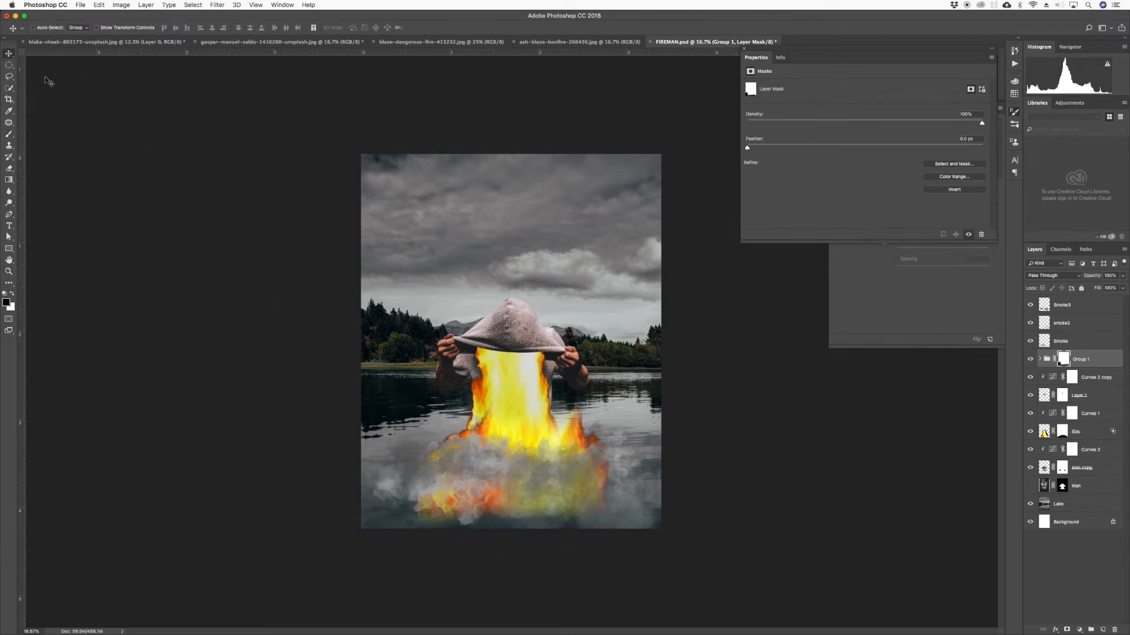
left_click(1059, 354)
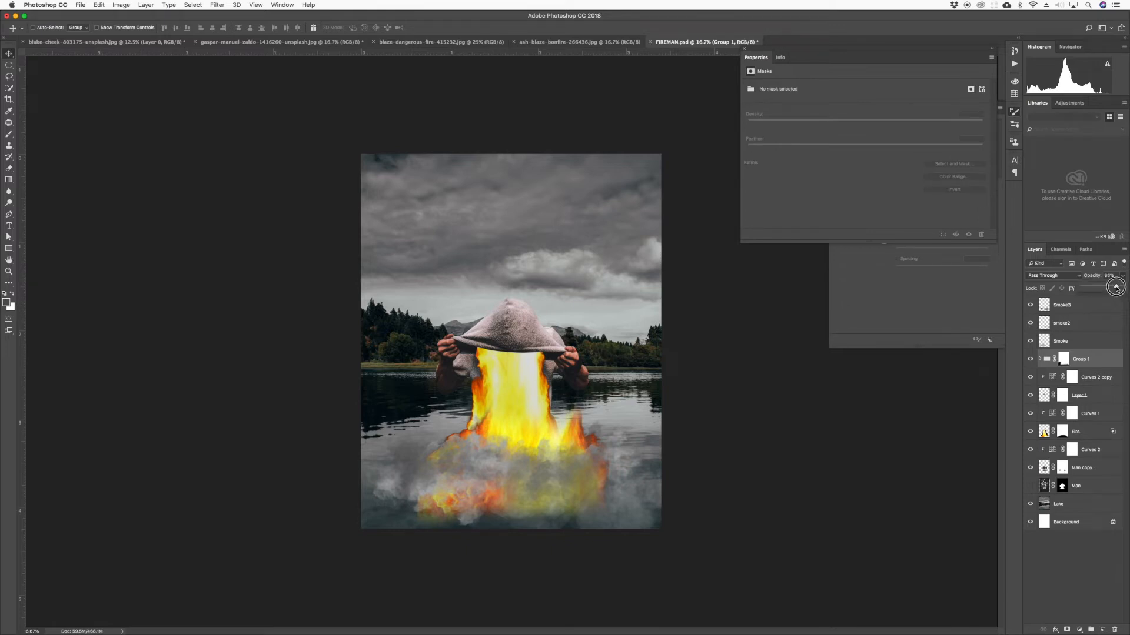
left_click_drag(1116, 288, 1104, 288)
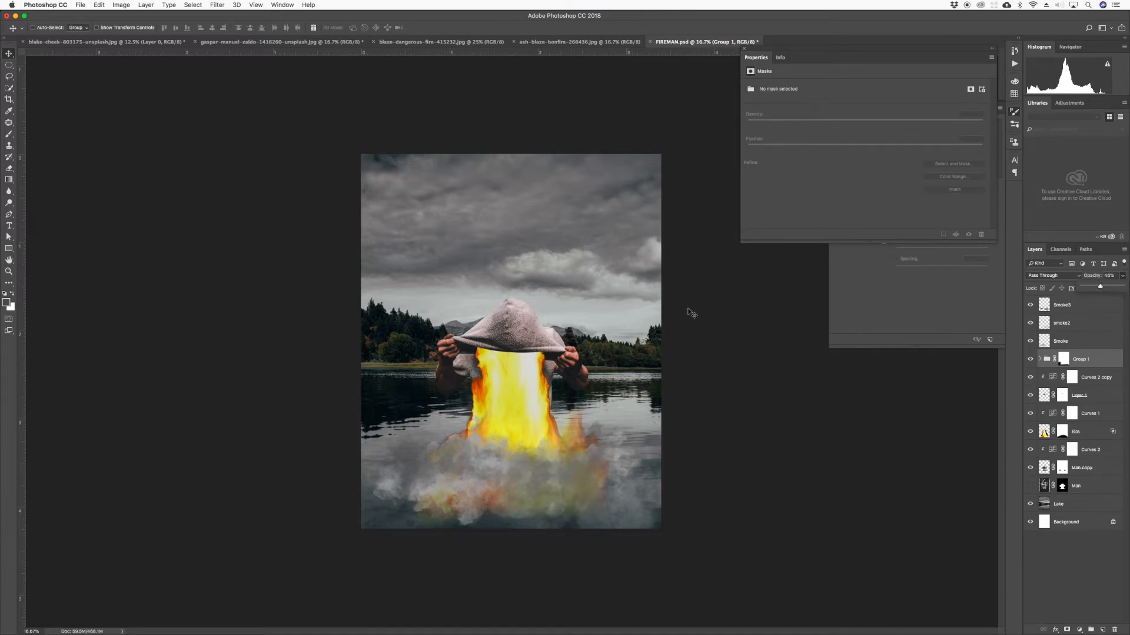
key("cmd+s")
- Copy the ash-blaze-bonfire image into FIREMAN.psd above Group 1 and position it over the composite
left_click(447, 42)
left_click(554, 42)
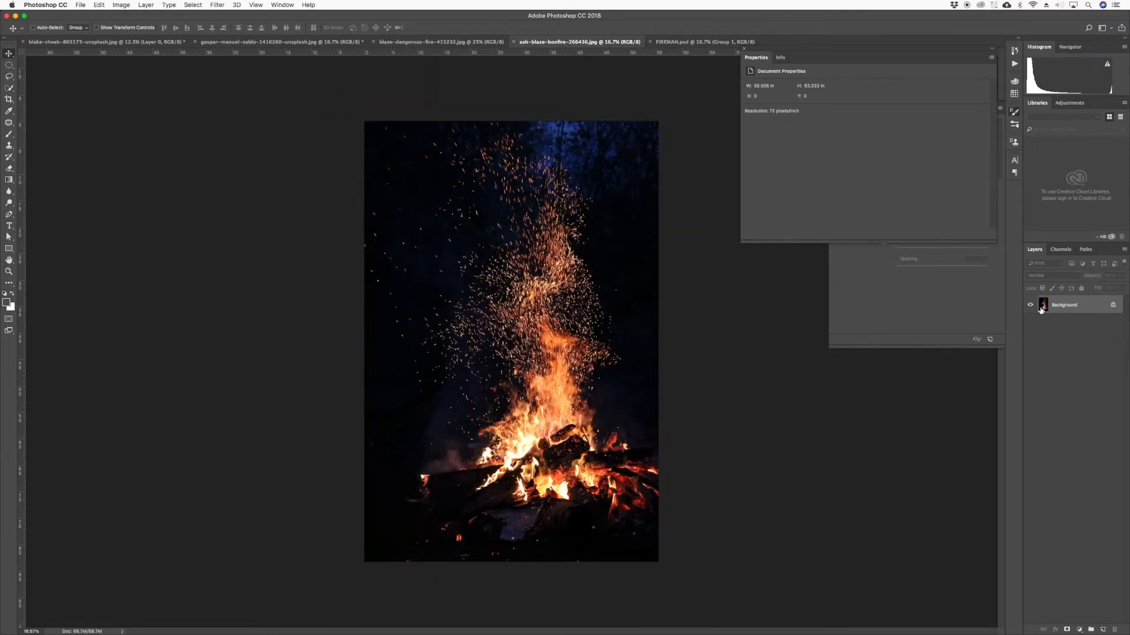
left_click_drag(1043, 307, 546, 344)
left_click_drag(520, 277, 506, 414)
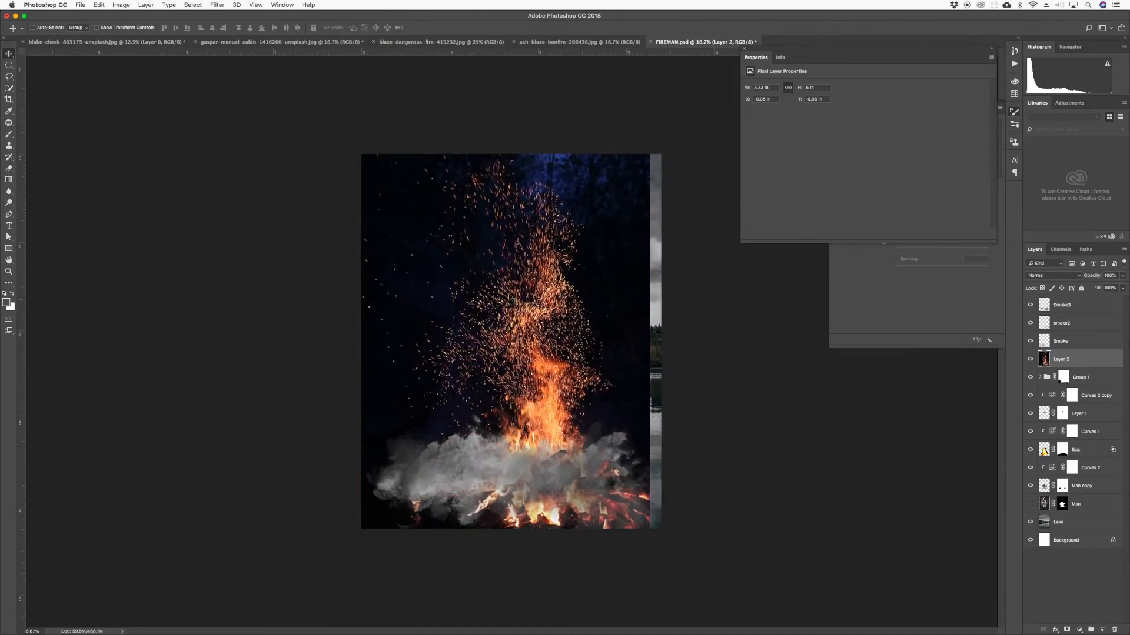
left_click_drag(538, 303, 548, 338)
- Free-transform the bonfire layer, scaling it to 106%, rotating it about 9° clockwise, and moving its sparks down over the man
key("ctrl+t")
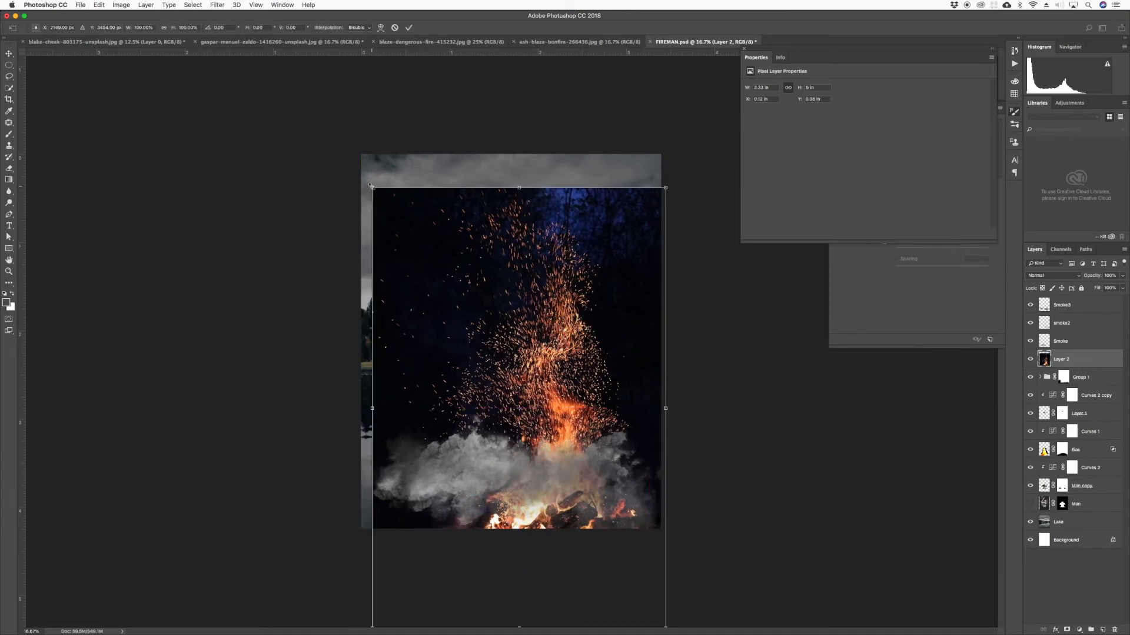
left_click_drag(371, 186, 354, 161)
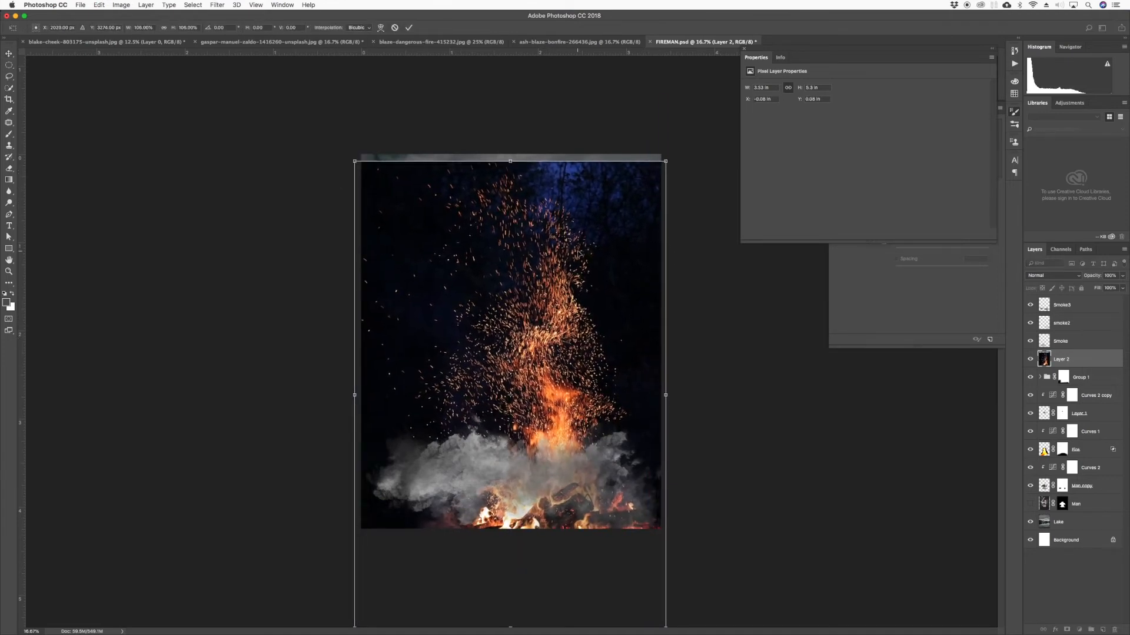
left_click_drag(578, 254, 567, 316)
left_click_drag(663, 223, 704, 245)
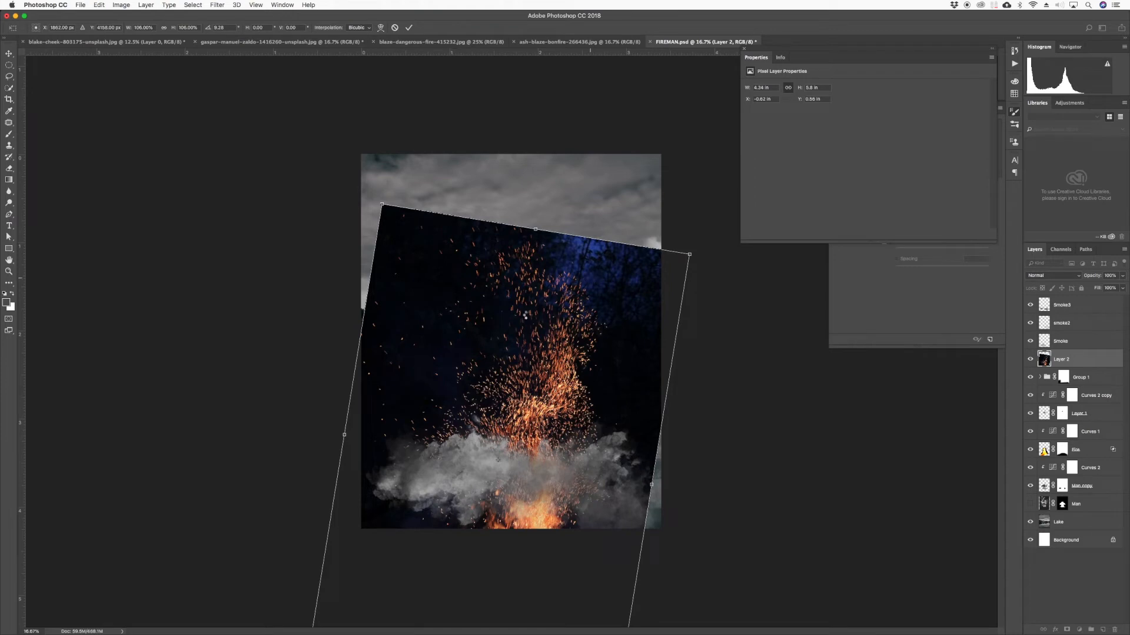
key("Return")
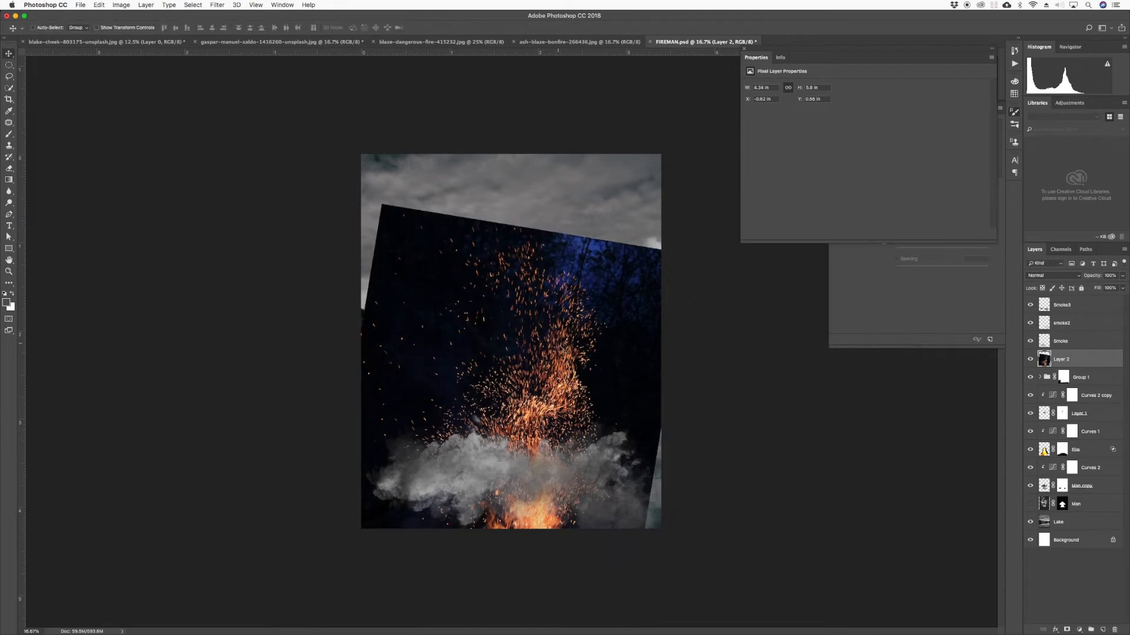
left_click_drag(555, 351, 555, 356)
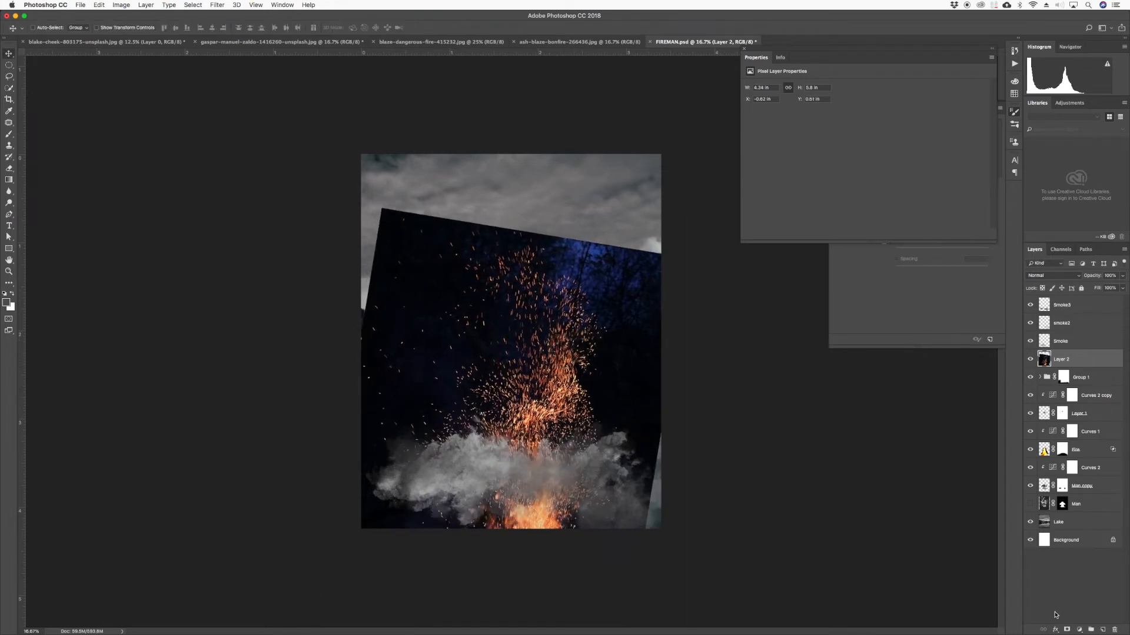
- Hide the bonfire layer's dark background with Blend If, splitting the This Layer shadow slider at about 50 / 133
left_click(1056, 629)
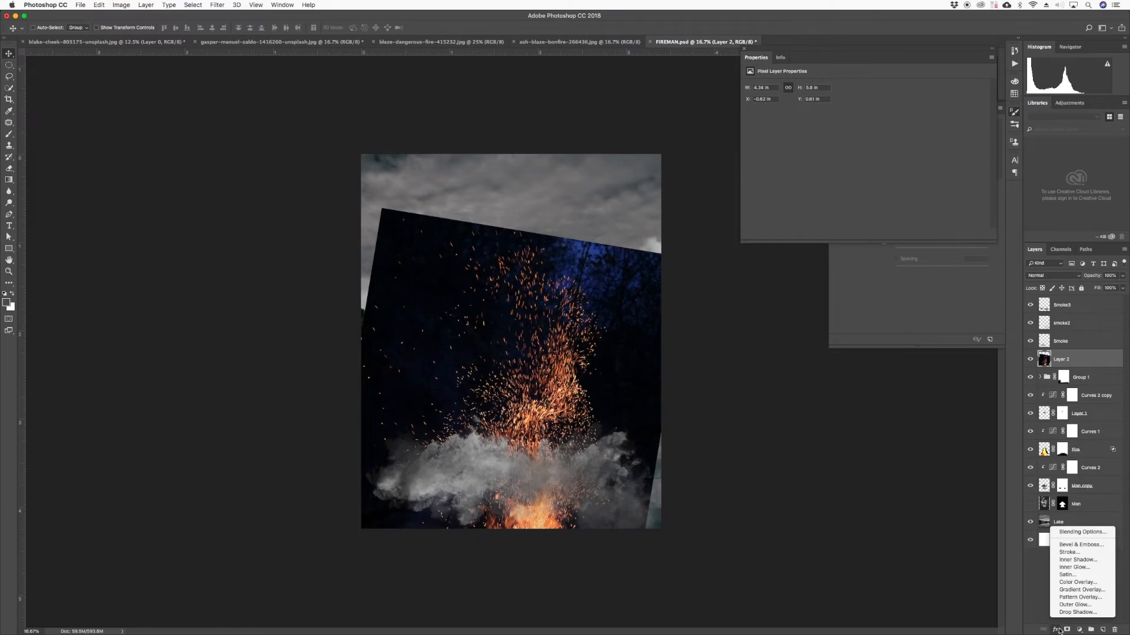
left_click(1082, 532)
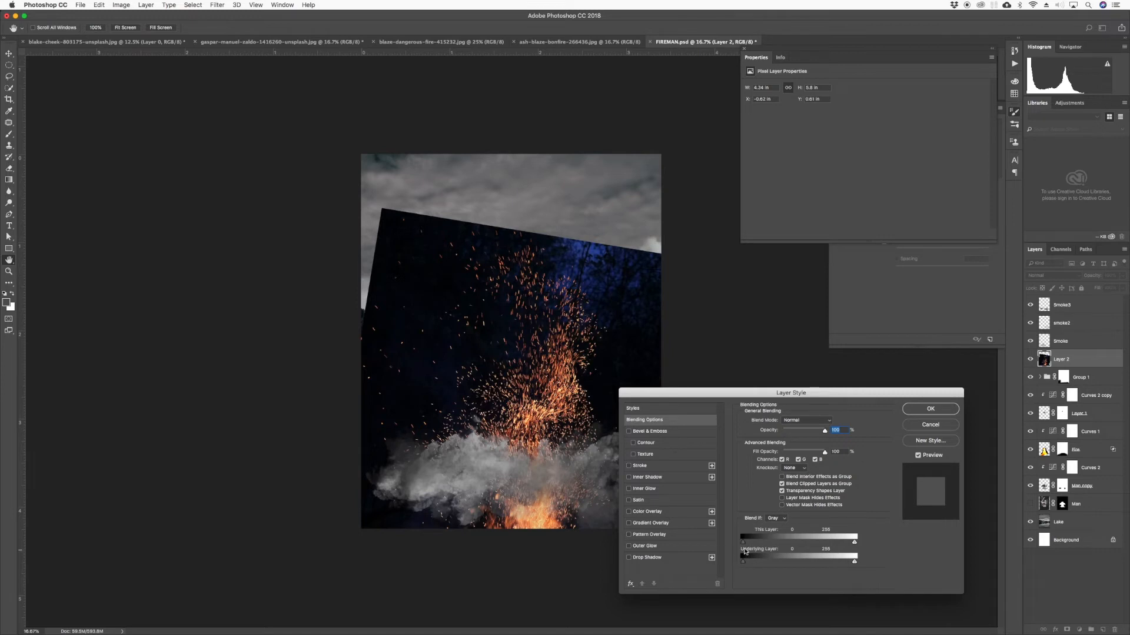
left_click_drag(743, 542, 758, 543)
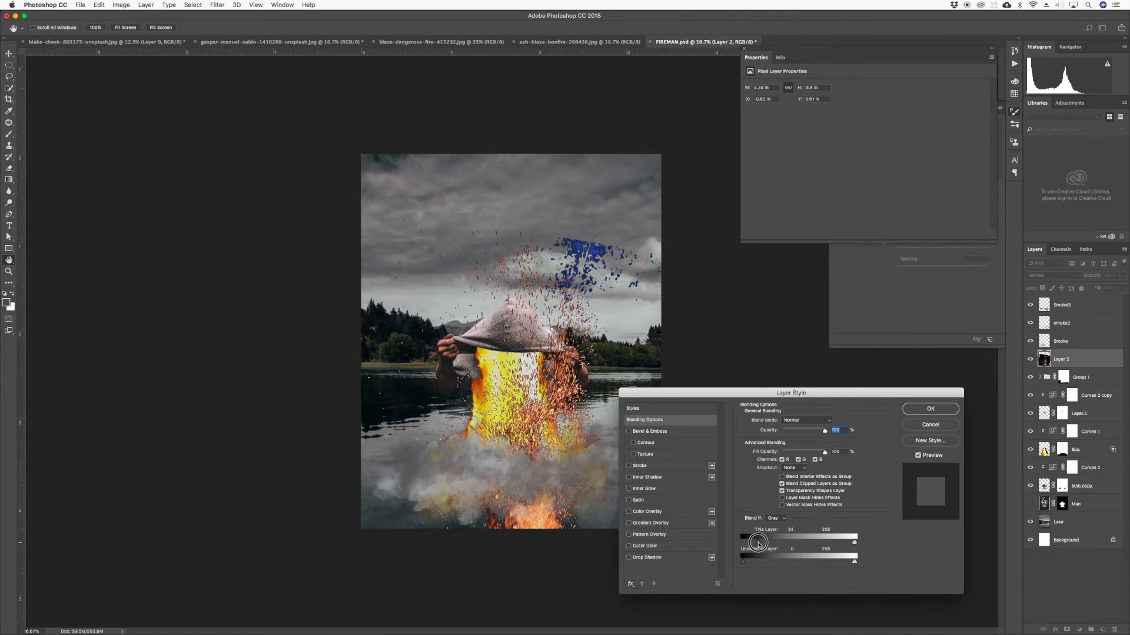
key("super+plus")
key("super+plus")
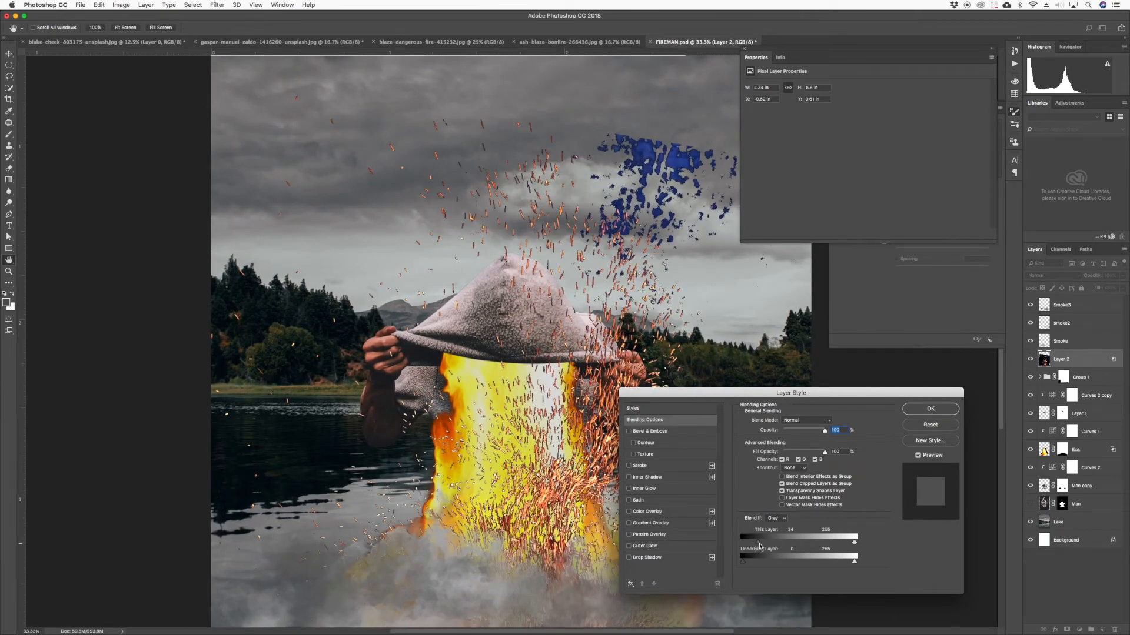
mouse_move(759, 546)
left_mouse_down()
mouse_move(803, 543)
mouse_move(768, 545)
left_mouse_up()
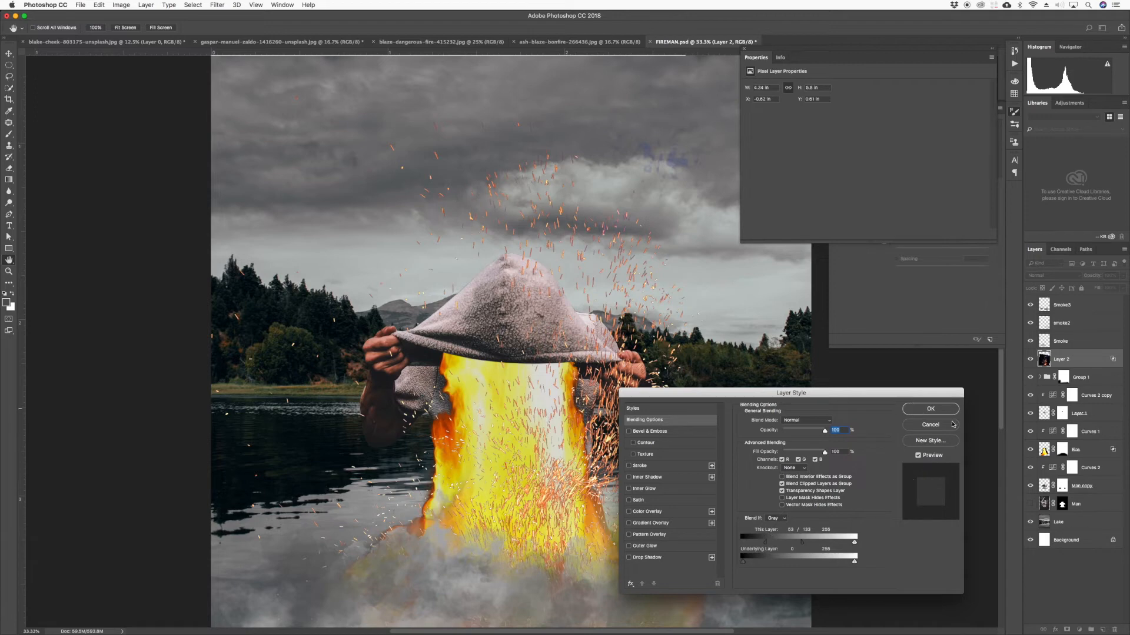
key("Return")
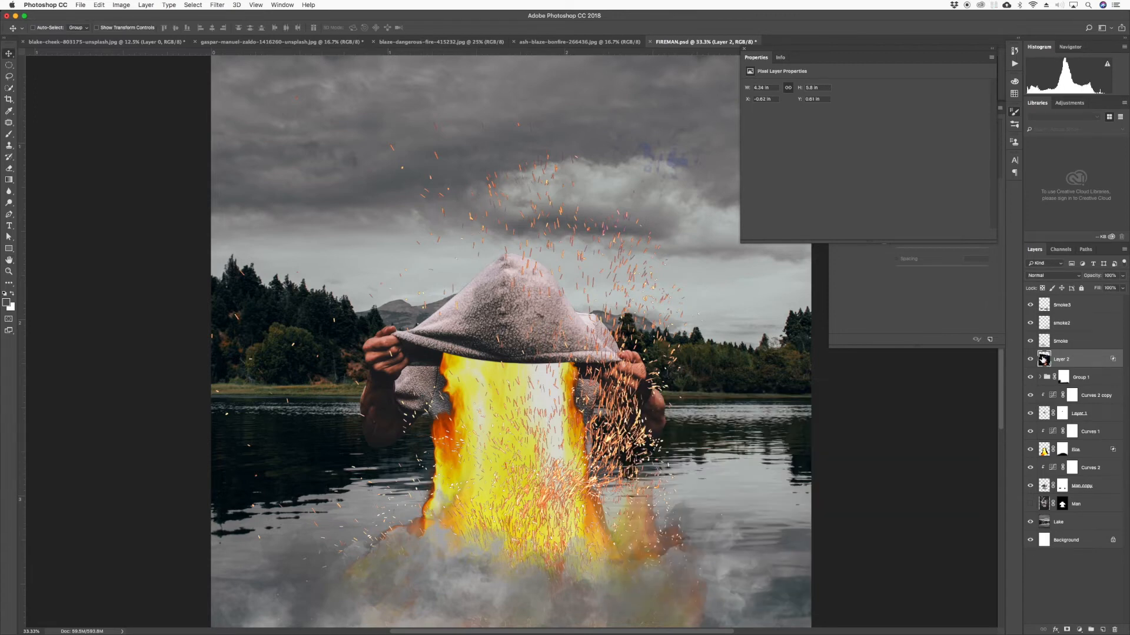
- Place the sparks layer directly below the original Fire layer and shift the sparks down beside the man's body
left_click_drag(1043, 359, 1068, 462)
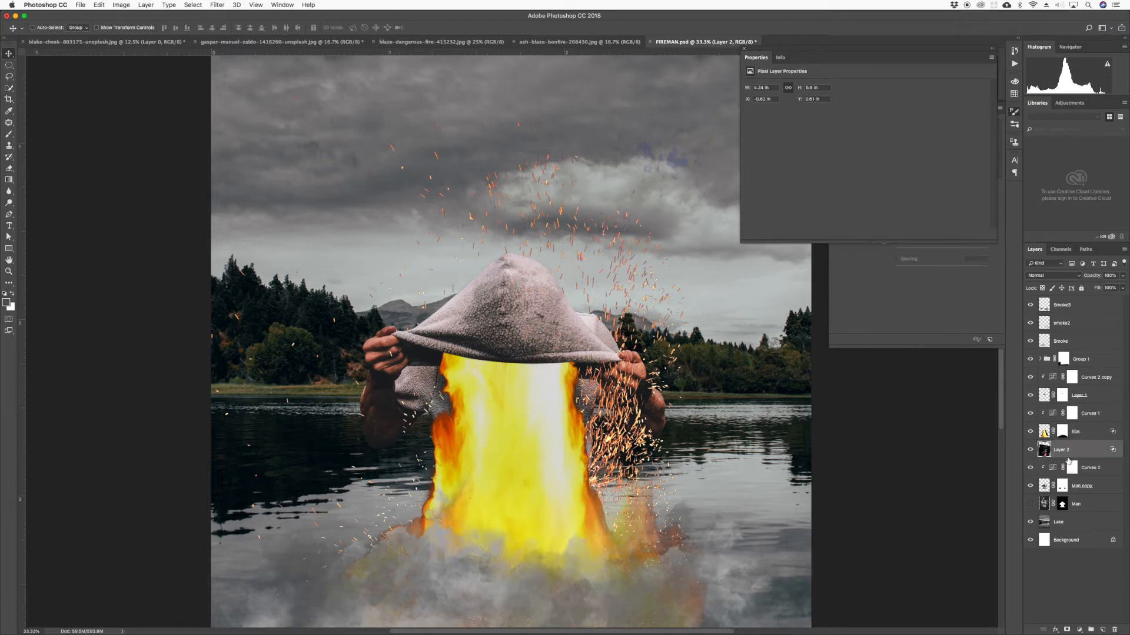
left_click_drag(638, 292, 609, 437)
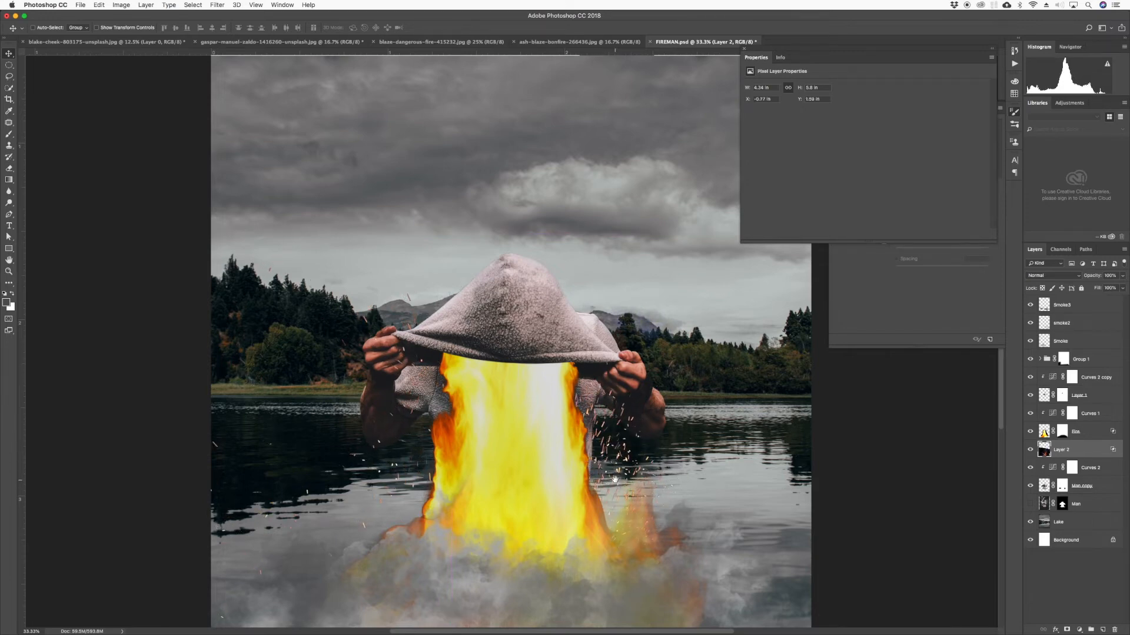
- Add a layer mask to the sparks layer and paint out stray sparks over the trees and sky around the hood
left_click_drag(615, 480, 622, 362)
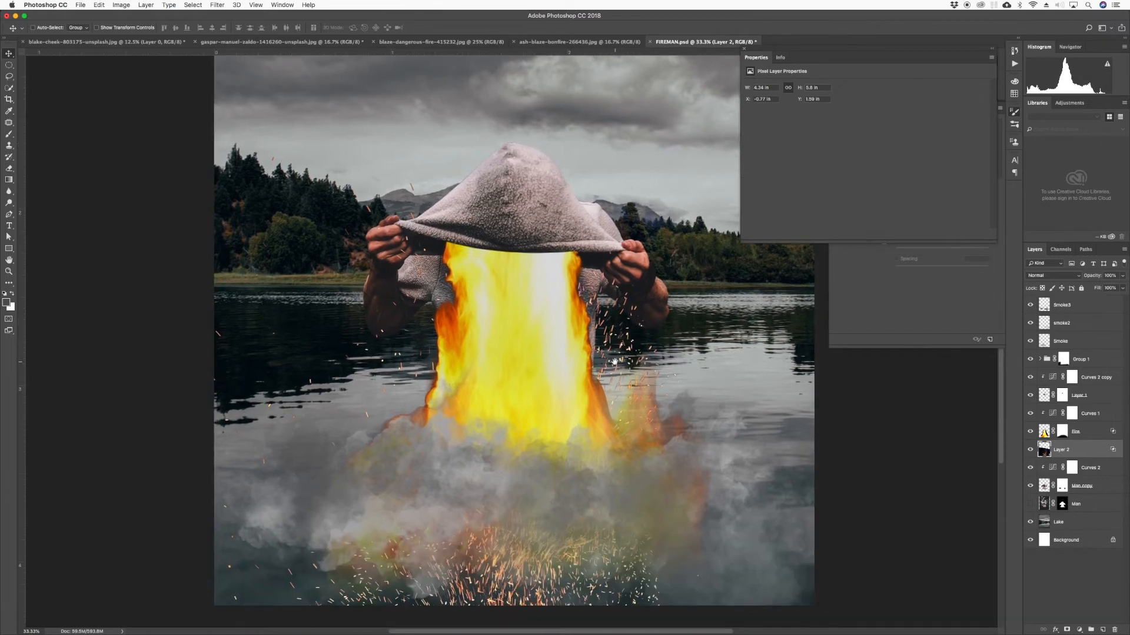
left_click(1067, 629)
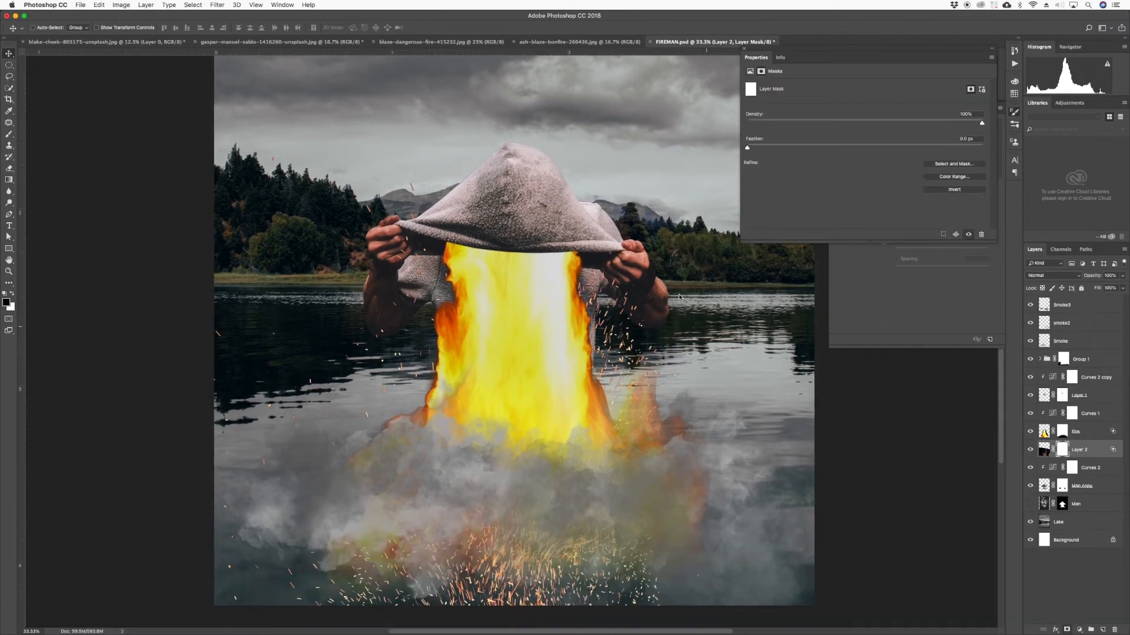
left_click(1030, 449)
left_click(1030, 449)
key("b")
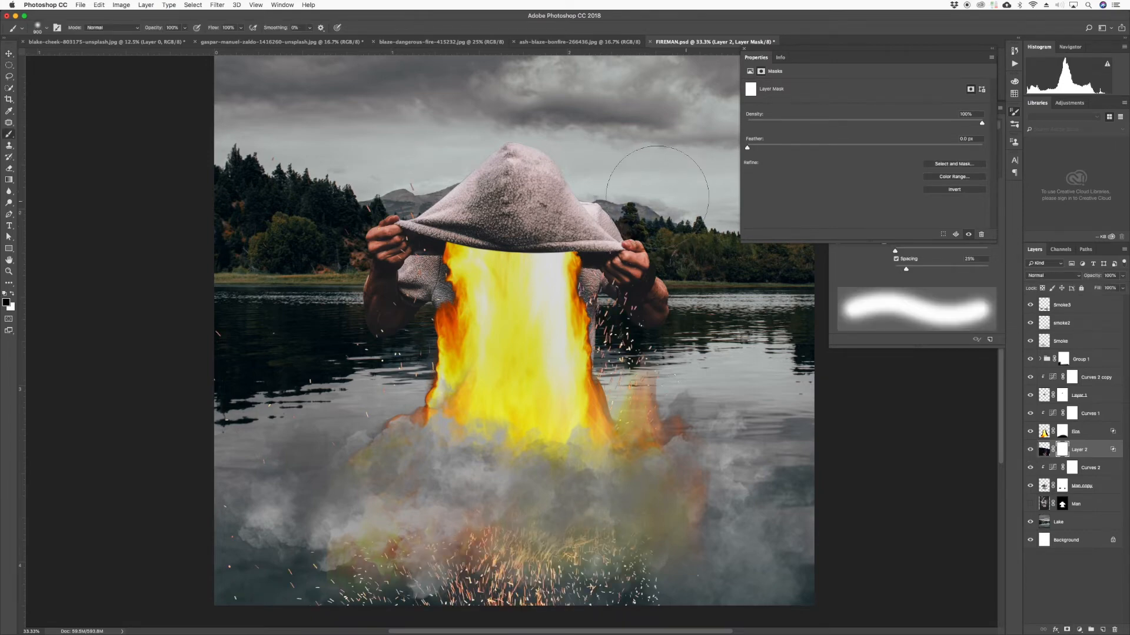
mouse_move(617, 192)
left_mouse_down()
mouse_move(668, 189)
mouse_move(629, 187)
mouse_move(653, 198)
mouse_move(607, 177)
mouse_move(668, 181)
left_mouse_up()
key("bracketleft")
key("bracketleft")
key("bracketleft")
key("bracketleft")
left_click_drag(420, 160, 390, 167)
left_click(265, 157)
mouse_move(328, 234)
left_mouse_down()
mouse_move(245, 250)
mouse_move(253, 235)
mouse_move(271, 261)
mouse_move(251, 237)
mouse_move(282, 253)
mouse_move(260, 236)
left_mouse_up()
- Free-transform the sparks layer, rotating it about 179° and moving it up so its flames rise along the left side of the man
scroll(616, 618, "left", 3)
scroll(616, 618, "left", 2)
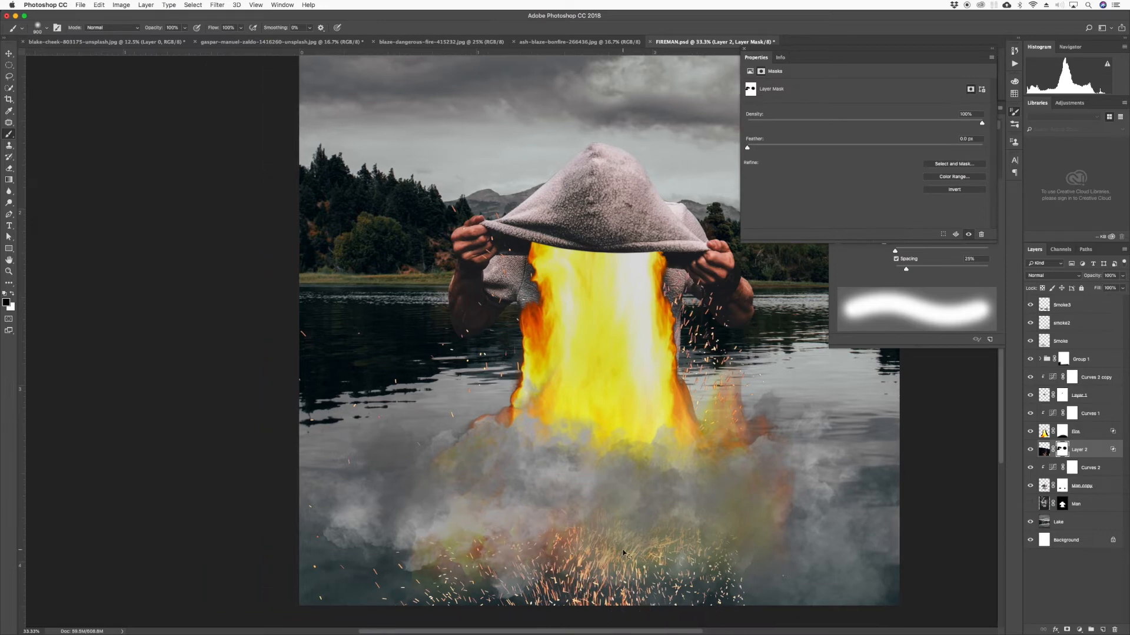
scroll(624, 553, "down", 2)
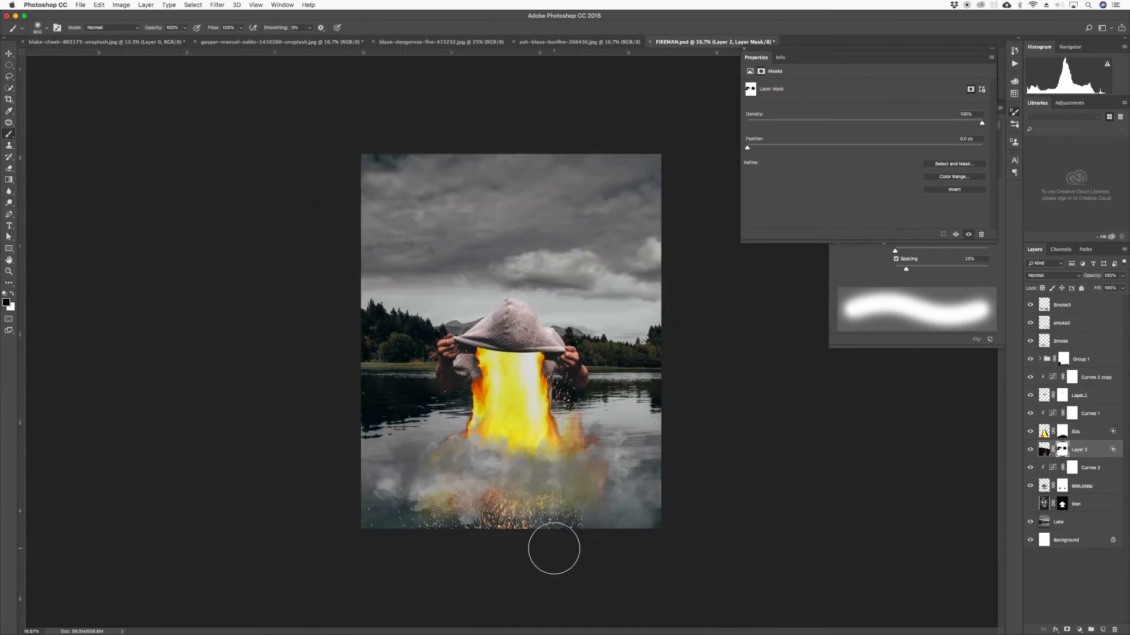
key("bracketright")
key("bracketright")
key("bracketright")
key("bracketright")
left_click(10, 54)
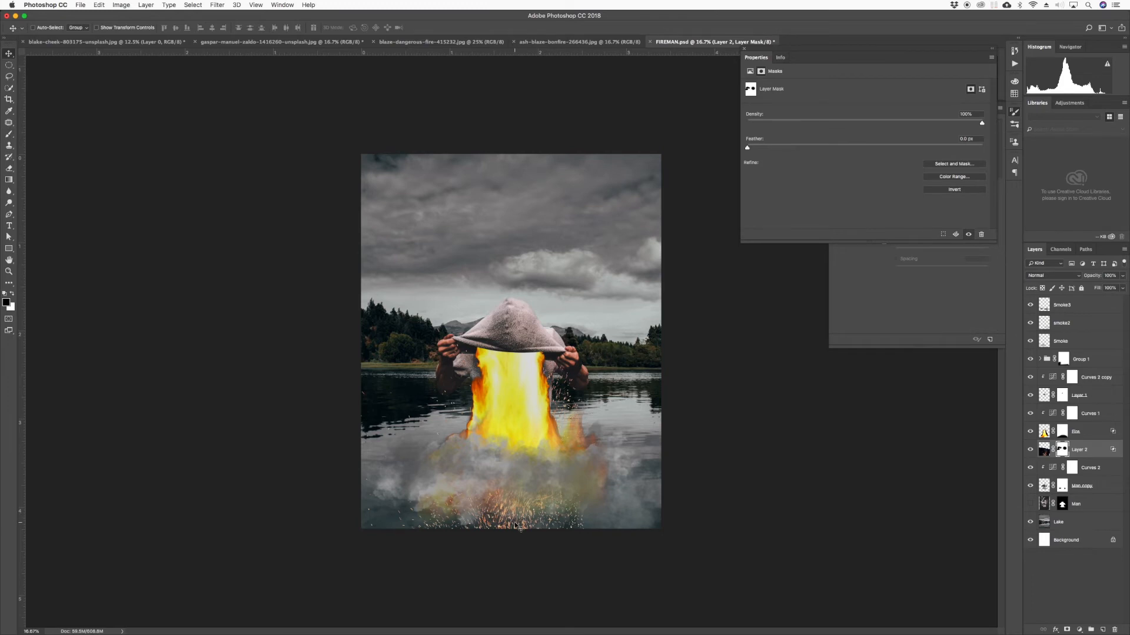
left_click_drag(516, 525, 538, 418)
key("ctrl+t")
left_click_drag(794, 419, 556, 622)
left_click_drag(452, 602, 439, 376)
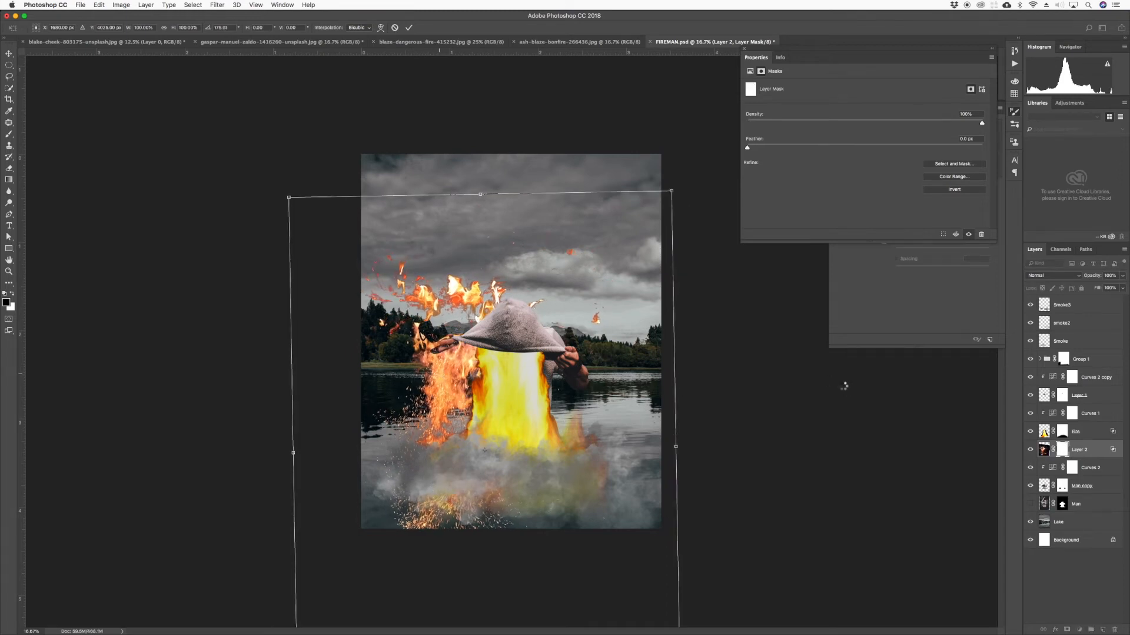
key("Return")
- Move the sparks layer, Layer 2, to the top of the layer stack above Smoke3
left_click_drag(1043, 450, 1041, 300)
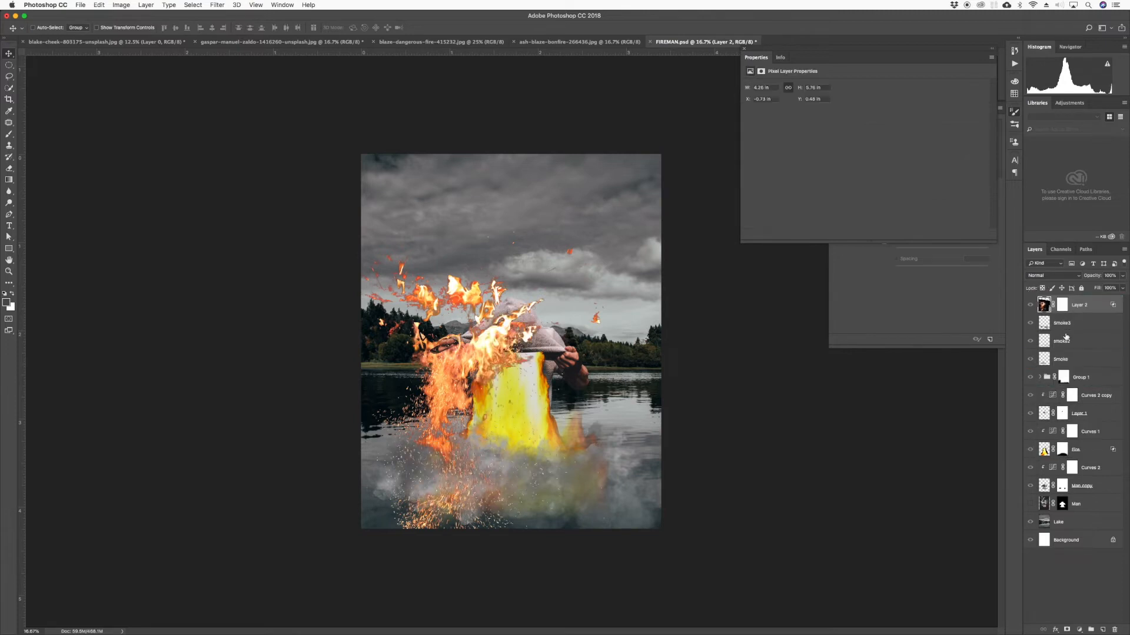
key("super+z")
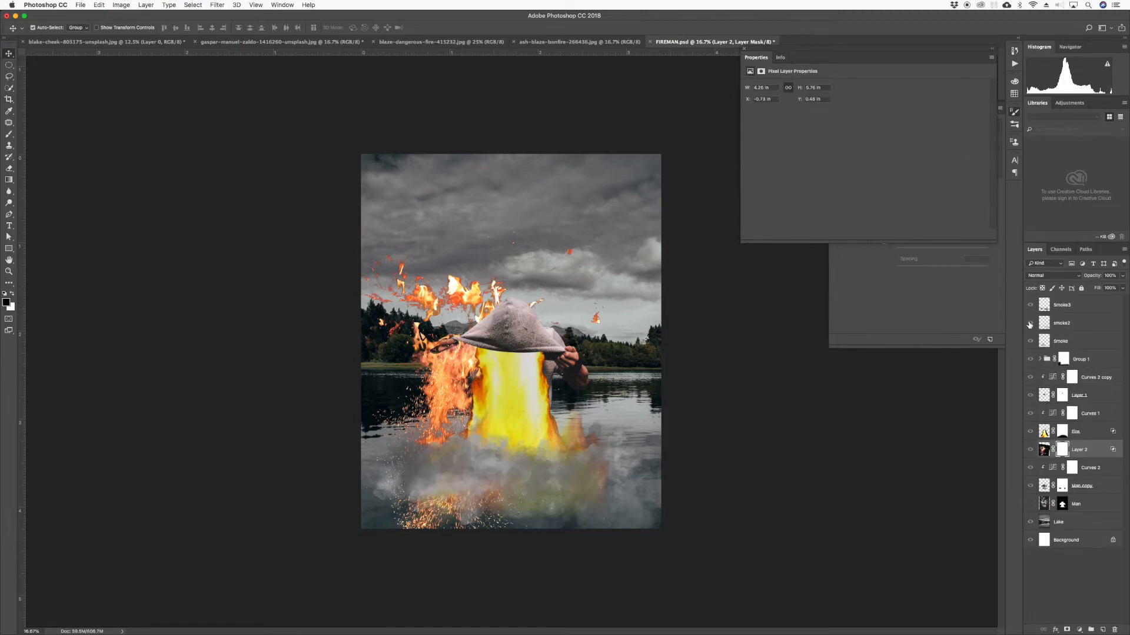
left_click(1043, 341)
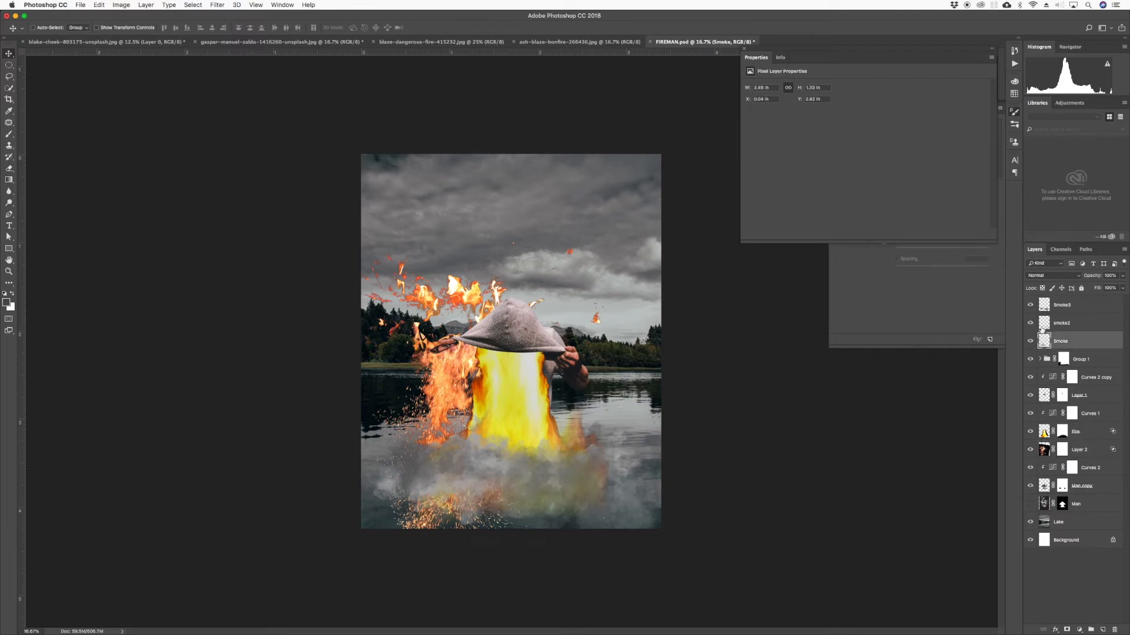
left_click(1045, 450)
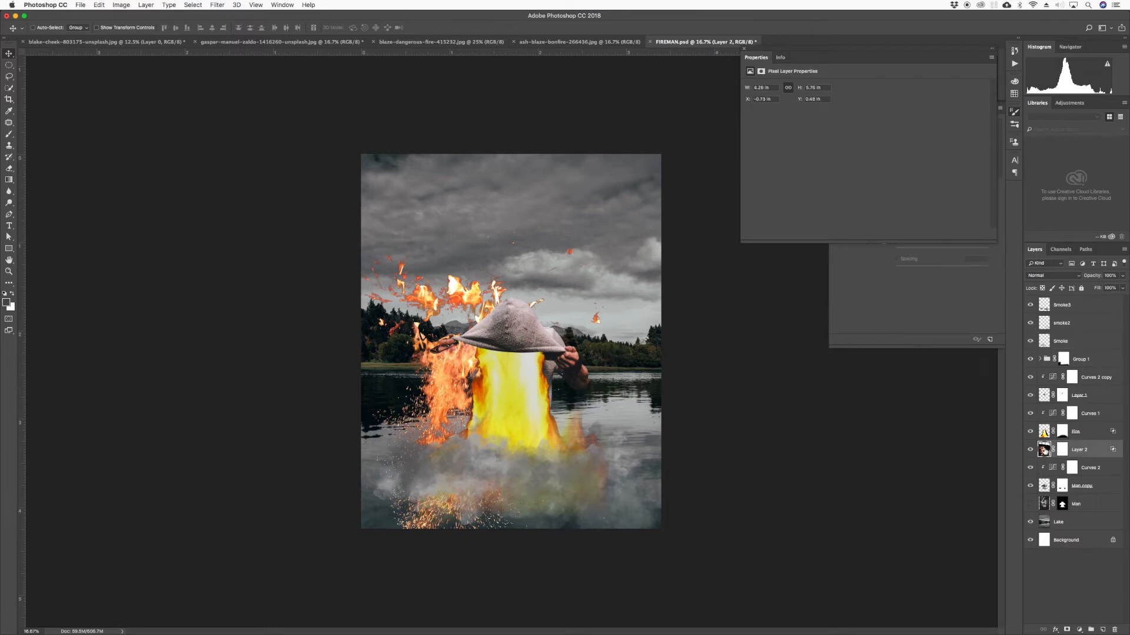
left_click_drag(1045, 449, 1044, 304)
- Shift the sparks layer over the man's torso and rotate it about 7° clockwise
left_click_drag(466, 371, 501, 337)
key("super+t")
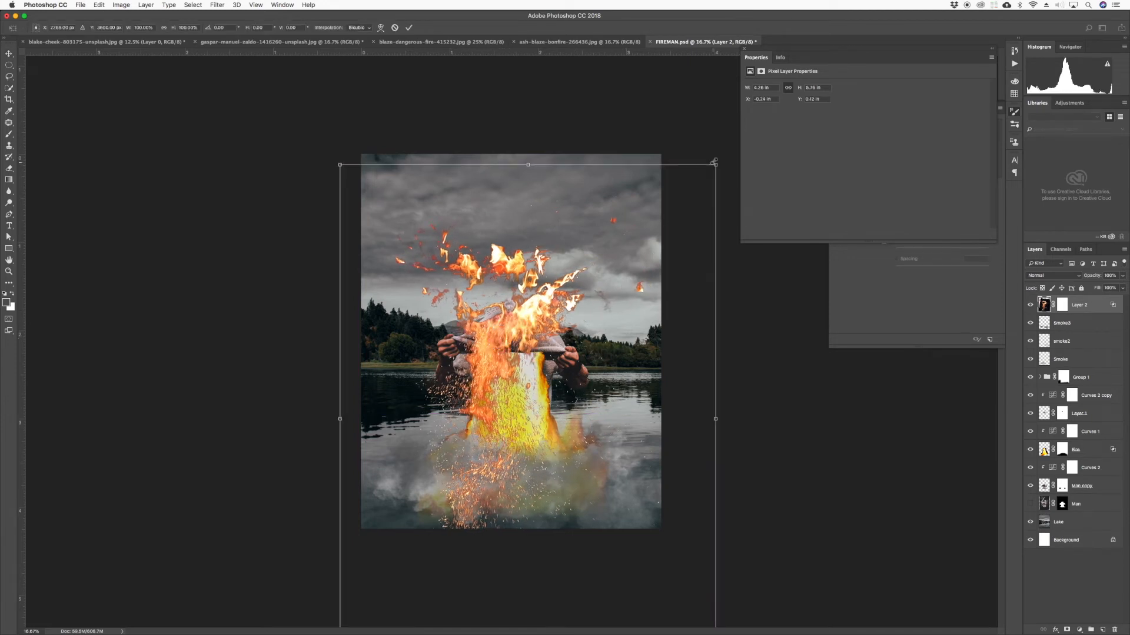
left_click_drag(726, 157, 738, 195)
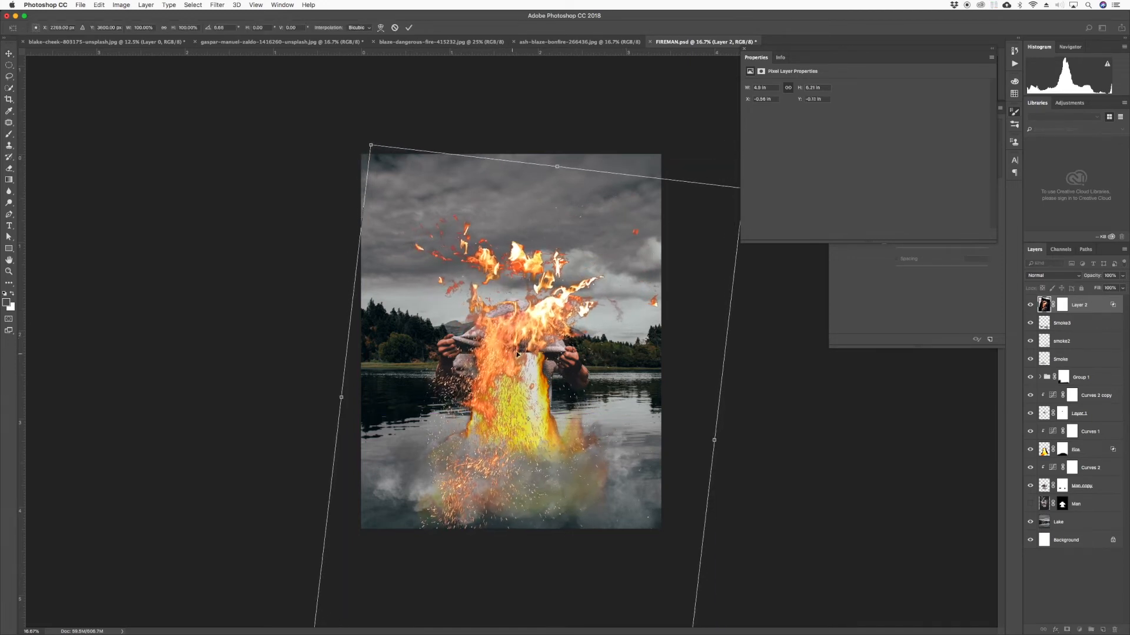
mouse_move(512, 353)
left_mouse_down()
mouse_move(501, 344)
mouse_move(509, 359)
mouse_move(496, 360)
left_mouse_up()
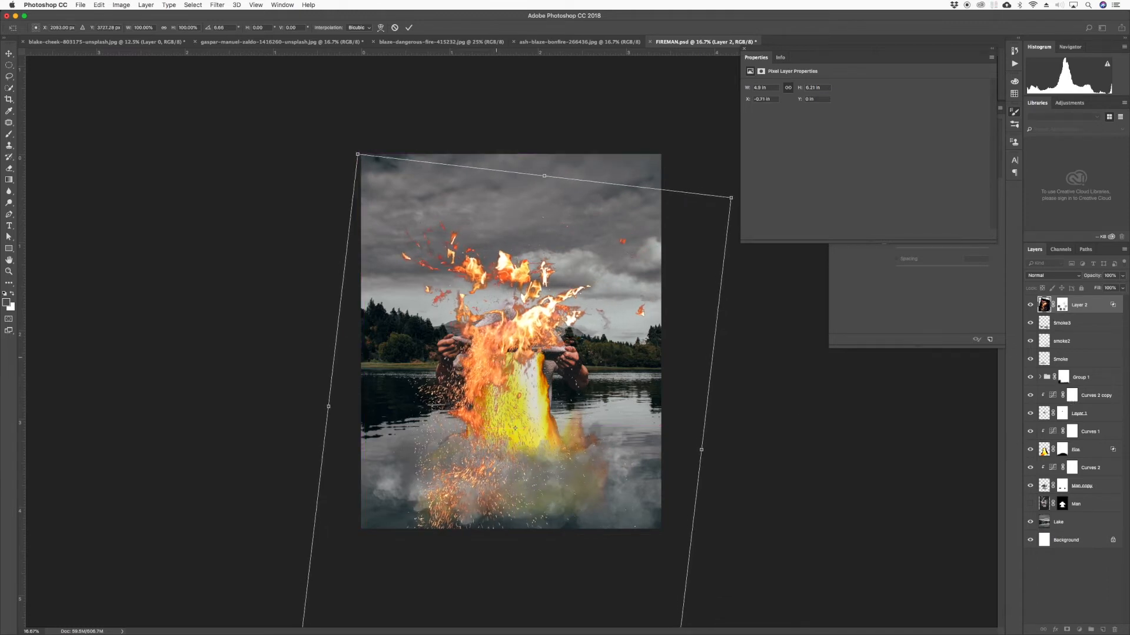
key("Return")
- Paint black on the sparks layer's mask to hide flames over the sky, hood, central fire and lower smoke, keeping the sparks on the left
left_click(1062, 305)
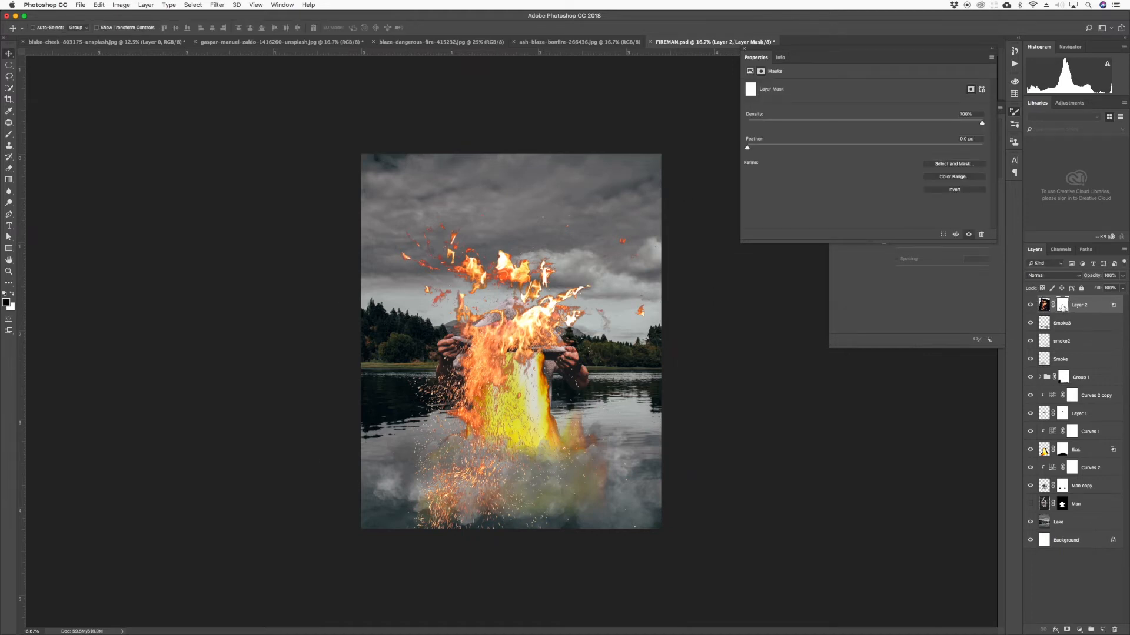
key("b")
left_click_drag(585, 245, 455, 251)
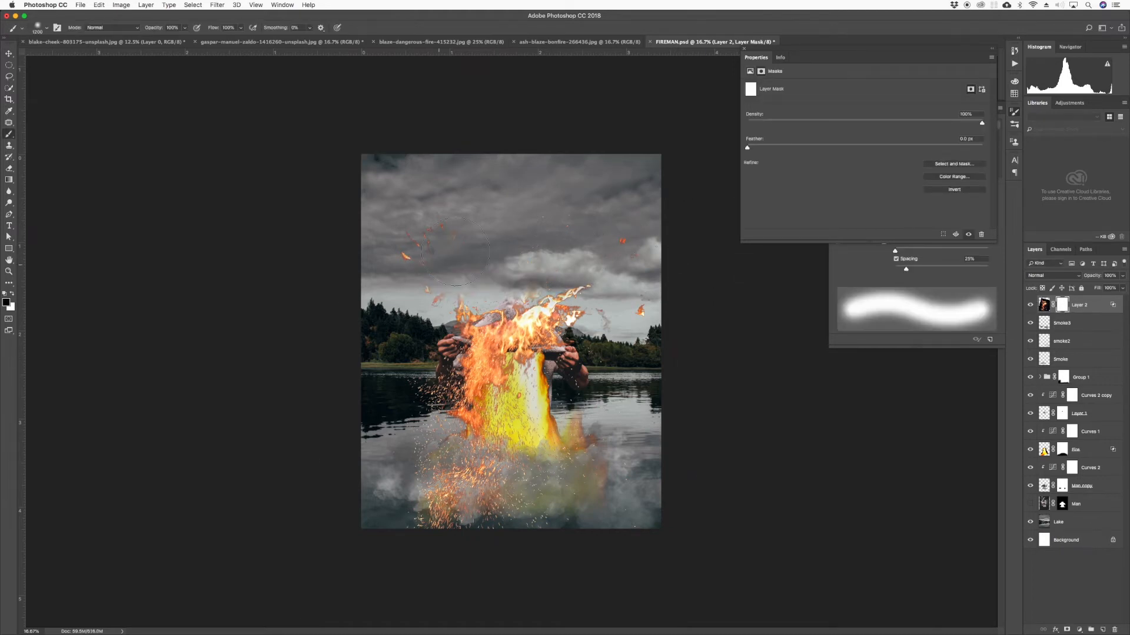
mouse_move(629, 290)
left_mouse_down()
mouse_move(466, 286)
mouse_move(550, 271)
mouse_move(552, 303)
mouse_move(593, 292)
mouse_move(531, 330)
mouse_move(574, 284)
mouse_move(543, 286)
mouse_move(516, 317)
mouse_move(483, 284)
left_mouse_up()
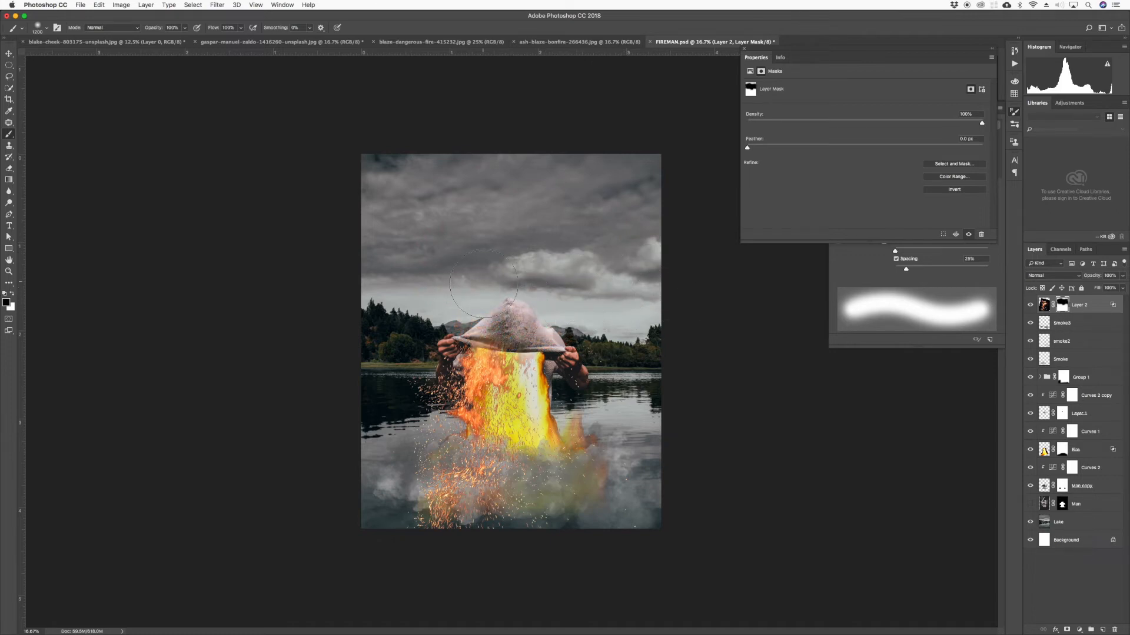
left_click_drag(508, 330, 512, 347)
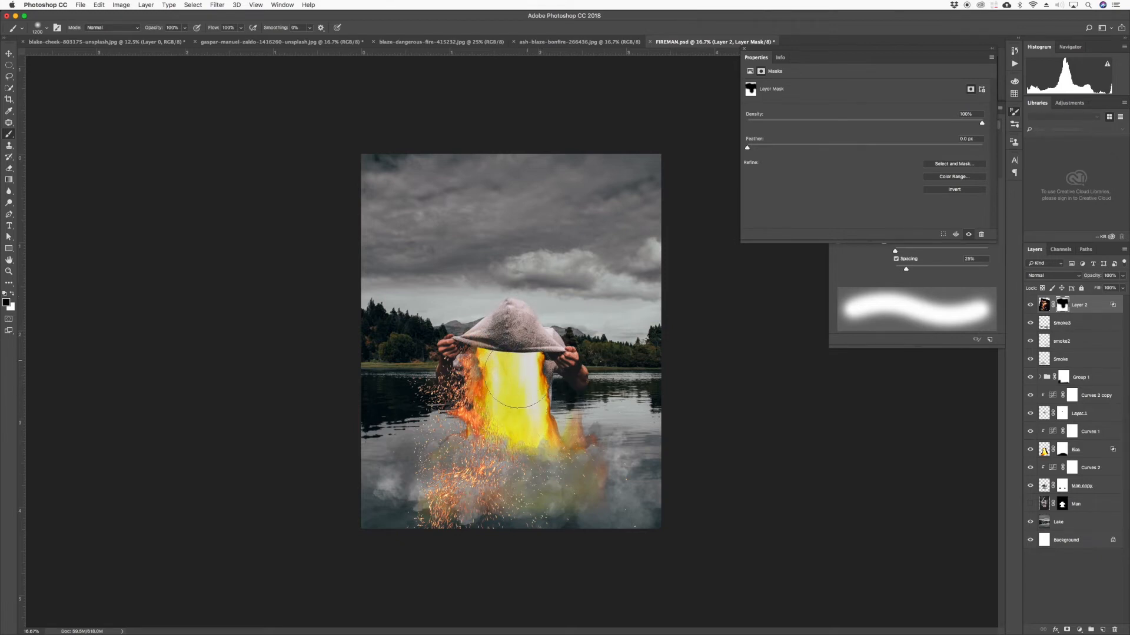
left_click_drag(517, 400, 529, 429)
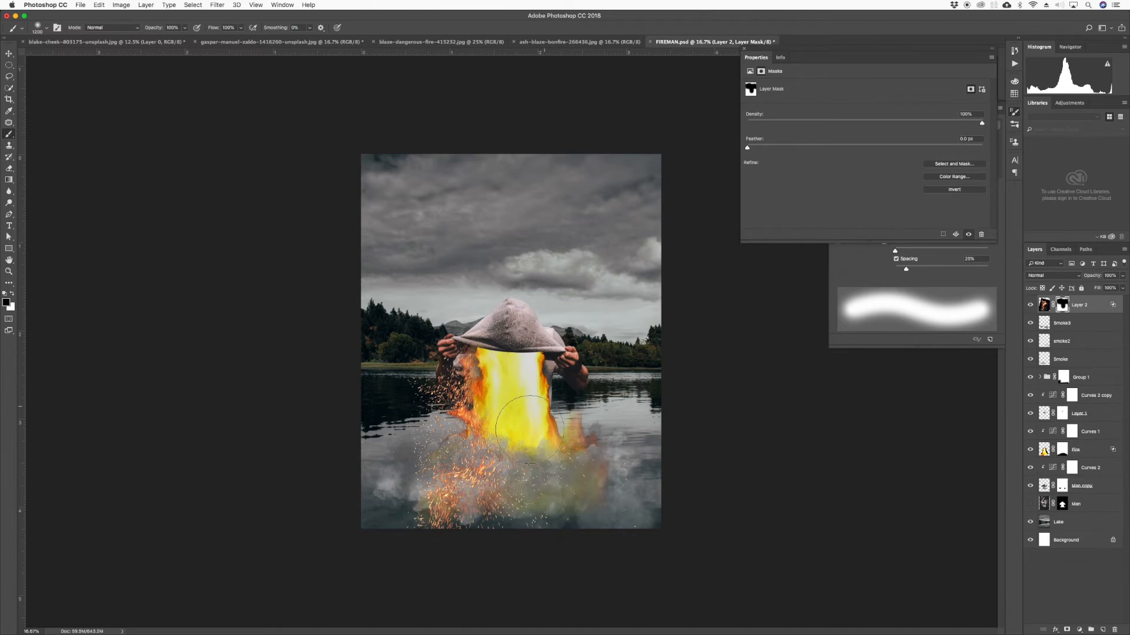
mouse_move(510, 497)
left_mouse_down()
mouse_move(490, 555)
mouse_move(417, 527)
mouse_move(424, 505)
mouse_move(399, 454)
mouse_move(385, 463)
mouse_move(394, 454)
mouse_move(404, 493)
mouse_move(439, 503)
left_mouse_up()
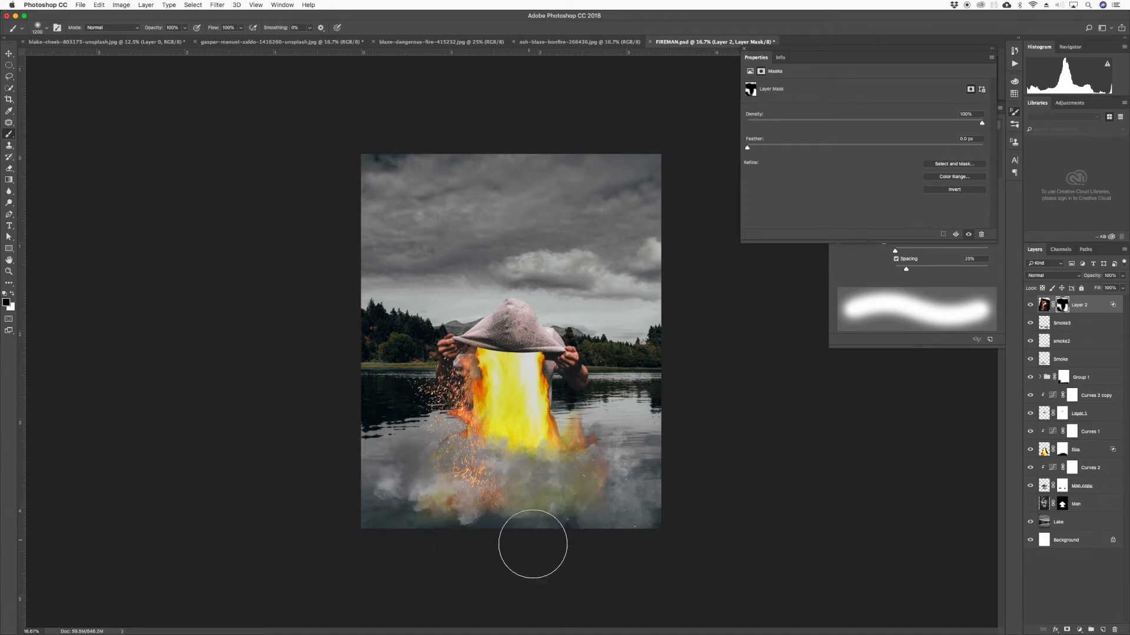
- Duplicate the sparks layer, flip the copy horizontally and place it along the right side of the man's body
left_click(9, 55)
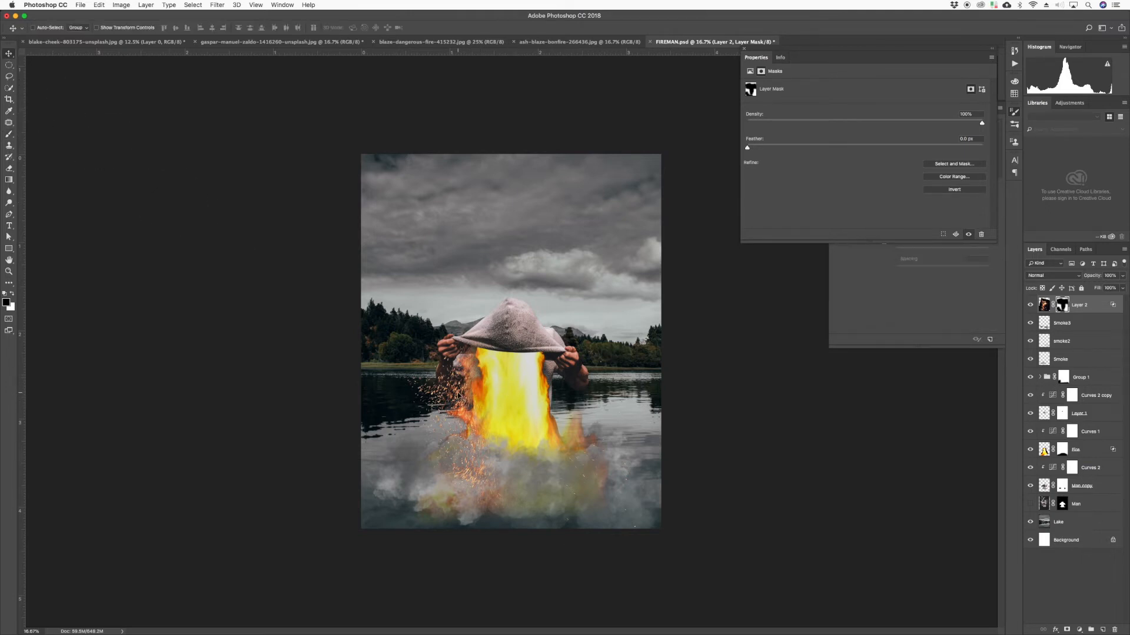
left_click_drag(455, 394, 565, 409)
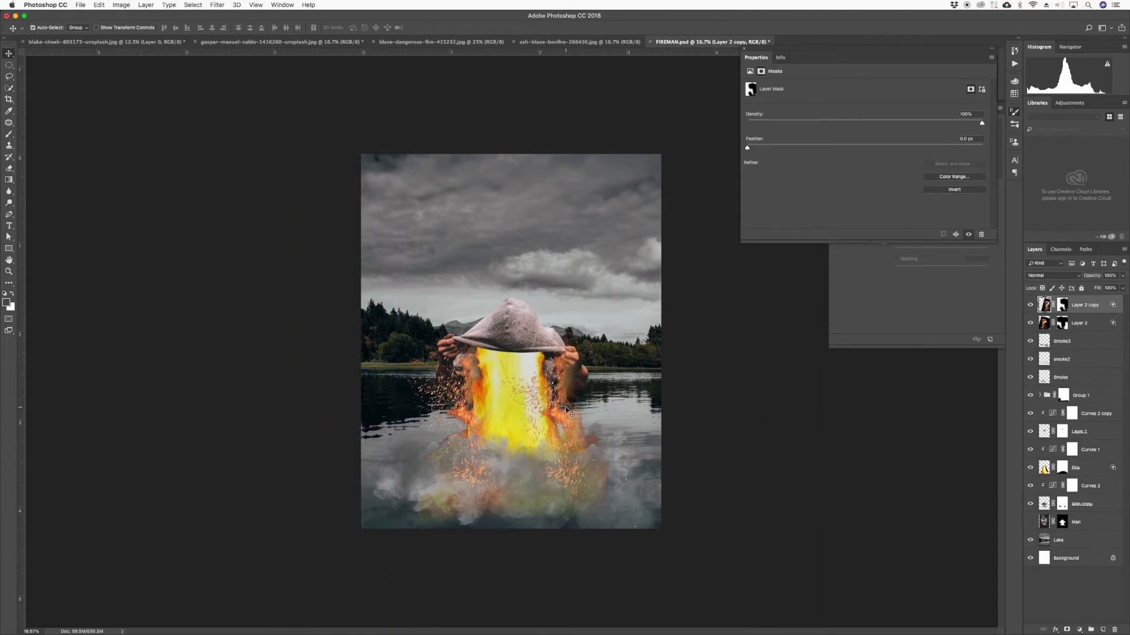
key("super")
key("super")
key("super+t")
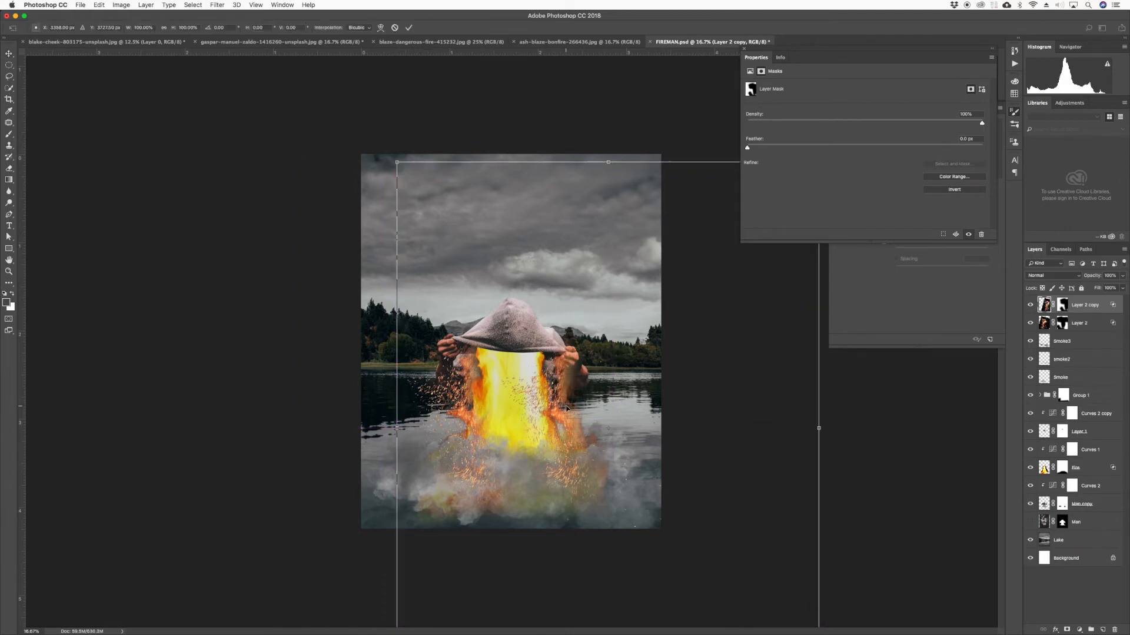
right_click(536, 397)
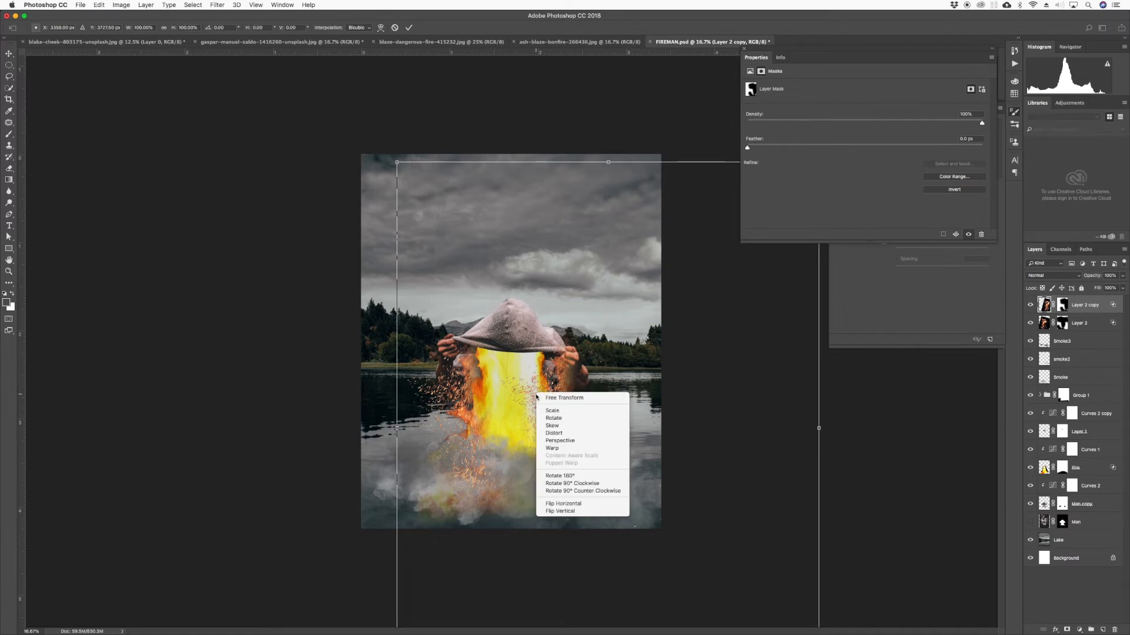
left_click(559, 503)
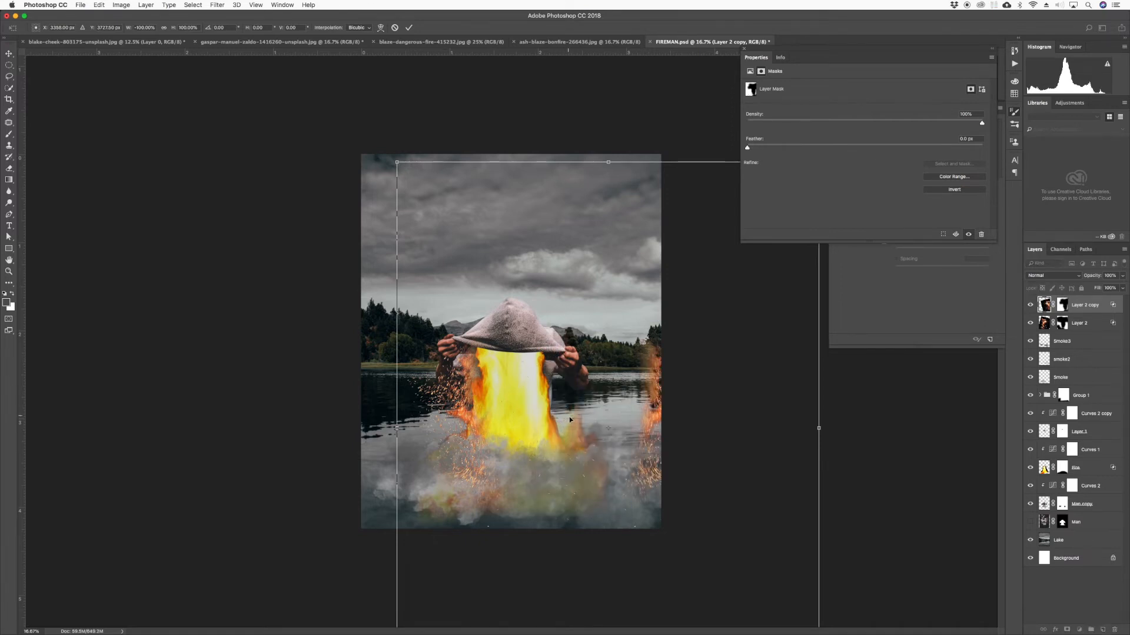
key("Return")
left_click_drag(649, 389, 543, 395)
- Rotate the flipped sparks copy about 8° counterclockwise and nudge it outward below the man's right-hand sleeve
key("super+t")
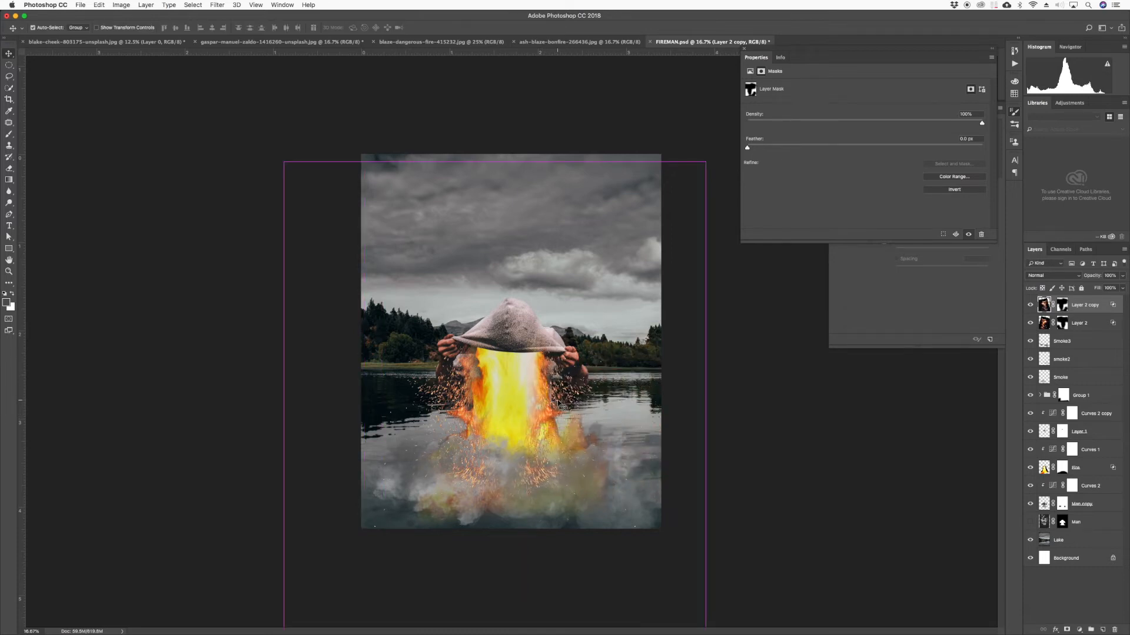
left_click_drag(722, 147, 676, 125)
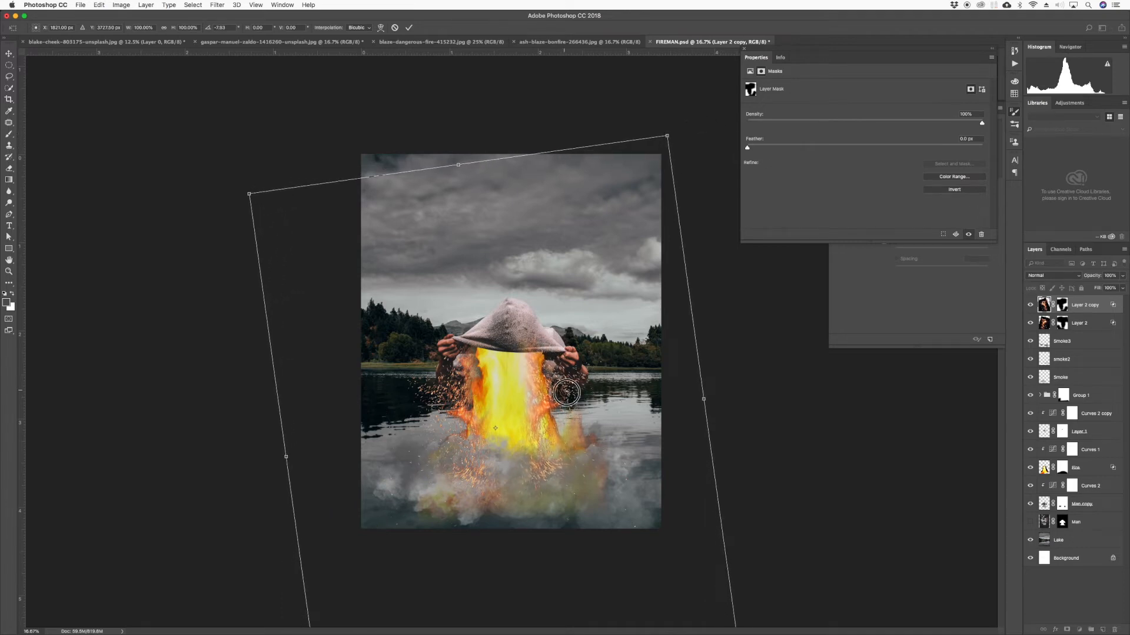
left_click_drag(563, 394, 572, 393)
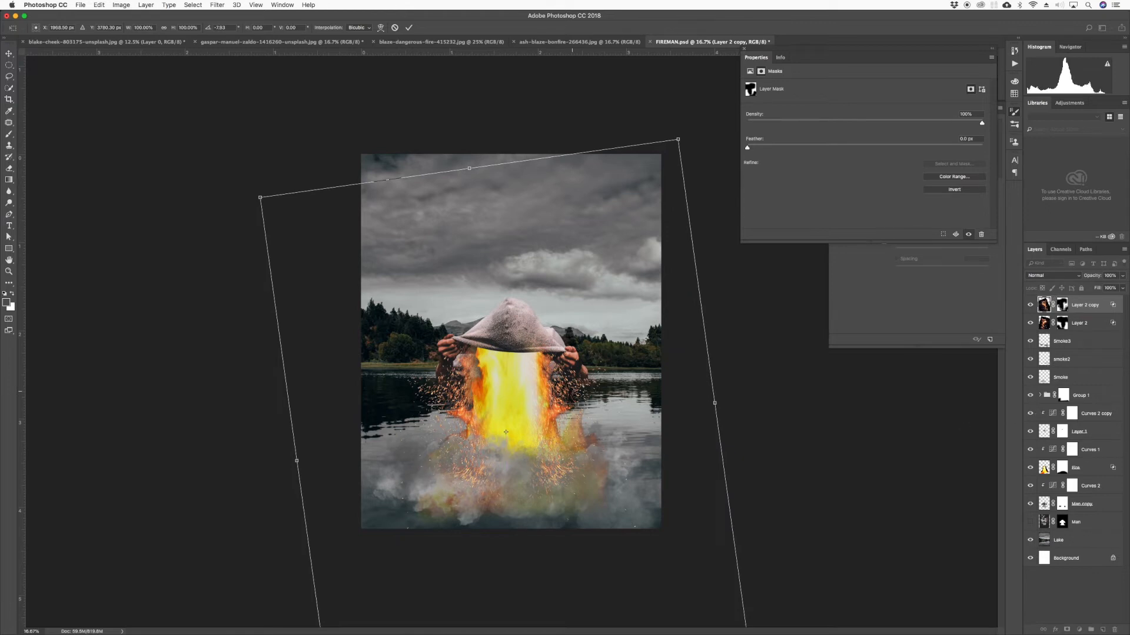
key("Return")
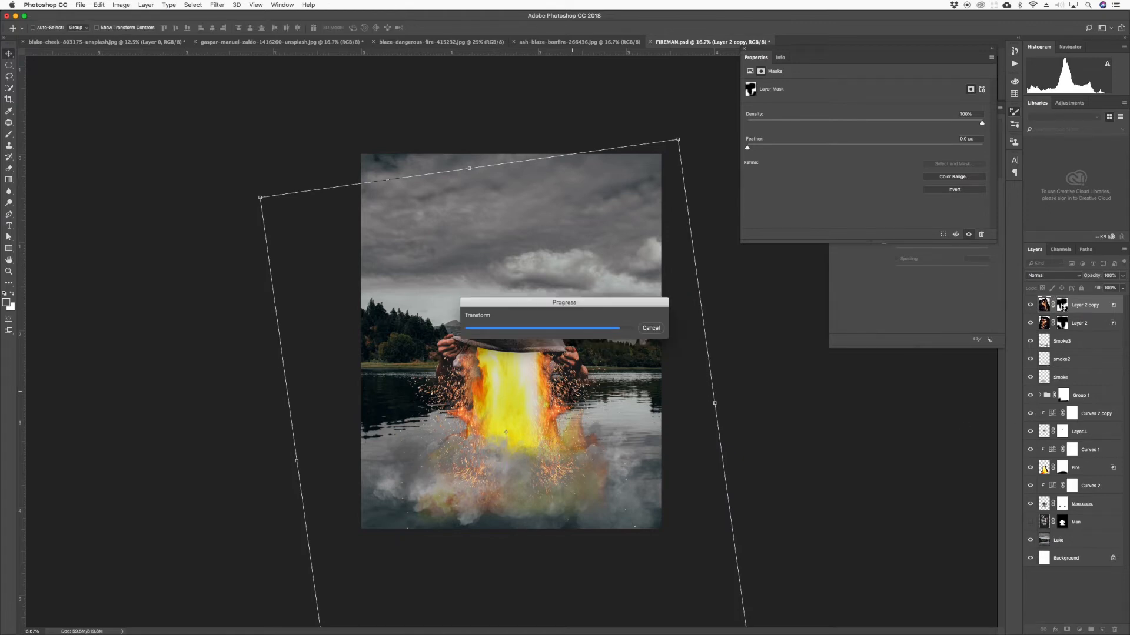
- Paint black on the flipped copy's mask to remove its flames over the central fire and smoke, leaving sparks around the arm
left_click(1061, 305)
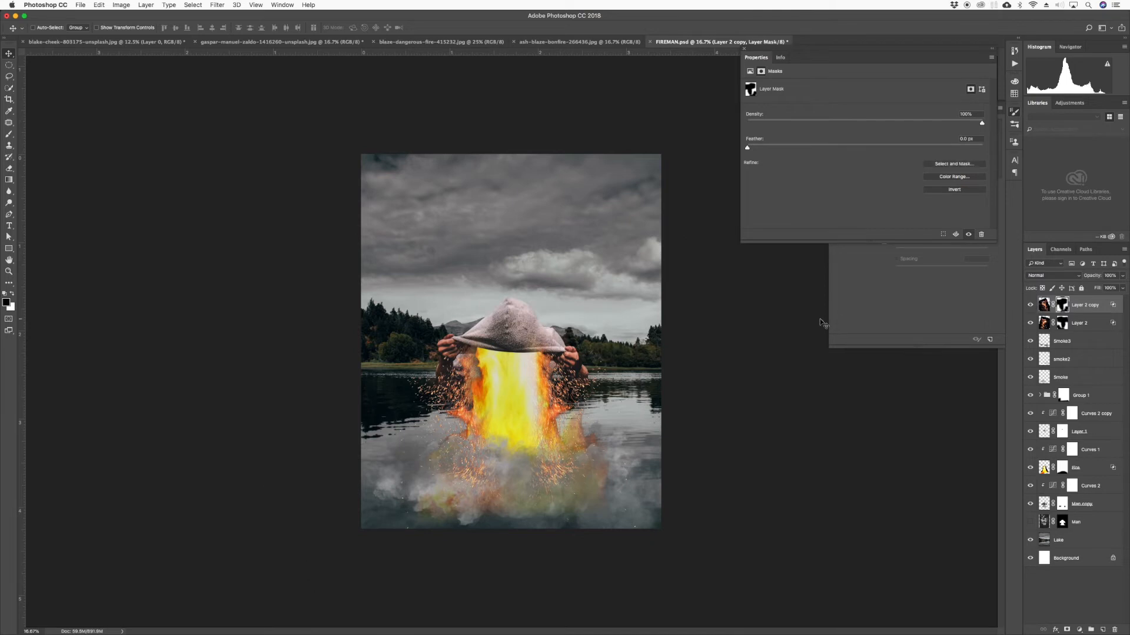
key("b")
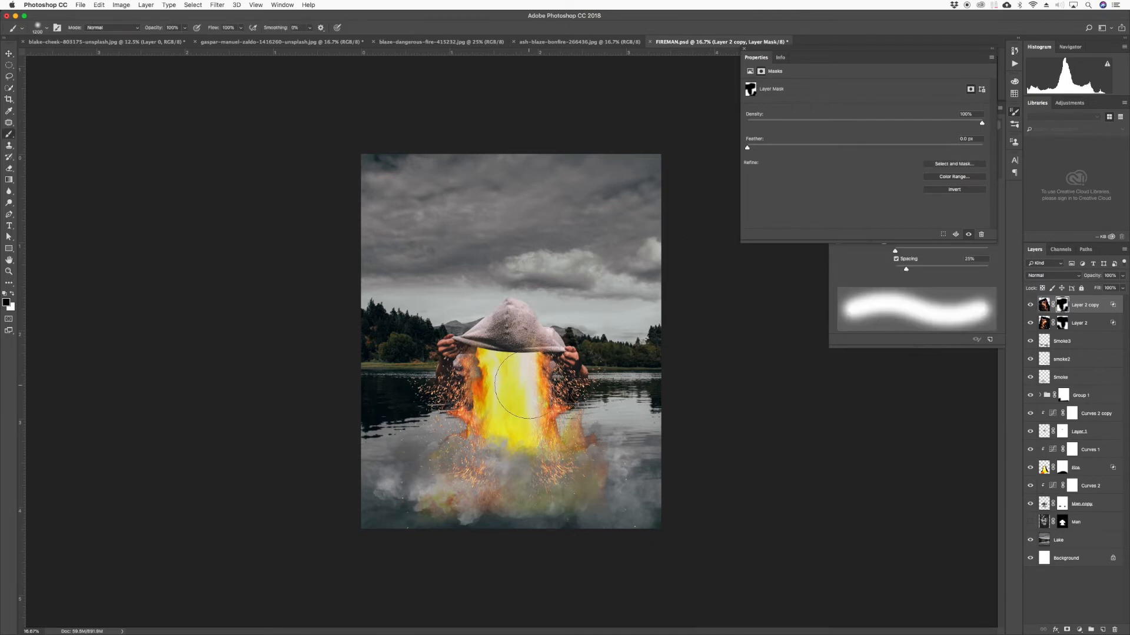
left_click_drag(521, 384, 516, 382)
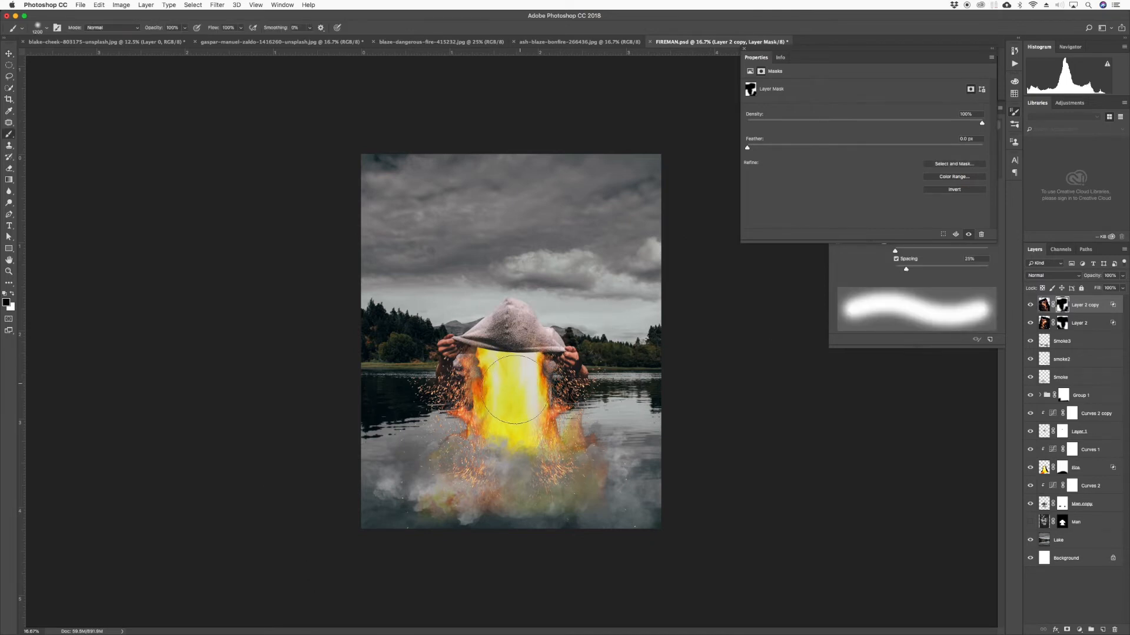
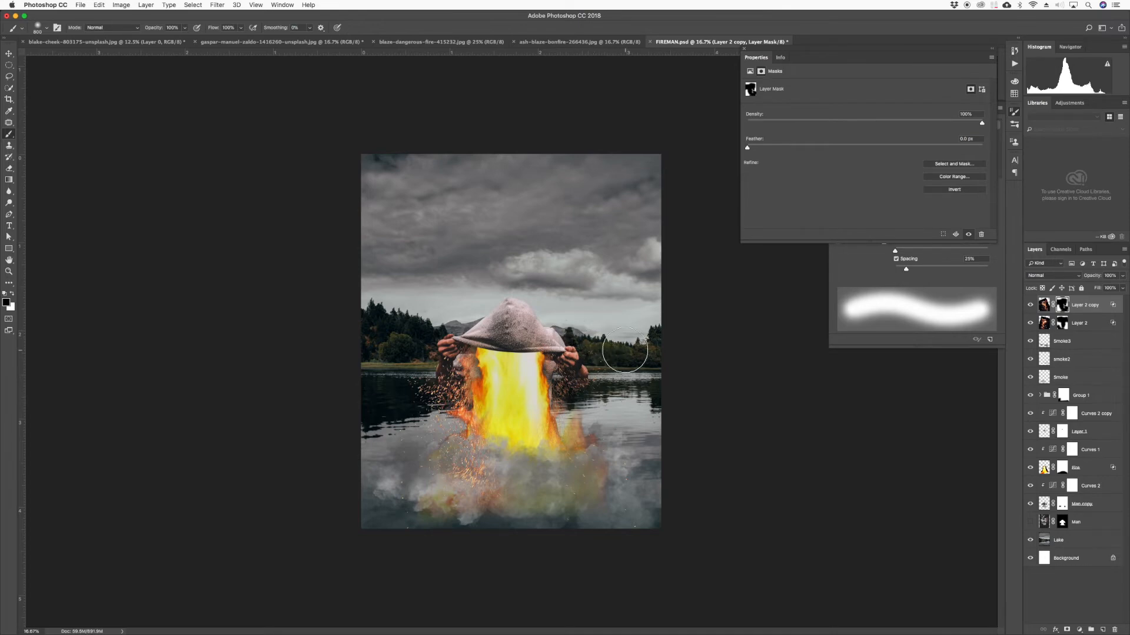
key("super+equal")
key("super+equal")
key("super+equal")
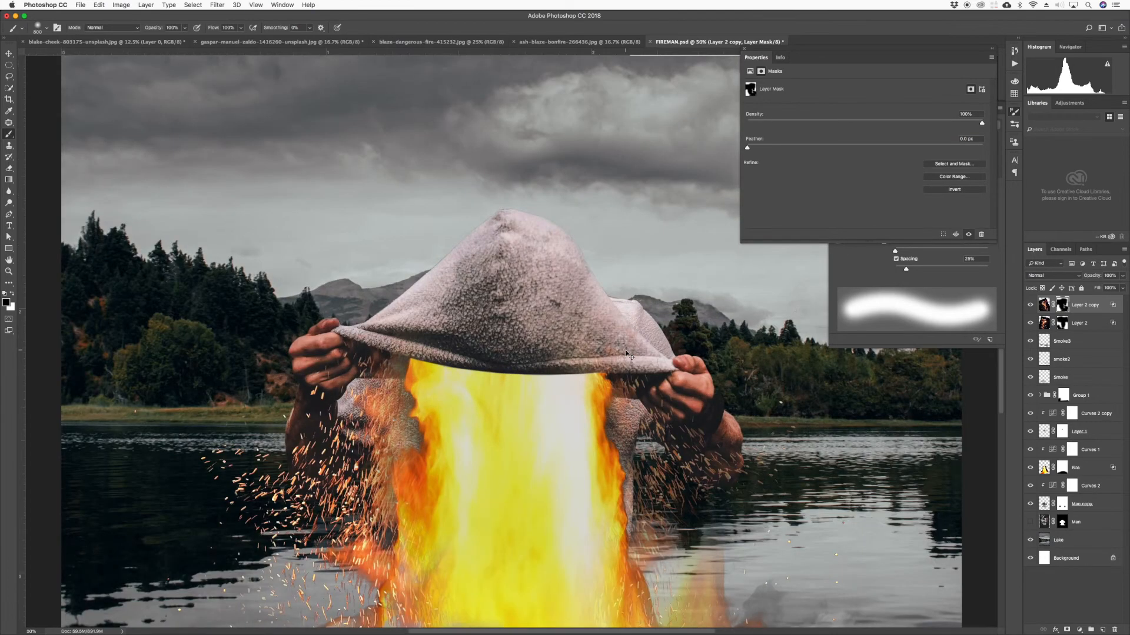
key("super+equal")
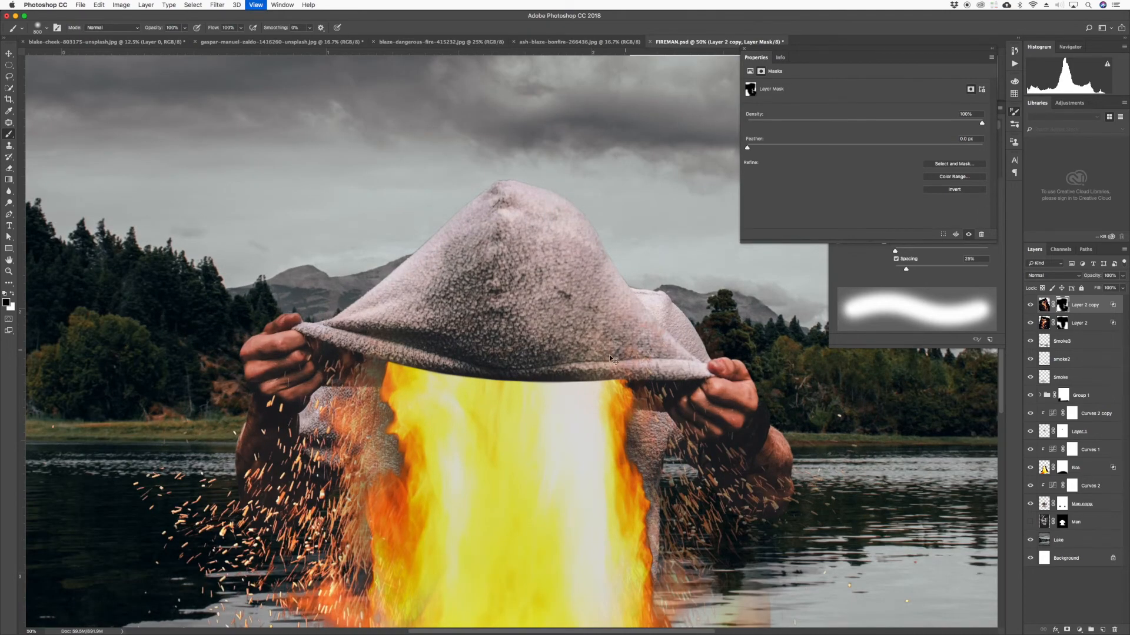
- Paint white on the flipped sparks copy's mask to bring sparks back under the hood's right-hand edge, beside the man's fist
key("super+equal")
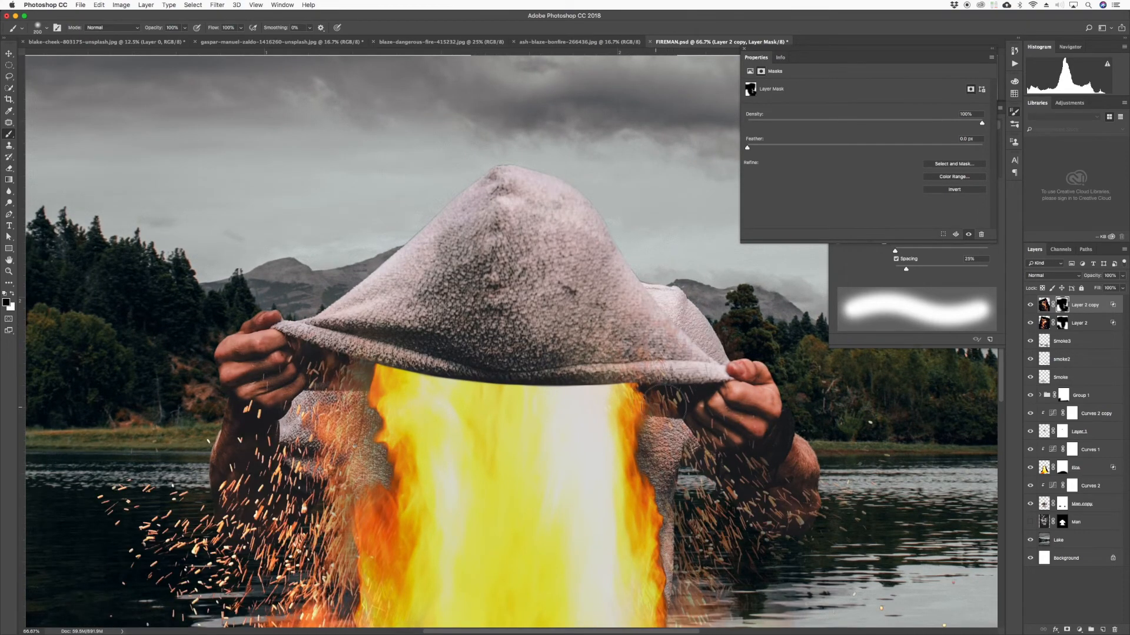
key("x")
left_click(650, 392)
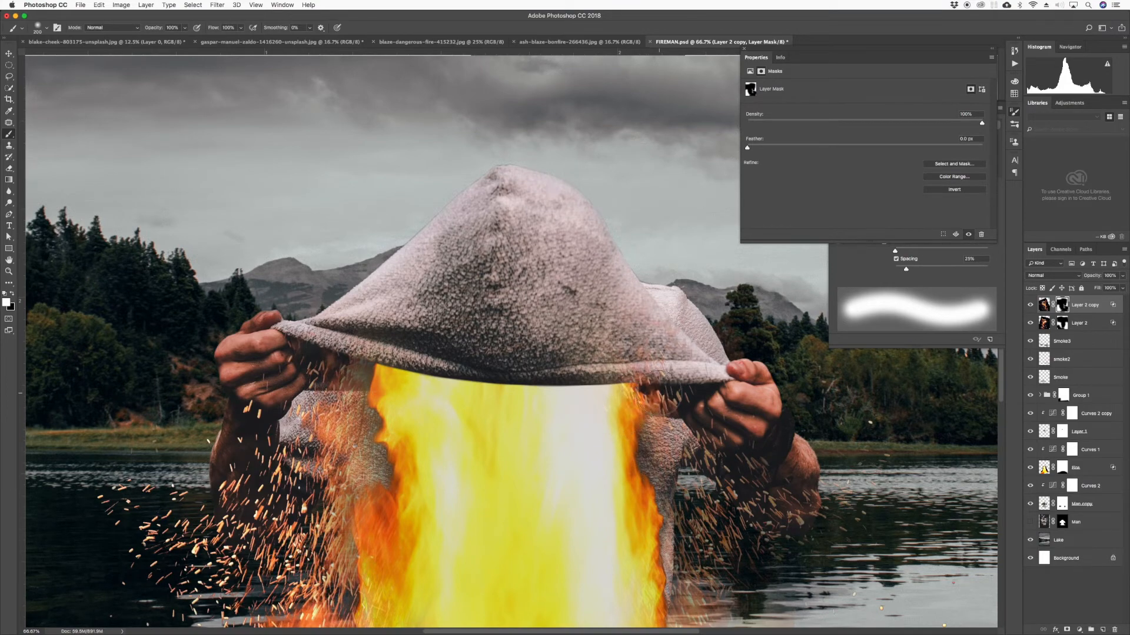
key("super+z")
left_click(661, 395)
left_click(676, 402)
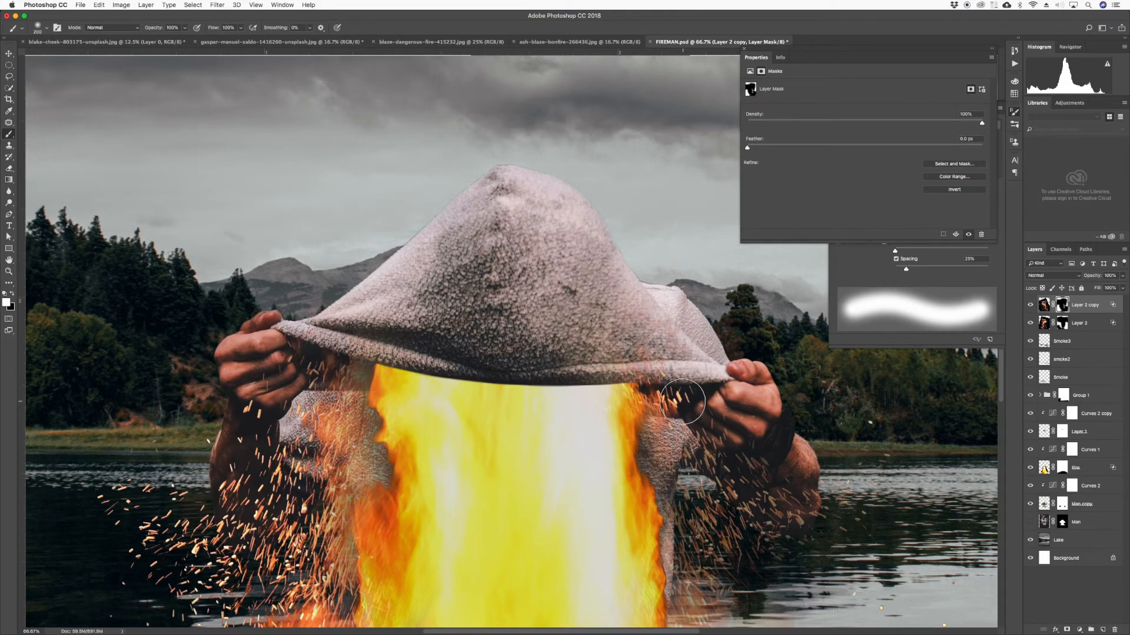
left_click(653, 423)
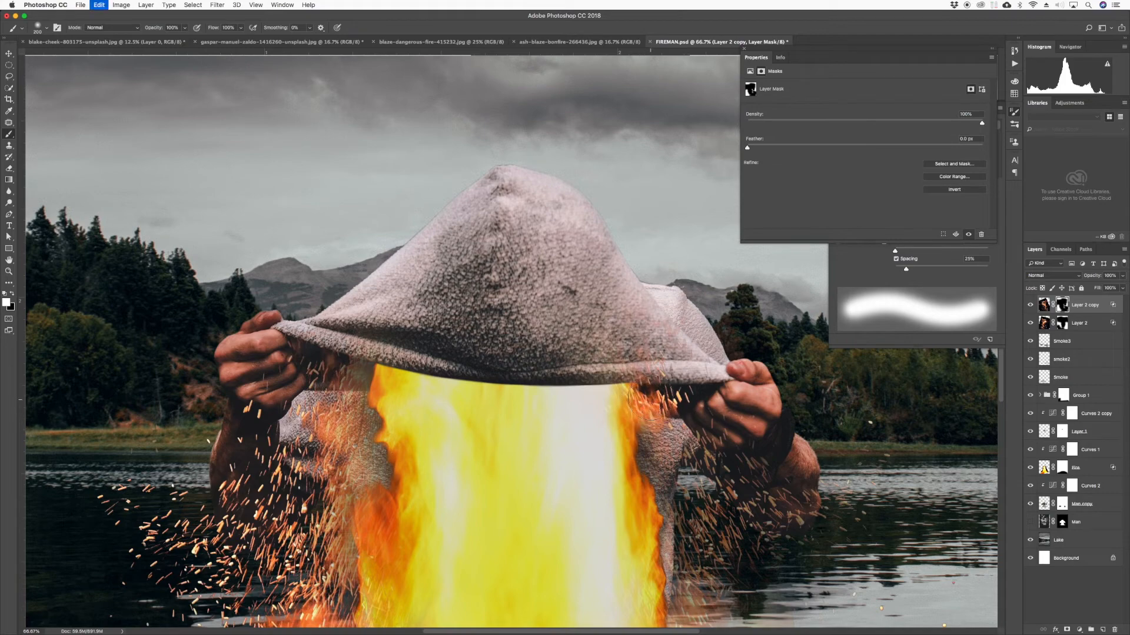
left_click(652, 406)
left_click(620, 403)
left_click(632, 414)
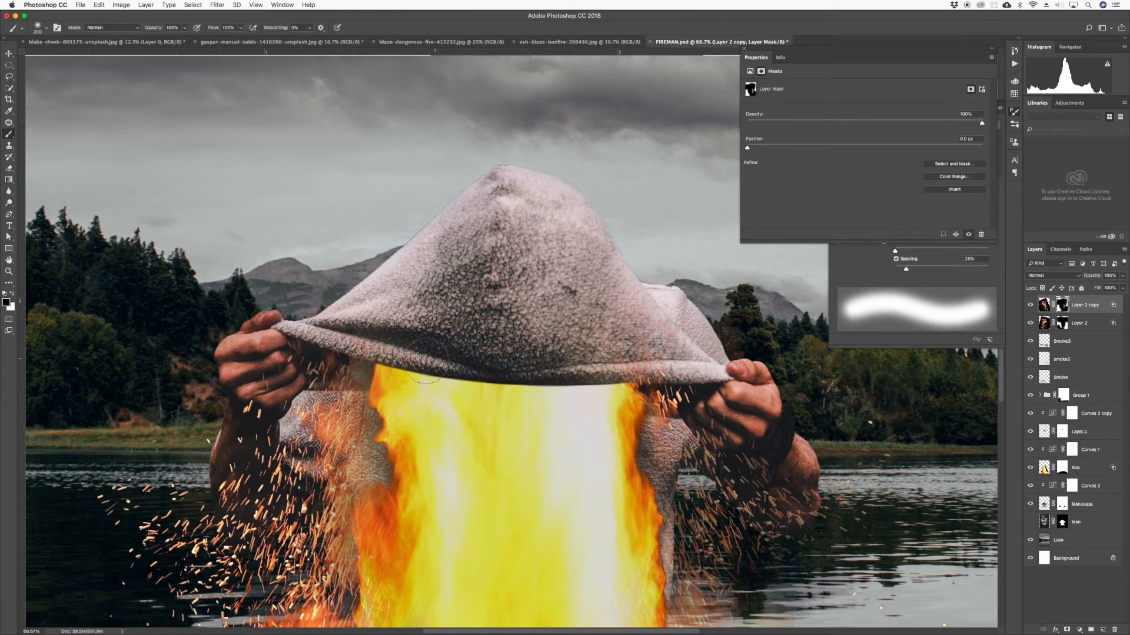
- Paint white on the original sparks layer's mask to reveal sparks under the hood's left-hand edge, between the fist and the fire
left_click(333, 388)
left_click(1044, 323)
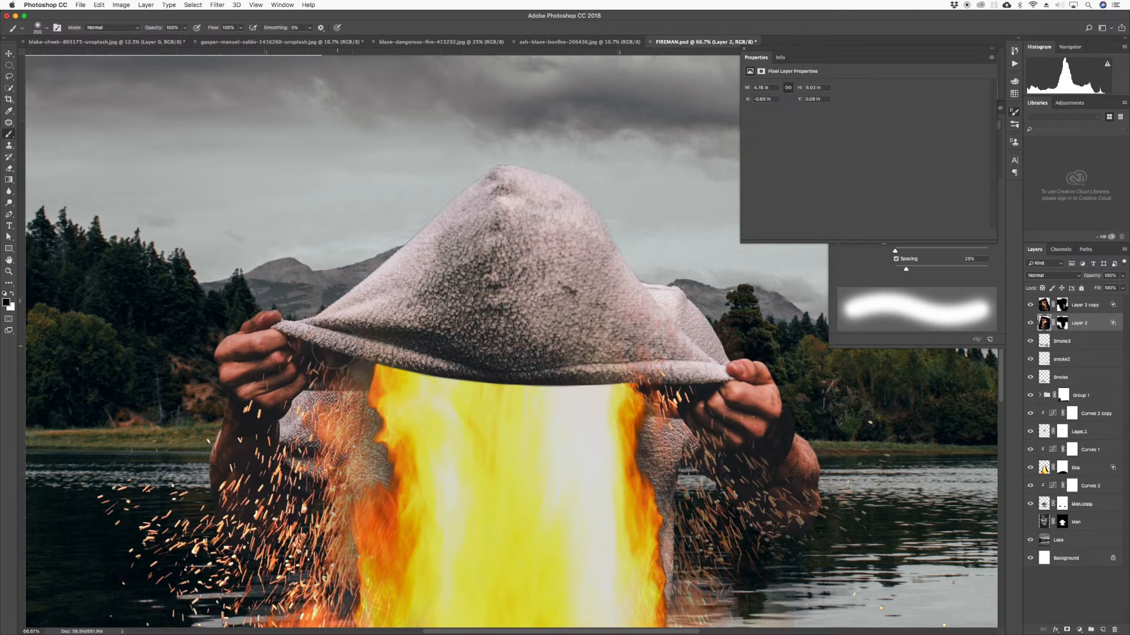
key("x")
left_click_drag(344, 344, 357, 376)
key("super+z")
left_click(1061, 323)
left_click(1061, 323)
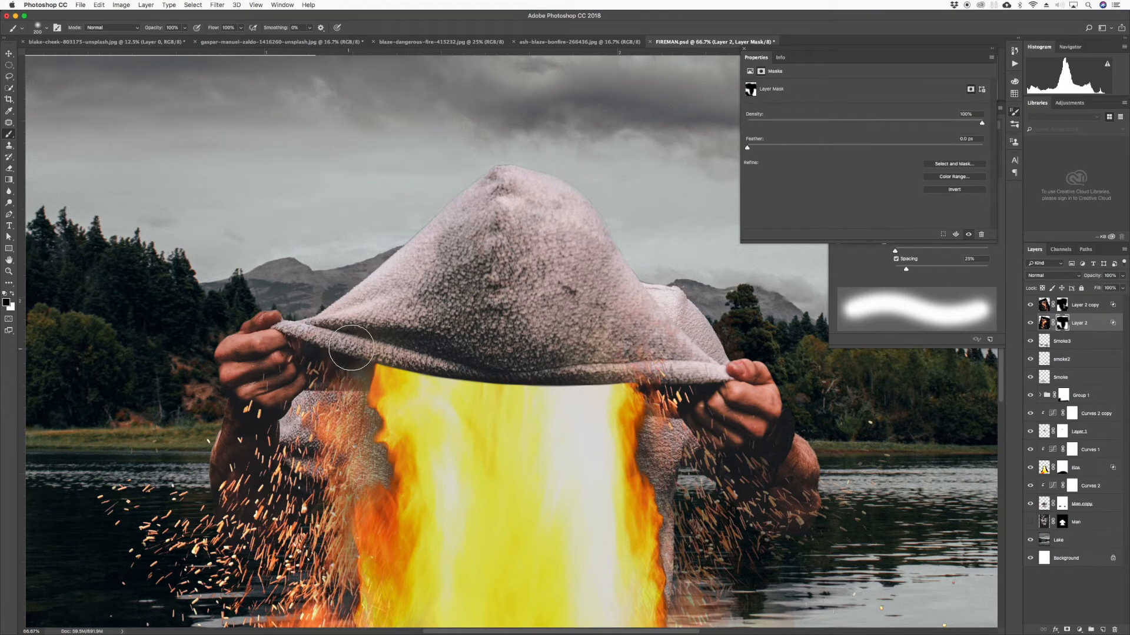
key("super+z")
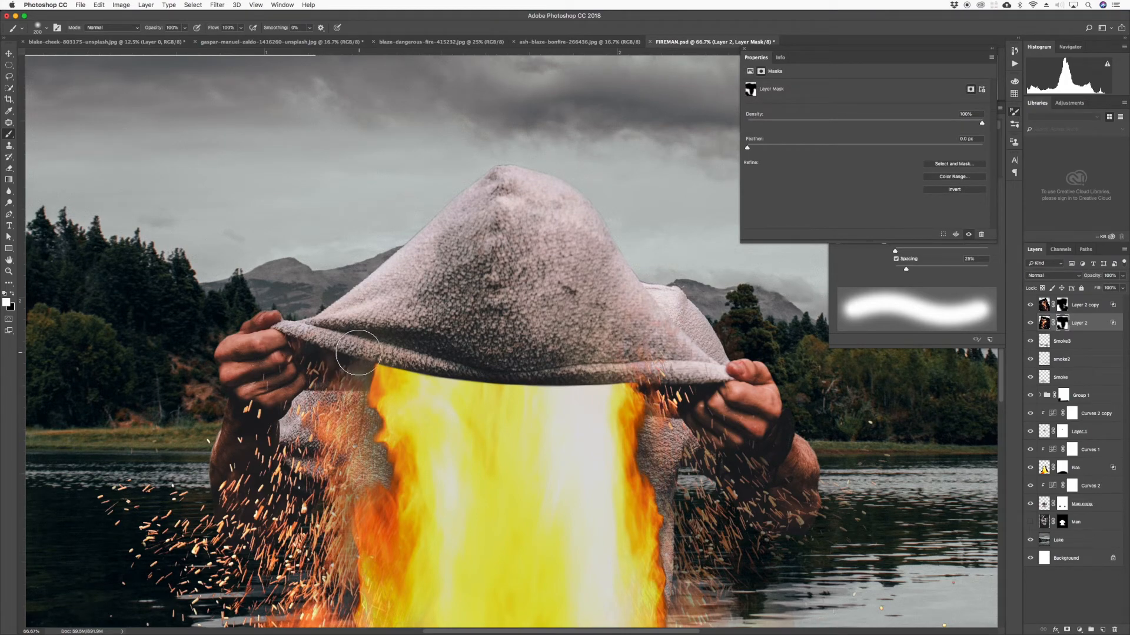
left_click(357, 346)
left_click(363, 348)
key("super+z")
mouse_move(318, 353)
left_mouse_down()
mouse_move(344, 371)
mouse_move(301, 339)
mouse_move(318, 358)
mouse_move(305, 332)
mouse_move(336, 390)
mouse_move(345, 402)
mouse_move(343, 370)
mouse_move(368, 399)
left_mouse_up()
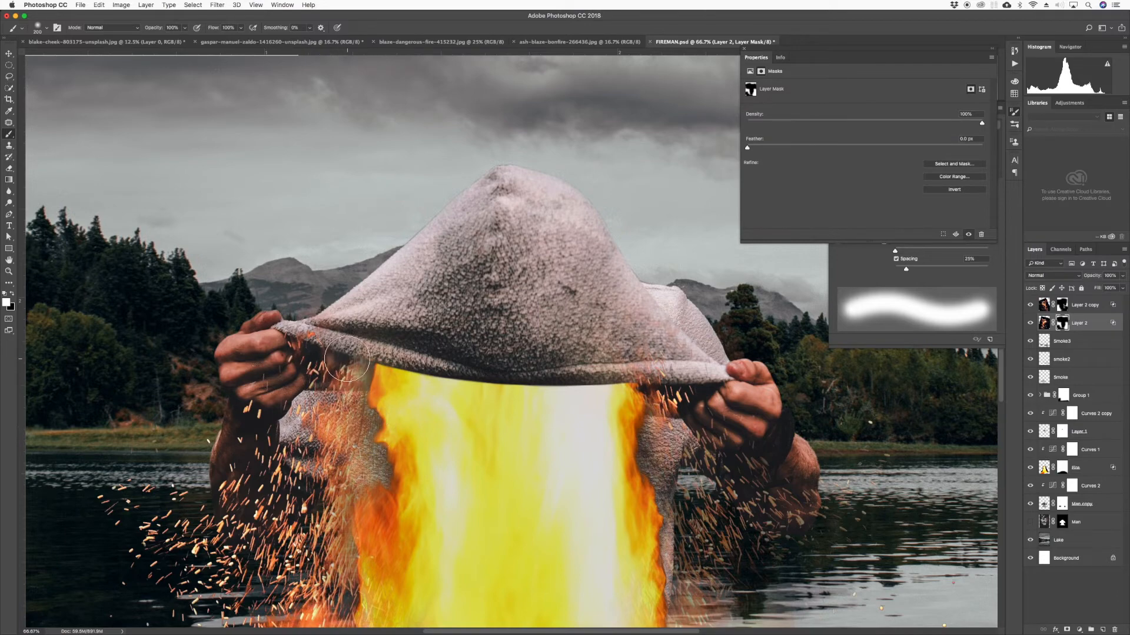
left_click_drag(347, 359, 356, 383)
left_click_drag(415, 551, 418, 380)
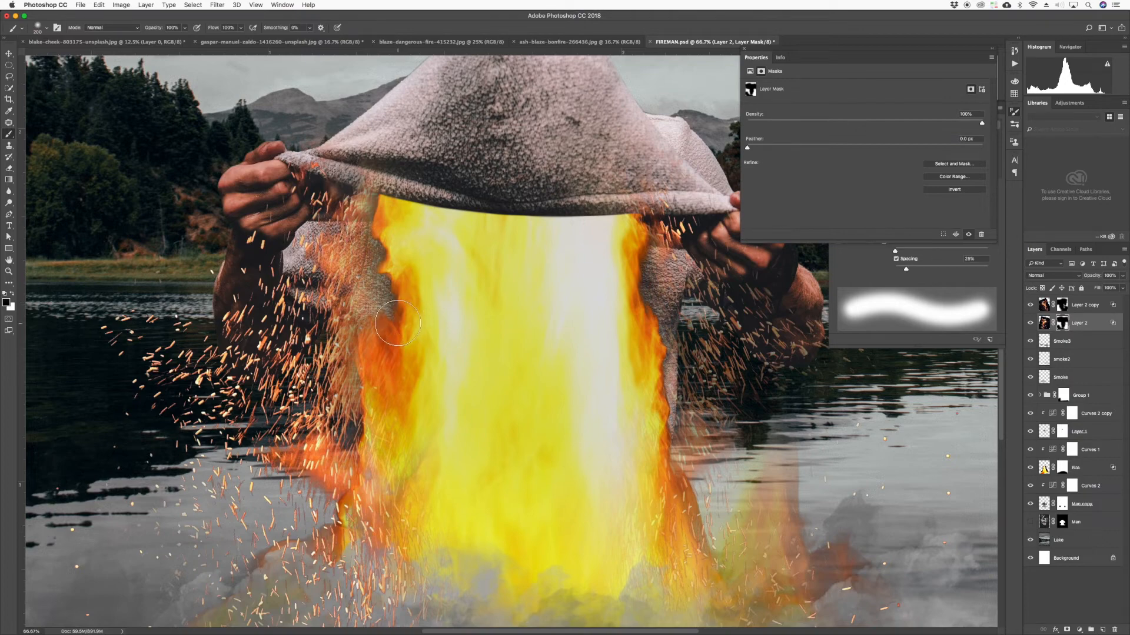
key("bracketright")
key("bracketright")
key("bracketright")
left_click(331, 331)
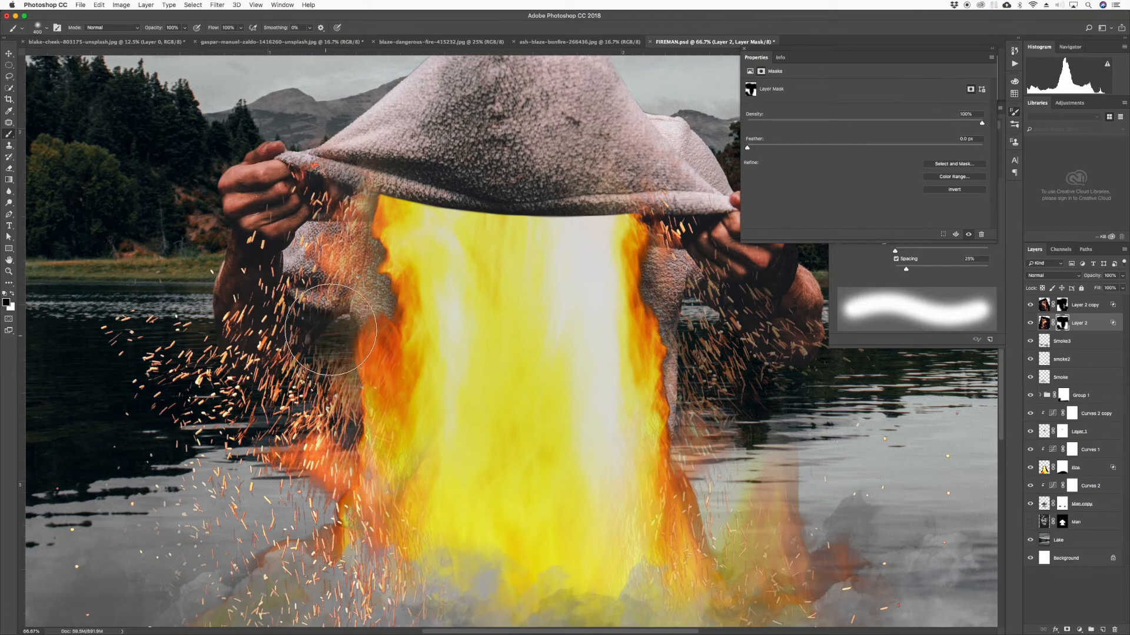
key("super+z")
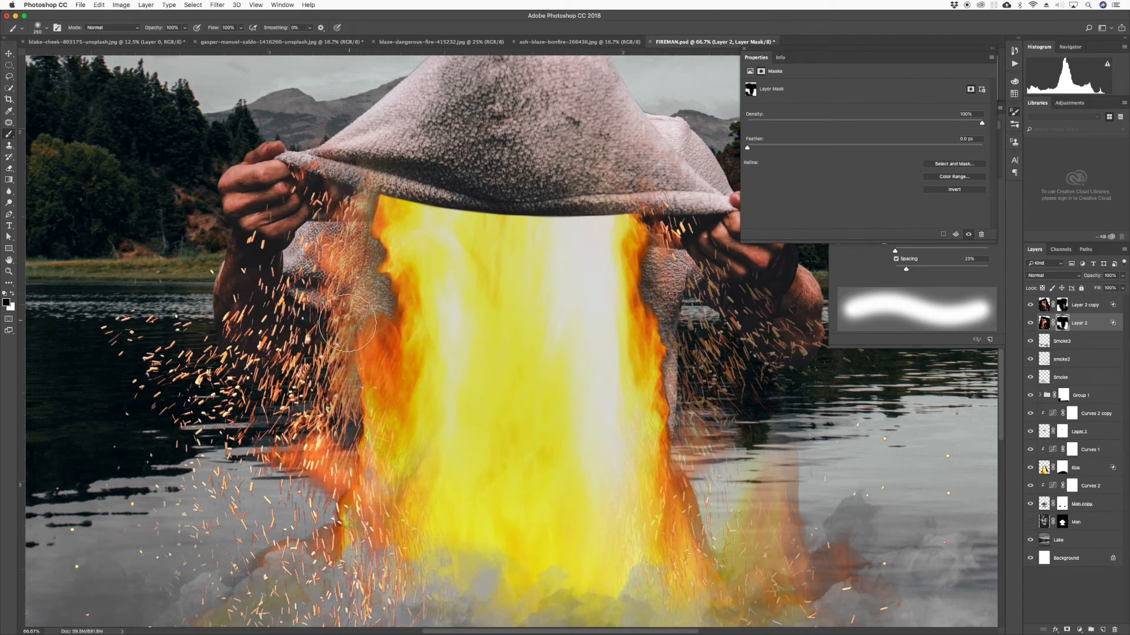
left_click(347, 324)
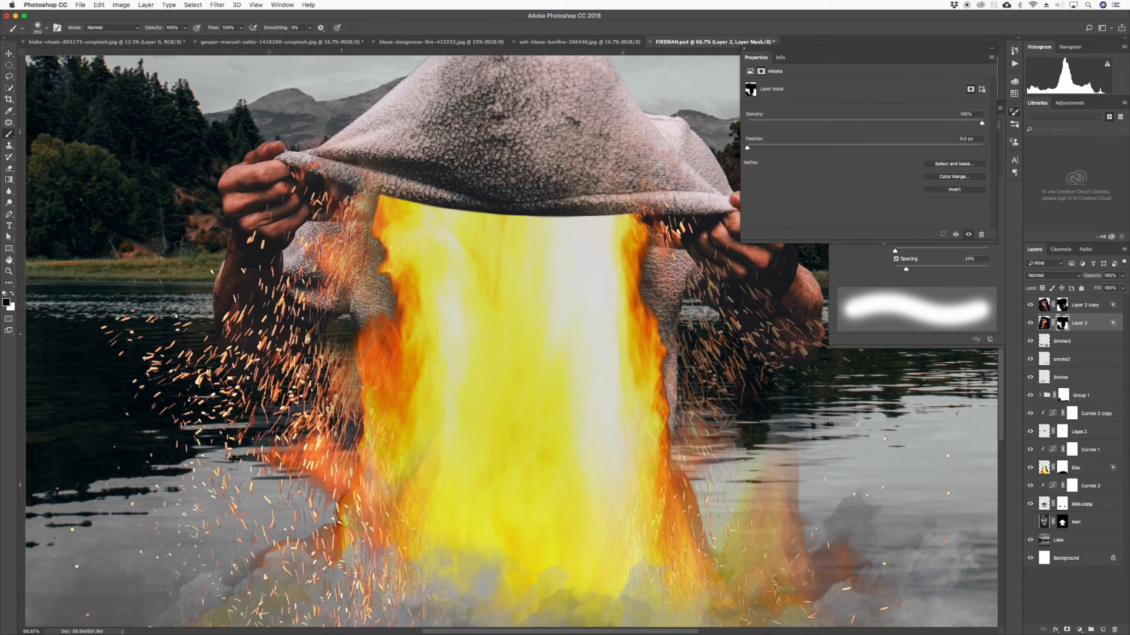
key("super+z")
- Lower the brush flow to 64% and paint black on the Layer 2 mask to fade sparks along the fire's left edge, below the shirt
left_click(240, 28)
left_click_drag(240, 40, 227, 40)
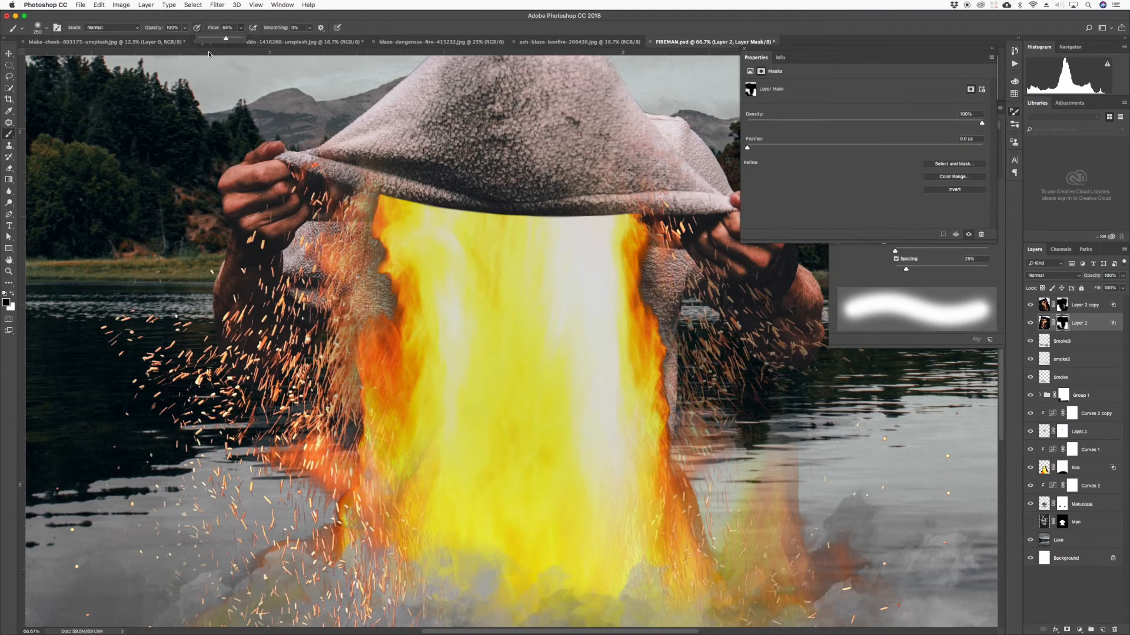
left_click(197, 36)
left_click_drag(357, 318, 320, 360)
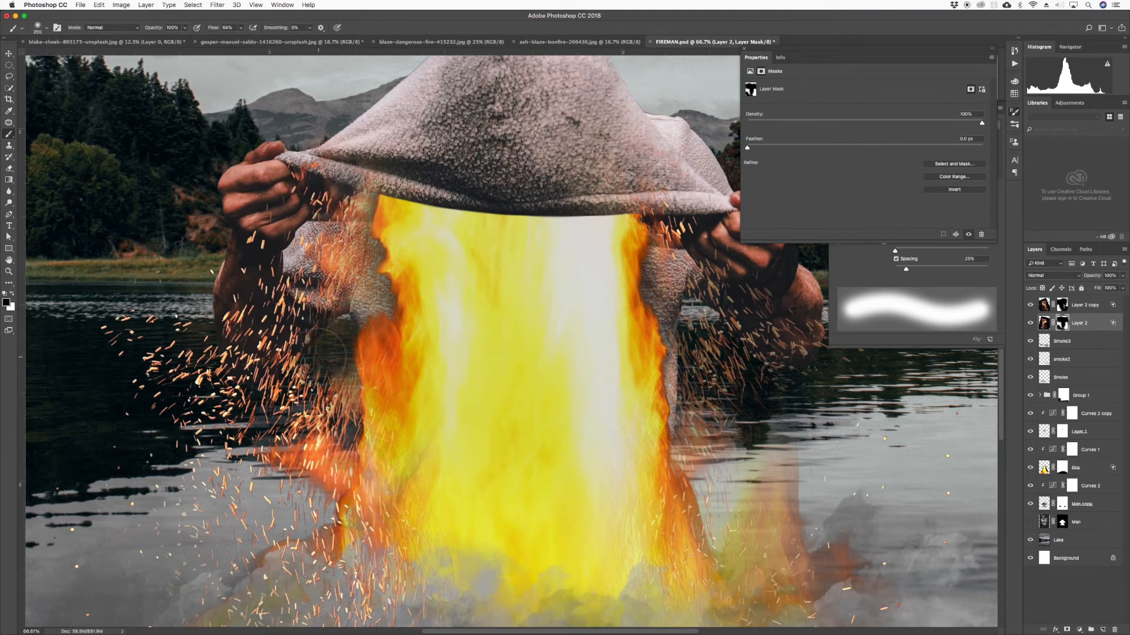
left_click(313, 361)
left_click_drag(447, 485, 426, 355)
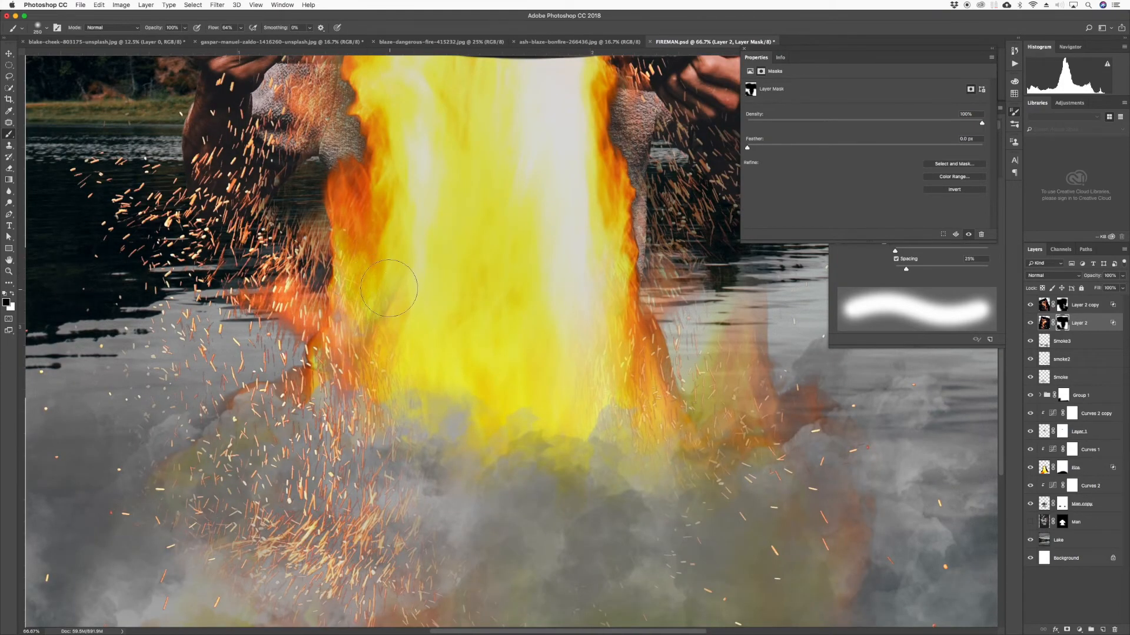
key("bracketright")
key("bracketright")
key("bracketright")
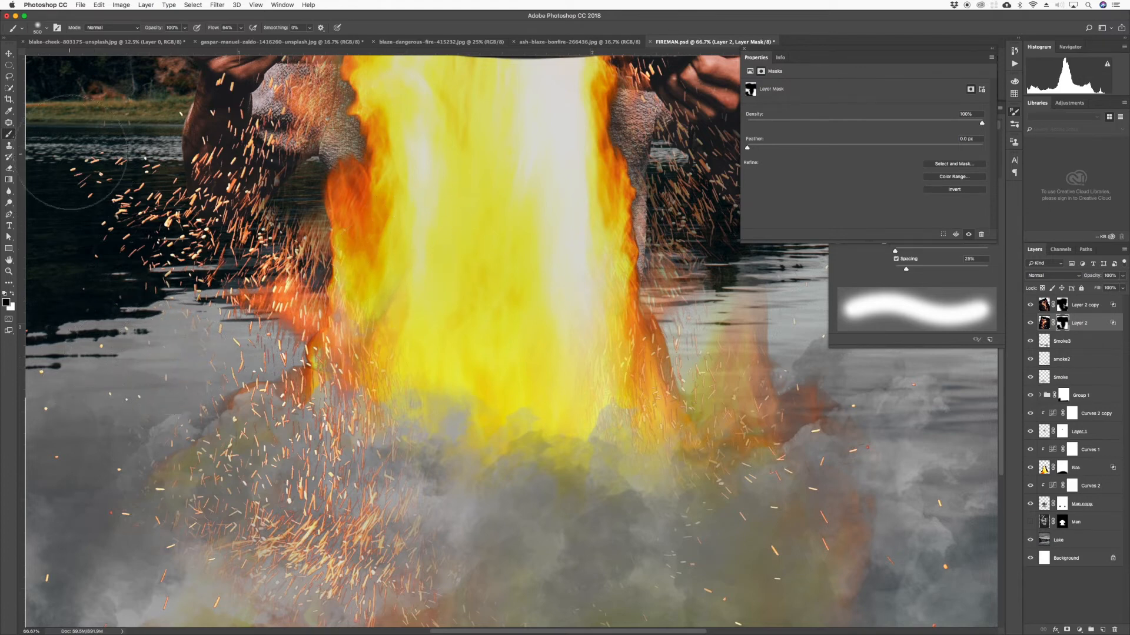
mouse_move(462, 491)
left_mouse_down()
mouse_move(461, 383)
mouse_move(412, 371)
mouse_move(403, 306)
left_mouse_up()
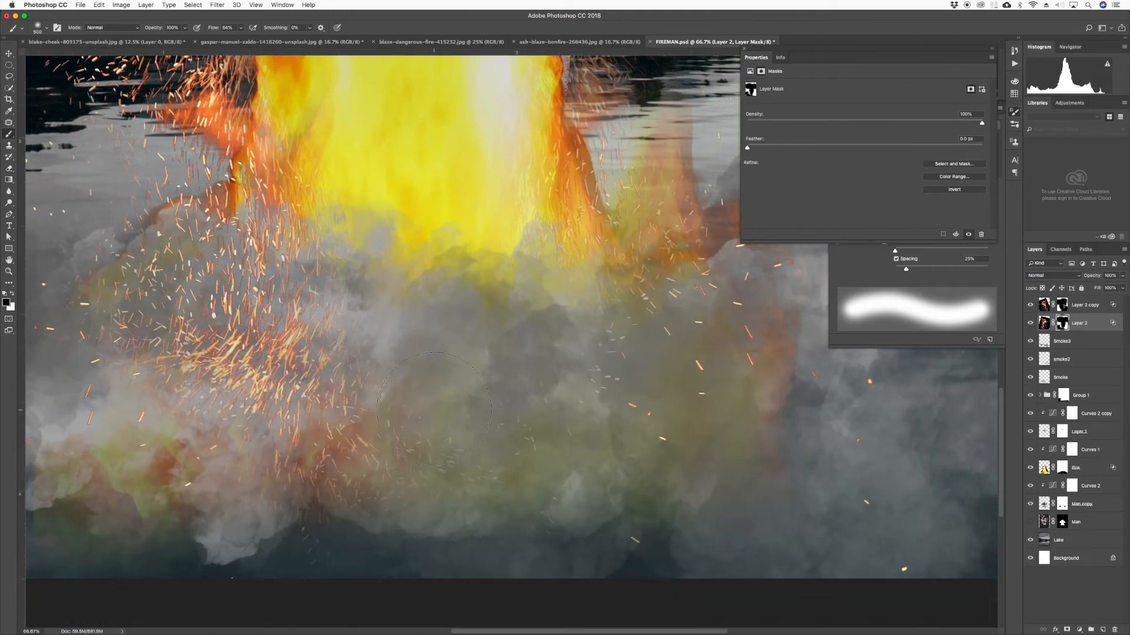
- Save the FIREMAN.psd composite with the whole image in view
key("v")
key("super+0")
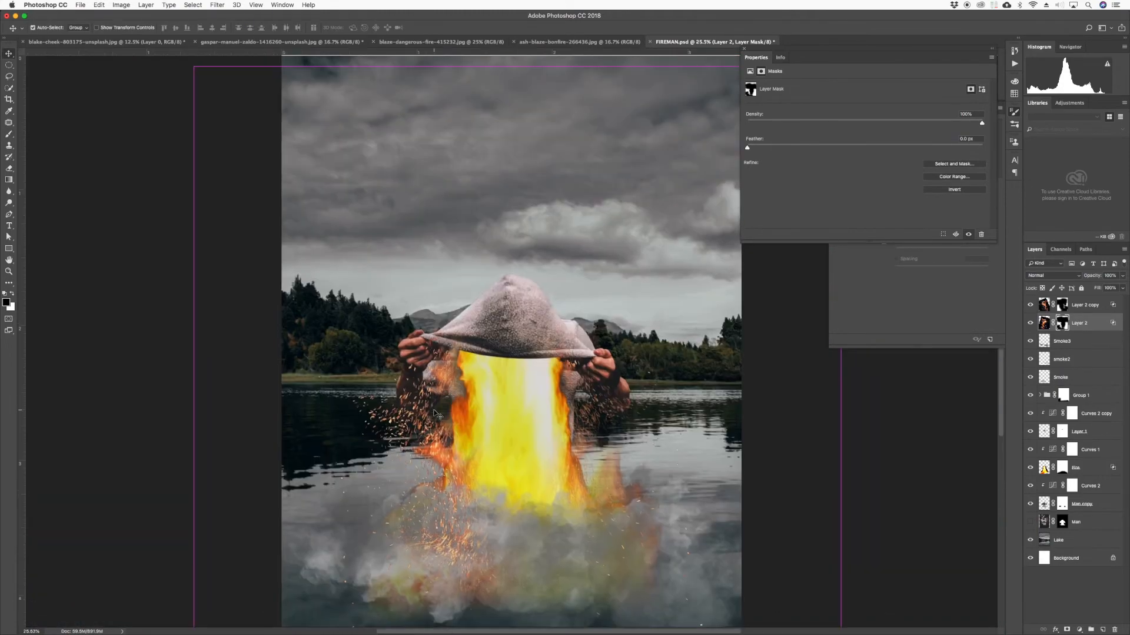
key("super+minus")
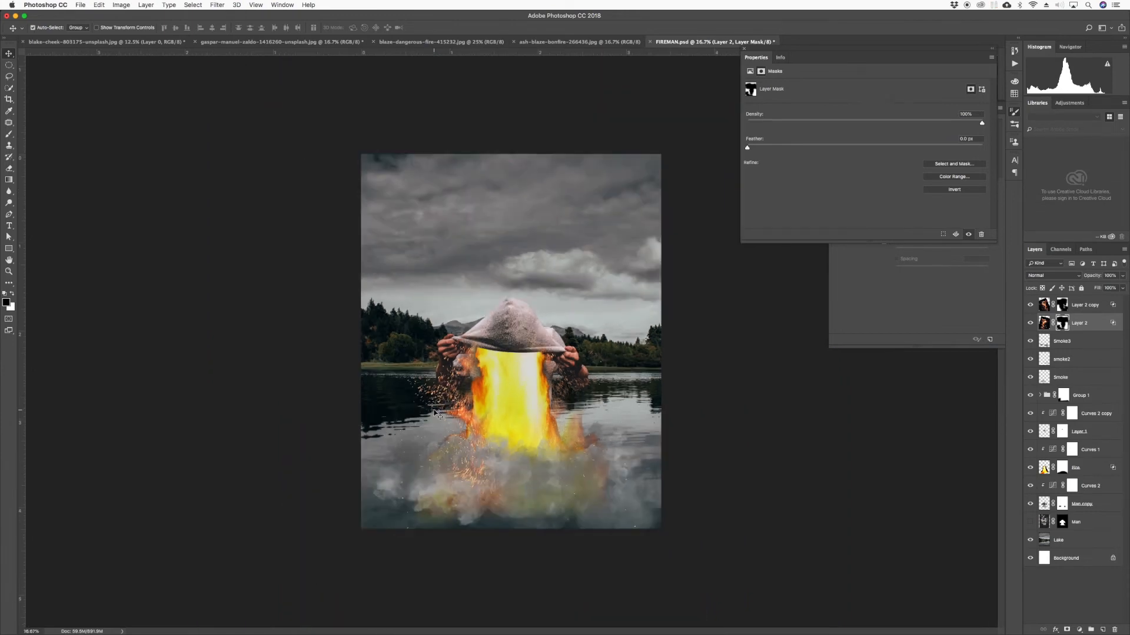
key("super+s")
- Add a Curves adjustment layer above Layer 2 copy, at the top of the layer stack
left_click(1045, 306)
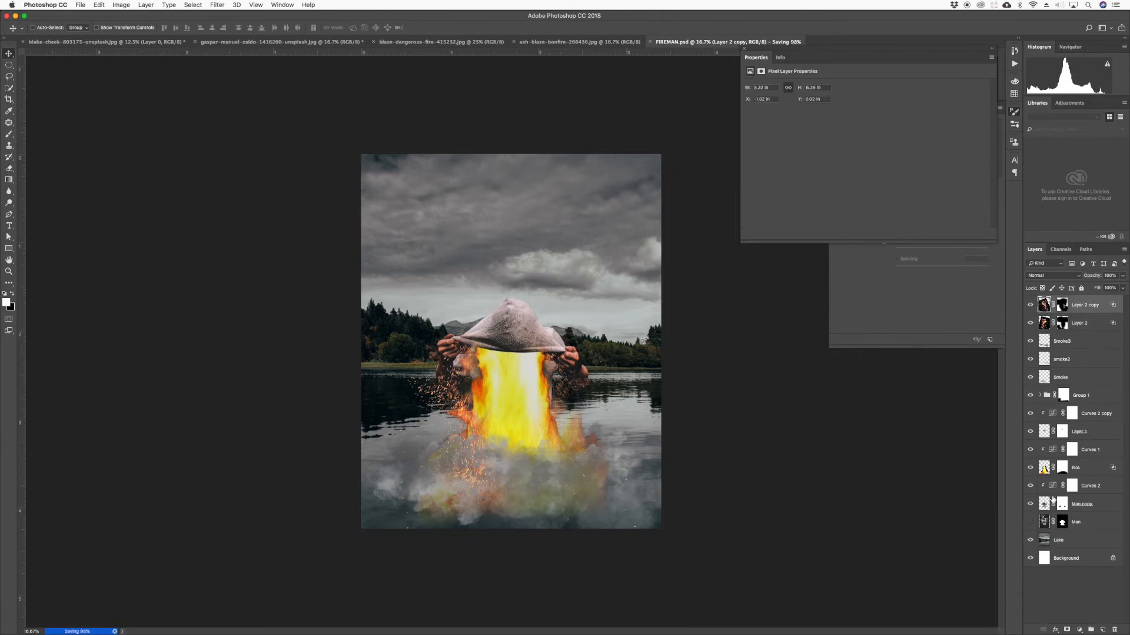
left_click(1079, 630)
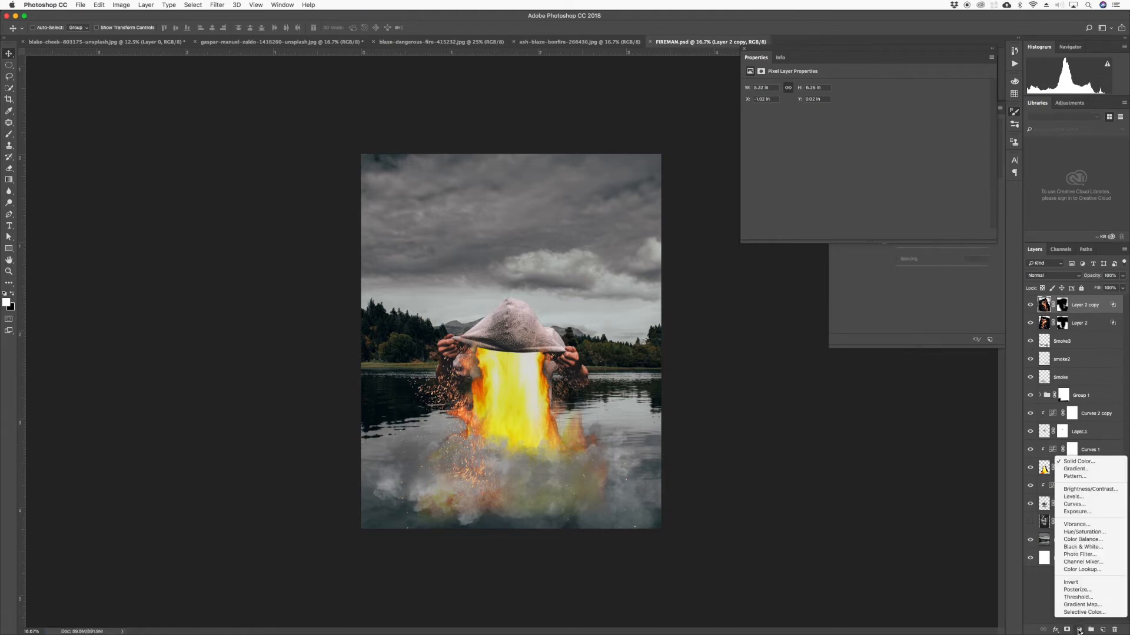
left_click(1037, 600)
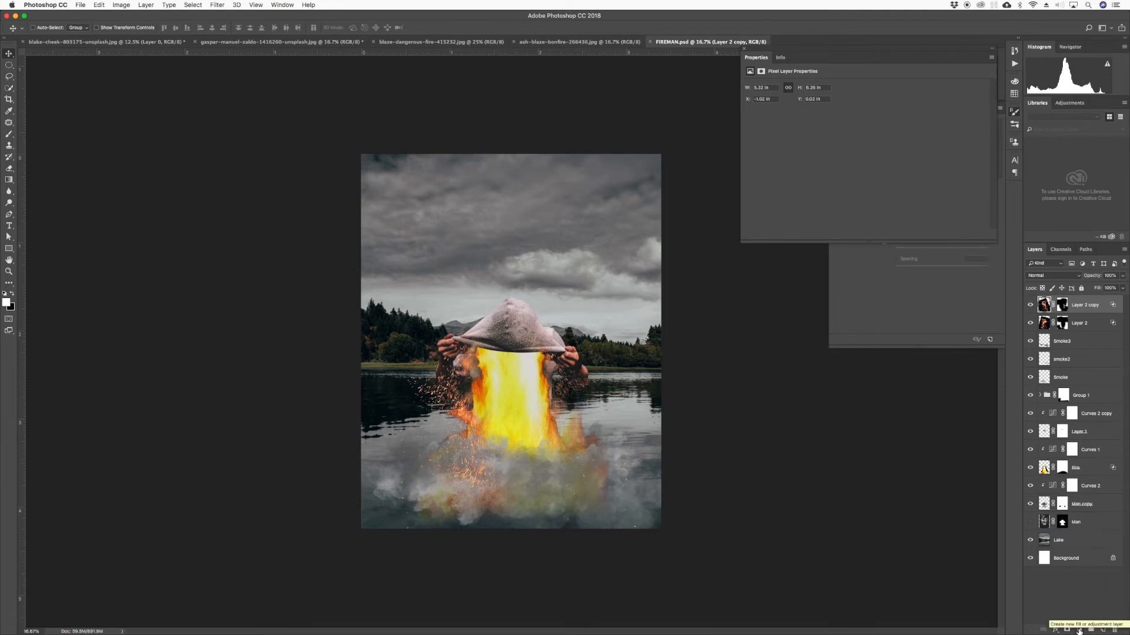
left_click(1080, 630)
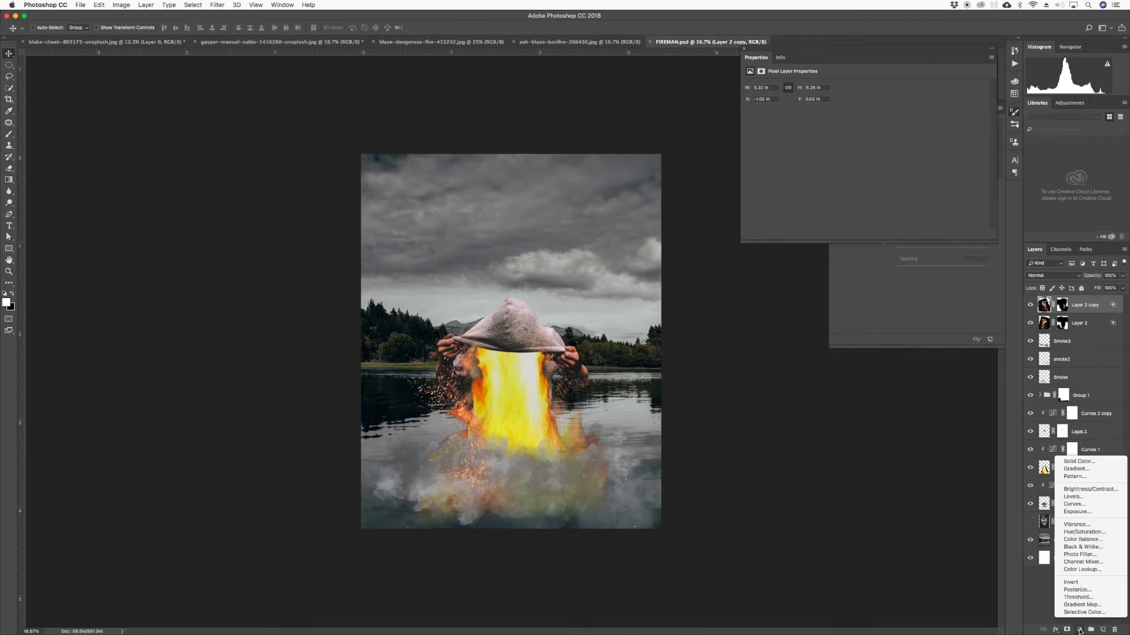
left_click(1088, 504)
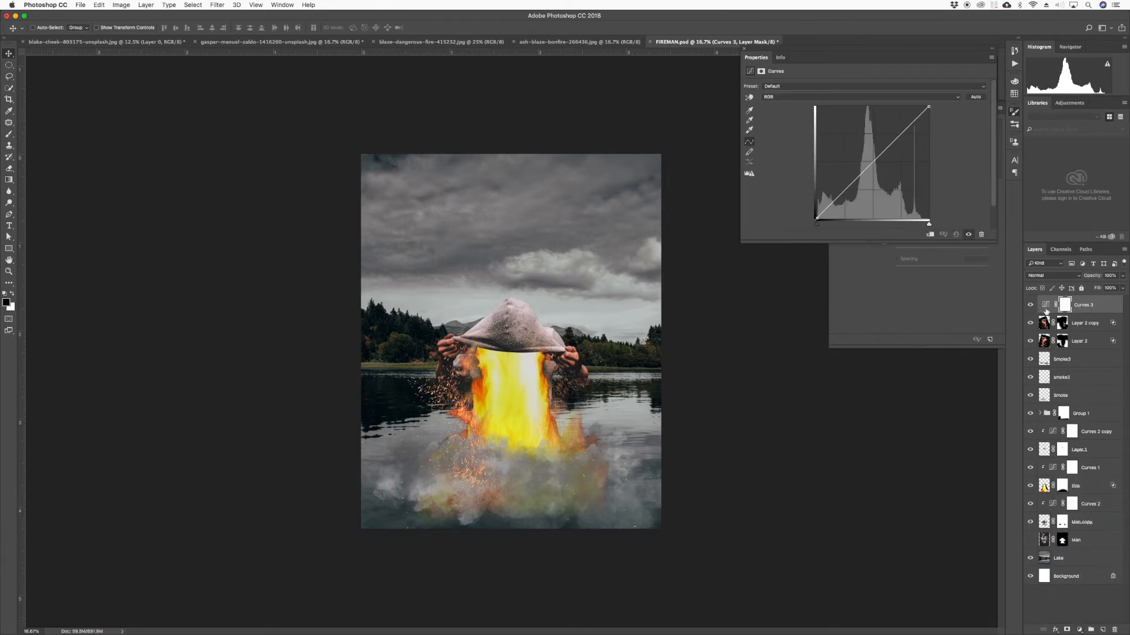
- Darken the whole composite slightly by pulling the midpoint of the RGB curve a little down, and save the file
left_click_drag(873, 163, 876, 177)
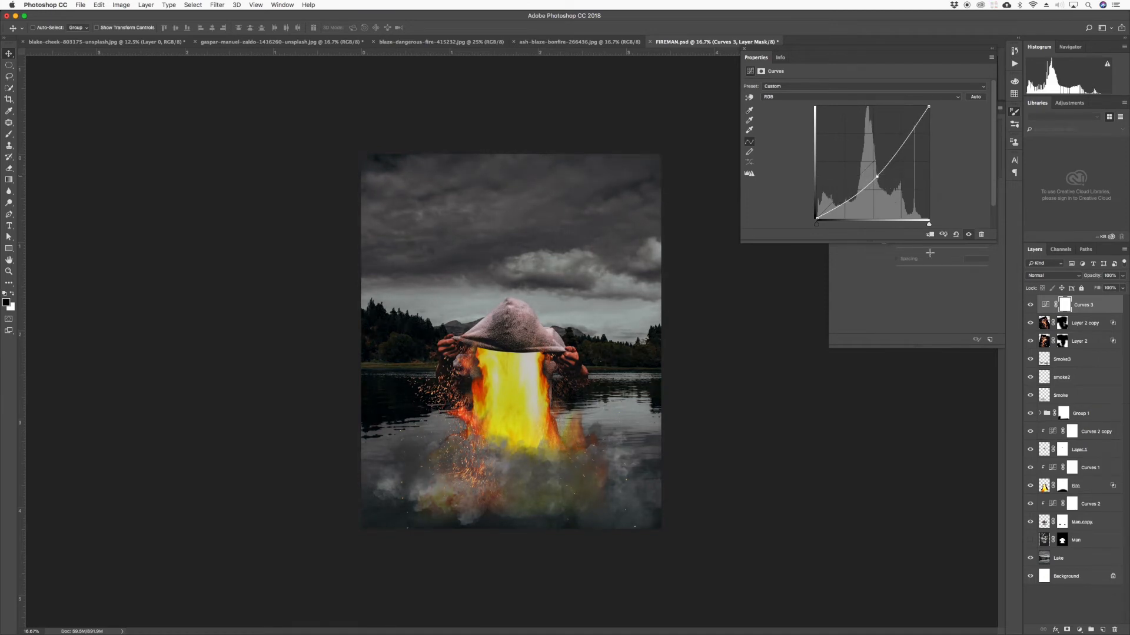
key("super+equal")
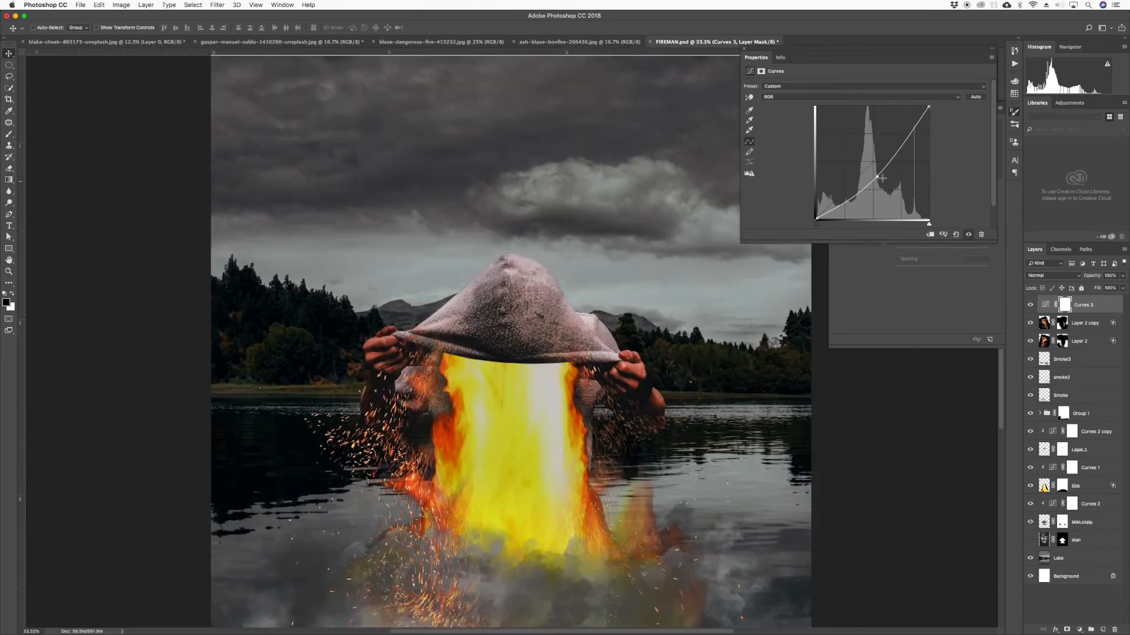
left_click_drag(877, 176, 873, 173)
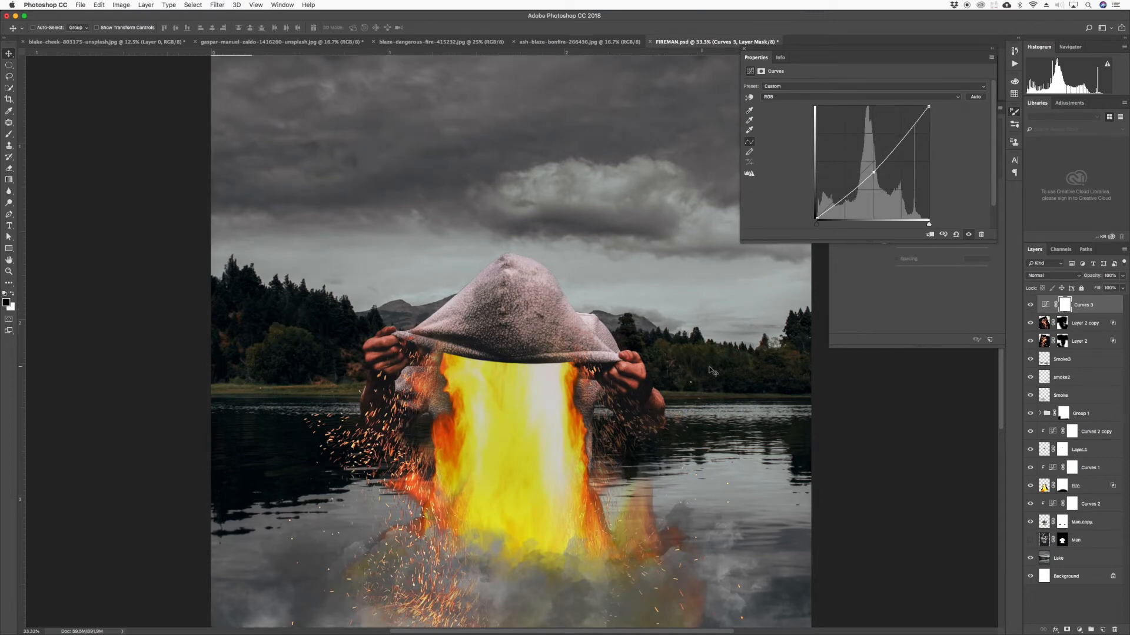
left_click_drag(873, 173, 873, 172)
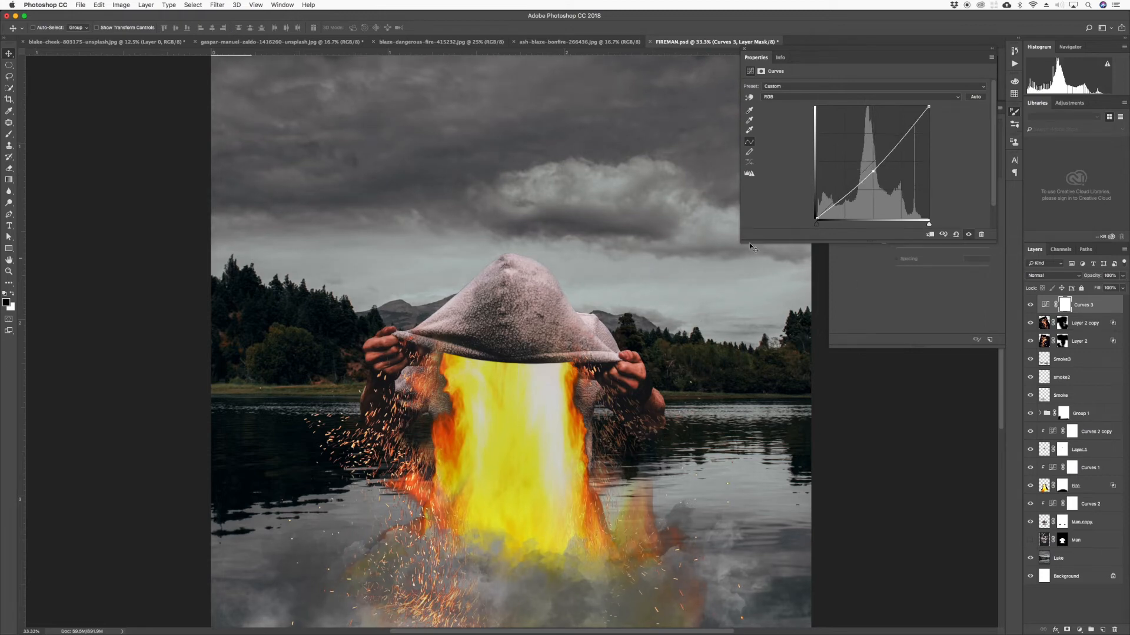
key("super+minus")
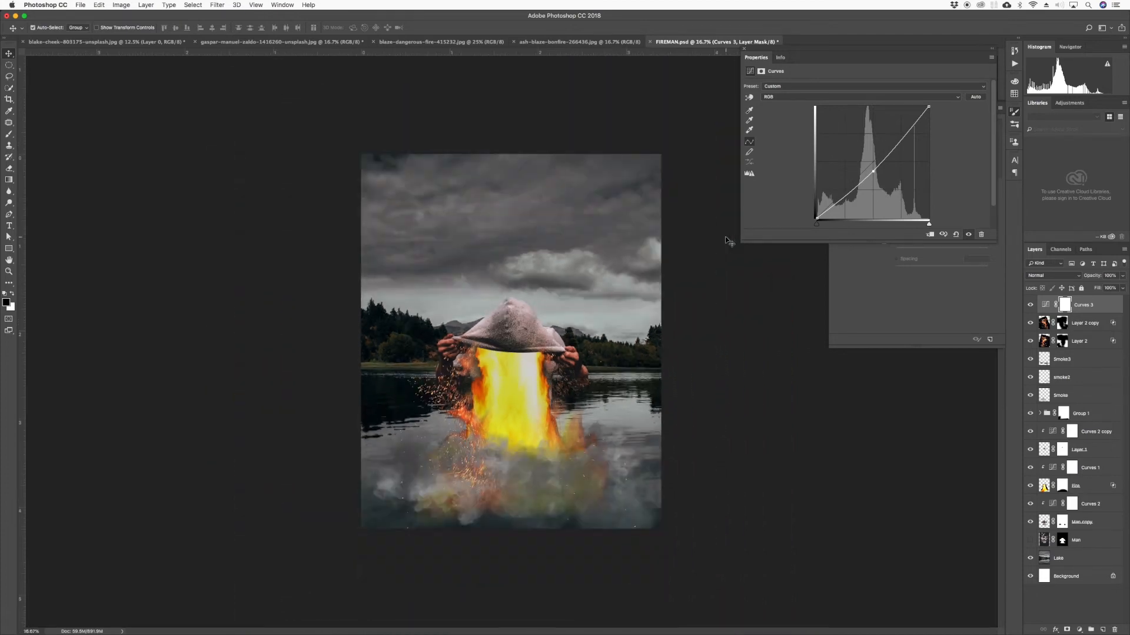
key("super+s")
- Duplicate the Lake layer, hide the original and select the copy
left_click(1046, 561)
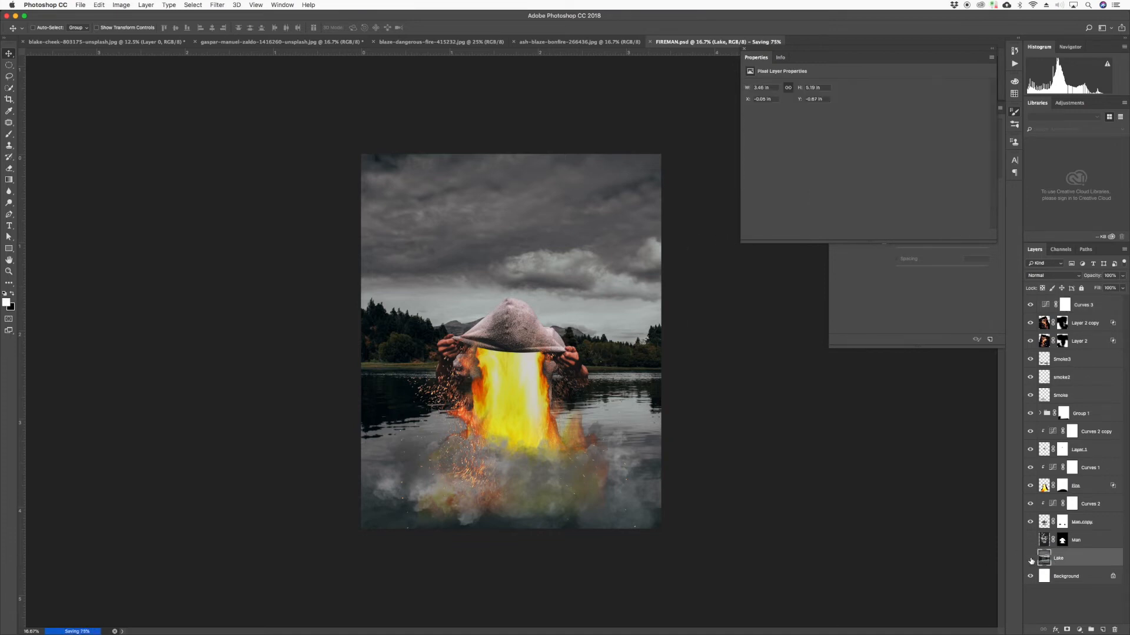
left_click(1030, 559)
left_click(1030, 559)
key("super+j")
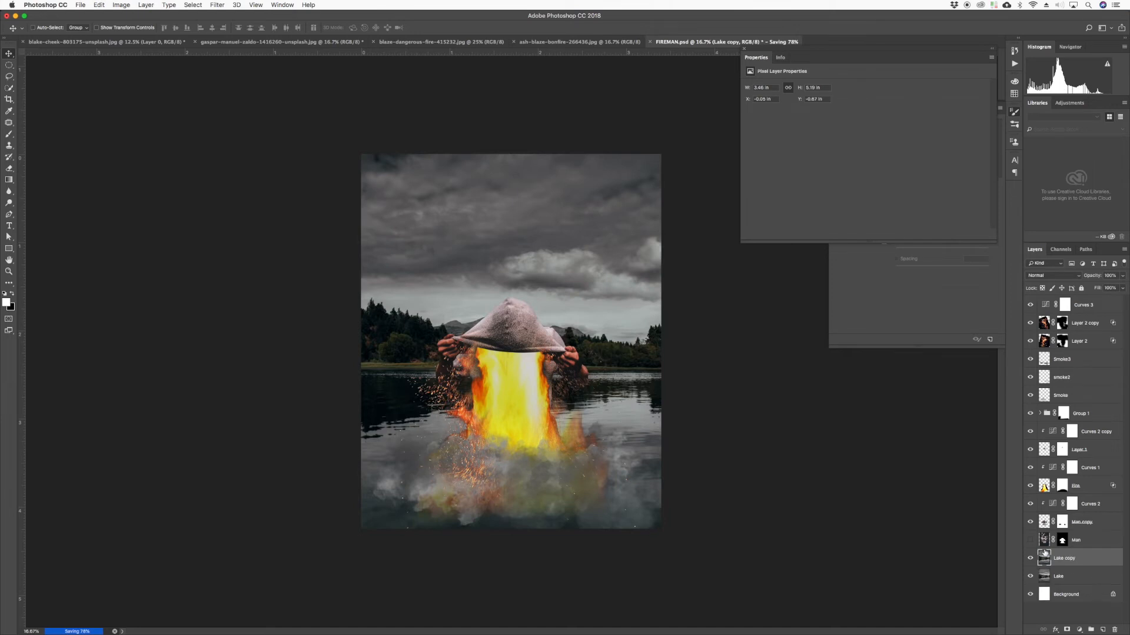
left_click(1030, 576)
left_click(1042, 578)
left_click(1048, 559)
- Start a Field Blur on the Lake copy layer, placing its pin over the trees right of the man with a 20 px blur
left_click(191, 4)
mouse_move(218, 4)
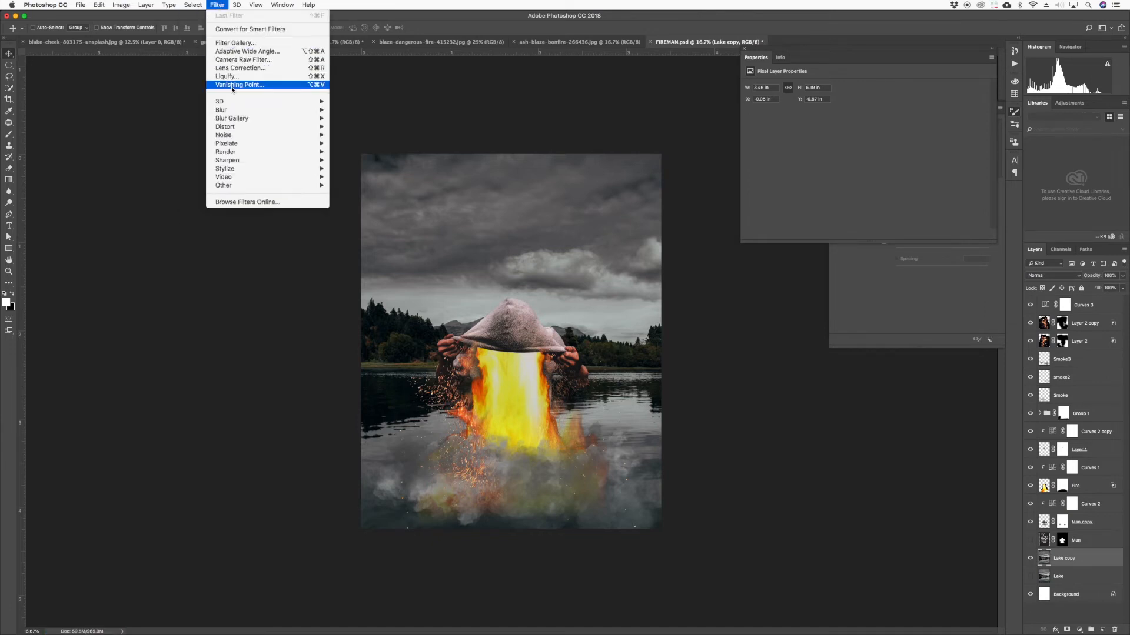
mouse_move(294, 118)
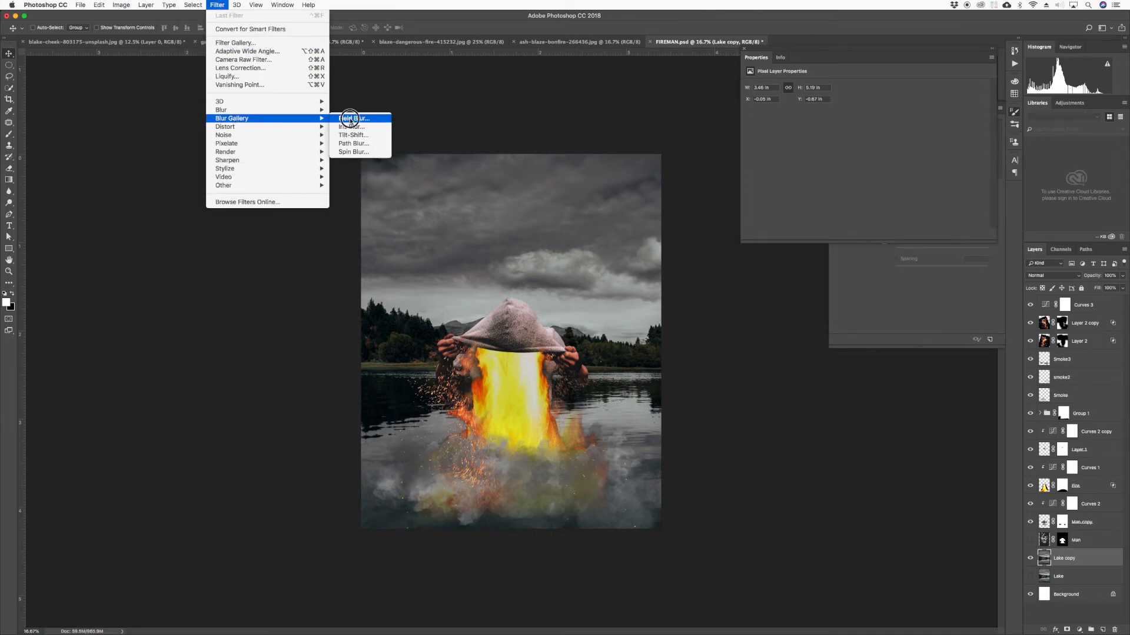
left_click(346, 127)
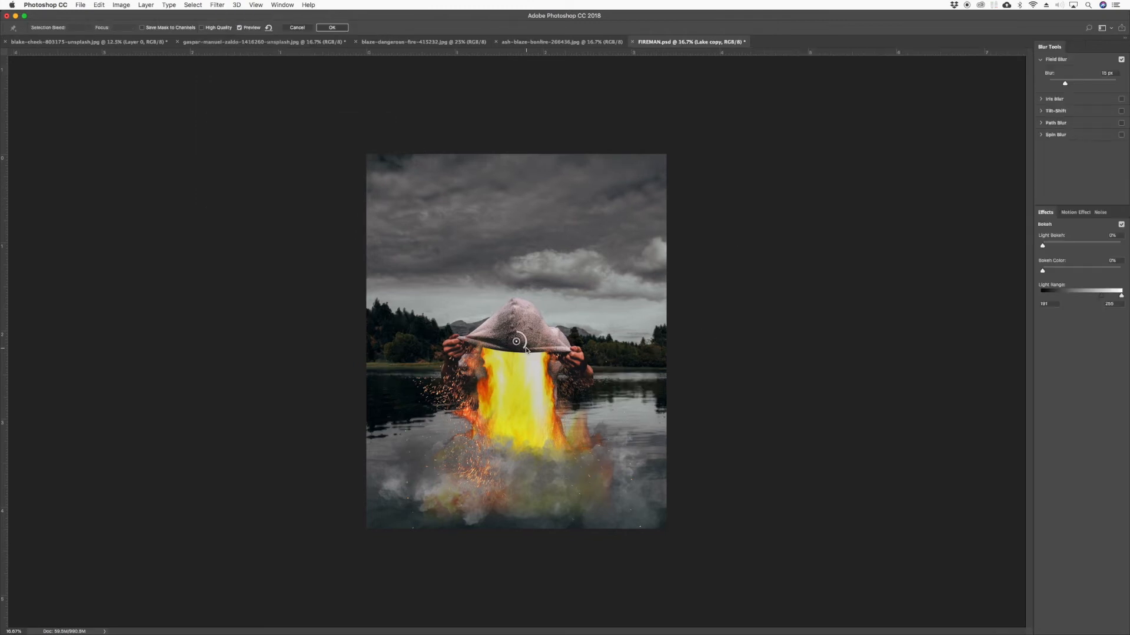
left_click_drag(516, 342, 609, 353)
key("super+equal")
key("super+equal")
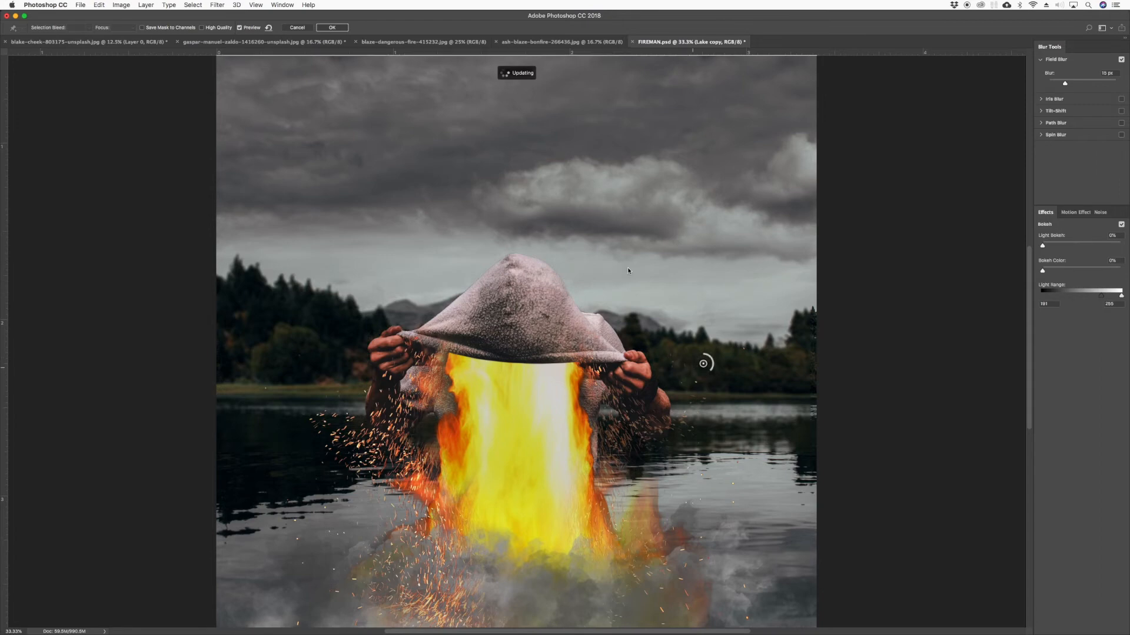
left_click_drag(588, 15, 558, 15)
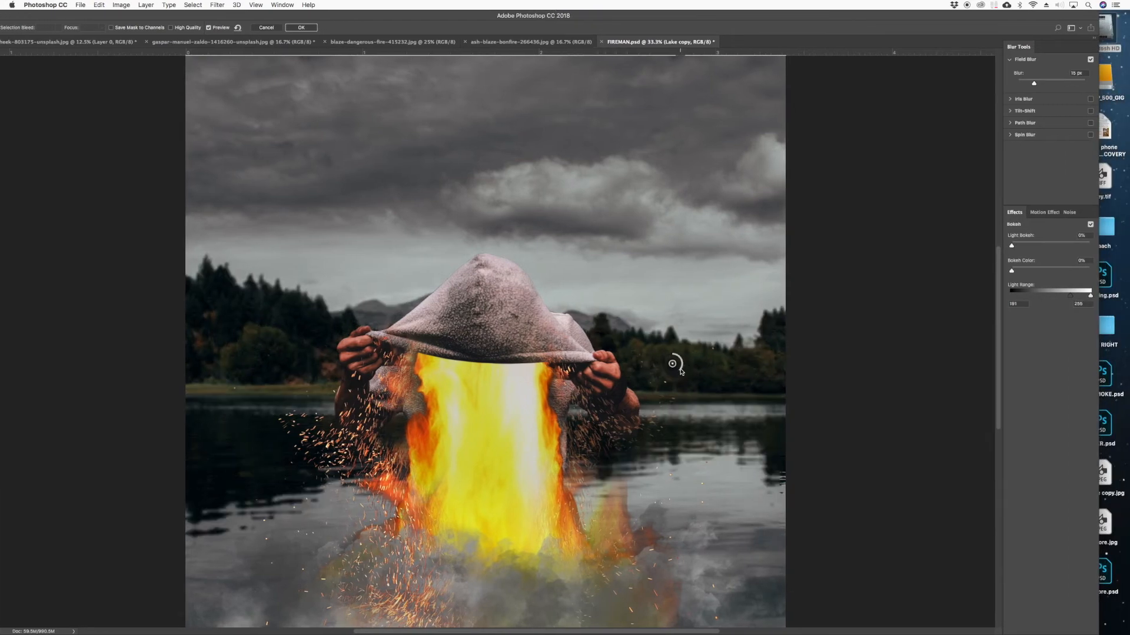
left_click_drag(681, 371, 674, 375)
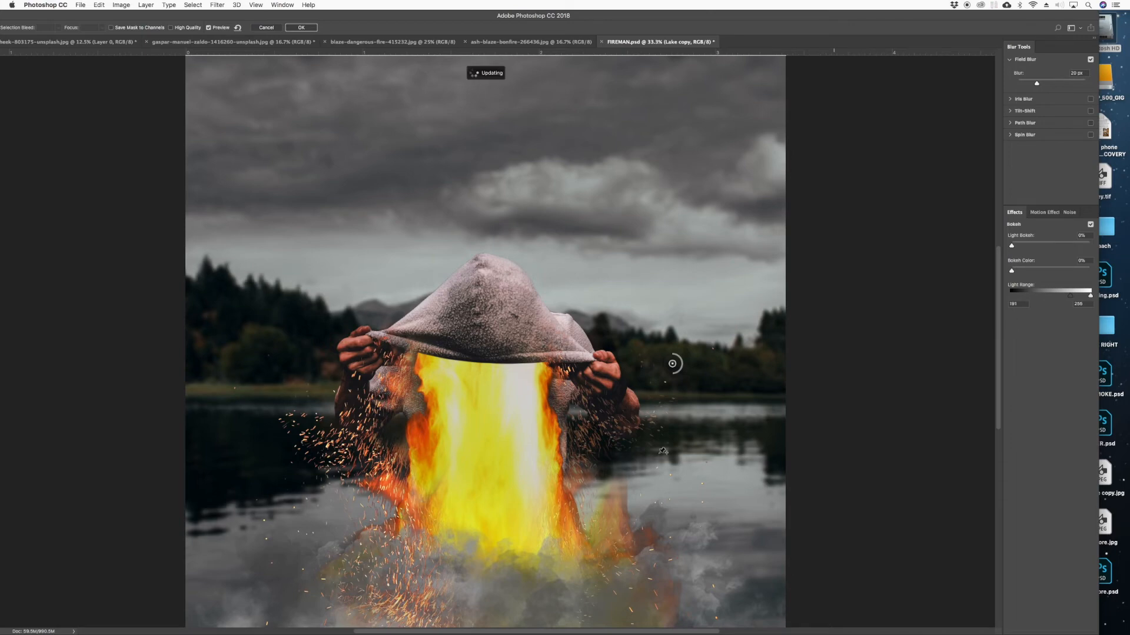
- Add a second blur pin over the trees left of the man and set its blur to 20 px
left_click(263, 345)
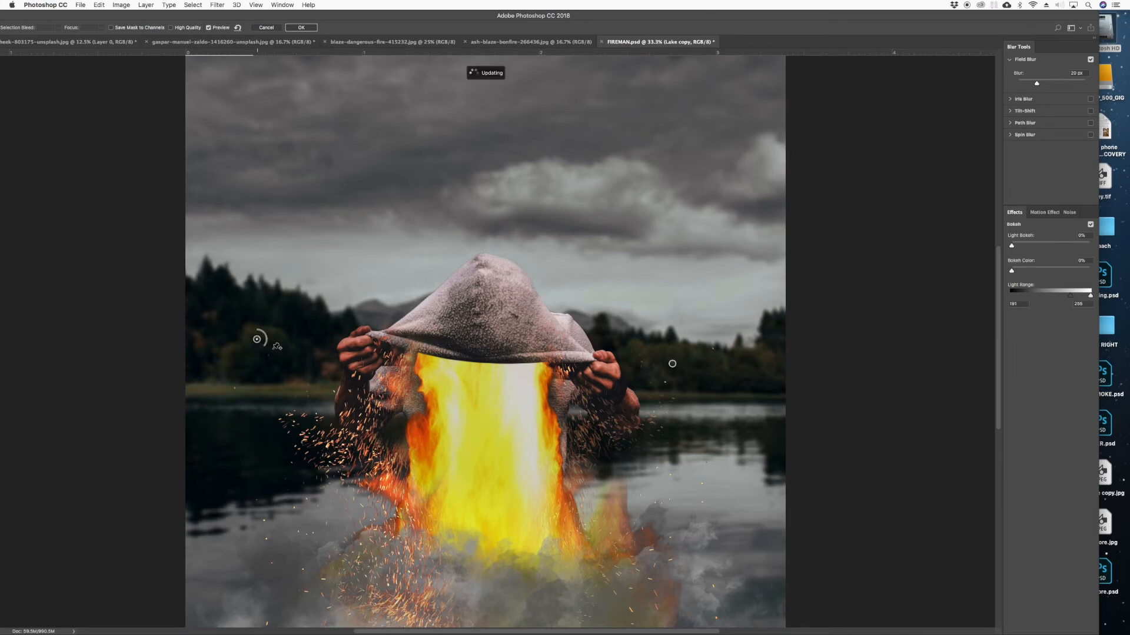
left_click_drag(265, 348, 257, 350)
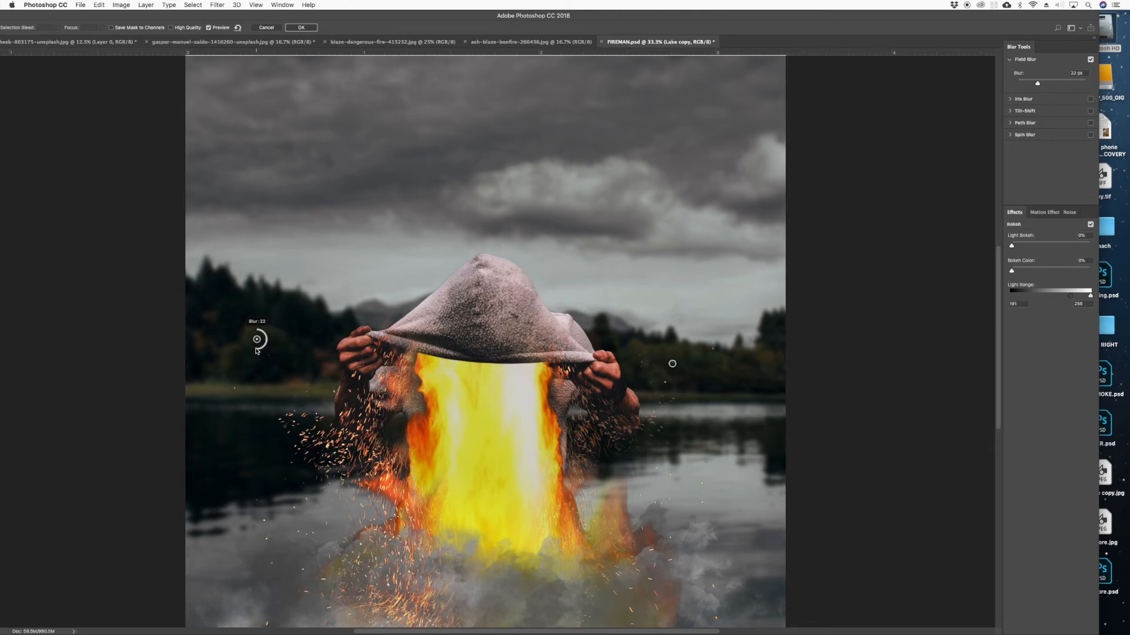
left_click(1074, 74)
type("20")
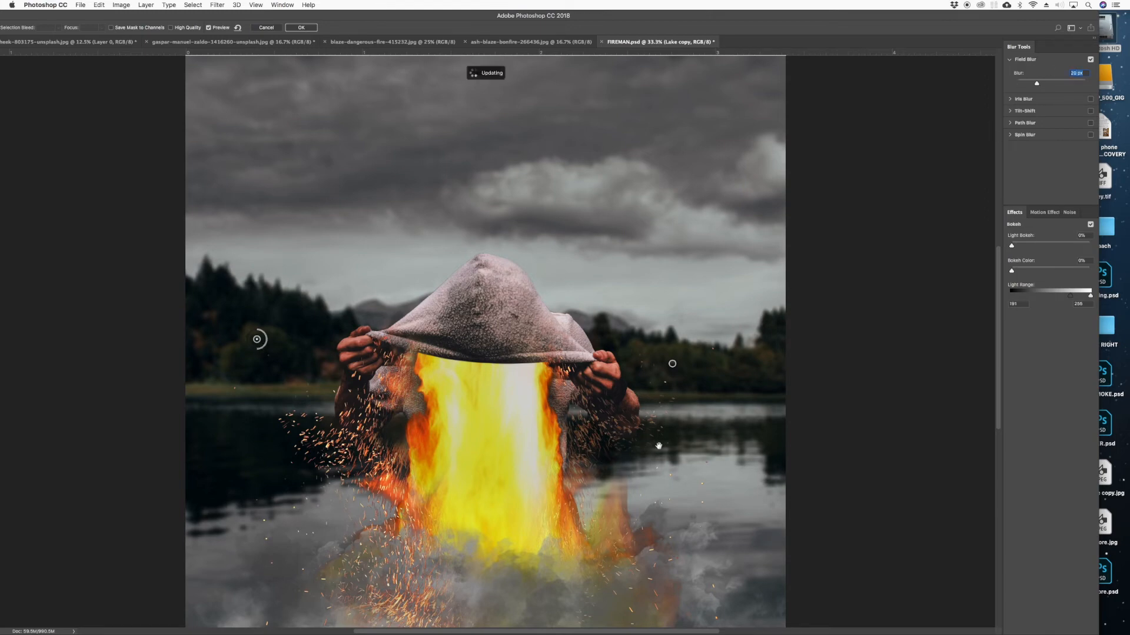
- Add a blur pin on the foreground water right of the fire, nudge it slightly up and reduce its blur amount
left_click_drag(658, 445, 665, 333)
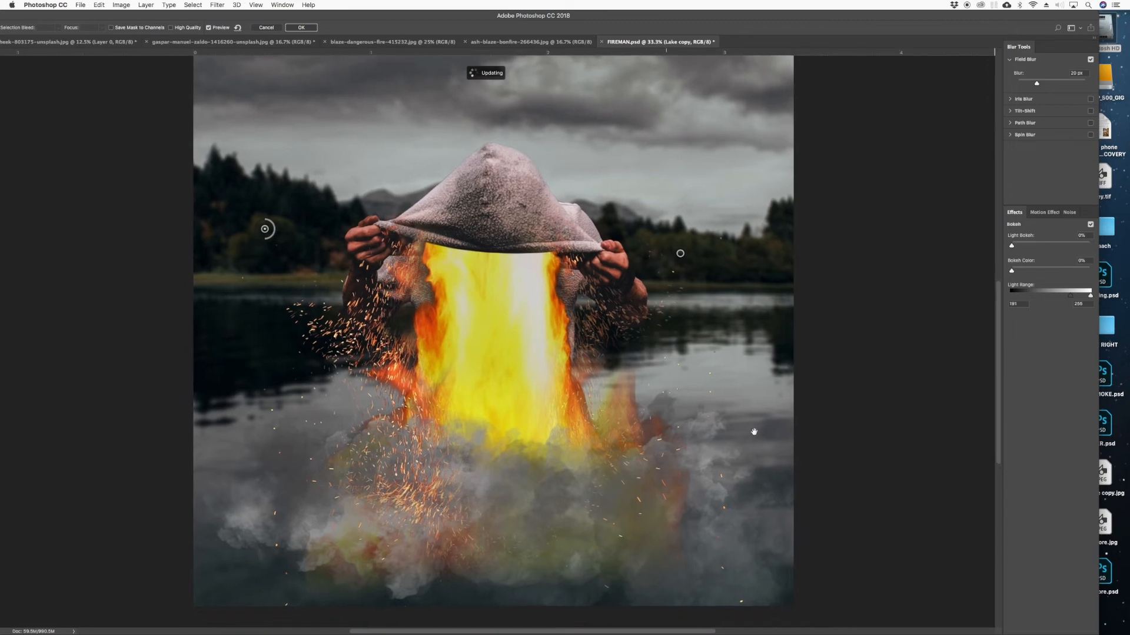
left_click_drag(773, 450, 774, 457)
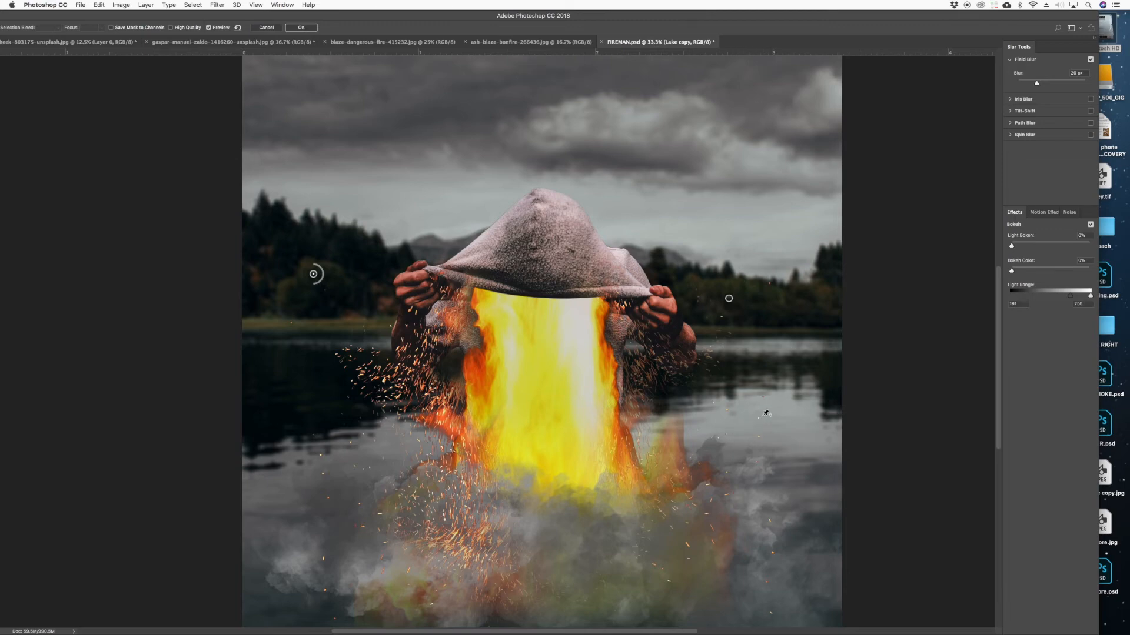
left_click(784, 455)
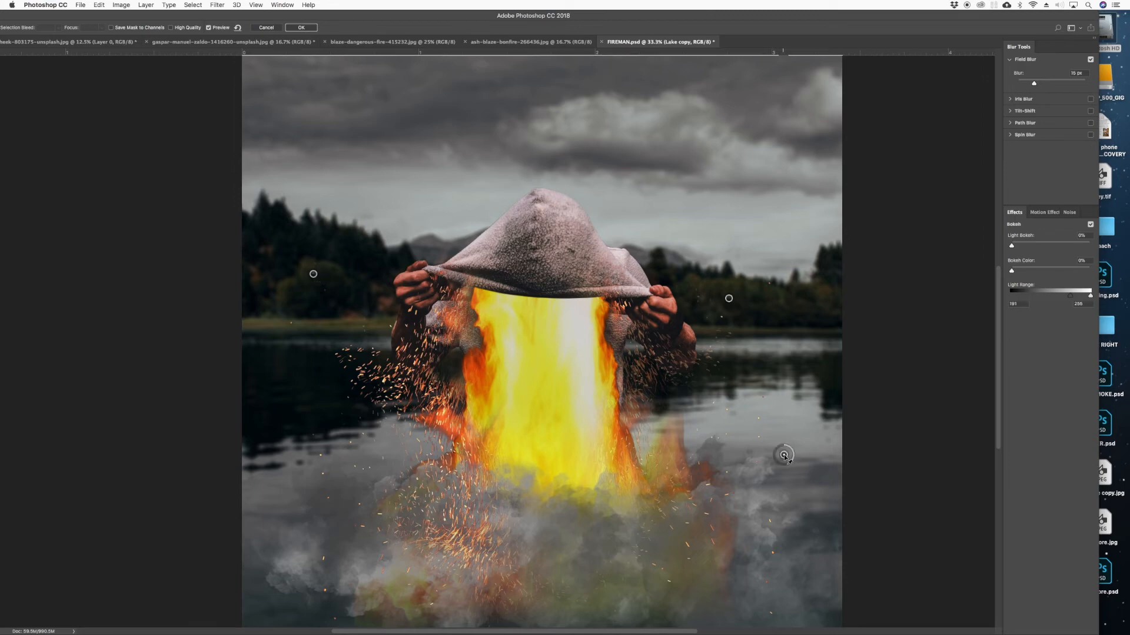
left_click_drag(783, 455, 769, 429)
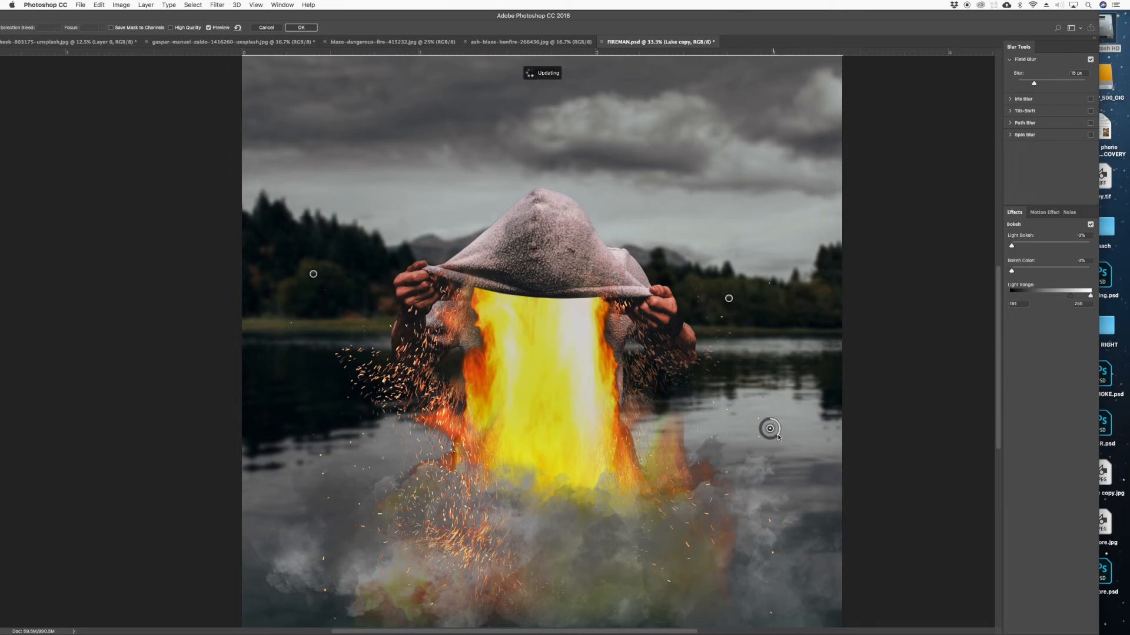
left_click_drag(776, 435, 863, 327)
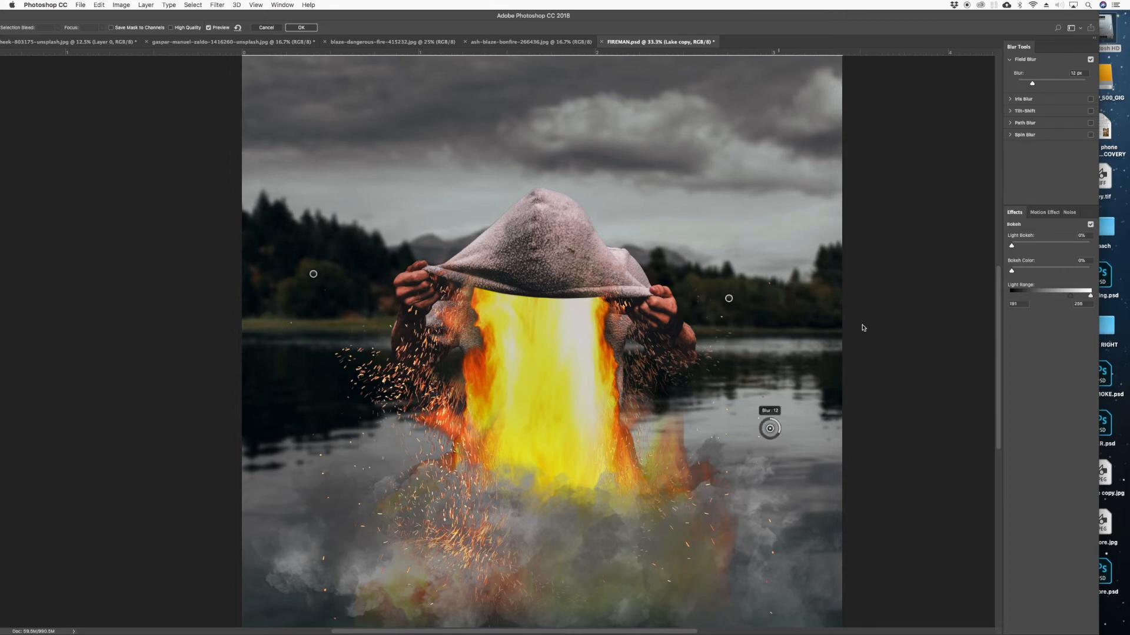
double_click(1069, 74)
key("BackSpace")
- Add a blur pin on the foreground water left of the fire and set its blur to 10 px
left_click(329, 436)
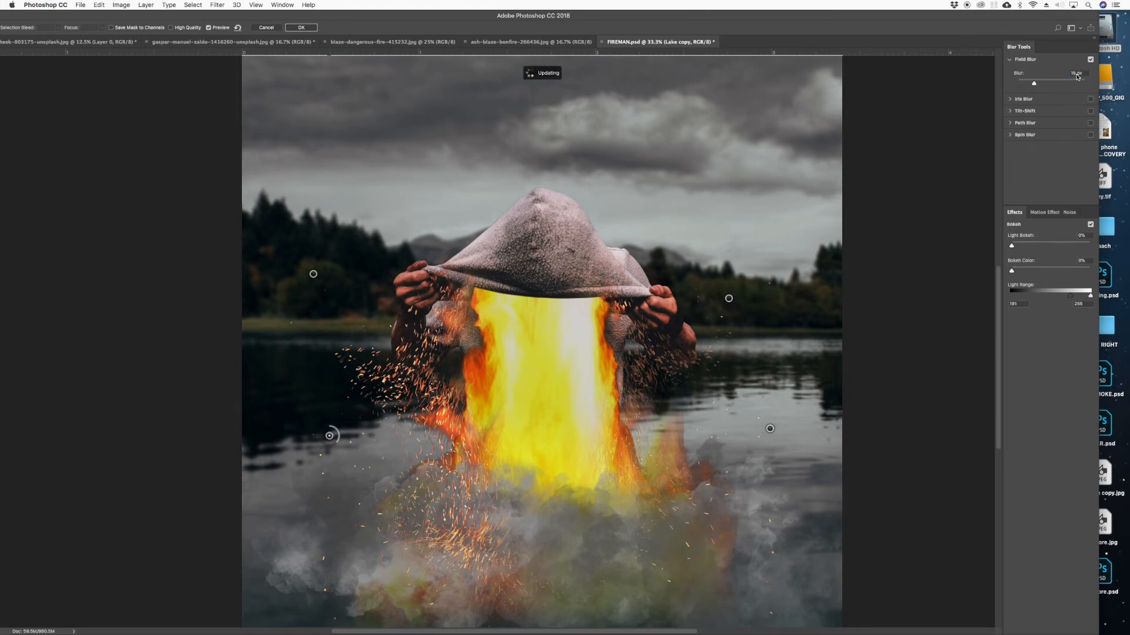
left_click_drag(1076, 73, 1065, 72)
type("10")
key("Return")
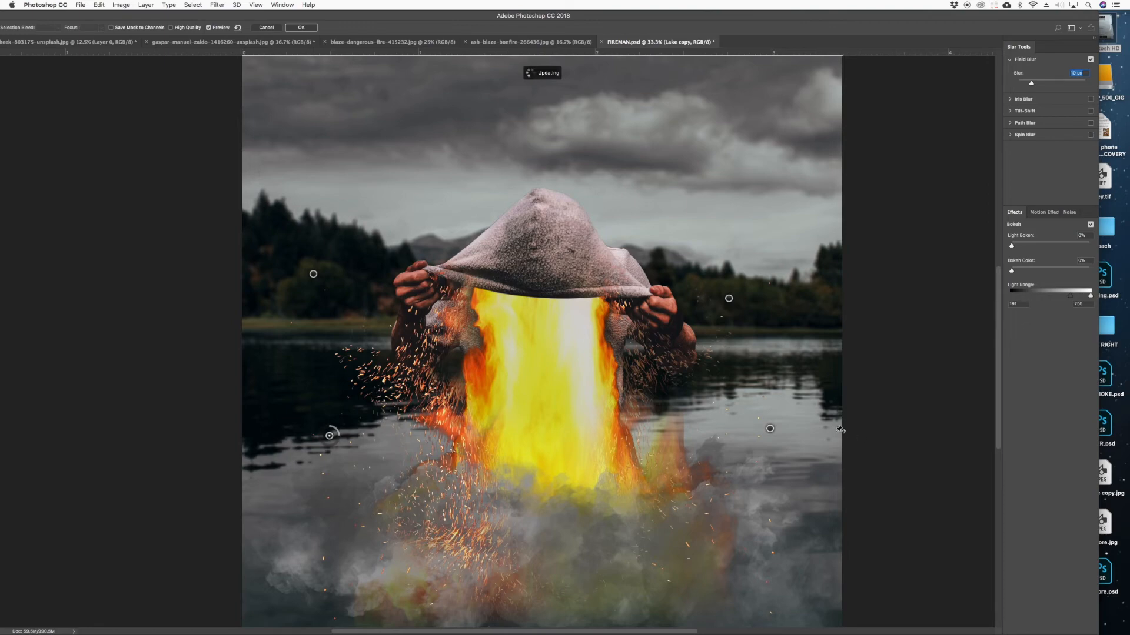
- Add a 20 px blur pin on the dark water just below the shoreline, right of the man
left_click(779, 364)
left_click_drag(1076, 73, 1058, 72)
type("20")
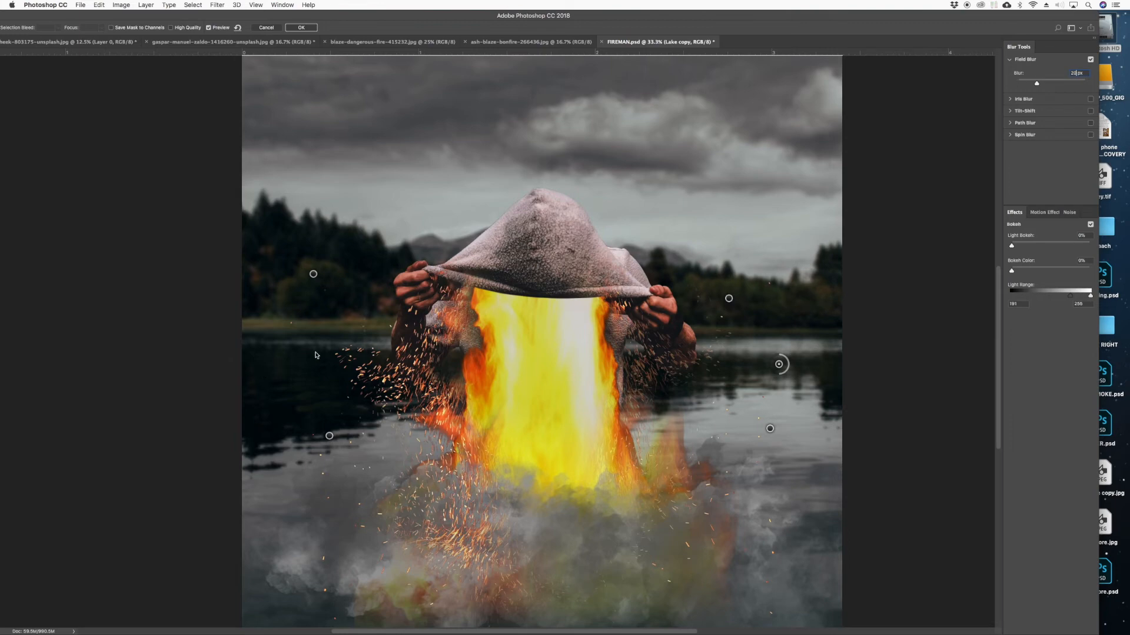
- Add a 20 px blur pin on the dark water below the shoreline left of the man, and apply the Field Blur
left_click(303, 355)
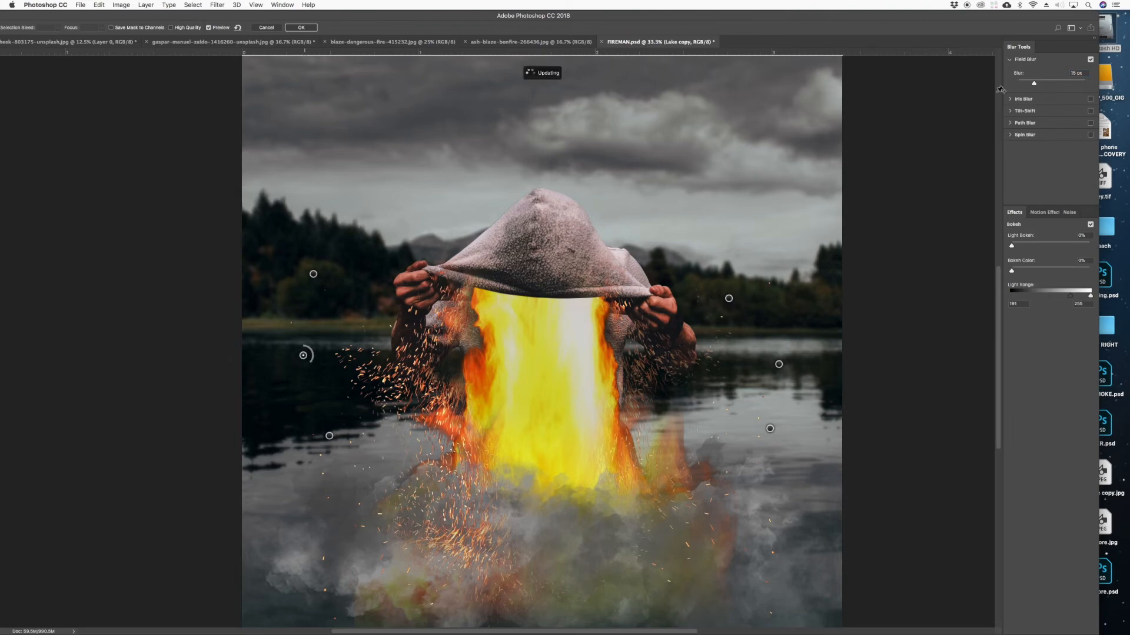
left_click_drag(1077, 73, 1063, 72)
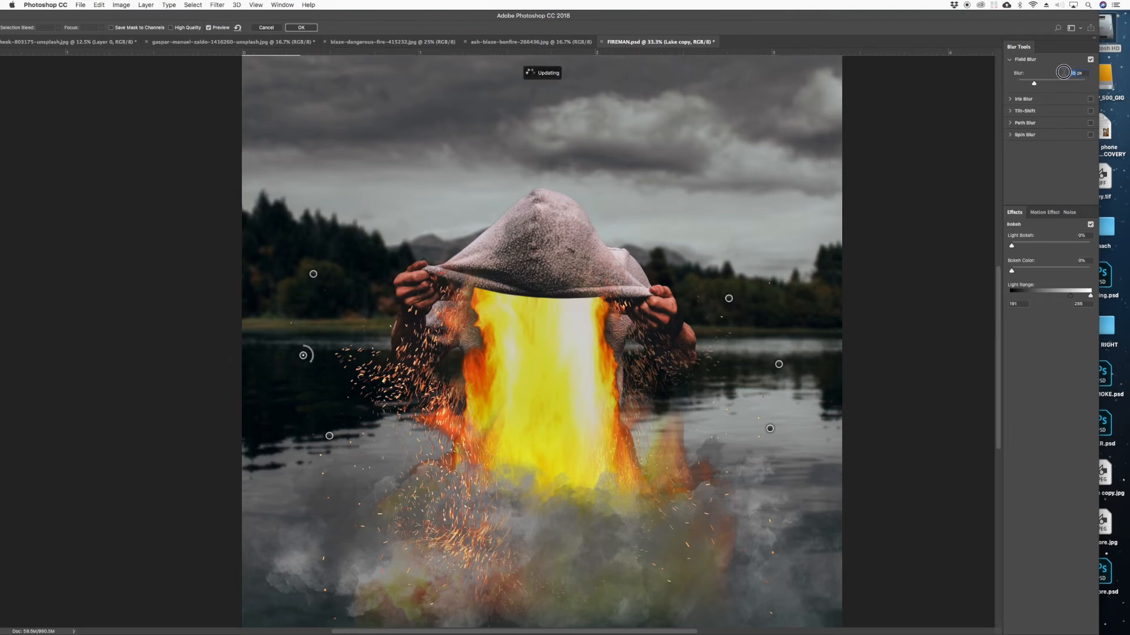
type("2")
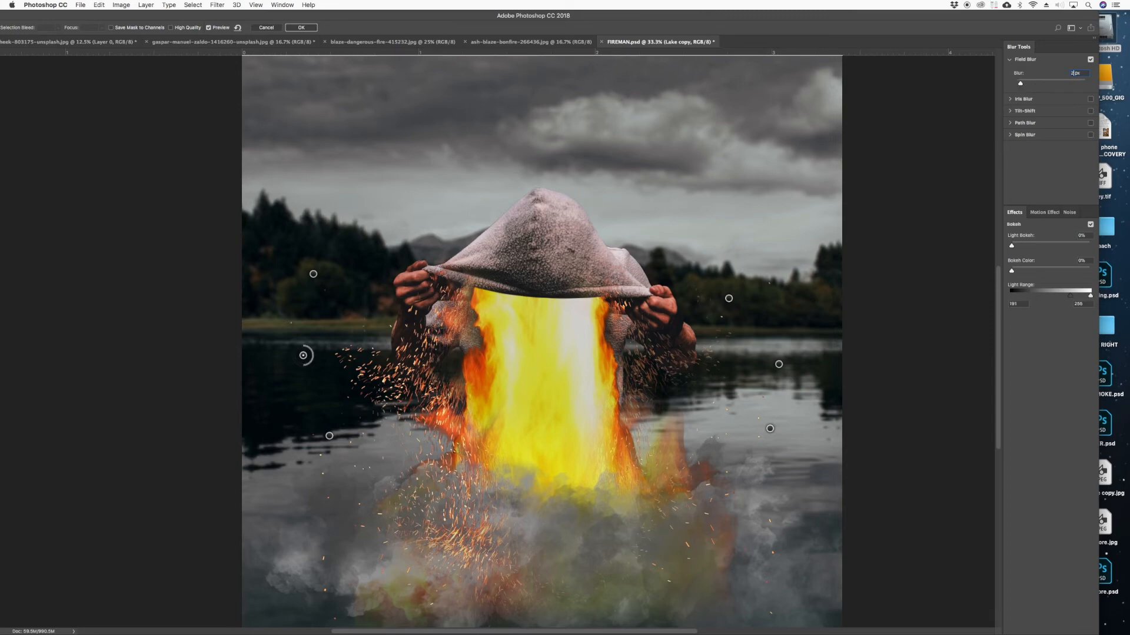
type("0")
scroll(805, 409, "down", 2)
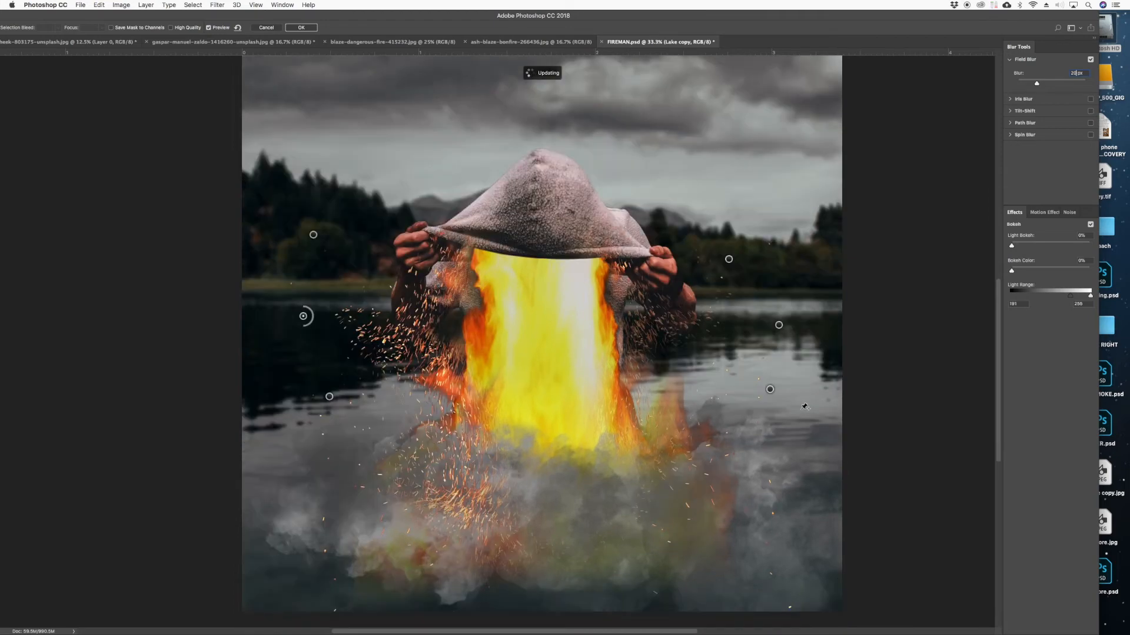
scroll(804, 406, "down", 1)
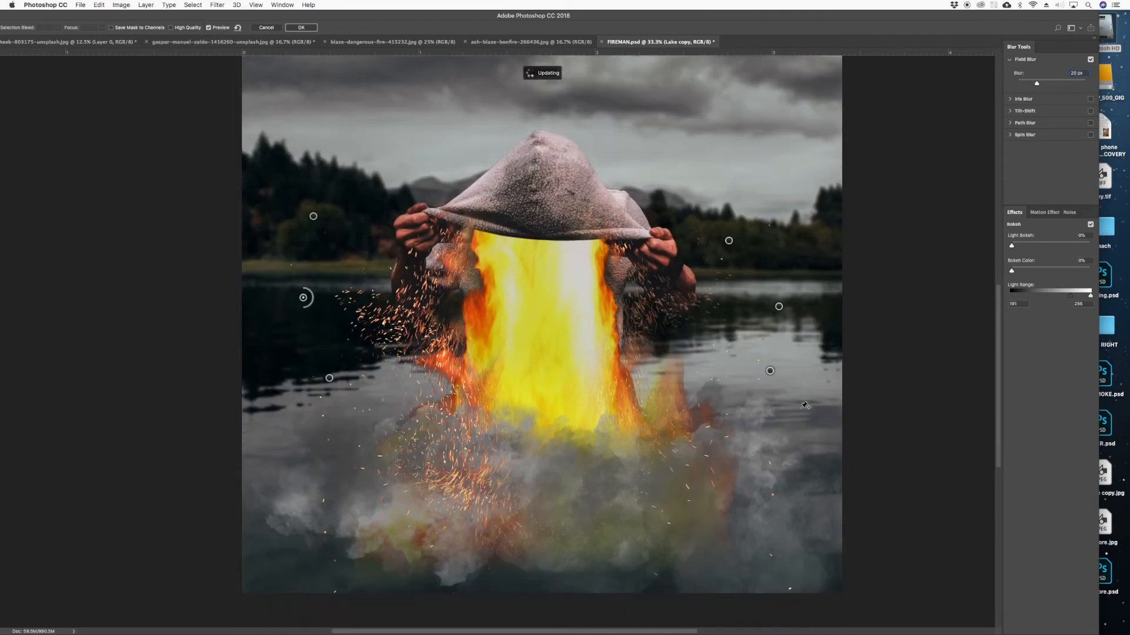
scroll(804, 406, "down", 1)
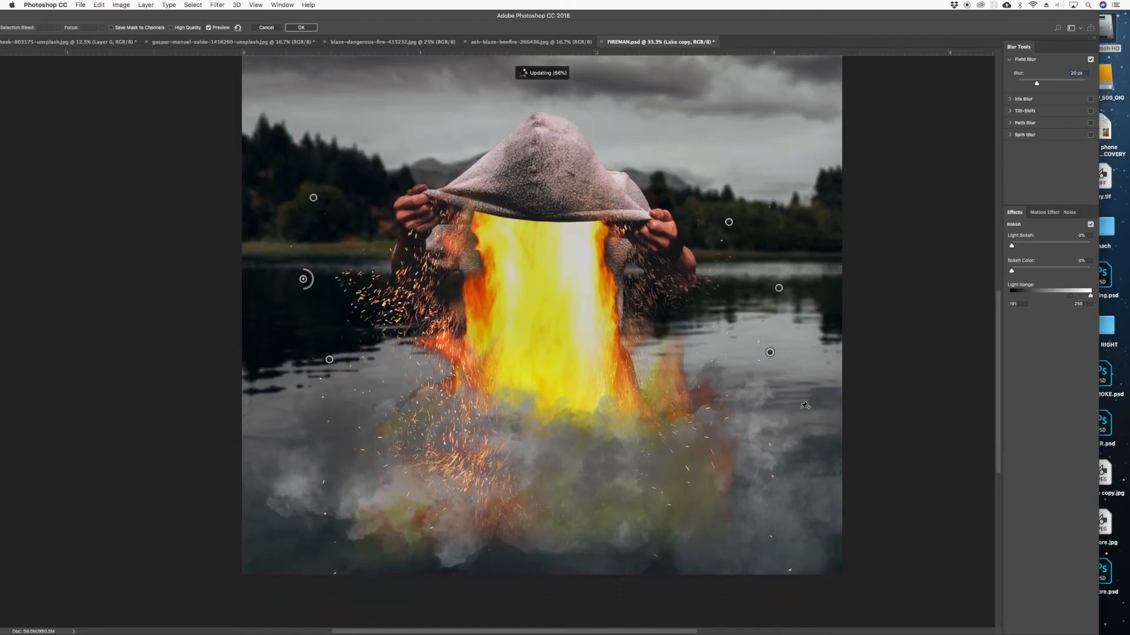
scroll(804, 406, "up", 4)
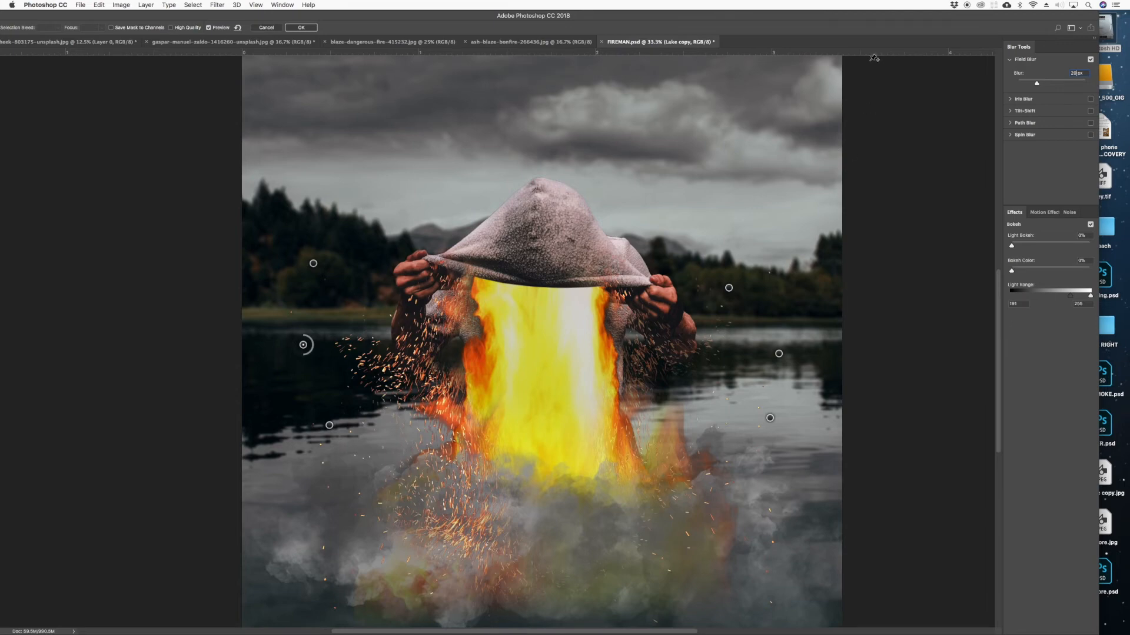
left_click(301, 27)
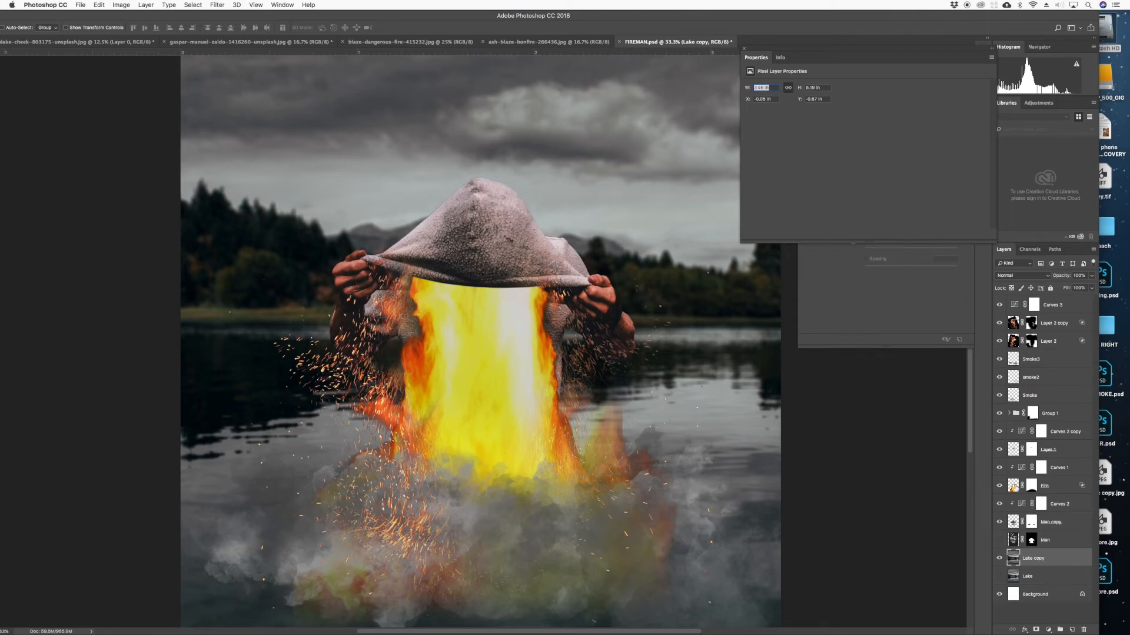
- Toggle the visibility of the Fire layer and Group 1 to check which flames each one contains
left_click(1012, 487)
left_click(999, 486)
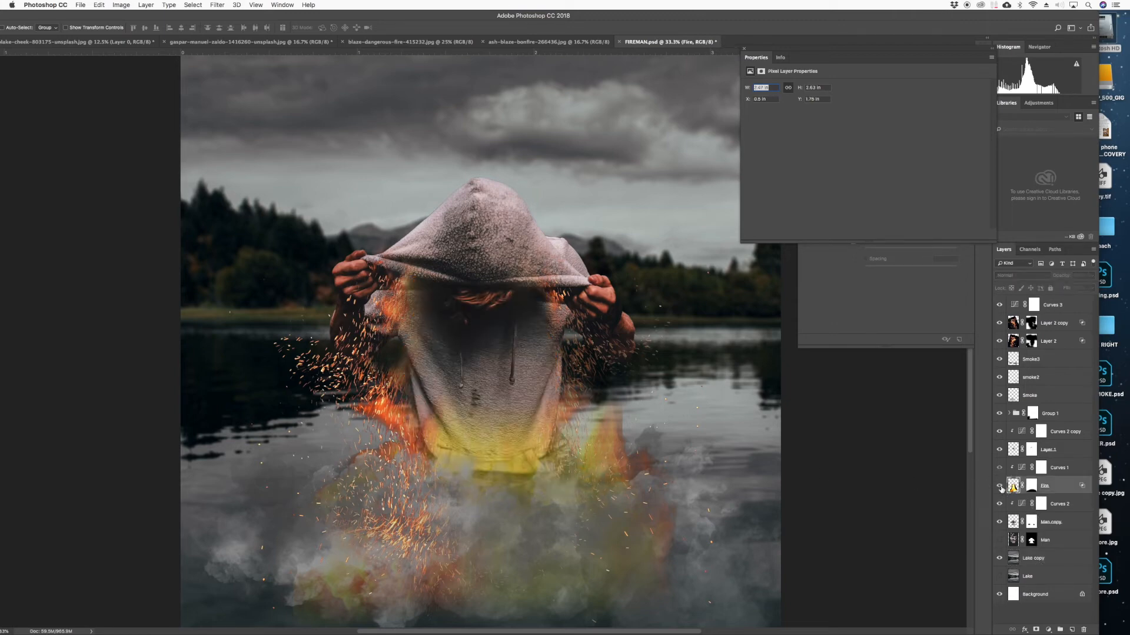
left_click(999, 486)
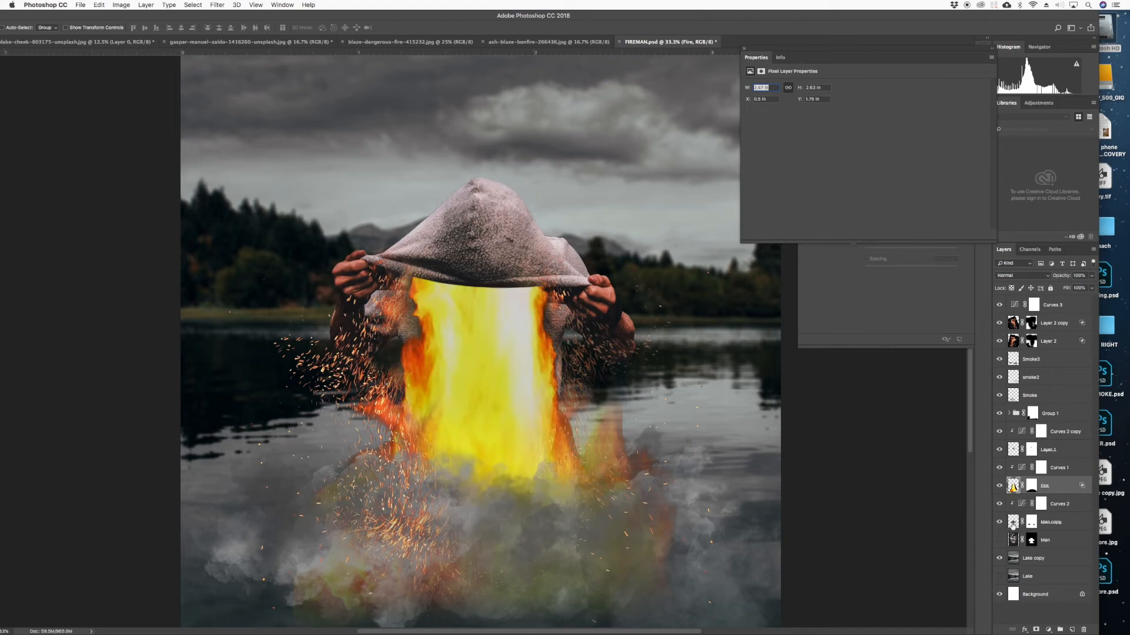
left_click(1000, 415)
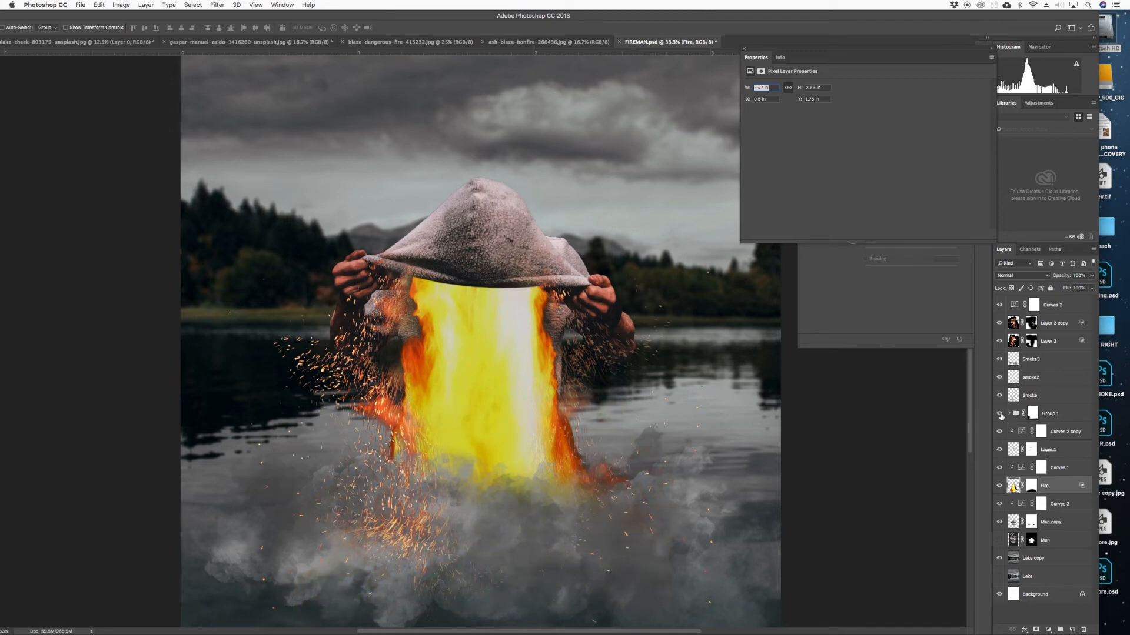
left_click(1000, 415)
left_click(999, 415)
left_click(999, 414)
- Rename the Group 1 layer group as Fire 2
left_click(1033, 413)
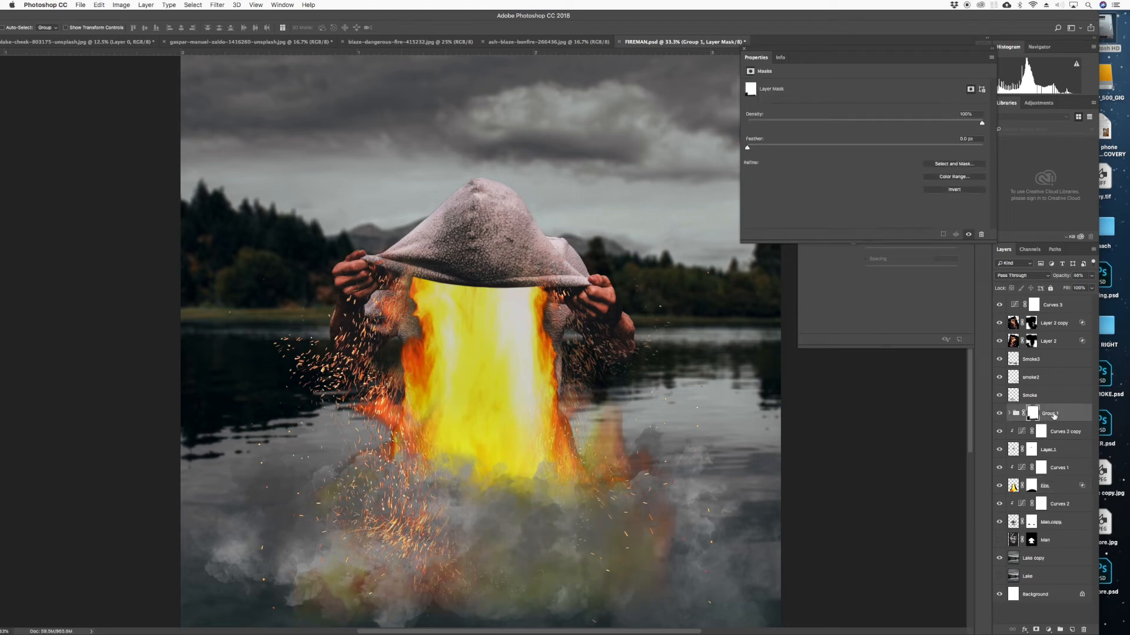
double_click(1050, 414)
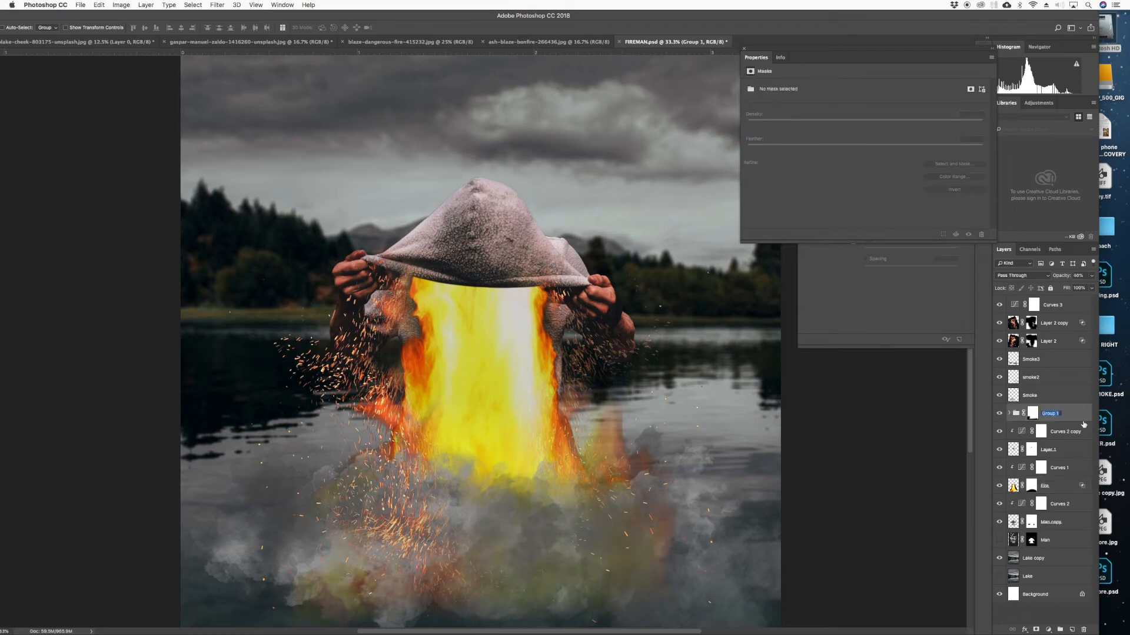
type("Fire 2")
key("Return")
- Paint black on the Fire 2 group's mask with a soft brush of 700 px to hide the stray flame right of the main fire
left_click(1032, 414)
key("b")
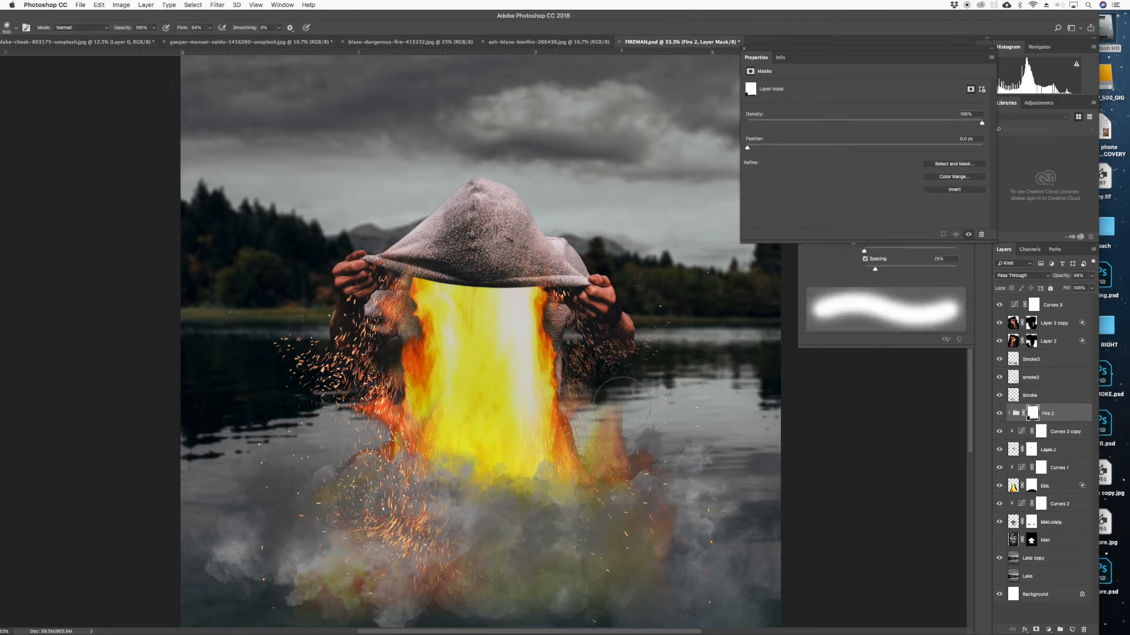
left_click_drag(367, 17, 397, 13)
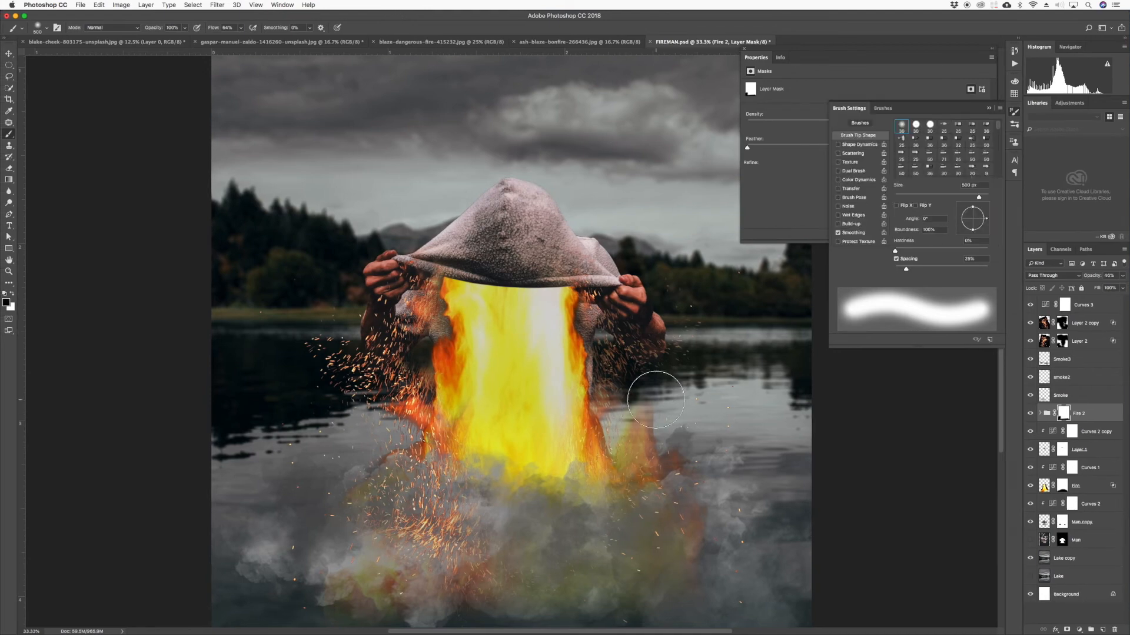
key("bracketright")
key("bracketright")
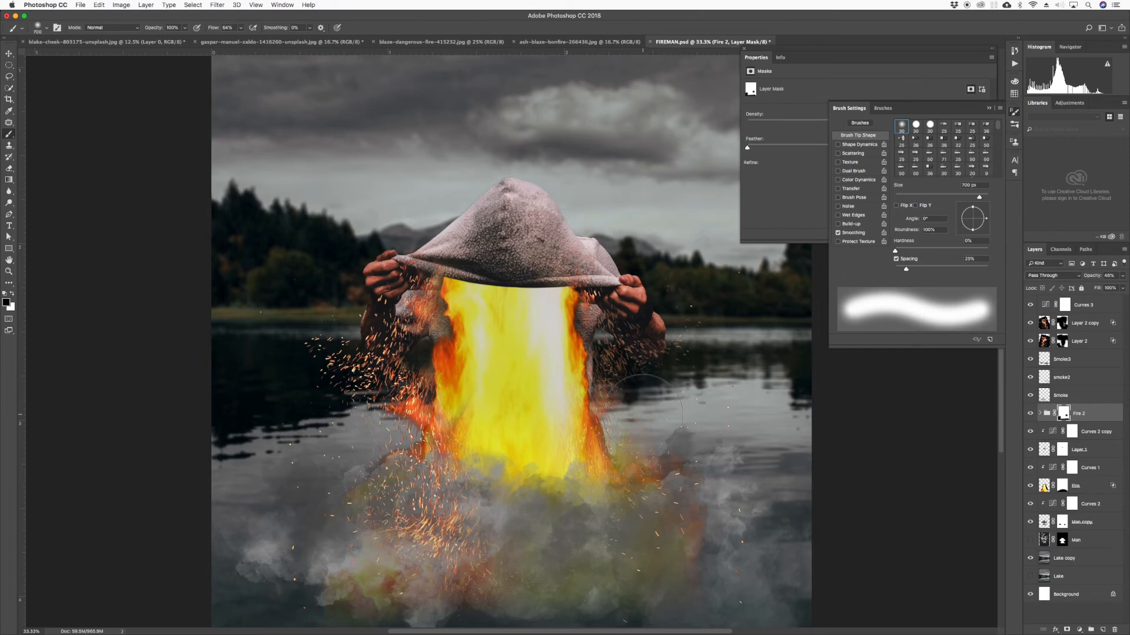
key("bracketleft")
key("bracketleft")
key("bracketleft")
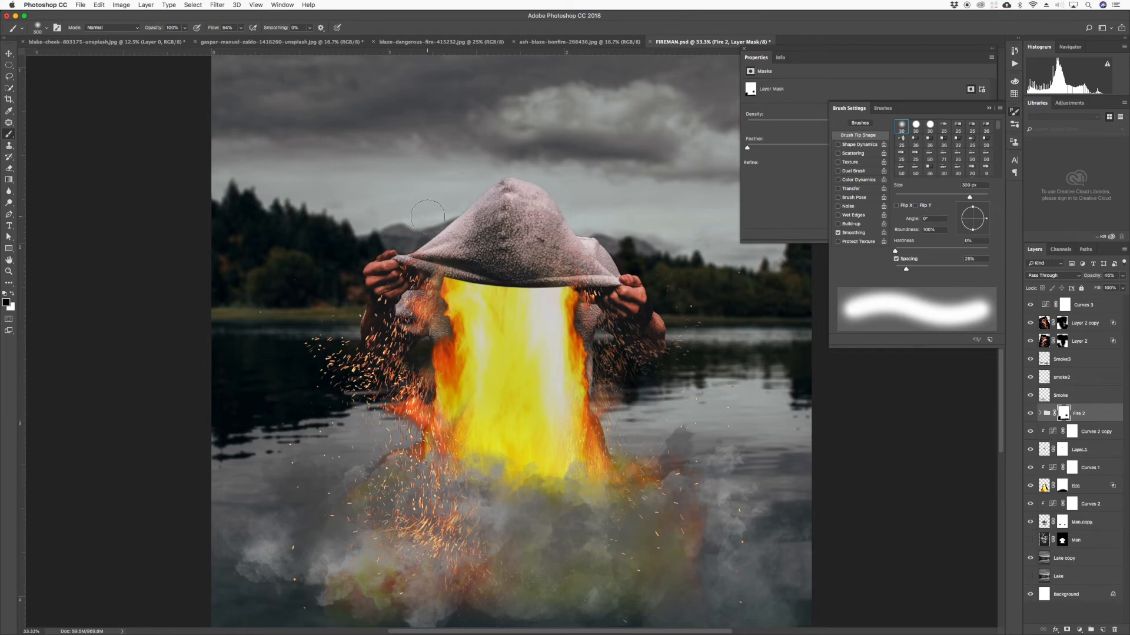
left_click(8, 54)
key("super+minus")
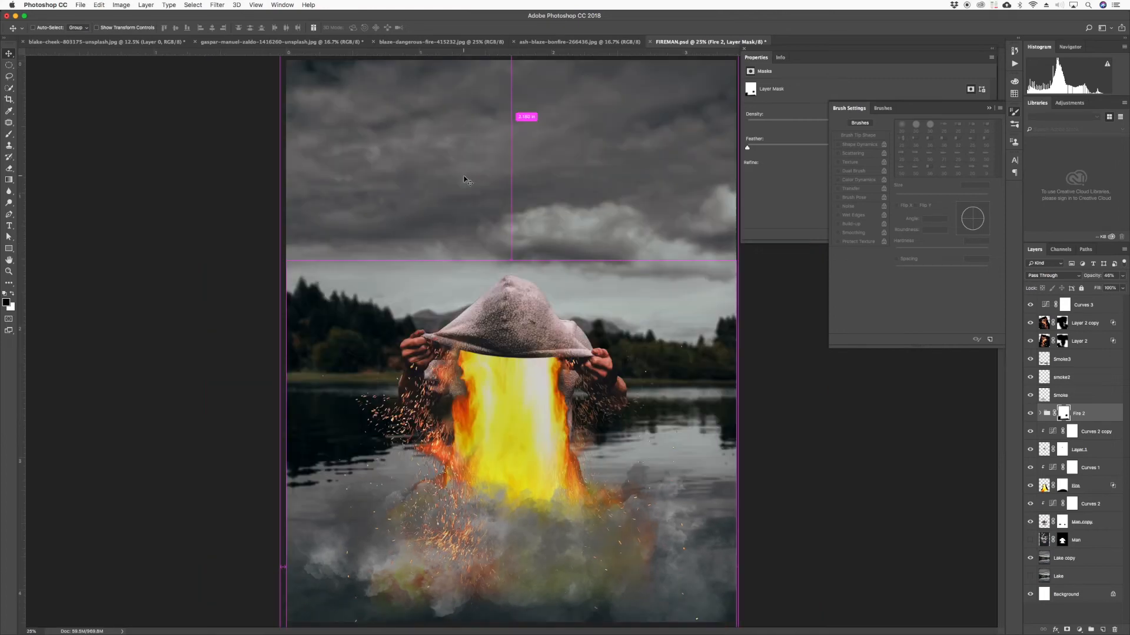
- Save the FIREMAN.psd document with the cleaned-up Fire 2 mask
key("super")
key("super+minus")
key("super+s")
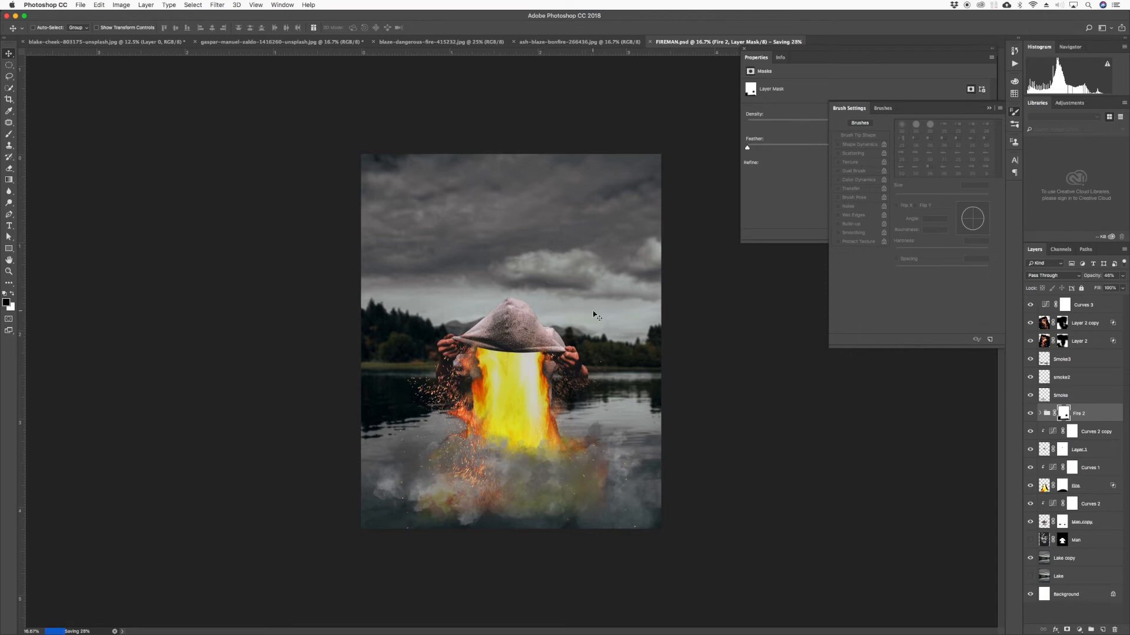
- Identify the layer holding the sparks left of the fire and select the layer mask of Layer 2
key("super+plus")
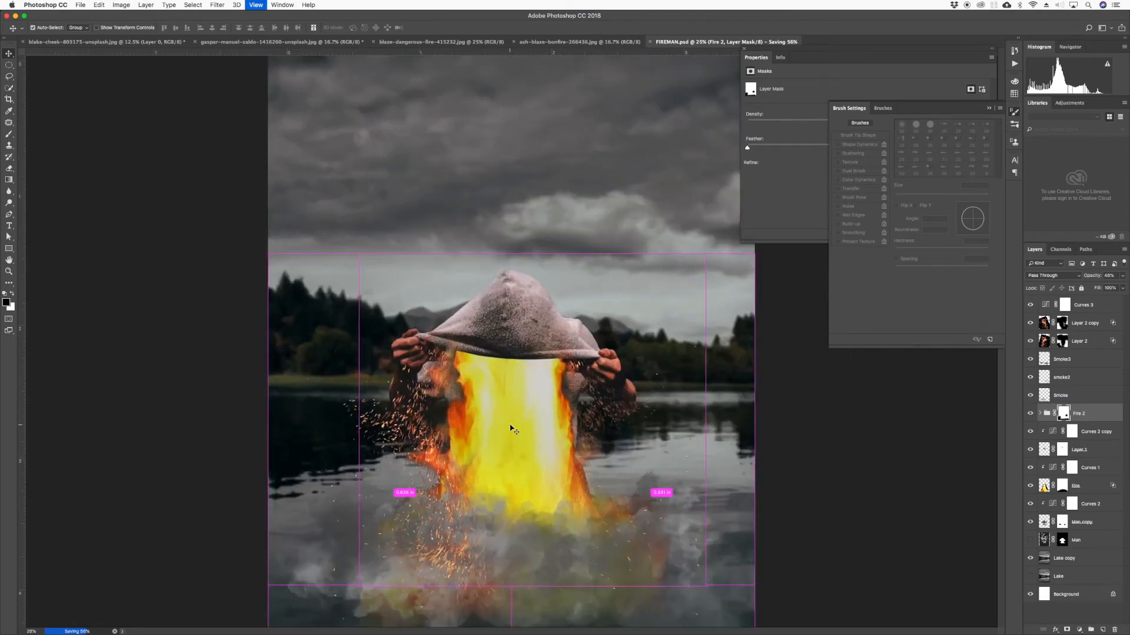
left_click_drag(443, 504, 448, 474)
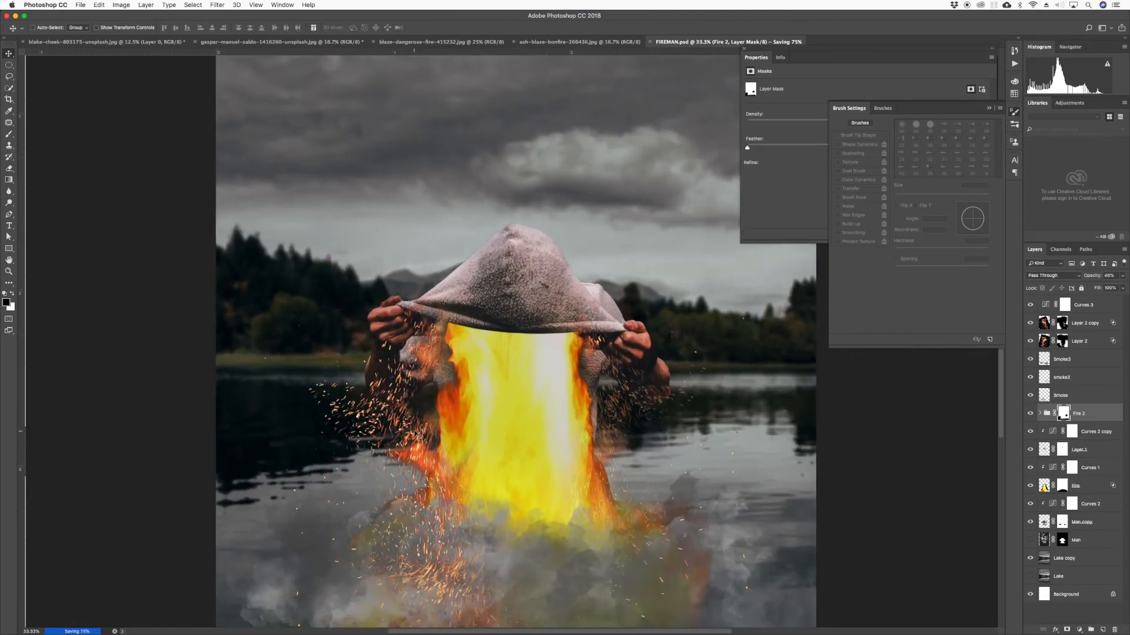
left_click(400, 420, "super")
mouse_move(406, 420)
left_mouse_down()
mouse_move(390, 409)
mouse_move(412, 410)
left_mouse_up()
key("super+z")
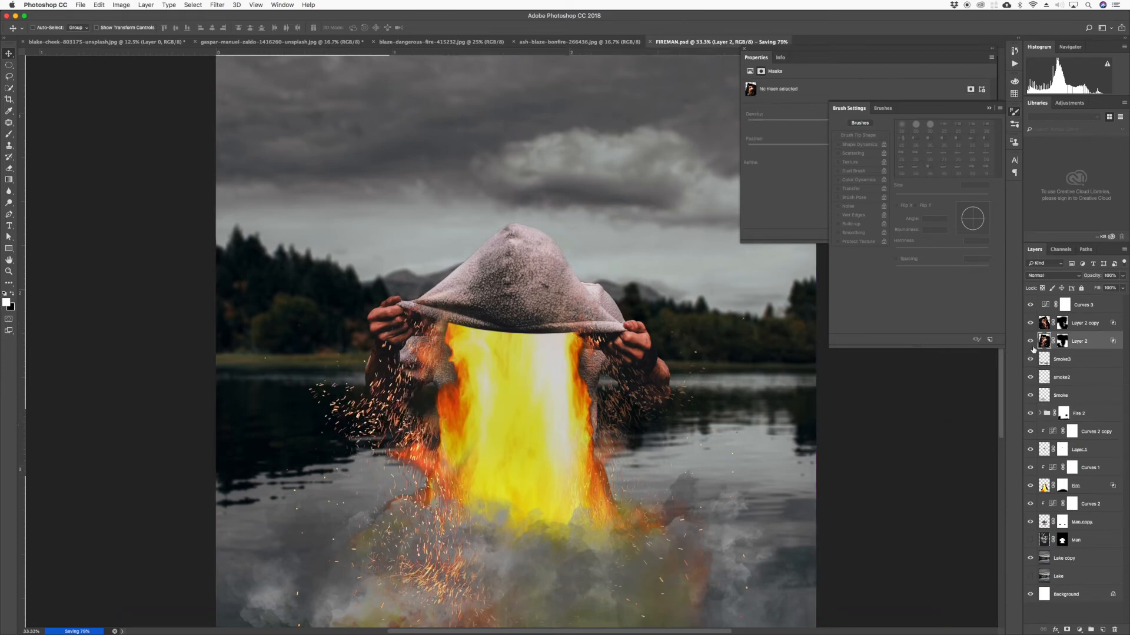
left_click(1030, 342)
left_click(1030, 341)
left_click(1062, 342)
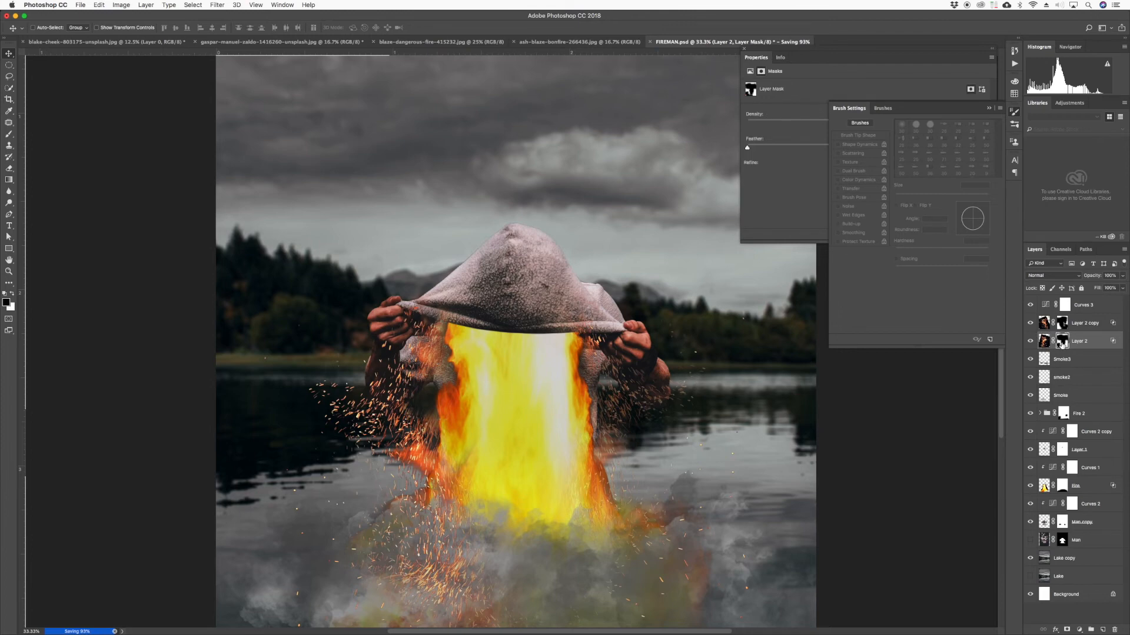
- Paint black on the Layer 2 mask with a larger soft brush to hide the dense sparks left of the fire
scroll(444, 522, "down", 2)
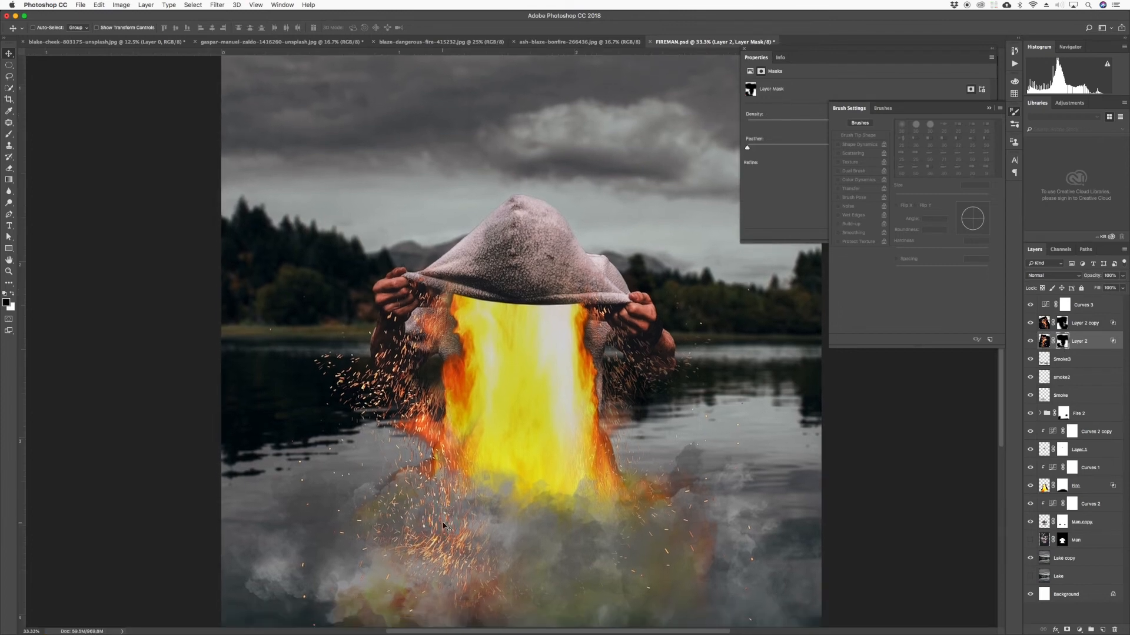
key("b")
key("bracketright")
key("bracketright")
key("bracketright")
key("bracketright")
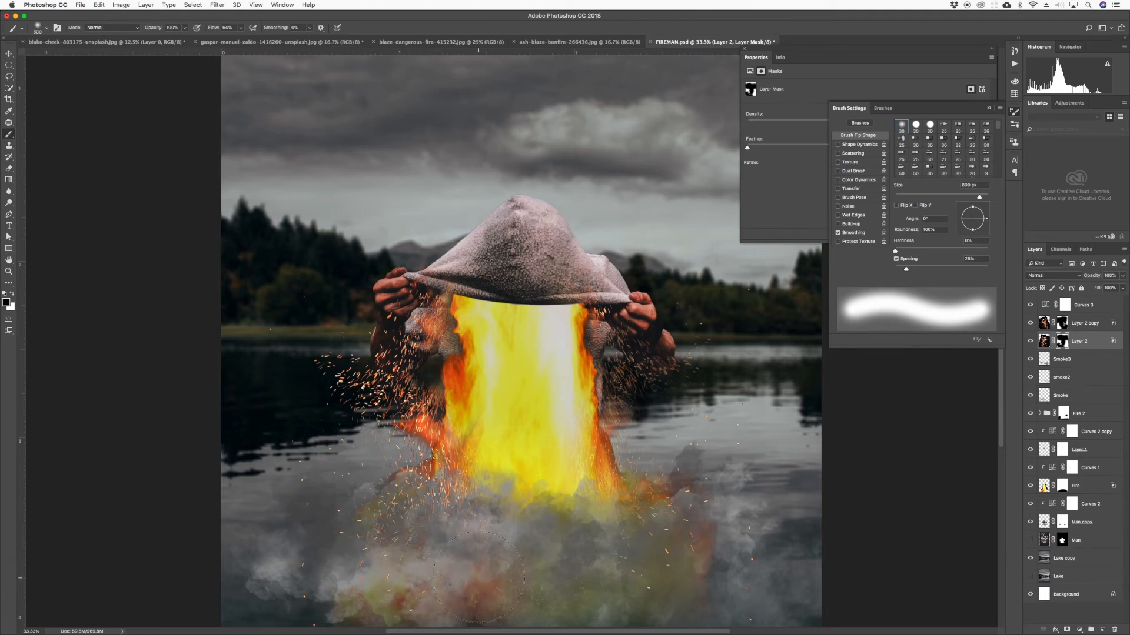
left_click(443, 436)
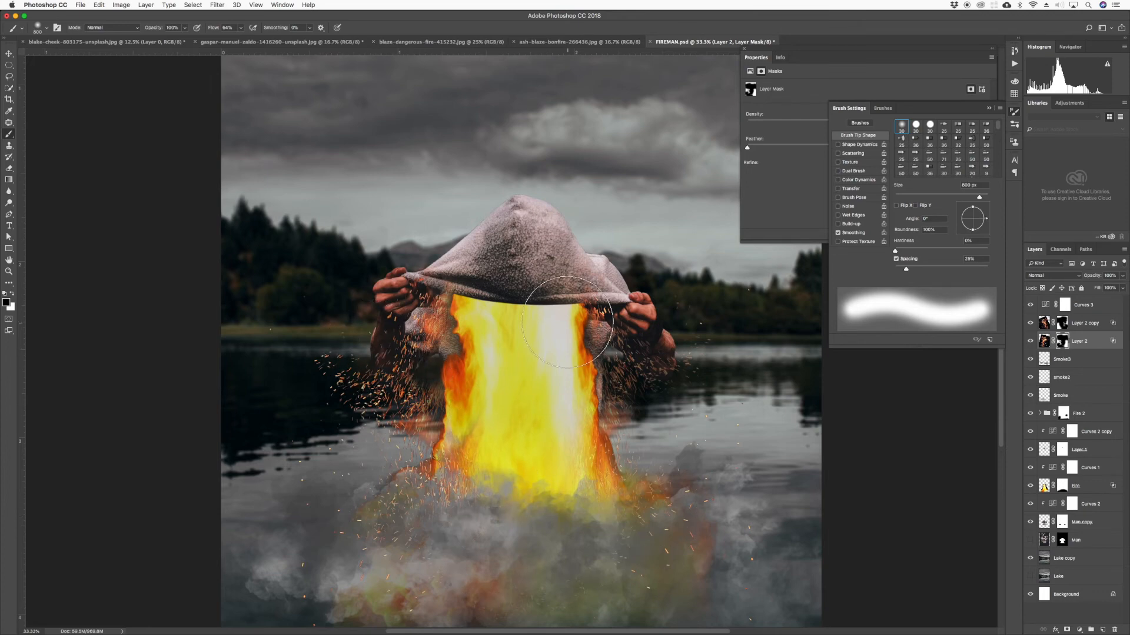
- Save the document with the reduced sparks
key("super+minus")
key("super+minus")
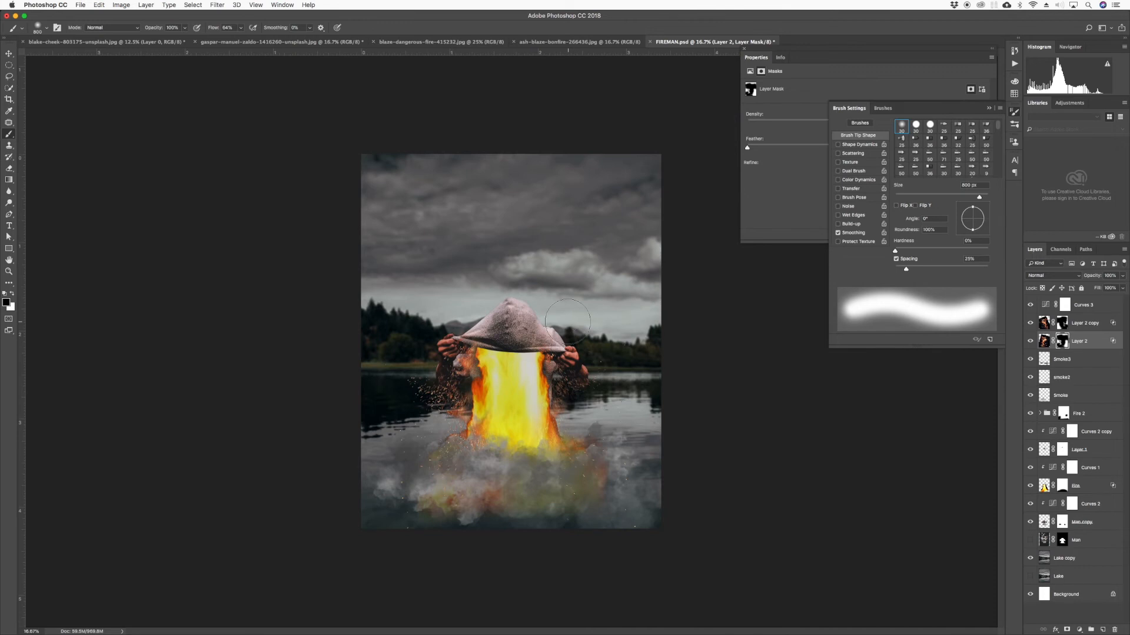
key("super+s")
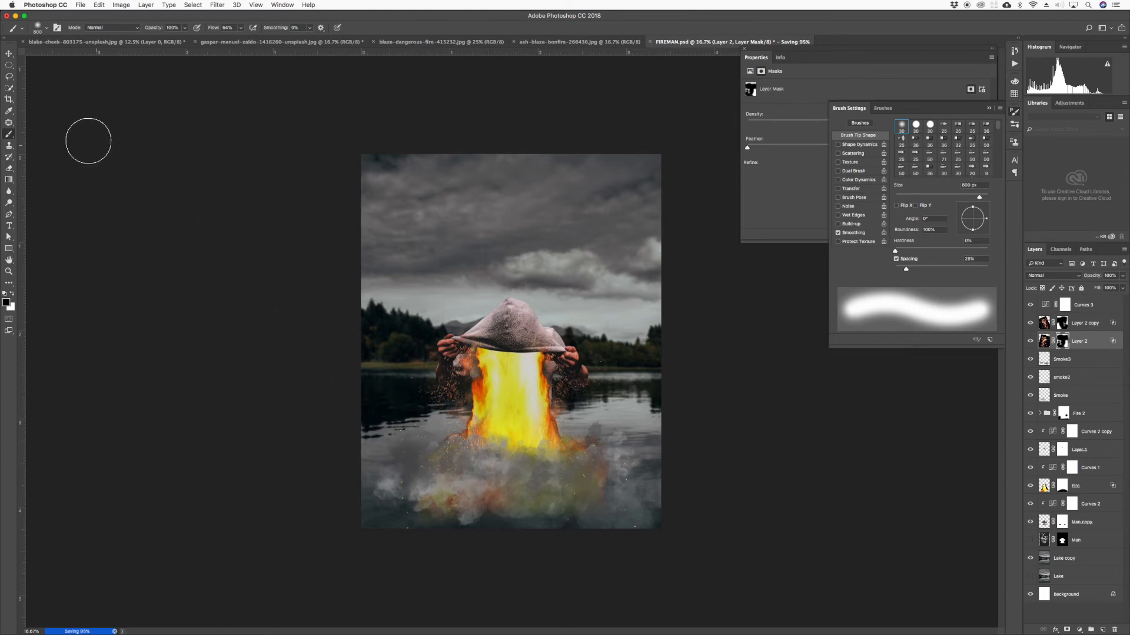
- Add a Color Lookup adjustment layer above Curves 3 and close the brush settings covering its properties
left_click(9, 54)
left_click(1045, 305)
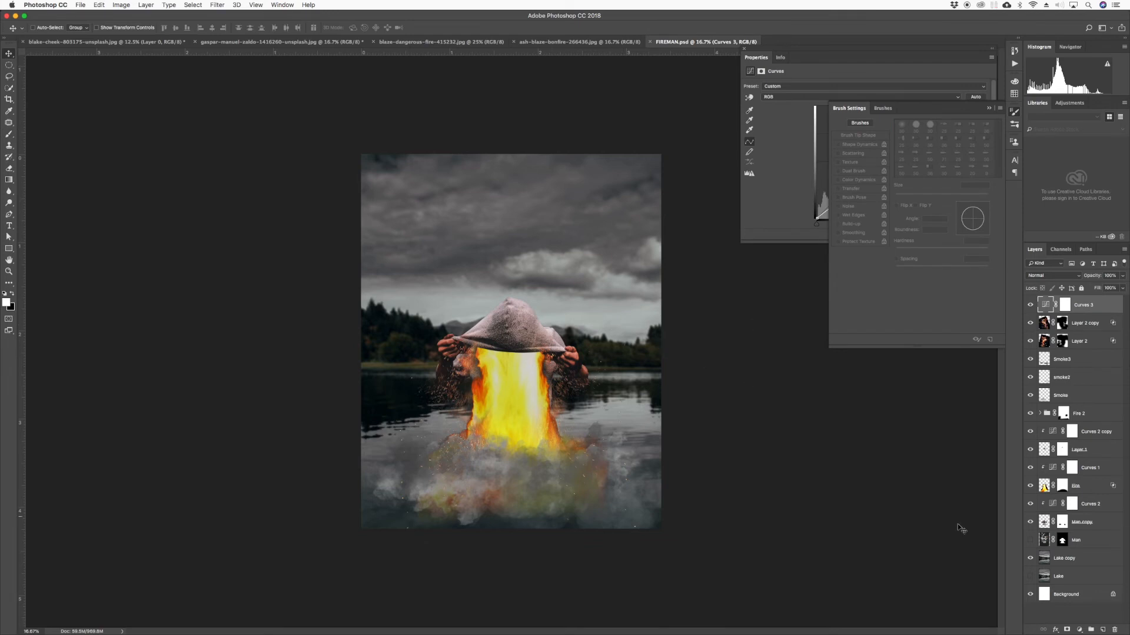
left_click(1079, 630)
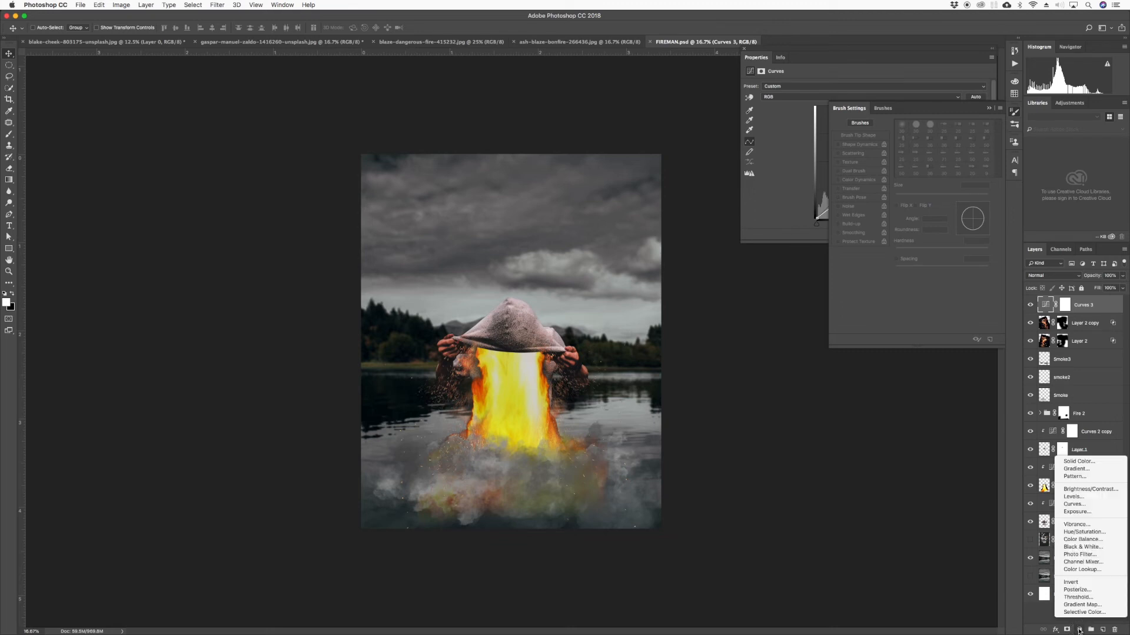
left_click(1078, 569)
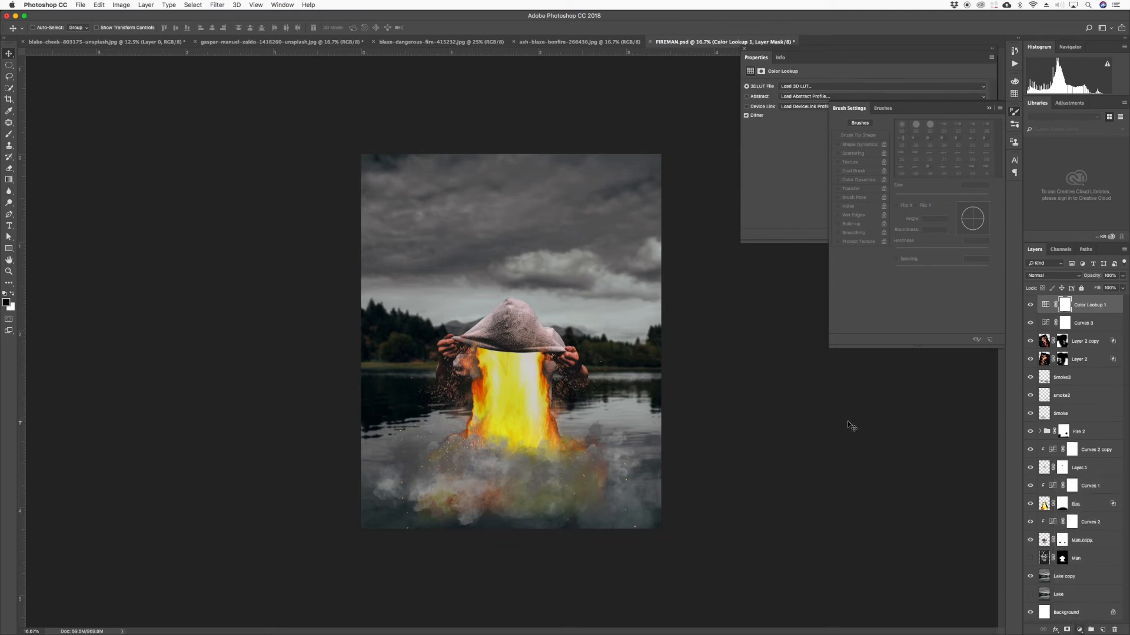
left_click(989, 109)
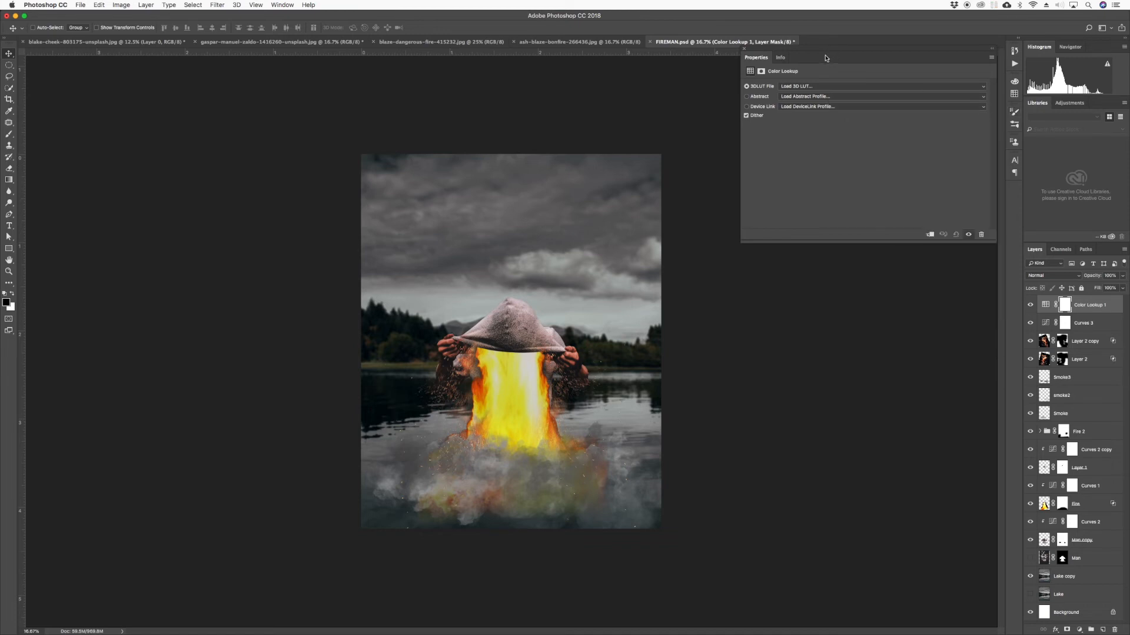
- Try the FoggyNight.3DL and LateSunset.3DL looks as the 3DLUT file of the Color Lookup layer
left_click(805, 87)
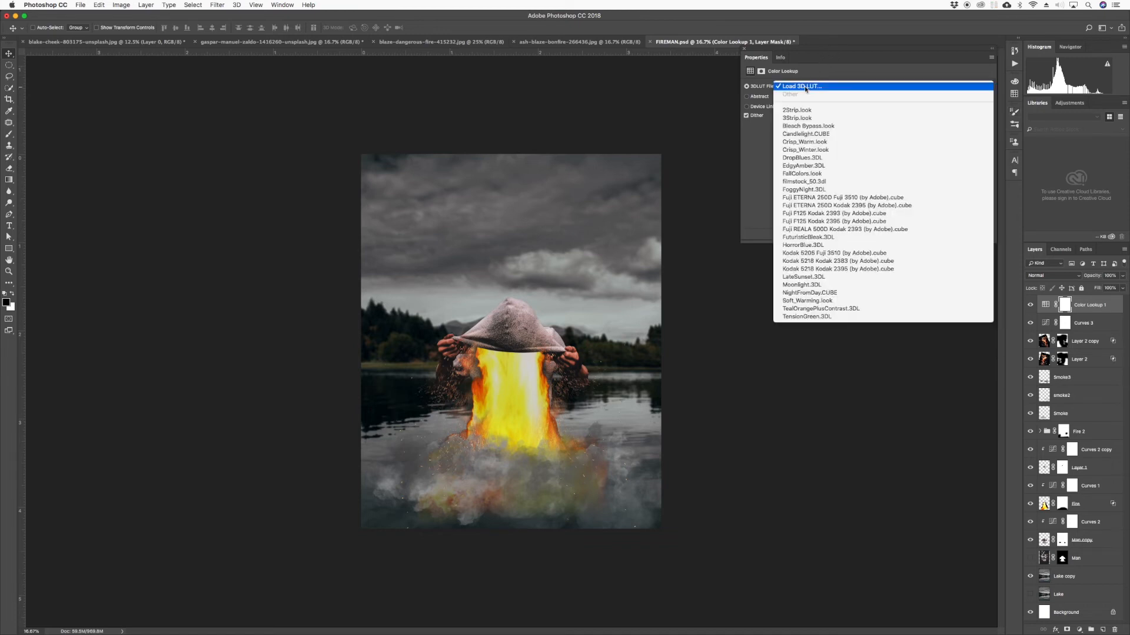
left_click(845, 190)
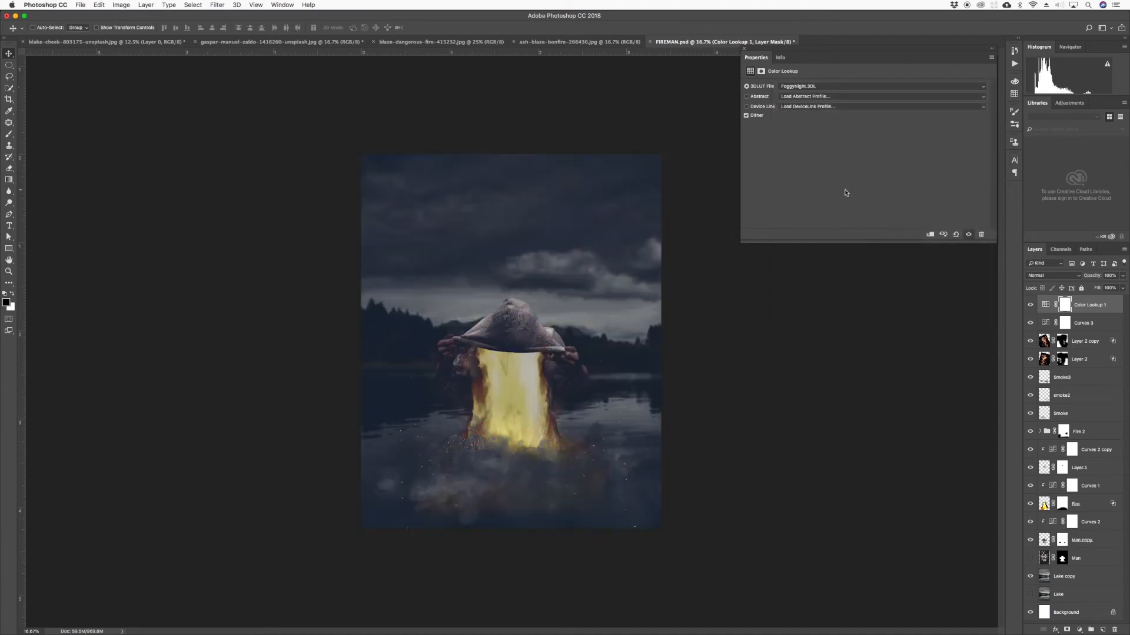
left_click(1121, 275)
mouse_move(1122, 287)
left_mouse_down()
mouse_move(1082, 287)
mouse_move(1122, 286)
left_mouse_up()
left_click(834, 89)
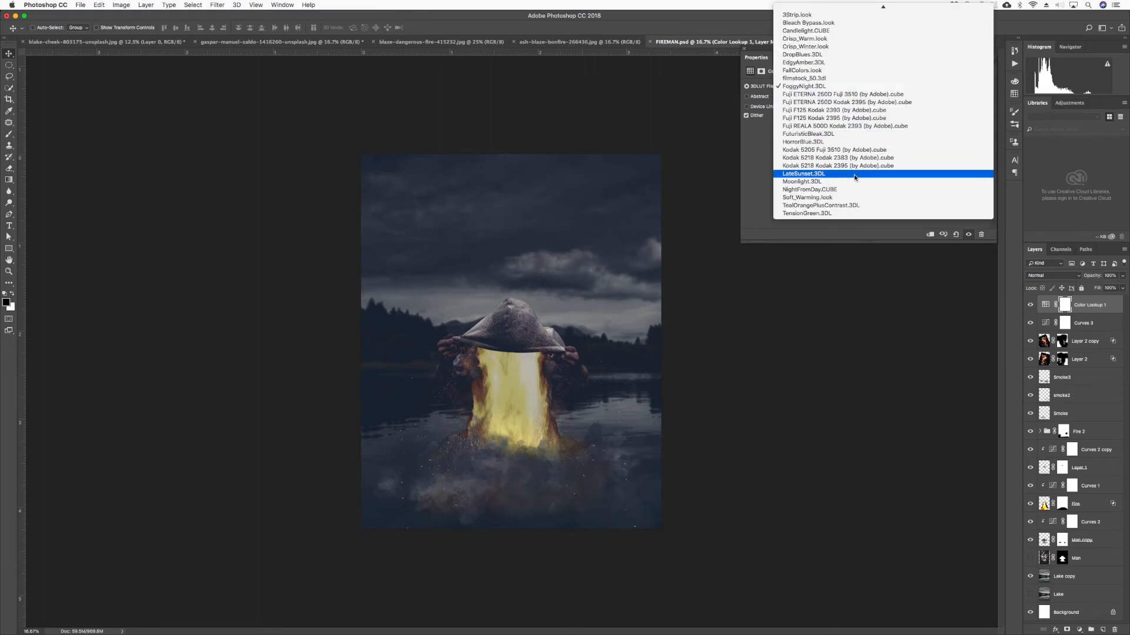
left_click(845, 174)
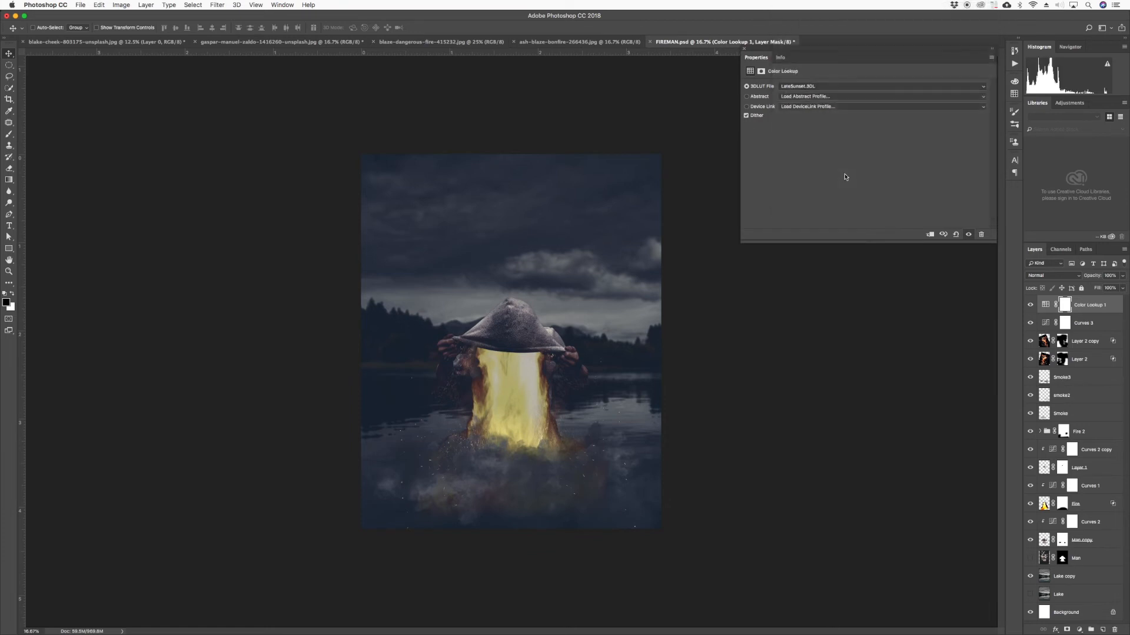
- Try the Moonlight.3DL, NightFromDay.CUBE and Soft_Warming.look files on the Color Lookup layer
left_click(910, 87)
left_click(904, 95)
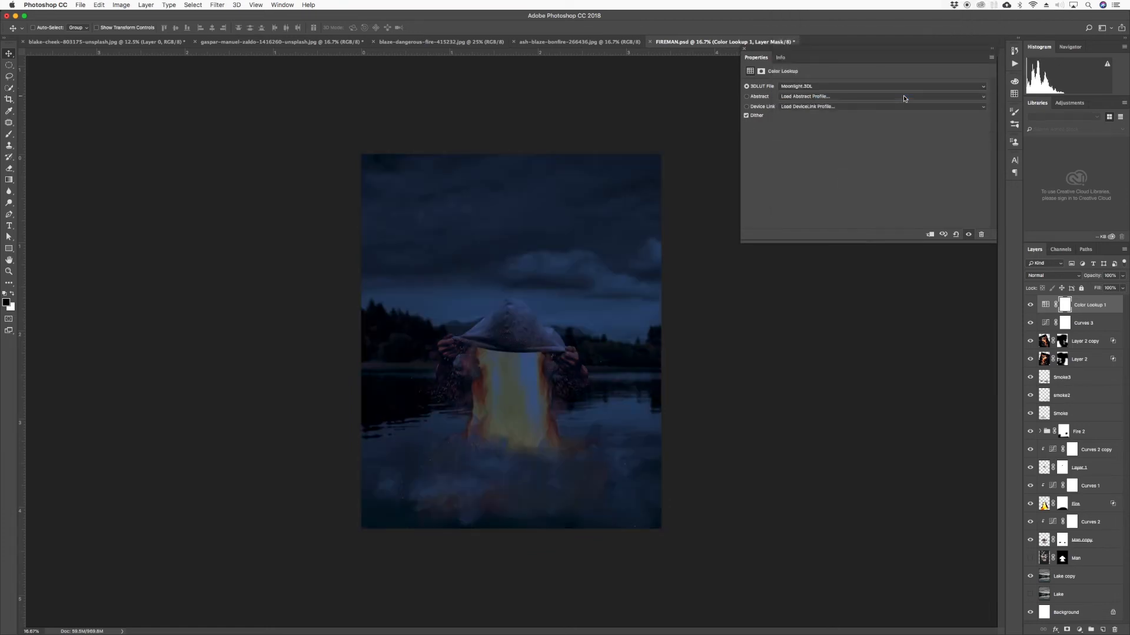
left_click(886, 87)
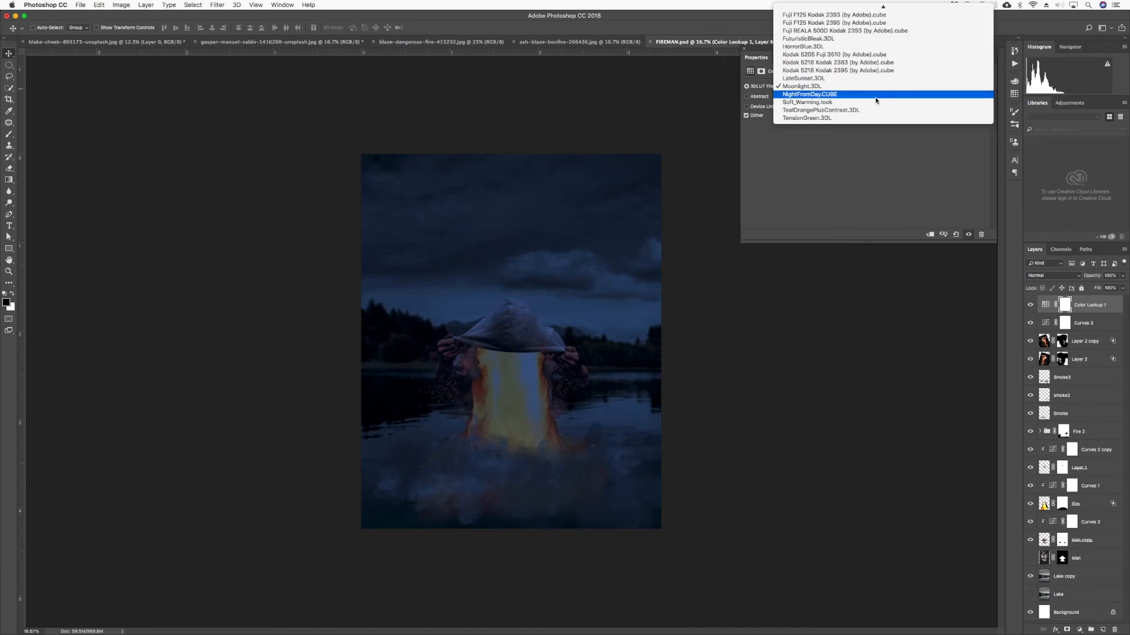
left_click(876, 98)
left_click(847, 89)
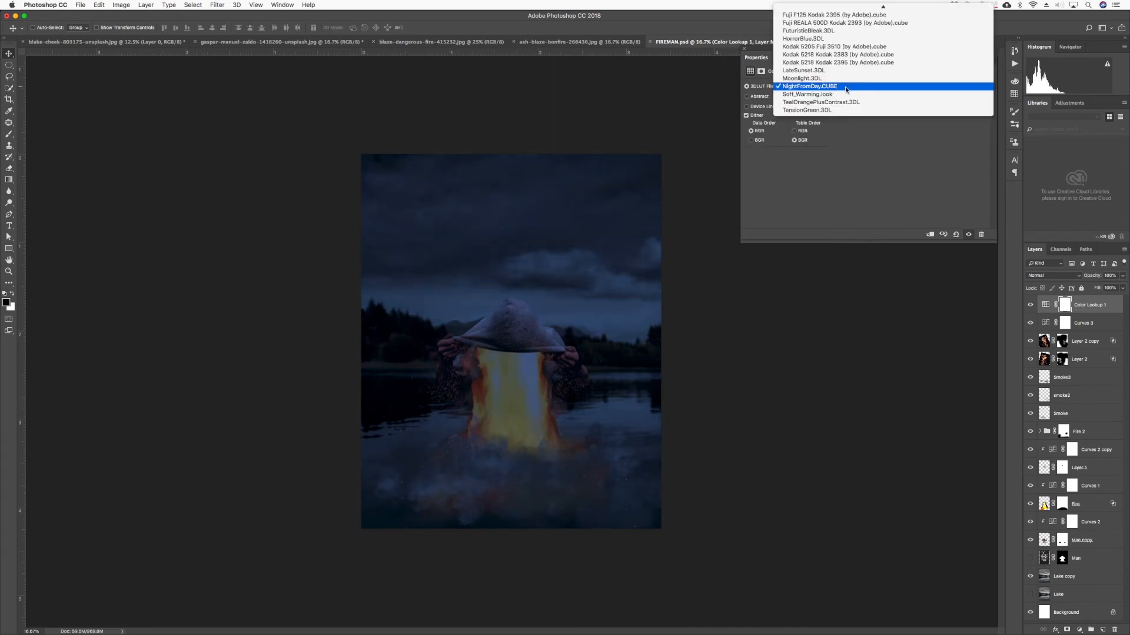
left_click(849, 95)
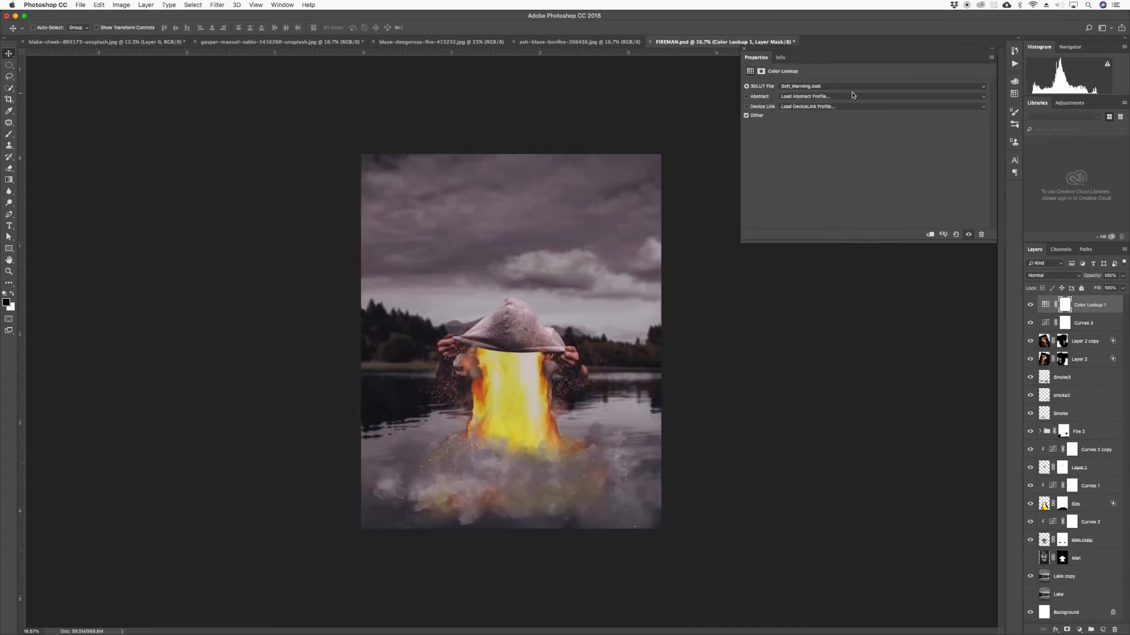
- Set the 3DLUT file of the Color Lookup layer to 2Strip.look
left_click(852, 87)
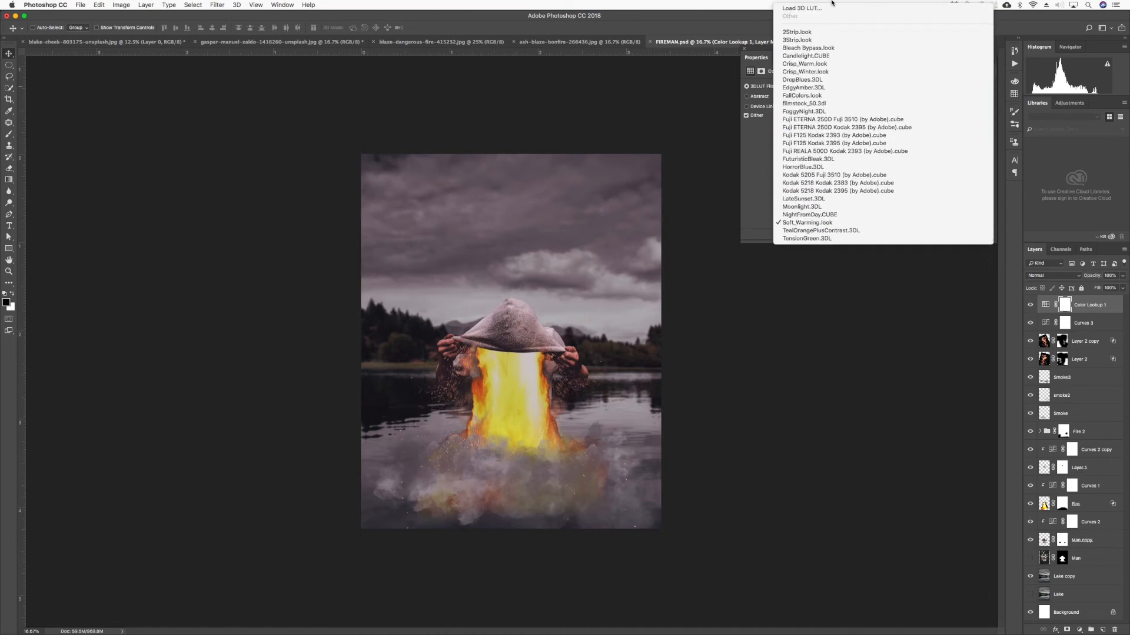
left_click(836, 35)
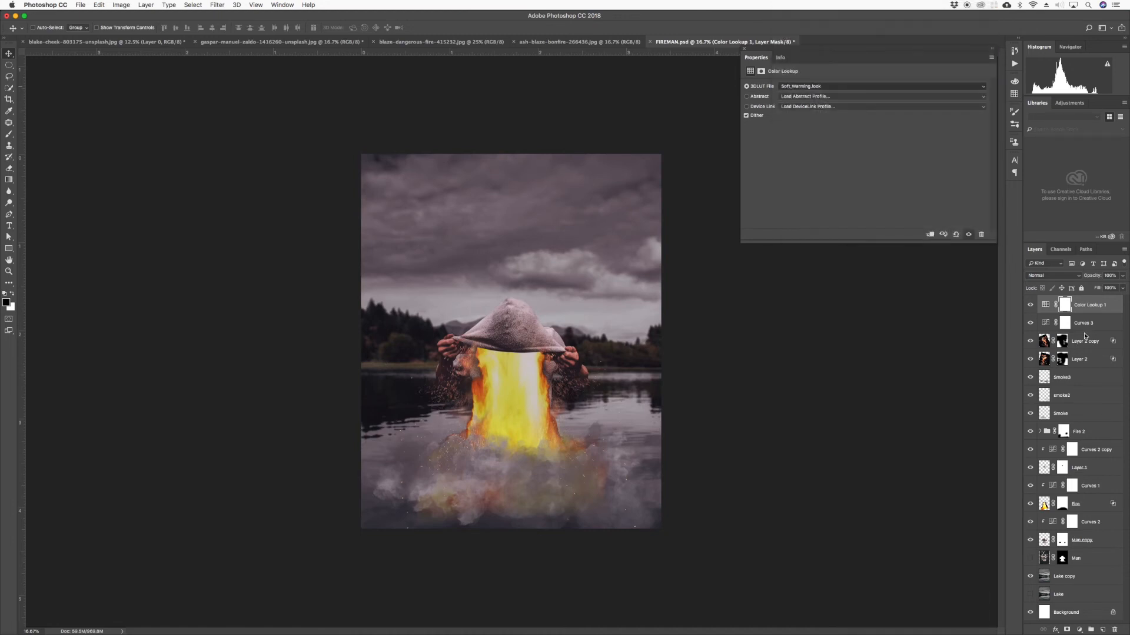
- Hide the Color Lookup 1 layer and save the document
left_click(1029, 304)
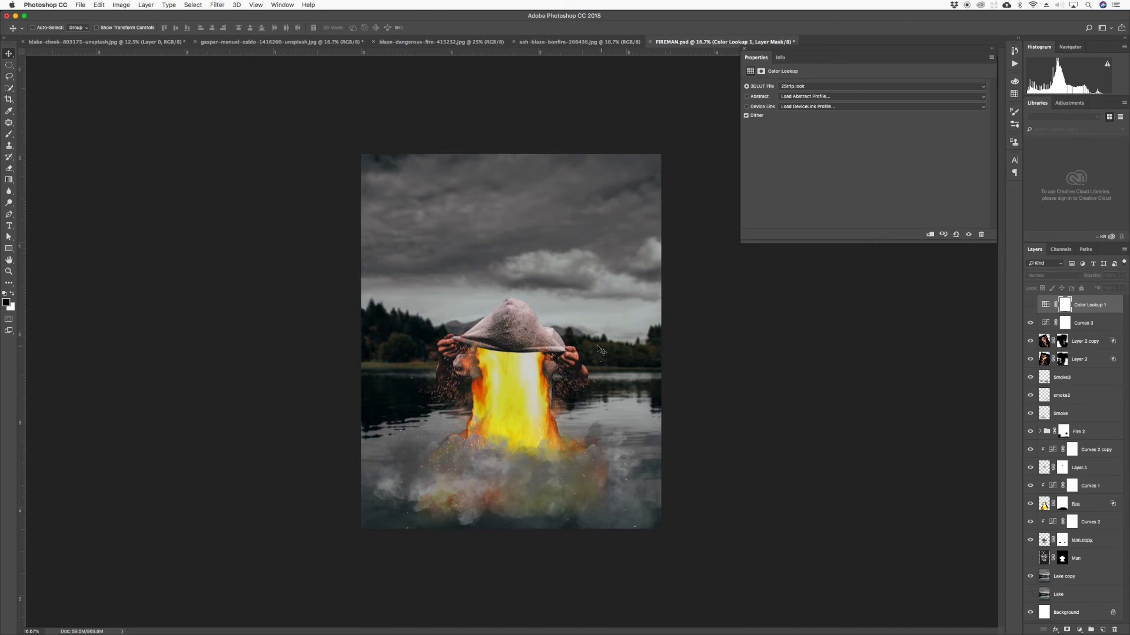
key("super+s")
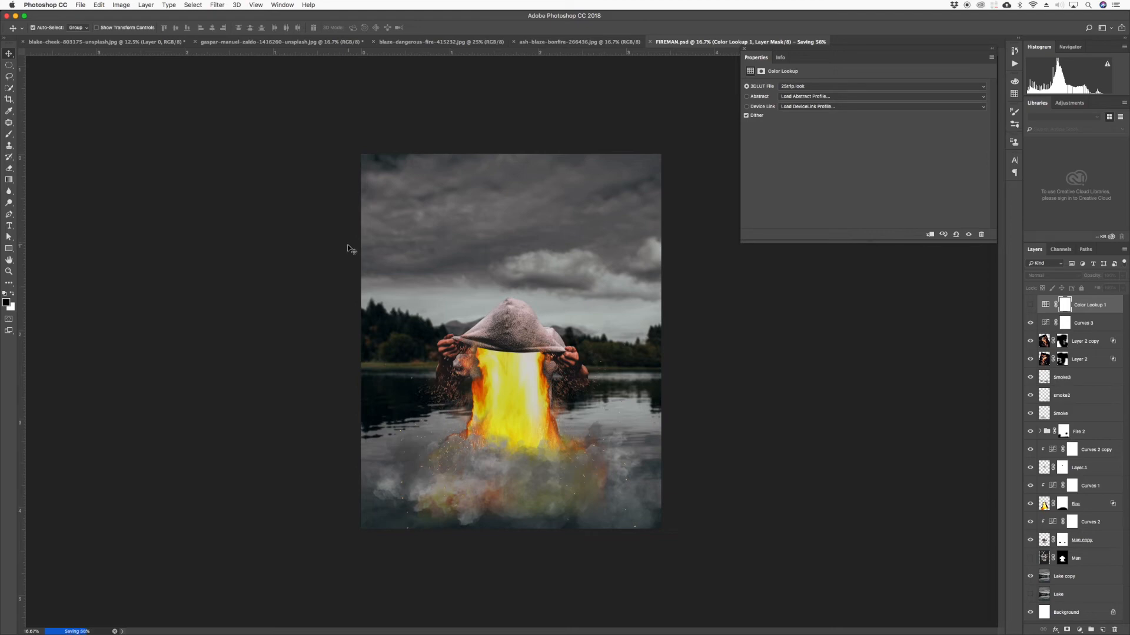
- Create a layer named Light above the Fire 2 group in Color Dodge mode, filled with the neutral black color
key("super+equal")
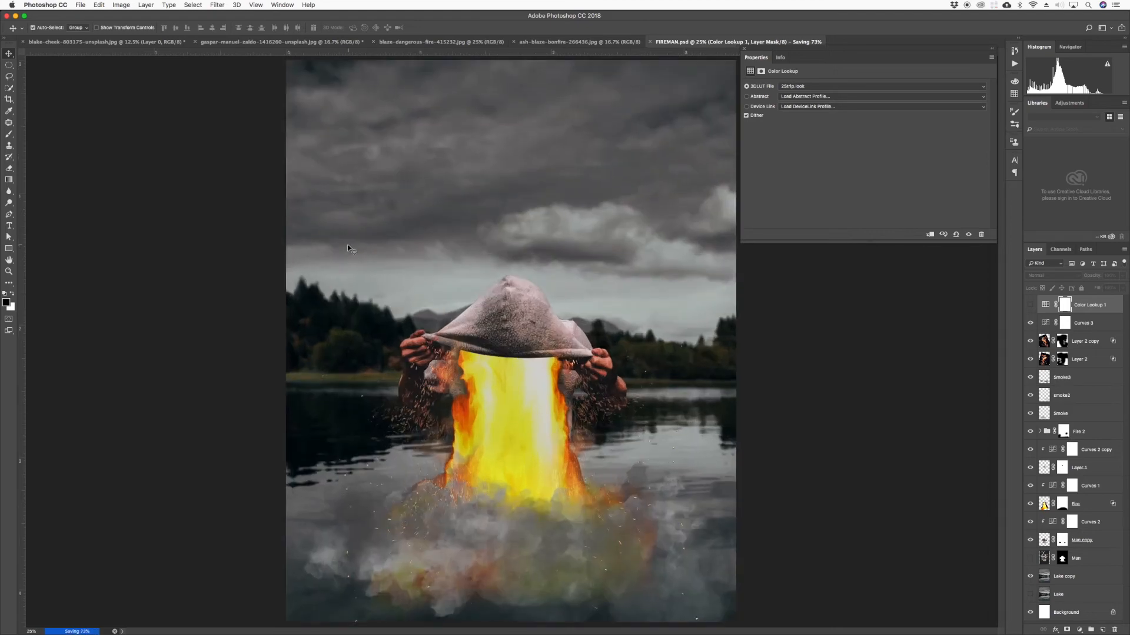
key("super+equal")
key("super+equal")
key("super+equal")
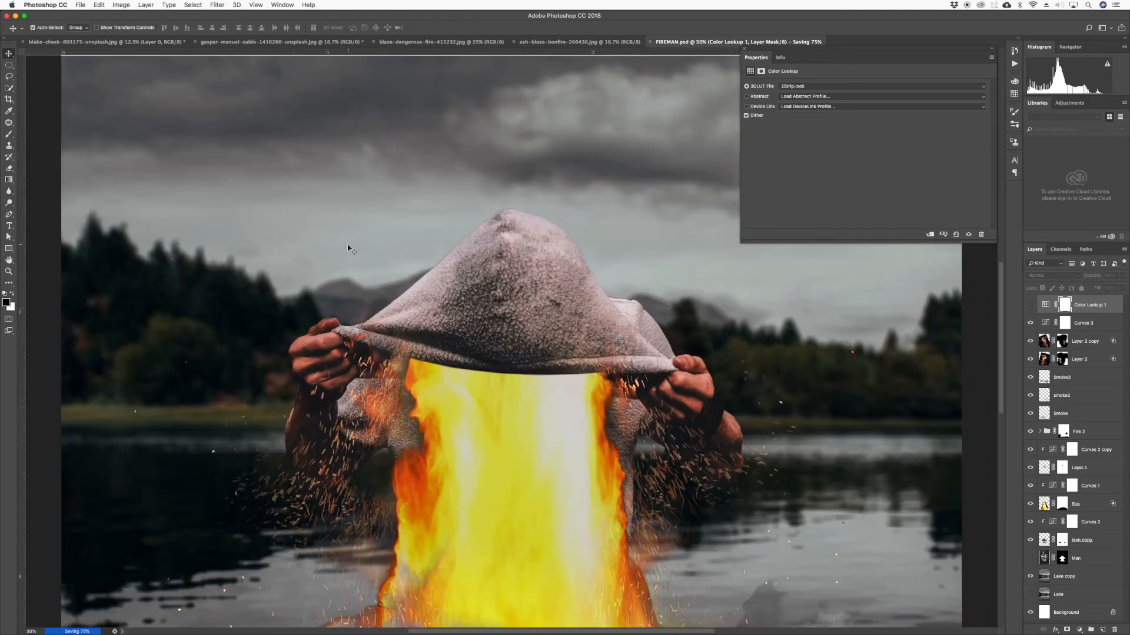
scroll(350, 250, "down", 10)
scroll(350, 250, "right", 2)
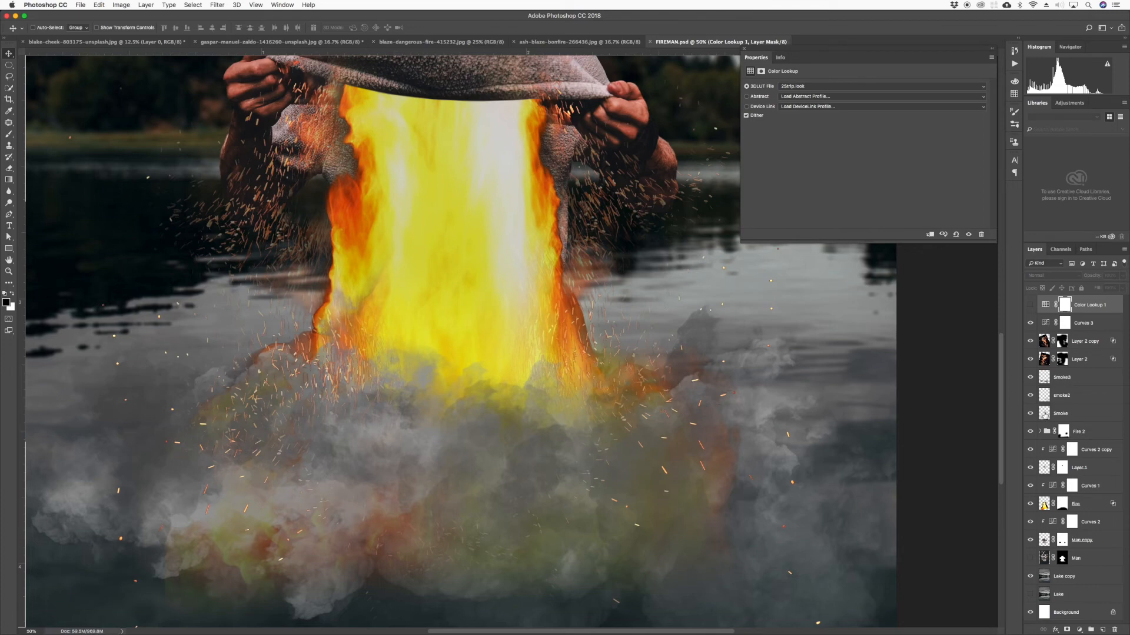
left_click(1046, 432)
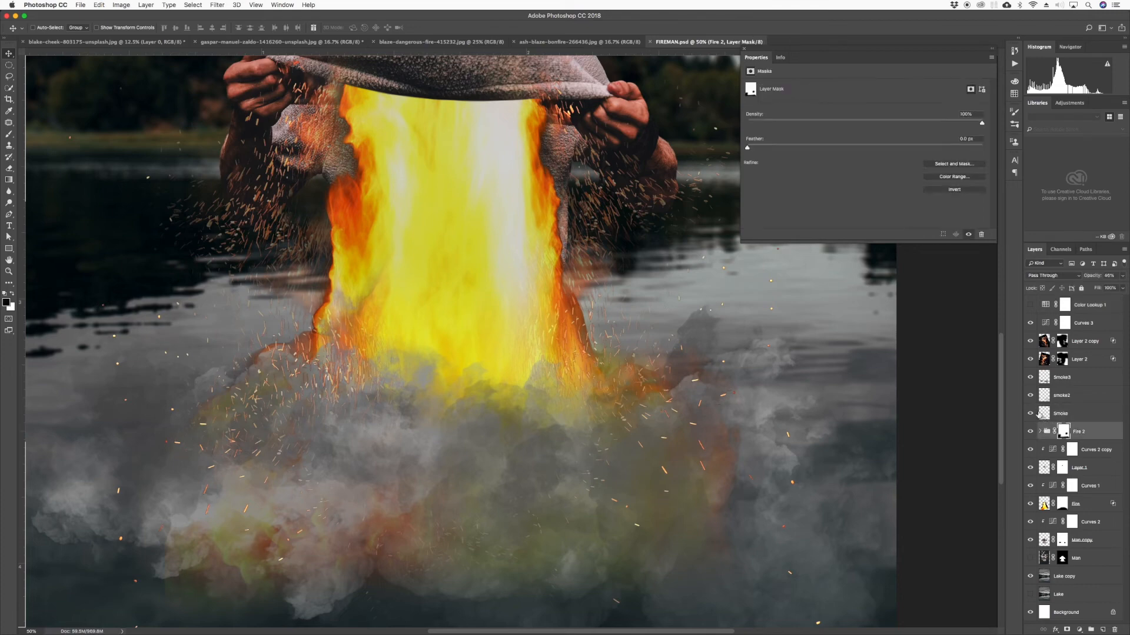
key("super+shift+n")
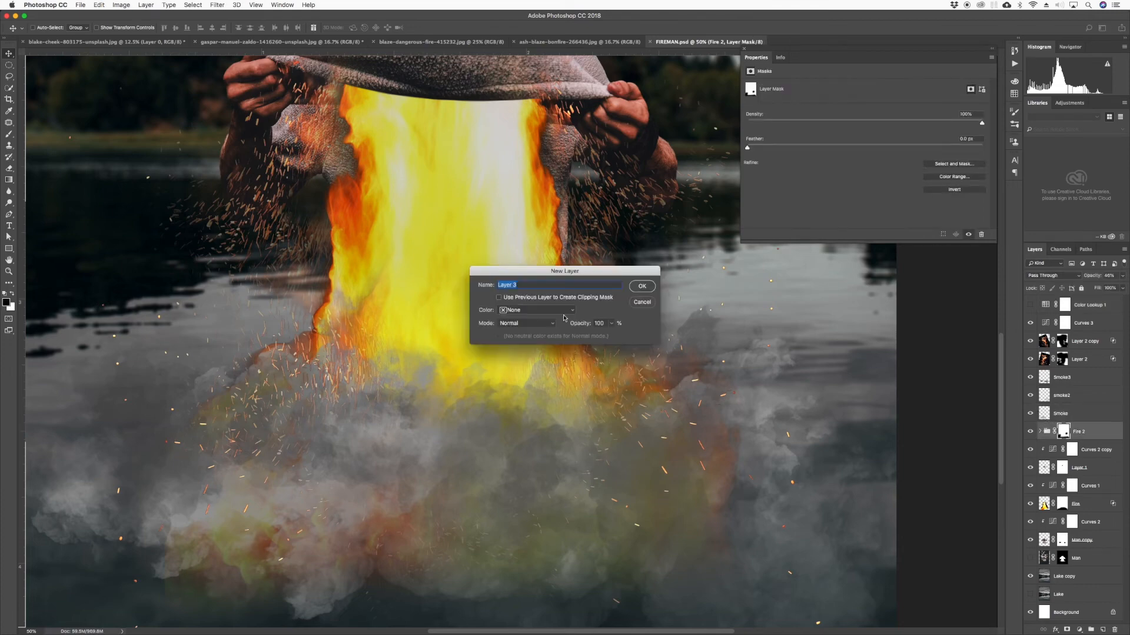
left_click(517, 321)
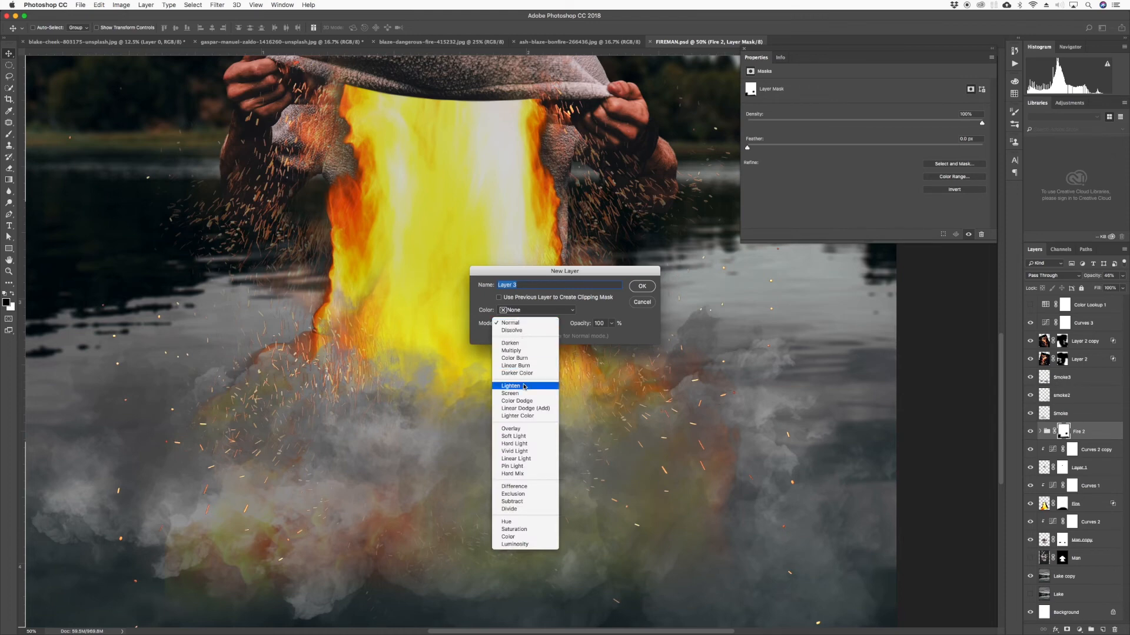
left_click(518, 401)
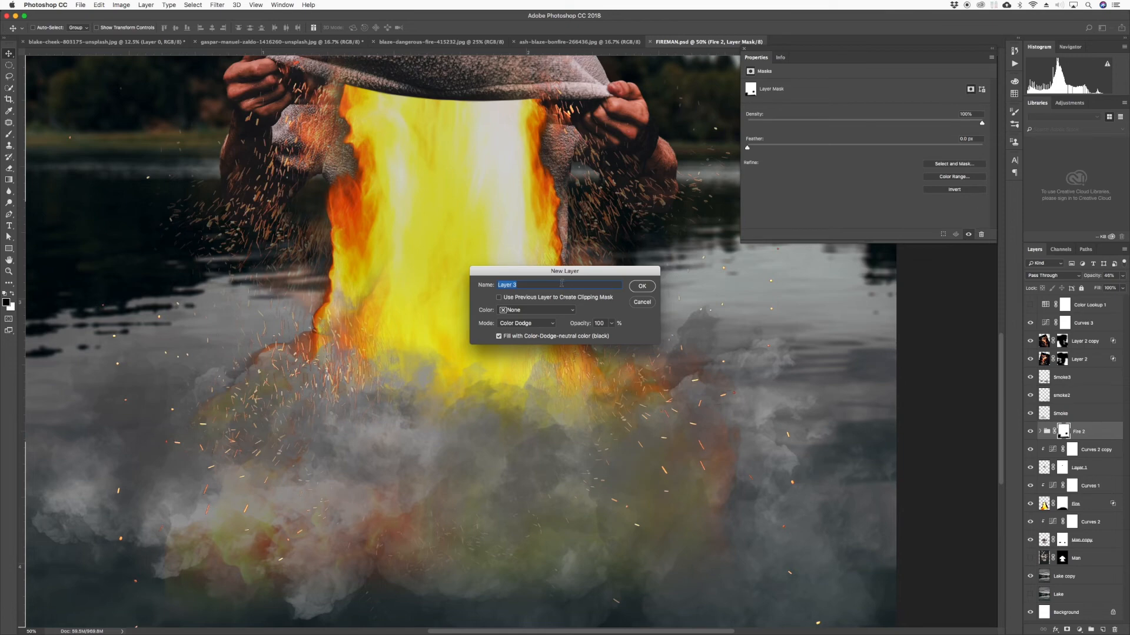
type("Light")
key("Return")
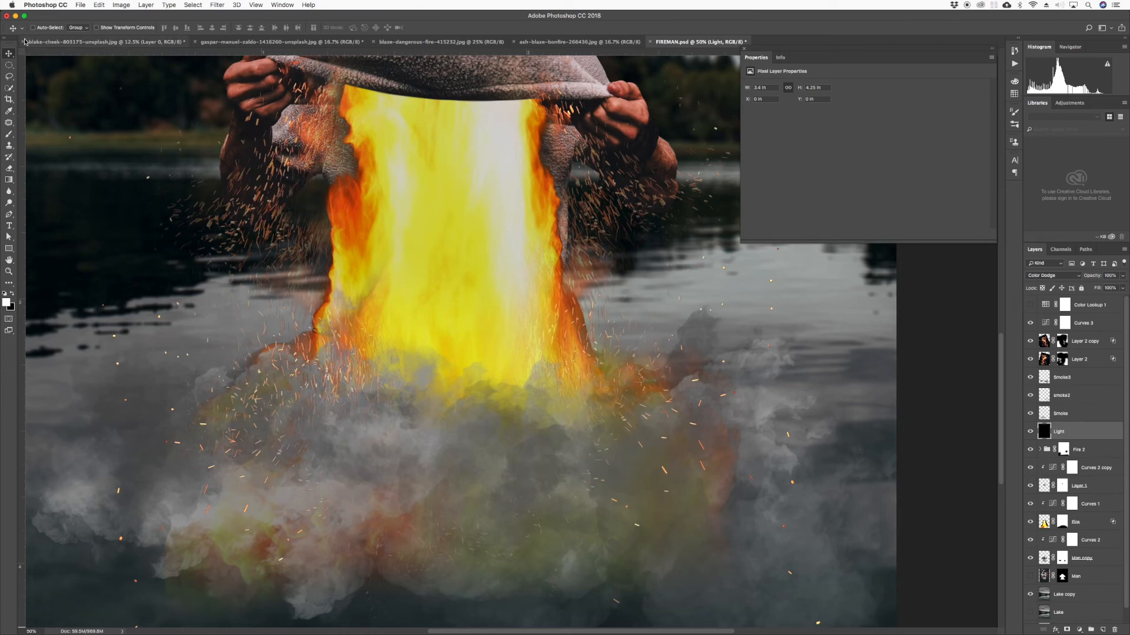
- Set the Brush tool's flow to 15%, test a large dab on the Light layer below the fire, and undo it
key("b")
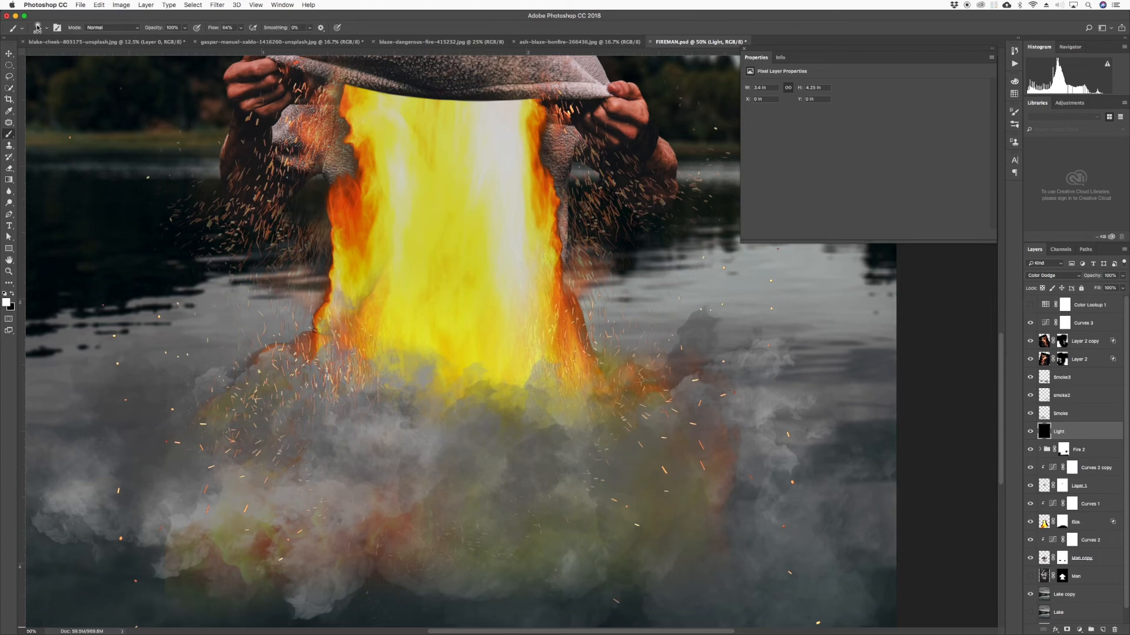
left_click(240, 27)
left_click_drag(240, 39, 221, 40)
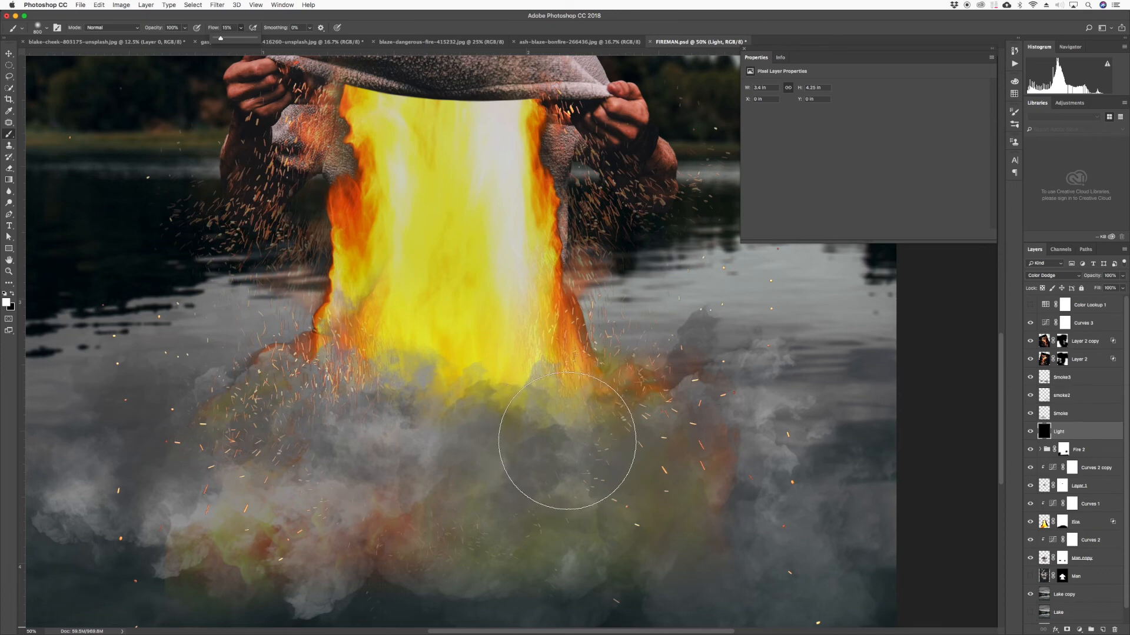
left_click(566, 453)
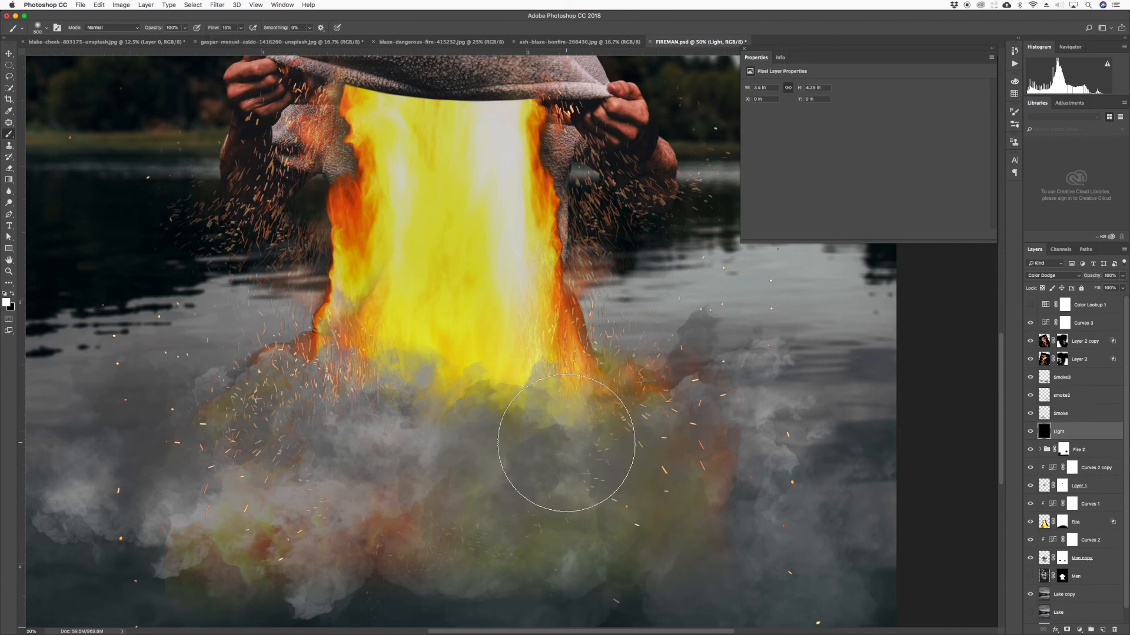
key("super+z")
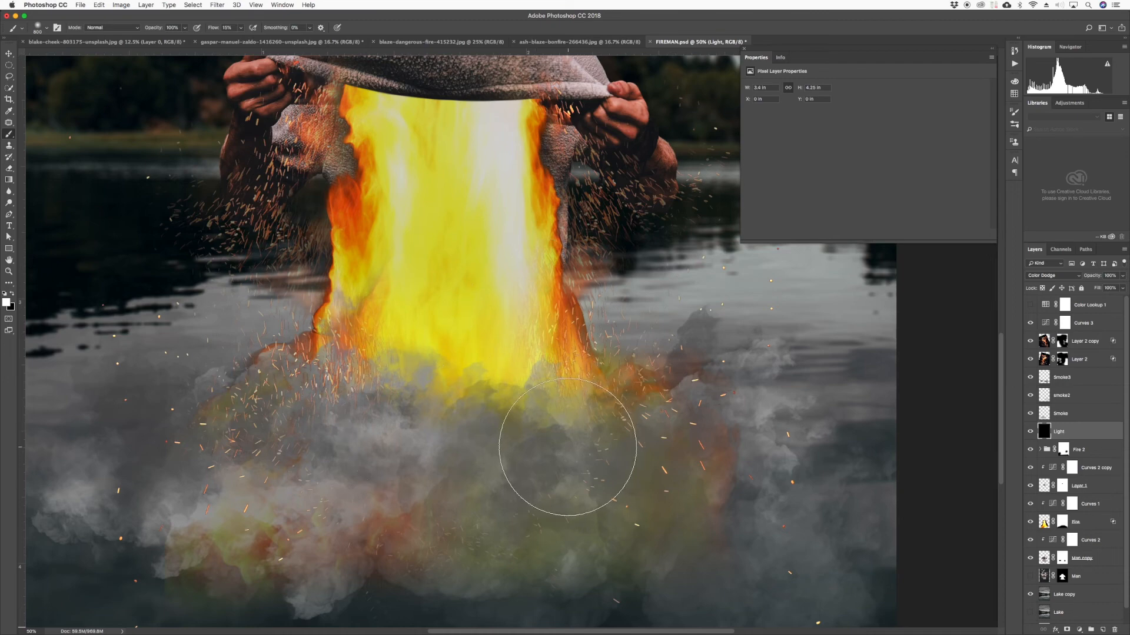
- Paint white light with a smaller brush on the Light layer over the smoke below the fire's right edge
key("bracketleft")
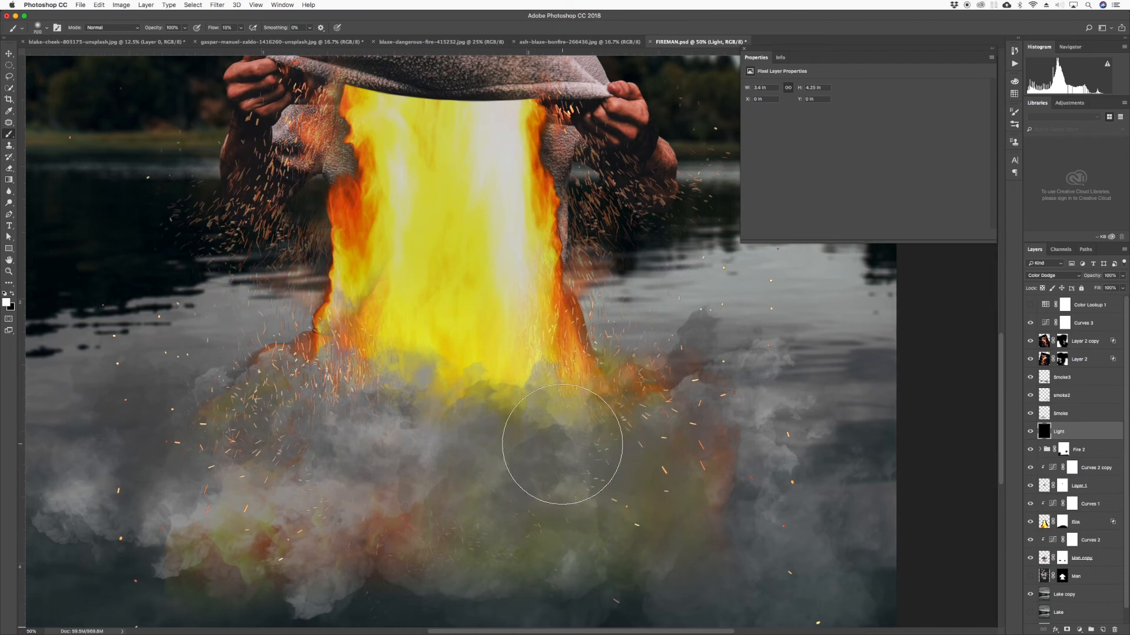
left_click(602, 493)
left_click(602, 493)
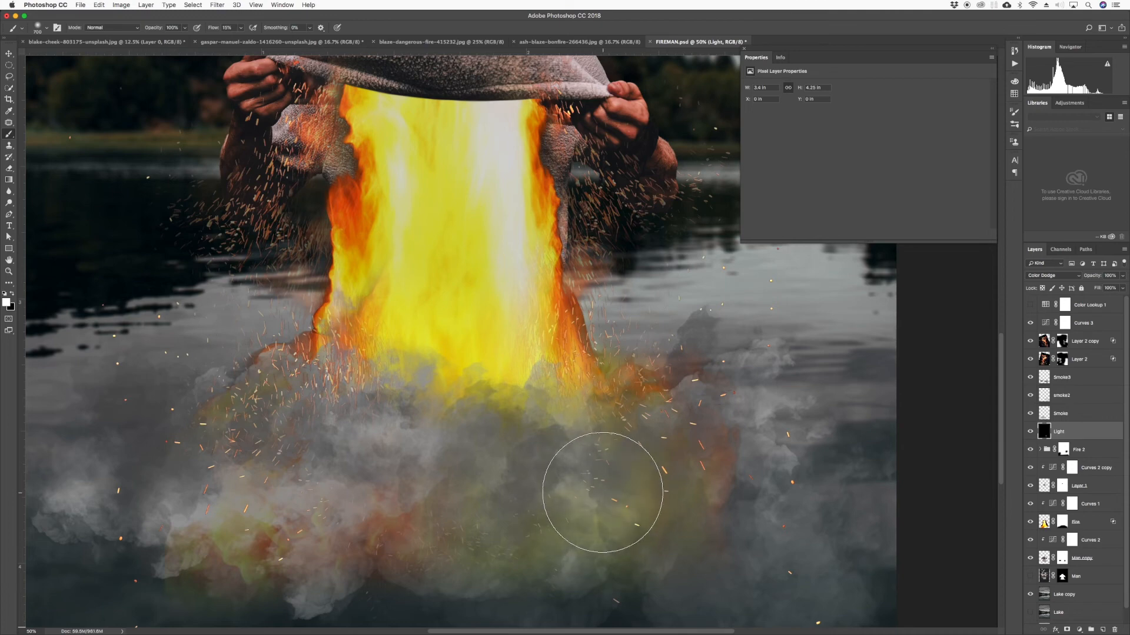
key("bracketleft")
key("bracketleft")
left_click(567, 403)
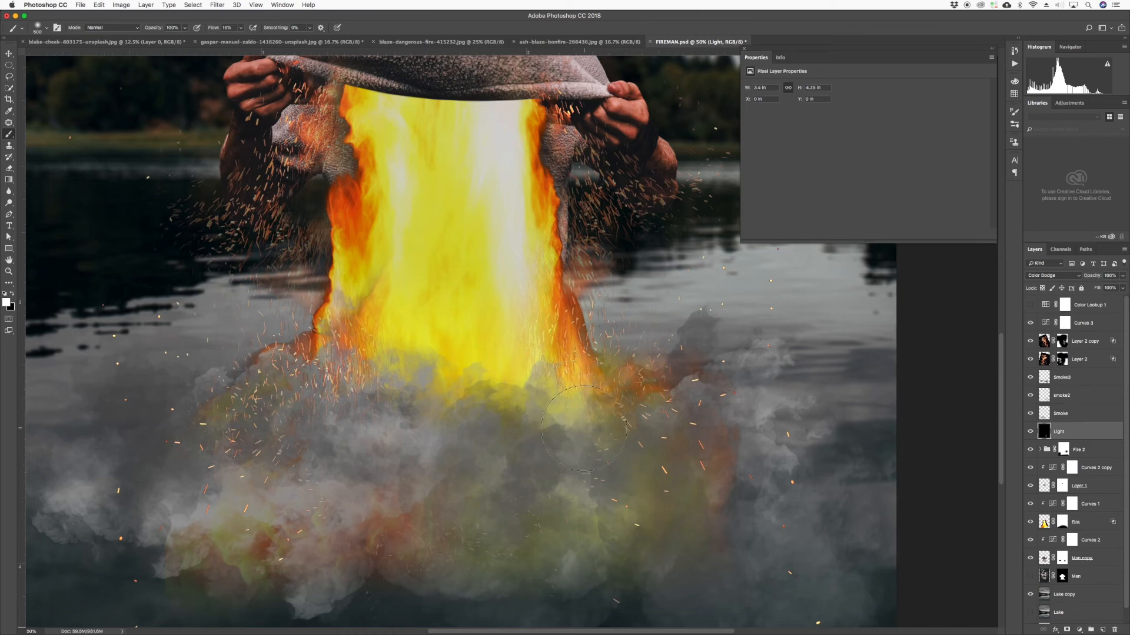
- Dab light over the smoke at the fire's base and on the reddish and greenish patches beneath it
left_click(447, 390)
left_click(424, 413)
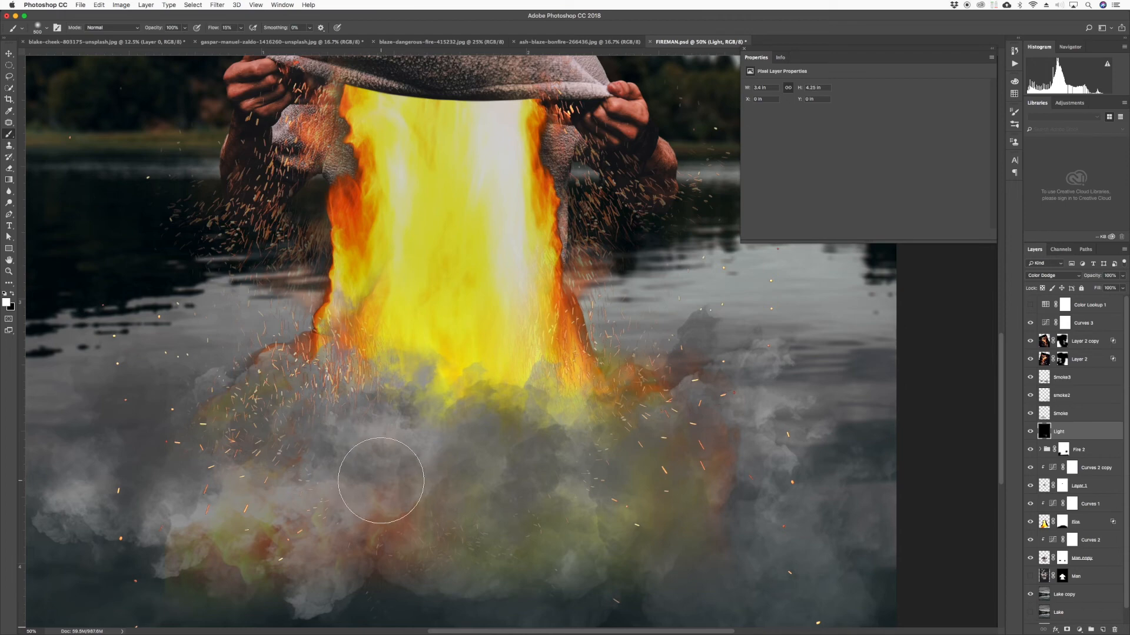
left_click(383, 499)
left_click(384, 514)
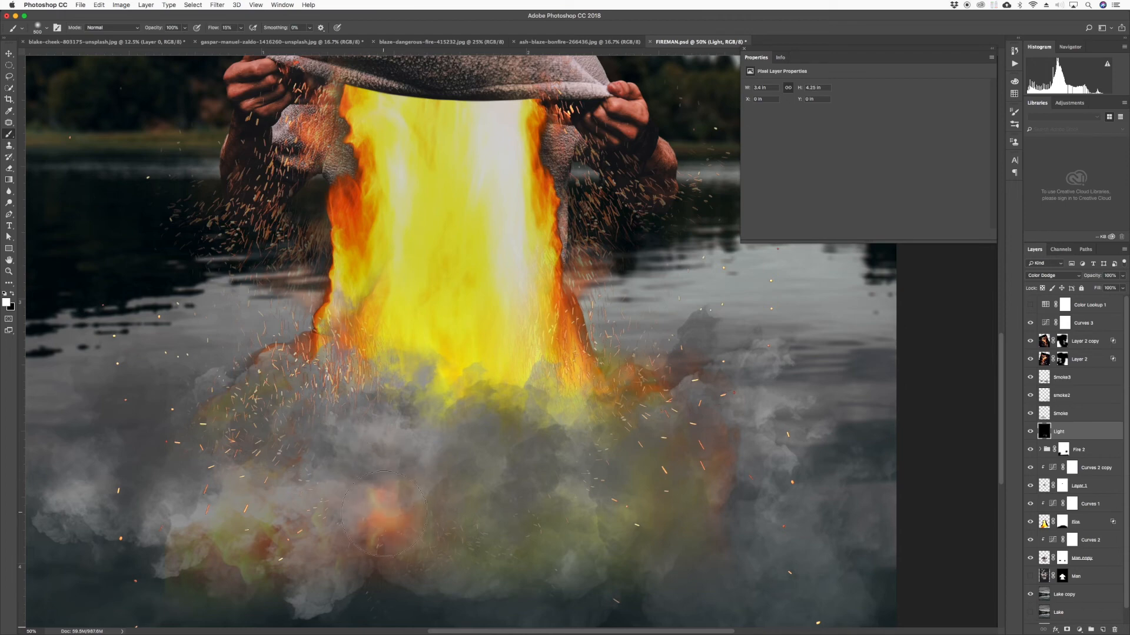
left_click(492, 546)
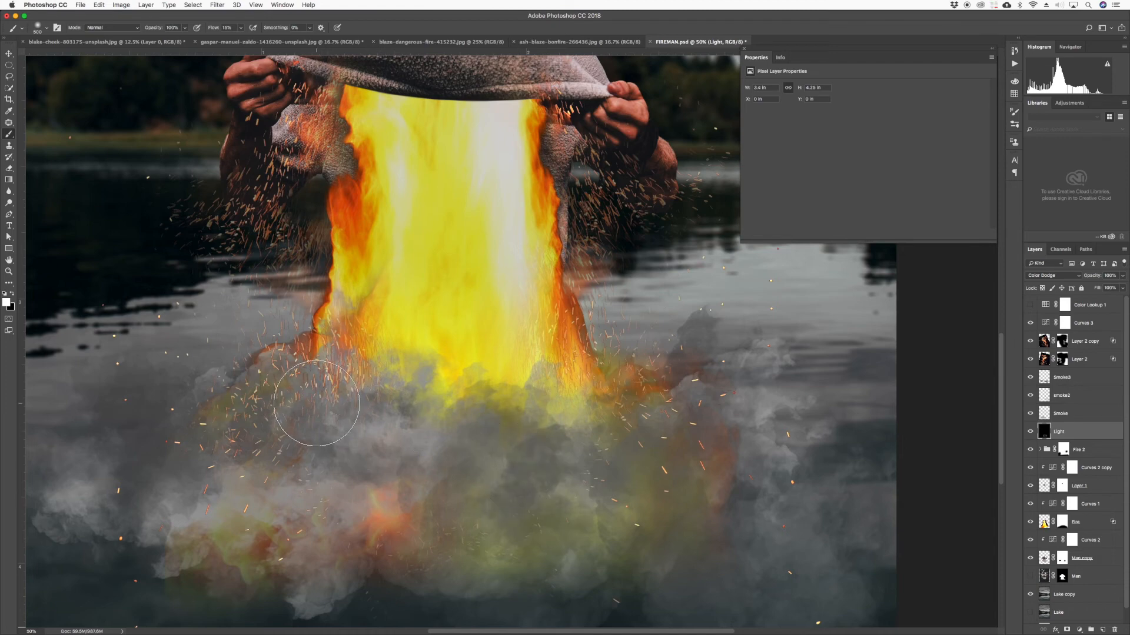
- Brighten the sparks at the fire's lower left edge, try light on the nearby smoke, and undo the last dab
left_click(300, 361)
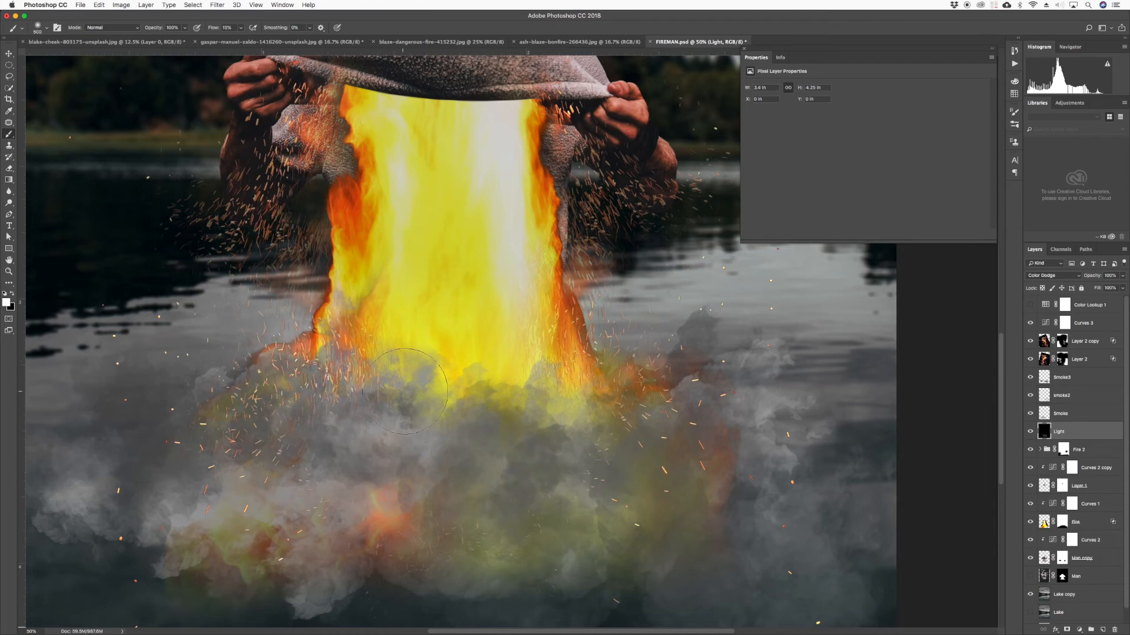
left_click(409, 372)
left_click(409, 367)
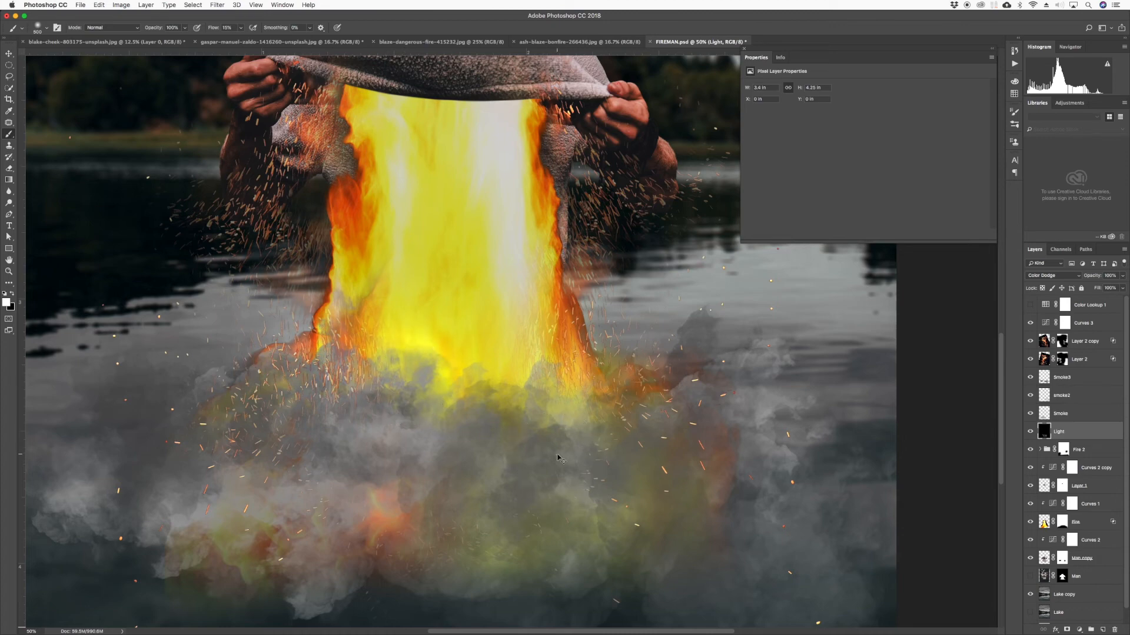
key("super+z")
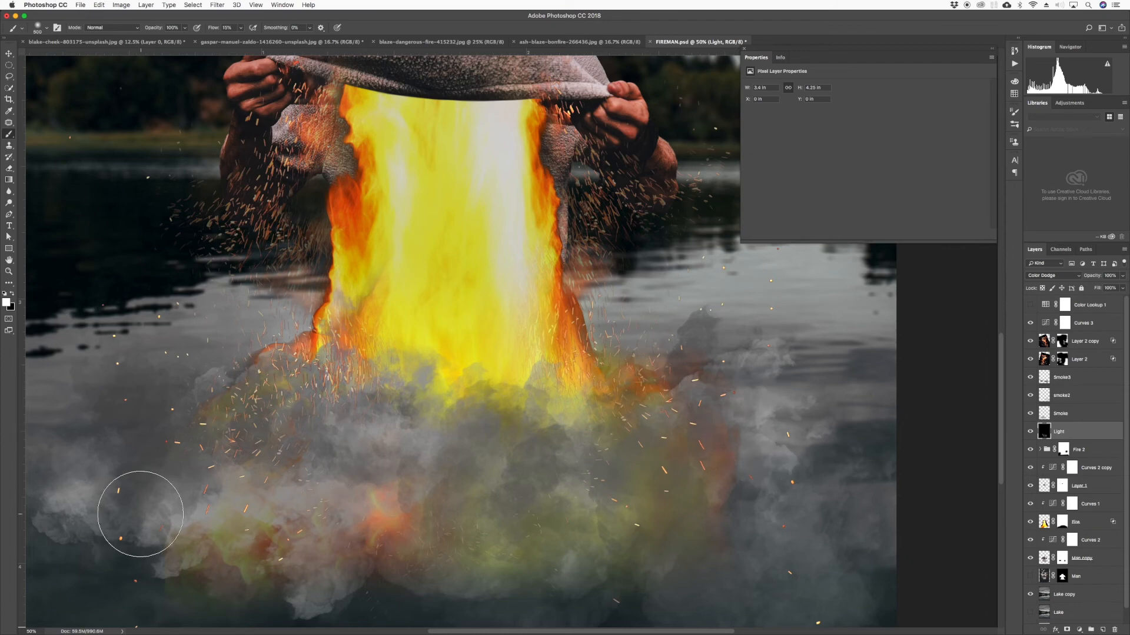
- Paint light onto the glowing patches along the lower smoke, at its left end, right end and central red spot
mouse_move(227, 556)
left_mouse_down()
mouse_move(268, 563)
mouse_move(177, 537)
left_mouse_up()
left_click(177, 537)
left_click(177, 537)
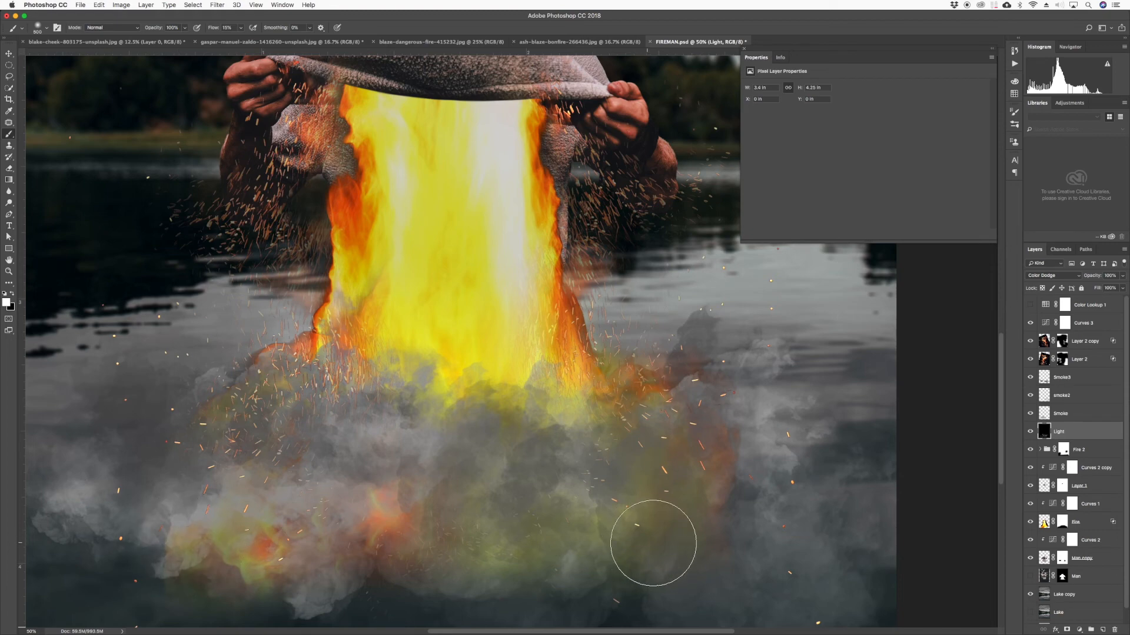
left_click(649, 537)
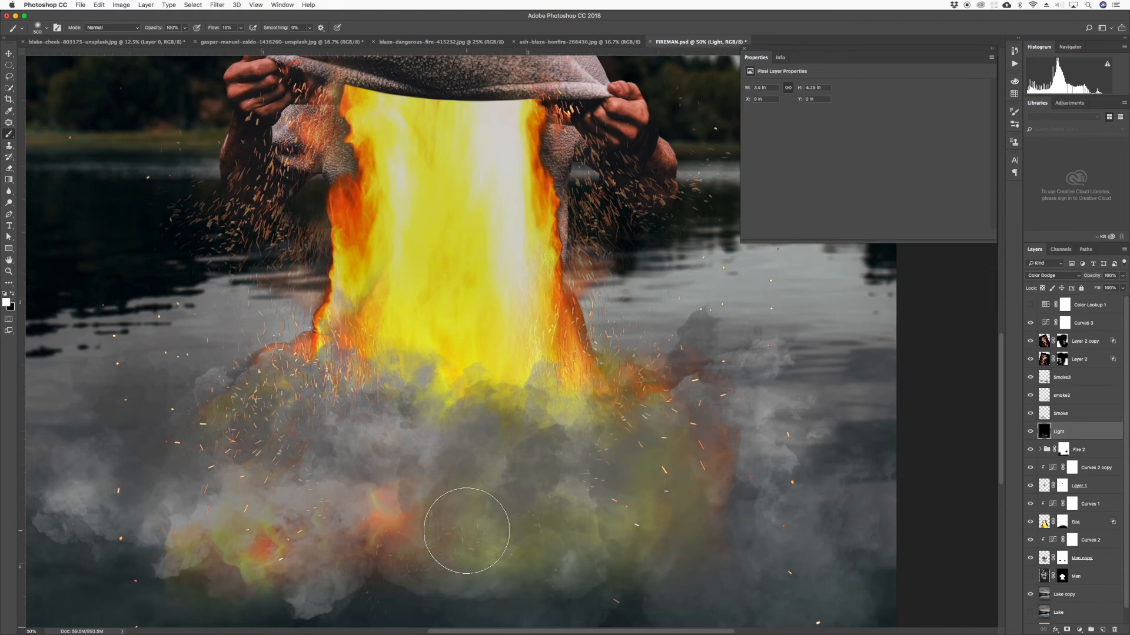
left_click(385, 511)
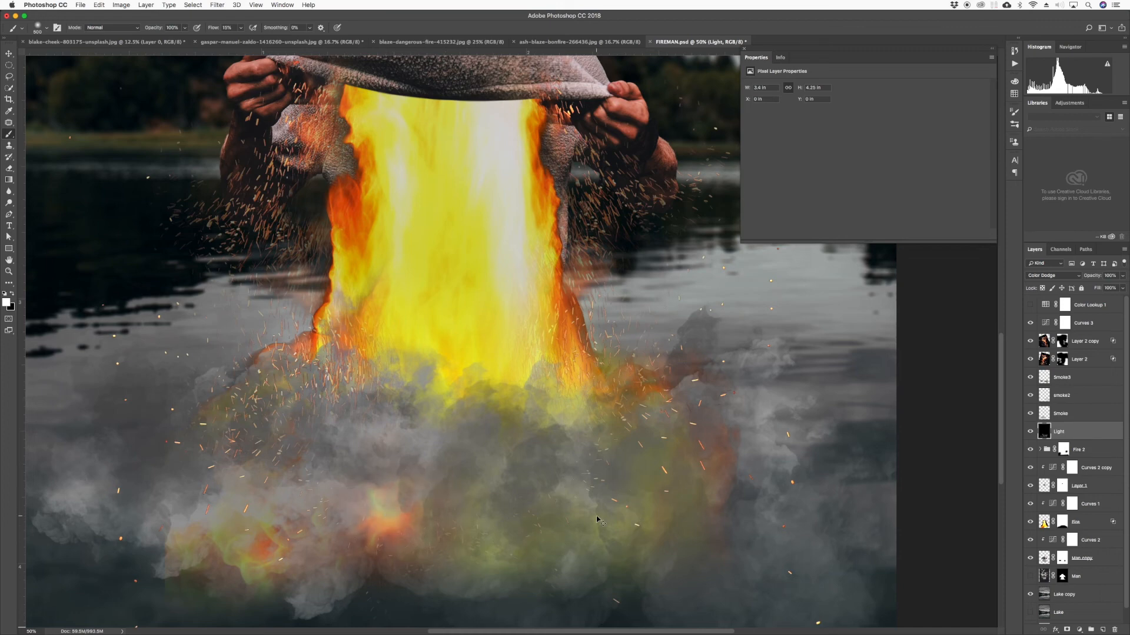
- Save the FIREMAN.psd document with the painted light
key("super+minus")
key("super+minus")
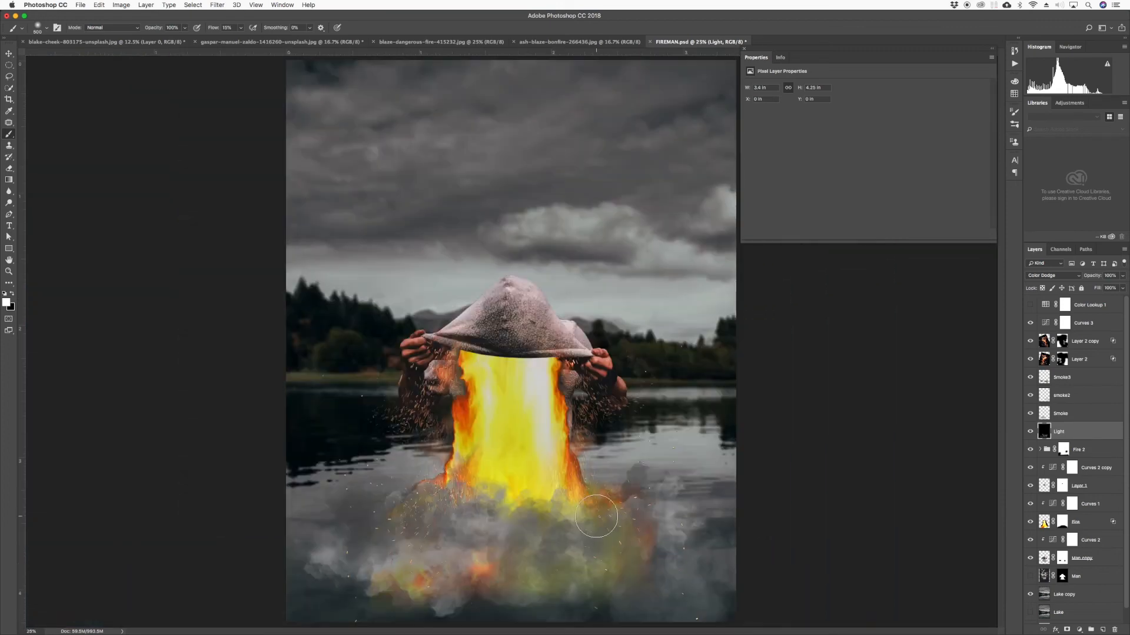
key("super+s")
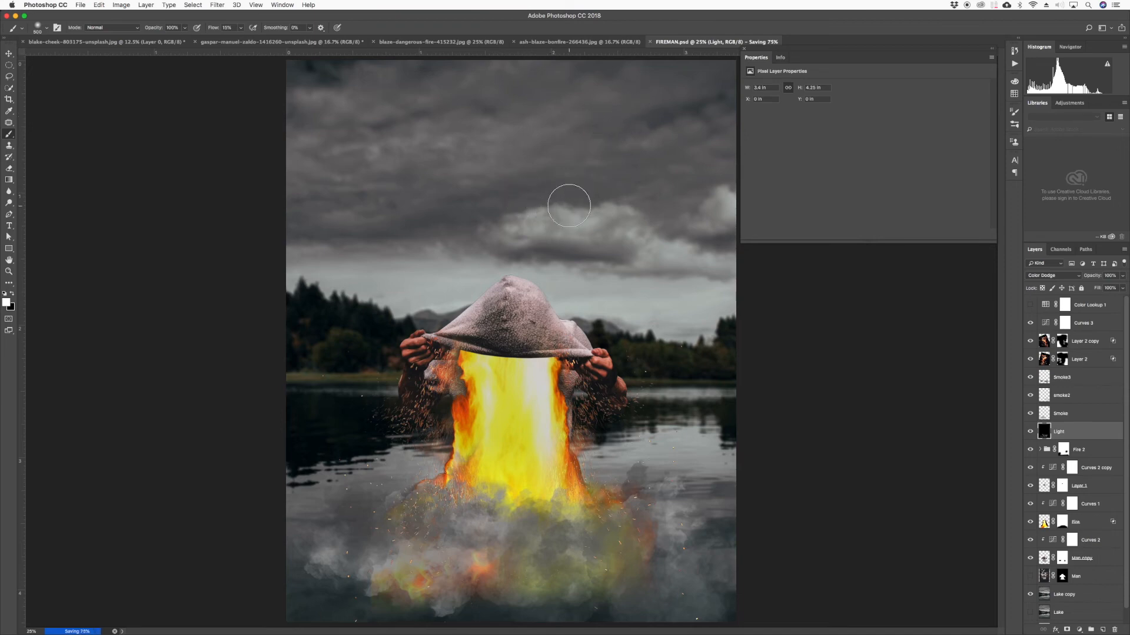
- Switch to Finder and open the Applications folder on Macintosh HD
key("F11")
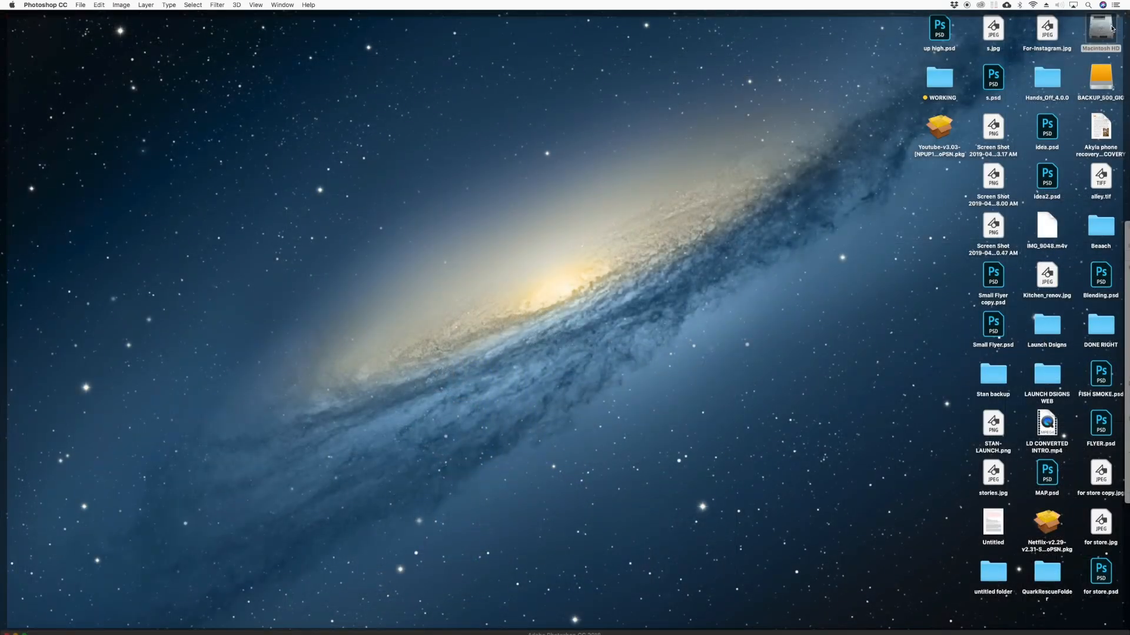
left_click(1100, 28)
double_click(1098, 27)
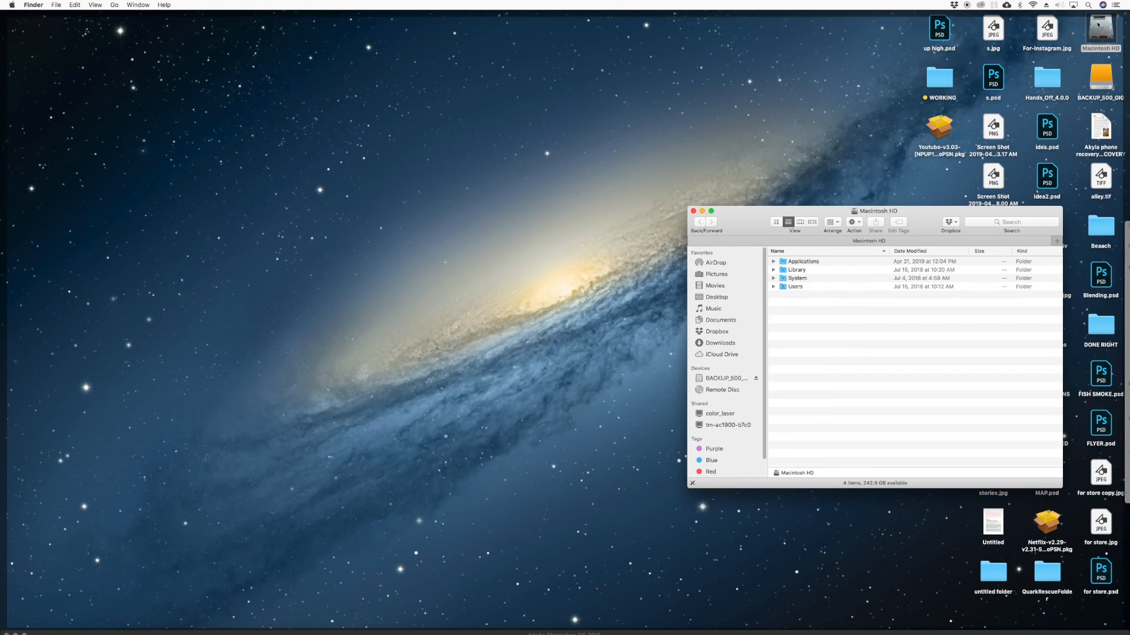
key("F11")
left_click(802, 263)
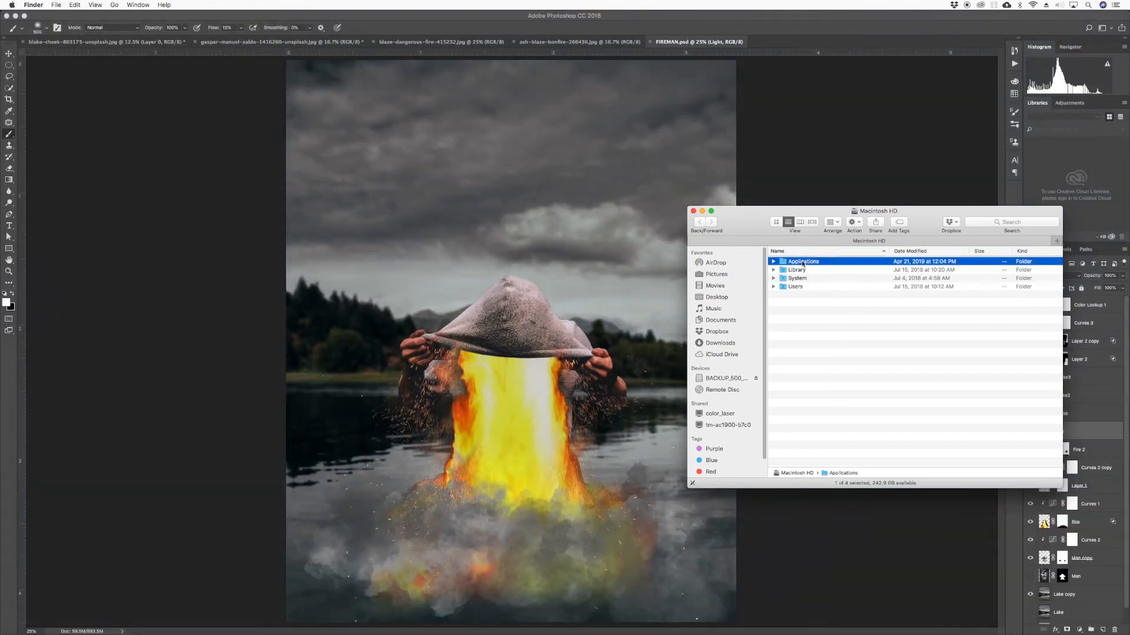
double_click(803, 262)
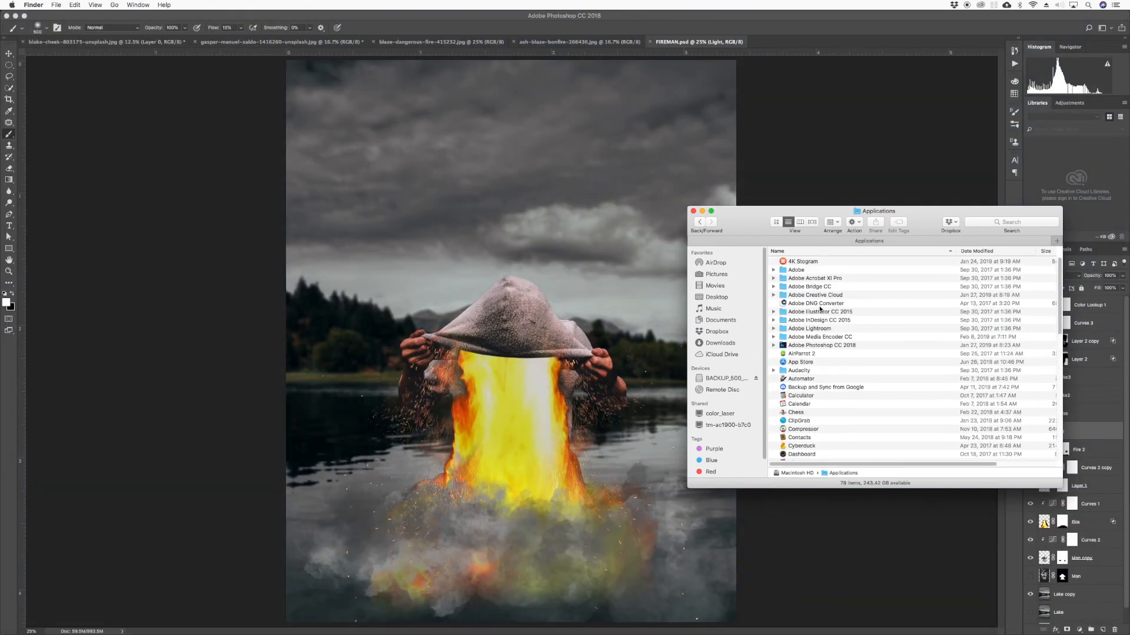
- Open the Adobe Lightroom folder and launch the Adobe Lightroom application
scroll(820, 393, "down", 5)
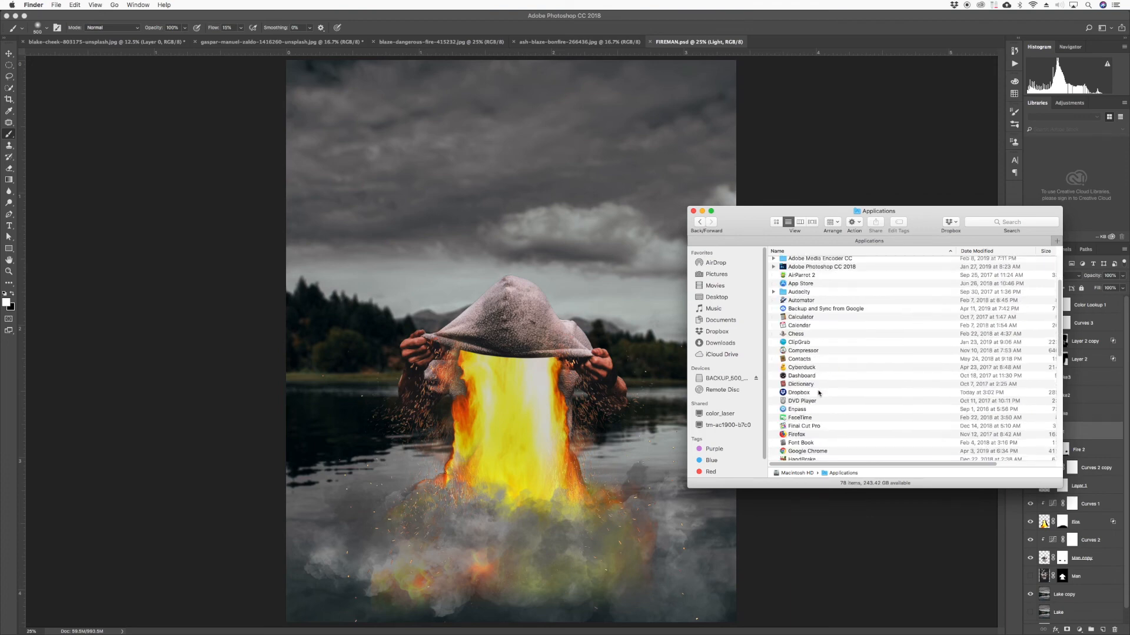
scroll(820, 393, "up", 5)
key("a")
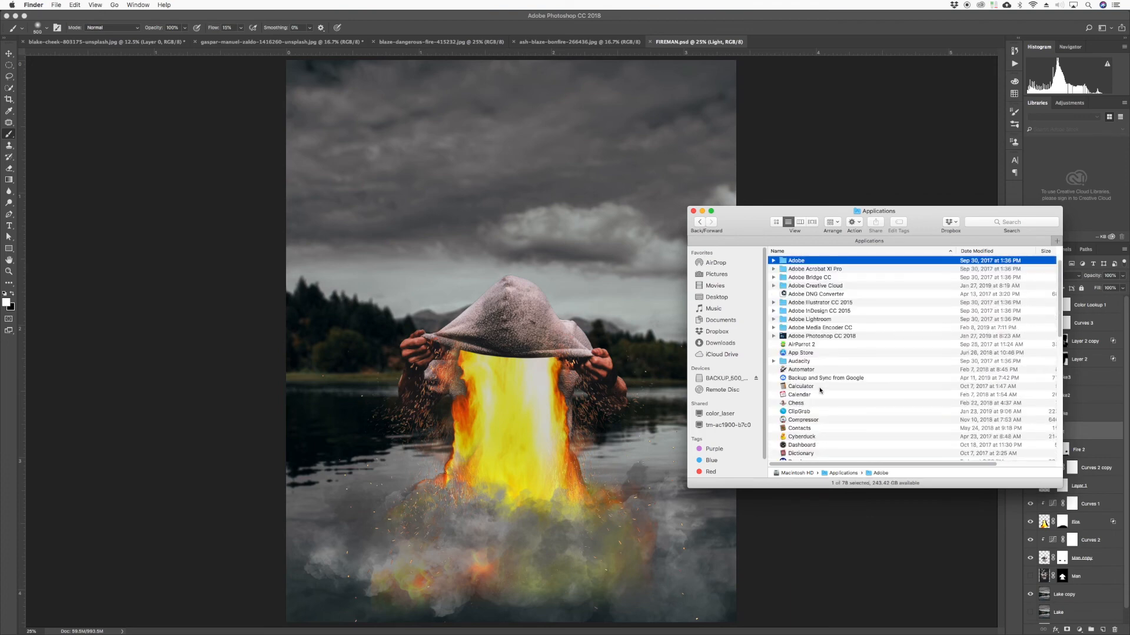
left_click(823, 320)
double_click(822, 321)
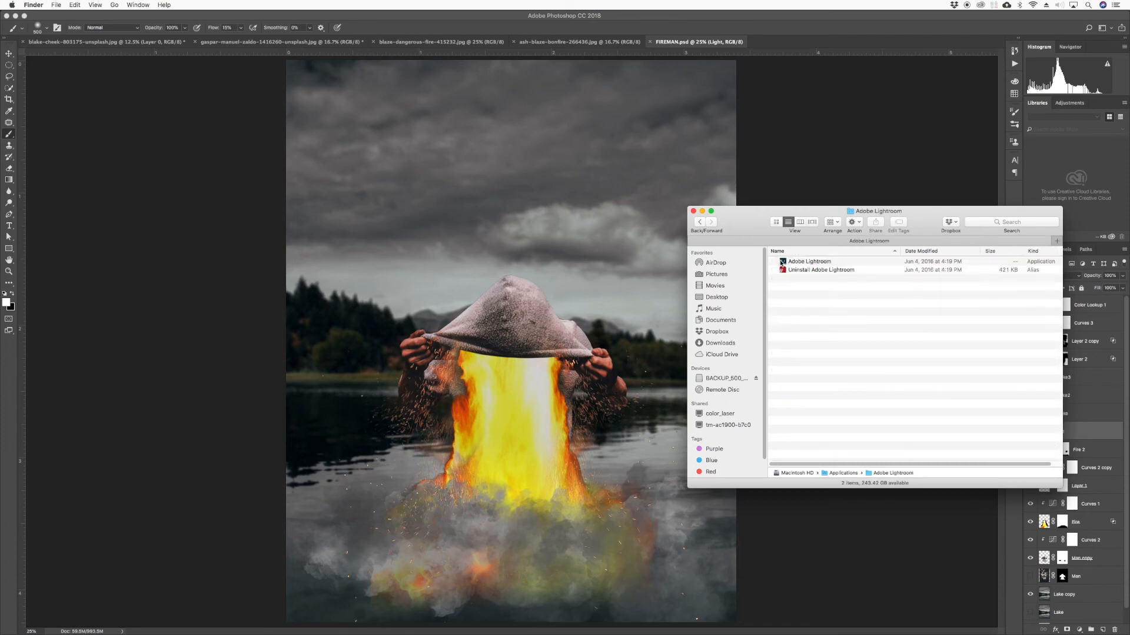
left_click(782, 263)
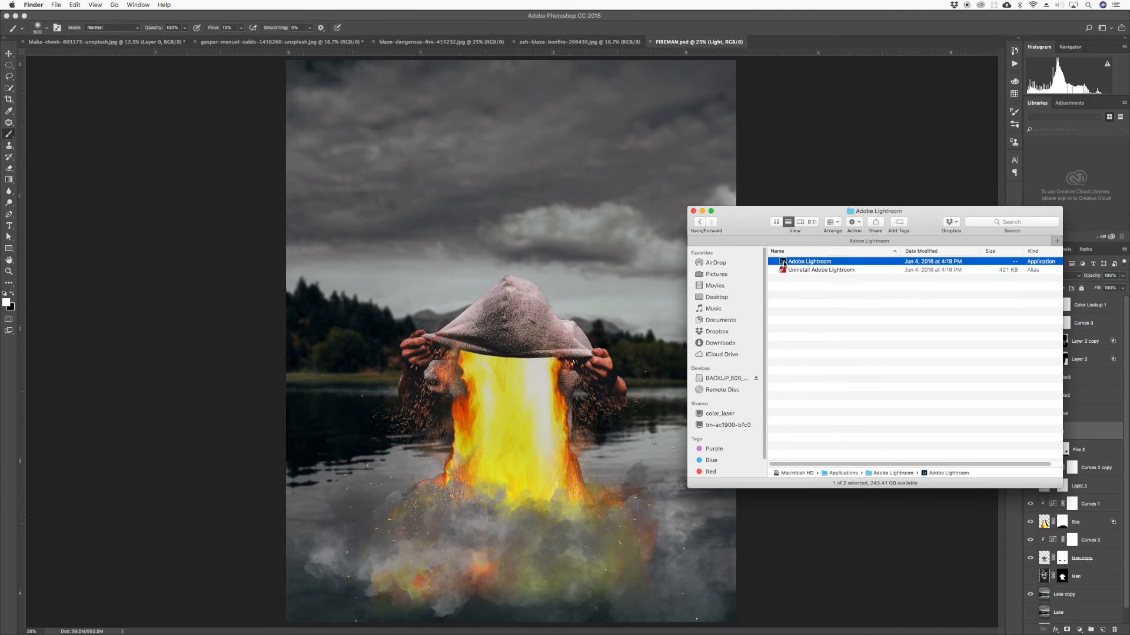
double_click(783, 263)
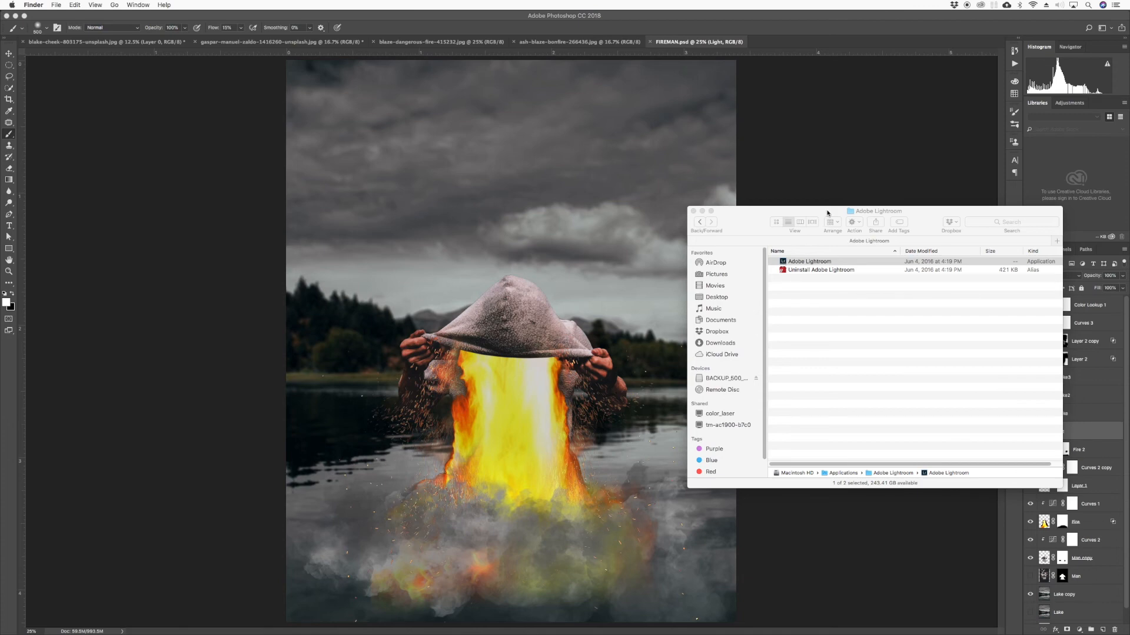
- Return to Photoshop and check what the Fire layer and Layer 1 contribute by hiding and showing each one
left_click(799, 178)
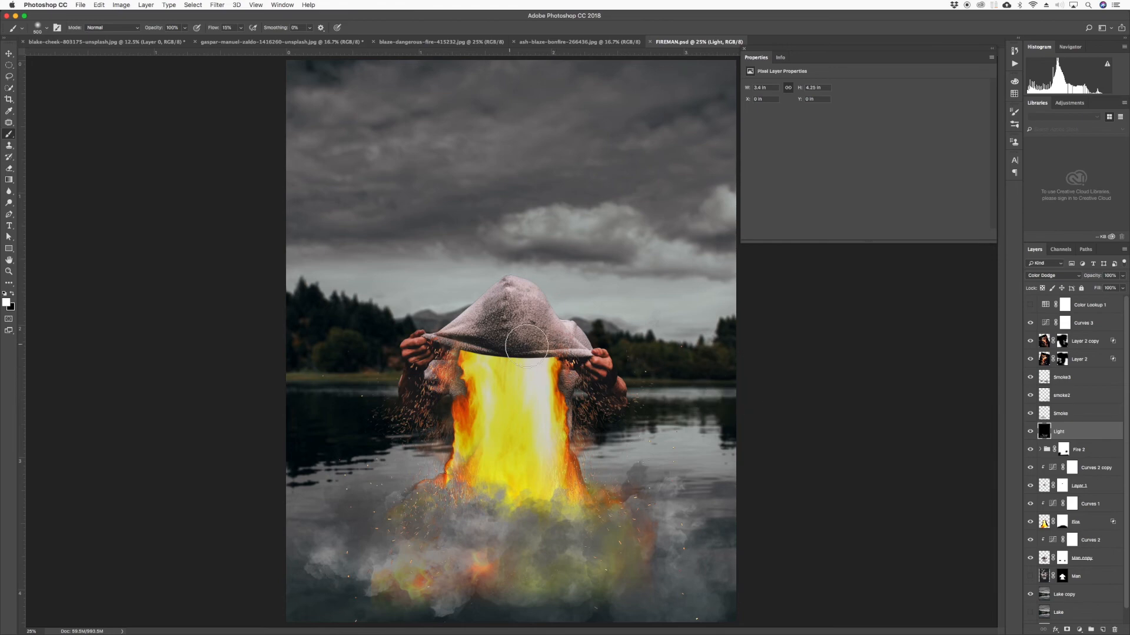
left_click(802, 331)
scroll(546, 357, "up", 2)
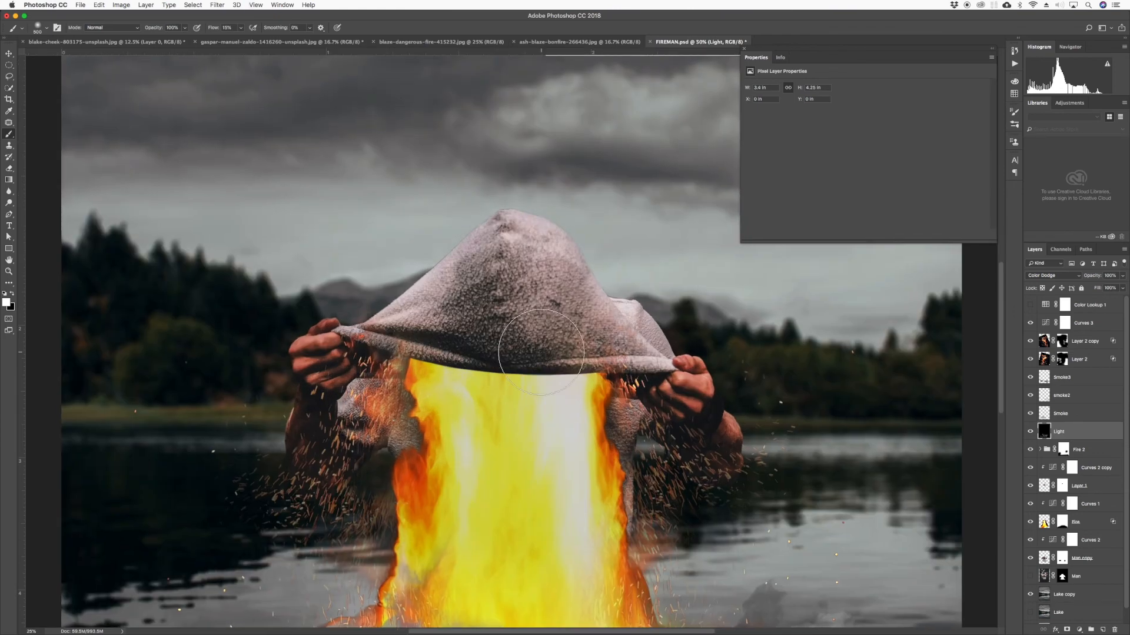
key("v")
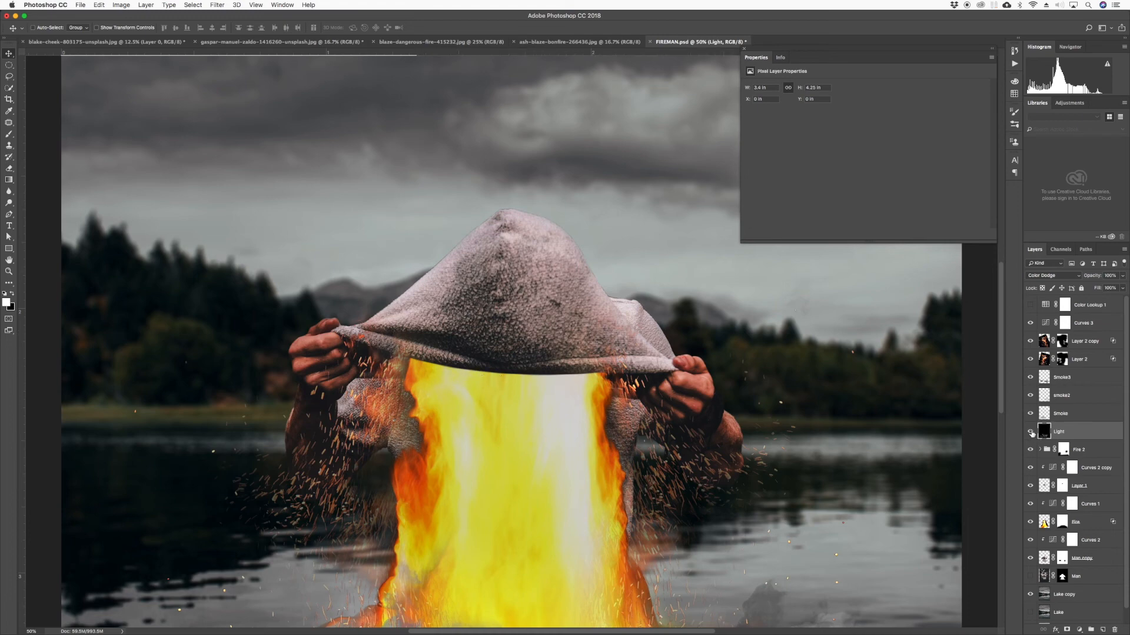
scroll(1034, 406, "down", 1)
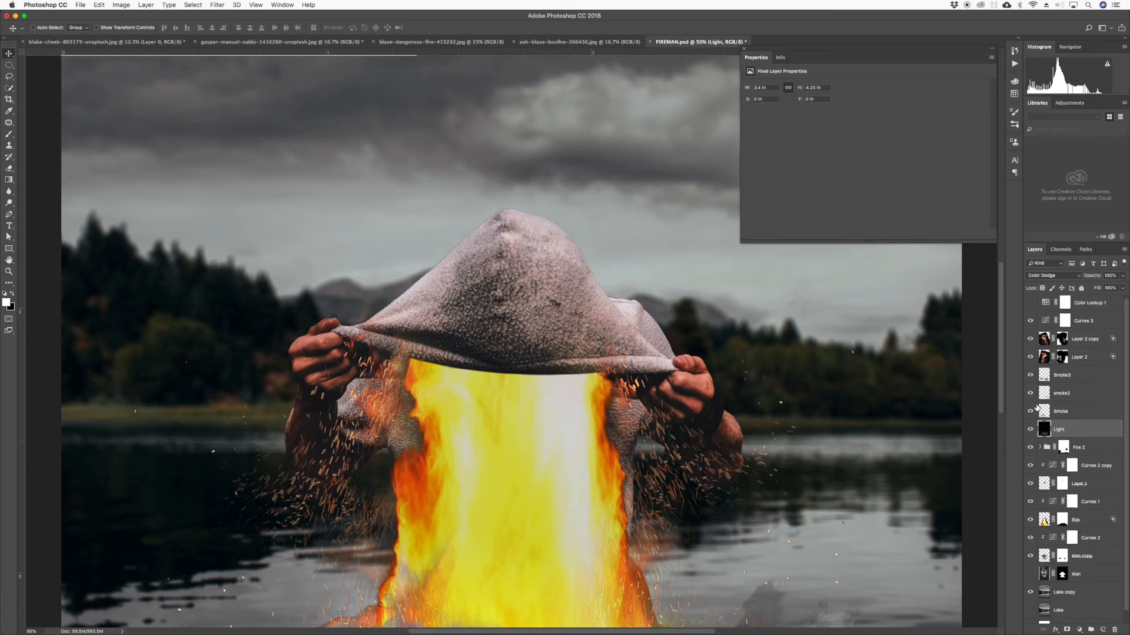
left_click(1044, 521)
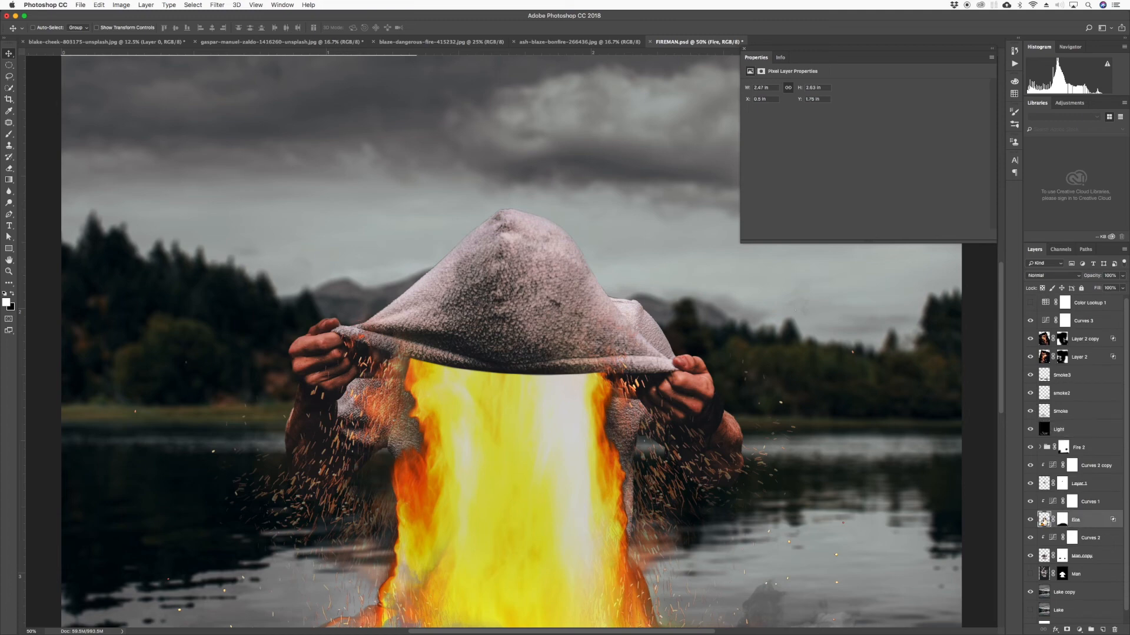
left_click(1029, 520)
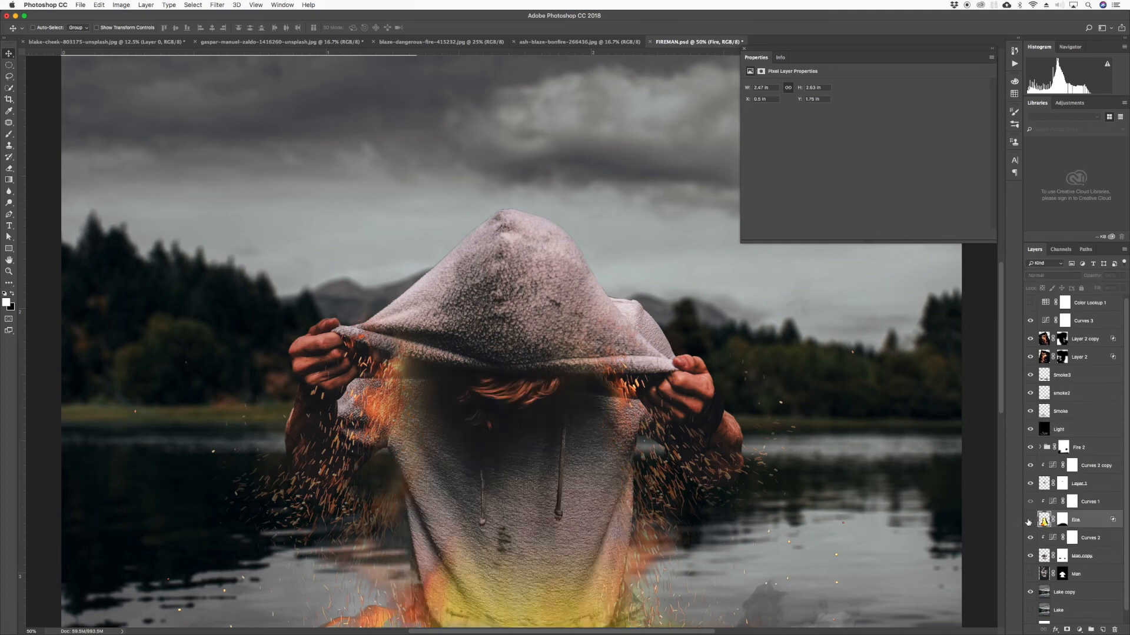
left_click(1030, 520)
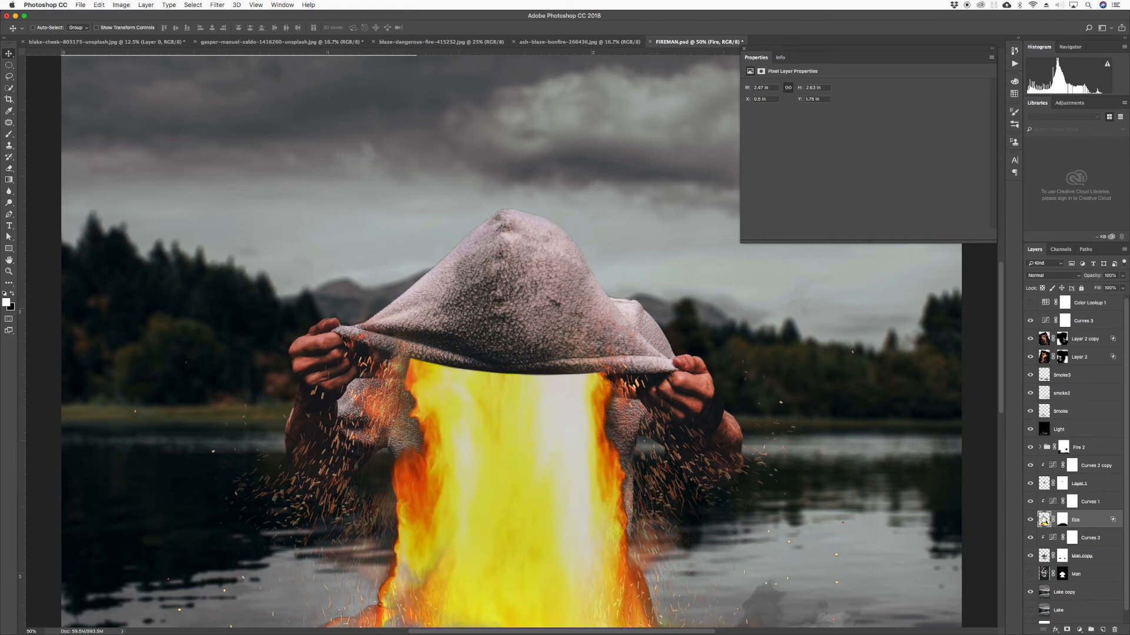
left_click(1029, 485)
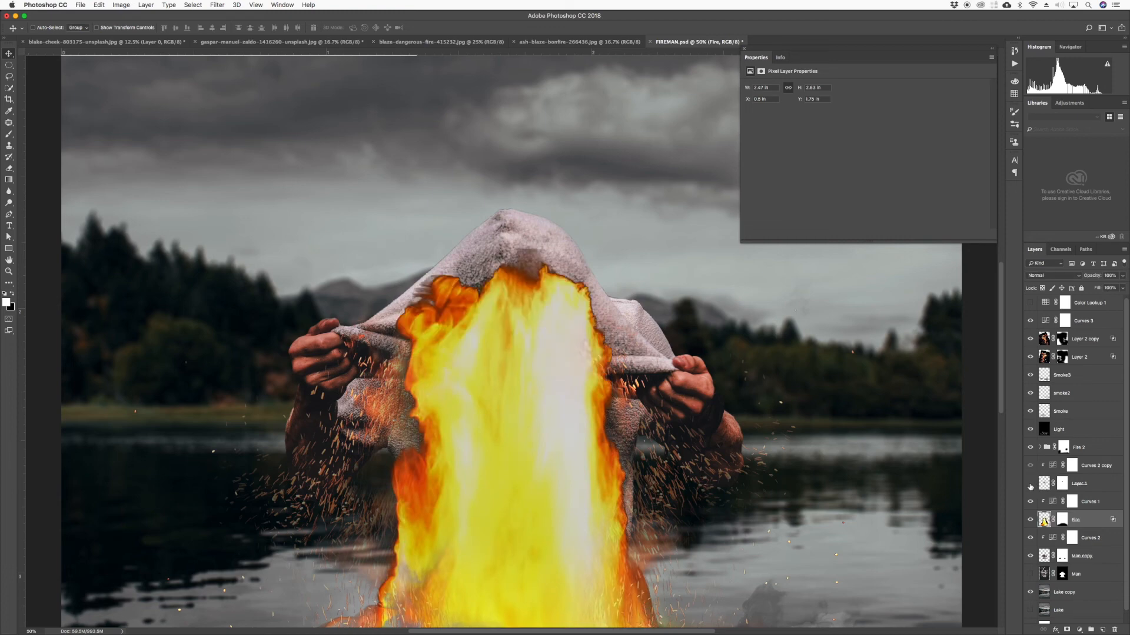
left_click(1030, 485)
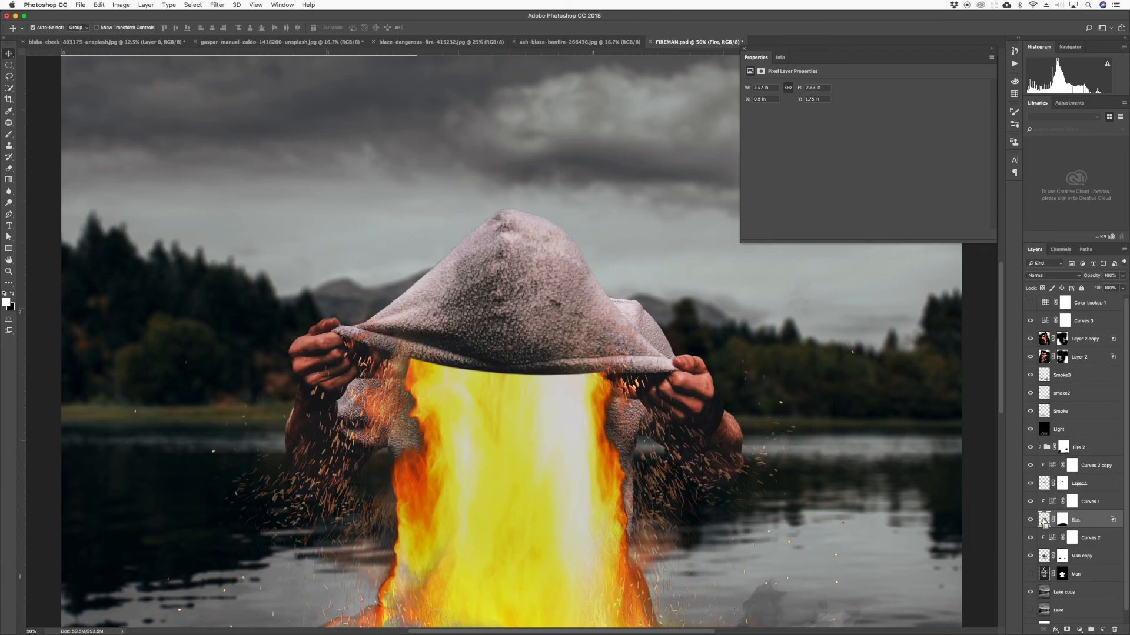
- Create a new layer named "Subtle shadow" directly above Layer 1
left_click(1046, 484)
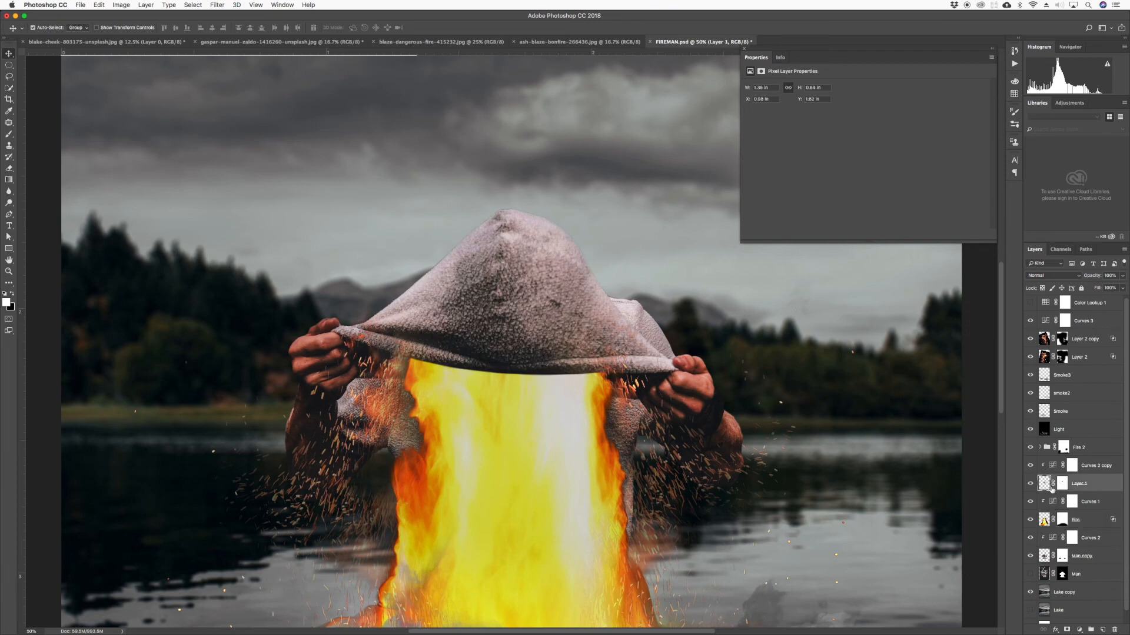
key("super+shift+n")
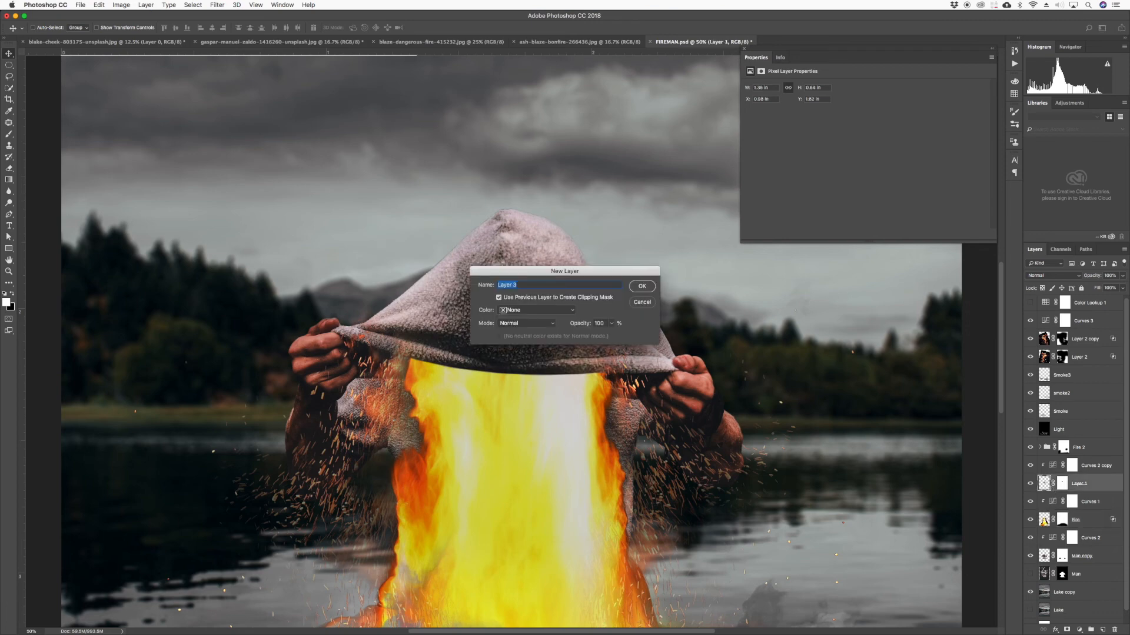
type("Subtle shadow")
key("Return")
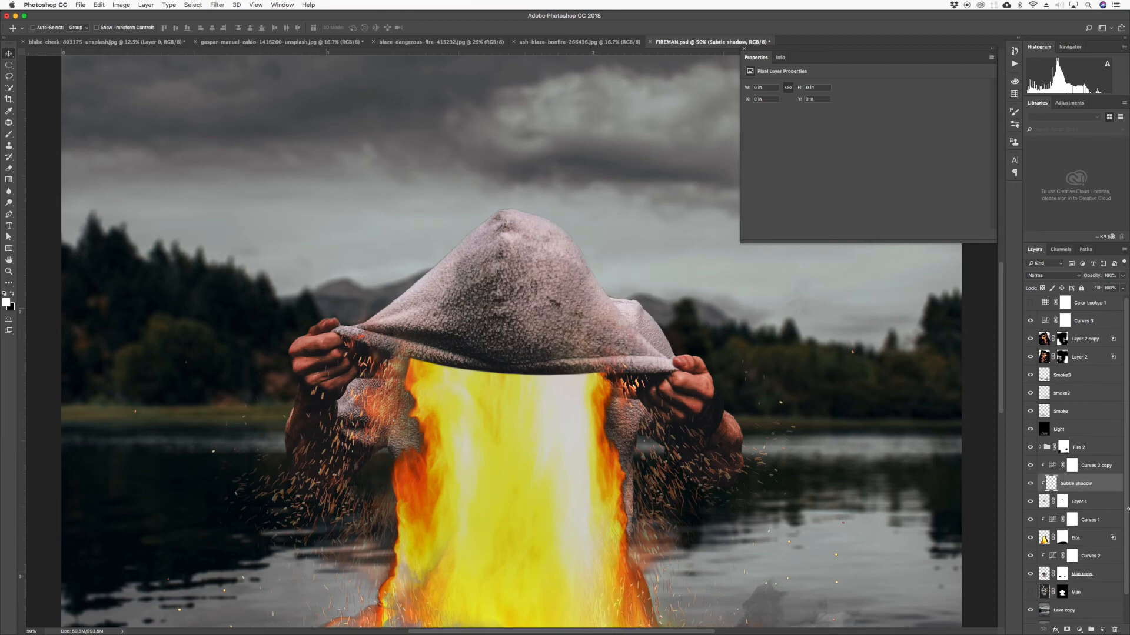
- Unclip the Subtle shadow layer and place it directly below Layer 1, with Curves 2 copy clipped to Layer 1 again
left_click(1051, 490, "alt")
mouse_move(1051, 487)
left_mouse_down()
mouse_move(1049, 463)
mouse_move(1055, 481)
left_mouse_up()
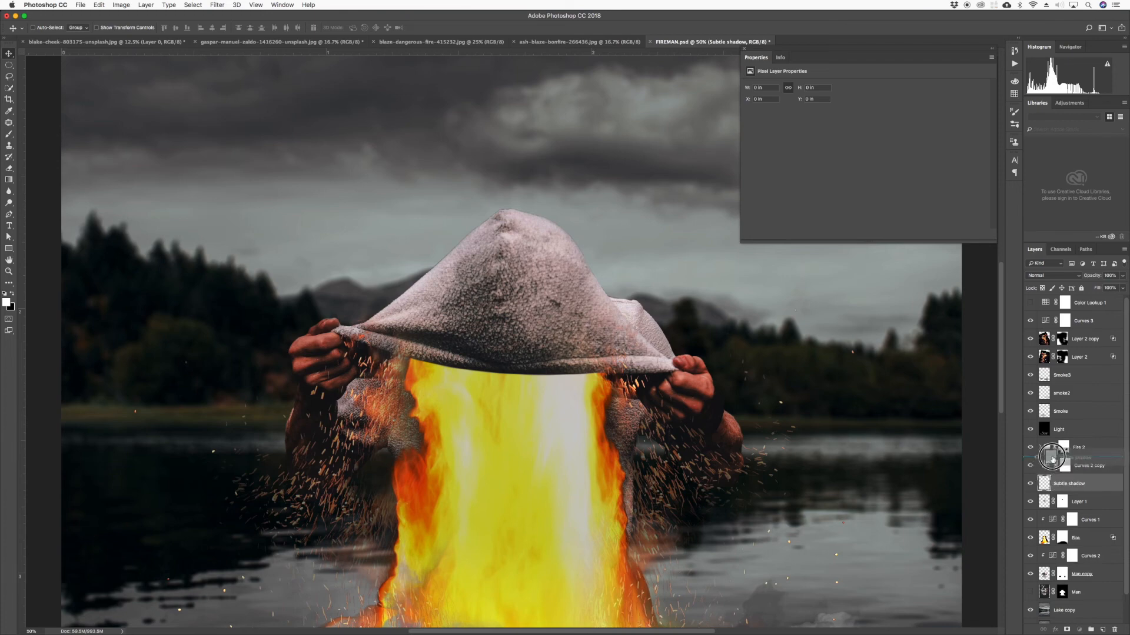
left_click_drag(1052, 458, 1051, 459)
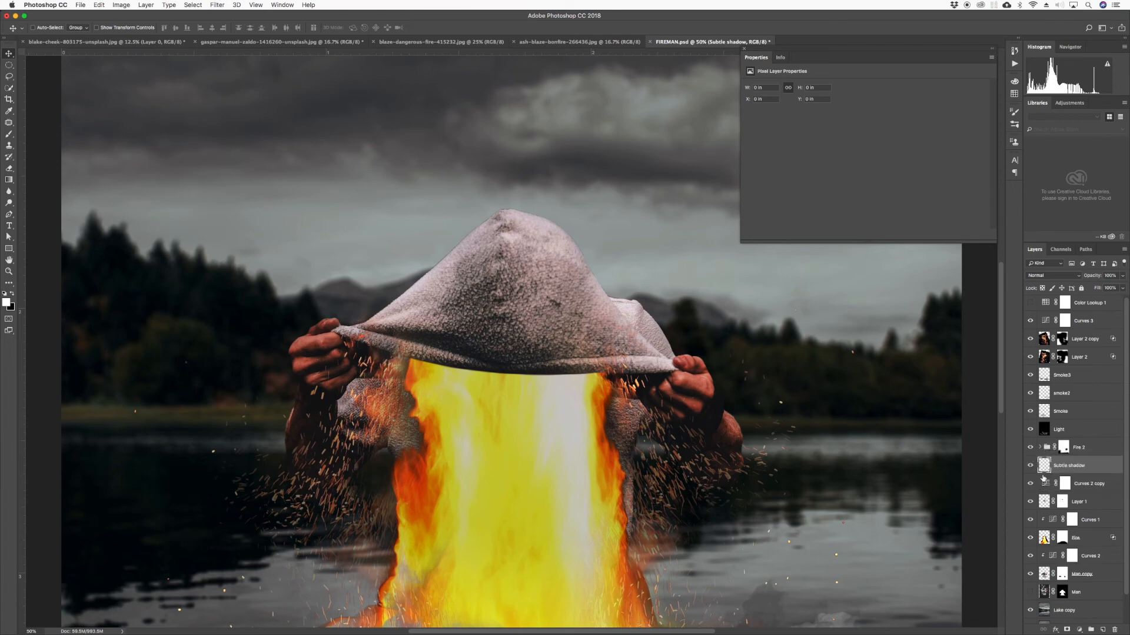
left_click(1039, 492, "alt")
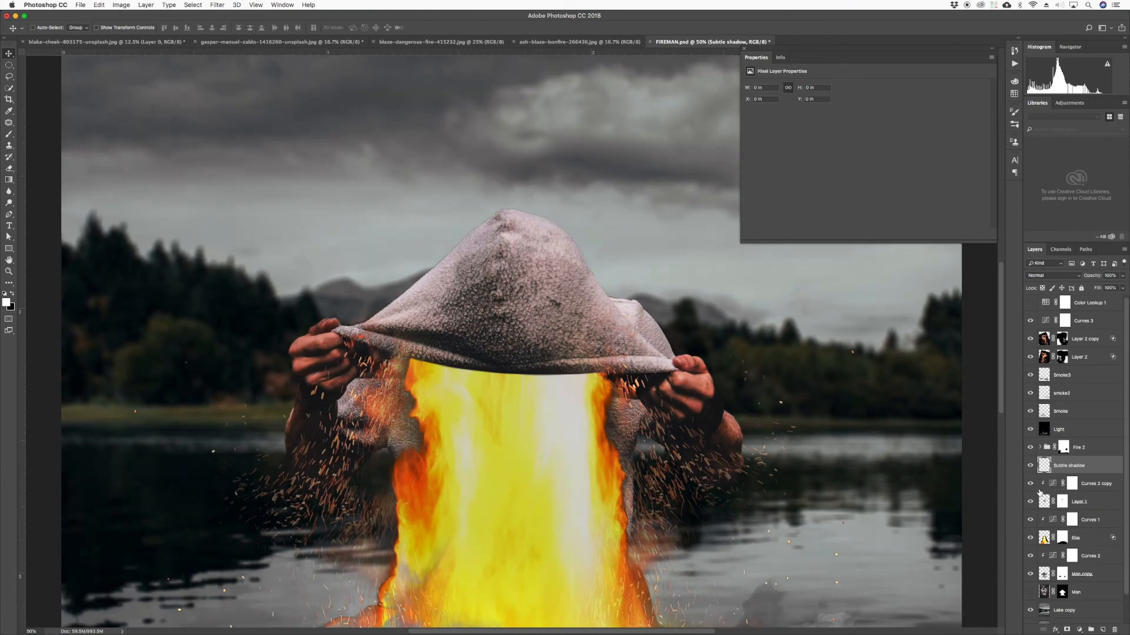
left_click(1030, 502)
left_click(1030, 502)
left_click_drag(1043, 465, 1044, 502)
- Try a faint black brush stroke below the hood's hem and raise the brush flow to 100%
key("b")
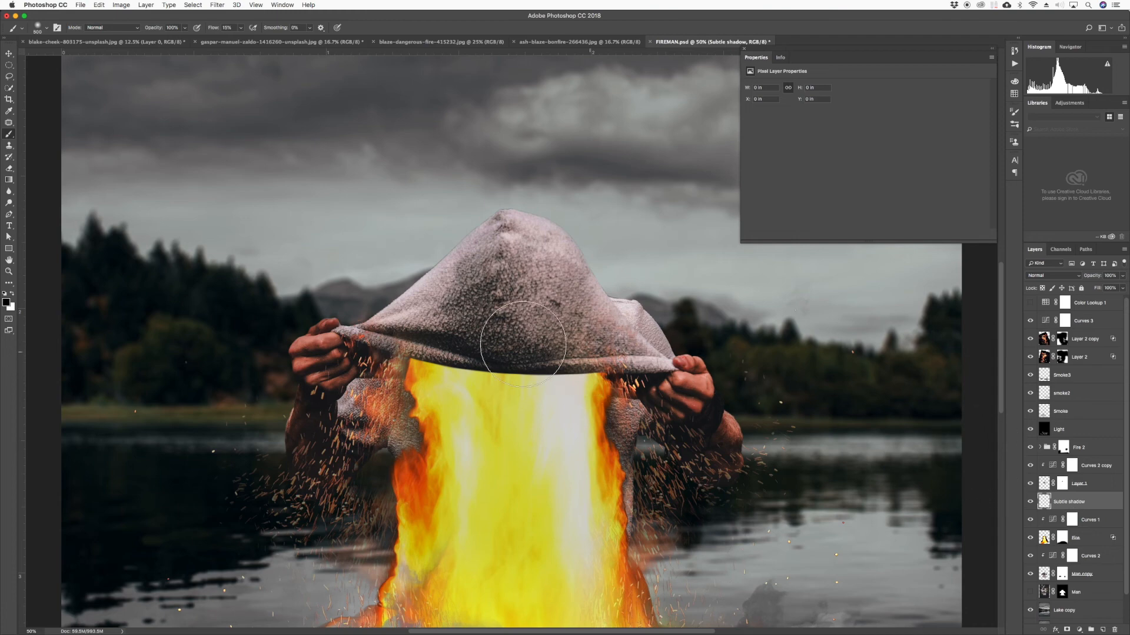
left_click_drag(568, 347, 481, 335)
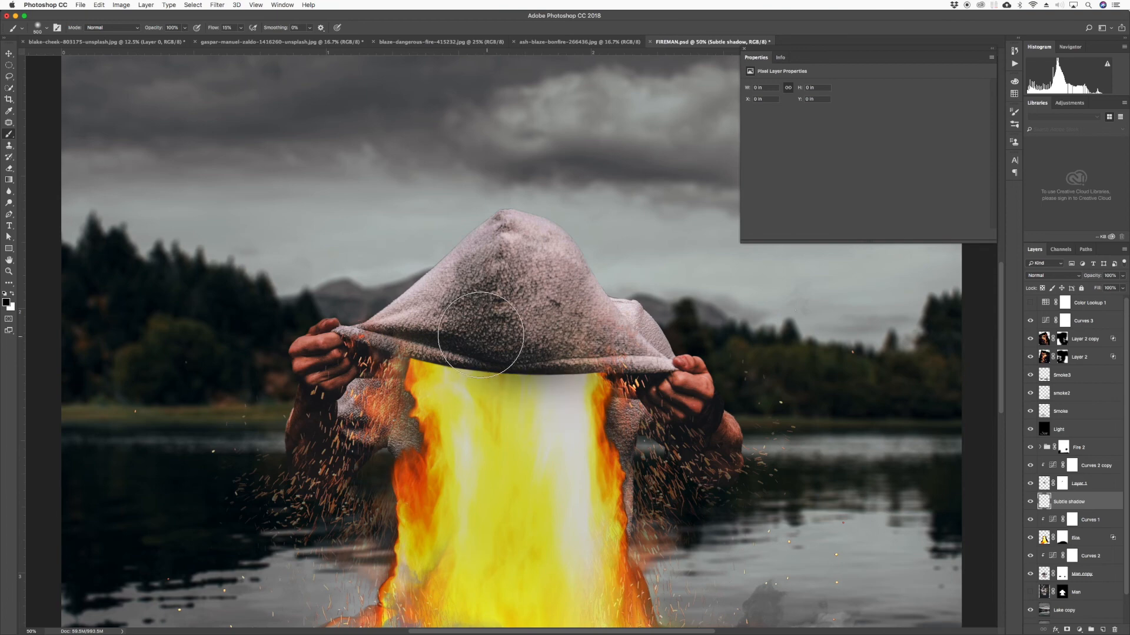
left_click(241, 27)
left_click_drag(238, 39, 276, 38)
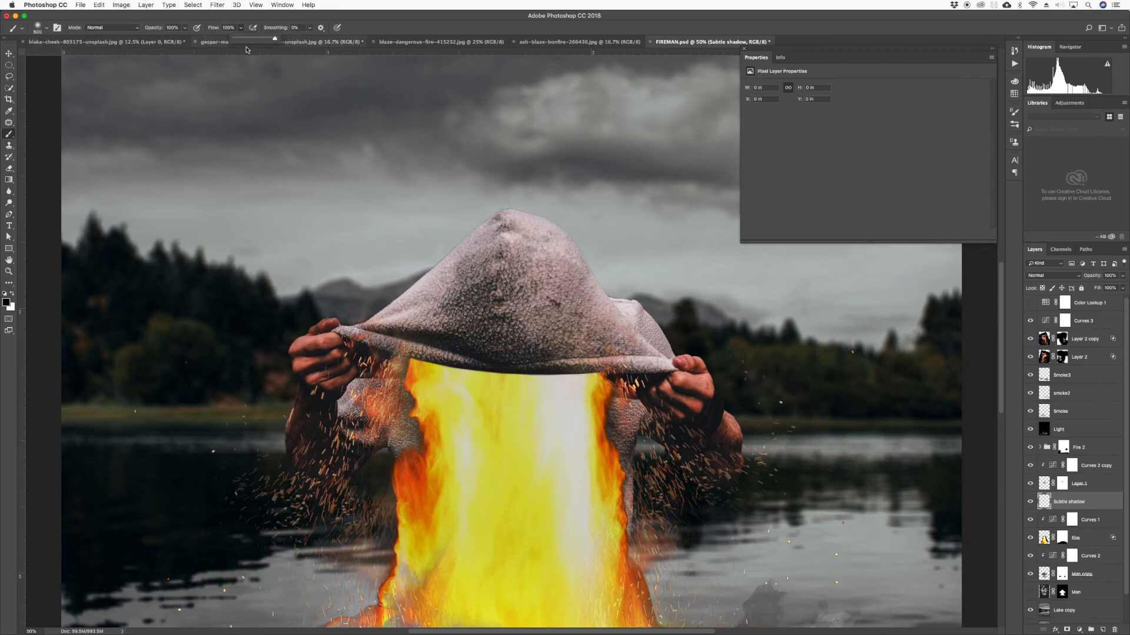
- Try painting a shadow under the hood's hem with a resized large soft brush, and undo the trial strokes
key("bracketleft")
key("bracketleft")
key("bracketleft")
key("bracketright")
key("bracketright")
mouse_move(546, 345)
left_mouse_down()
mouse_move(506, 359)
mouse_move(471, 353)
left_mouse_up()
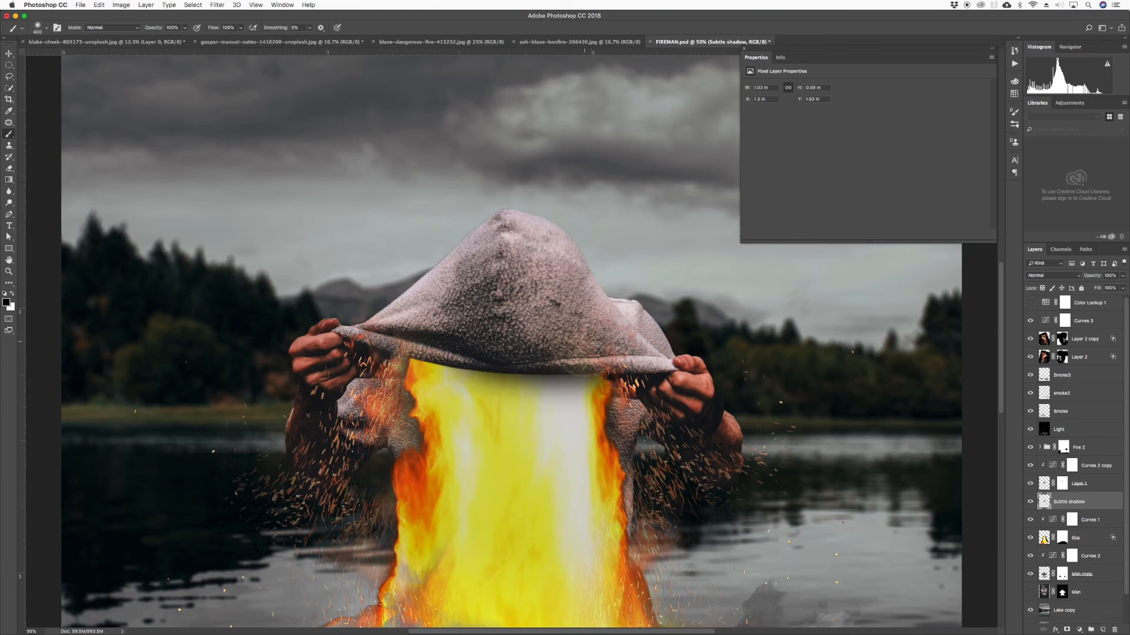
key("super+z")
mouse_move(566, 352)
left_mouse_down()
mouse_move(550, 356)
mouse_move(609, 359)
mouse_move(497, 330)
mouse_move(423, 330)
mouse_move(605, 339)
left_mouse_up()
key("super+z")
key("super+z")
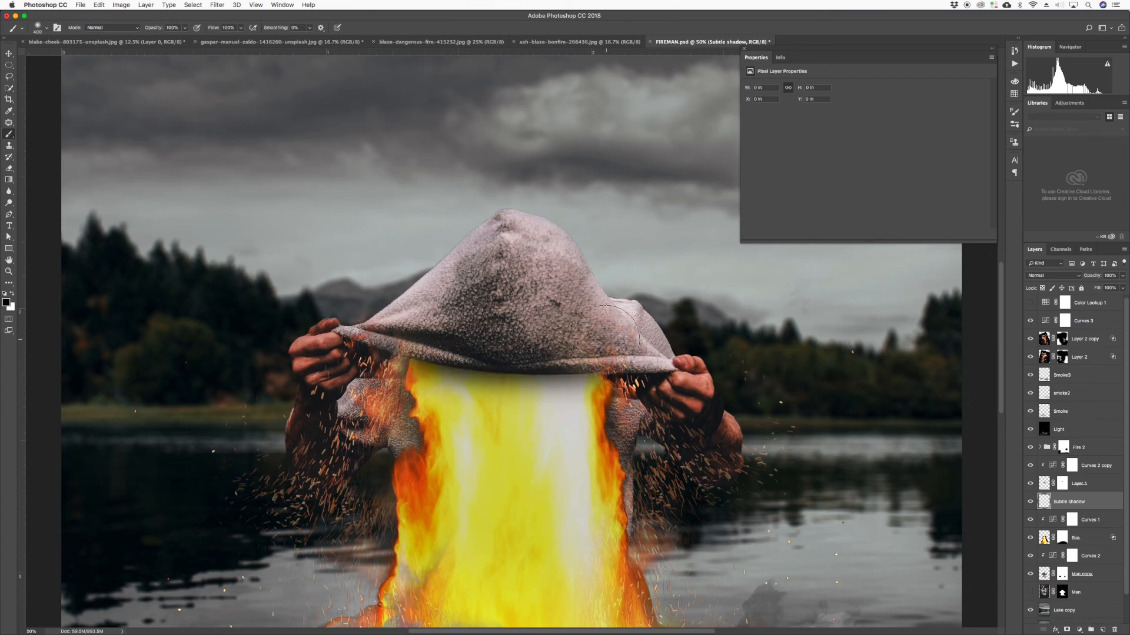
key("super+z")
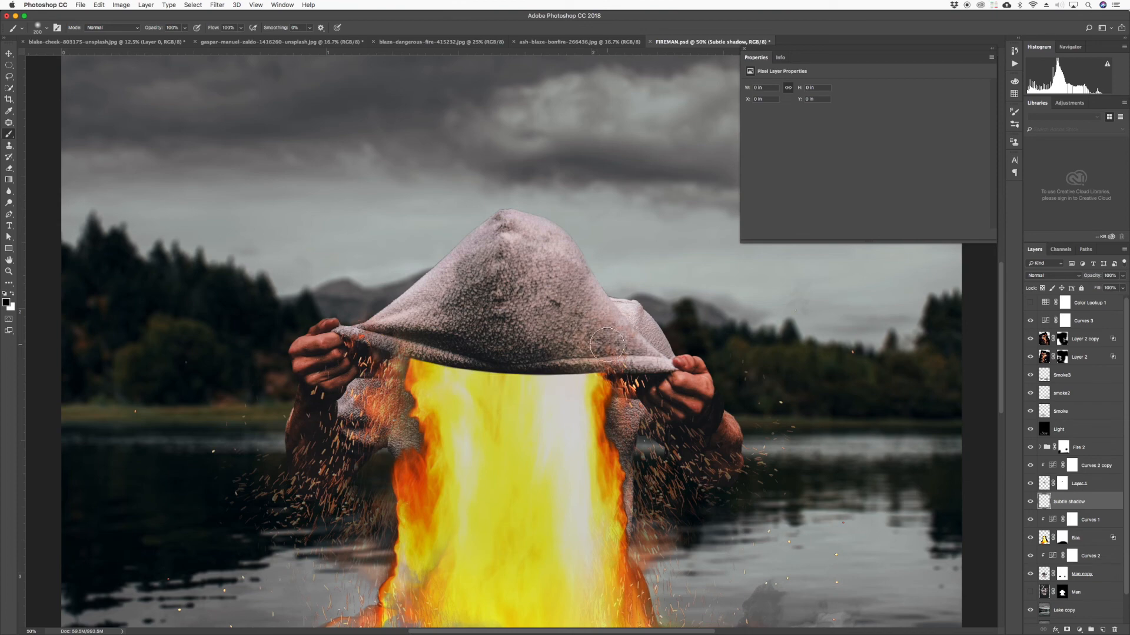
- Paint a soft black shadow with a smaller brush where the flames meet the hood's hem, and compare it hidden and shown
key("bracketleft")
key("bracketleft")
key("bracketleft")
left_click_drag(564, 374, 417, 364)
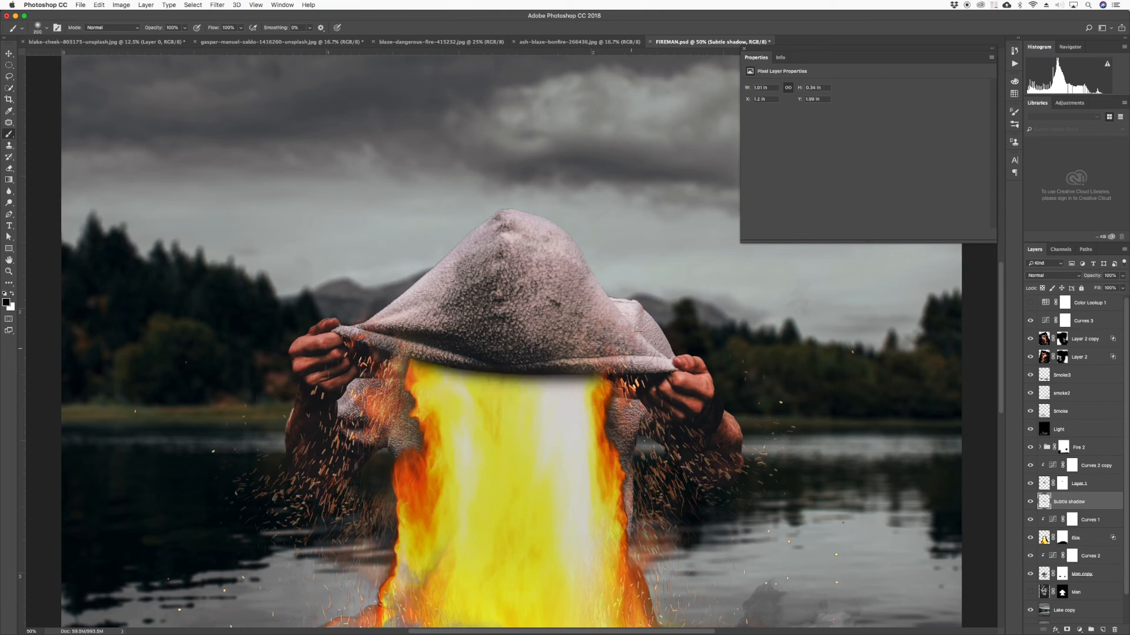
mouse_move(538, 364)
left_mouse_down()
mouse_move(589, 373)
mouse_move(494, 376)
mouse_move(406, 341)
mouse_move(380, 350)
left_mouse_up()
left_click(8, 53)
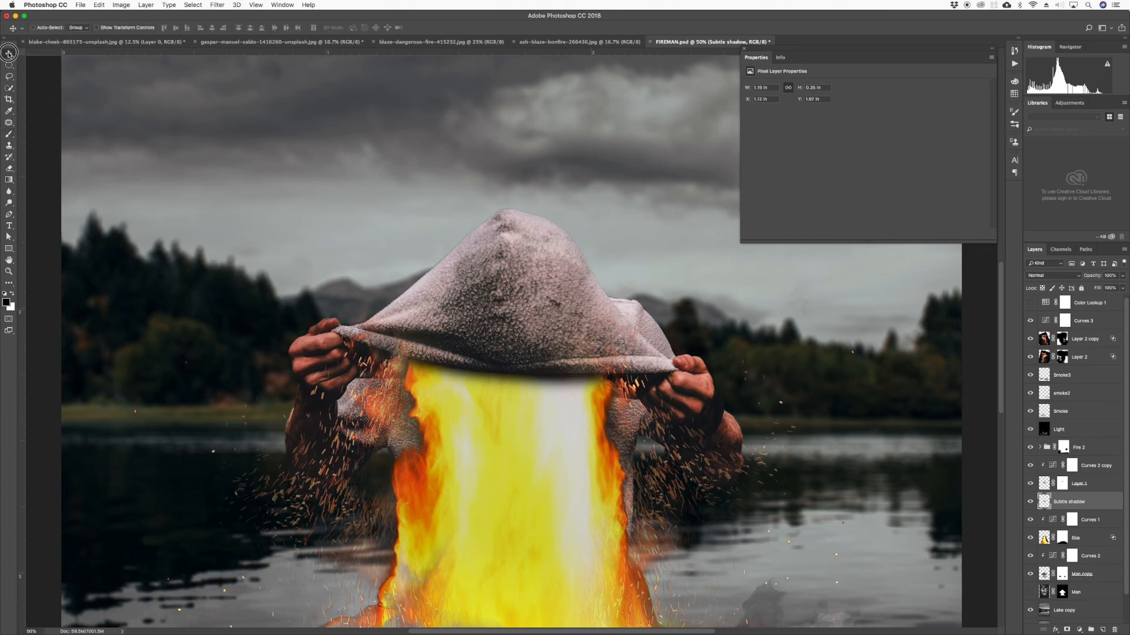
left_click(1030, 501)
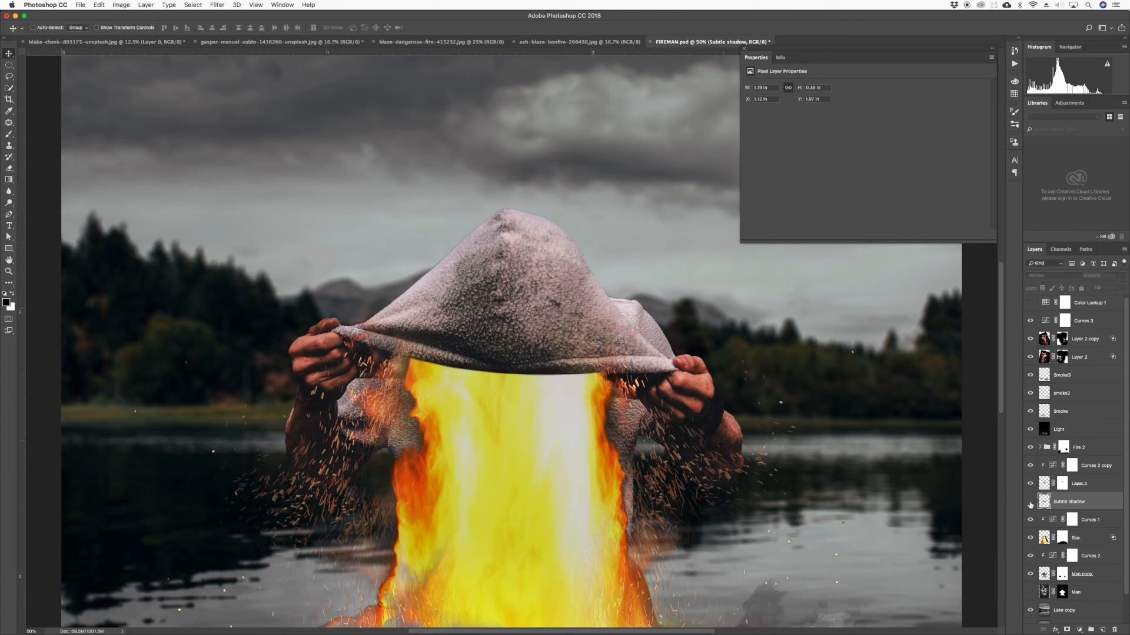
left_click(1029, 502)
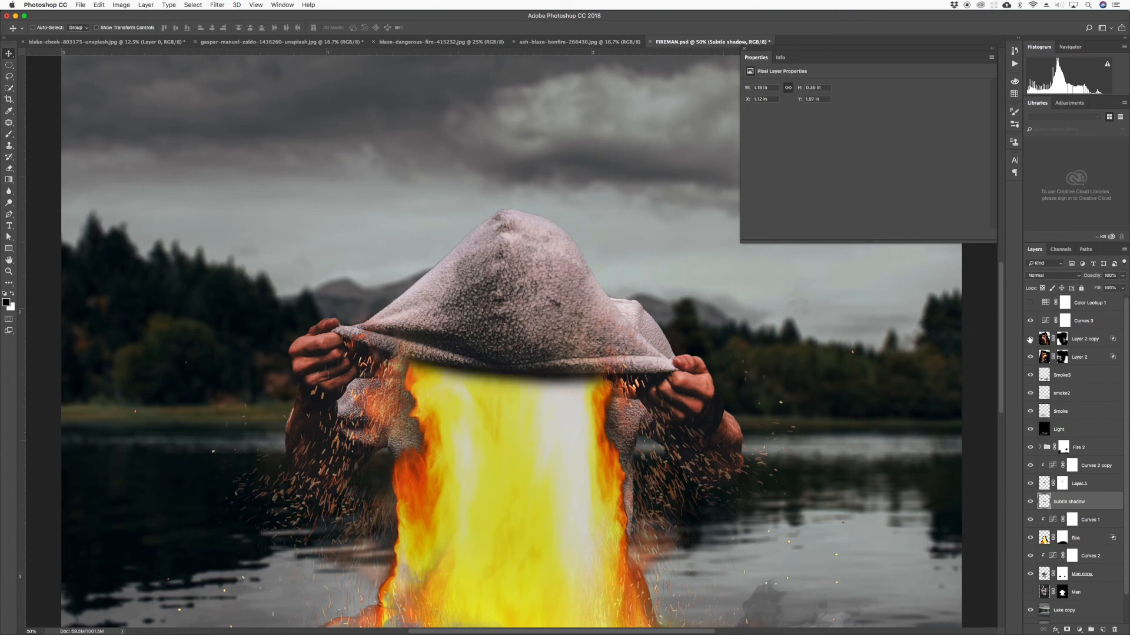
- Set the Subtle shadow layer's blend mode to Multiply and lower its opacity to just over half
left_click(1043, 277)
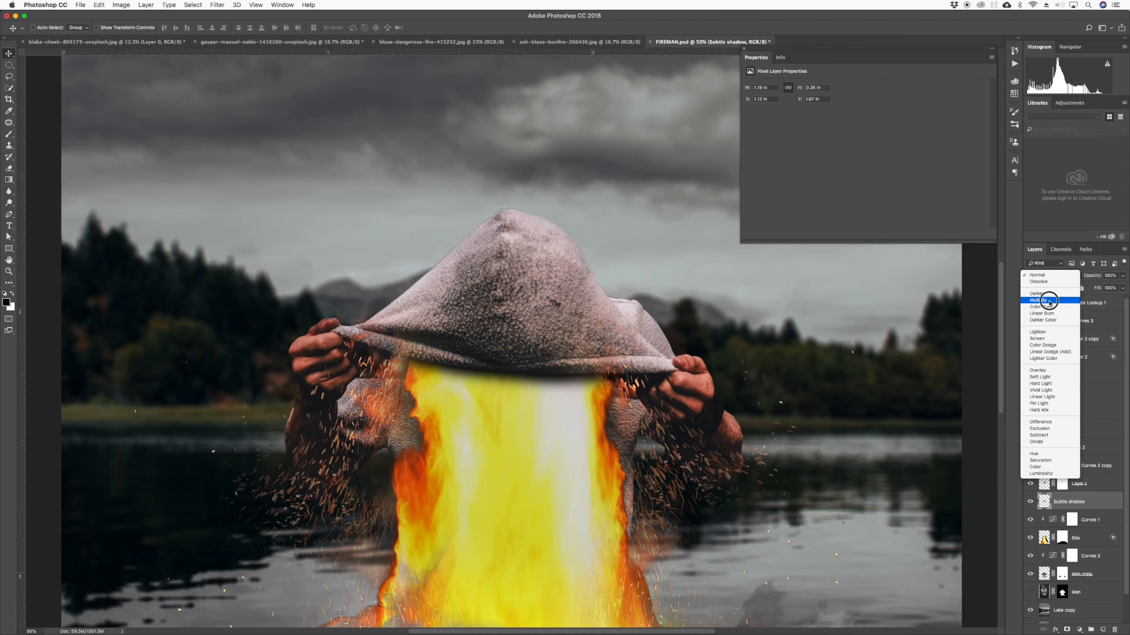
left_click(1048, 300)
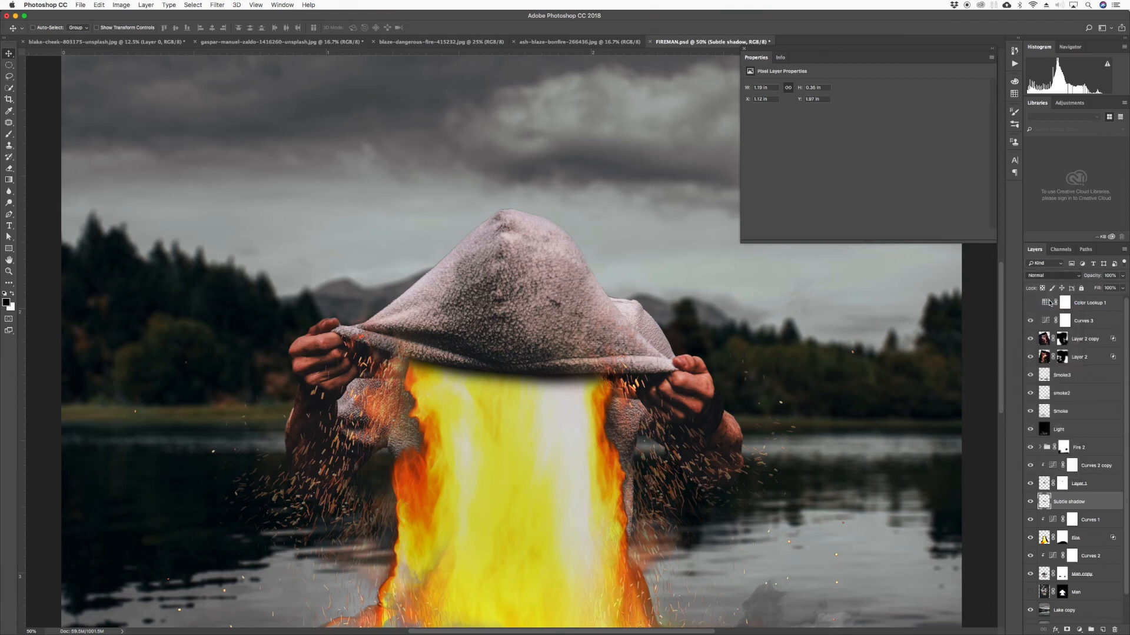
left_click(1122, 276)
left_click_drag(1121, 288, 1101, 286)
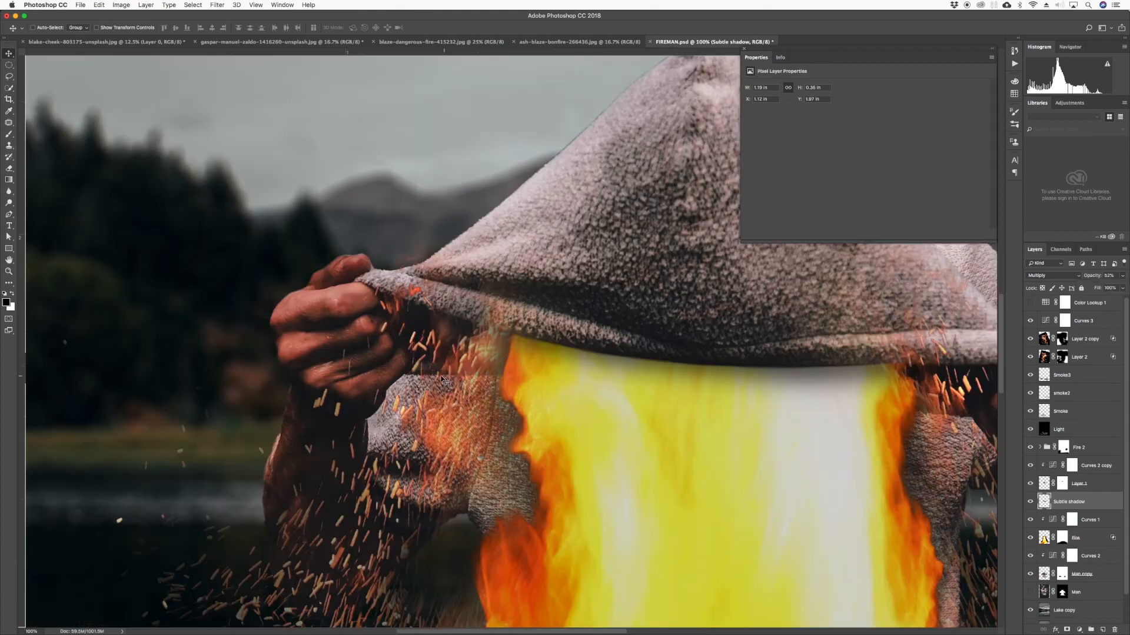
- Select Layer 2 from the sparks beside the raised arm and save the FIREMAN.psd document
left_click(450, 364, "super")
left_click_drag(450, 363, 428, 370)
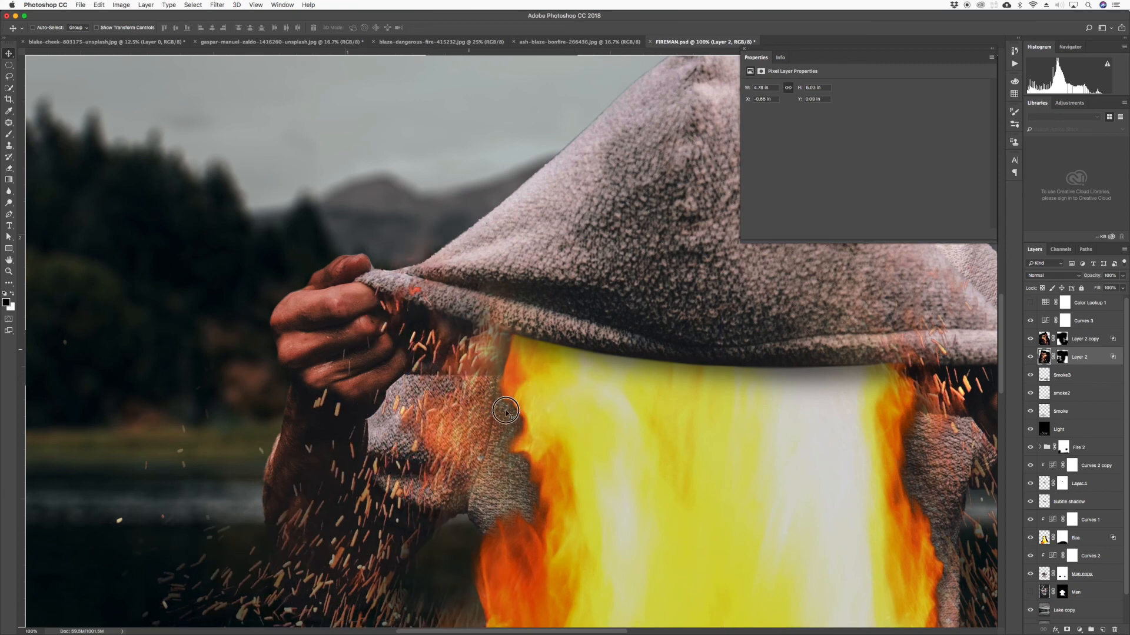
left_click_drag(503, 409, 484, 491)
key("super+t")
key("super+minus")
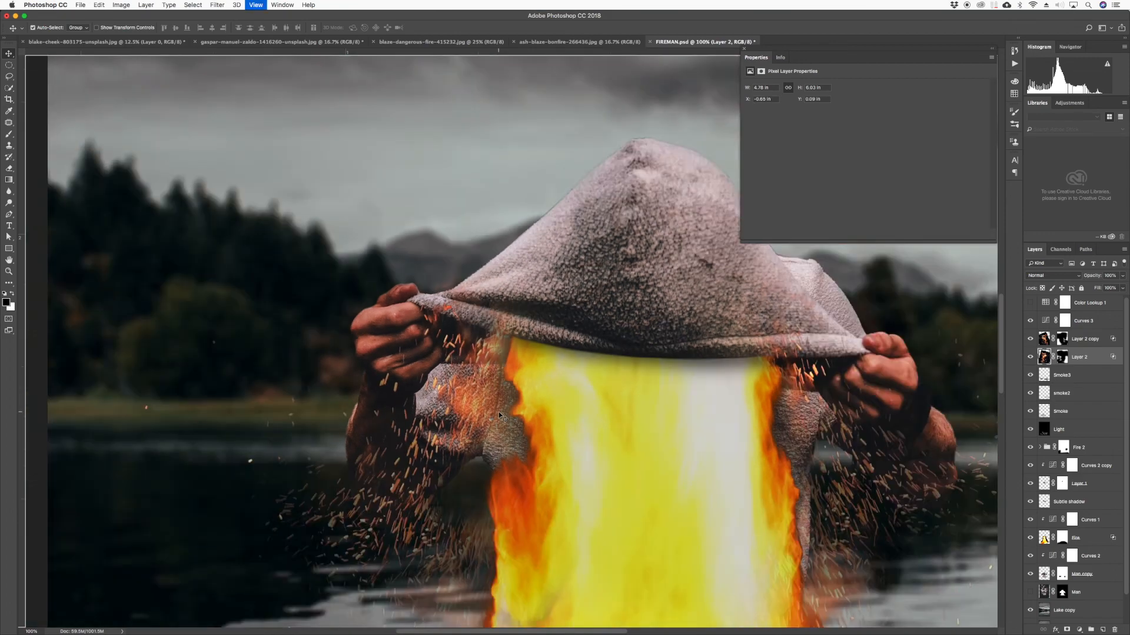
key("super+0")
key("super+s")
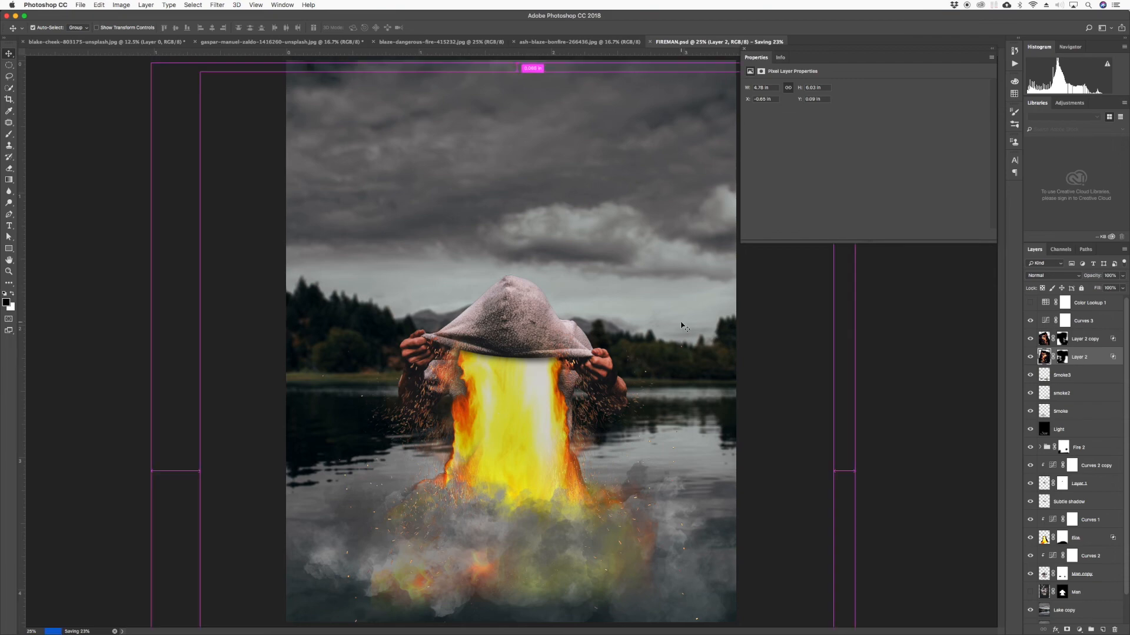
- Switch to Lightroom, open its Library module and reveal the desktop files
key("super+Tab")
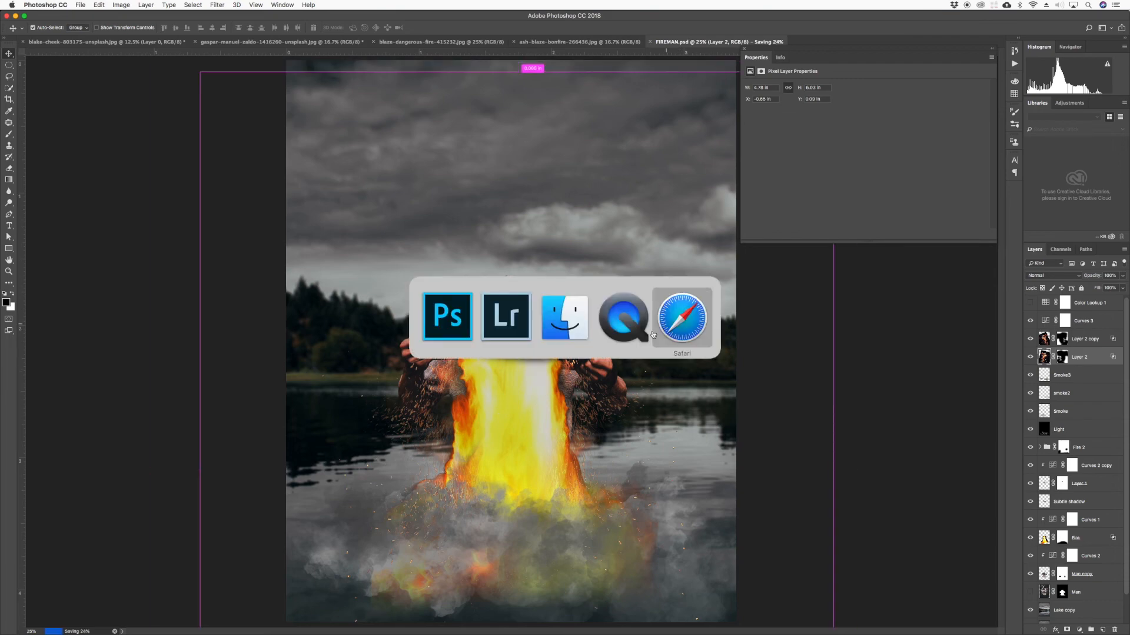
left_click(504, 315)
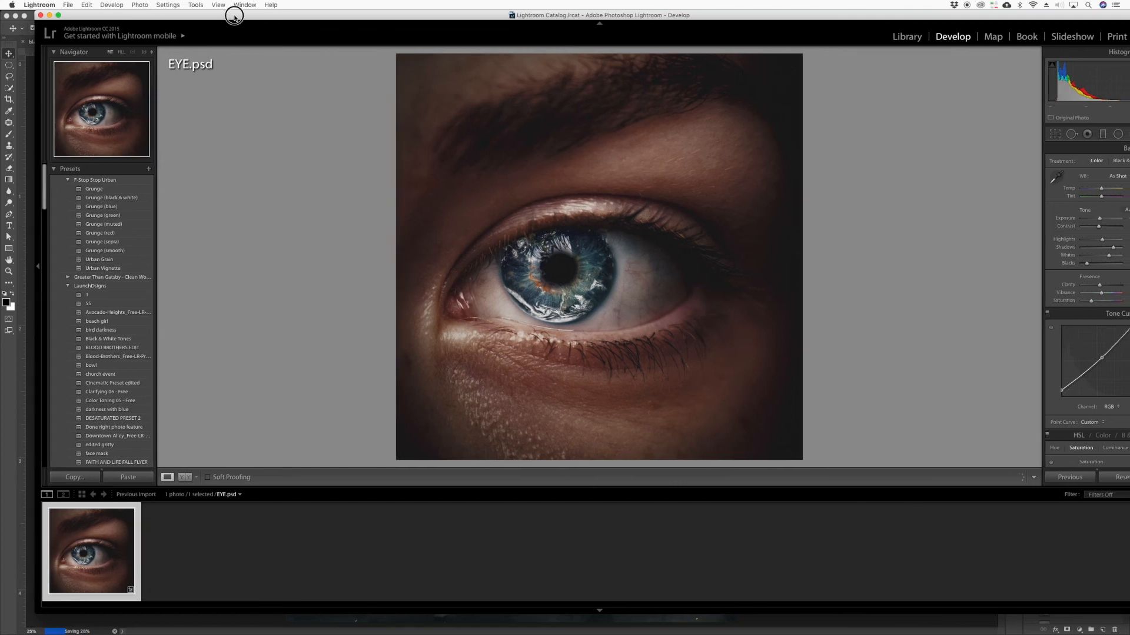
left_click(899, 40)
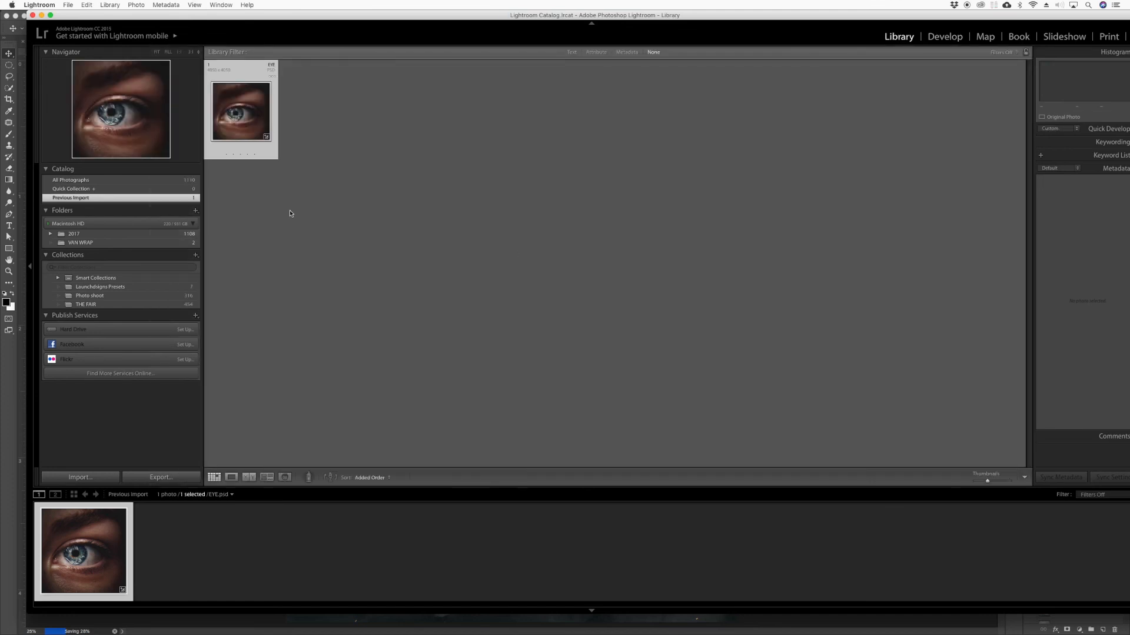
mouse_move(1129, 634)
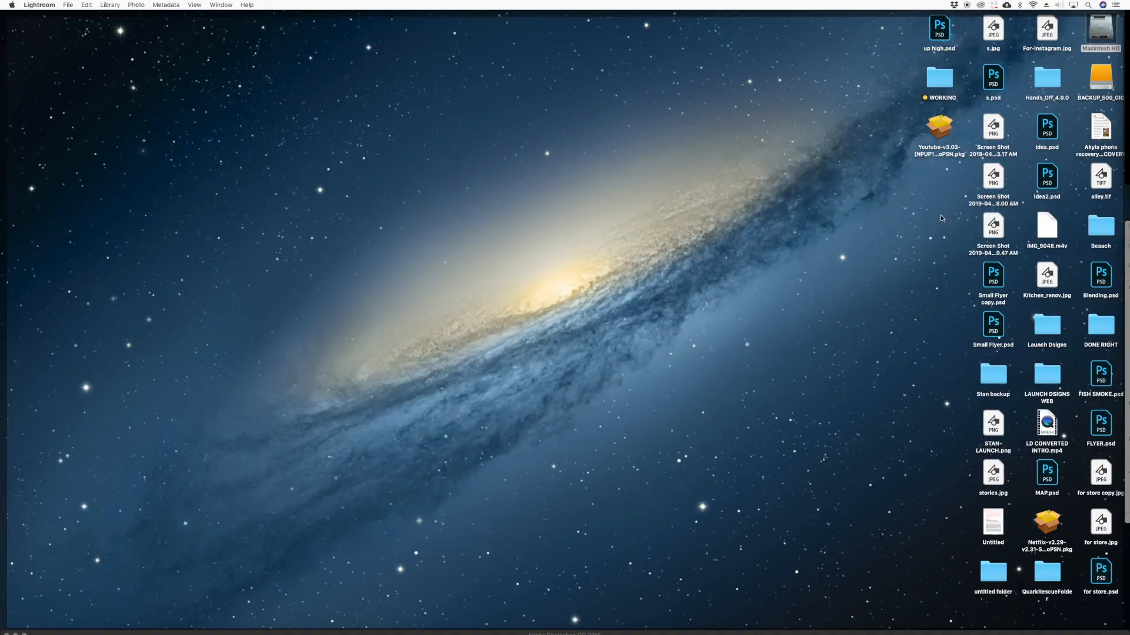
- Import FIREMAN.psd into the Lightroom library, then switch to Photoshop and check that the document's save finishes
left_click(883, 329)
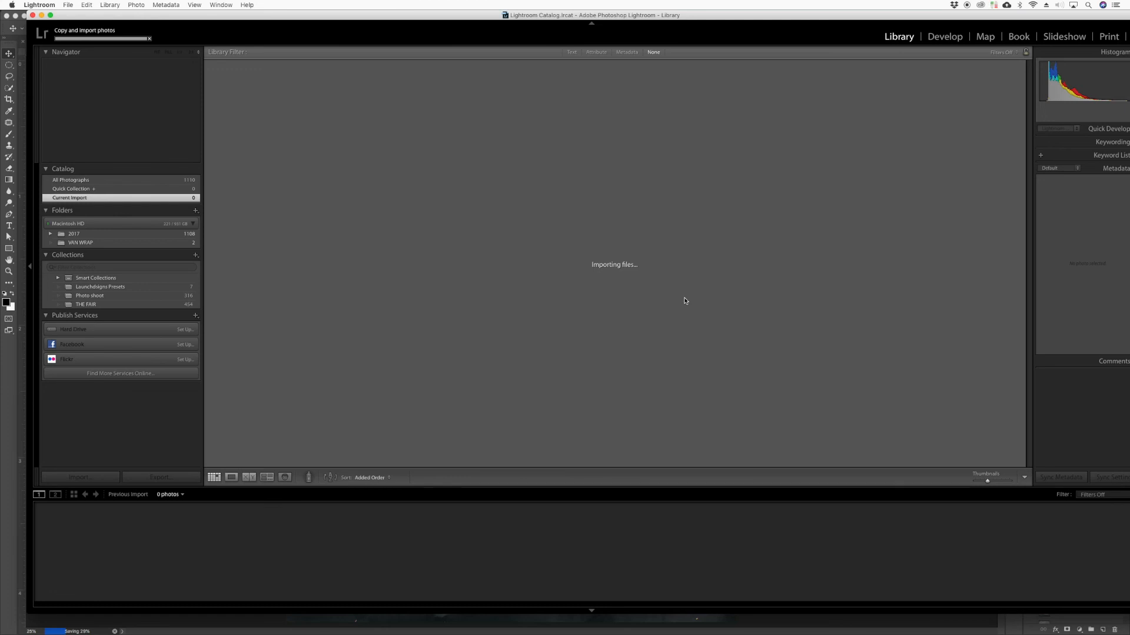
left_click_drag(288, 15, 434, 145)
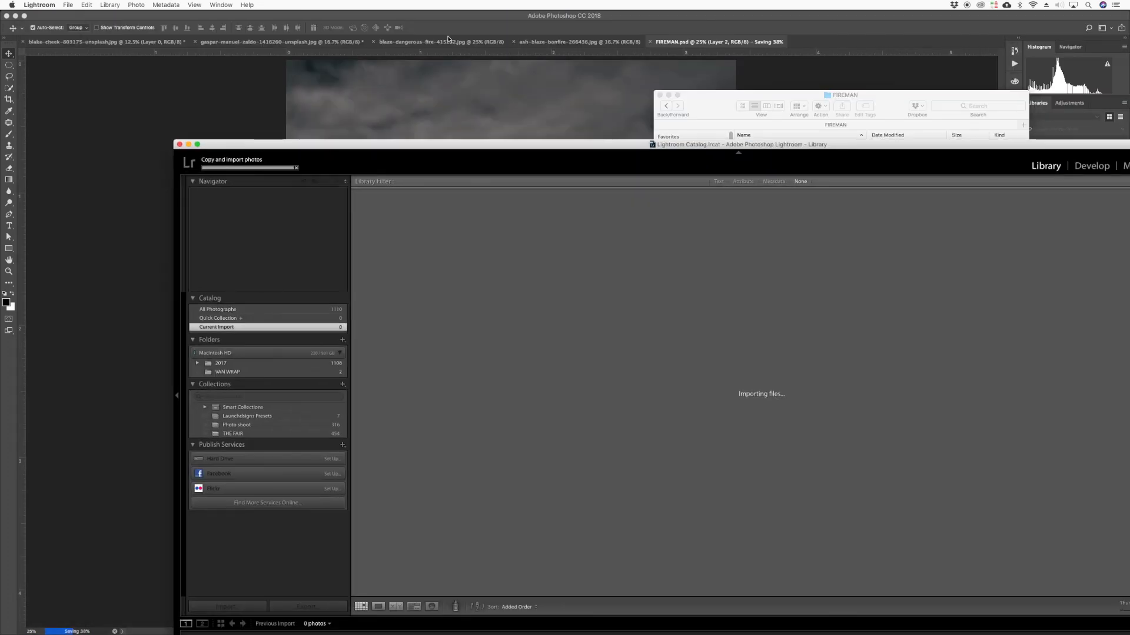
left_click(450, 20)
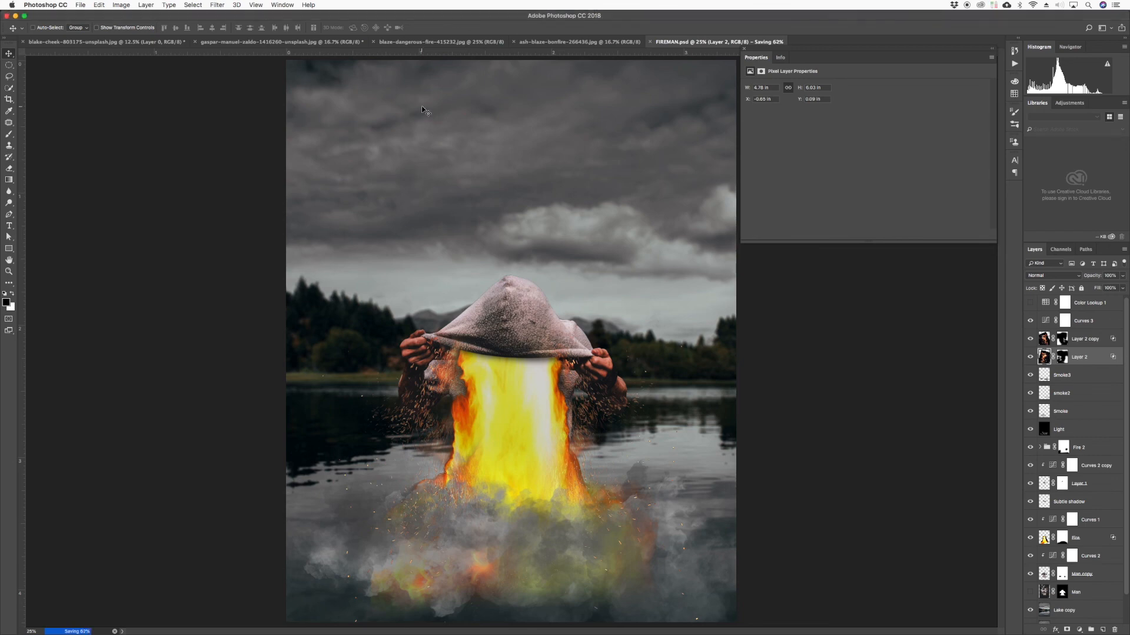
left_click_drag(721, 15, 672, 9)
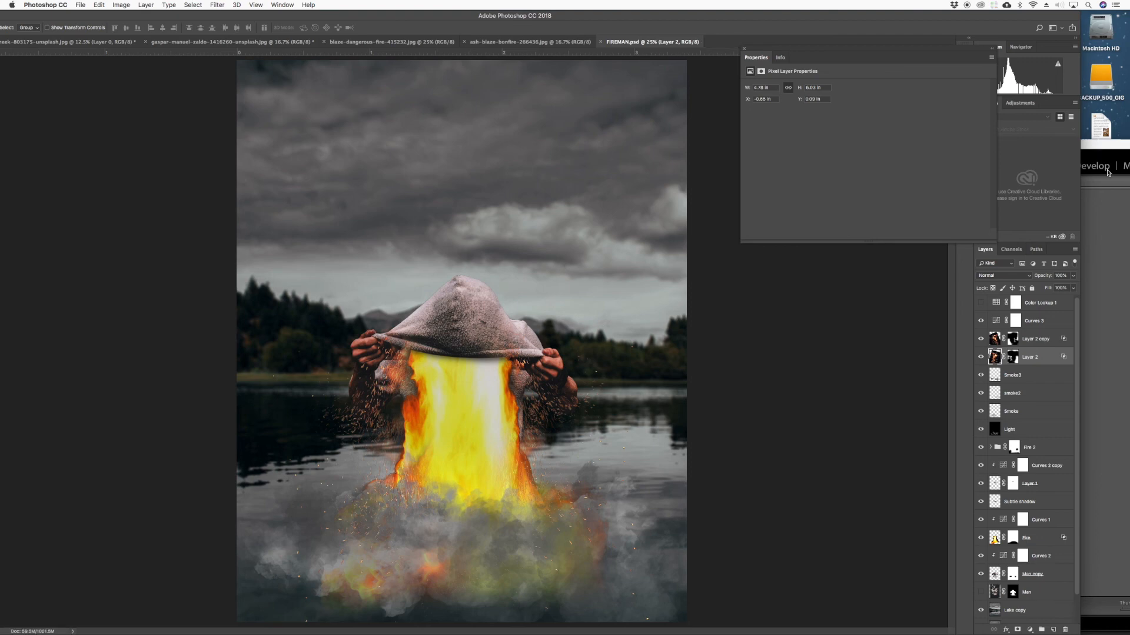
- Return to Lightroom and reposition its window so the library and its side panels are in view
left_click(1099, 147)
left_click_drag(987, 145, 834, 5)
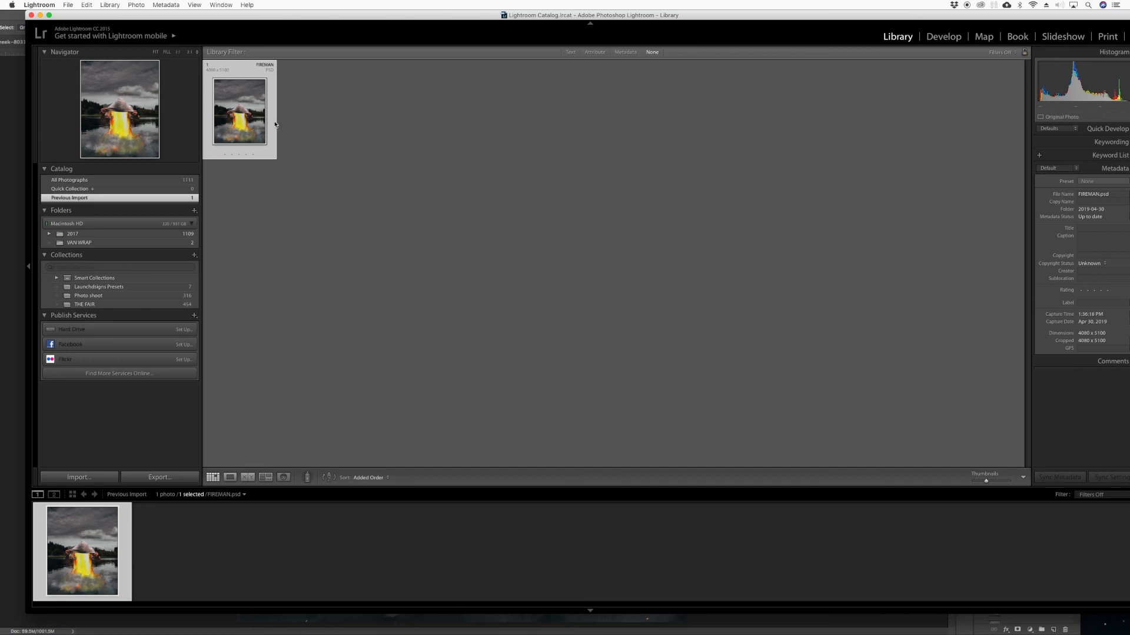
left_click_drag(232, 13, 215, 15)
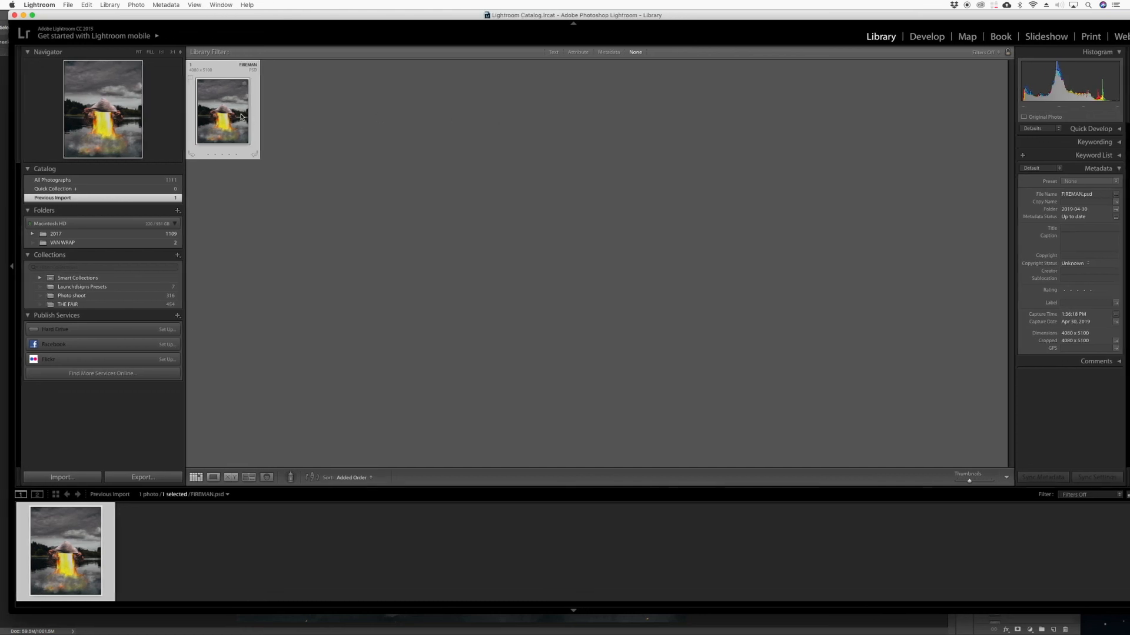
- Open FIREMAN.psd in the Develop module, apply the LaunchDsigns preset 1 and set Clarity to -2
left_click(926, 37)
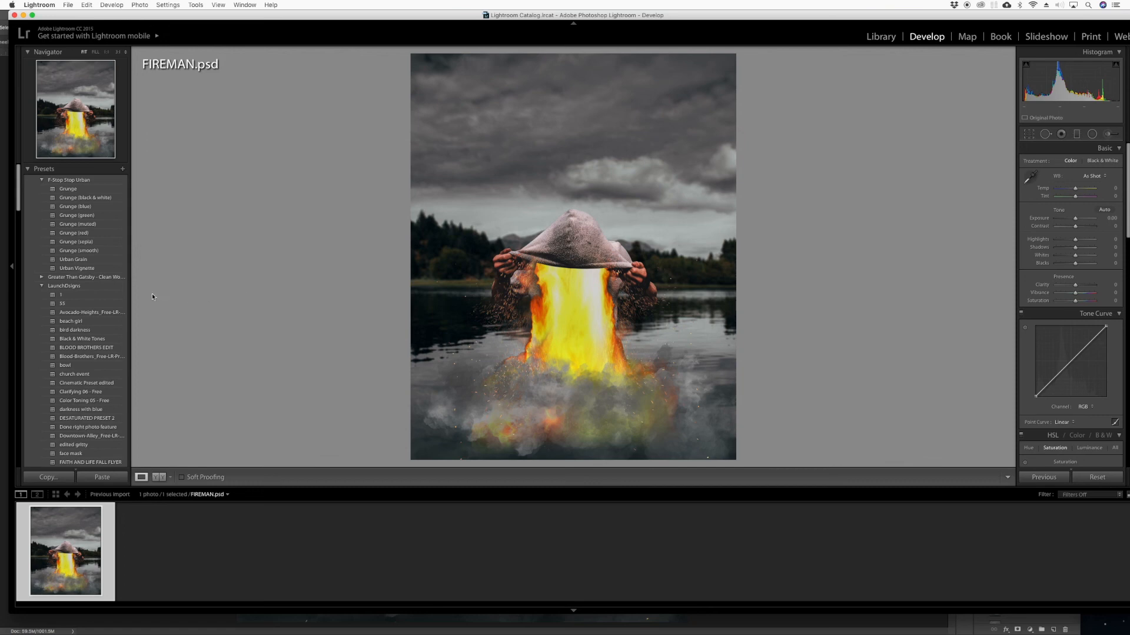
left_click(115, 296)
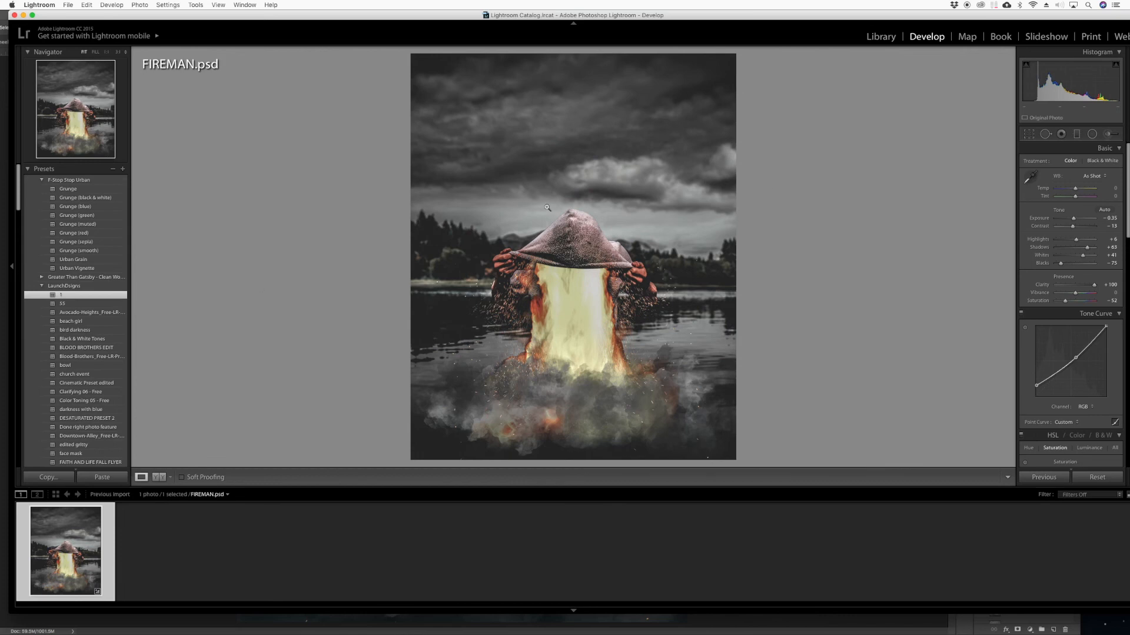
left_click_drag(1093, 289, 1074, 290)
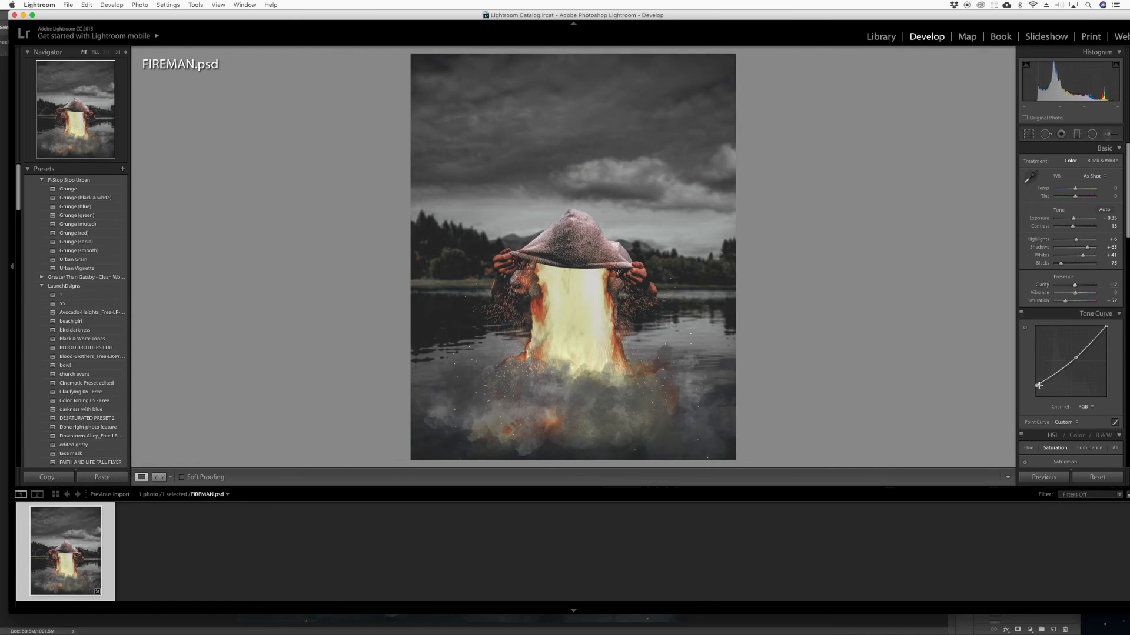
- Lower the black point of the RGB tone curve slightly, undoing any accidental removal of the point
left_click_drag(1036, 385, 1035, 391)
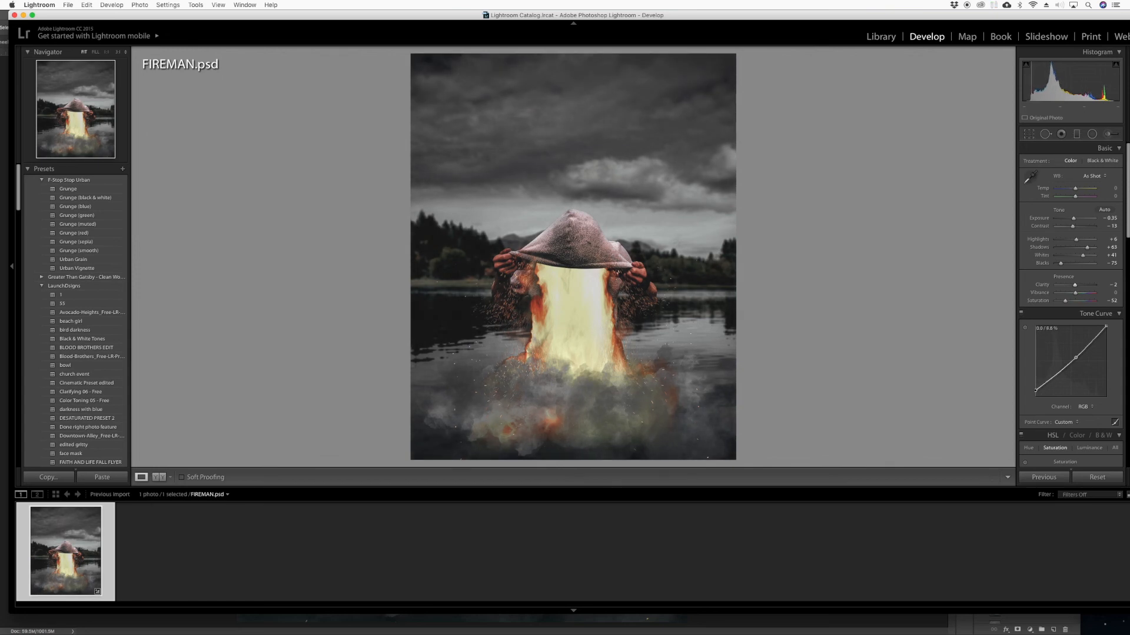
double_click(1035, 390)
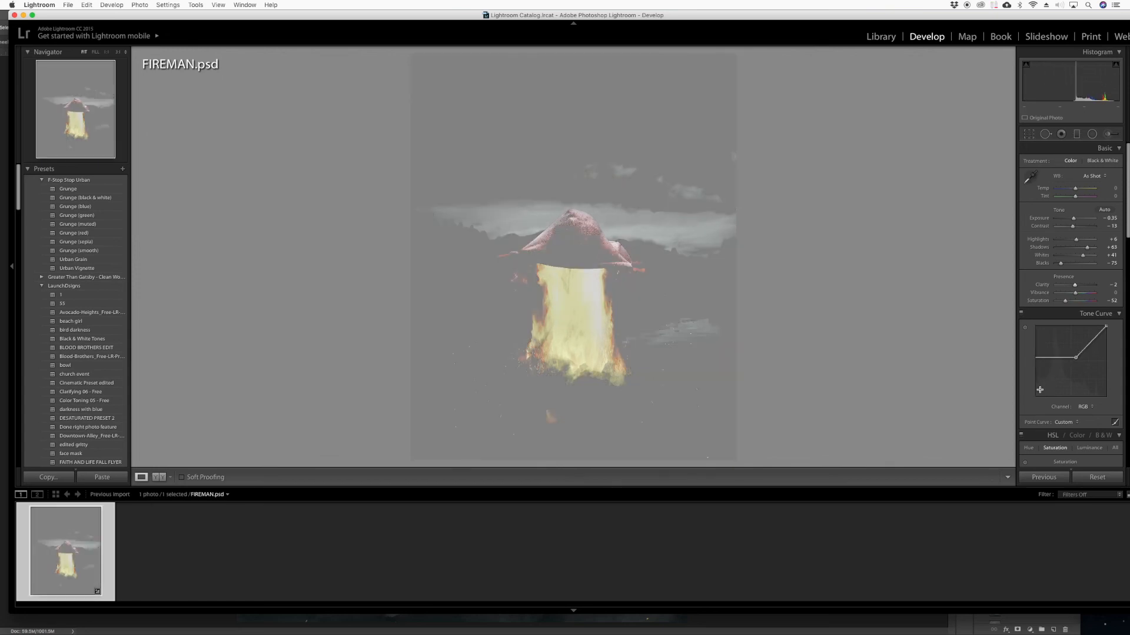
key("super+z")
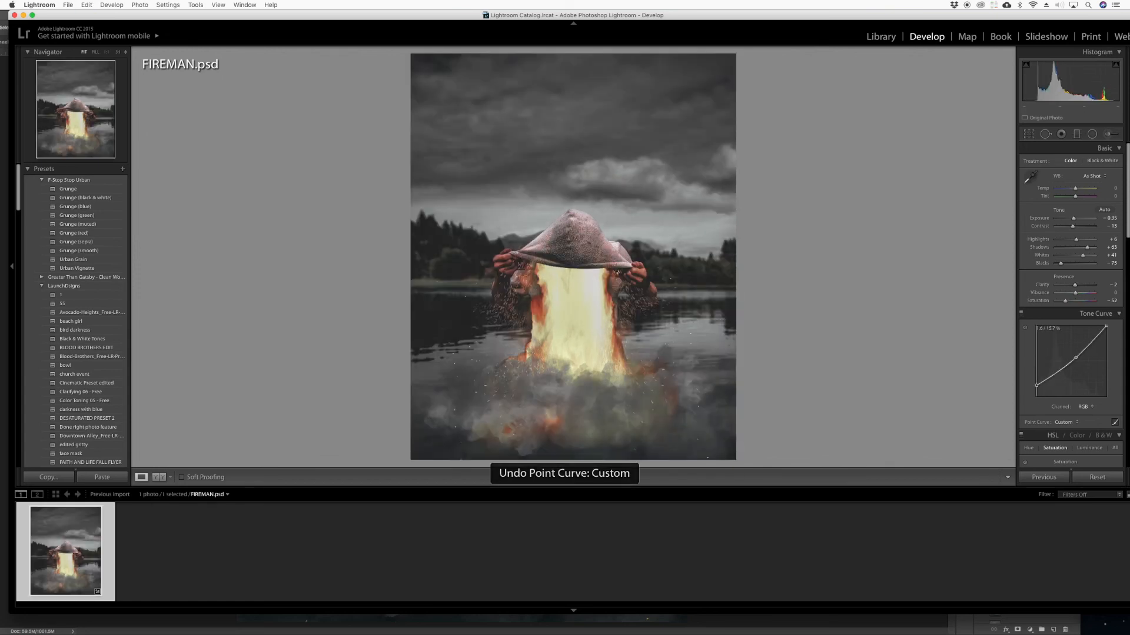
double_click(1035, 388)
key("super+z")
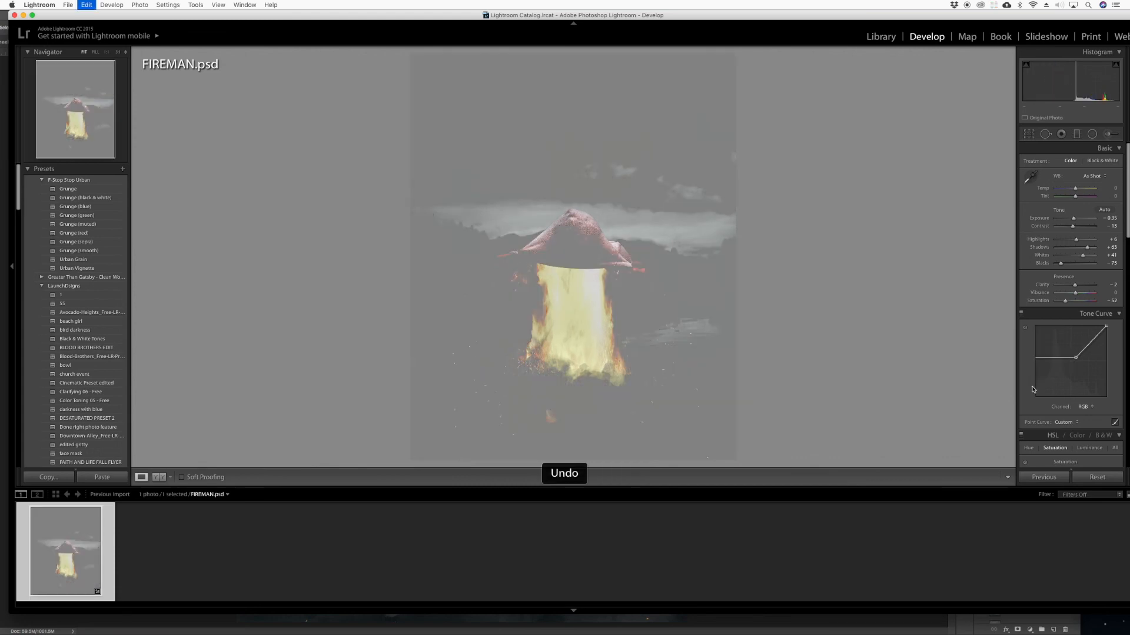
left_click_drag(1036, 387, 1035, 390)
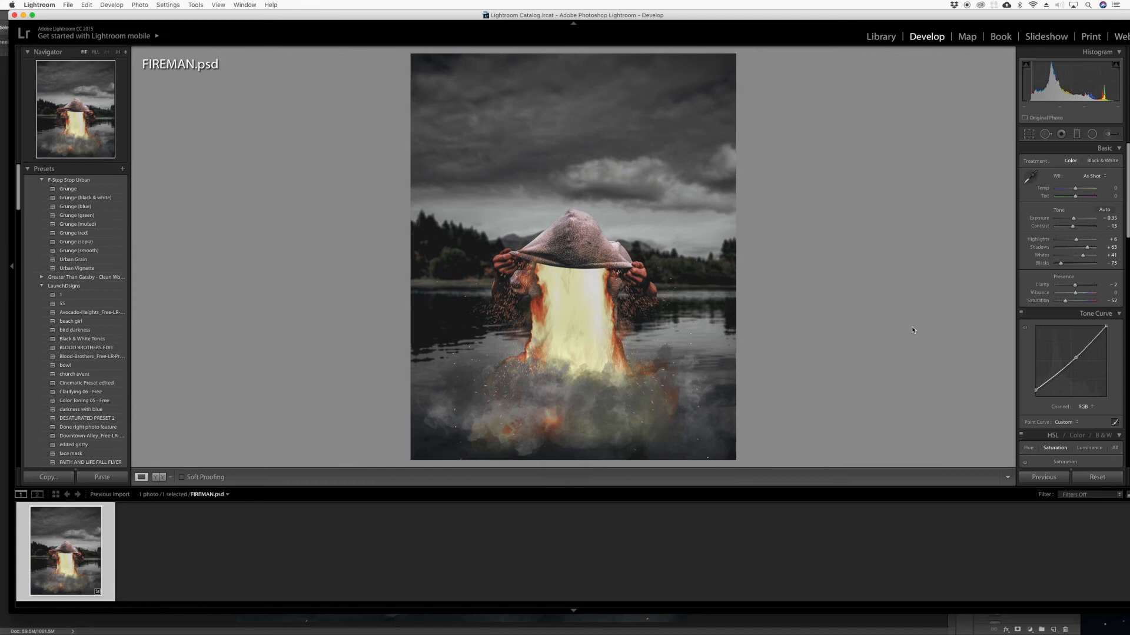
- Compare the photo before and after grading, and set the overall Saturation to -47
key("backslash")
key("backslash")
key("backslash")
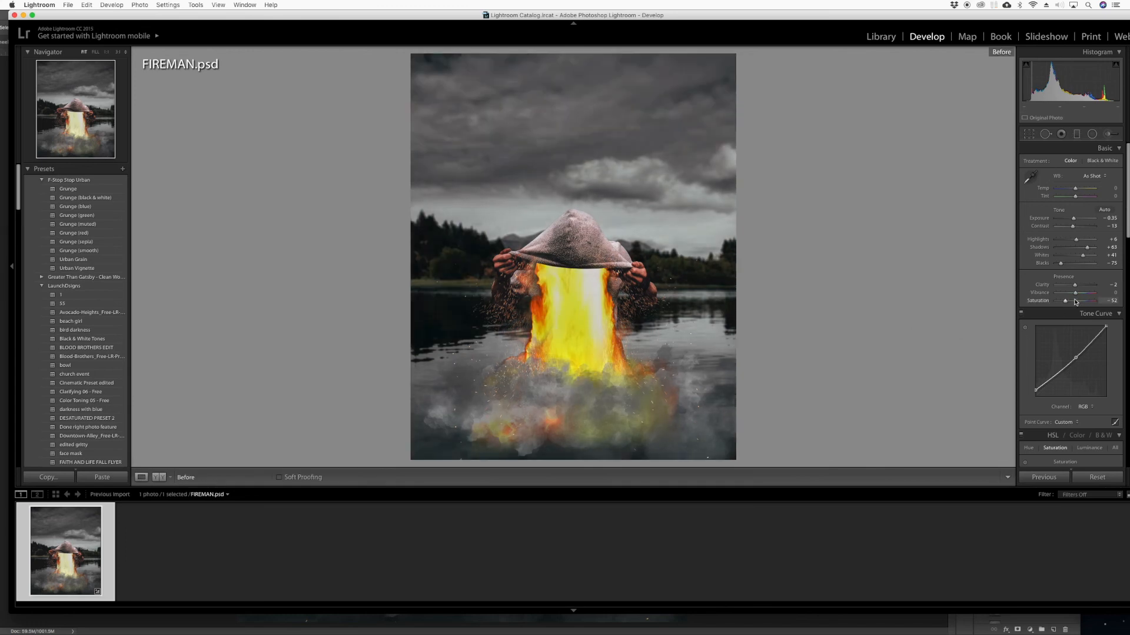
key("backslash")
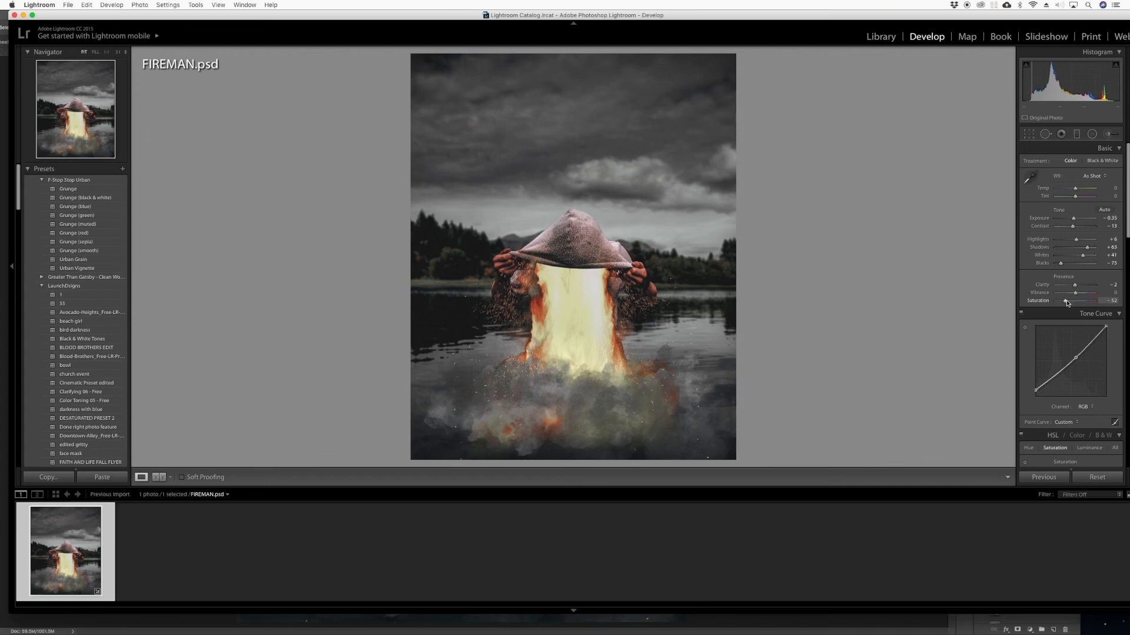
left_click_drag(1066, 303, 1068, 303)
- Set the Sharpening Amount to 21 and the Luminance noise reduction to 17
scroll(1068, 366, "down", 3)
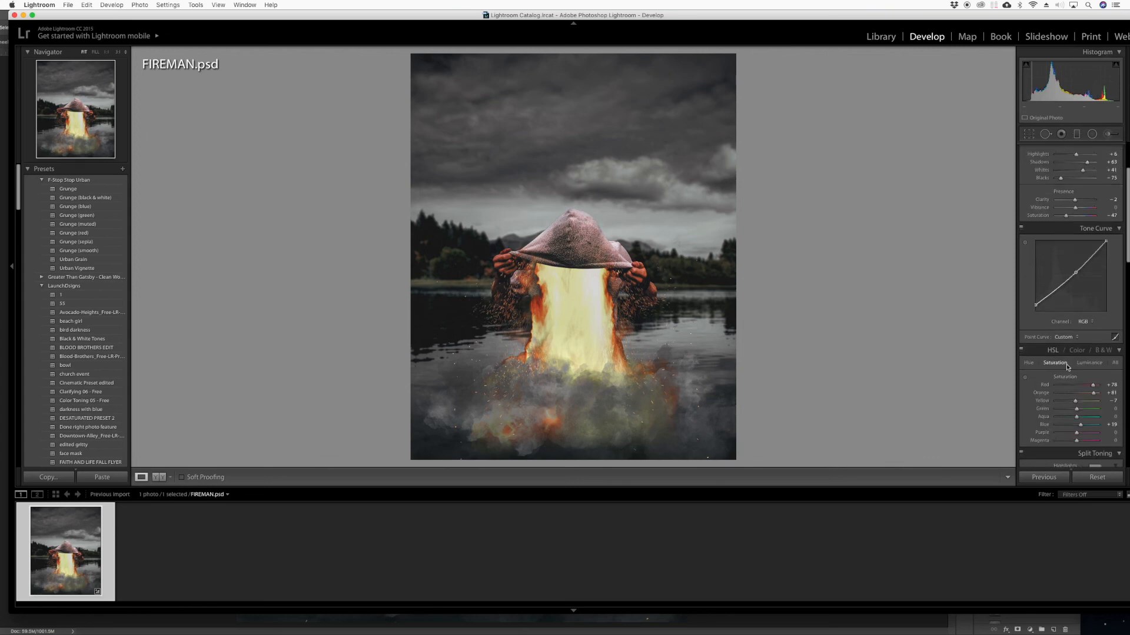
scroll(1068, 366, "down", 6)
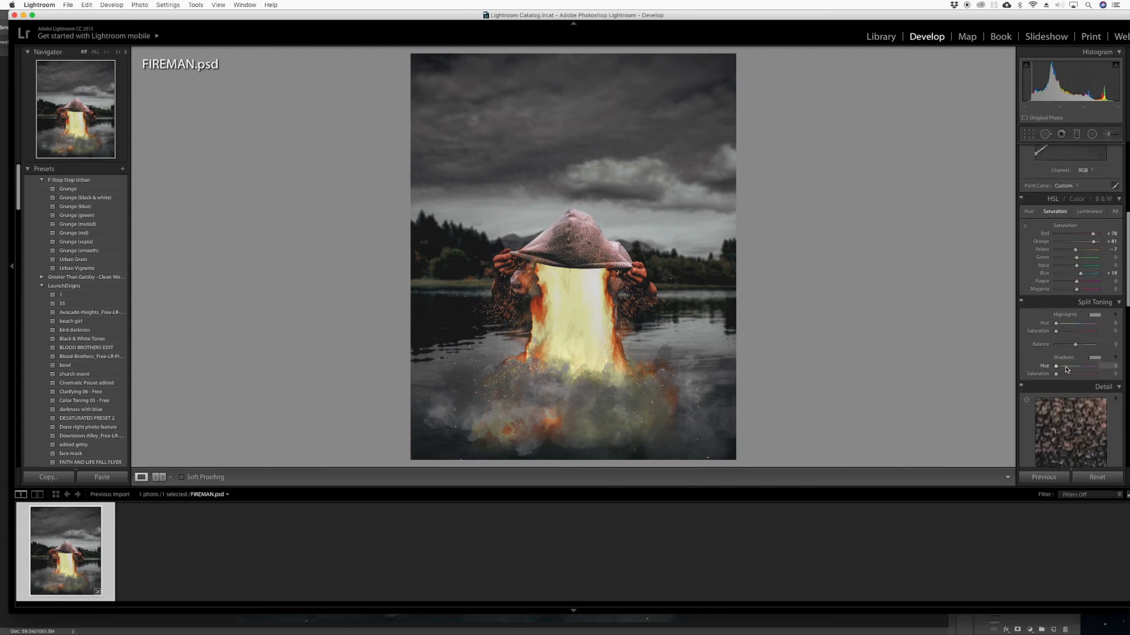
scroll(1066, 369, "down", 1)
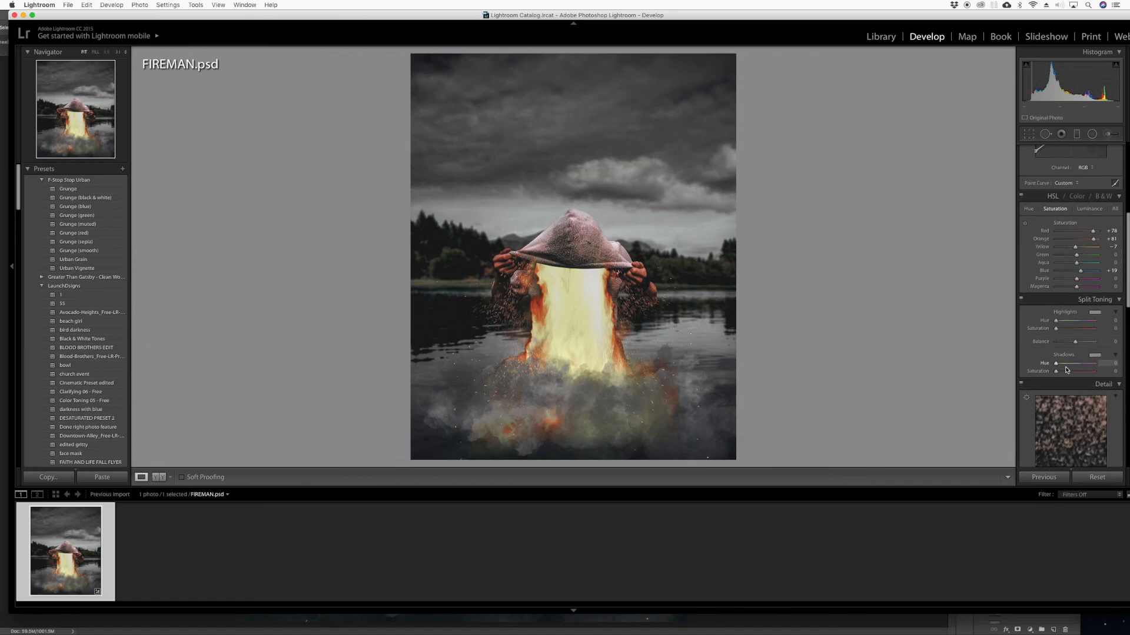
scroll(1066, 370, "down", 8)
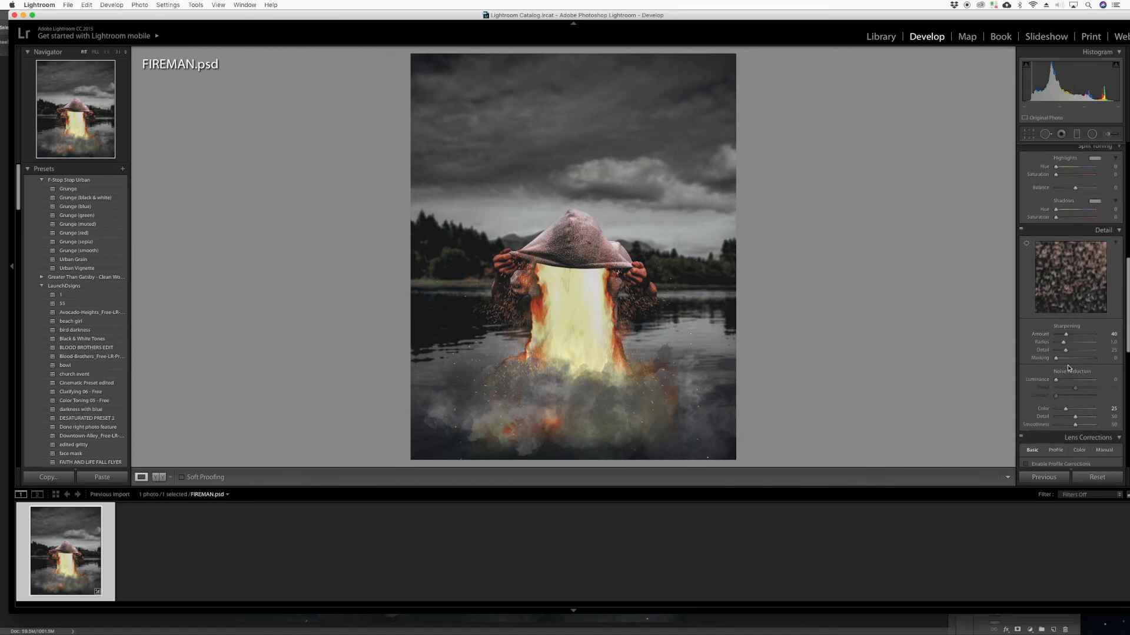
left_click_drag(1066, 337, 1060, 337)
left_click_drag(1056, 382, 1058, 381)
- Darken the photo's edges with a moderate negative Post-Crop Vignetting Amount
scroll(1061, 381, "down", 6)
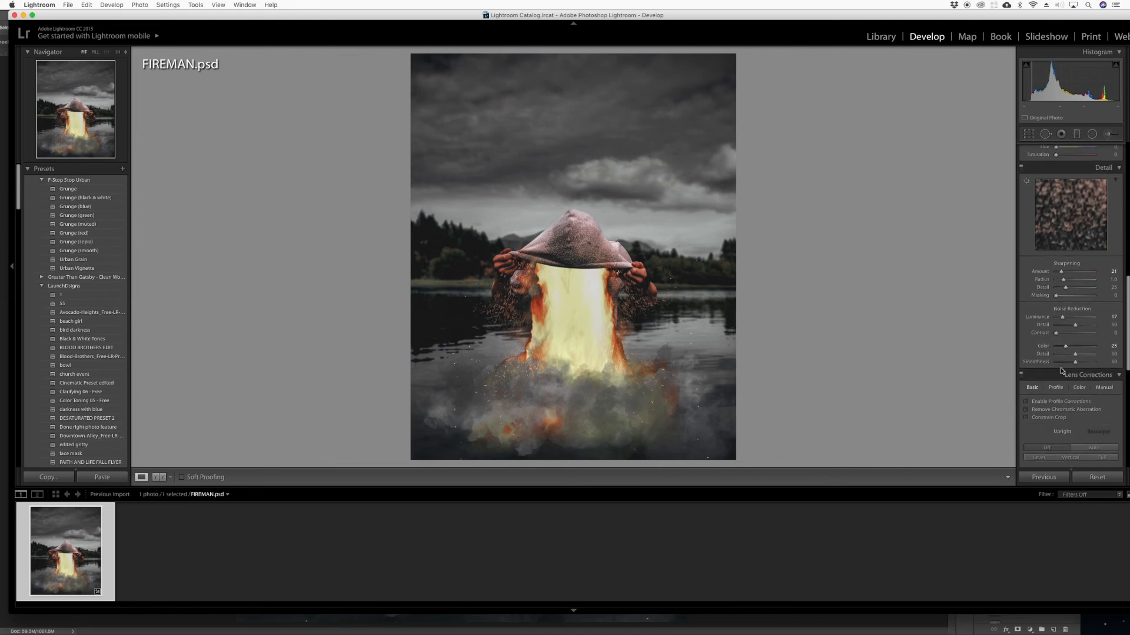
scroll(1060, 369, "down", 1)
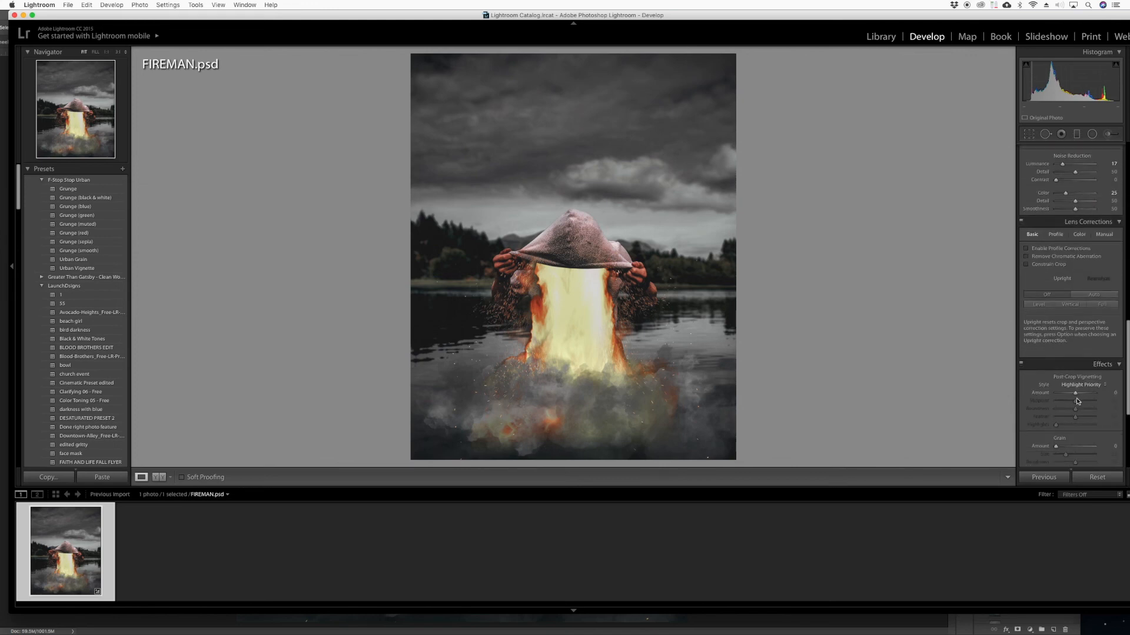
left_click(1073, 394)
left_click_drag(1073, 394, 1067, 393)
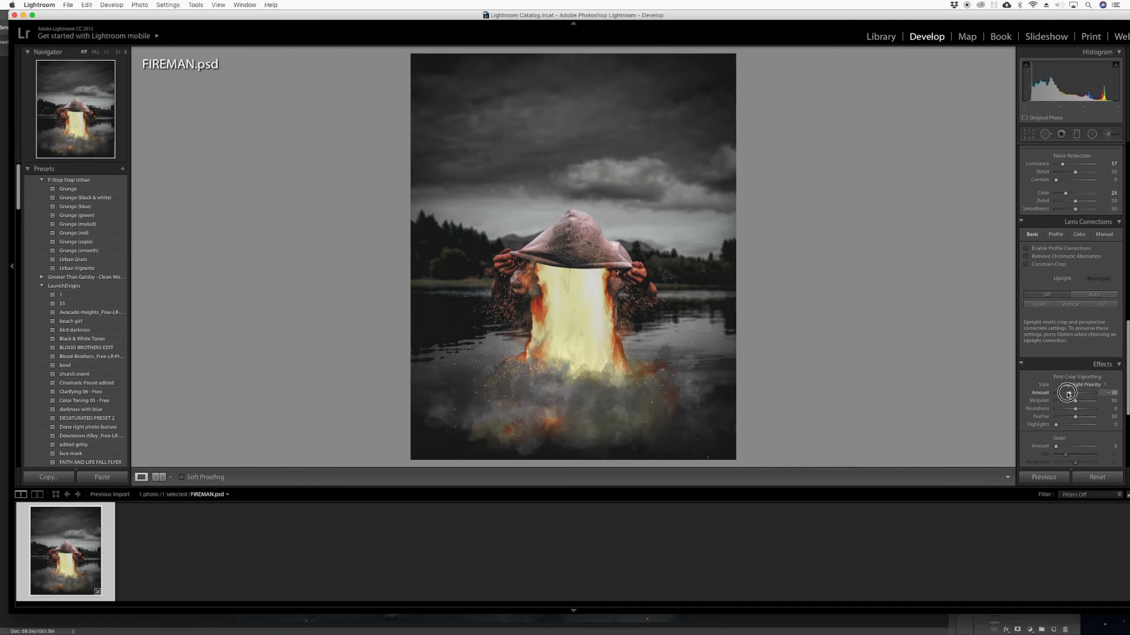
- Lower the Highlights of the photo to about -25
scroll(1067, 406, "up", 8)
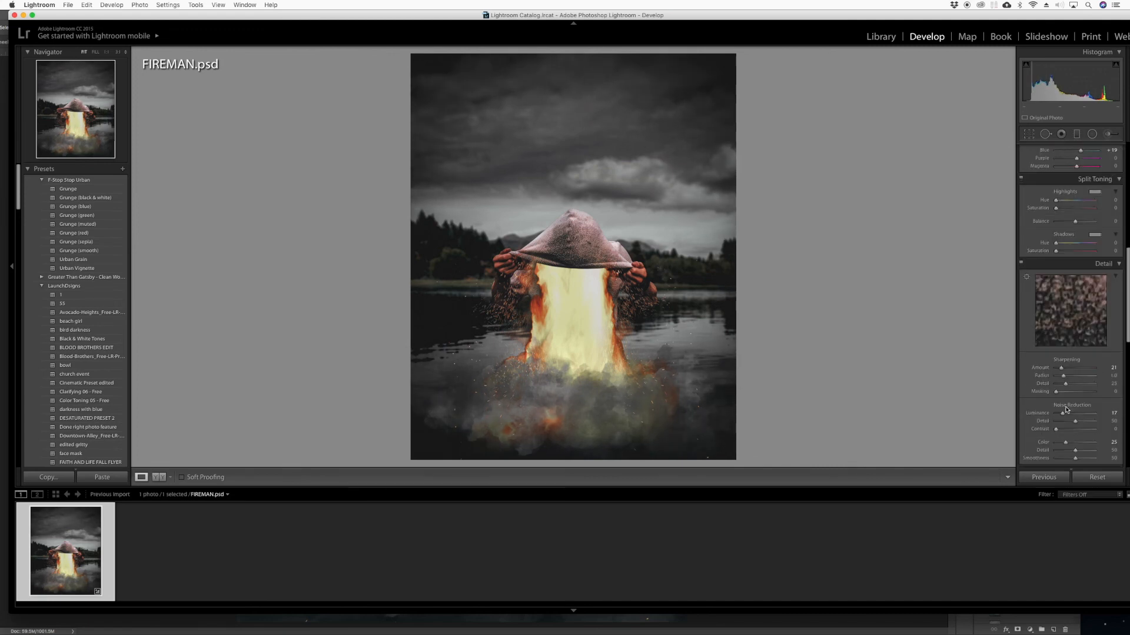
scroll(1067, 408, "up", 12)
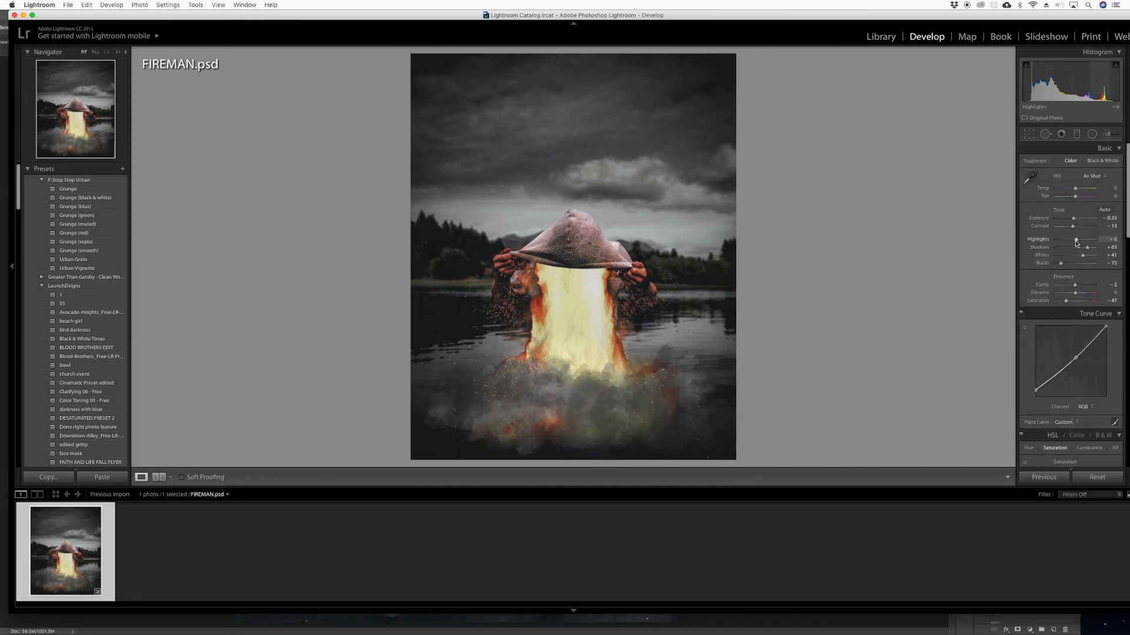
left_click_drag(1075, 241, 1069, 241)
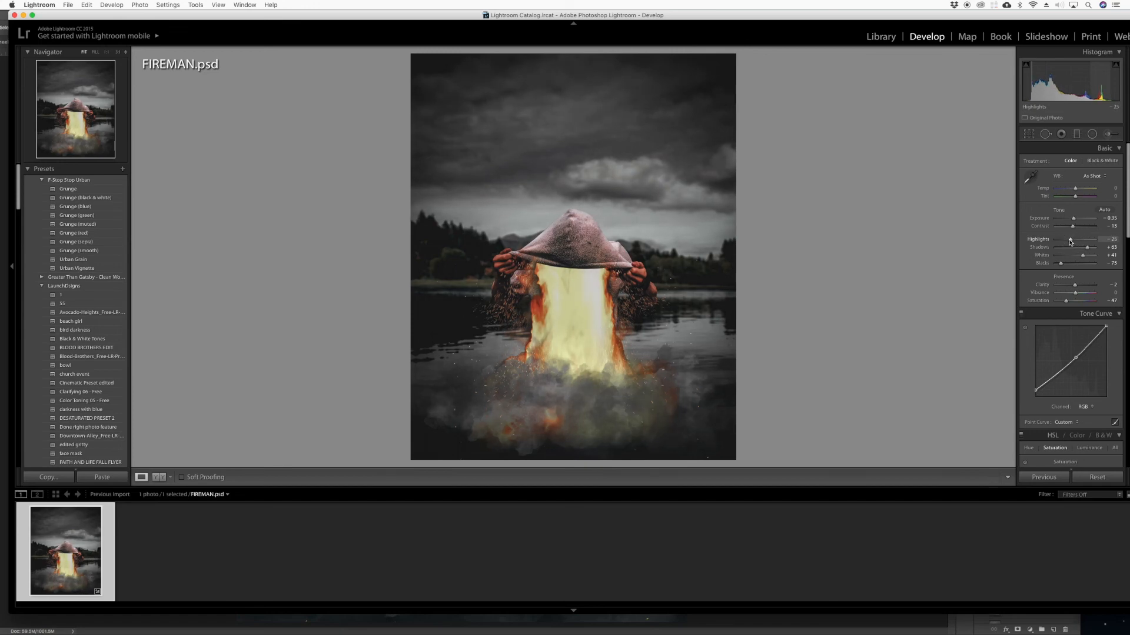
- Split-tone the shadows teal with a Hue of about 198 and a Saturation of about 66
scroll(1083, 435, "down", 2)
scroll(1083, 435, "down", 5)
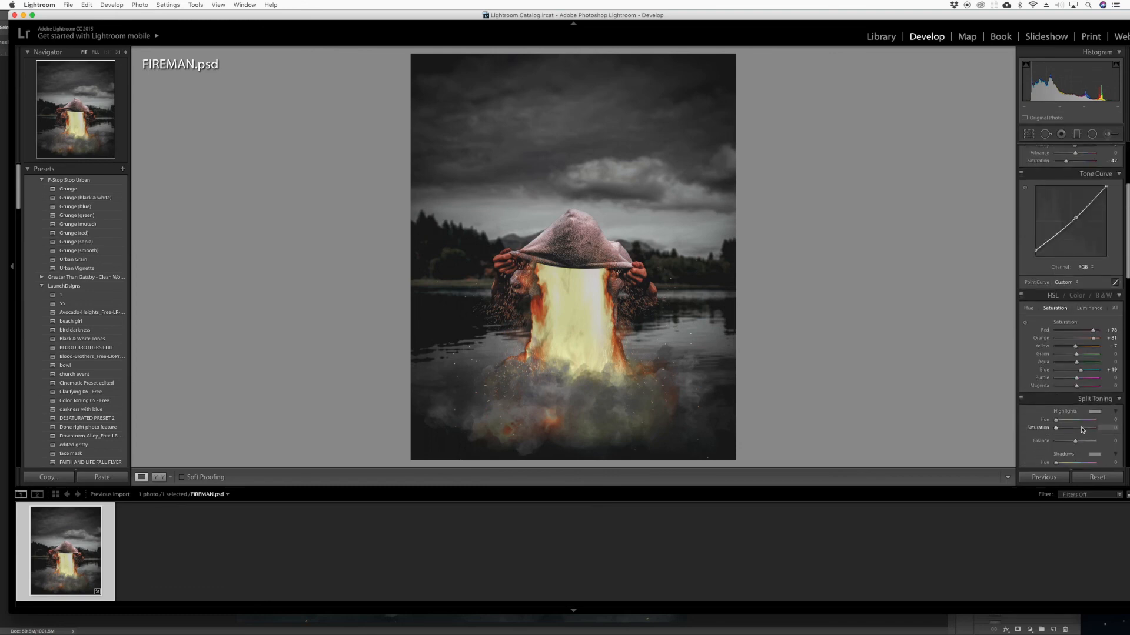
scroll(1077, 431, "up", 1)
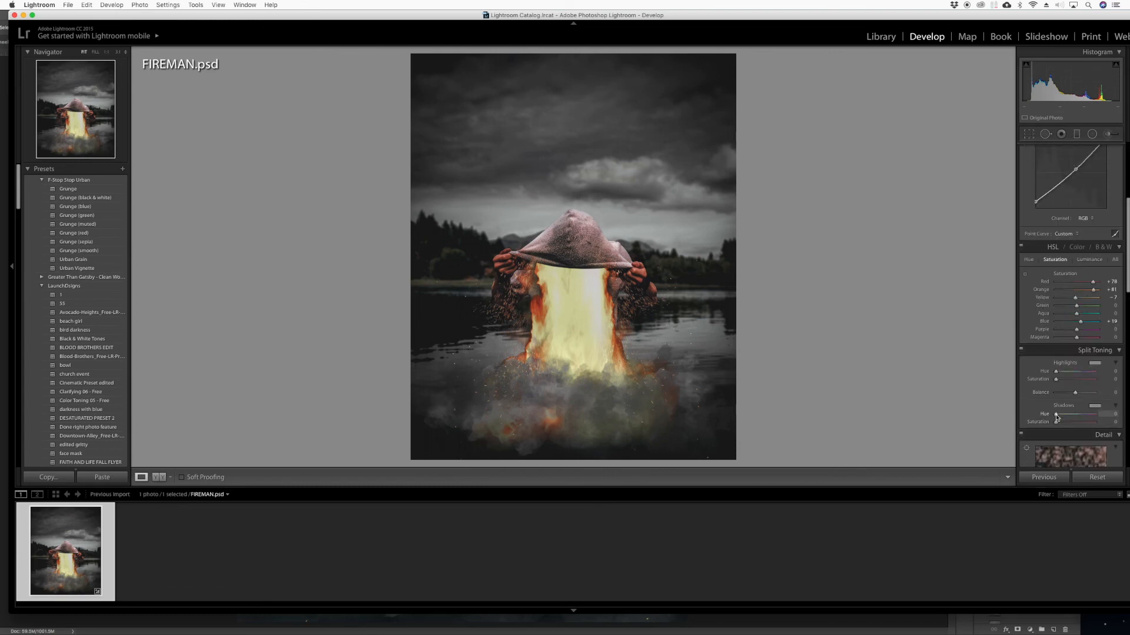
mouse_move(1055, 416)
left_mouse_down()
mouse_move(1090, 423)
mouse_move(1076, 416)
left_mouse_up()
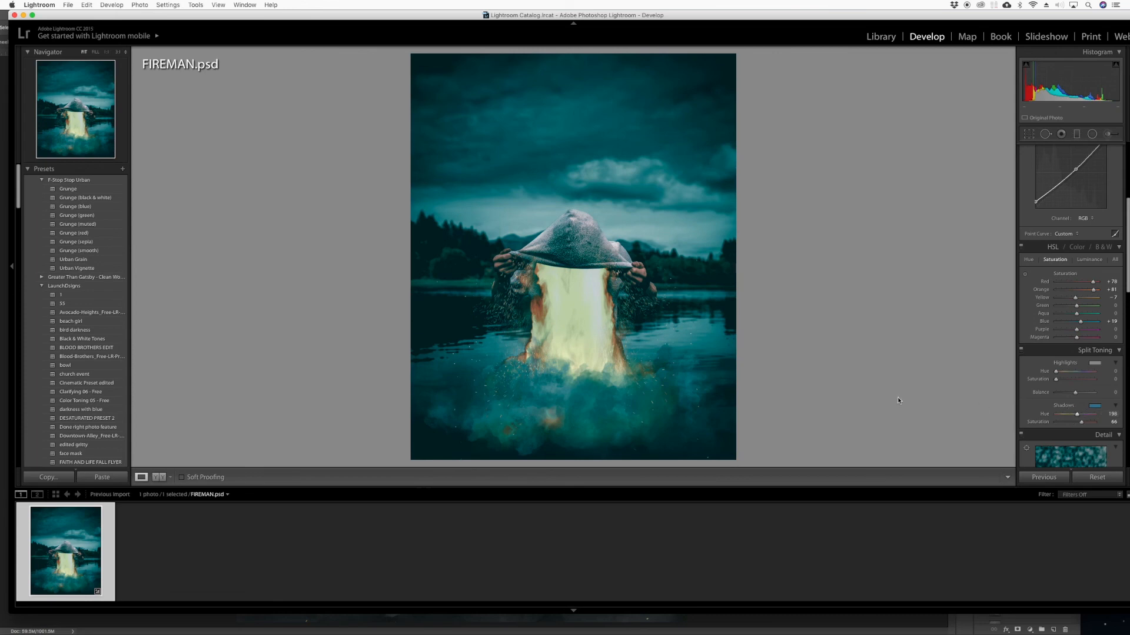
- Compare the teal-graded photo with its original version several times, ending on the graded version
key("backslash")
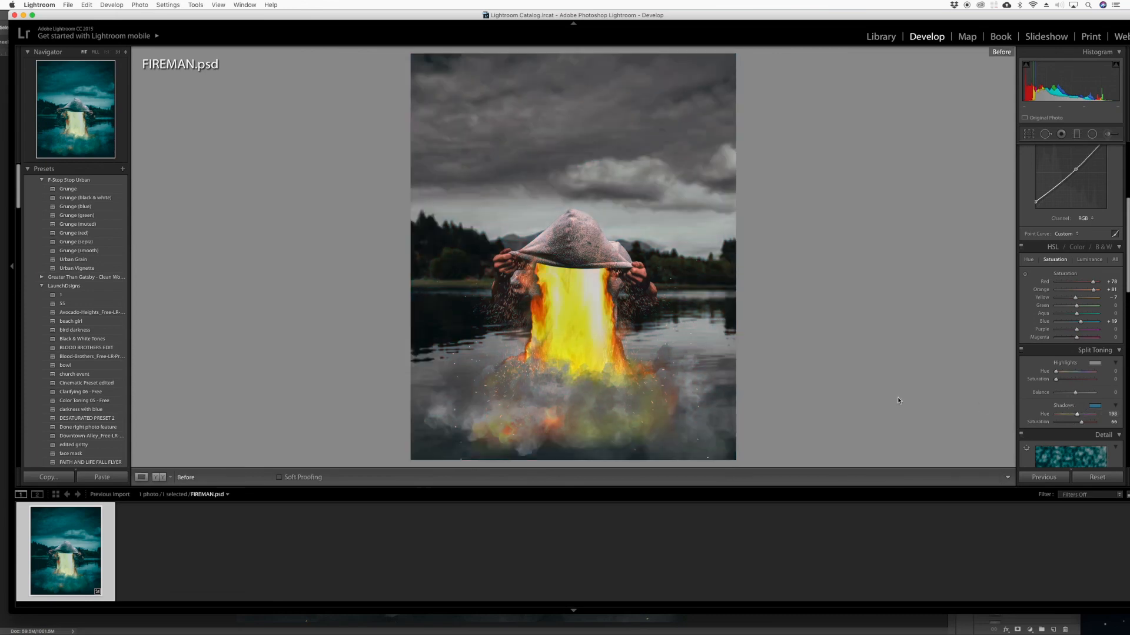
key("backslash")
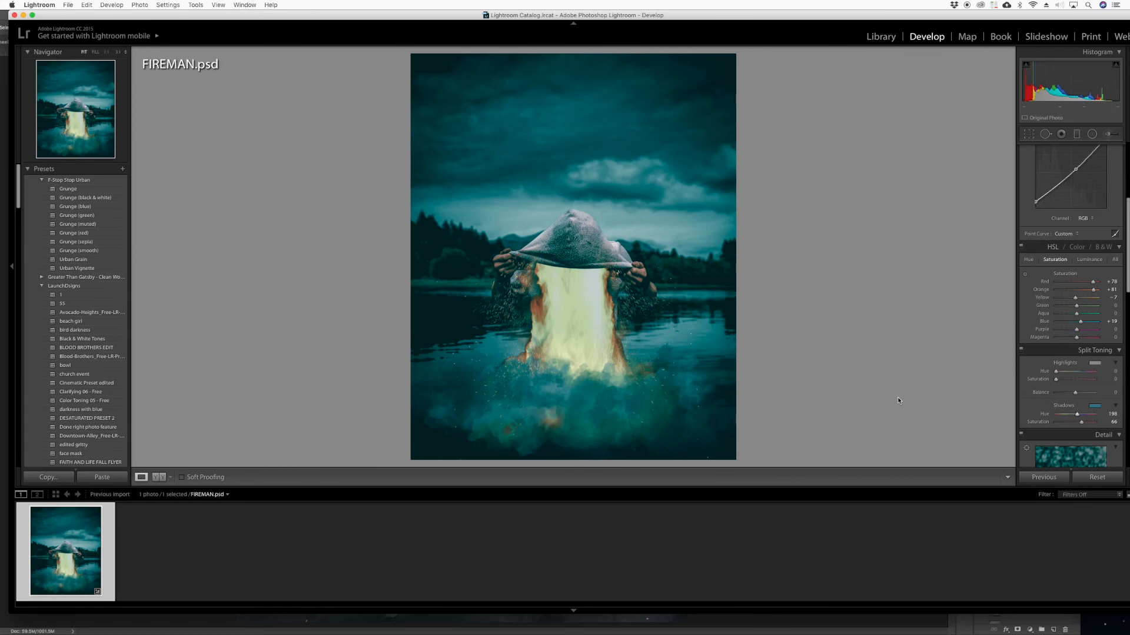
key("backslash")
key("backslash")
key("backslash")
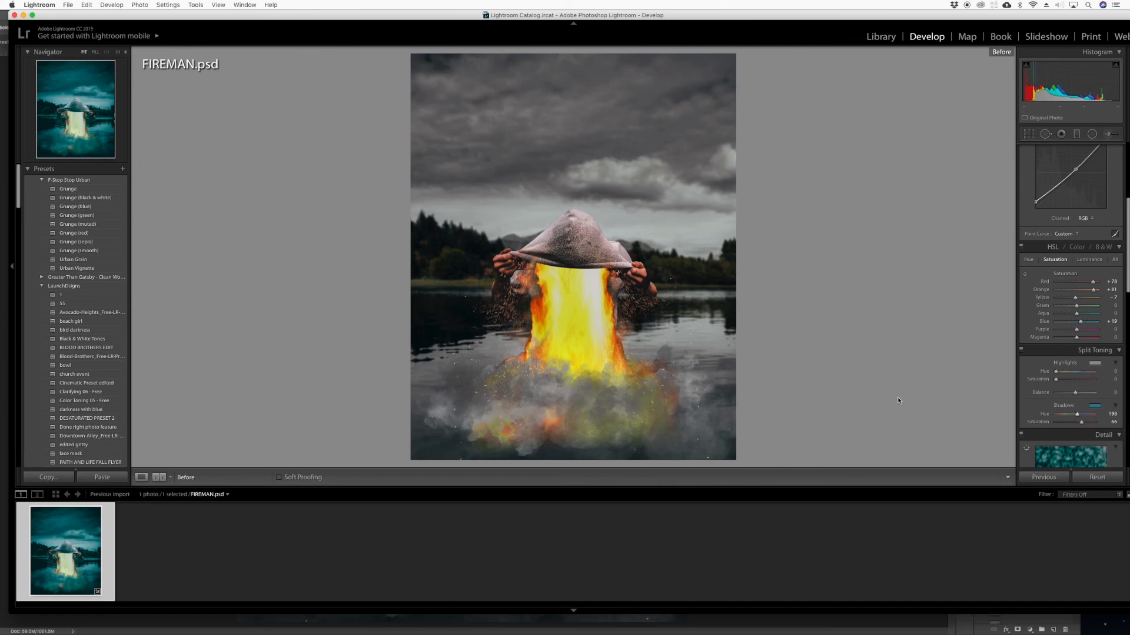
key("backslash")
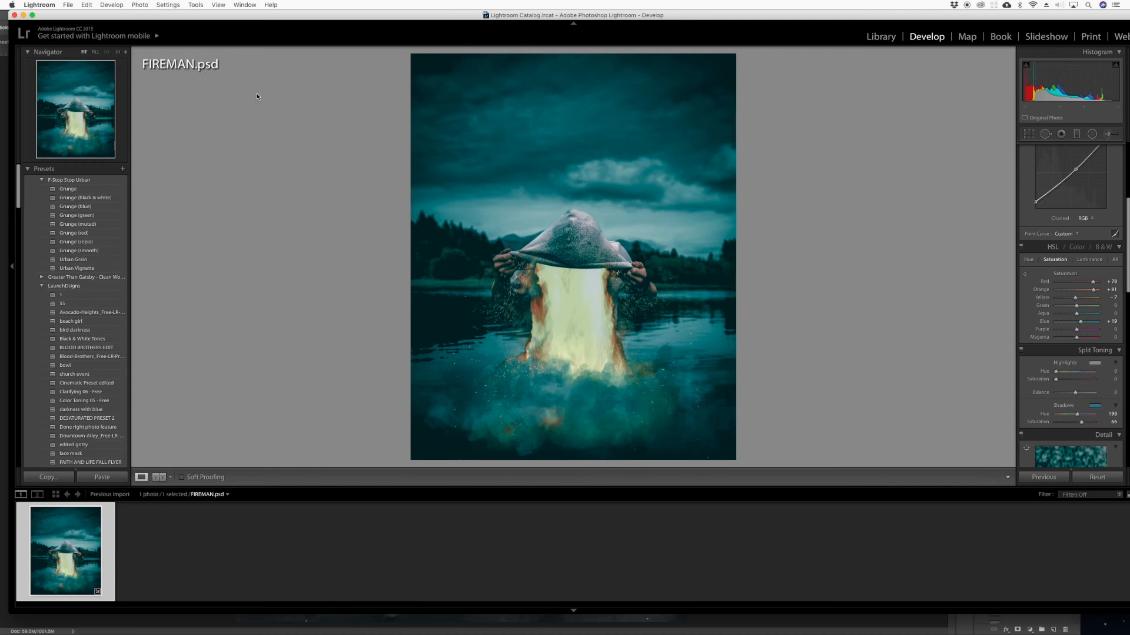
key("super+Tab")
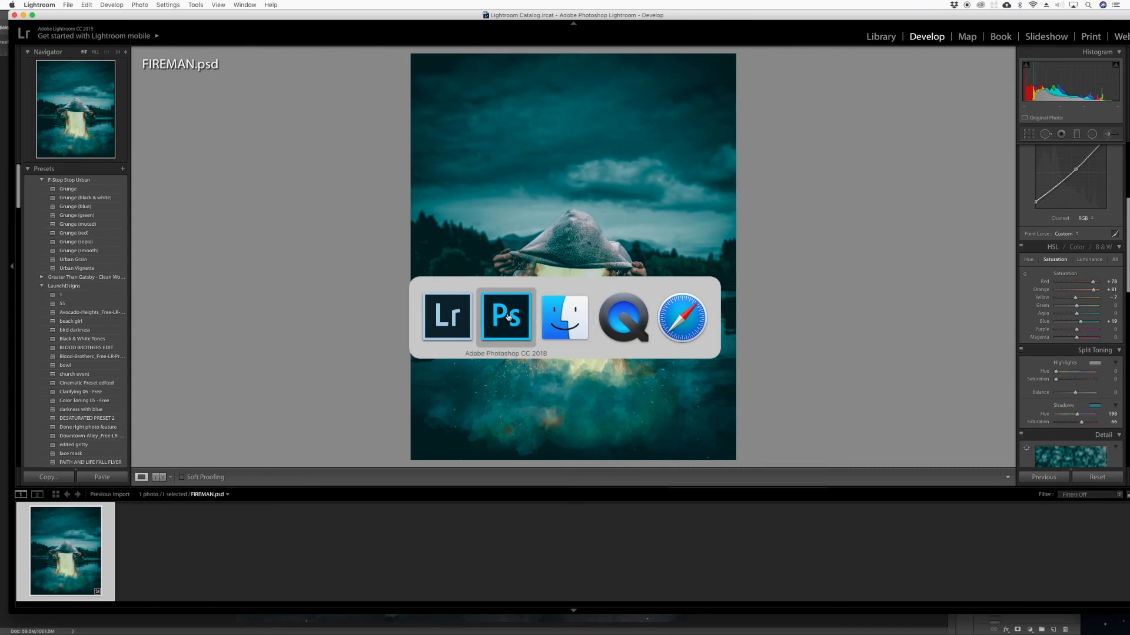
key("super+Tab")
key("super+Tab")
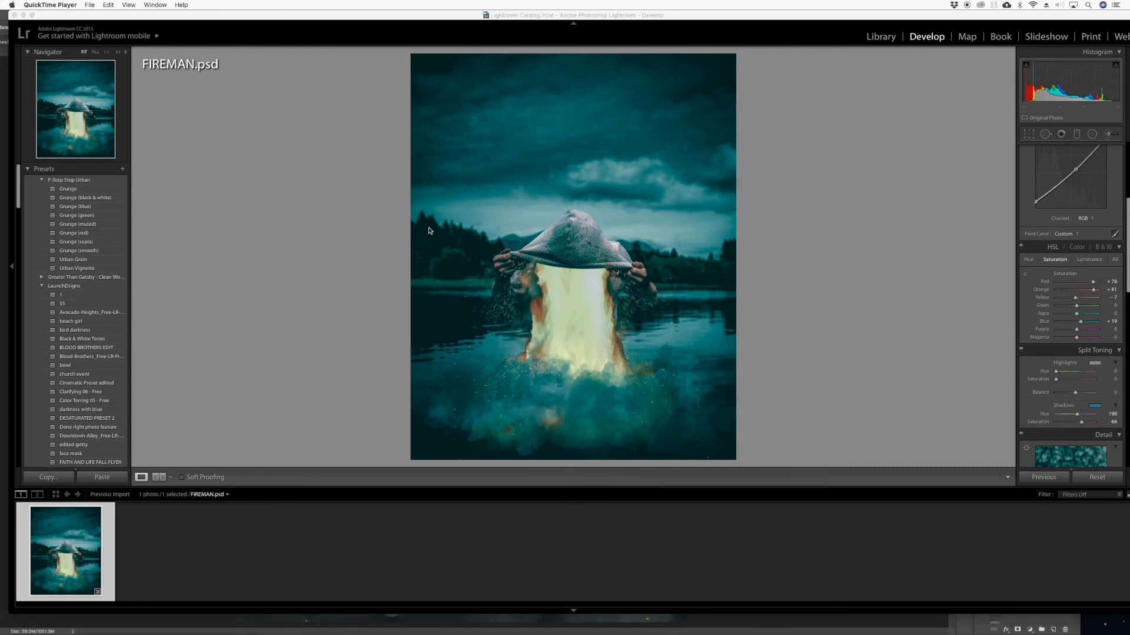